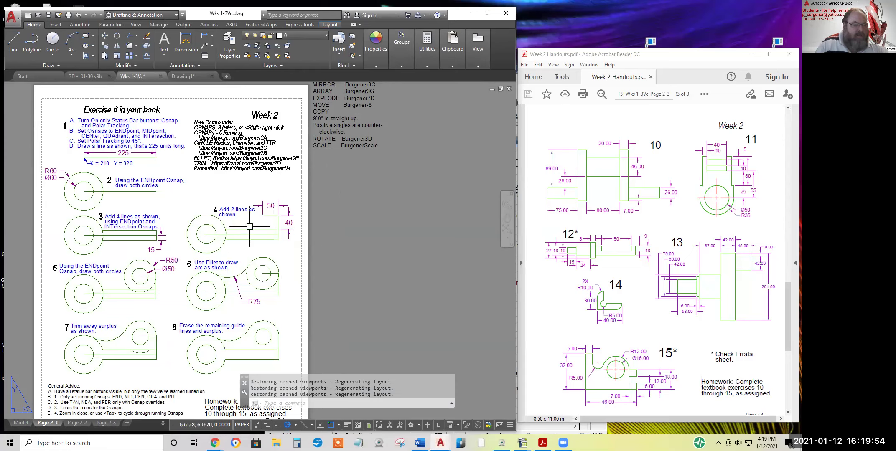
# - Review the Week 2 exercise sheets on layouts Page 2-1, Page 2-2 and Page 2-3
pyautogui.scroll(-4, 249, 227)
pyautogui.scroll(4, 225, 251)
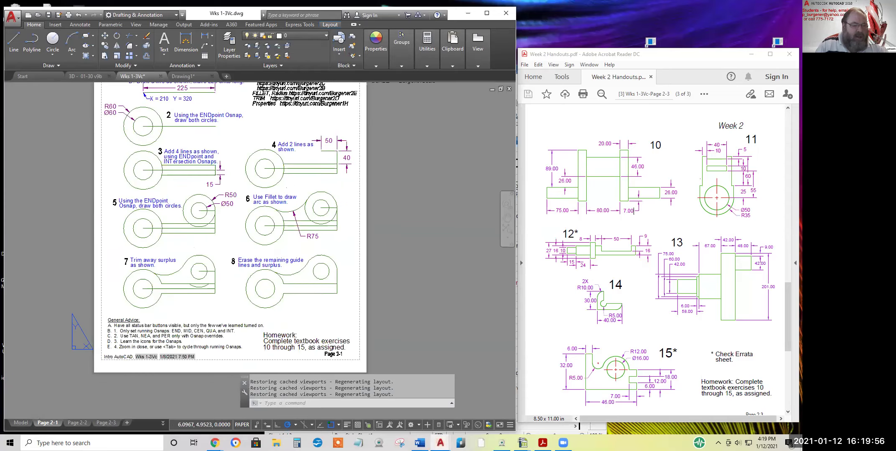
pyautogui.moveTo(234, 226); pyautogui.dragTo(215, 282, button='middle')
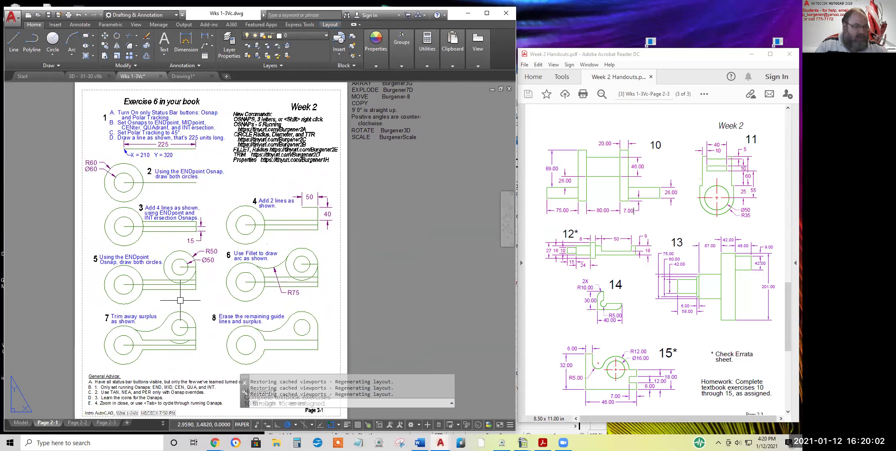
pyautogui.click(81, 423)
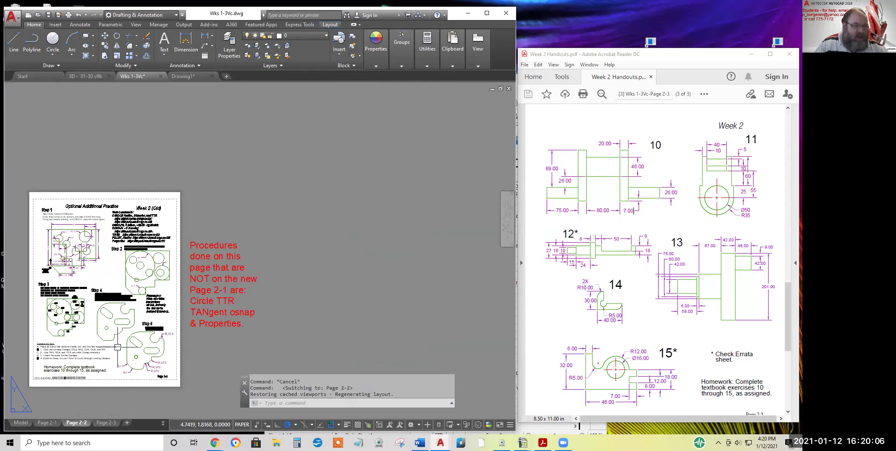
pyautogui.scroll(4, 307, 217)
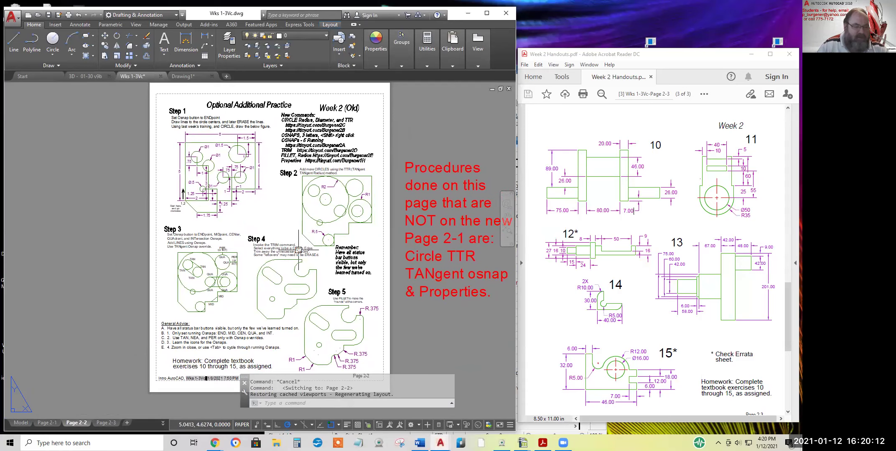
pyautogui.moveTo(288, 242); pyautogui.dragTo(242, 239, button='middle')
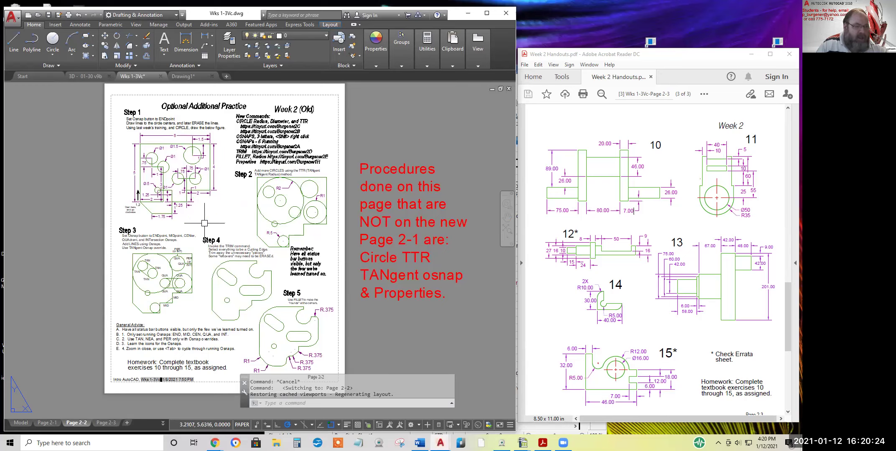
pyautogui.click(104, 423)
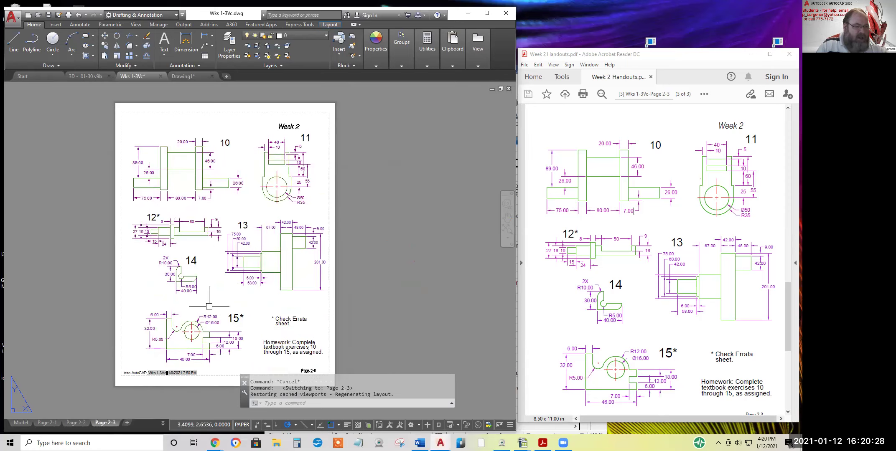
pyautogui.moveTo(110, 322); pyautogui.dragTo(145, 311, button='middle')
pyautogui.moveTo(255, 273); pyautogui.dragTo(258, 270, button='middle')
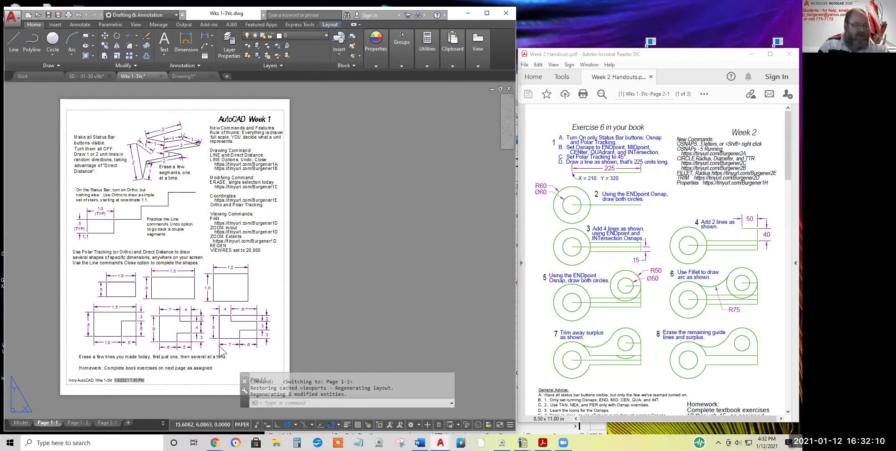
# - Switch to model space and examine where the Week 1 and Week 2 drawings sit relative to the origin
pyautogui.click(19, 423)
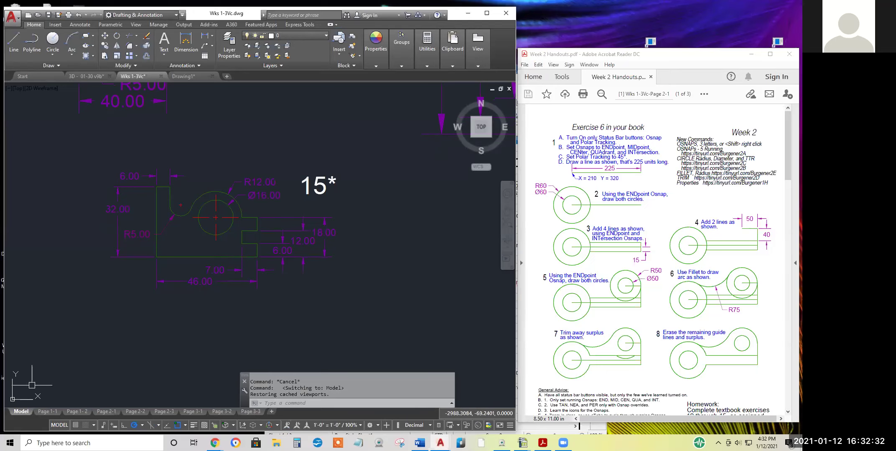
pyautogui.scroll(-3, 124, 324)
pyautogui.moveTo(125, 326); pyautogui.dragTo(211, 260, button='middle')
pyautogui.scroll(-3, 79, 356)
pyautogui.moveTo(80, 356); pyautogui.dragTo(200, 266, button='middle')
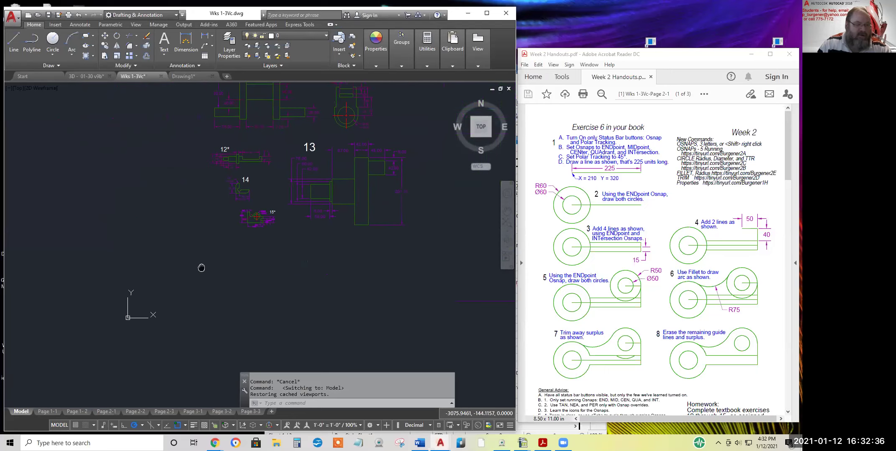
pyautogui.scroll(-5, 192, 282)
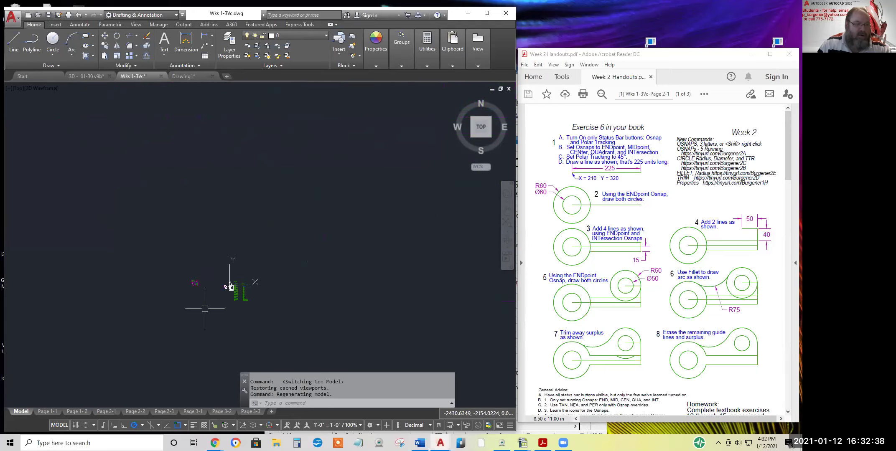
pyautogui.moveTo(211, 289); pyautogui.dragTo(217, 235, button='middle')
pyautogui.scroll(6, 220, 237)
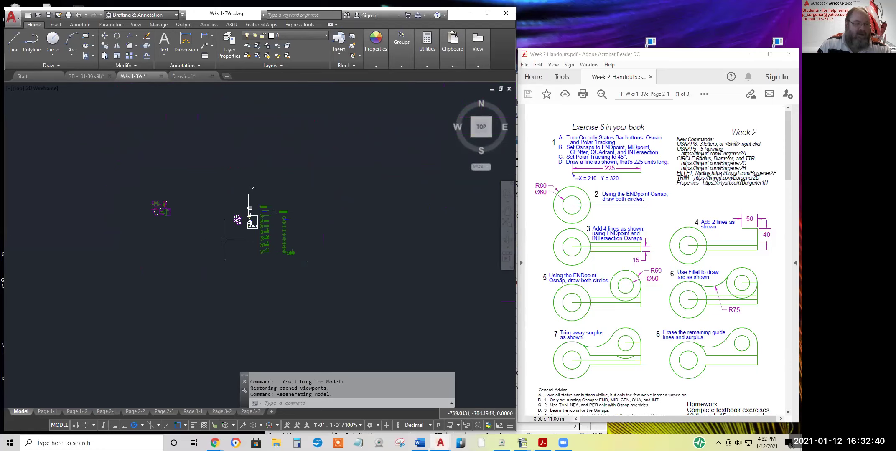
pyautogui.scroll(6, 270, 206)
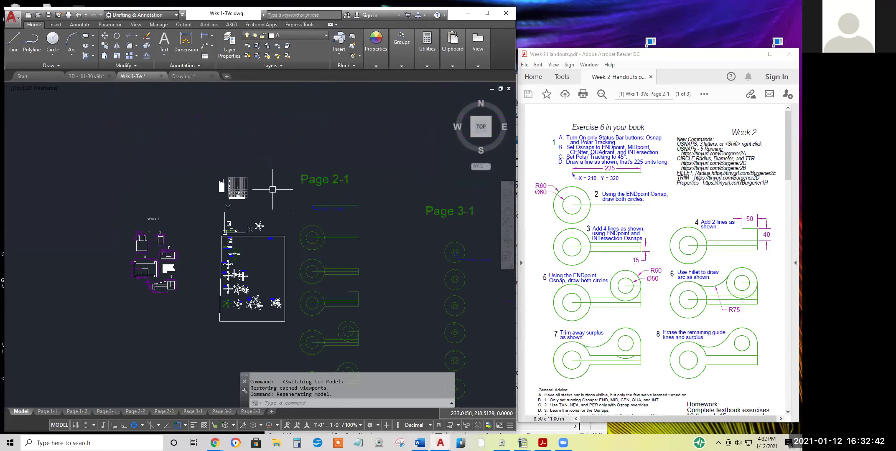
pyautogui.scroll(8, 231, 228)
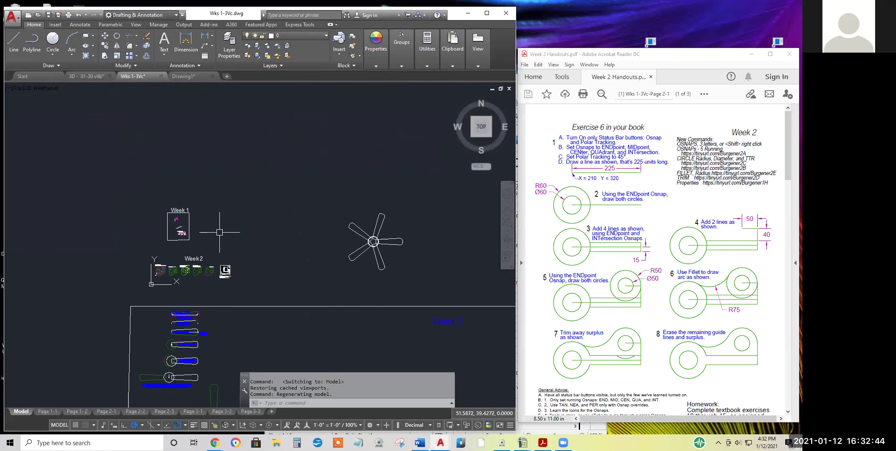
pyautogui.scroll(-2, 138, 253)
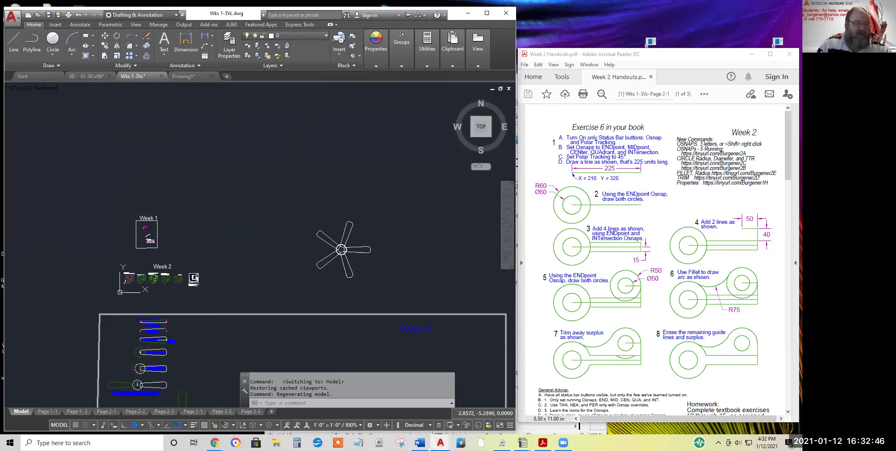
pyautogui.click(147, 268)
pyautogui.click(115, 283)
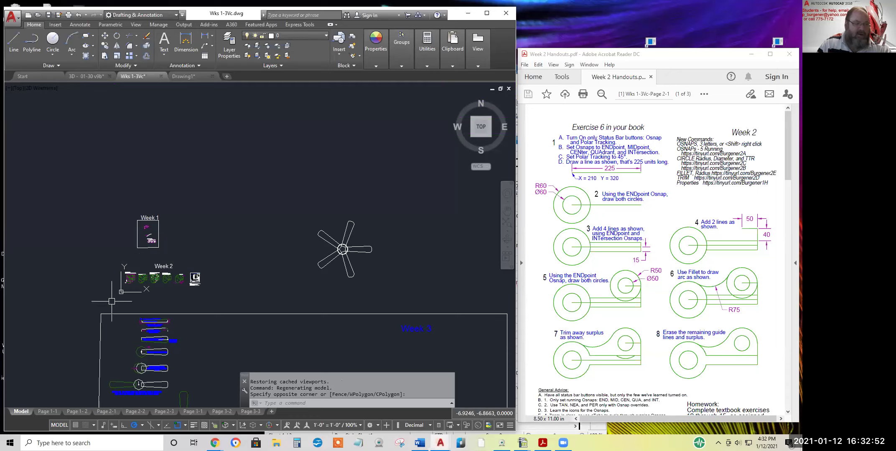
# - Examine the Week 1 exercises to the left of the origin and compare their location with the drawings beside it
pyautogui.moveTo(99, 298); pyautogui.dragTo(343, 289, button='middle')
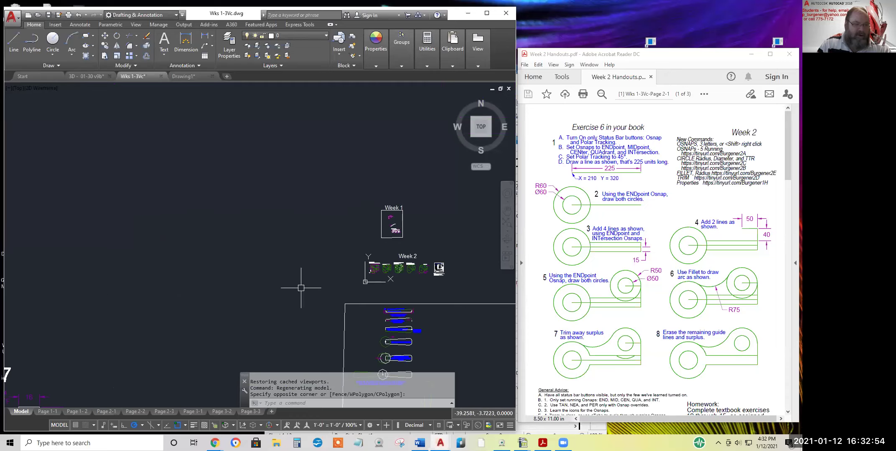
pyautogui.moveTo(194, 290); pyautogui.dragTo(356, 286, button='middle')
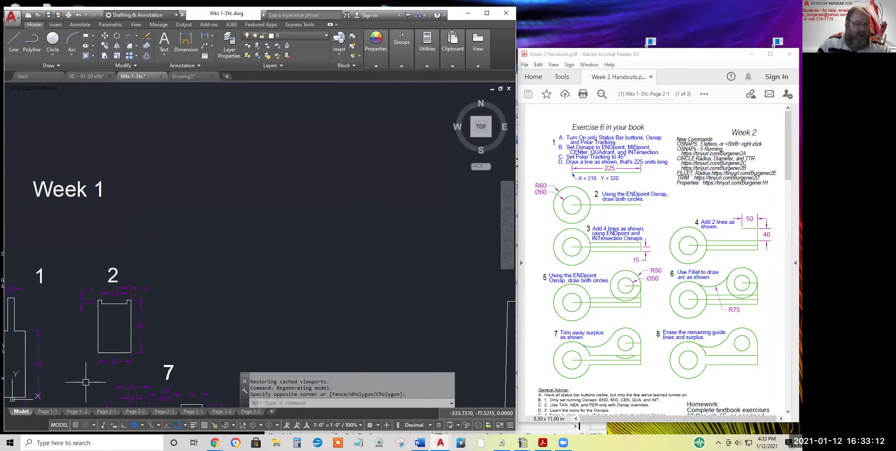
pyautogui.scroll(-5, 200, 325)
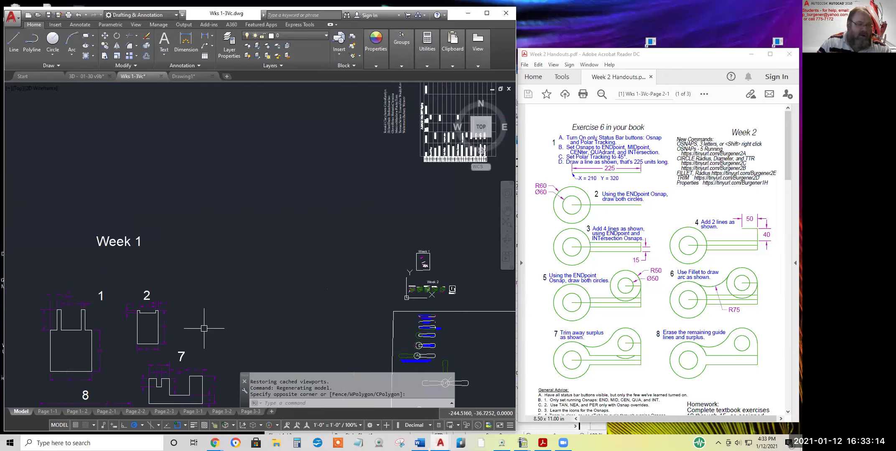
pyautogui.moveTo(239, 321); pyautogui.dragTo(141, 292, button='middle')
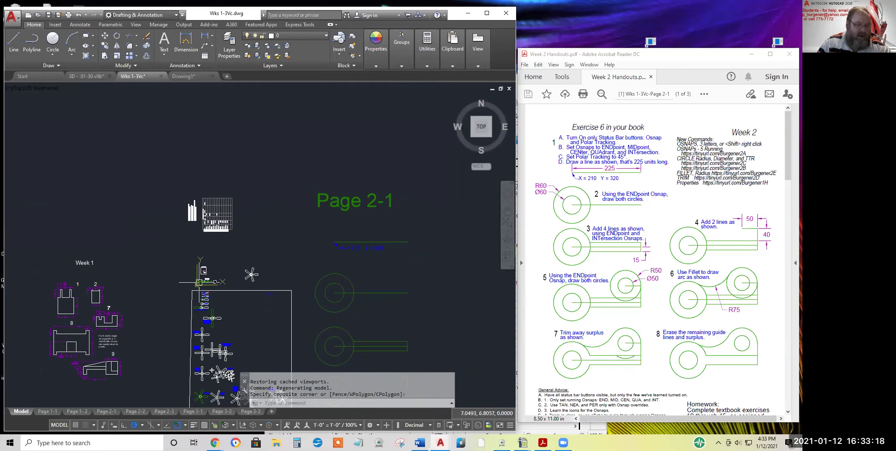
pyautogui.scroll(5, 200, 295)
pyautogui.scroll(2, 198, 296)
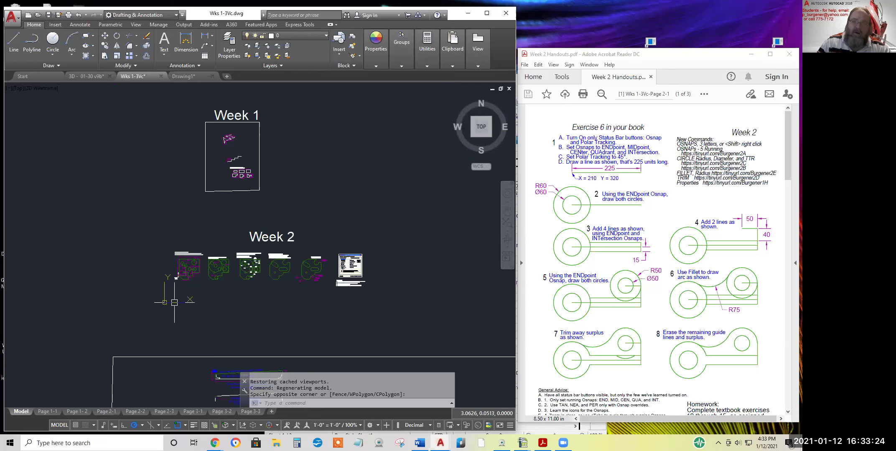
pyautogui.moveTo(176, 297)
pyautogui.mouseDown(button='middle')
pyautogui.moveTo(201, 284)
pyautogui.moveTo(177, 299)
pyautogui.moveTo(183, 284)
pyautogui.mouseUp(button='middle')
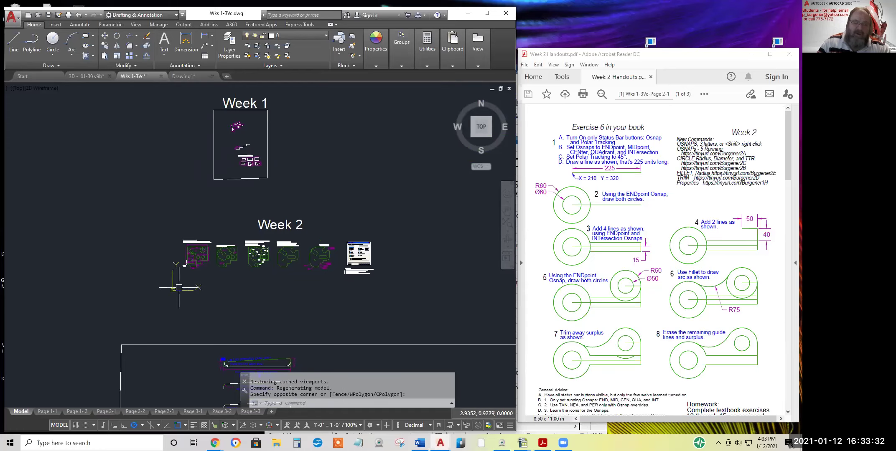
pyautogui.moveTo(113, 285); pyautogui.dragTo(346, 286, button='middle')
pyautogui.moveTo(422, 288); pyautogui.dragTo(484, 288, button='middle')
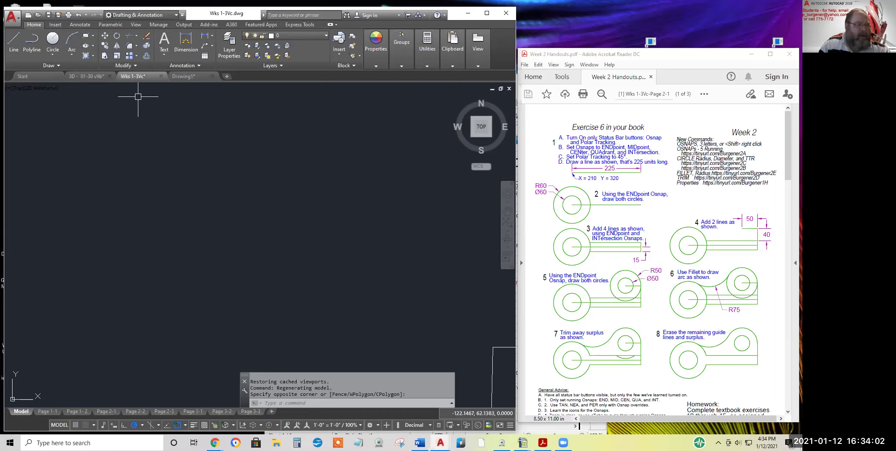
# - Open the Page 1-1 layout and read its notes on modifying commands, coordinates and viewing commands
pyautogui.click(47, 412)
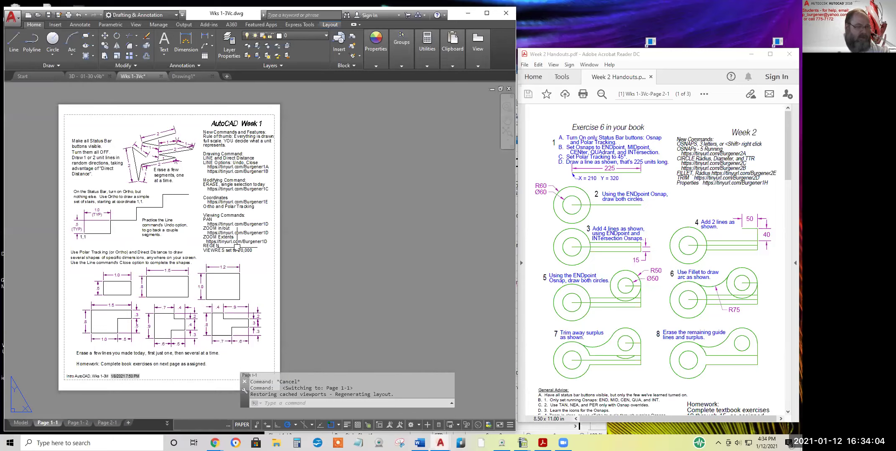
pyautogui.scroll(5, 212, 203)
pyautogui.scroll(3, 214, 204)
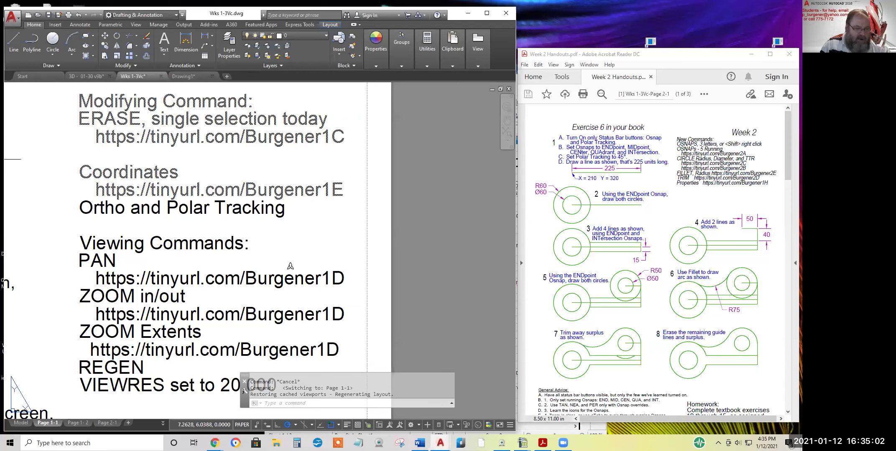
# - Set the polar tracking angle increment to 45 degrees and check the selected increment
pyautogui.click(297, 425)
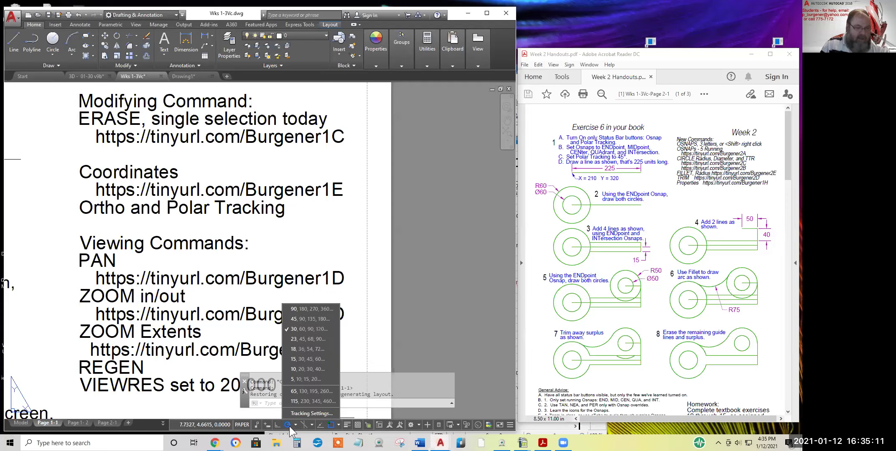
pyautogui.click(293, 318)
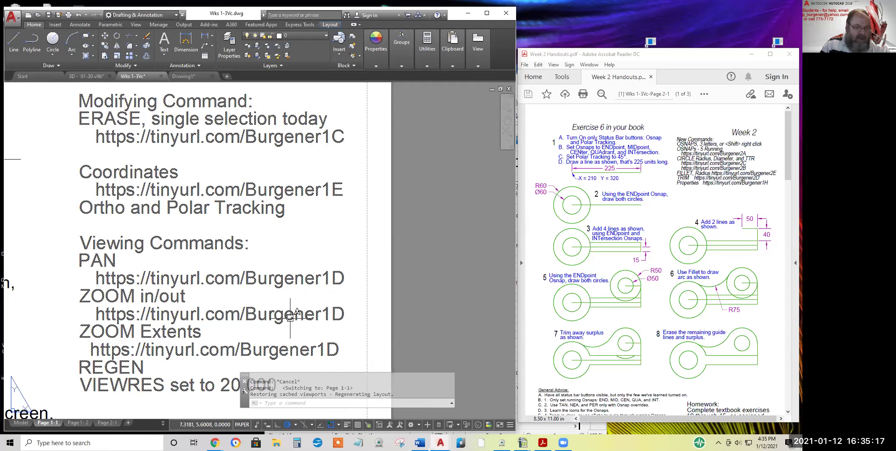
pyautogui.click(296, 423)
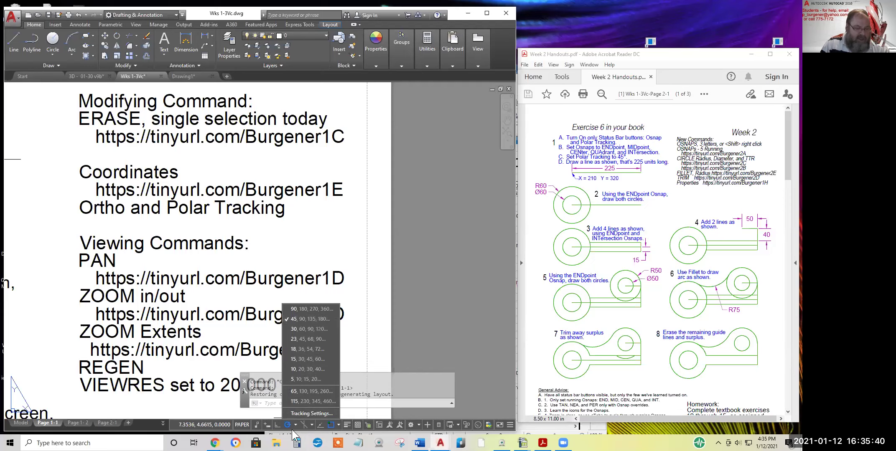
pyautogui.click(120, 262)
# - Pan back and forth across the Viewing Commands notes on the Page 1-1 sheet
pyautogui.moveTo(122, 267)
pyautogui.mouseDown(button='middle')
pyautogui.moveTo(121, 152)
pyautogui.moveTo(165, 170)
pyautogui.mouseUp(button='middle')
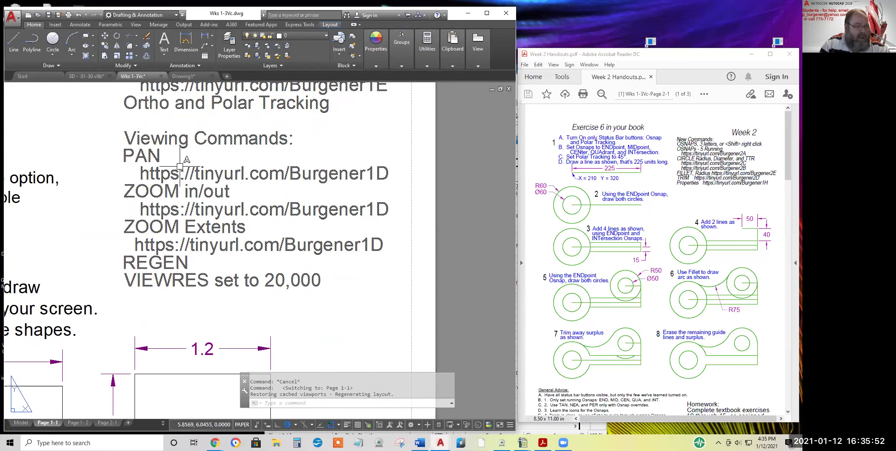
pyautogui.middleClick(192, 160)
pyautogui.middleClick(192, 159)
pyautogui.moveTo(192, 159); pyautogui.dragTo(75, 180, button='middle')
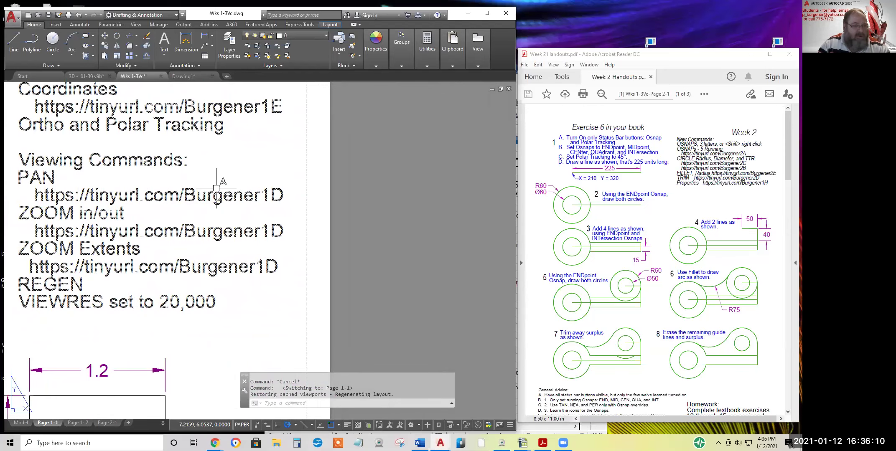
pyautogui.moveTo(166, 181); pyautogui.dragTo(318, 194, button='middle')
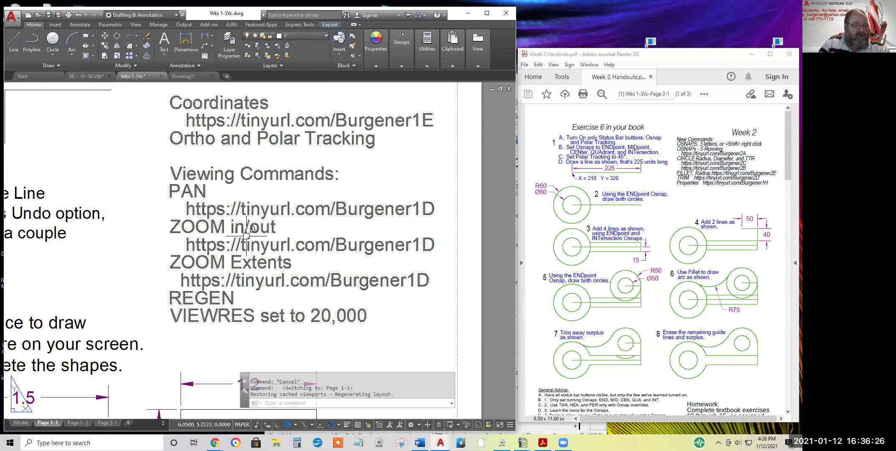
# - Zoom in and out repeatedly on the Viewing Commands notes, and finish with Zoom Extents to show the whole sheet
pyautogui.scroll(5, 245, 241)
pyautogui.scroll(-12, 246, 238)
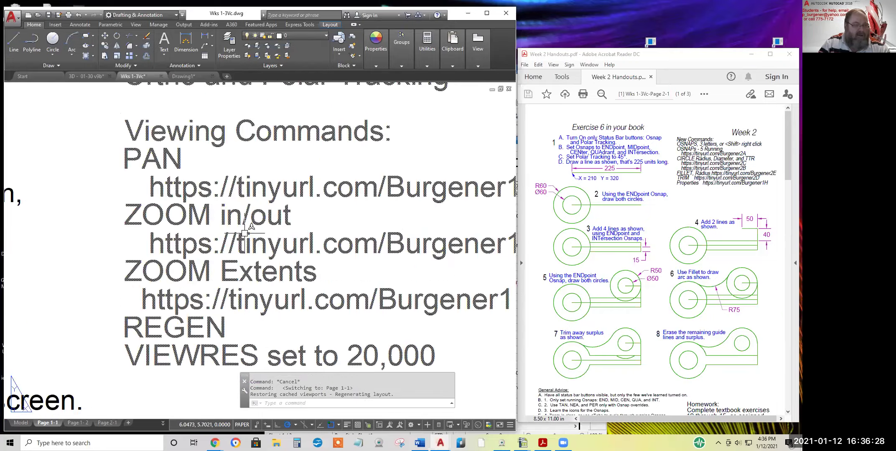
pyautogui.scroll(6, 245, 235)
pyautogui.scroll(-3, 247, 230)
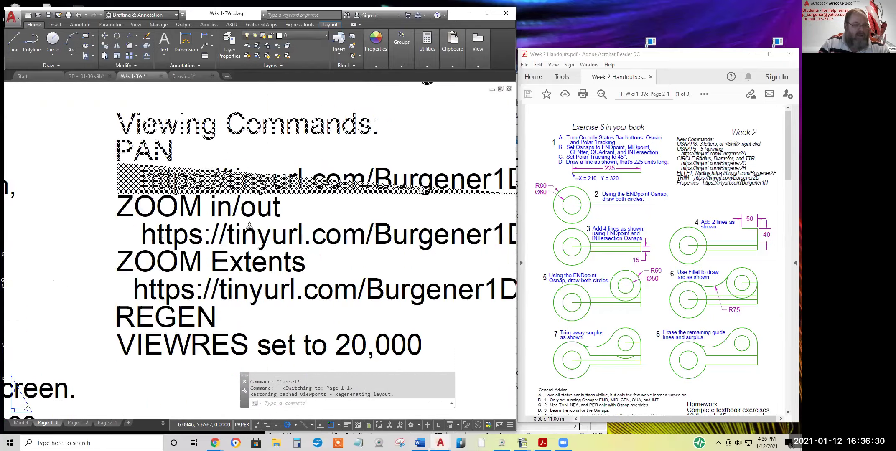
pyautogui.scroll(3, 247, 227)
pyautogui.scroll(-8, 247, 228)
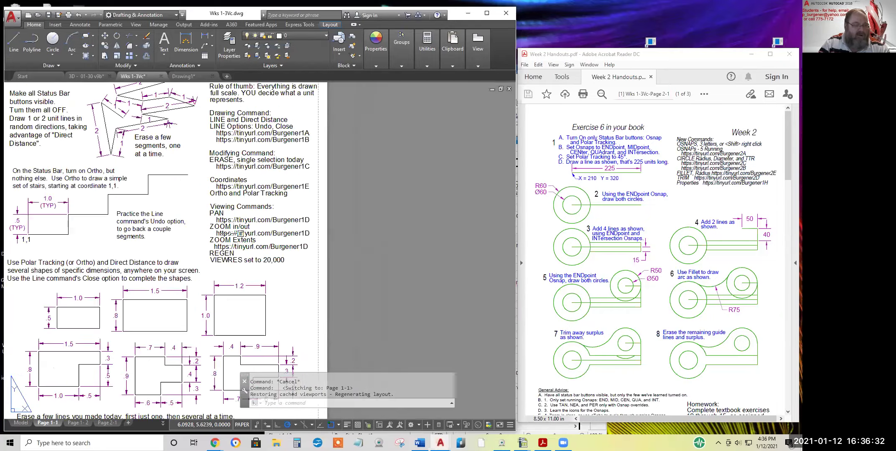
pyautogui.scroll(7, 247, 228)
pyautogui.scroll(-2, 228, 211)
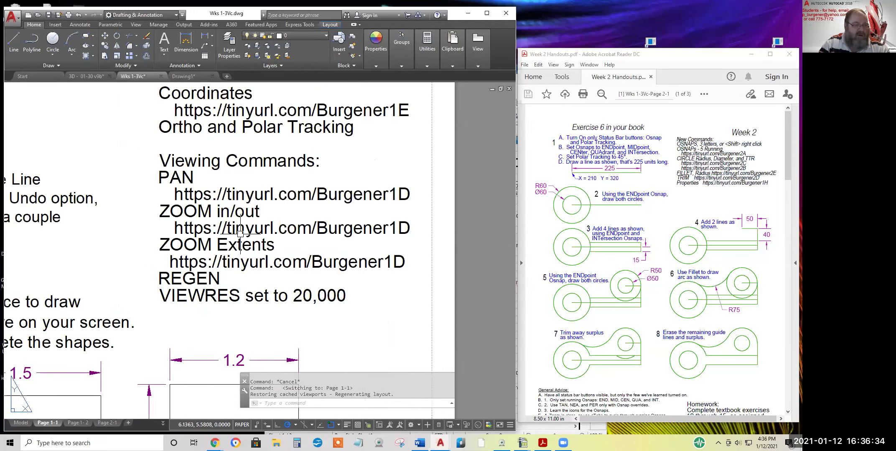
pyautogui.middleClick(228, 185)
pyautogui.middleClick(228, 184)
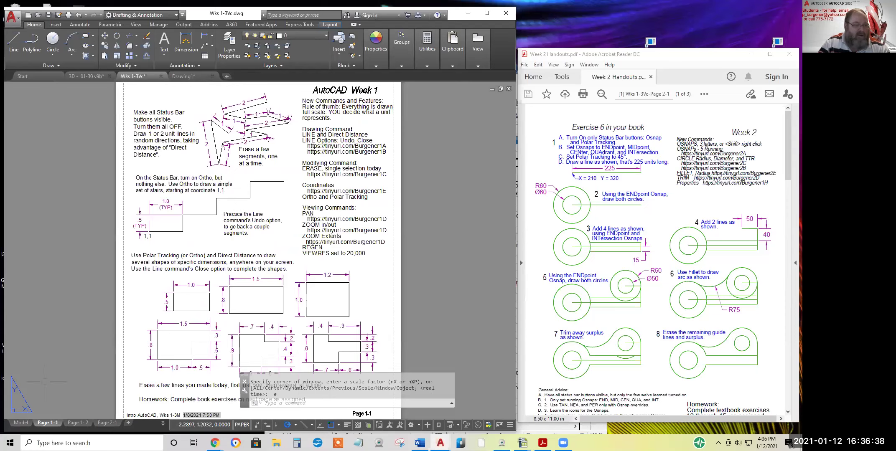
# - Switch to model space and view the full extents, examining where the exercise drawings for every page are located
pyautogui.click(21, 423)
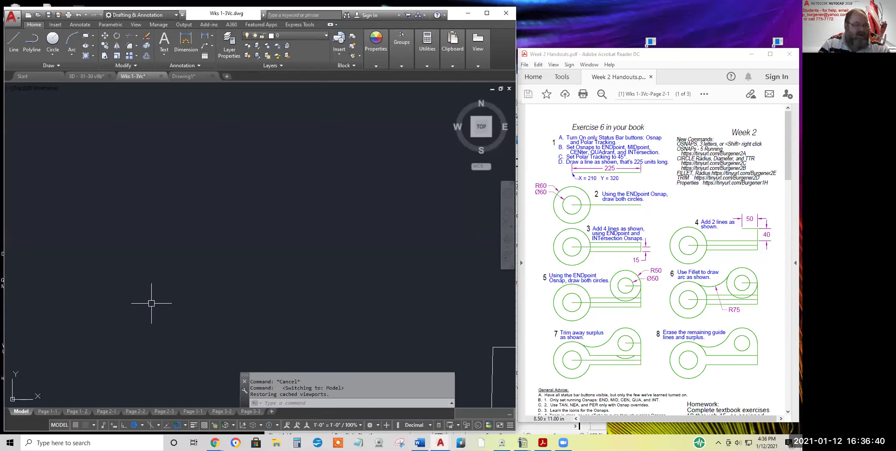
pyautogui.middleClick(230, 210)
pyautogui.middleClick(229, 210)
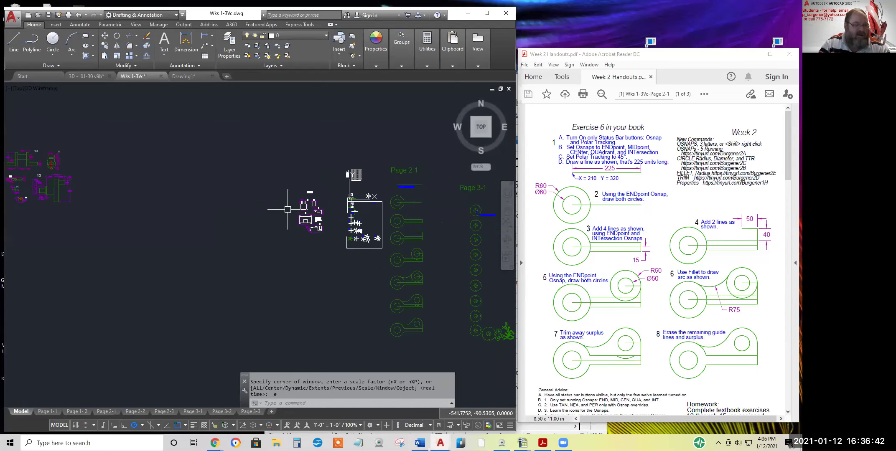
pyautogui.scroll(-2, 279, 213)
pyautogui.moveTo(279, 214); pyautogui.dragTo(155, 223, button='middle')
pyautogui.scroll(4, 169, 229)
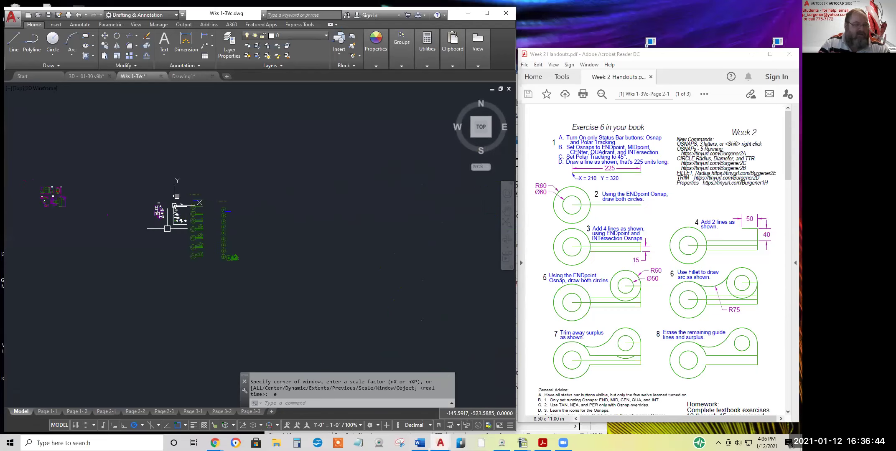
pyautogui.scroll(2, 228, 228)
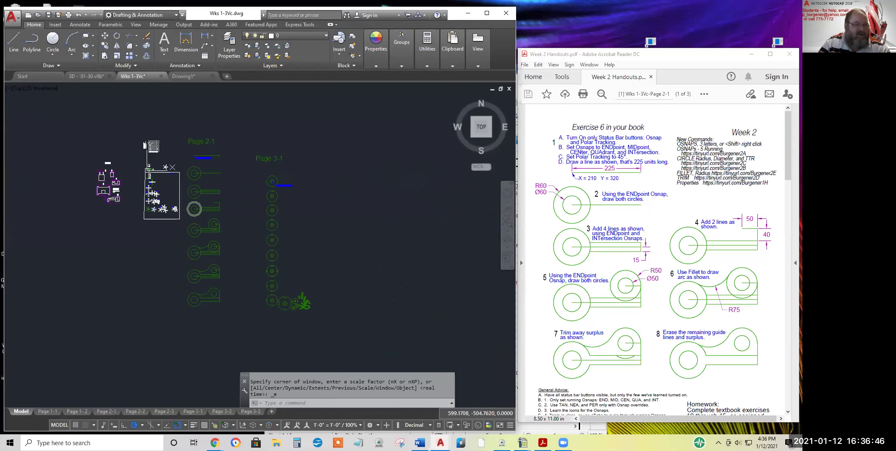
pyautogui.moveTo(123, 198); pyautogui.dragTo(256, 236, button='middle')
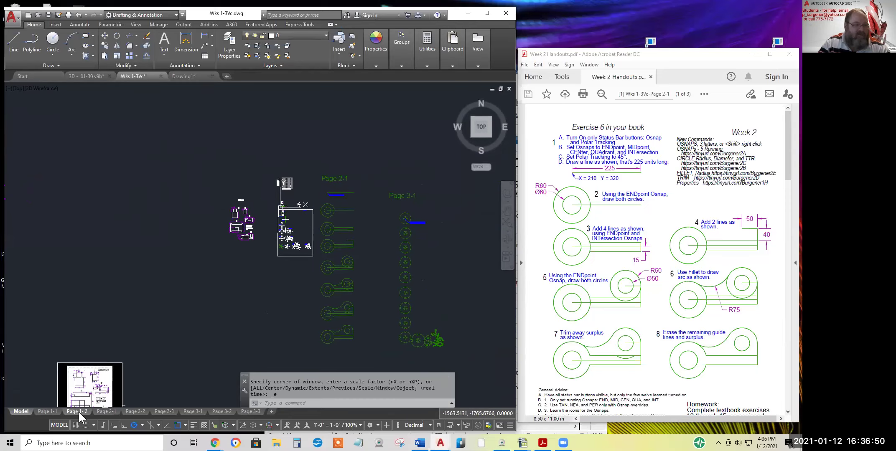
# - Return to the Page 1-1 layout and thaw the Vports layer to display the viewport borders
pyautogui.click(48, 412)
pyautogui.moveTo(250, 216); pyautogui.dragTo(186, 217, button='middle')
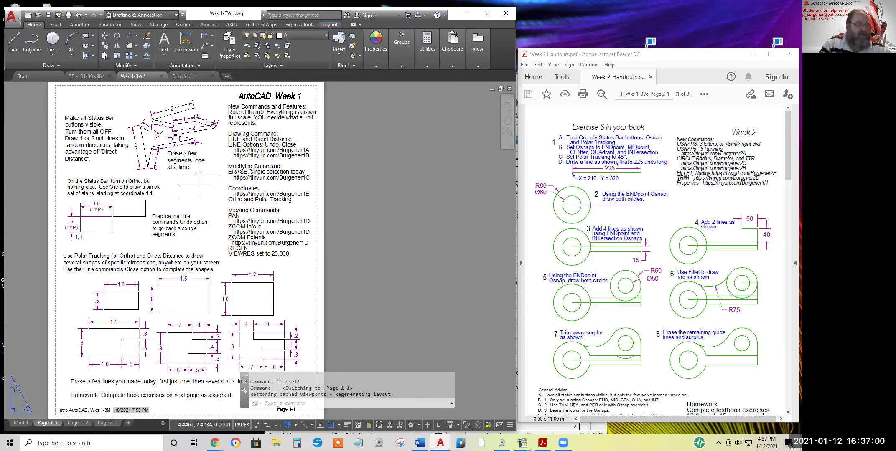
pyautogui.click(326, 34)
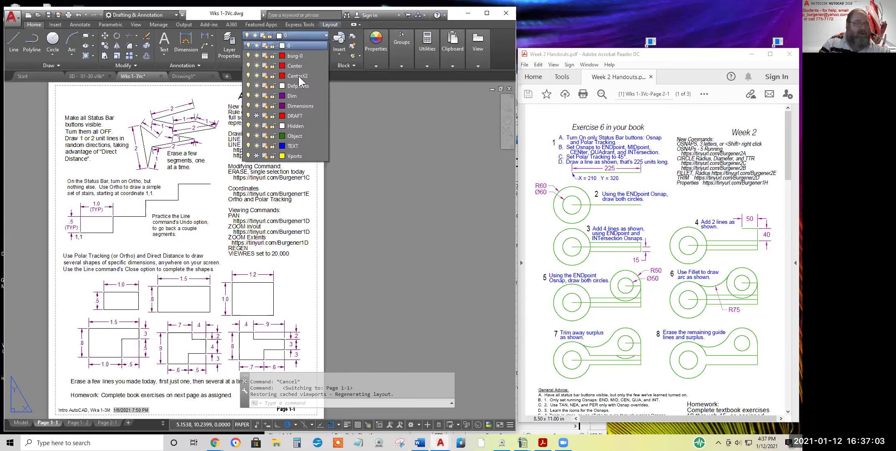
pyautogui.click(256, 156)
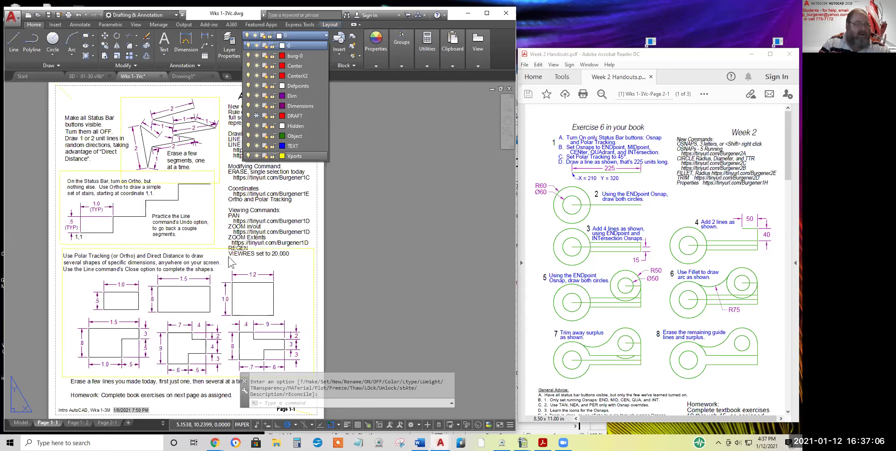
# - Highlight the stairs, random-lines and dimensioned-shapes viewports by selecting their borders, and clear the selection
pyautogui.scroll(3, 219, 259)
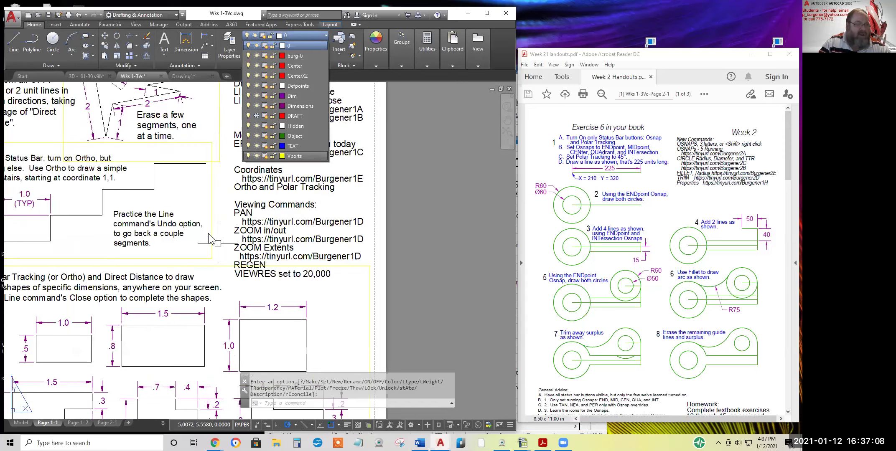
pyautogui.click(214, 219)
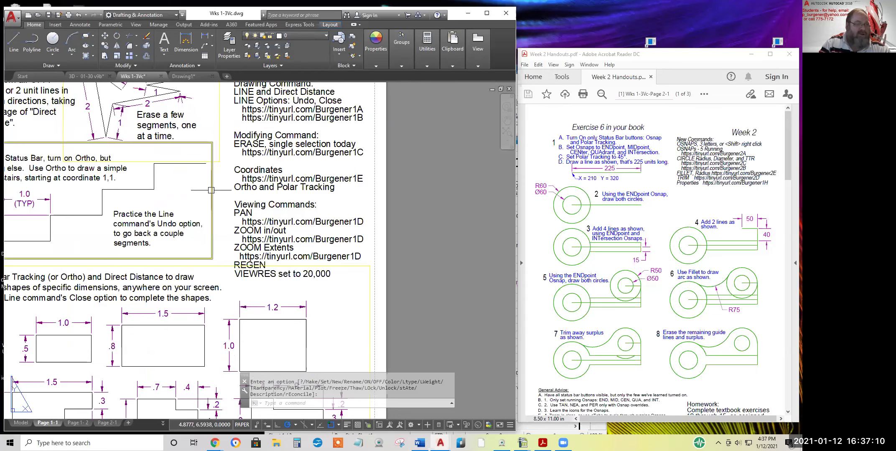
pyautogui.click(212, 187)
pyautogui.scroll(-3, 221, 190)
pyautogui.scroll(1, 242, 207)
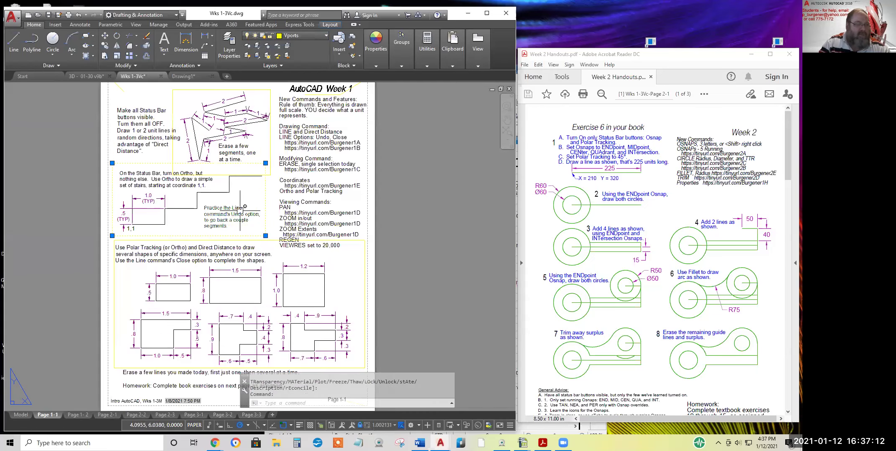
pyautogui.scroll(-1, 245, 200)
pyautogui.scroll(1, 259, 189)
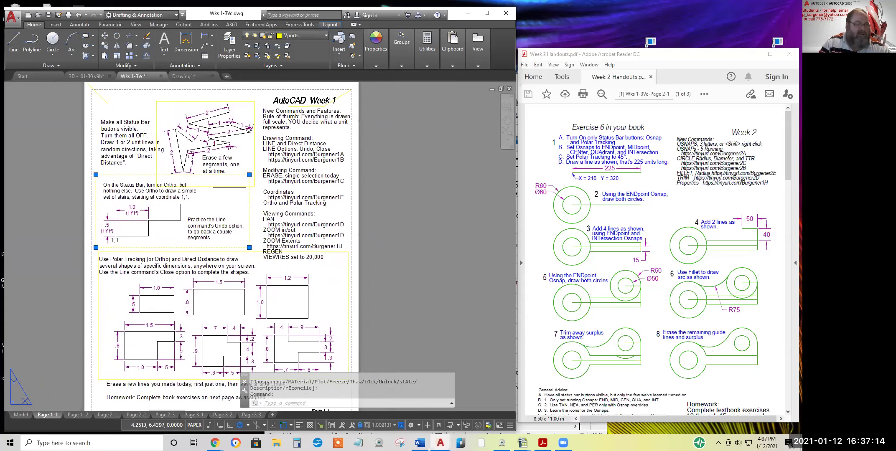
pyautogui.click(254, 158)
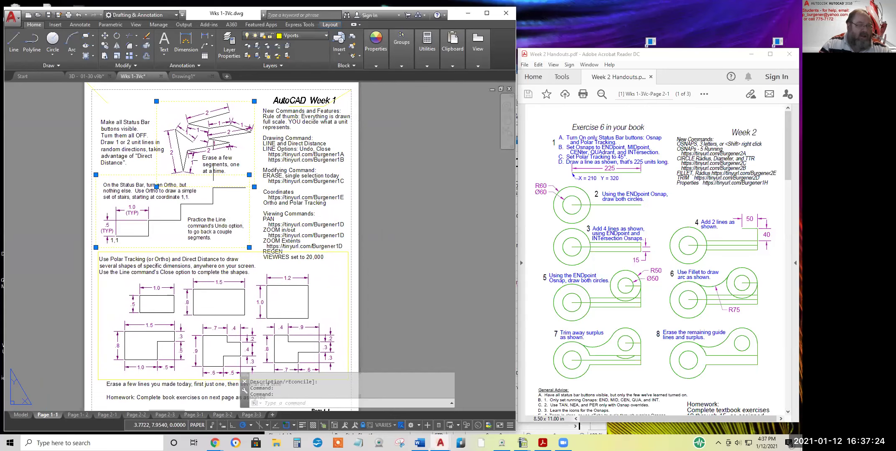
pyautogui.click(258, 252)
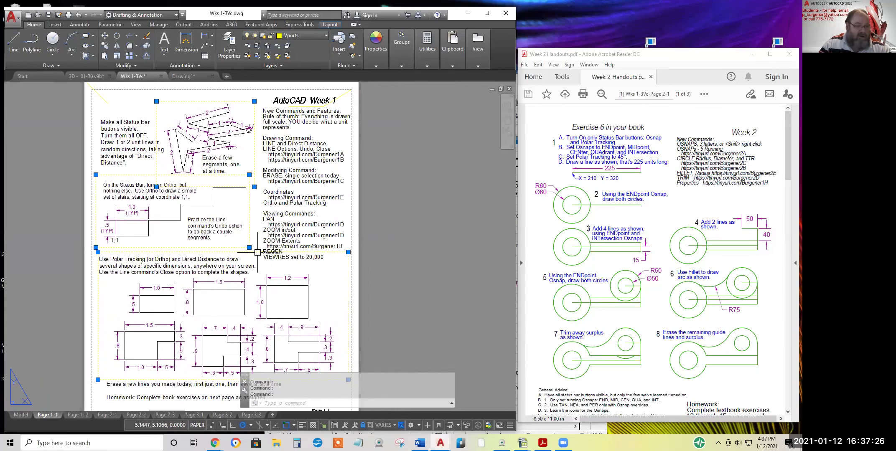
pyautogui.press('Escape')
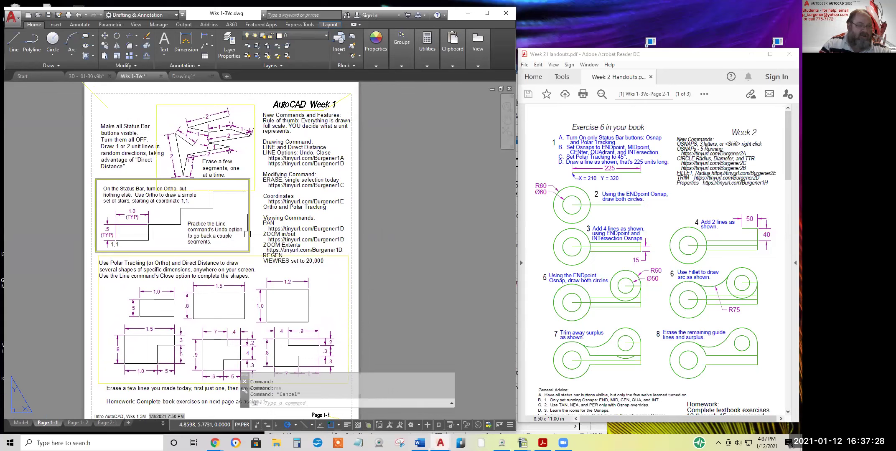
# - Select the stairs viewport on the Page 1-1 sheet and unlock its display
pyautogui.click(249, 223)
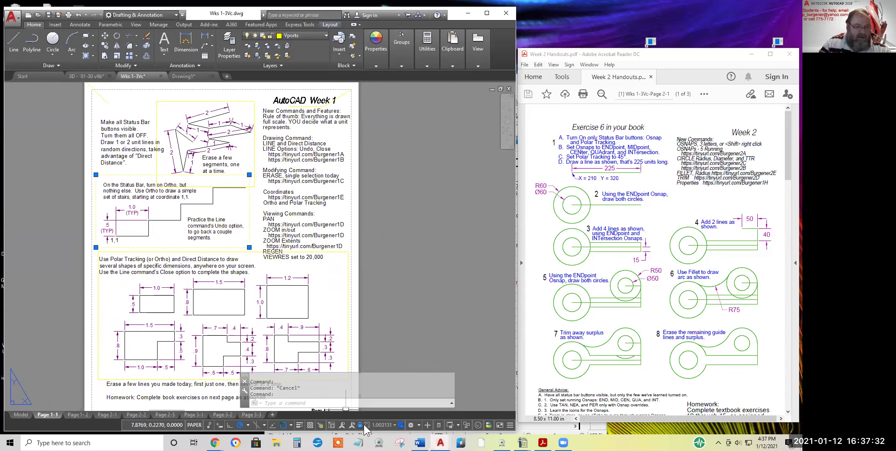
pyautogui.click(223, 212)
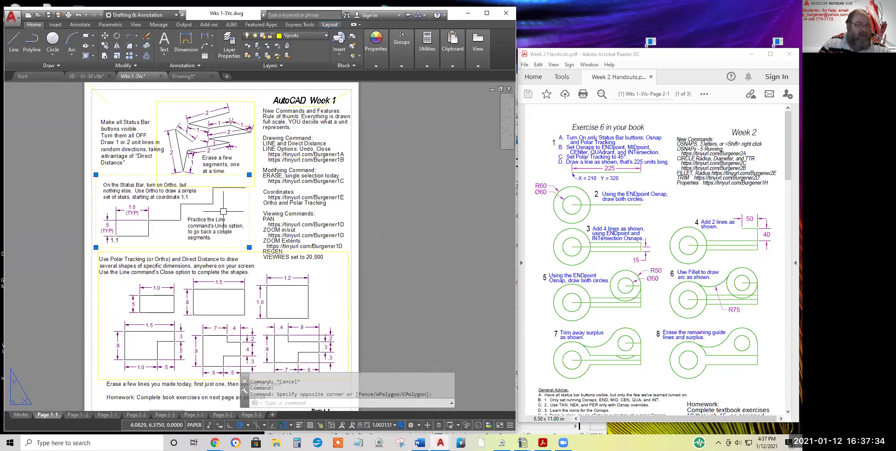
pyautogui.scroll(-3, 212, 205)
pyautogui.scroll(3, 212, 204)
pyautogui.click(232, 212)
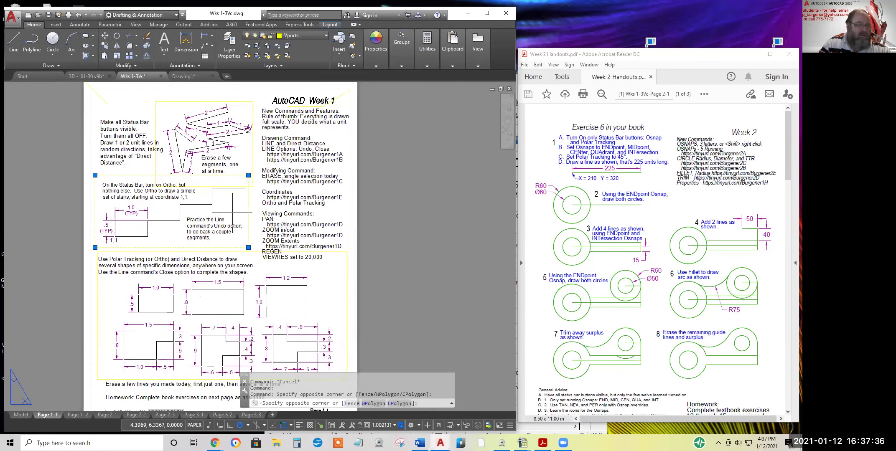
pyautogui.press('Escape')
# - Activate the stairs viewport and zoom to its extents to show all of the model space drawings inside it
pyautogui.doubleClick(232, 213)
pyautogui.scroll(2, 214, 211)
pyautogui.scroll(-15, 214, 212)
pyautogui.scroll(-8, 212, 213)
pyautogui.moveTo(212, 213); pyautogui.dragTo(184, 194, button='middle')
pyautogui.scroll(-1, 189, 202)
pyautogui.middleClick(186, 184)
pyautogui.middleClick(187, 184)
pyautogui.moveTo(196, 212); pyautogui.dragTo(203, 208, button='middle')
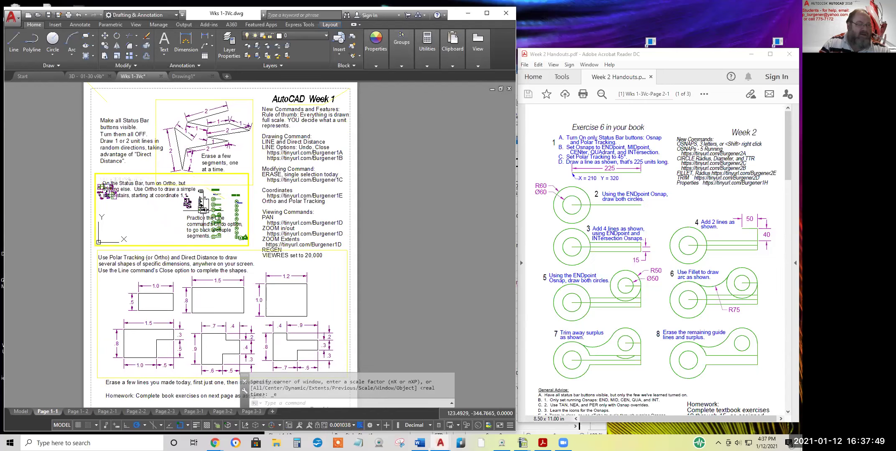
# - Switch to model space and compare its full set of drawings with the contents of the stairs viewport
pyautogui.click(19, 410)
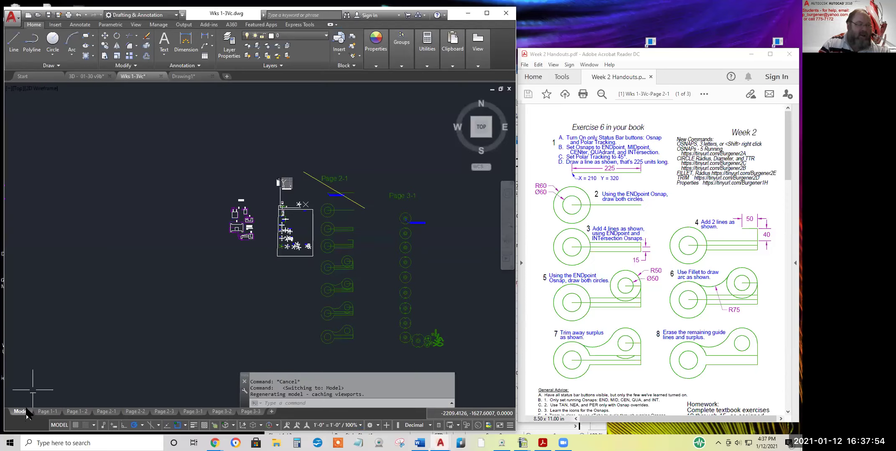
pyautogui.scroll(-2, 184, 284)
pyautogui.scroll(-2, 242, 249)
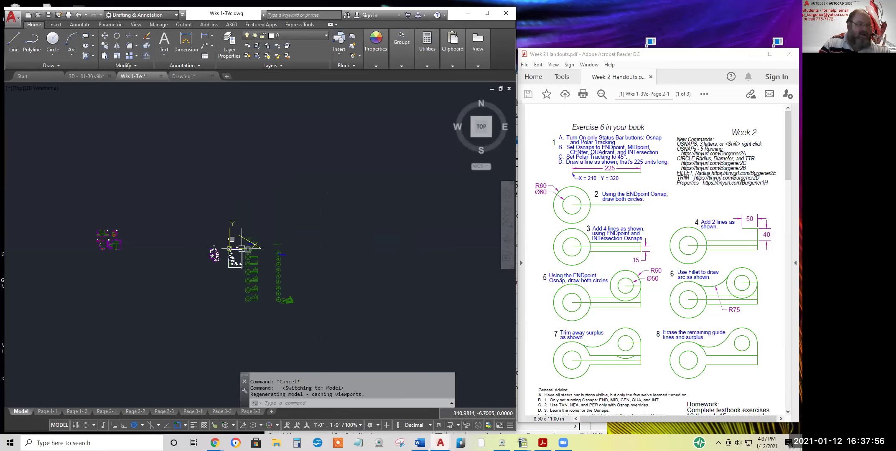
pyautogui.scroll(4, 153, 279)
pyautogui.middleClick(236, 242)
pyautogui.middleClick(236, 242)
pyautogui.scroll(-2, 251, 263)
pyautogui.moveTo(246, 260); pyautogui.dragTo(169, 246, button='middle')
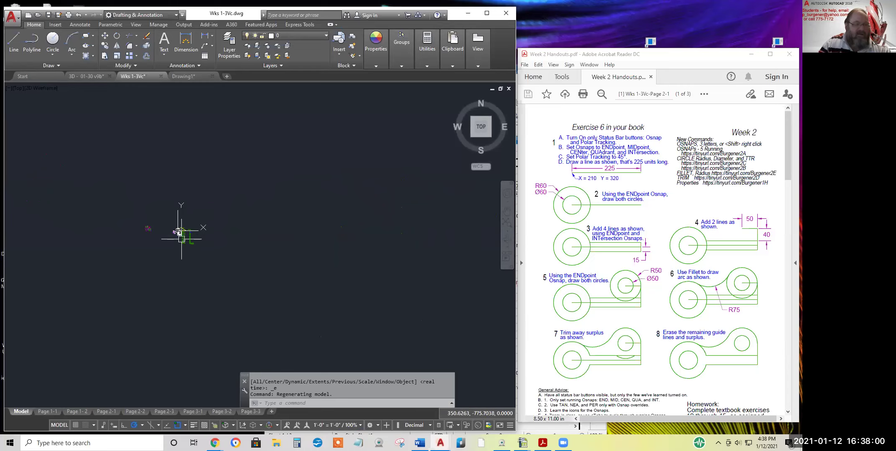
pyautogui.scroll(2, 189, 232)
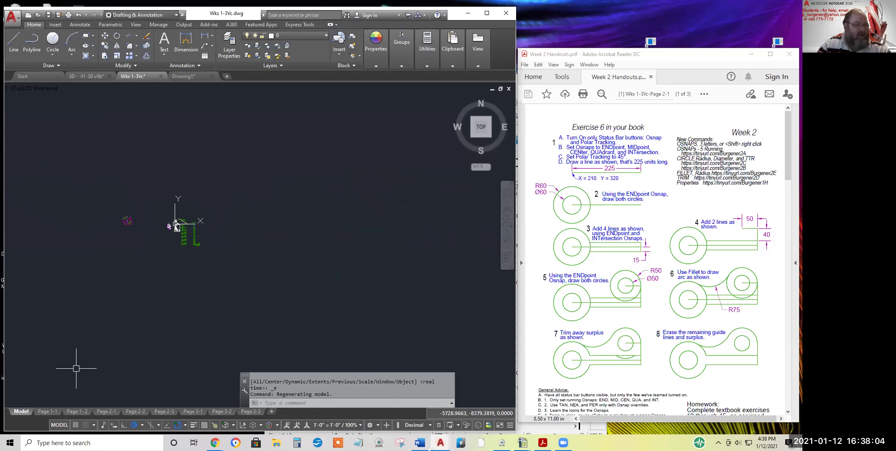
# - Return to the Page 1-1 layout, pan inside the stairs viewport, activate the dimensioned-shapes viewport, and go back to paper space
pyautogui.click(49, 412)
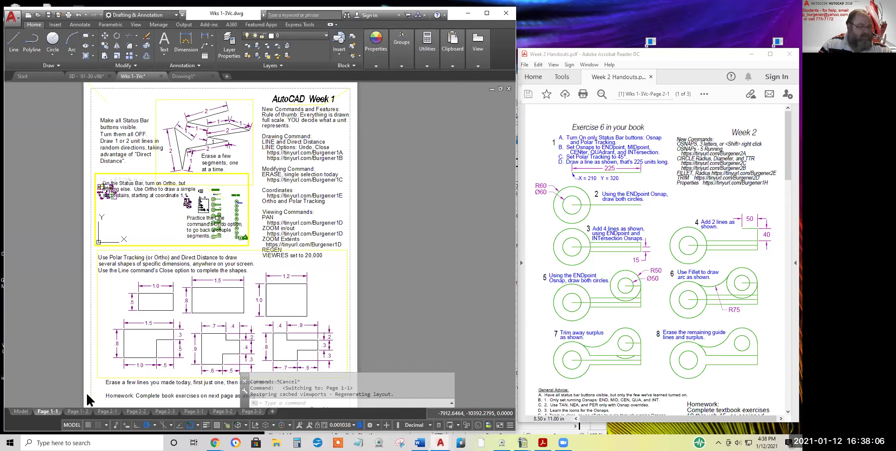
pyautogui.moveTo(286, 206); pyautogui.dragTo(252, 208, button='middle')
pyautogui.doubleClick(282, 263)
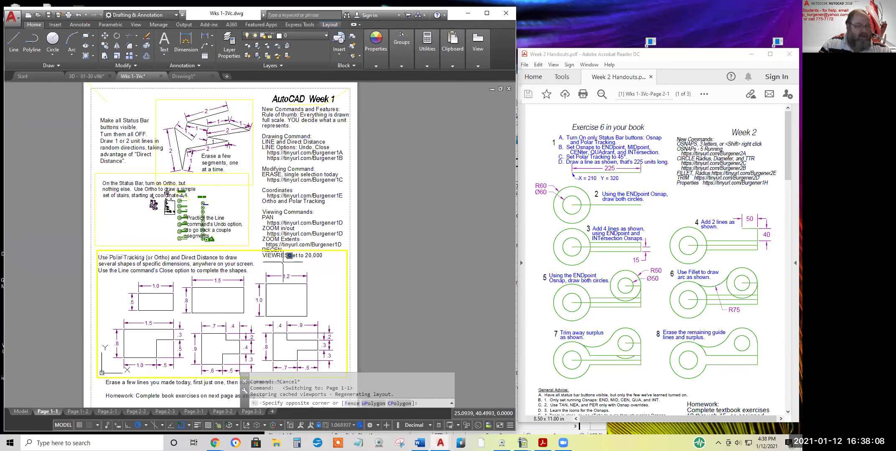
pyautogui.moveTo(28, 208); pyautogui.dragTo(37, 212, button='middle')
pyautogui.doubleClick(38, 214)
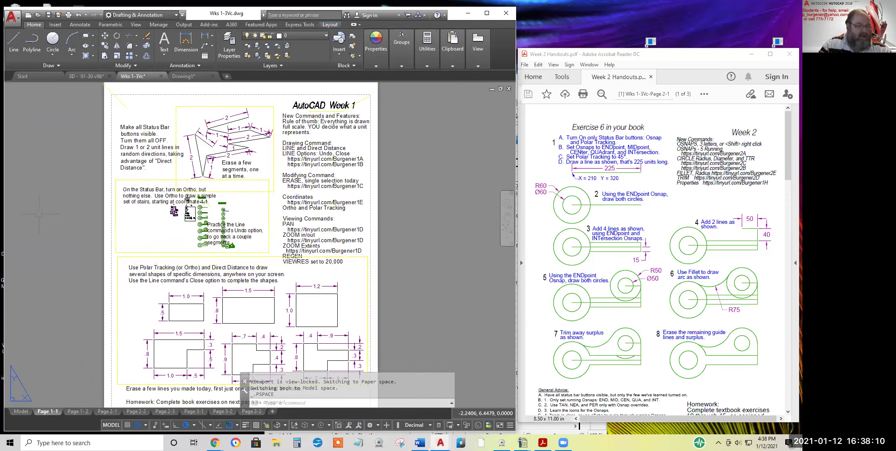
# - Read the REGEN and VIEWRES notes under Viewing Commands up close, and return to the whole Page 1-1 sheet
pyautogui.scroll(5, 201, 228)
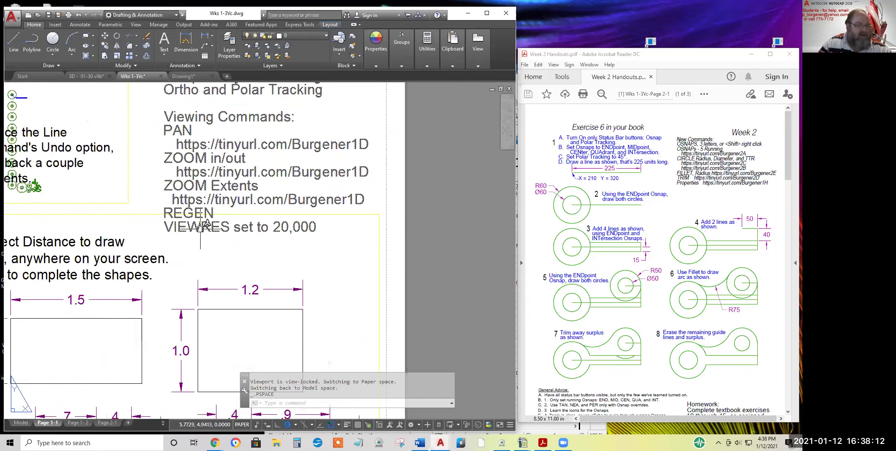
pyautogui.scroll(3, 201, 228)
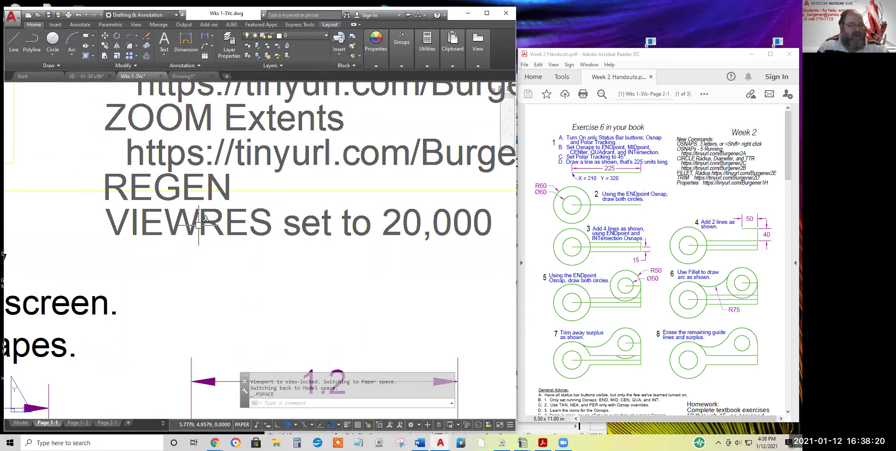
pyautogui.scroll(-2, 220, 226)
pyautogui.moveTo(222, 225); pyautogui.dragTo(112, 239, button='middle')
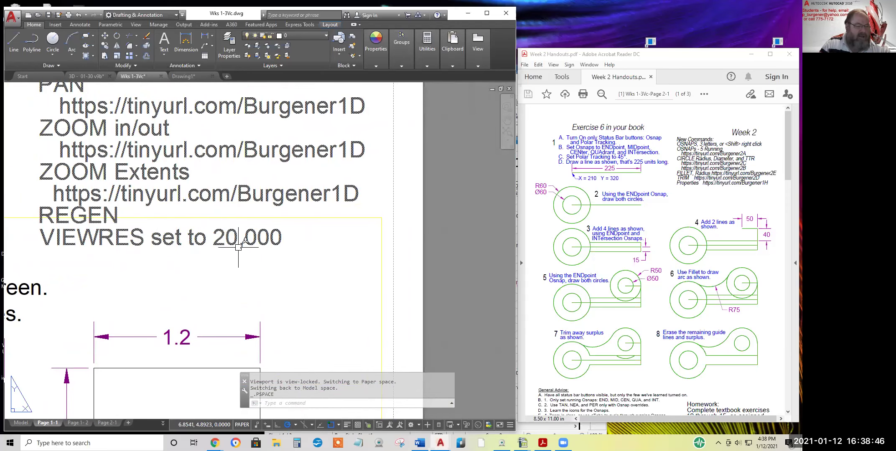
pyautogui.scroll(-4, 236, 240)
pyautogui.scroll(-2, 239, 248)
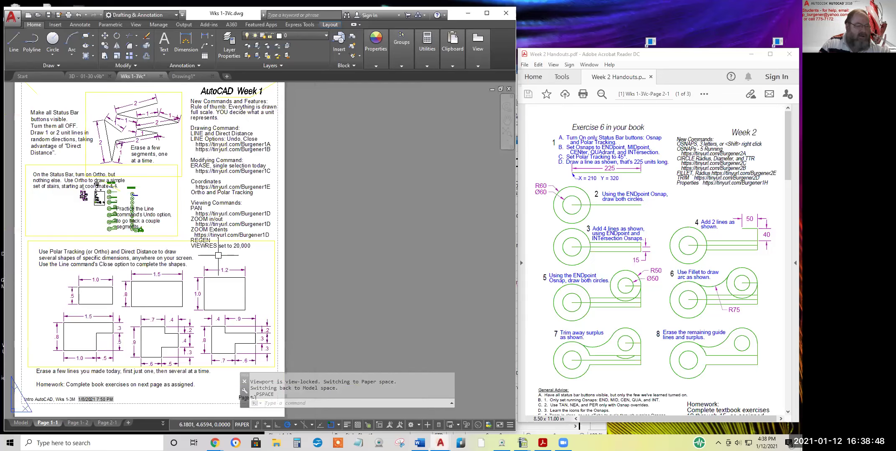
pyautogui.moveTo(218, 254); pyautogui.dragTo(255, 256, button='middle')
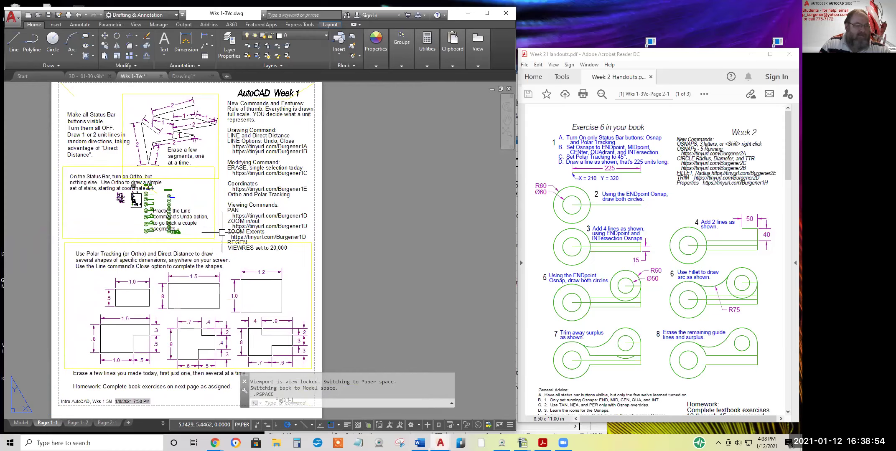
# - Activate the stairs viewport, enlarge its model space contents, and pan across the exercise drawings inside it
pyautogui.click(160, 201)
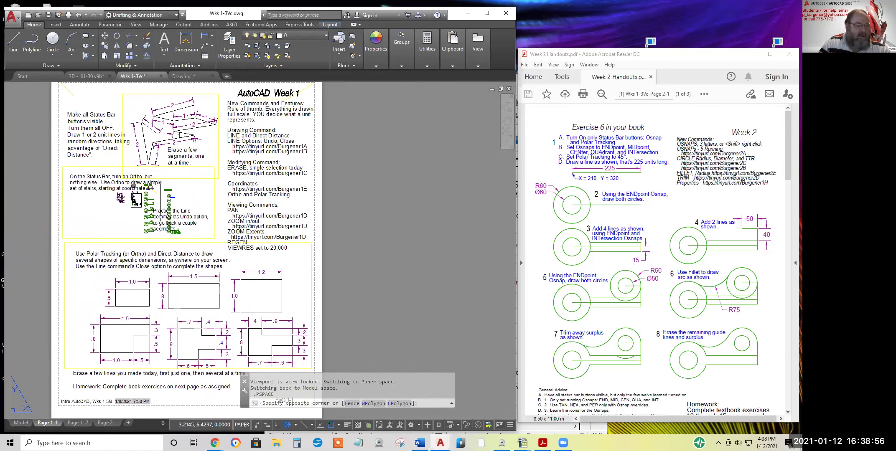
pyautogui.doubleClick(135, 202)
pyautogui.scroll(5, 133, 194)
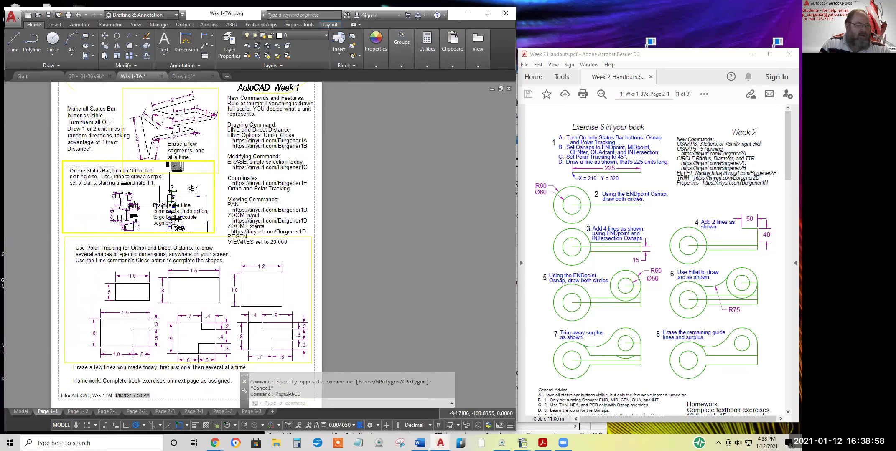
pyautogui.moveTo(174, 209); pyautogui.dragTo(110, 167, button='middle')
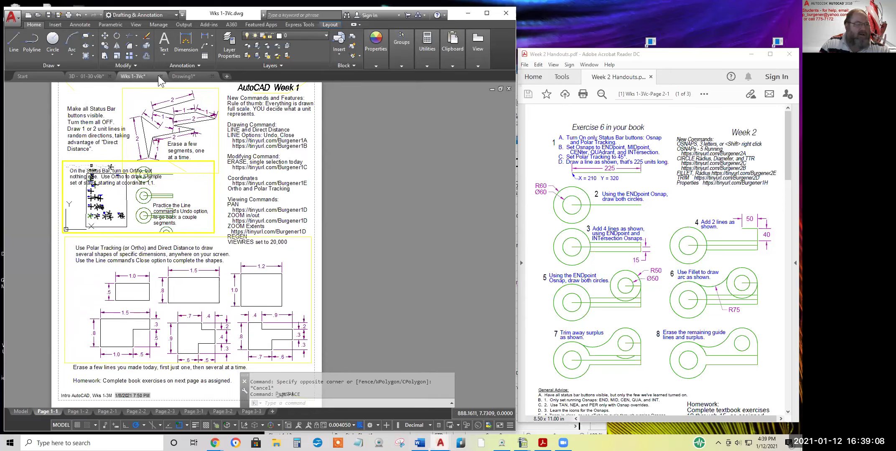
# - Close the Wks 1-3Vc drawing without saving its changes and shift the view of Drawing1
pyautogui.click(161, 76)
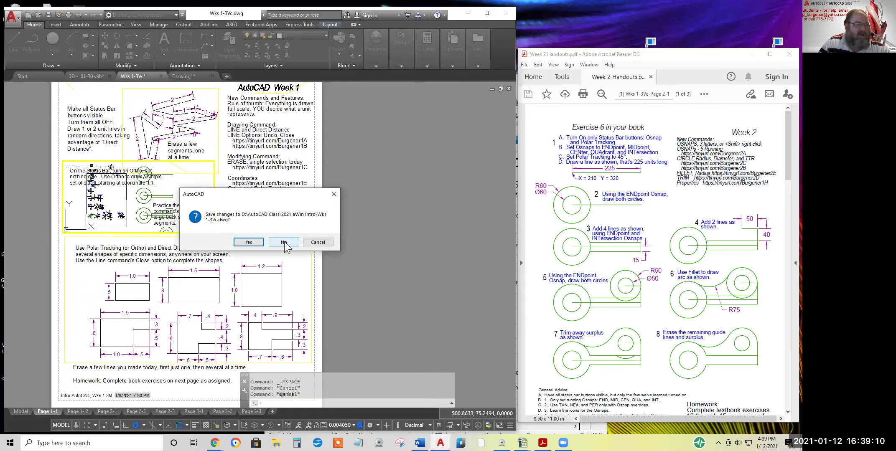
pyautogui.click(285, 240)
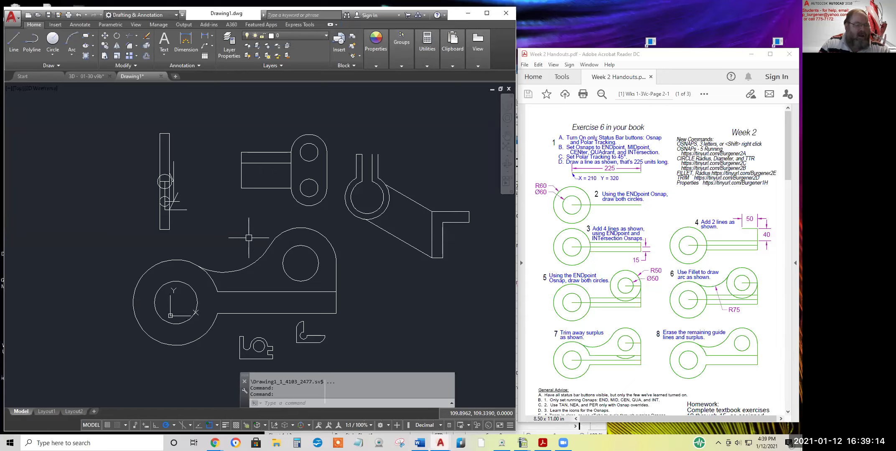
pyautogui.moveTo(248, 237)
pyautogui.mouseDown(button='middle')
pyautogui.moveTo(215, 223)
pyautogui.moveTo(132, 218)
pyautogui.mouseUp(button='middle')
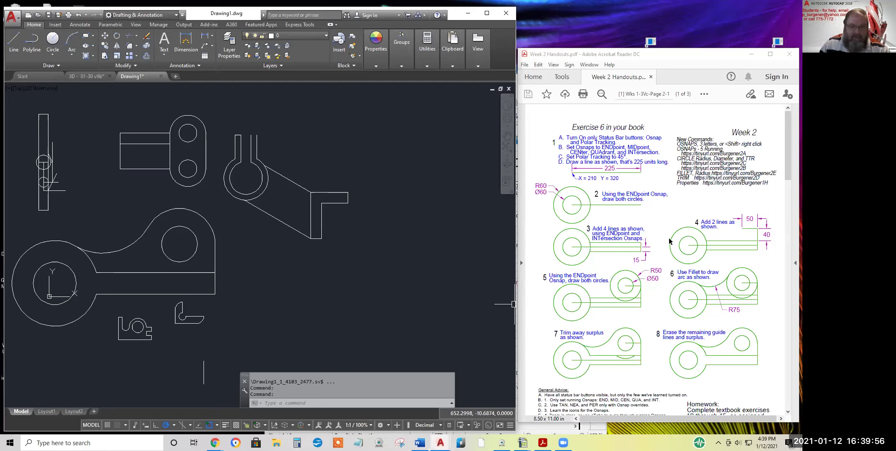
# - Start a new drawing with the grid display and annotation visibility turned off
pyautogui.click(35, 76)
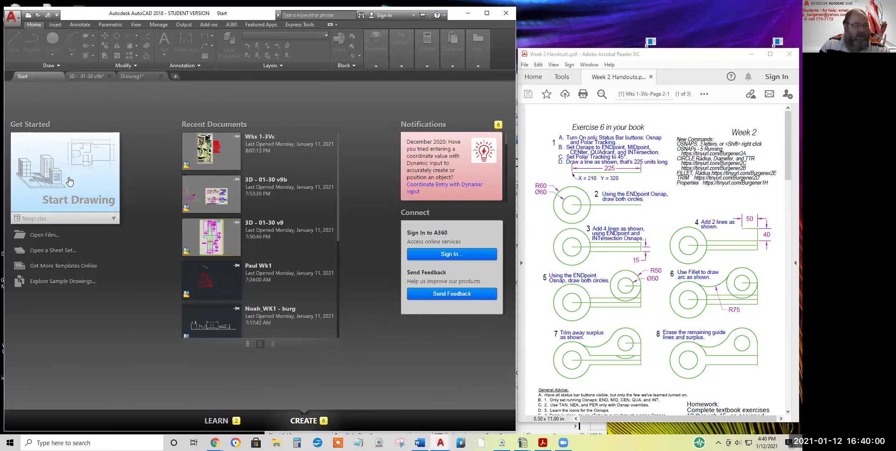
pyautogui.click(70, 182)
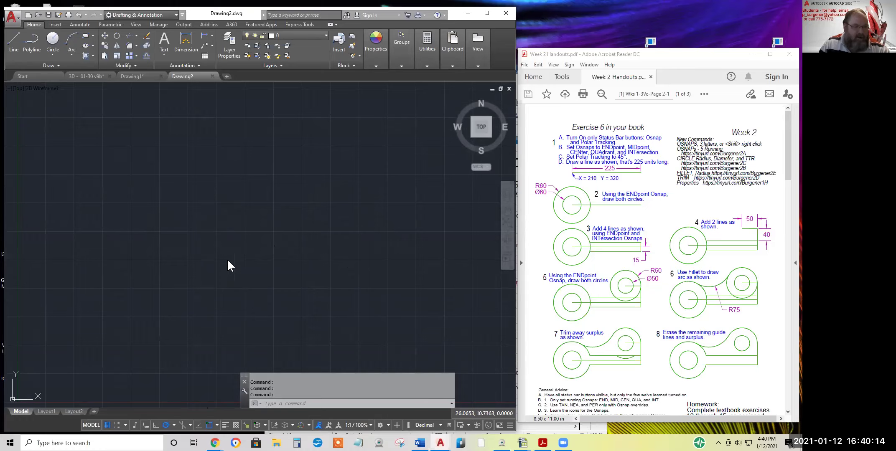
pyautogui.click(108, 425)
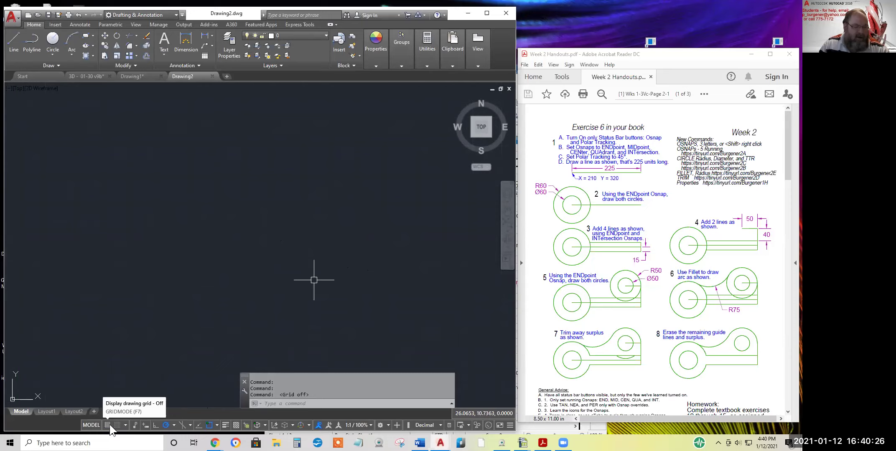
pyautogui.click(319, 425)
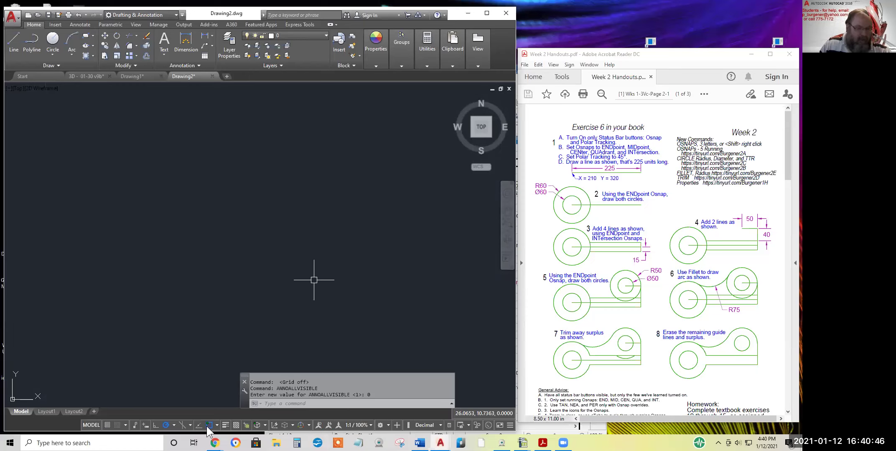
pyautogui.moveTo(213, 267); pyautogui.dragTo(235, 264, button='middle')
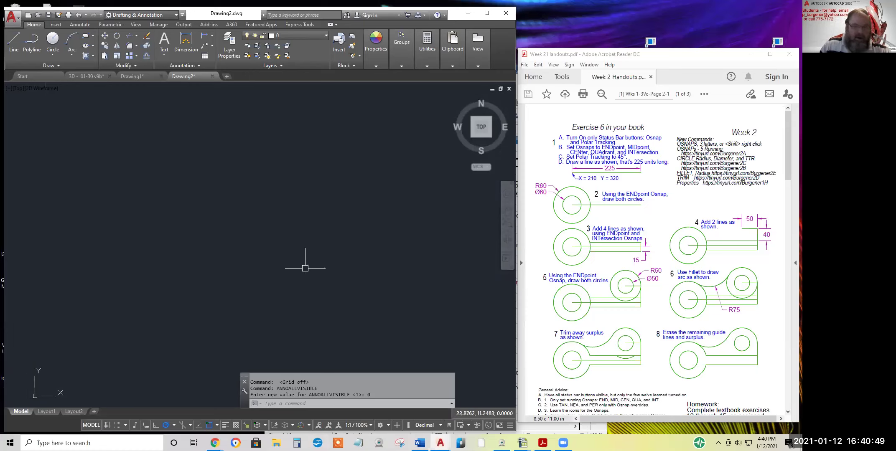
# - Read the Week 2 New Commands list in the PDF handout up close, declining the website connection and highlighting the two OSNAPS entries
pyautogui.click(709, 170)
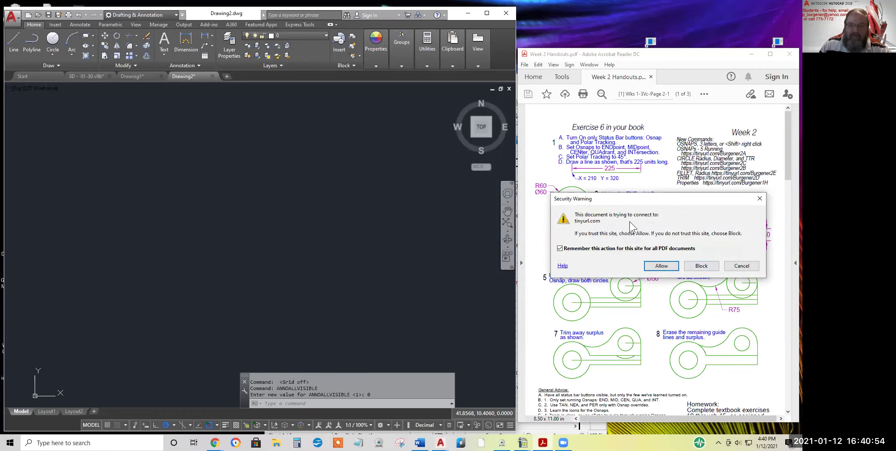
pyautogui.click(741, 265)
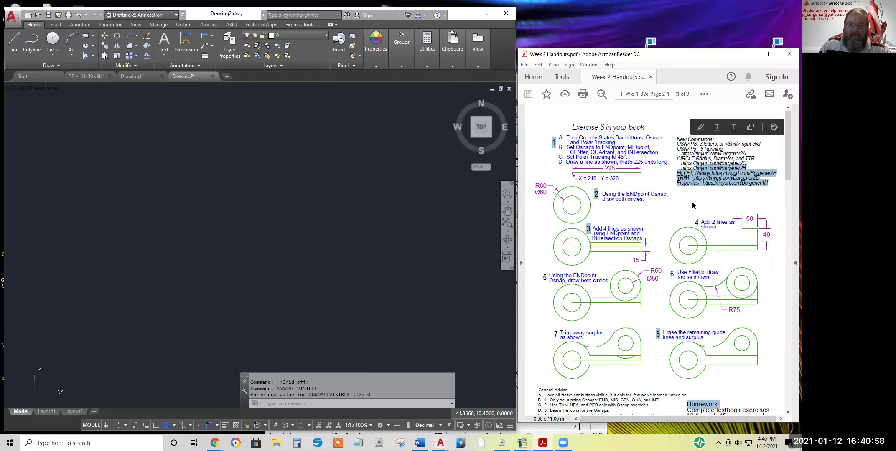
pyautogui.keyDown('ctrl'); pyautogui.scroll(3, 709, 191); pyautogui.keyUp('ctrl')
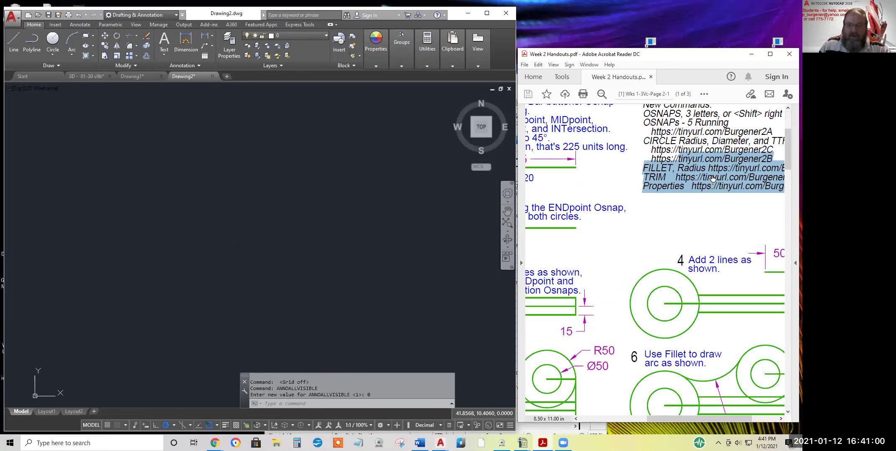
pyautogui.keyDown('ctrl'); pyautogui.scroll(2, 714, 176); pyautogui.keyUp('ctrl')
pyautogui.click(750, 203)
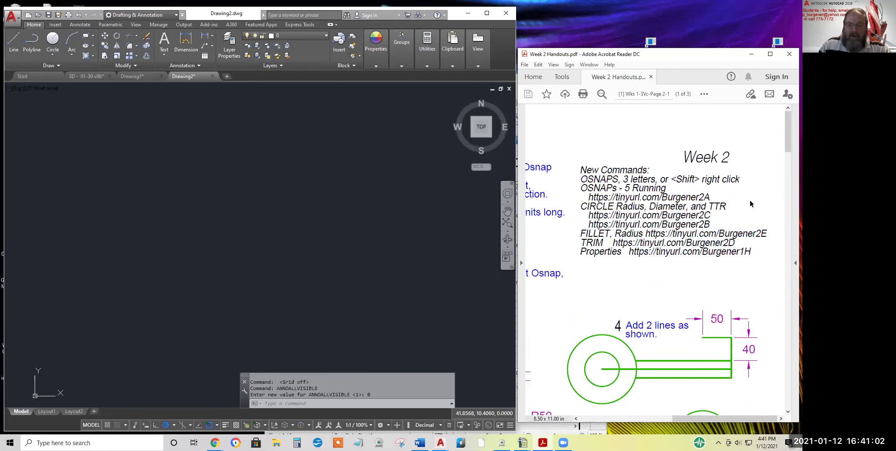
pyautogui.moveTo(580, 180)
pyautogui.mouseDown()
pyautogui.moveTo(696, 179)
pyautogui.moveTo(617, 179)
pyautogui.mouseUp()
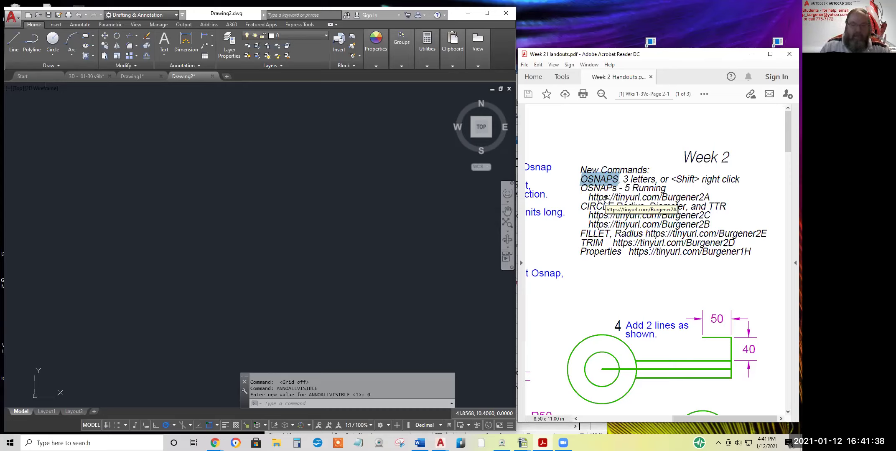
pyautogui.moveTo(582, 189); pyautogui.dragTo(667, 187)
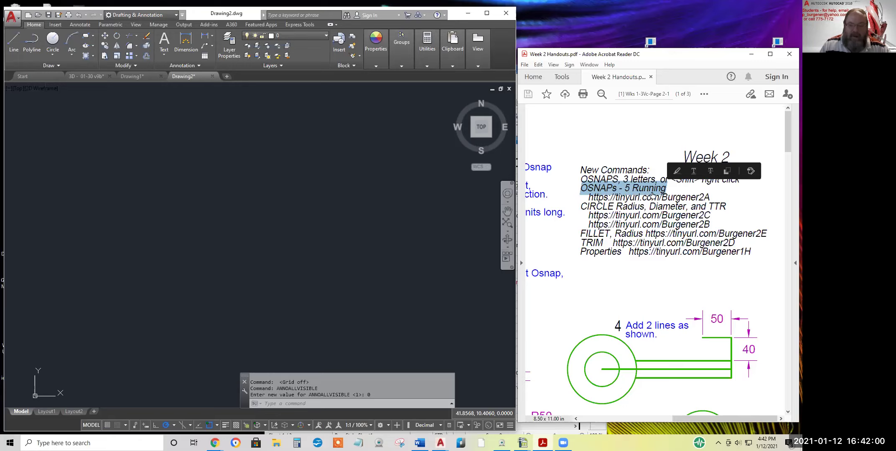
# - Toggle object snap off and on several times, leaving it on, and review the list of running object snap modes
pyautogui.click(210, 429)
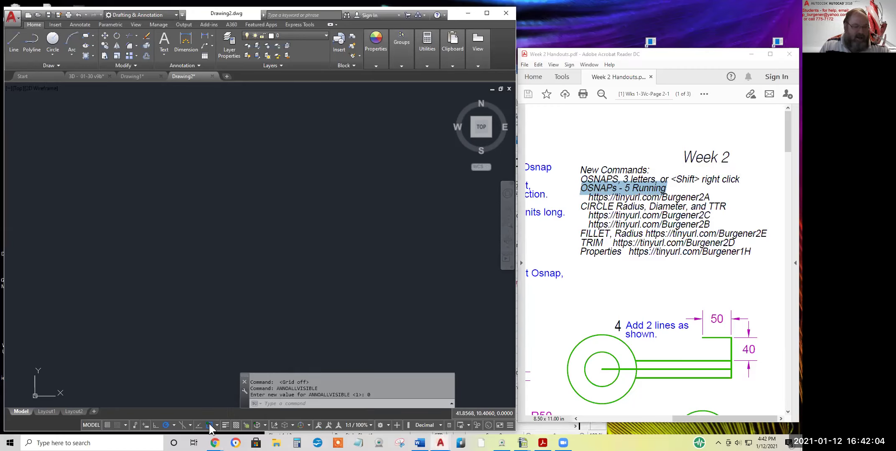
pyautogui.click(216, 424)
pyautogui.click(210, 425)
pyautogui.click(210, 426)
pyautogui.click(210, 426)
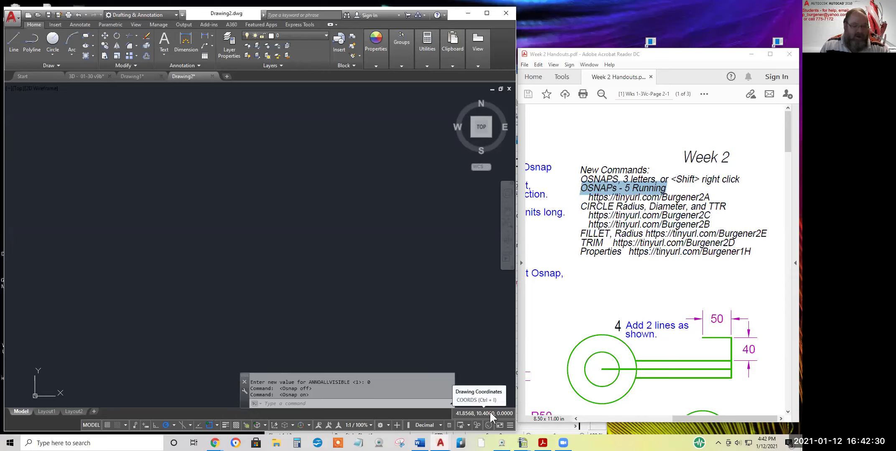
pyautogui.click(209, 427)
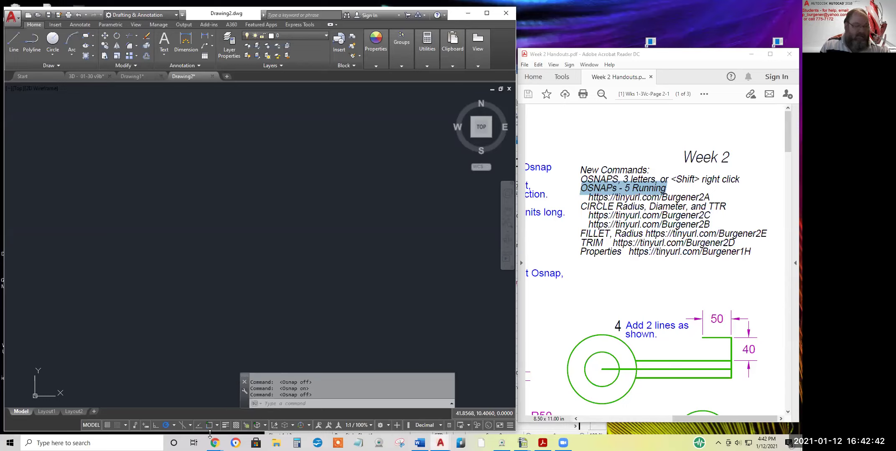
pyautogui.click(208, 425)
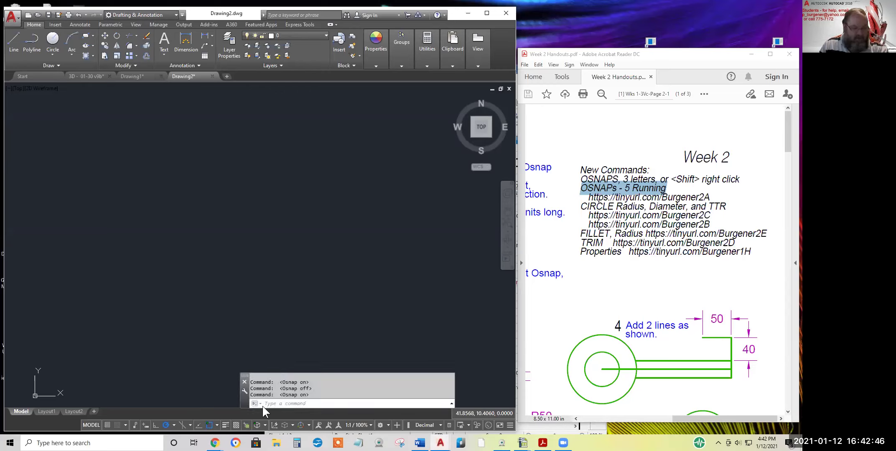
pyautogui.press('F3')
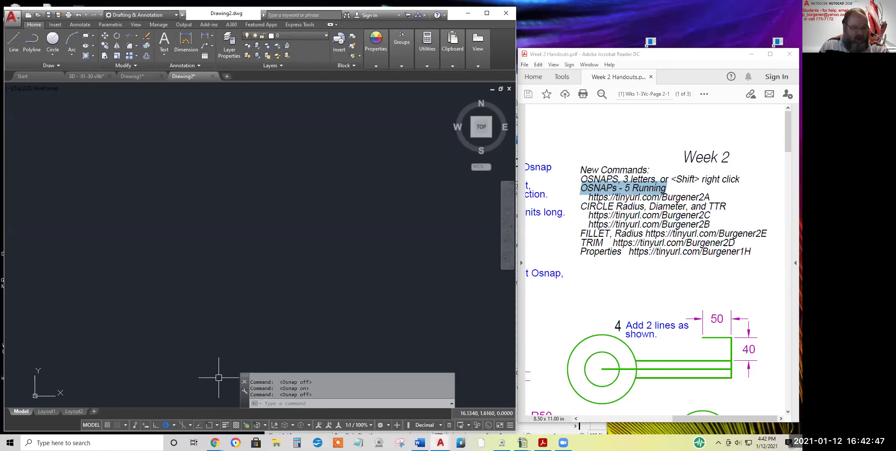
pyautogui.click(209, 425)
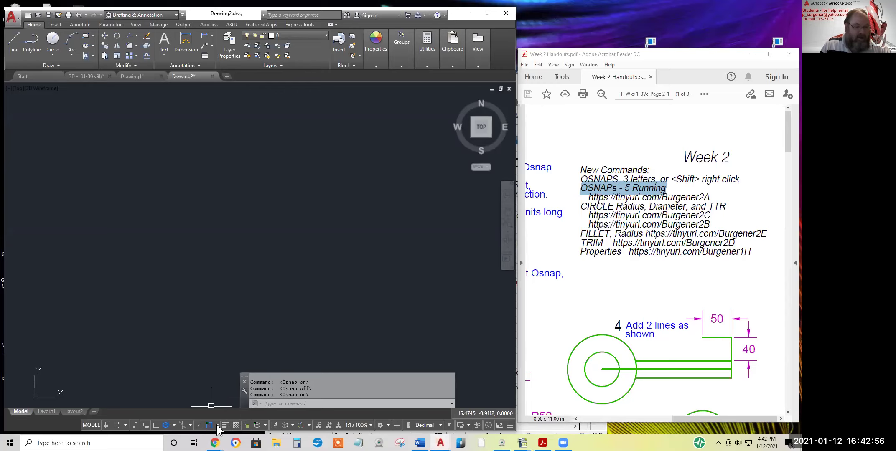
pyautogui.click(217, 426)
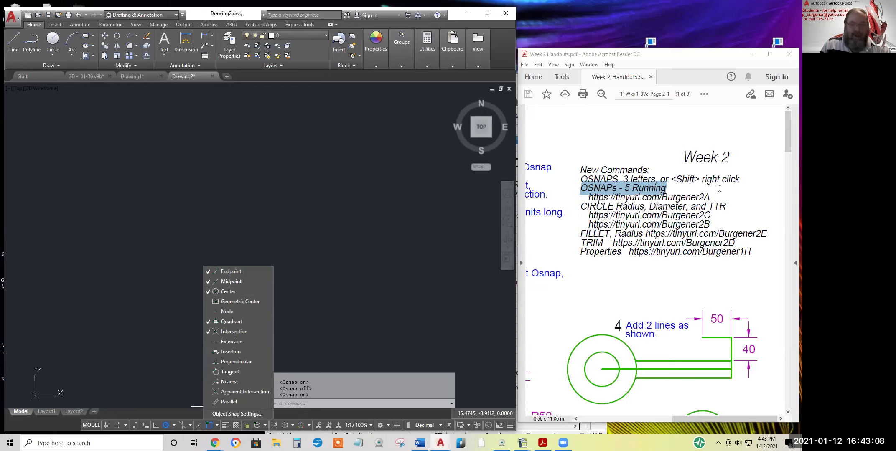
# - Highlight the web link beneath the OSNAPs - 5 Running entry in the handout, declining the website connection
pyautogui.click(709, 199)
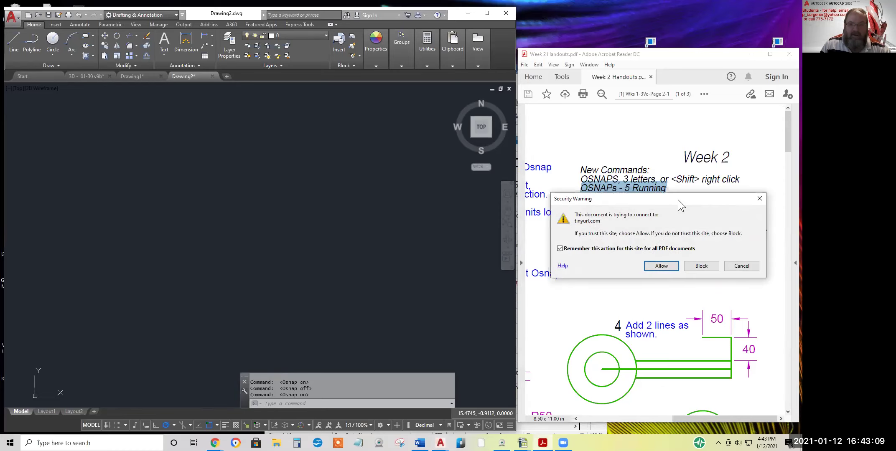
pyautogui.click(736, 268)
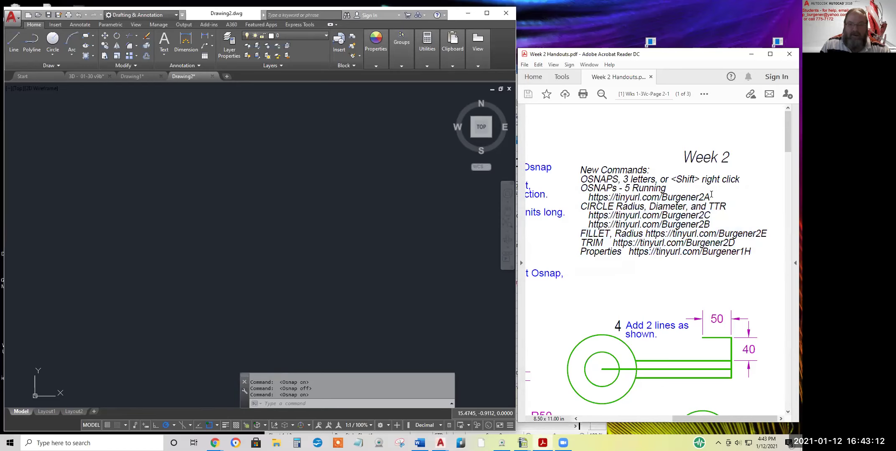
pyautogui.doubleClick(712, 197)
pyautogui.click(713, 194)
pyautogui.moveTo(708, 196); pyautogui.dragTo(590, 197)
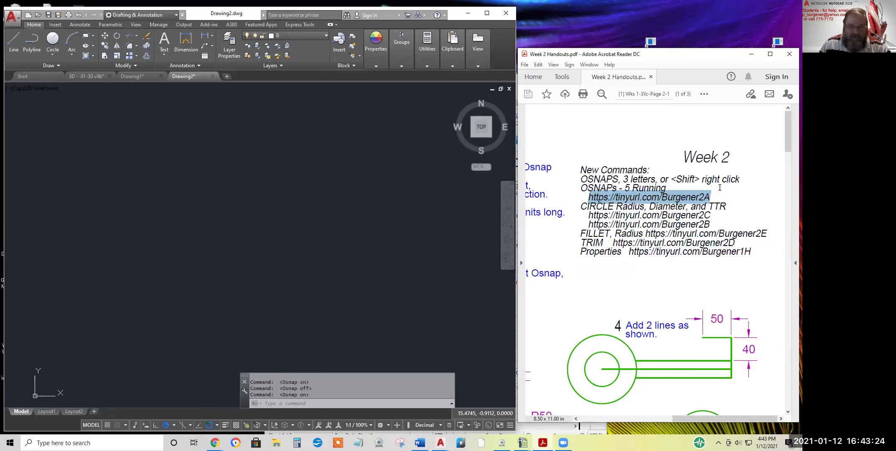
pyautogui.click(714, 191)
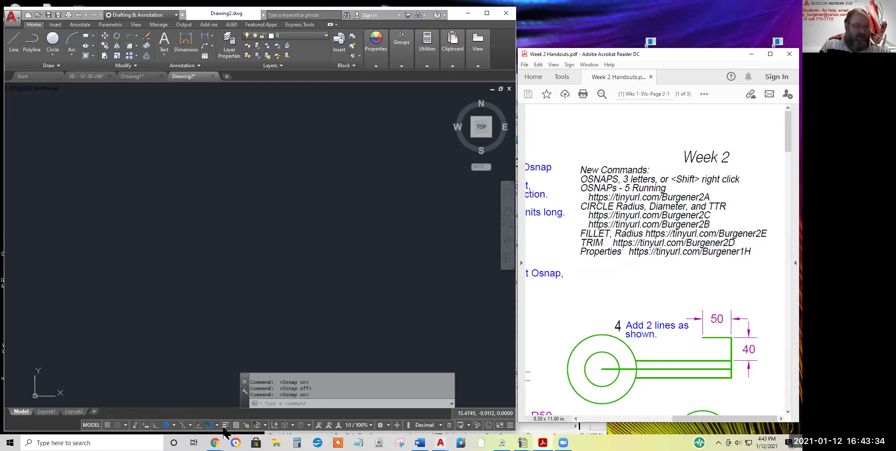
# - Review which tools are set to show on the status bar in the customization list
pyautogui.click(510, 425)
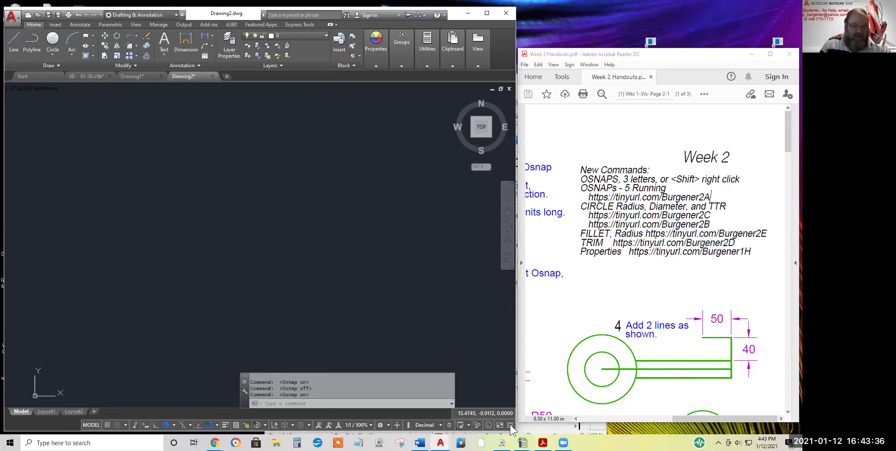
pyautogui.click(509, 426)
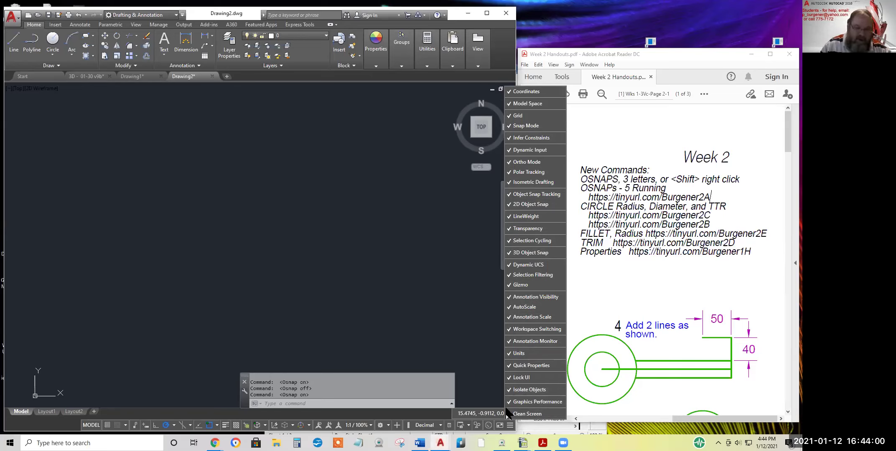
pyautogui.click(469, 378)
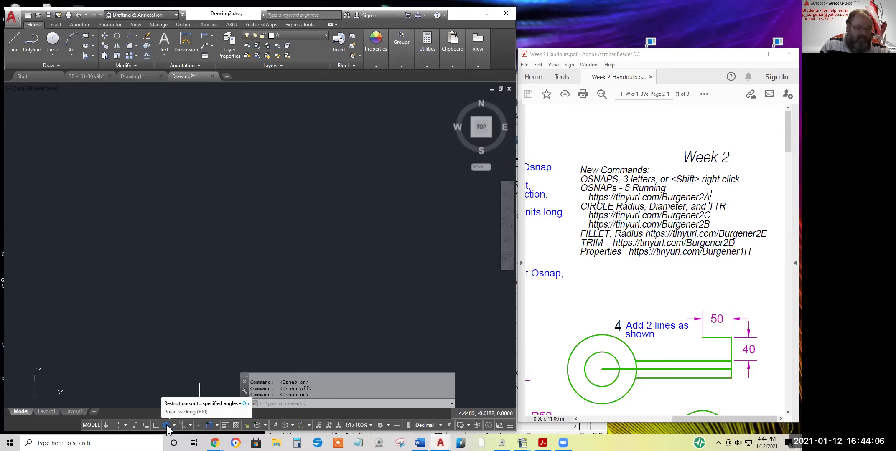
# - Switch the Endpoint, Midpoint and Center running object snaps off and back on
pyautogui.click(217, 425)
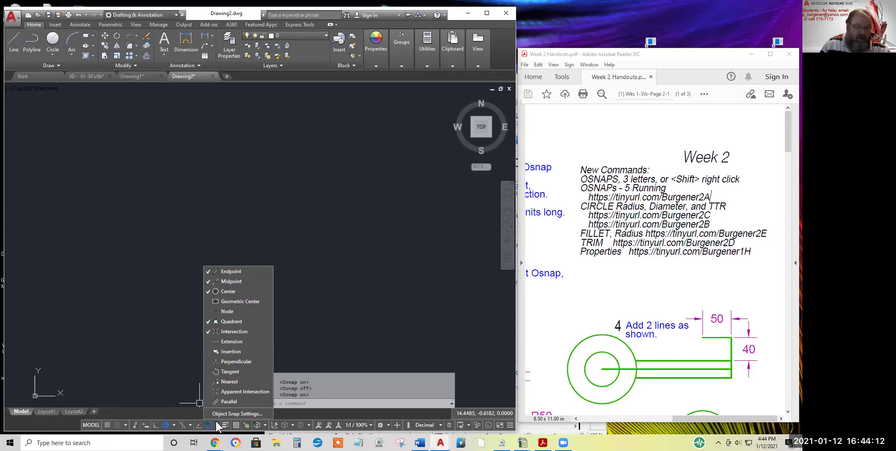
pyautogui.click(228, 271)
pyautogui.click(225, 292)
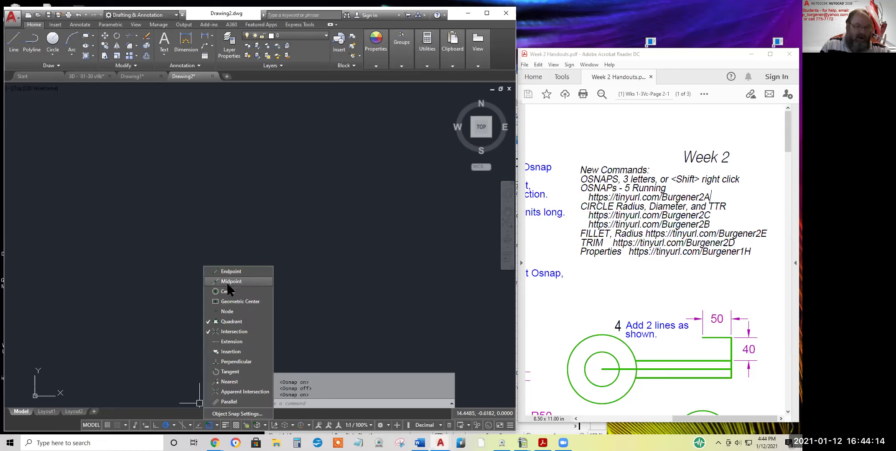
pyautogui.click(228, 272)
pyautogui.click(228, 292)
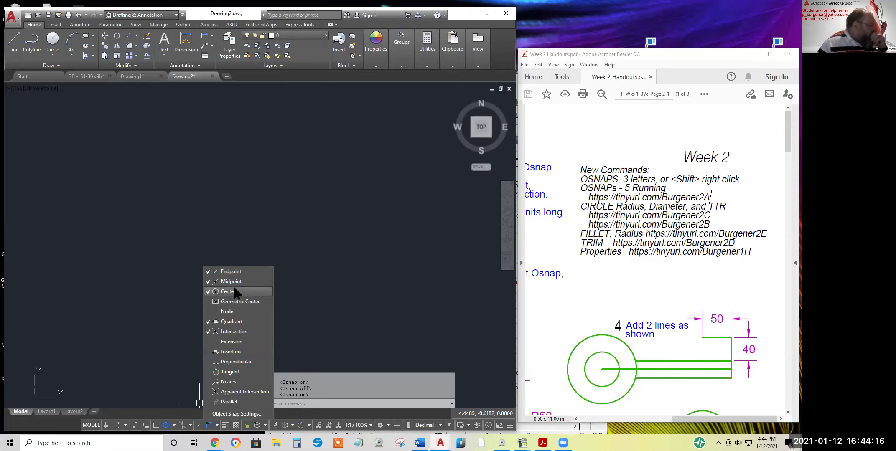
pyautogui.click(230, 271)
pyautogui.click(232, 271)
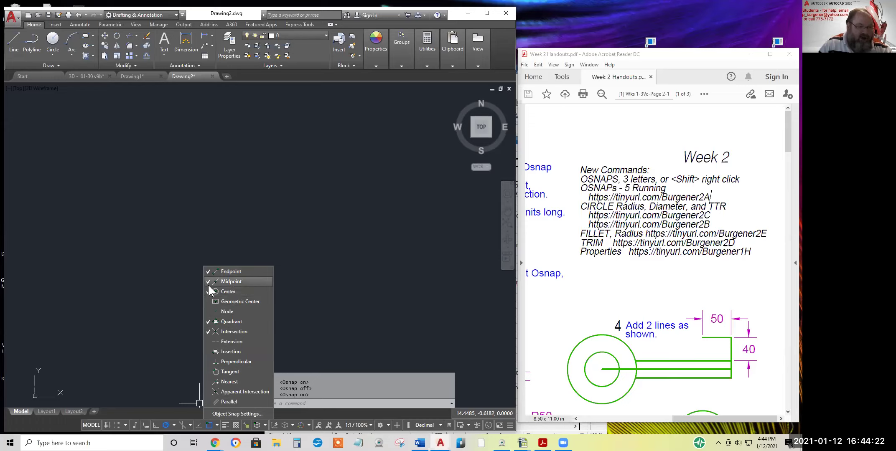
# - View the complete Exercise 6 instructions and General Advice on the Week 2 handout page
pyautogui.click(651, 276)
pyautogui.scroll(-1, 652, 273)
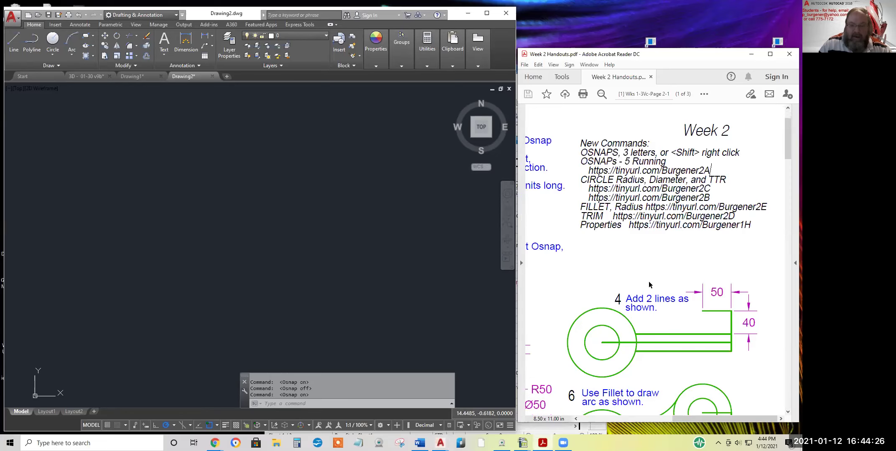
pyautogui.keyDown('ctrl'); pyautogui.scroll(-3, 649, 281); pyautogui.keyUp('ctrl')
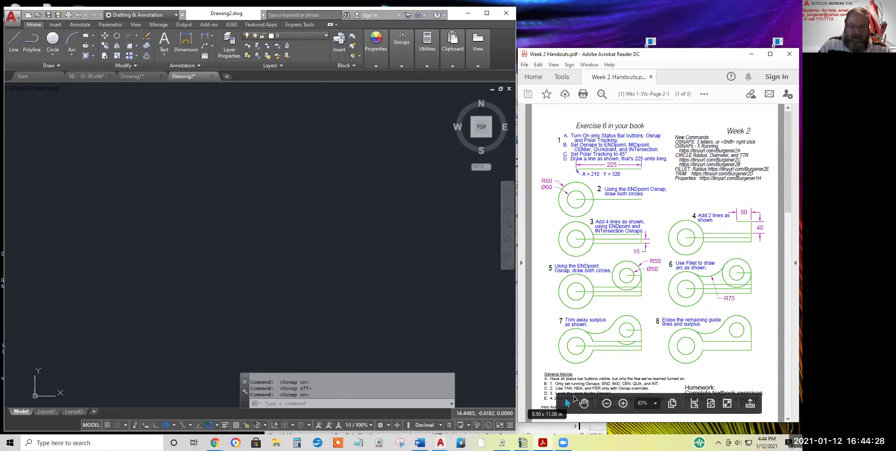
pyautogui.scroll(-2, 565, 398)
pyautogui.scroll(2, 598, 360)
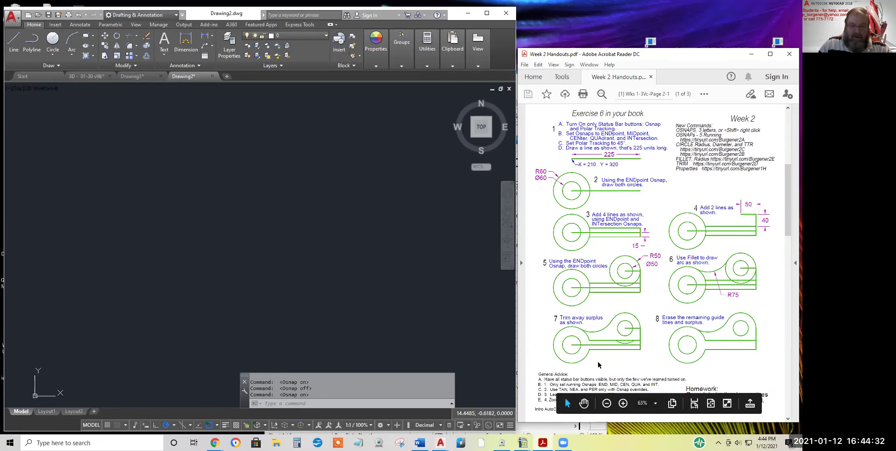
# - Highlight the recommended running osnaps "END, MID, CEN, QUA, and INT" under General Advice in the handout
pyautogui.keyDown('ctrl'); pyautogui.scroll(4, 598, 361); pyautogui.keyUp('ctrl')
pyautogui.scroll(-4, 602, 353)
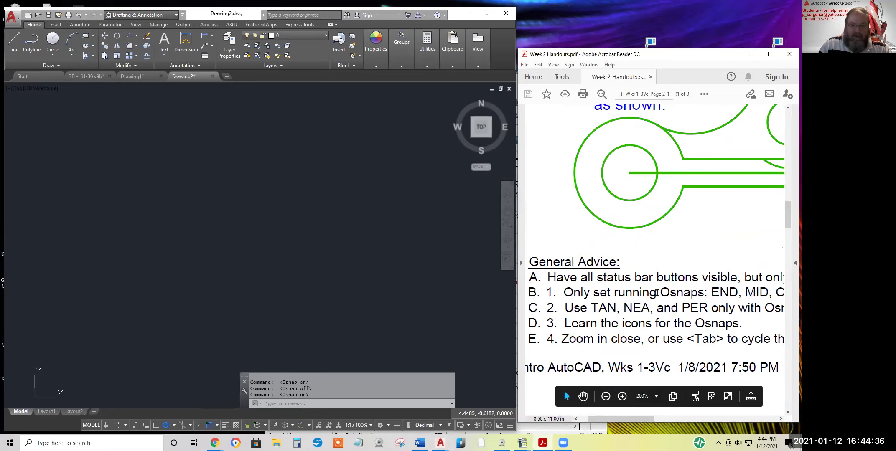
pyautogui.moveTo(712, 293); pyautogui.dragTo(788, 294)
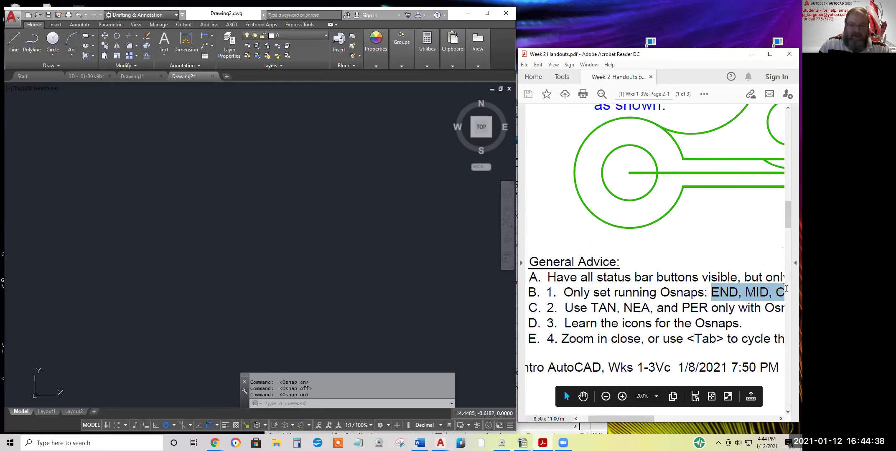
pyautogui.moveTo(627, 416); pyautogui.dragTo(665, 418)
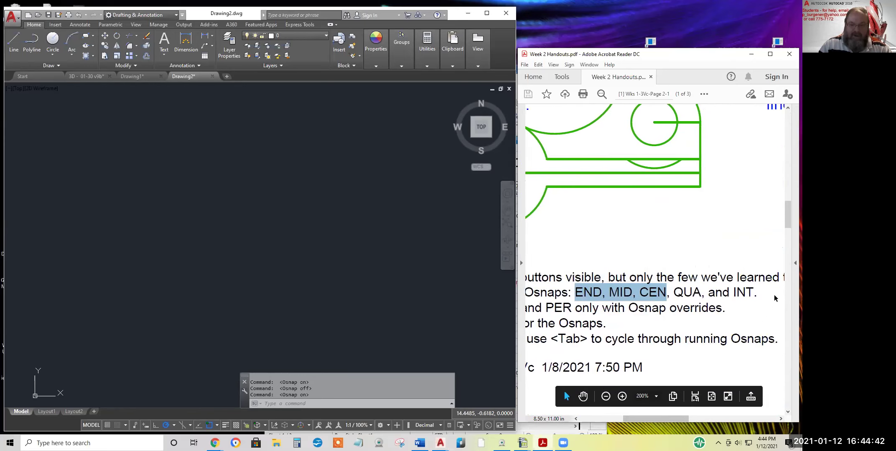
pyautogui.moveTo(755, 293); pyautogui.dragTo(594, 295)
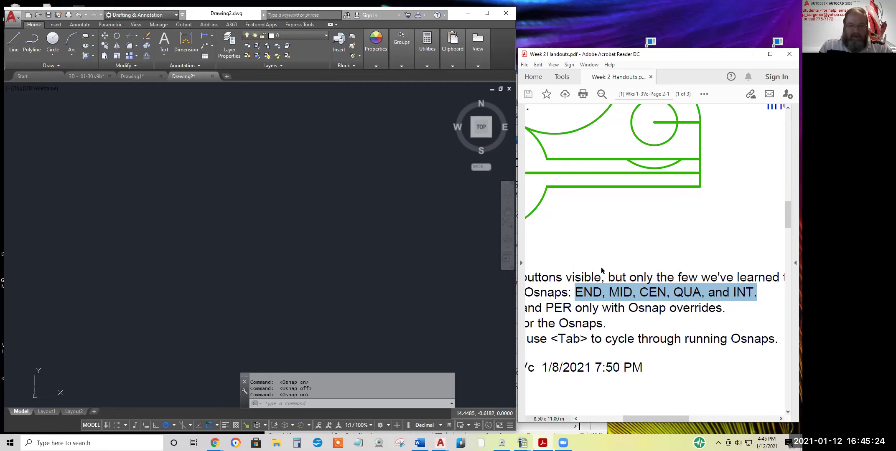
# - Highlight the CIRCLE Radius and Diameter wording, followed by TTR, in the handout's New Commands list
pyautogui.keyDown('ctrl'); pyautogui.scroll(-5, 601, 271); pyautogui.keyUp('ctrl')
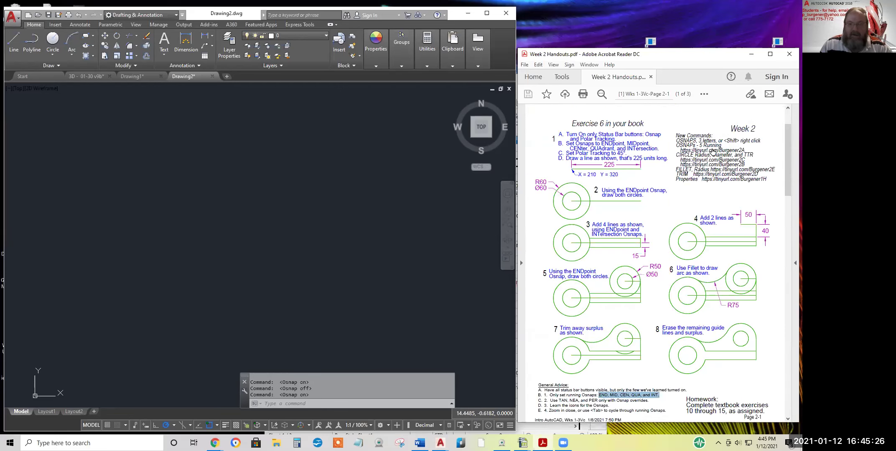
pyautogui.keyDown('ctrl'); pyautogui.scroll(4, 711, 150); pyautogui.keyUp('ctrl')
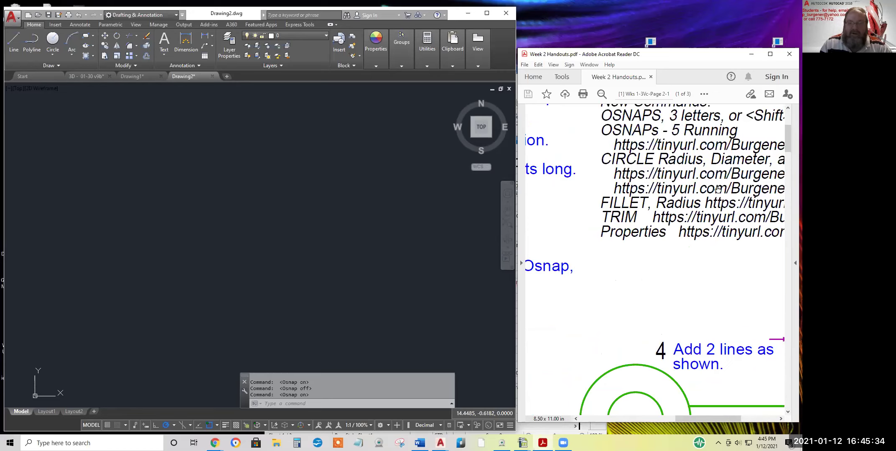
pyautogui.keyDown('ctrl'); pyautogui.scroll(-1, 721, 192); pyautogui.keyUp('ctrl')
pyautogui.moveTo(726, 185); pyautogui.dragTo(669, 185)
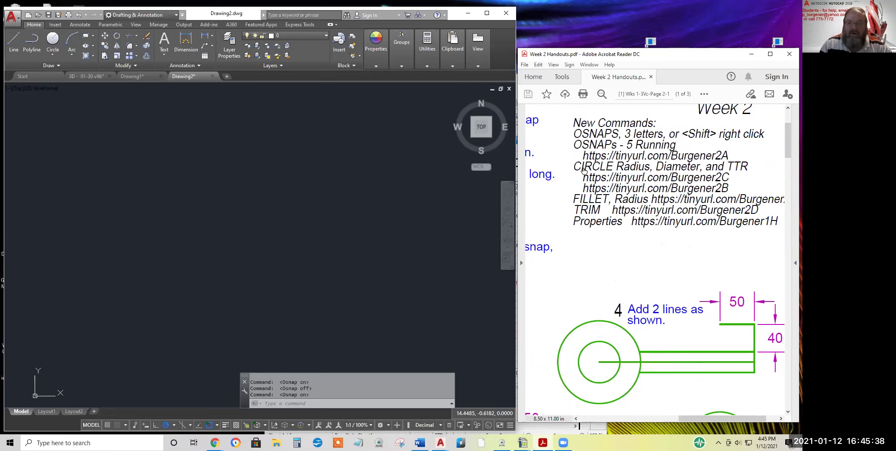
pyautogui.moveTo(574, 167); pyautogui.dragTo(682, 167)
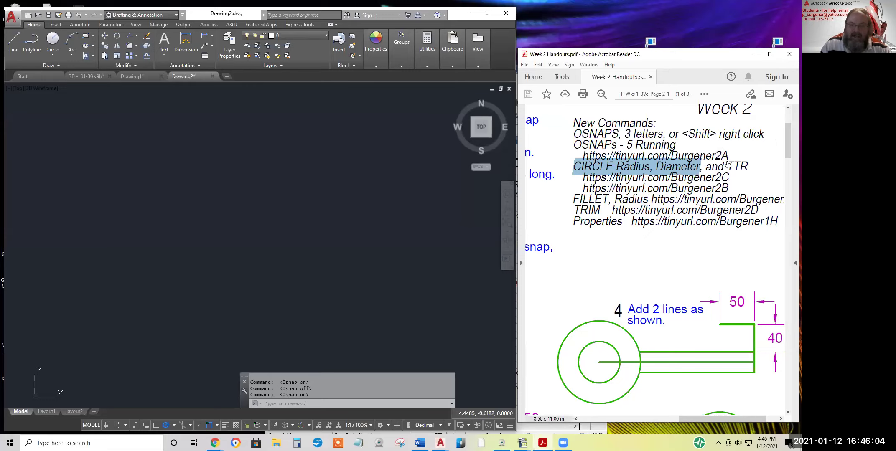
pyautogui.moveTo(750, 166); pyautogui.dragTo(729, 169)
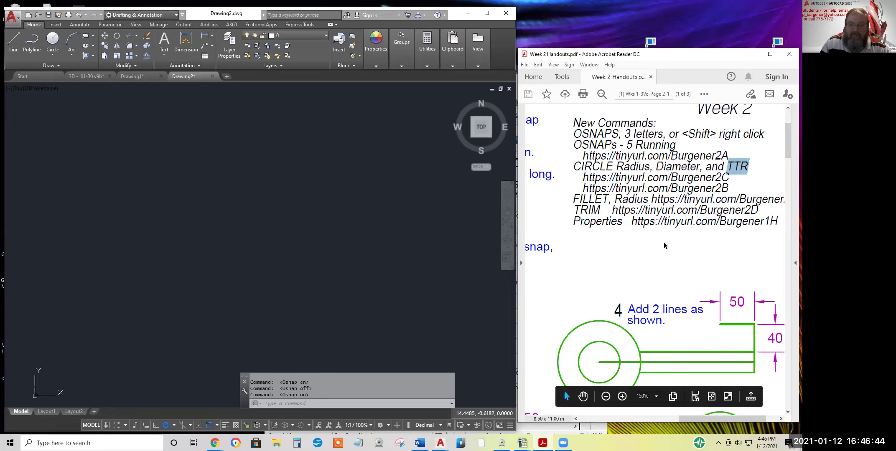
# - Highlight the FILLET and TRIM command names in the handout's New Commands list
pyautogui.moveTo(573, 201); pyautogui.dragTo(609, 201)
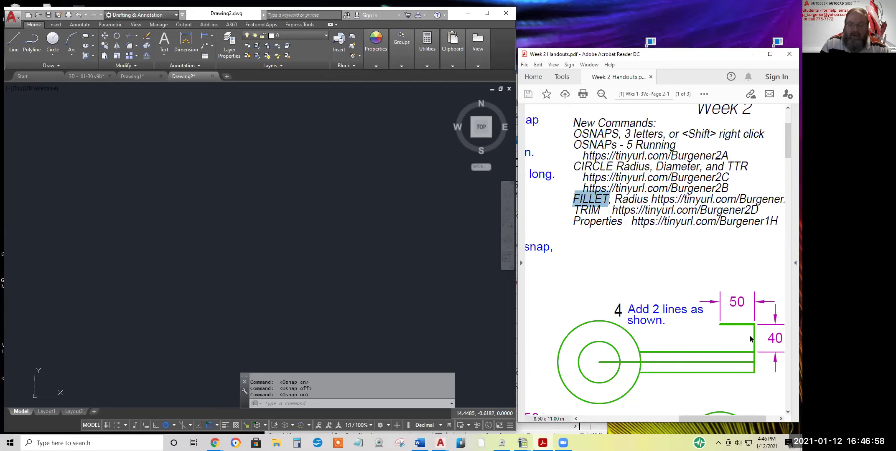
pyautogui.click(601, 209)
pyautogui.tripleClick(601, 208)
pyautogui.click(602, 208)
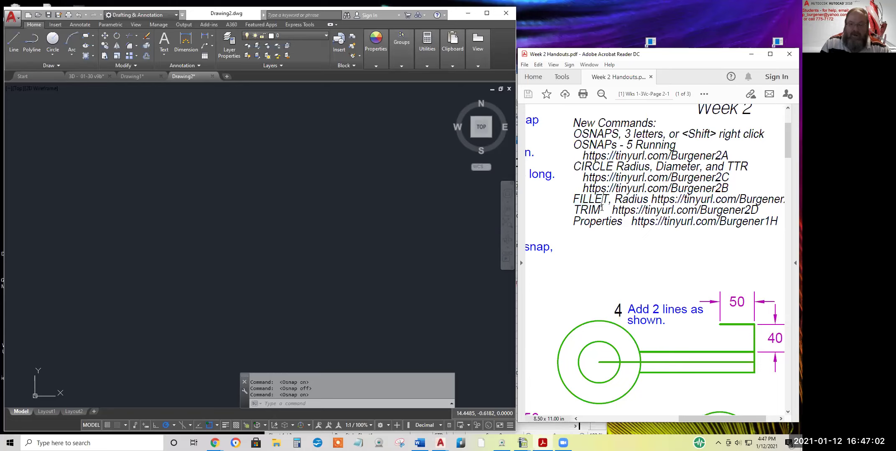
pyautogui.moveTo(603, 226); pyautogui.dragTo(573, 211)
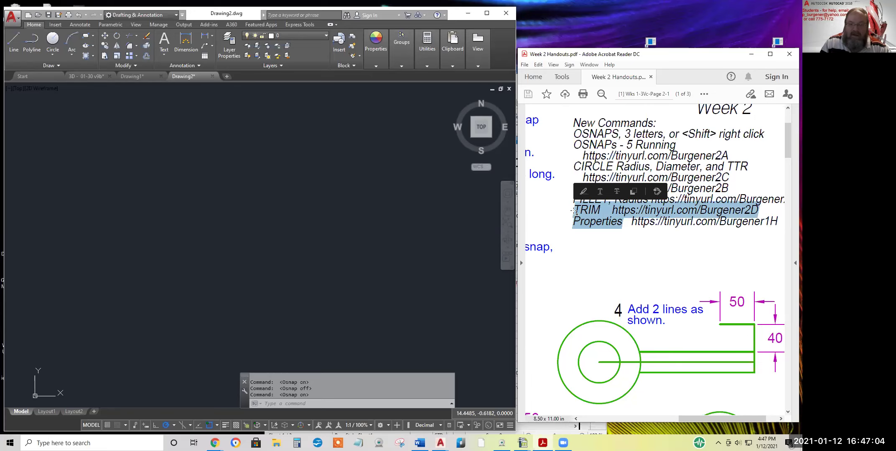
pyautogui.click(554, 211)
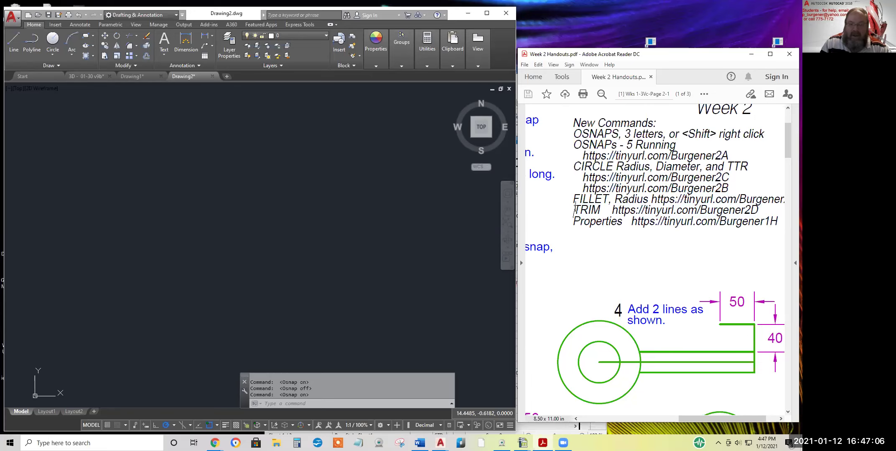
pyautogui.moveTo(574, 209); pyautogui.dragTo(600, 211)
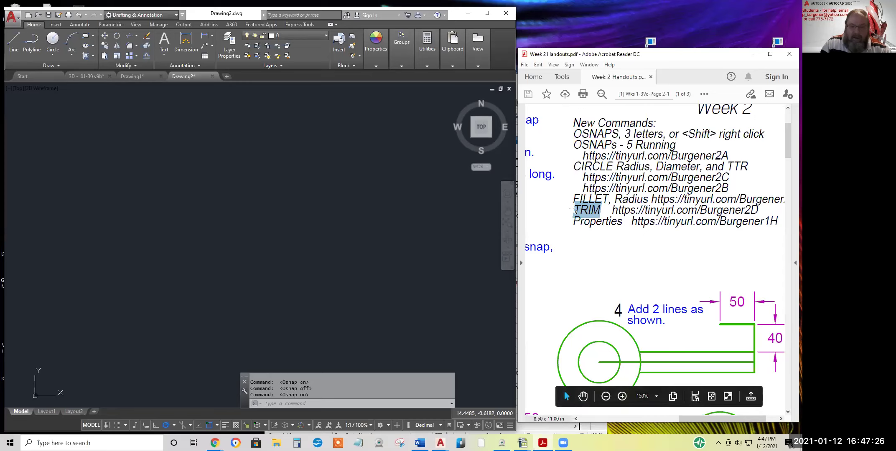
# - Highlight the Properties entry and the "OSNAPs - 5 Running" entry in the New Commands list
pyautogui.click(574, 225)
pyautogui.moveTo(575, 223); pyautogui.dragTo(623, 224)
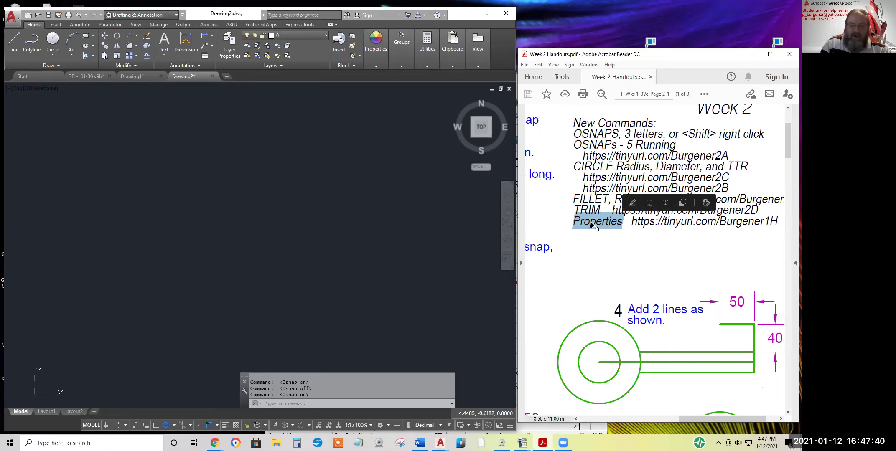
pyautogui.click(595, 246)
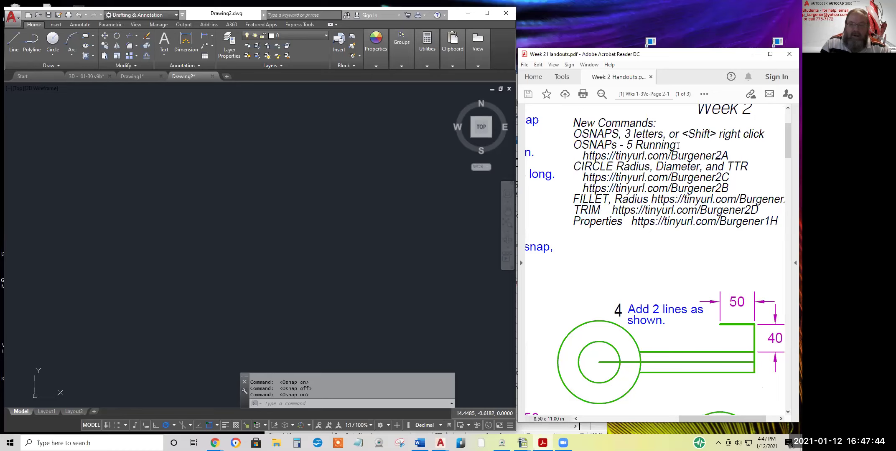
pyautogui.moveTo(575, 145); pyautogui.dragTo(676, 145)
# - Switch to AutoCAD, check the polar tracking angles and running object snaps, and turn Object Snap off
pyautogui.click(291, 190)
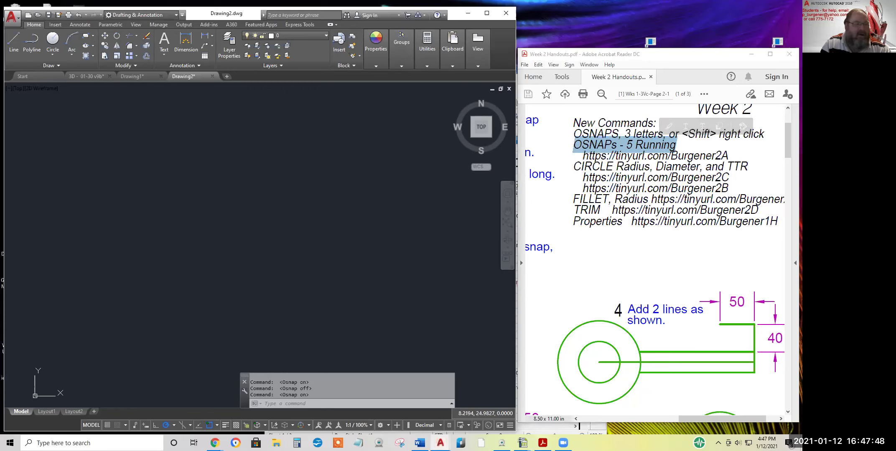
pyautogui.click(173, 425)
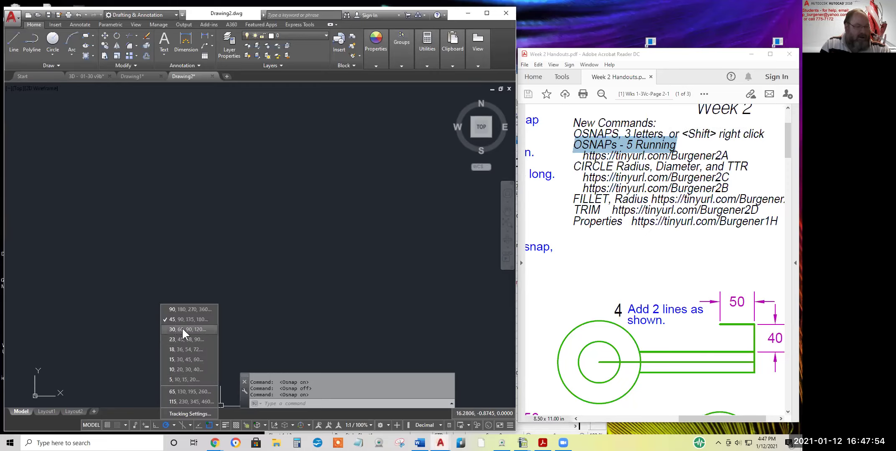
pyautogui.click(214, 425)
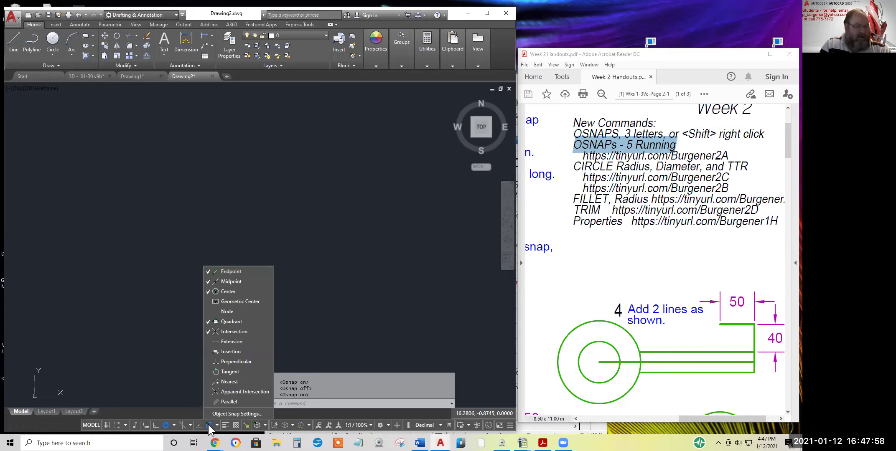
pyautogui.click(209, 425)
pyautogui.click(209, 426)
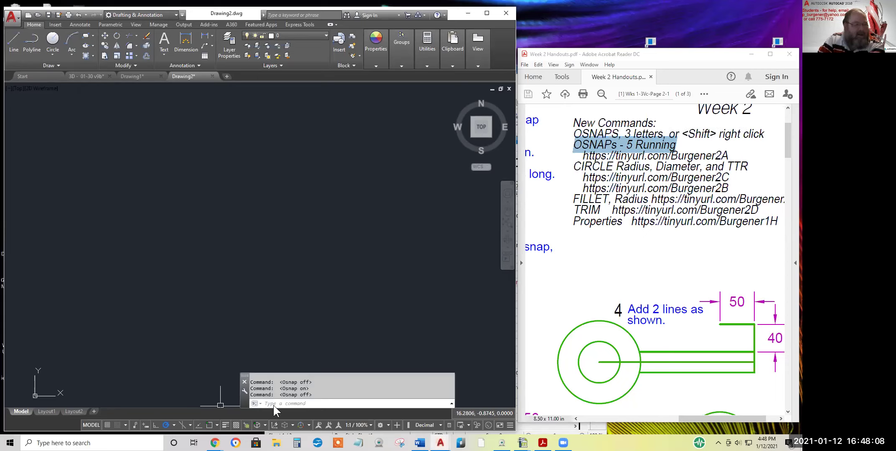
# - Draw a freehand chain of connected lines with a crossing triangular shape, a zigzag, a rectangular bump and a small open hook
pyautogui.click(15, 38)
pyautogui.click(94, 172)
pyautogui.click(145, 173)
pyautogui.click(88, 211)
pyautogui.click(174, 205)
pyautogui.click(119, 160)
pyautogui.click(131, 147)
pyautogui.click(154, 158)
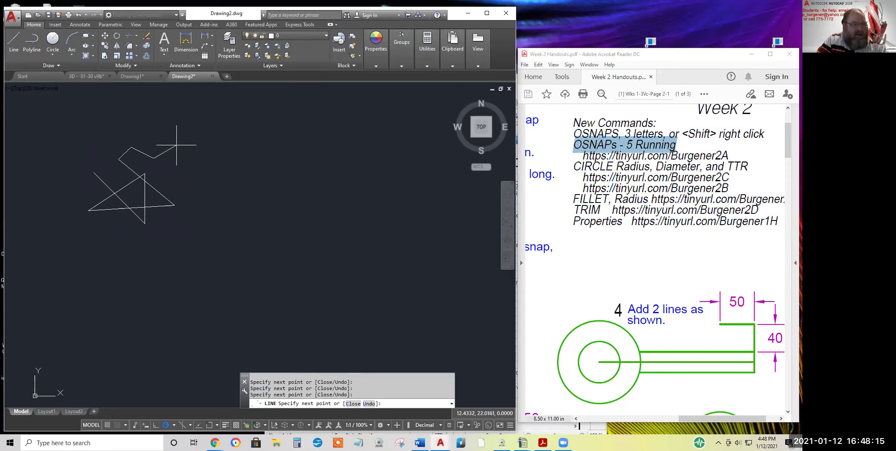
pyautogui.click(153, 138)
pyautogui.click(173, 138)
pyautogui.click(177, 174)
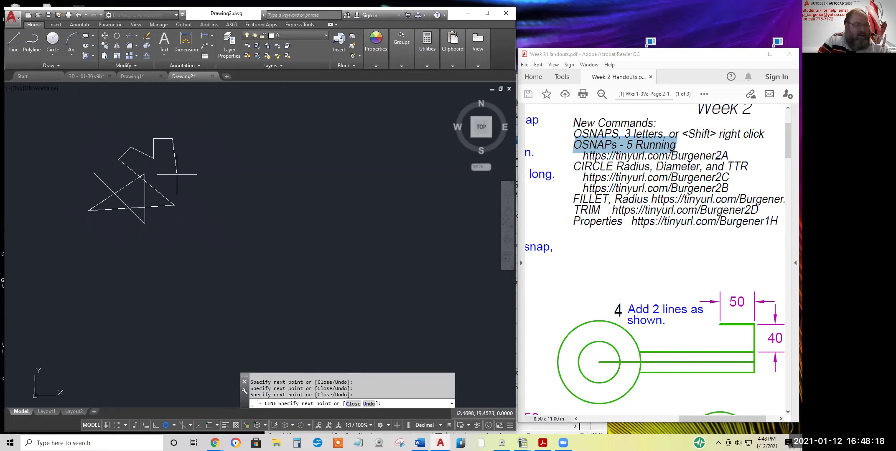
pyautogui.click(210, 173)
pyautogui.click(210, 159)
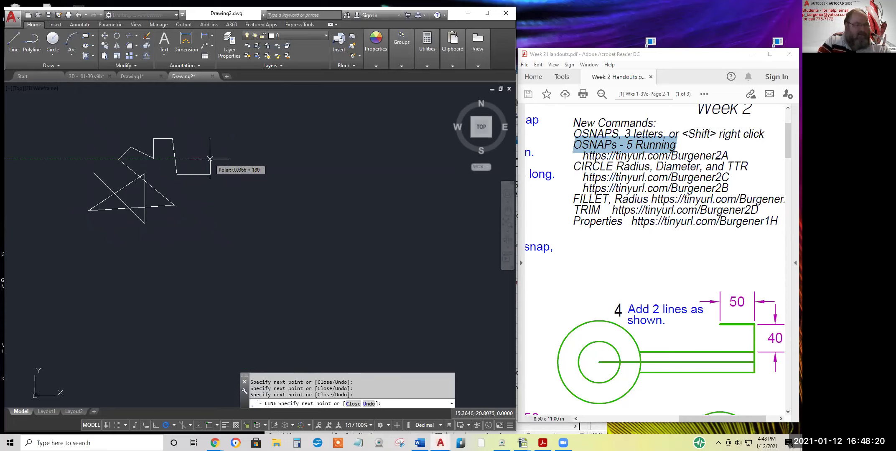
pyautogui.click(194, 159)
pyautogui.press('Return')
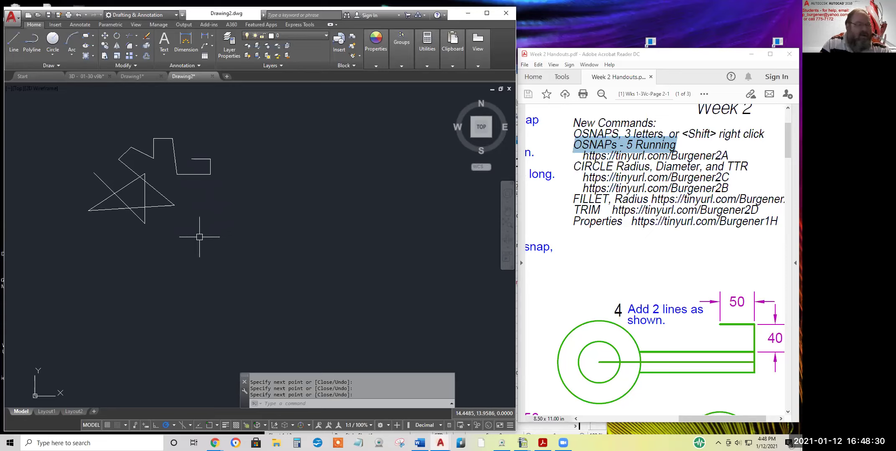
# - Turn Object Snap back on and review the list of running object snaps
pyautogui.scroll(2, 167, 330)
pyautogui.click(210, 425)
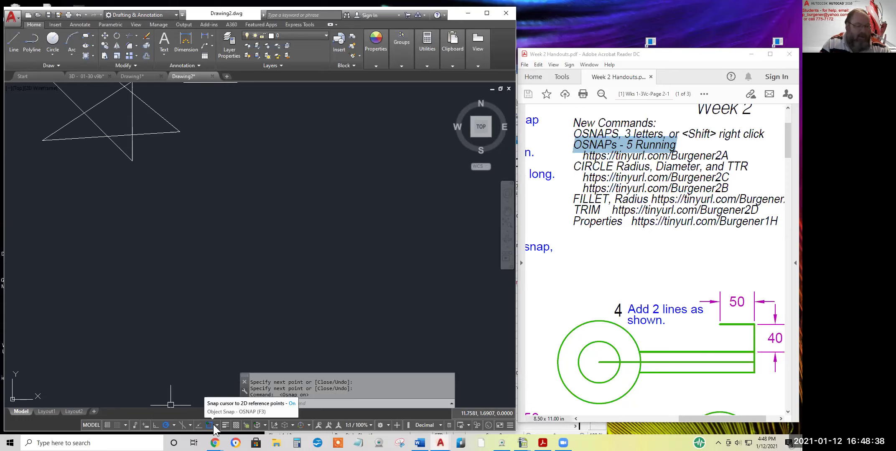
pyautogui.click(217, 425)
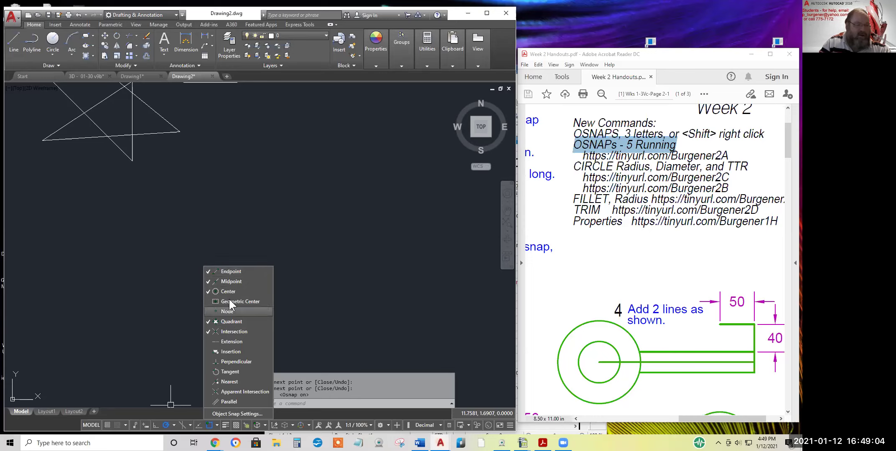
pyautogui.click(190, 280)
pyautogui.moveTo(176, 226)
pyautogui.mouseDown(button='middle')
pyautogui.moveTo(272, 311)
pyautogui.moveTo(282, 354)
pyautogui.mouseUp(button='middle')
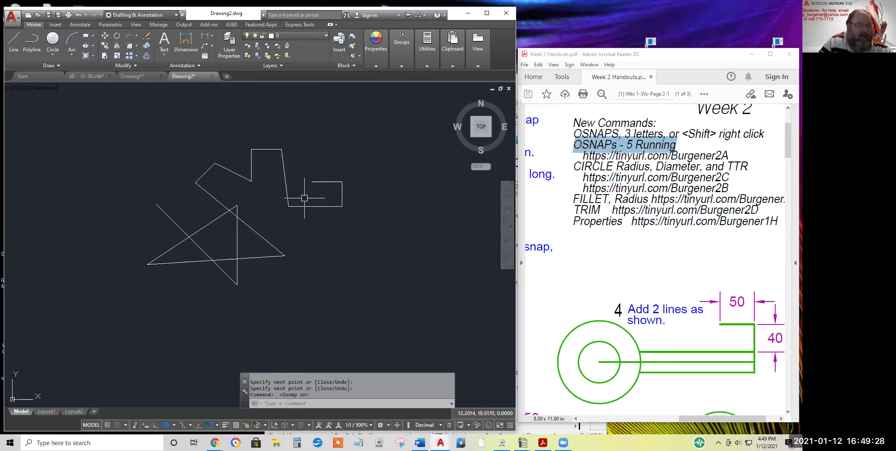
pyautogui.click(15, 46)
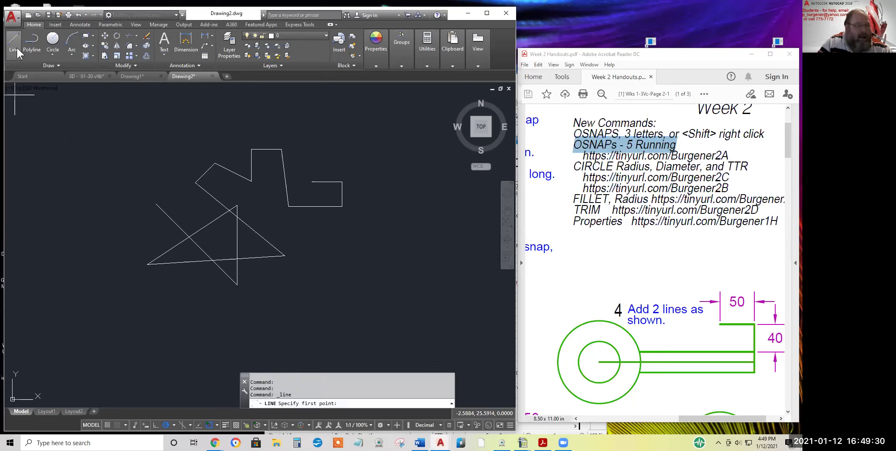
pyautogui.press('Escape')
pyautogui.press('Escape')
pyautogui.press('Escape')
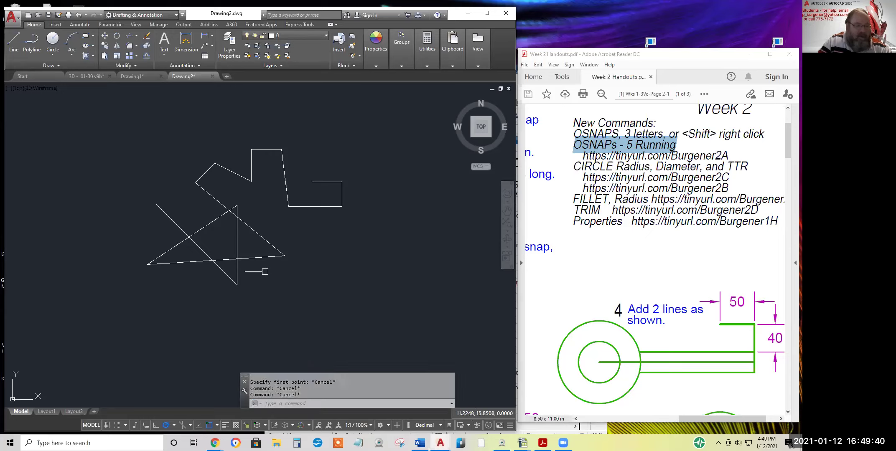
# - Select the triangle's near-horizontal line and adjoining diagonal to inspect their endpoint and midpoint grips, and clear the selection
pyautogui.click(256, 256)
pyautogui.click(258, 234)
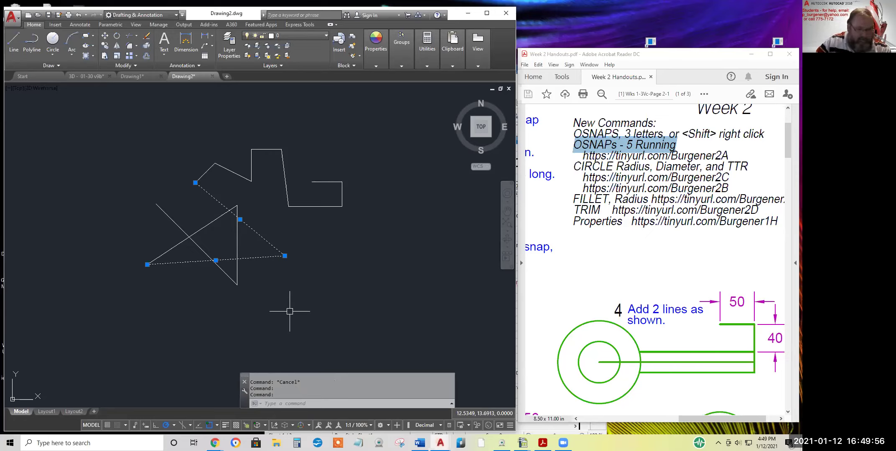
pyautogui.press('Escape')
pyautogui.press('Escape')
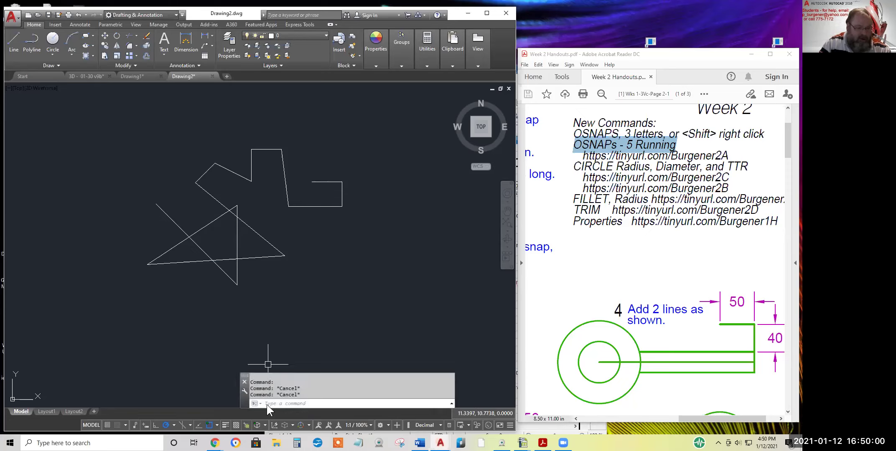
# - Draw a line from the hook's open end to the upper endpoint of the rectangular bump's slanted side
pyautogui.click(13, 42)
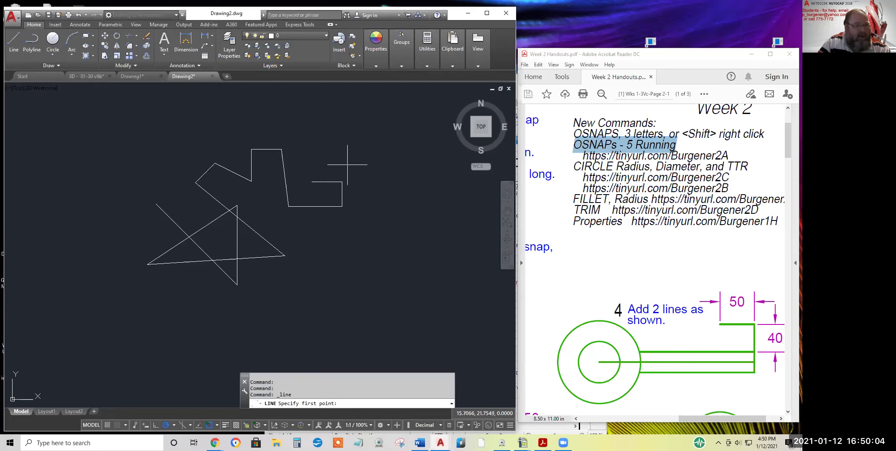
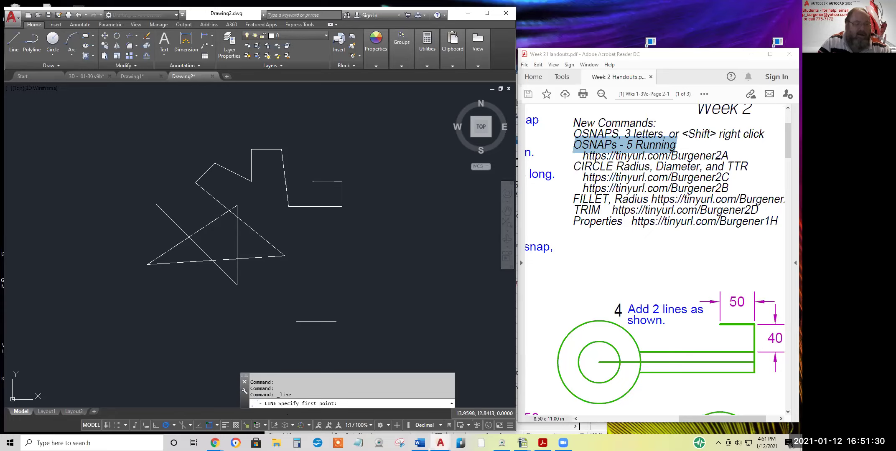
pyautogui.click(312, 182)
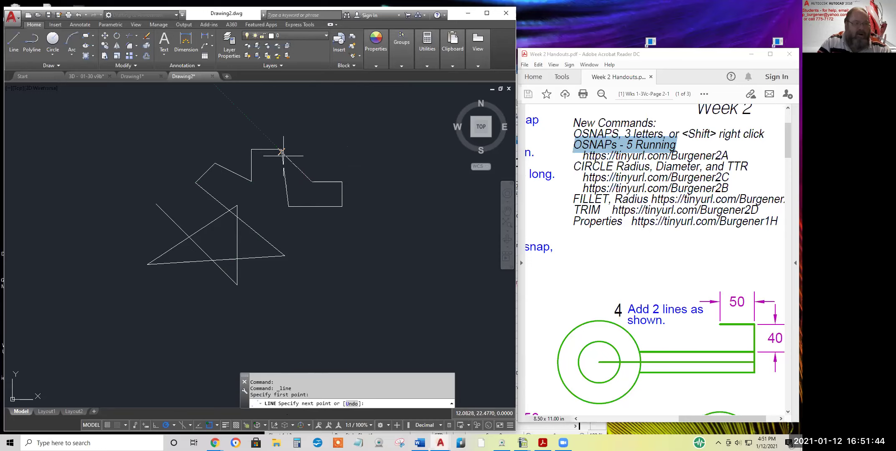
pyautogui.scroll(8, 283, 153)
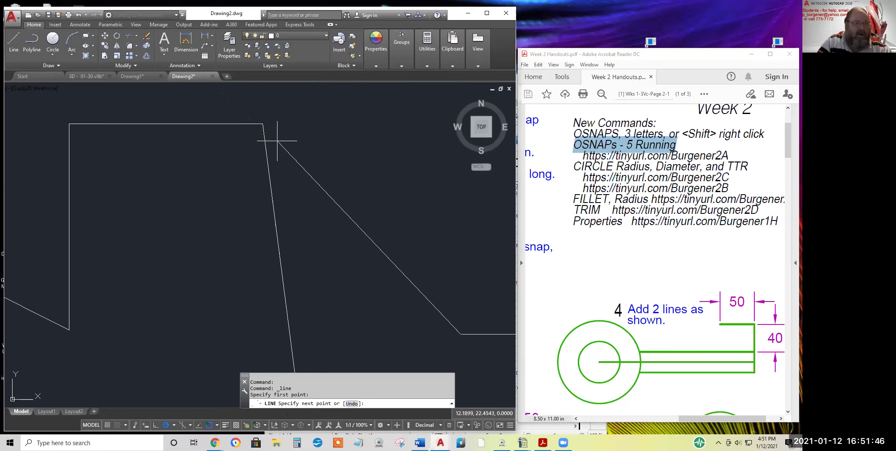
pyautogui.click(262, 124)
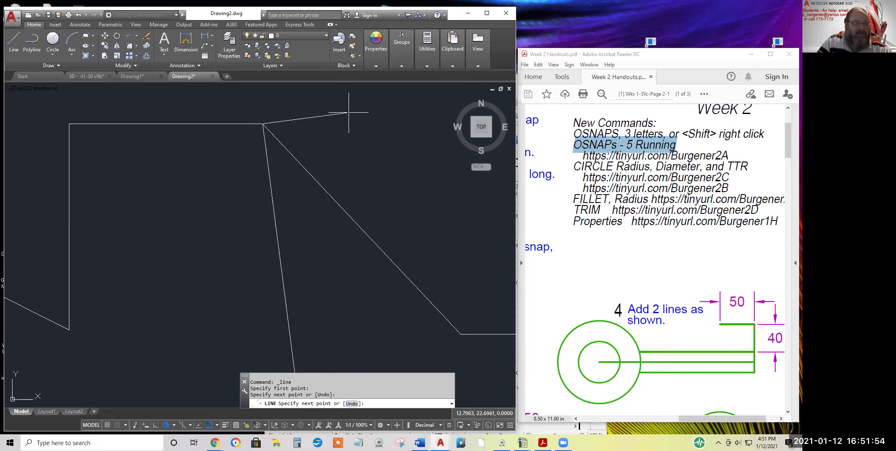
pyautogui.scroll(-4, 368, 129)
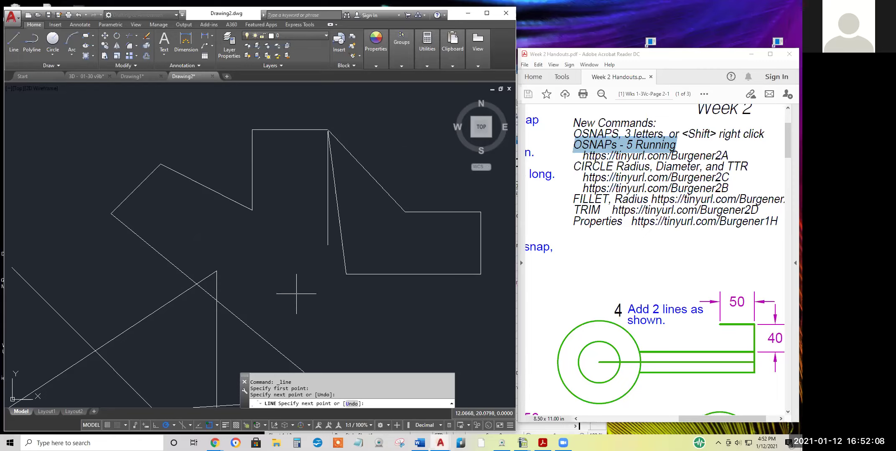
# - Review the checked running object snaps while the line is active, and end the line command
pyautogui.click(217, 425)
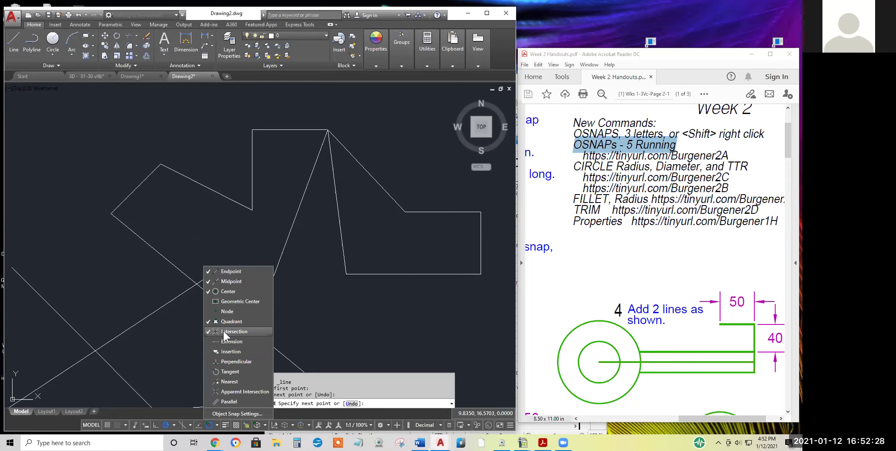
pyautogui.click(313, 284)
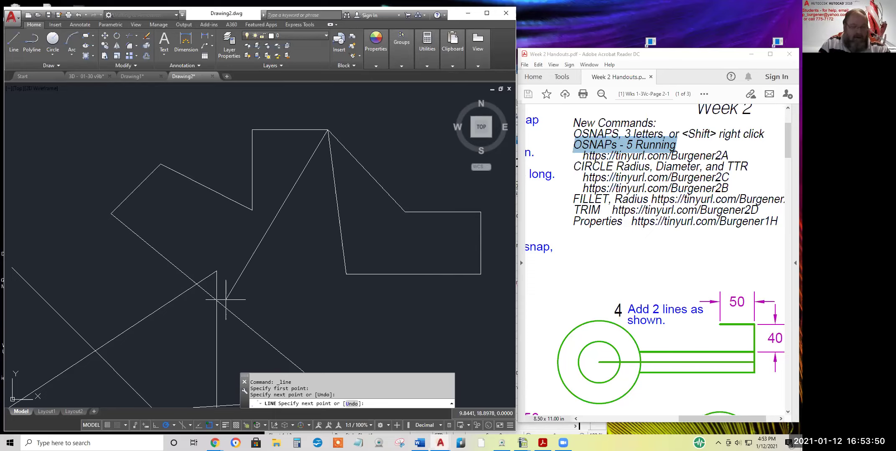
pyautogui.press('Escape')
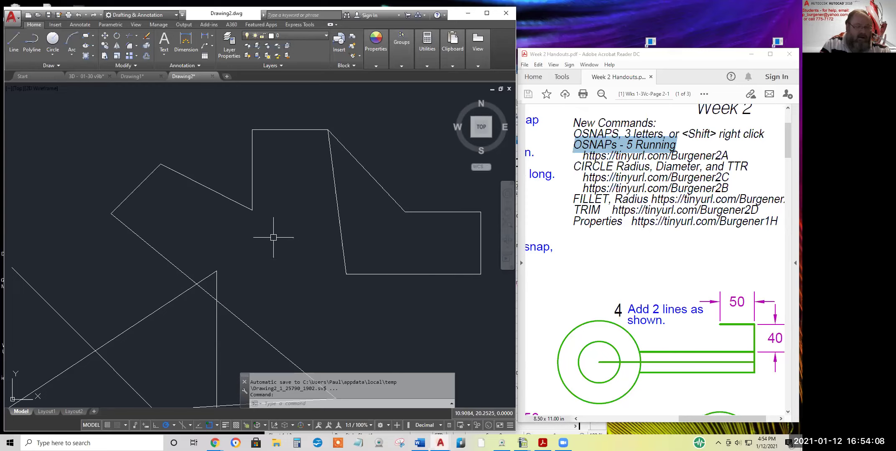
pyautogui.press('Escape')
pyautogui.press('Escape')
pyautogui.press('Escape')
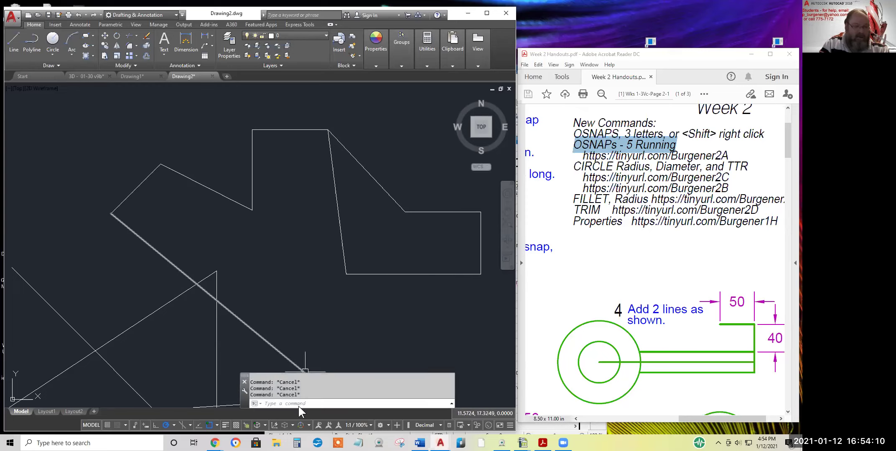
# - Open the Options dialog and look through its settings pages from Files to Online
pyautogui.rightClick(280, 245)
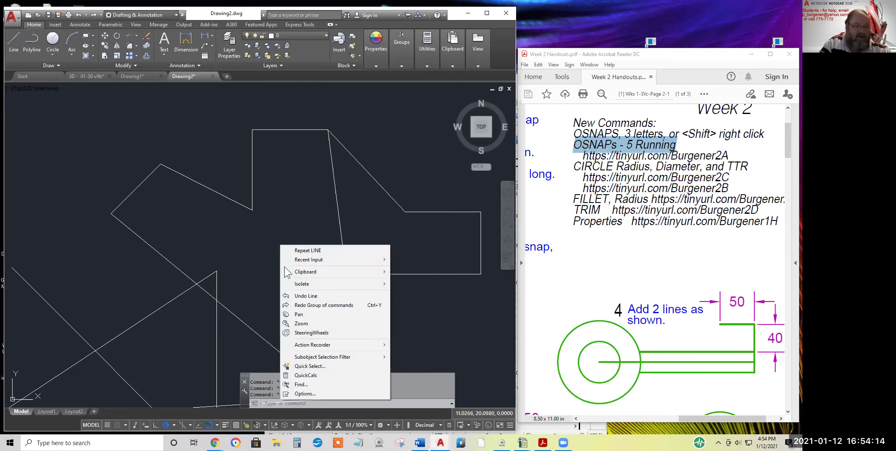
pyautogui.click(306, 395)
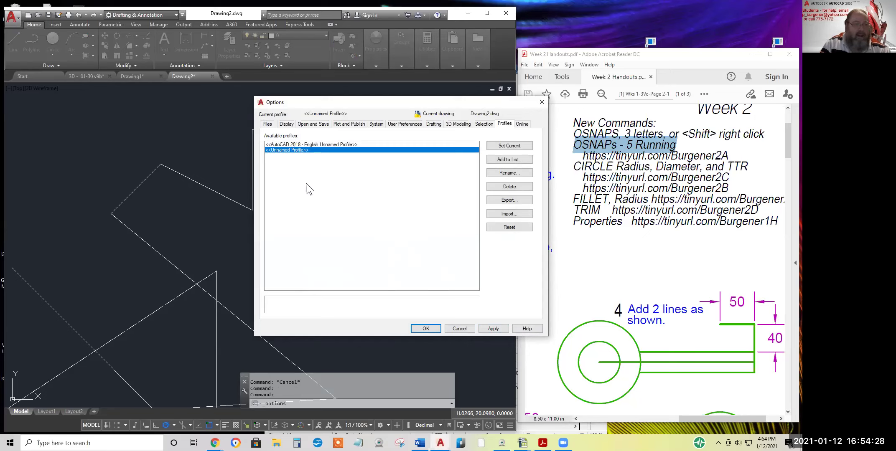
pyautogui.click(268, 124)
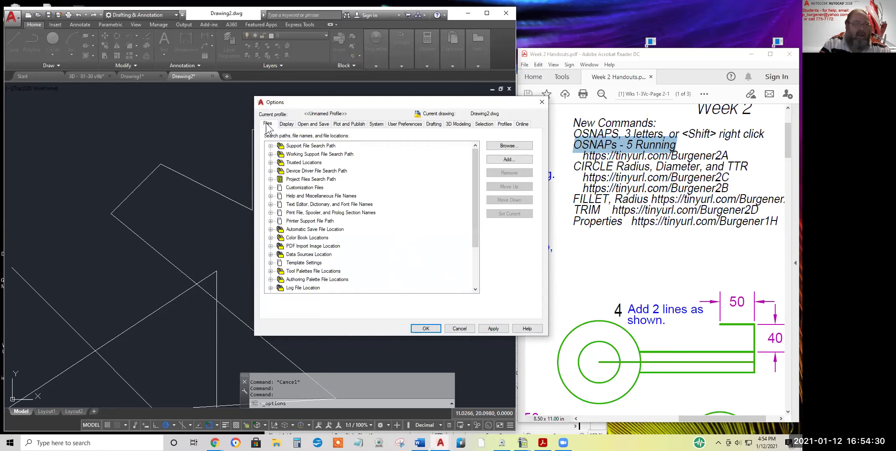
pyautogui.click(290, 125)
pyautogui.click(313, 125)
pyautogui.click(349, 124)
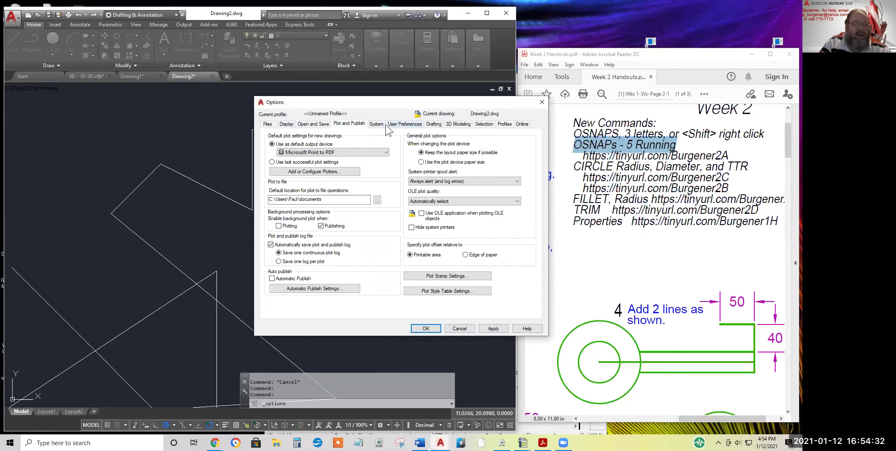
pyautogui.click(376, 125)
pyautogui.click(404, 125)
pyautogui.click(435, 126)
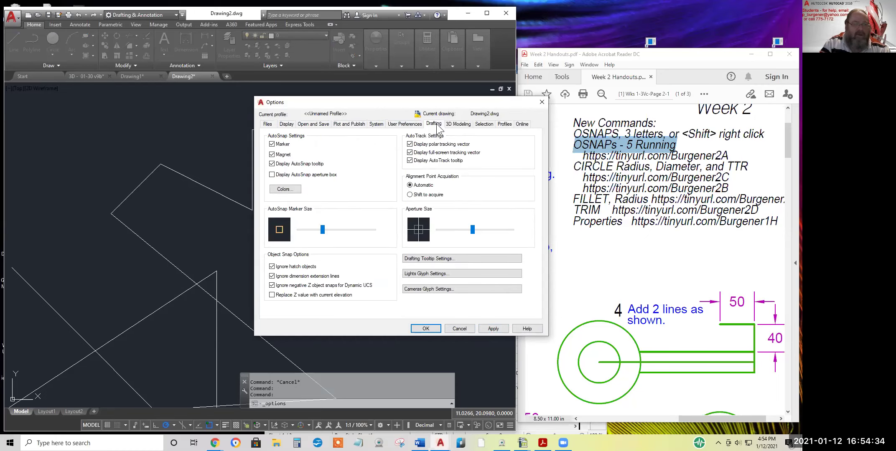
pyautogui.click(458, 125)
pyautogui.click(484, 125)
pyautogui.click(504, 125)
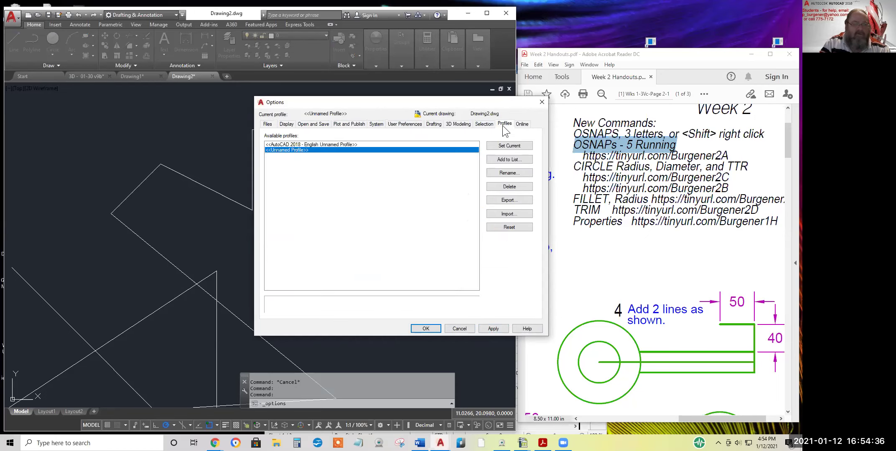
pyautogui.click(522, 124)
# - Look back through the option pages from Selection to the Open and Save settings
pyautogui.click(484, 125)
pyautogui.click(458, 124)
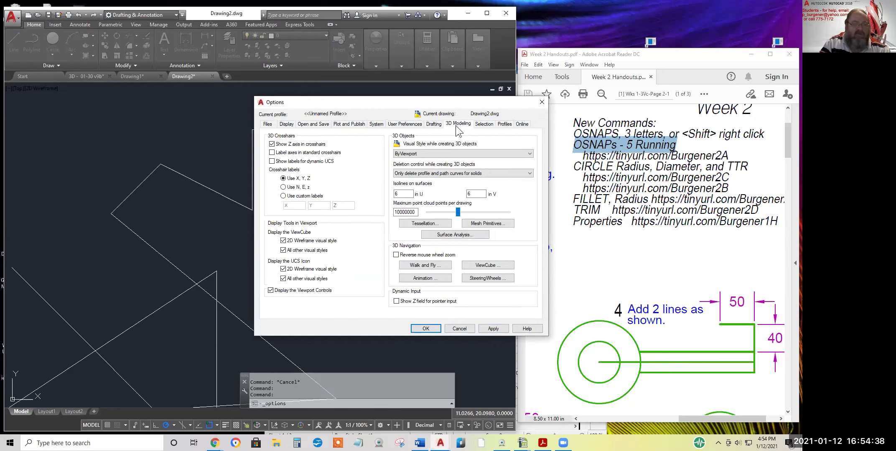
pyautogui.click(404, 125)
pyautogui.click(377, 124)
pyautogui.click(344, 124)
pyautogui.click(313, 124)
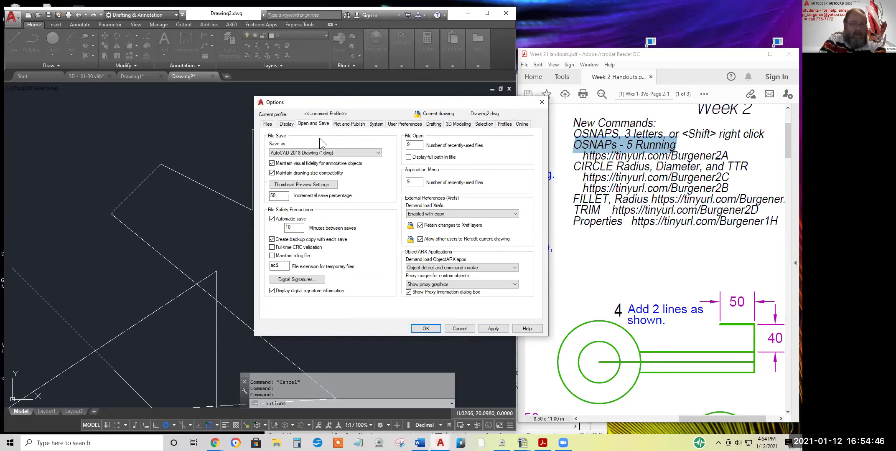
# - Examine the profile Reset option and the User Preferences settings, and close Options without changes
pyautogui.click(506, 125)
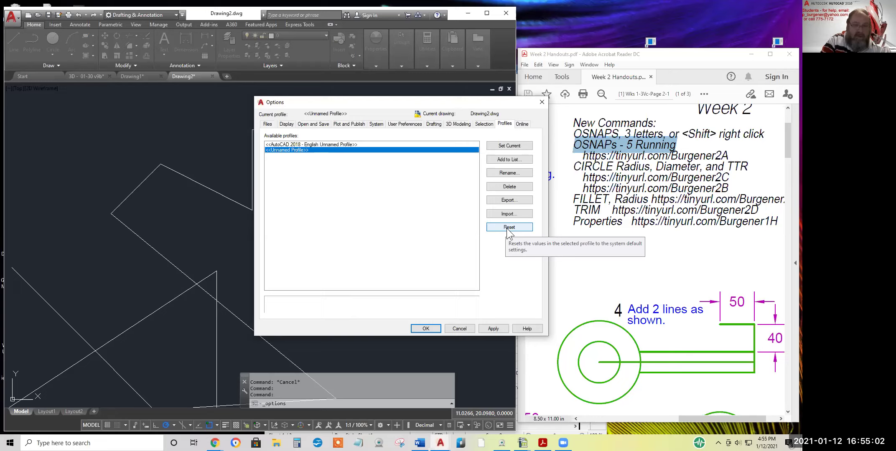
pyautogui.click(404, 125)
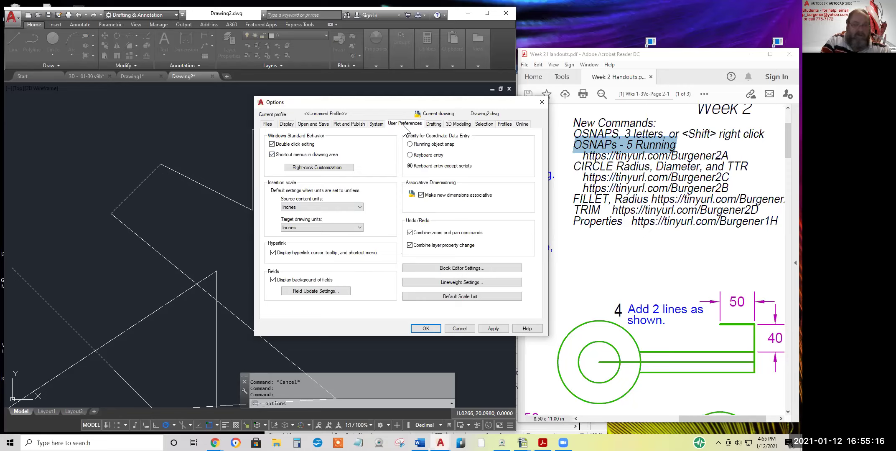
pyautogui.click(460, 329)
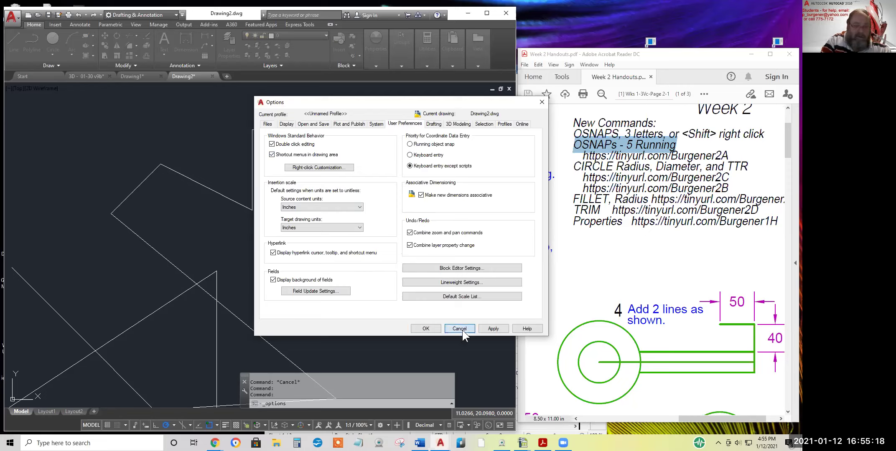
# - Reopen Options to locate the profile Reset option, and cancel the dialog
pyautogui.rightClick(369, 141)
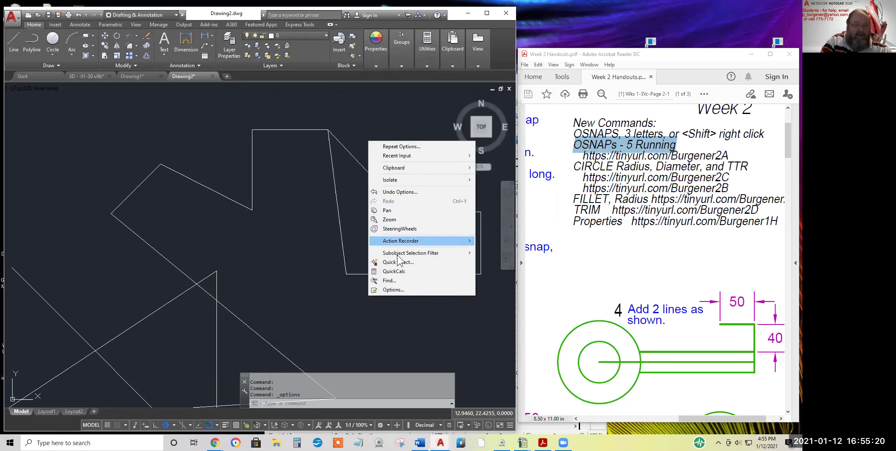
pyautogui.click(395, 290)
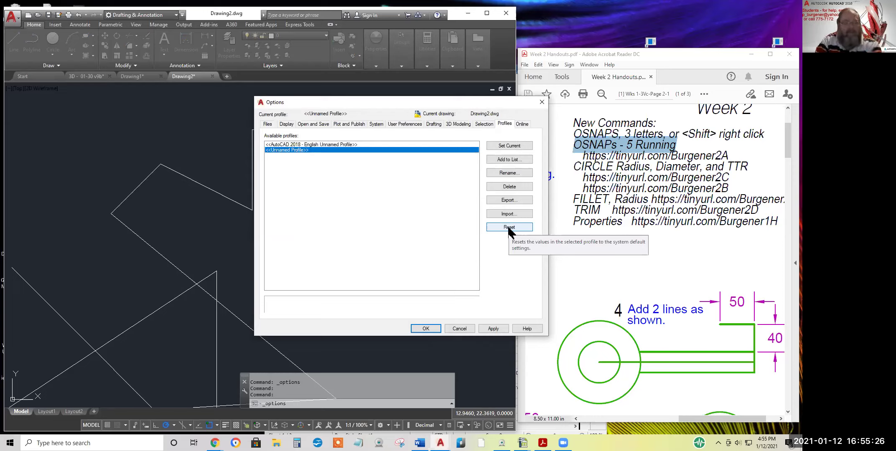
pyautogui.click(460, 329)
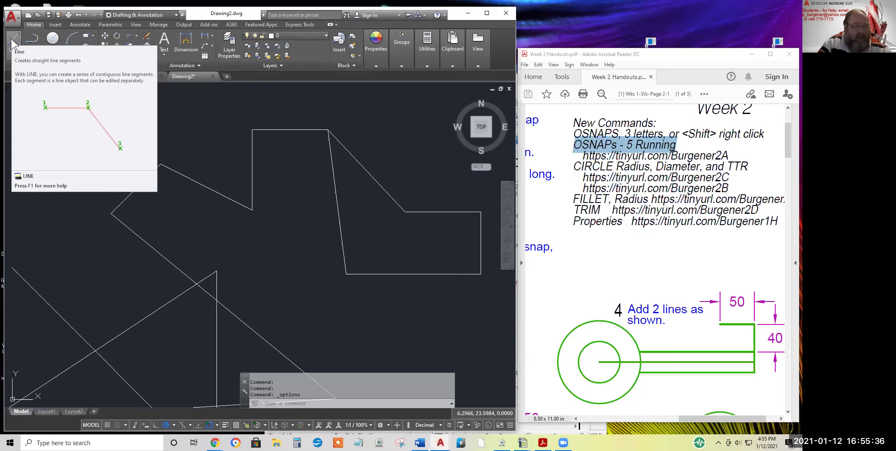
# - Draw connected lines from the slanted side's midpoint to the bump's vertical side midpoint, horizontally to the slanted side, and to the adjoining diagonal's midpoint
pyautogui.click(14, 39)
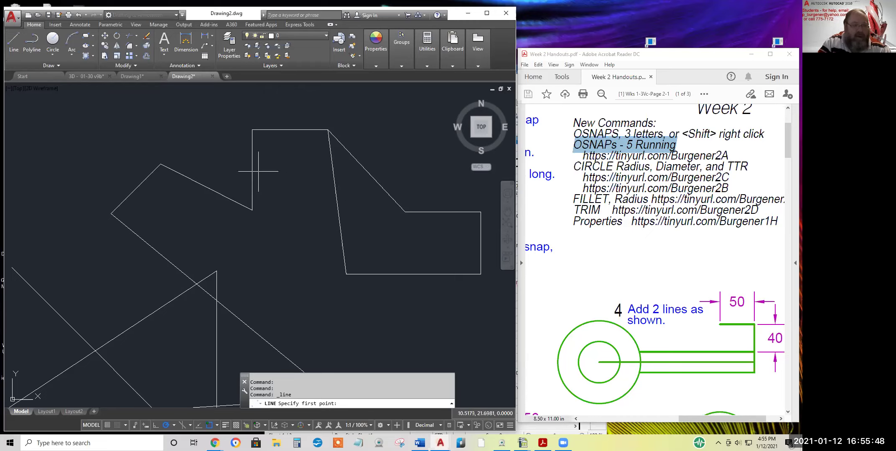
pyautogui.click(335, 205)
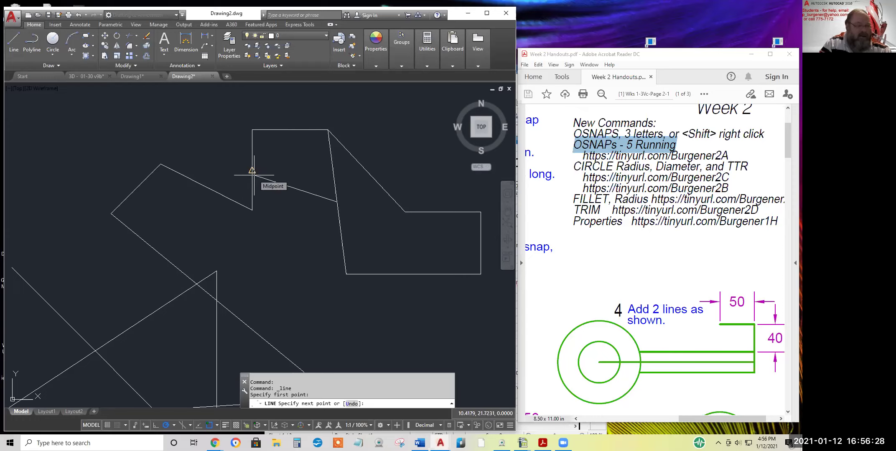
pyautogui.click(252, 171)
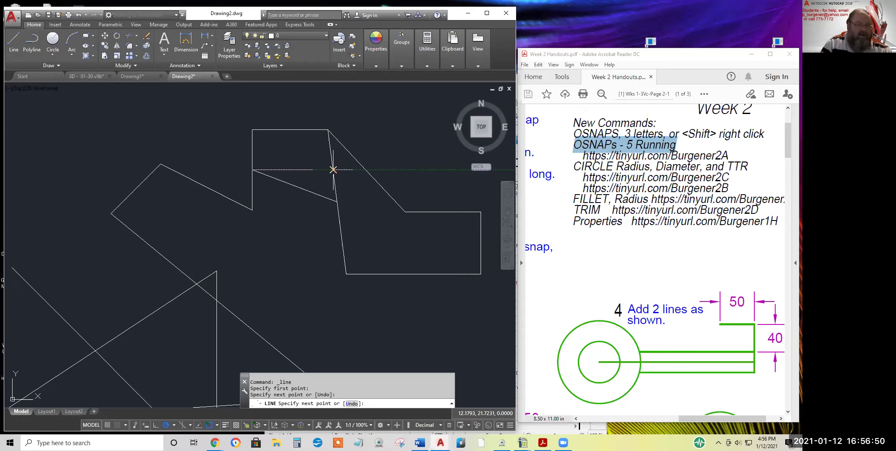
pyautogui.click(333, 169)
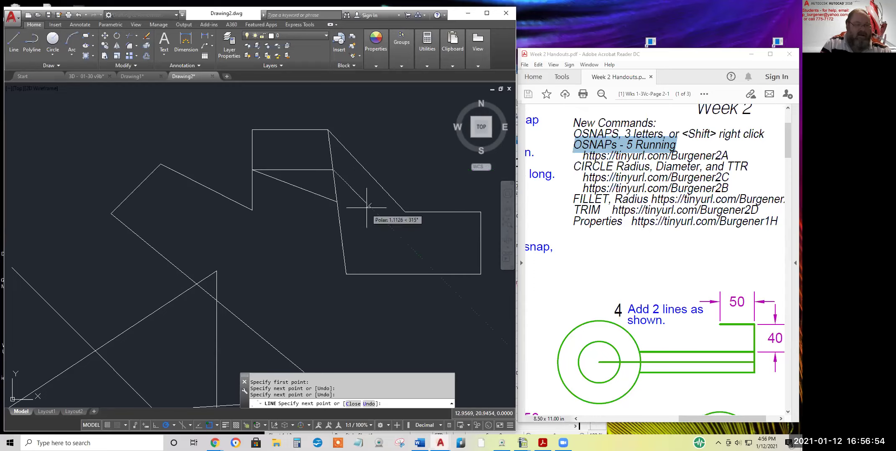
pyautogui.click(366, 170)
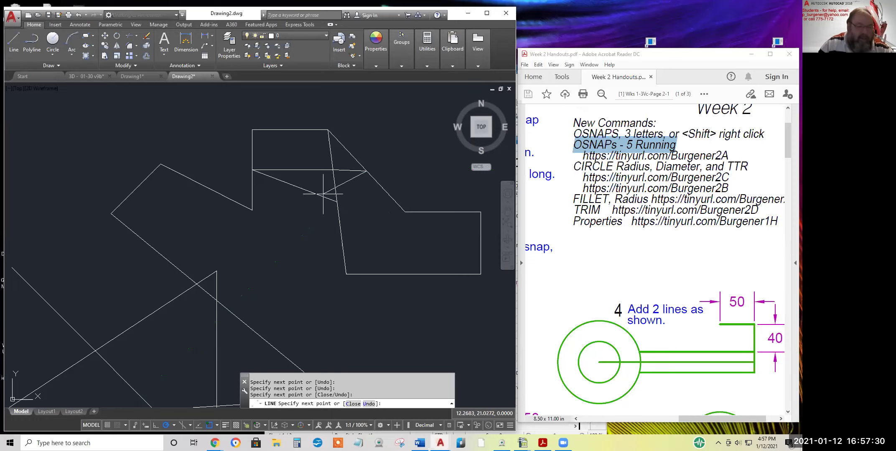
# - With Object Snap off, continue the chain with small crossing segments near the slanted side's midpoint, end the line and turn Object Snap on
pyautogui.click(324, 205)
pyautogui.click(209, 426)
pyautogui.click(342, 205)
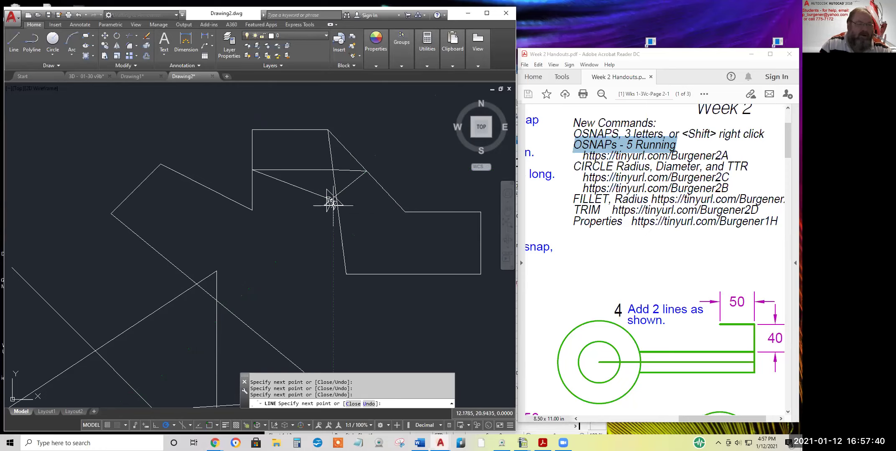
pyautogui.click(366, 171)
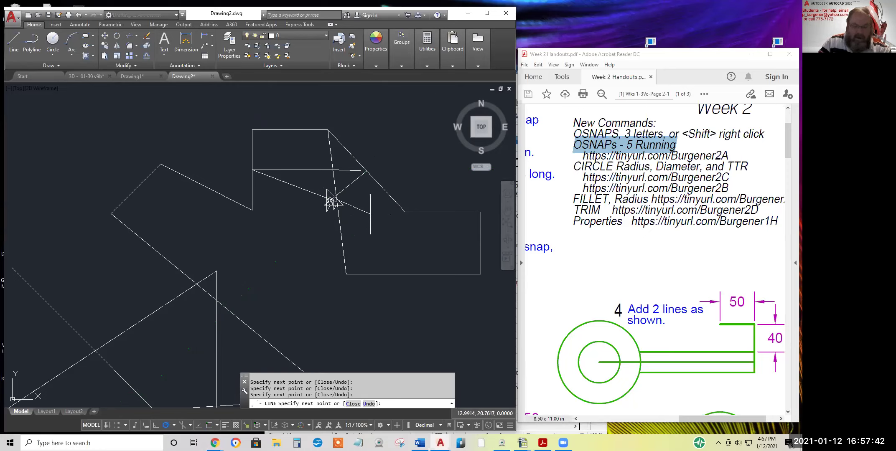
pyautogui.press('Return')
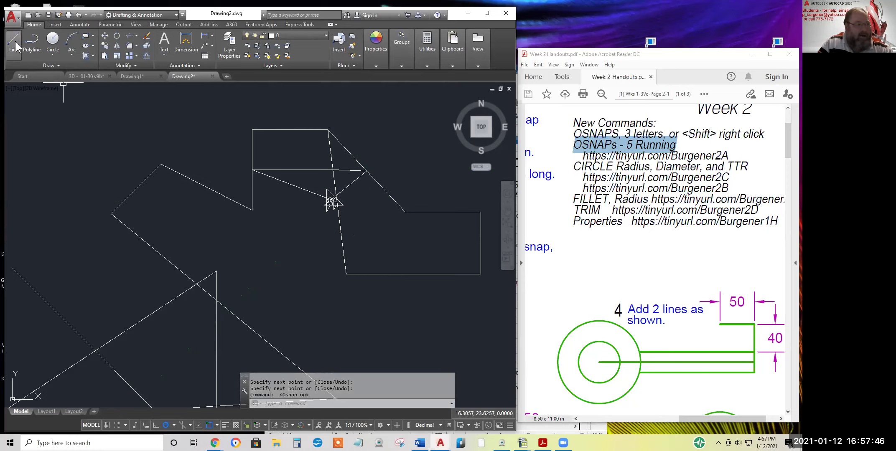
pyautogui.press('Return')
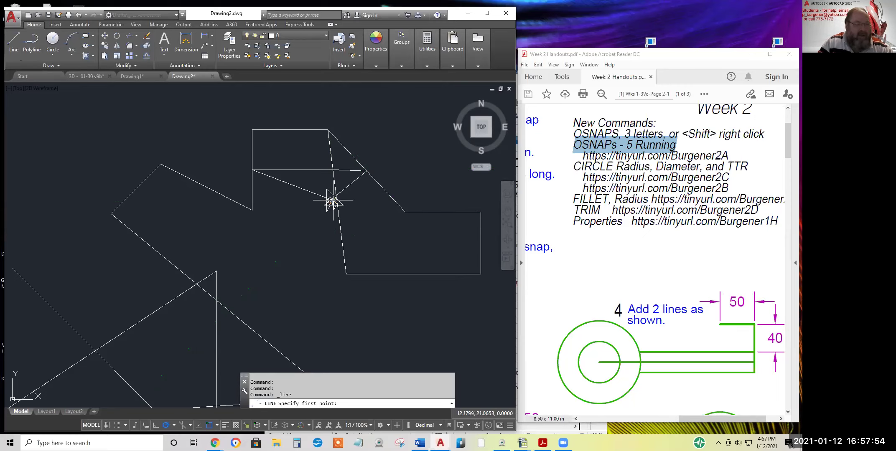
pyautogui.scroll(2, 330, 200)
pyautogui.scroll(-5, 329, 201)
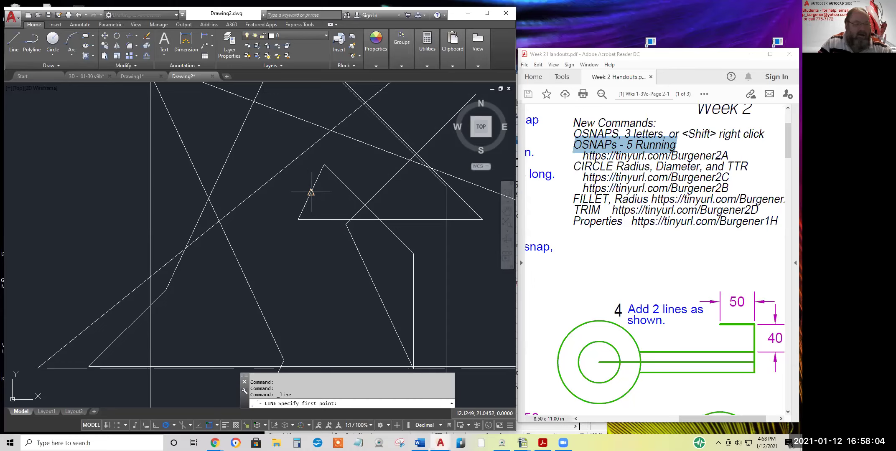
pyautogui.scroll(-4, 321, 197)
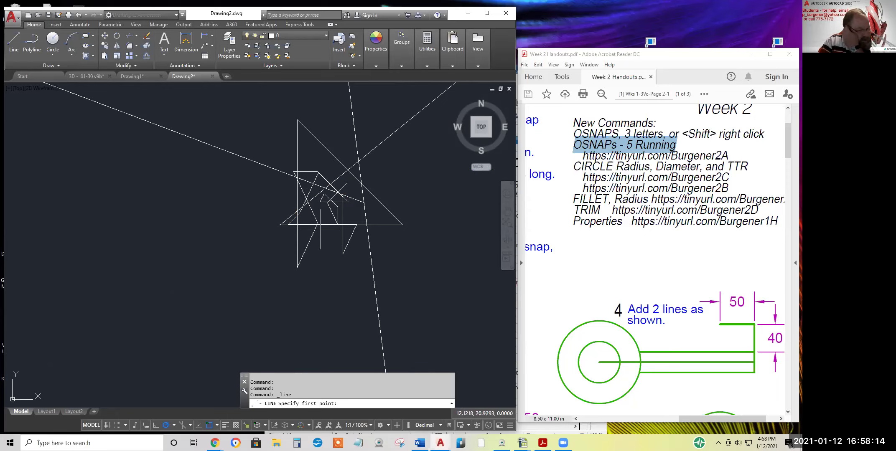
pyautogui.scroll(4, 326, 218)
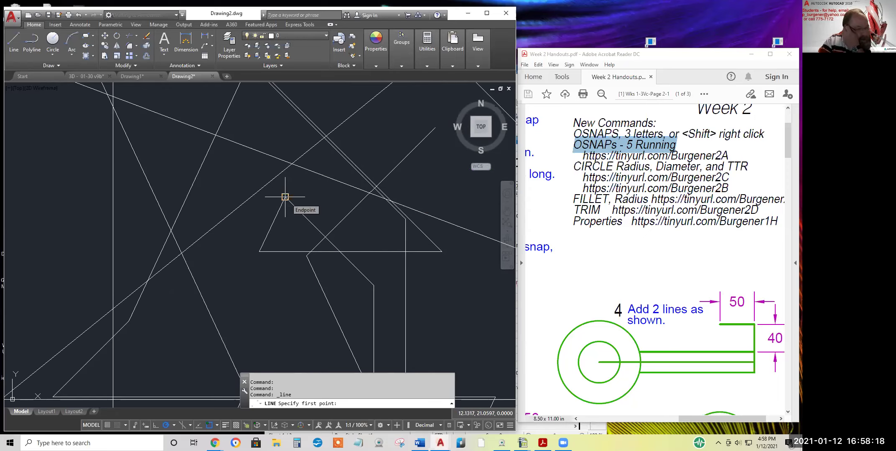
pyautogui.scroll(-3, 286, 197)
pyautogui.scroll(5, 304, 202)
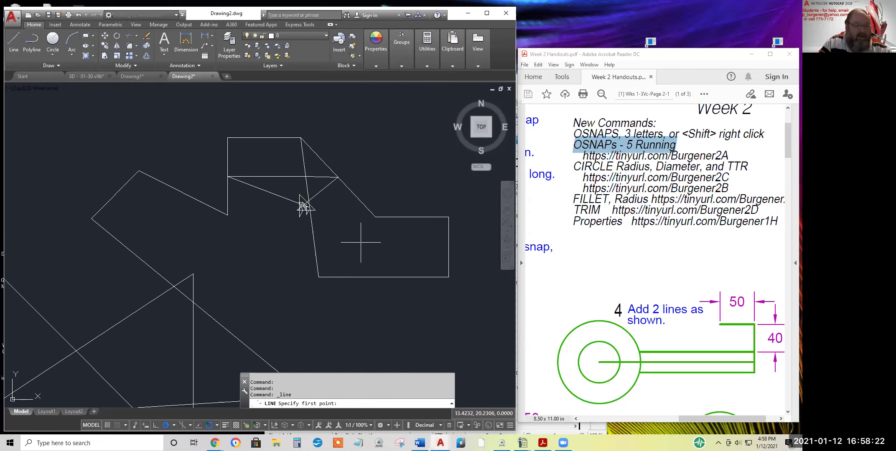
pyautogui.press('Escape')
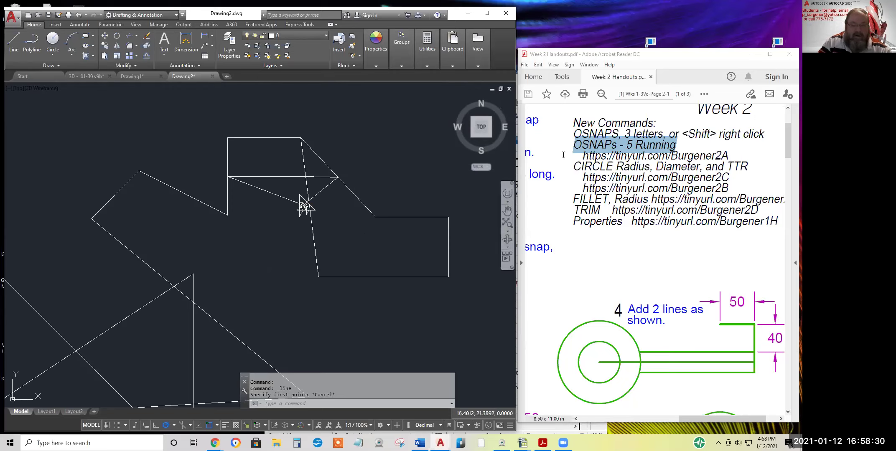
# - Highlight the handout line "OSNAPS, 3 letters, or <Shift> right click" and examine the list of running object snaps
pyautogui.moveTo(574, 133); pyautogui.dragTo(747, 137)
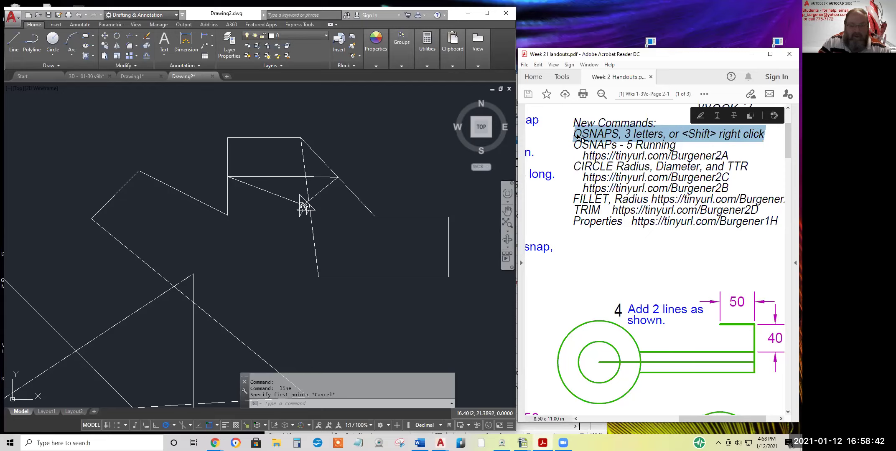
pyautogui.click(215, 425)
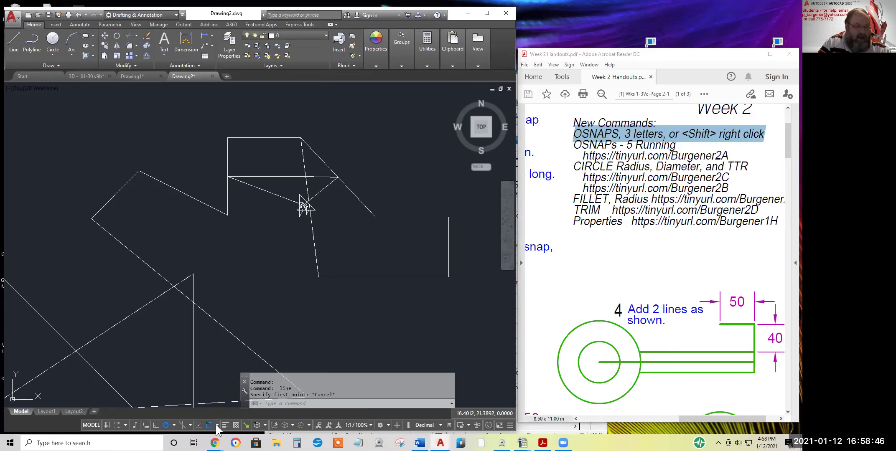
pyautogui.click(216, 425)
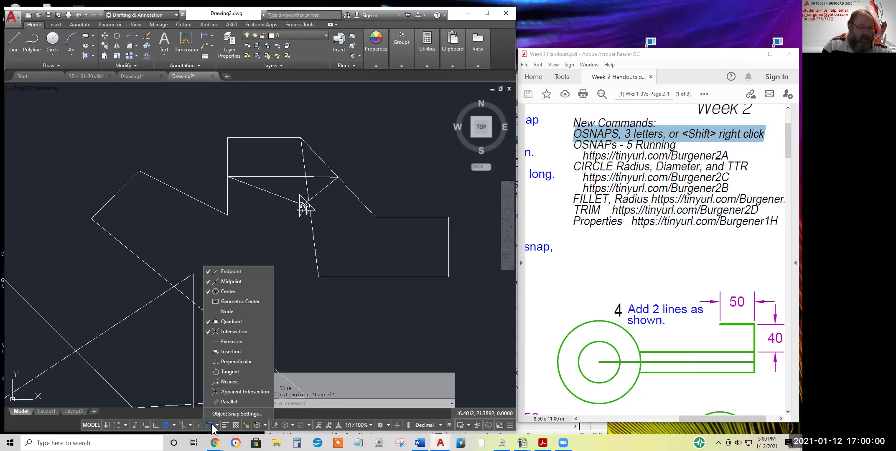
pyautogui.click(318, 303)
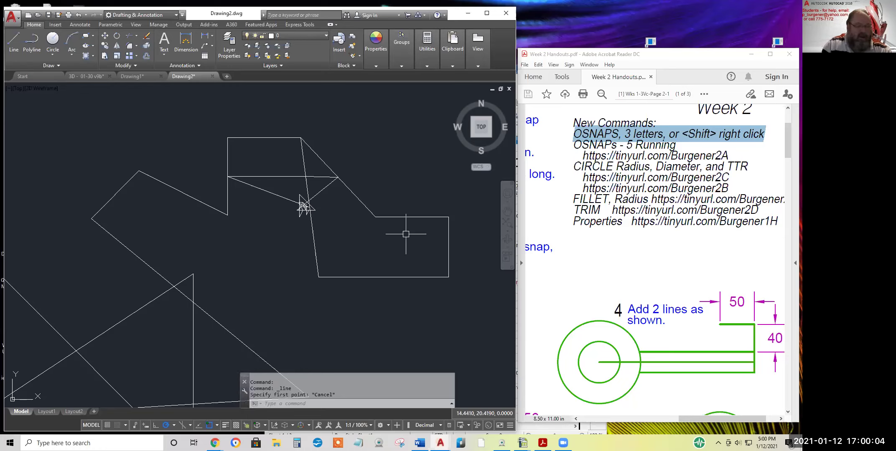
# - Draw a line from a free point inside the lower-right outline to its slanted side, using a one-time Perpendicular snap
pyautogui.scroll(2, 412, 237)
pyautogui.click(13, 41)
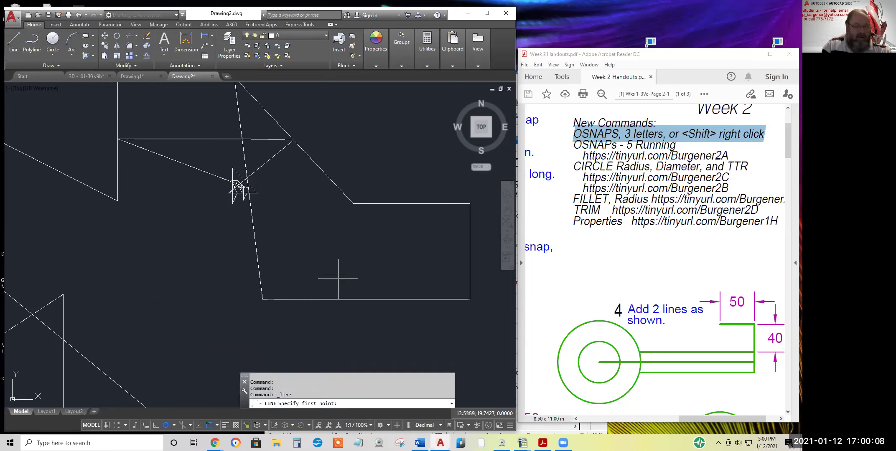
pyautogui.click(308, 226)
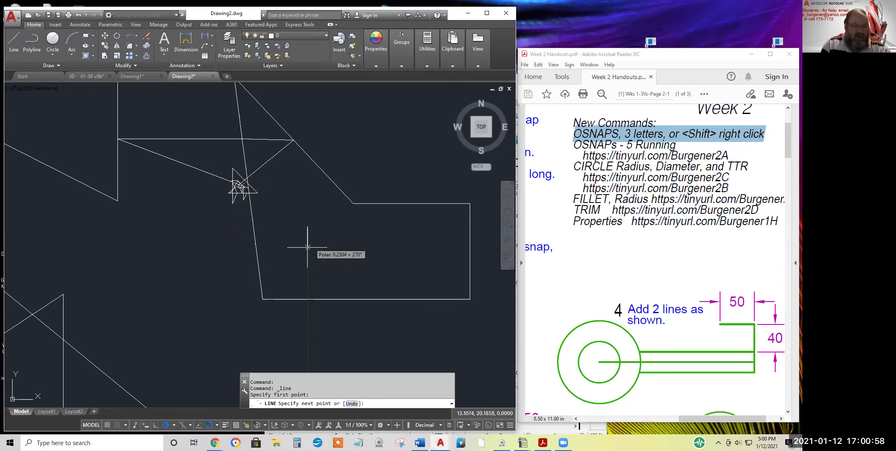
pyautogui.press('F8')
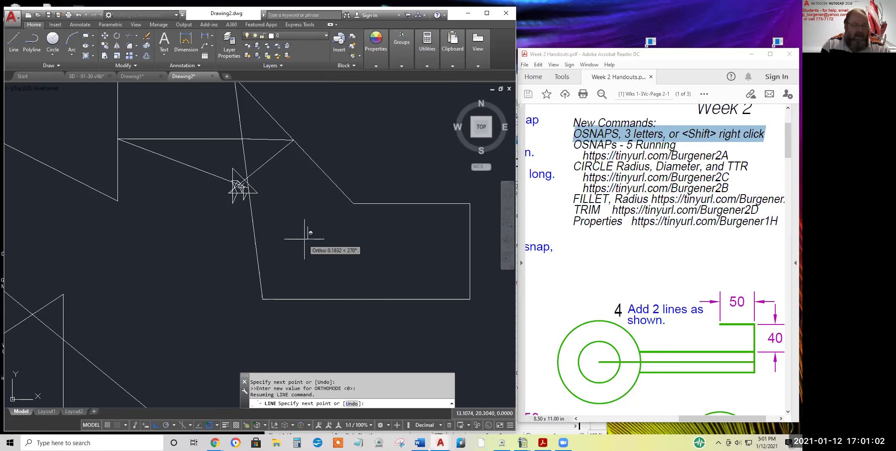
pyautogui.keyDown('shift'); pyautogui.rightClick(305, 239); pyautogui.keyUp('shift')
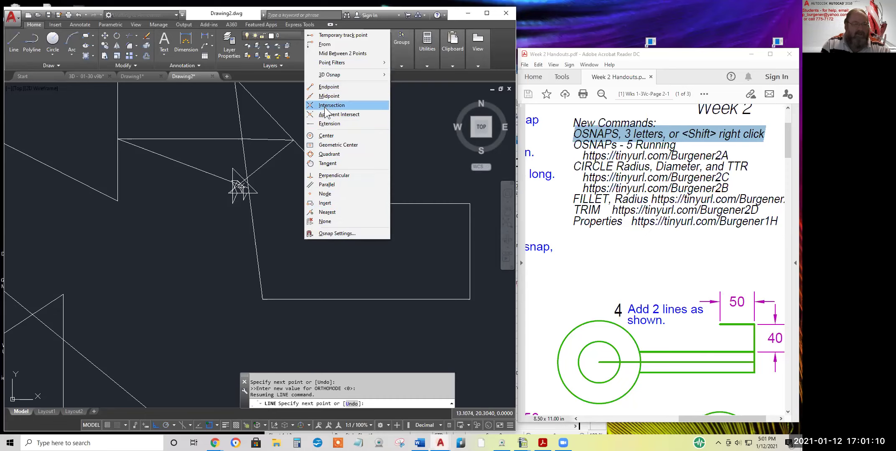
pyautogui.click(329, 175)
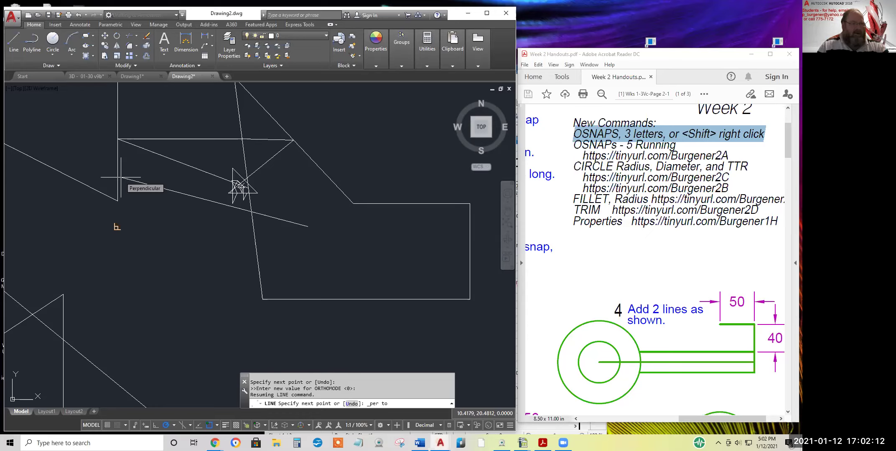
pyautogui.click(251, 243)
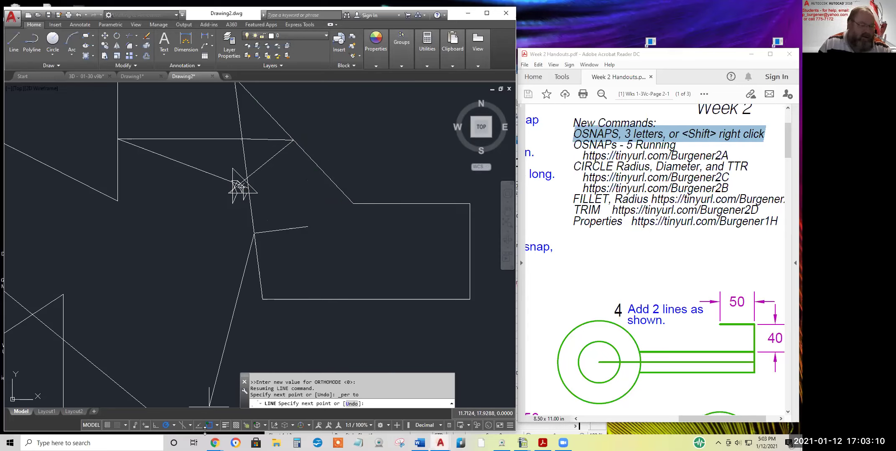
# - Review the running object snaps, and continue the line to the outline's upper diagonal side with a one-time Perpendicular snap
pyautogui.click(217, 426)
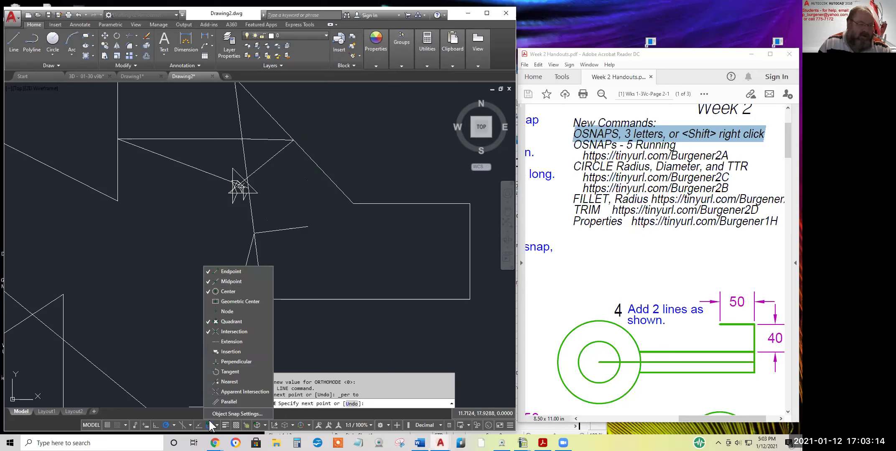
pyautogui.click(313, 214)
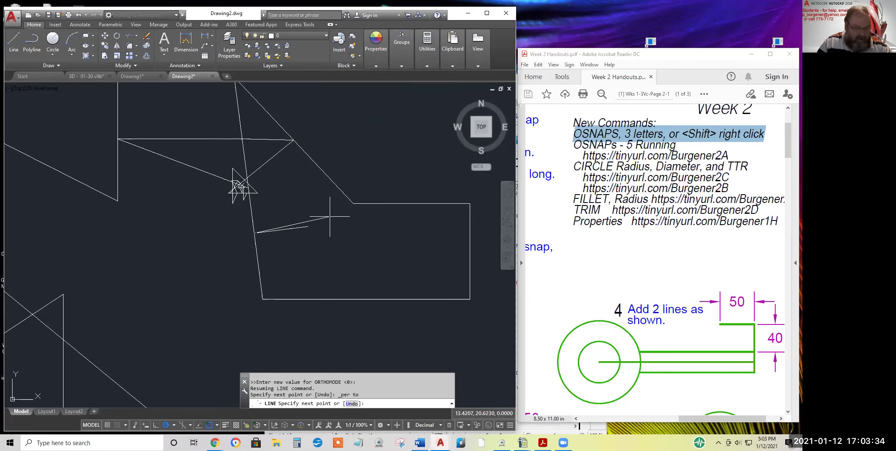
pyautogui.press('F8')
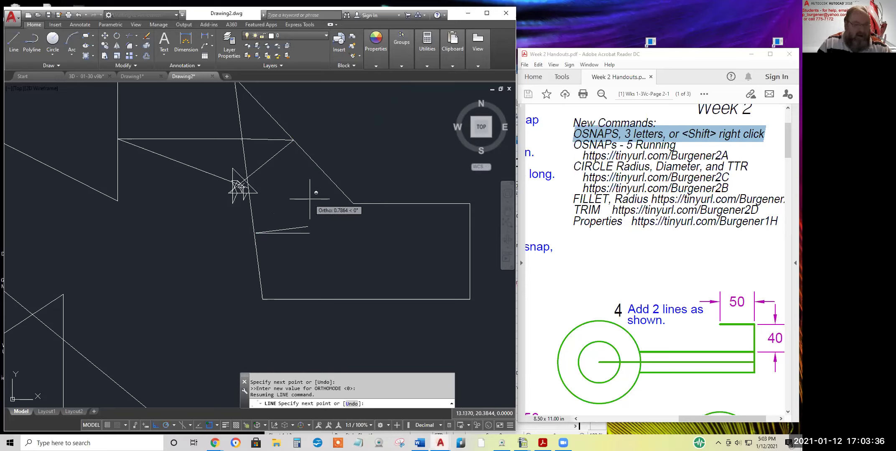
pyautogui.keyDown('shift'); pyautogui.rightClick(310, 198); pyautogui.keyUp('shift')
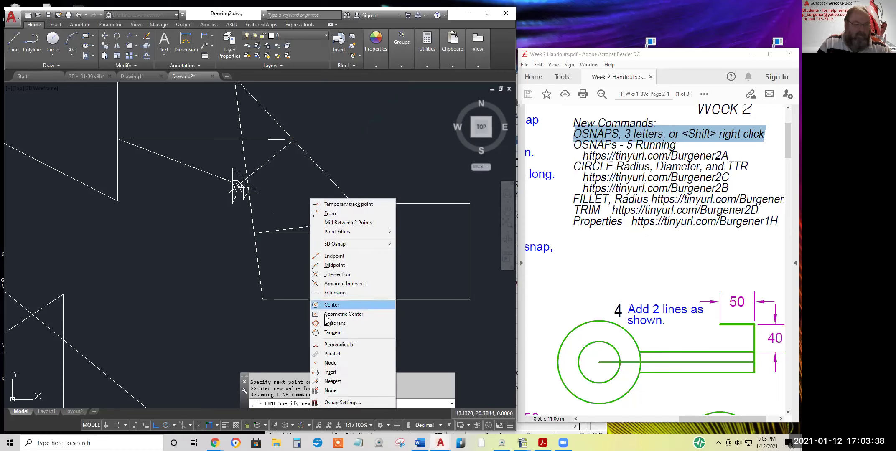
pyautogui.click(330, 348)
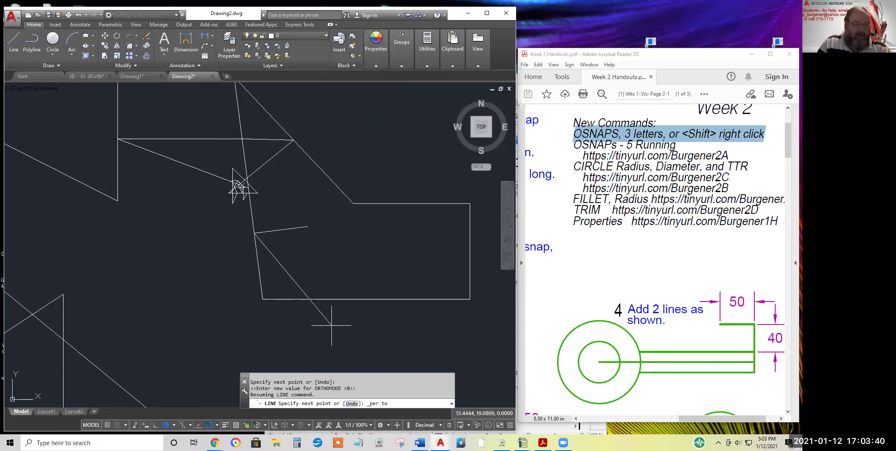
pyautogui.click(332, 187)
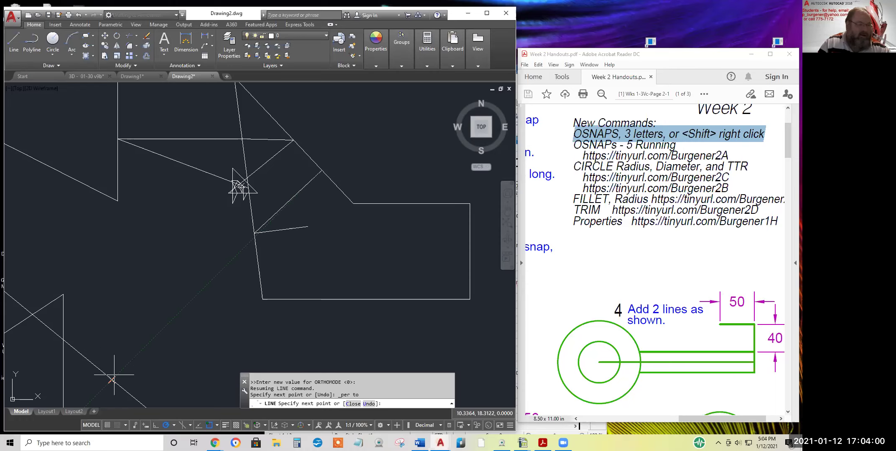
# - Extend the chain to the long diagonal line below the outline with another one-time Perpendicular snap
pyautogui.moveTo(69, 360); pyautogui.dragTo(100, 269, button='middle')
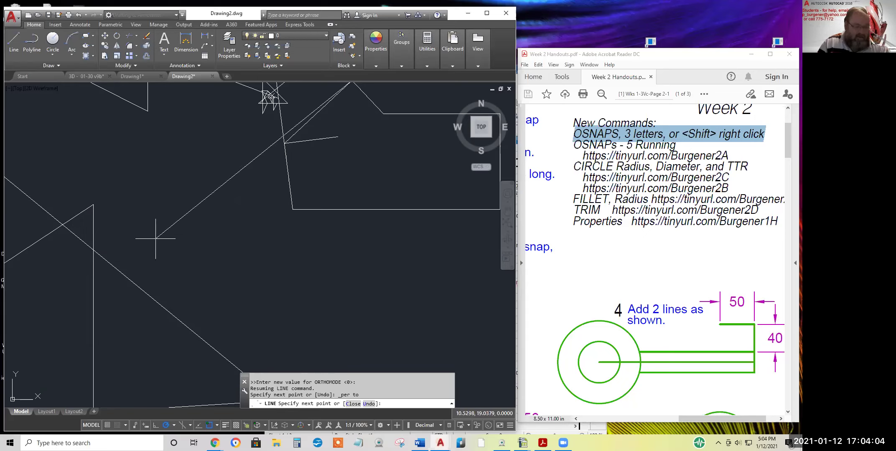
pyautogui.keyDown('shift'); pyautogui.rightClick(171, 213); pyautogui.keyUp('shift')
pyautogui.click(196, 359)
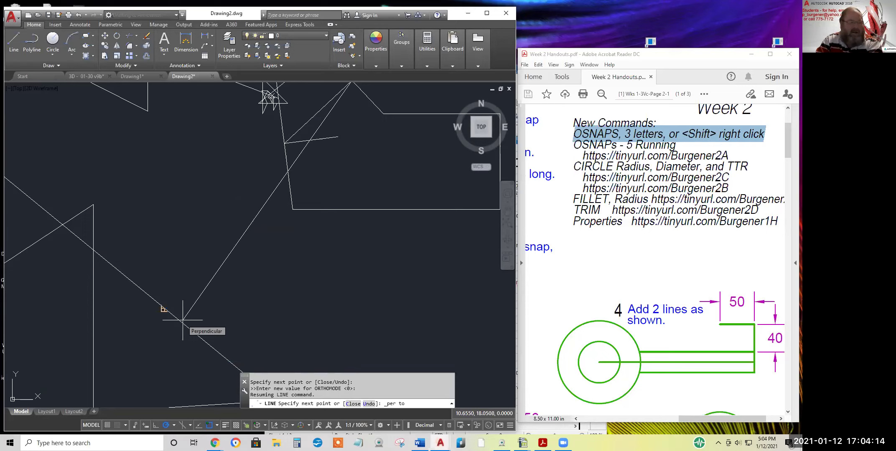
pyautogui.click(183, 321)
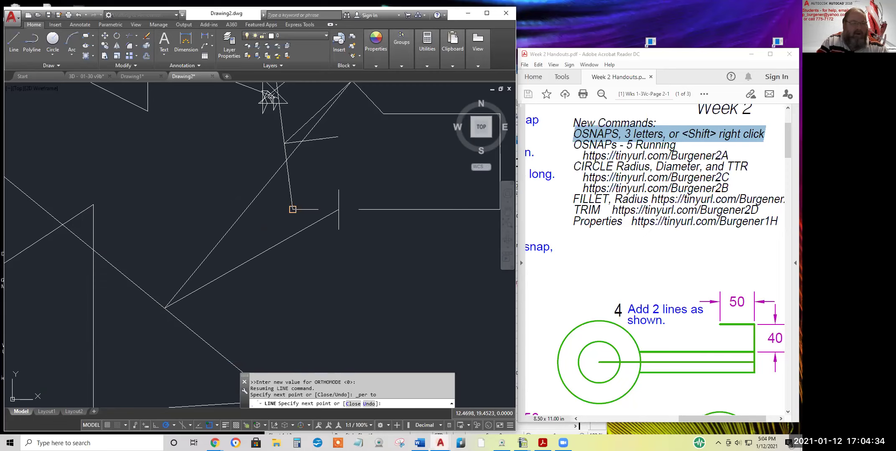
# - Extend the chain to a point just below the outline's bottom horizontal edge, replacing a first point placed at the edge, and end the line
pyautogui.scroll(5, 272, 225)
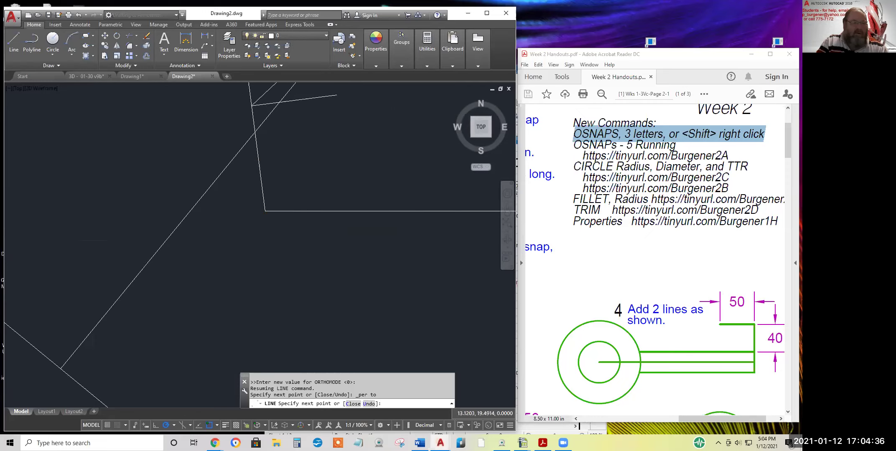
pyautogui.moveTo(250, 239); pyautogui.dragTo(438, 110, button='middle')
pyautogui.moveTo(125, 163); pyautogui.dragTo(325, 312, button='middle')
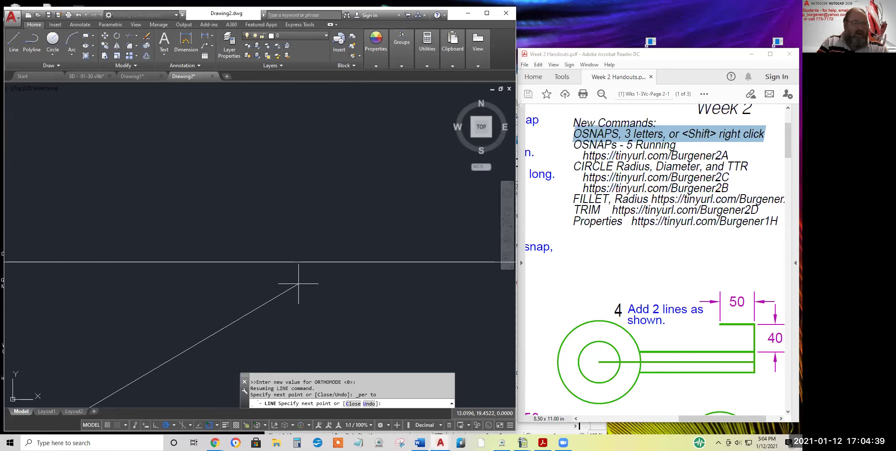
pyautogui.click(295, 262)
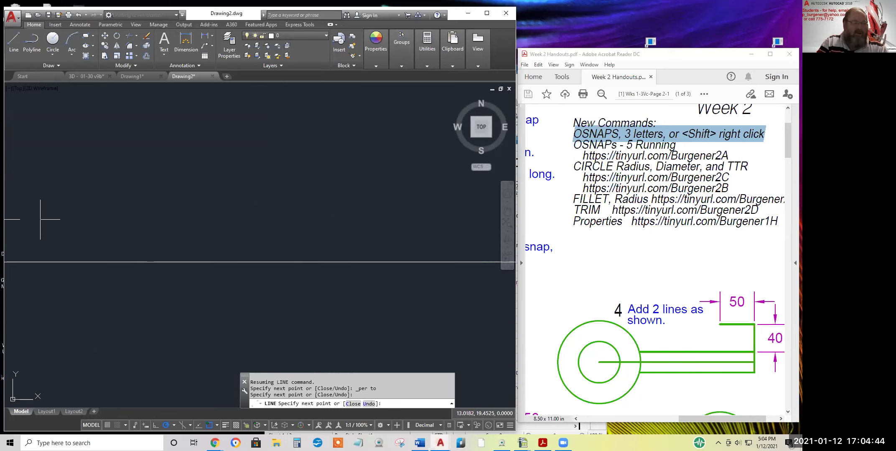
pyautogui.rightClick(284, 195)
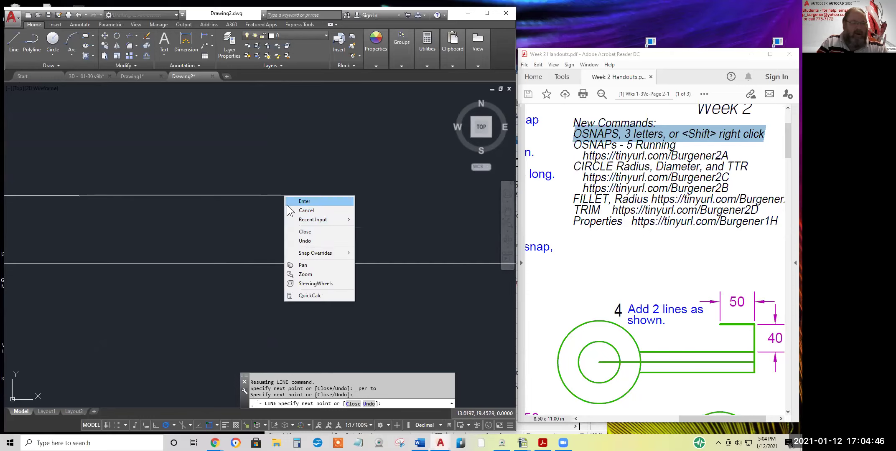
pyautogui.click(305, 241)
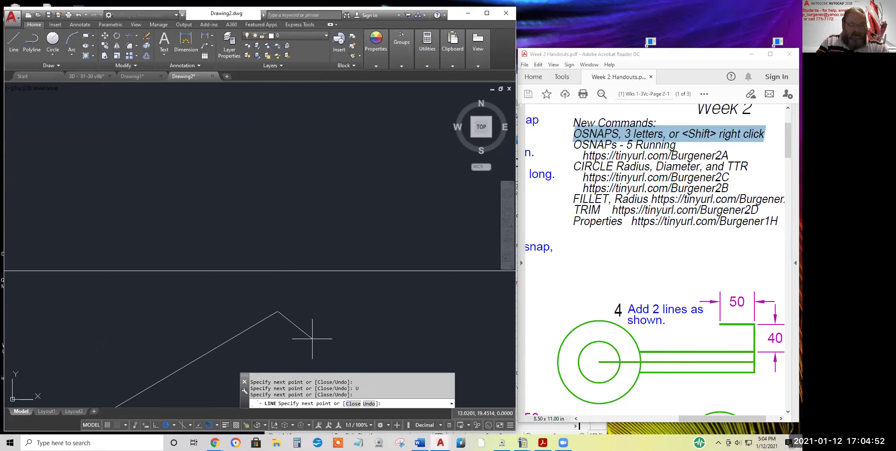
pyautogui.press('Return')
# - Examine the gap between the line's end and the horizontal edge at different zoom levels, and undo the view changes
pyautogui.scroll(-10, 316, 322)
pyautogui.scroll(-6, 331, 326)
pyautogui.moveTo(338, 348); pyautogui.dragTo(335, 221, button='middle')
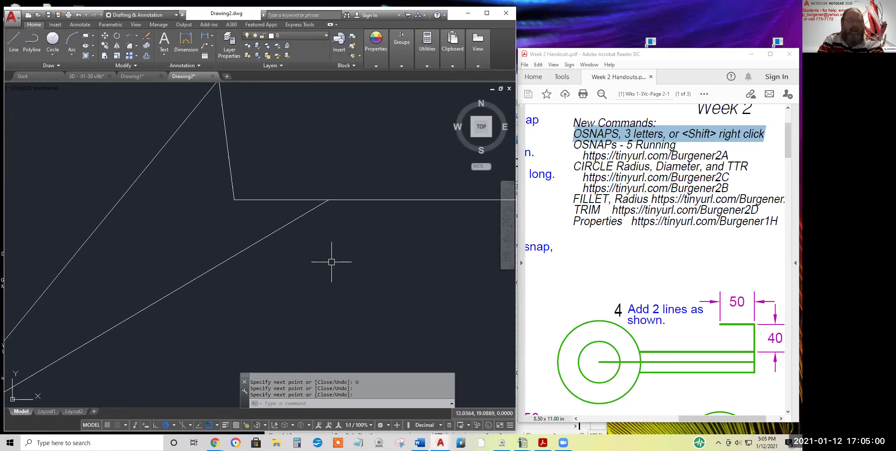
pyautogui.scroll(4, 330, 201)
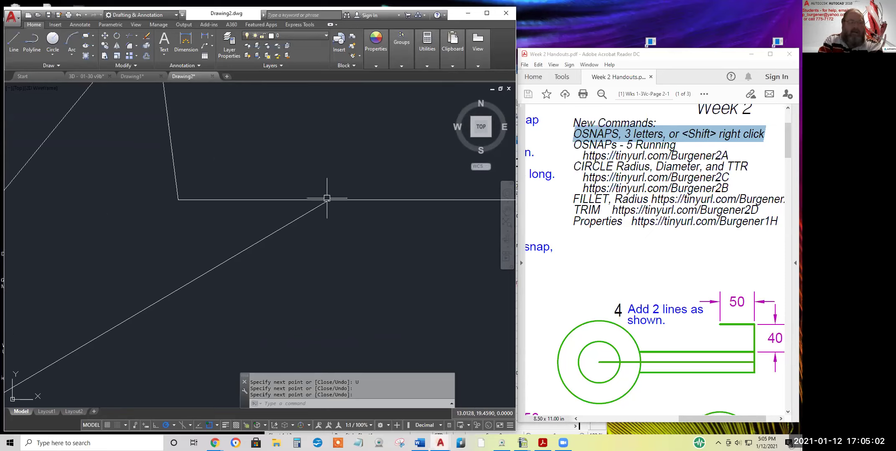
pyautogui.scroll(-2, 310, 185)
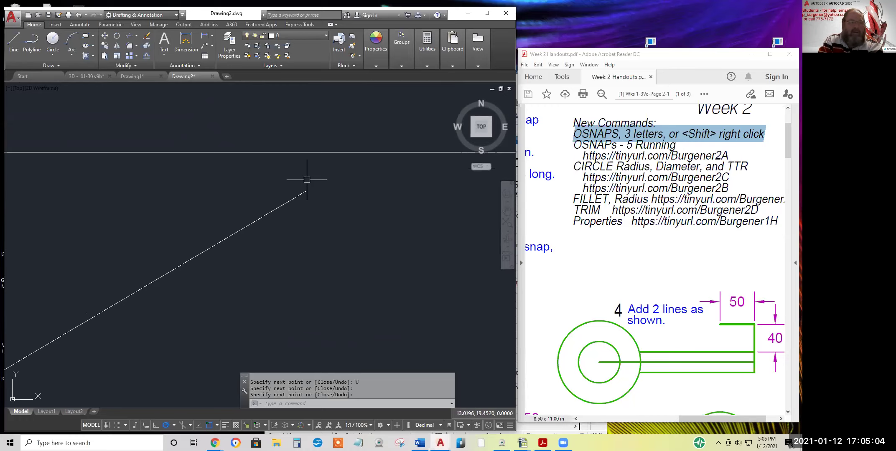
pyautogui.moveTo(310, 184); pyautogui.dragTo(310, 218, button='middle')
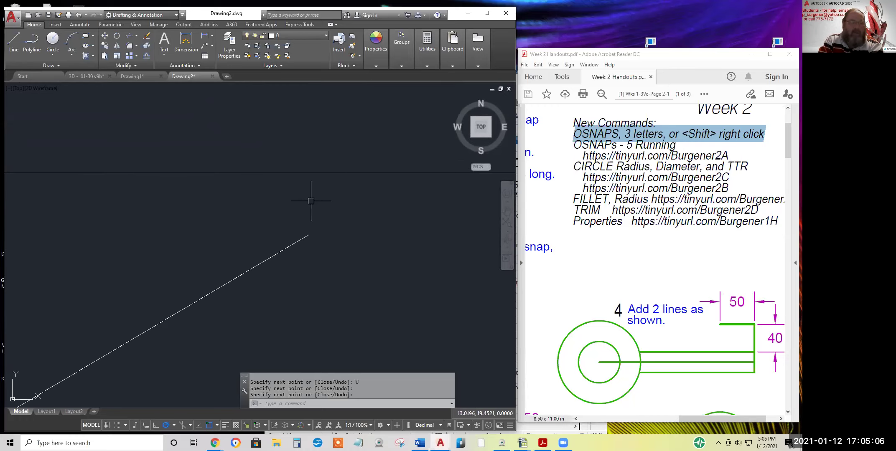
pyautogui.click(78, 16)
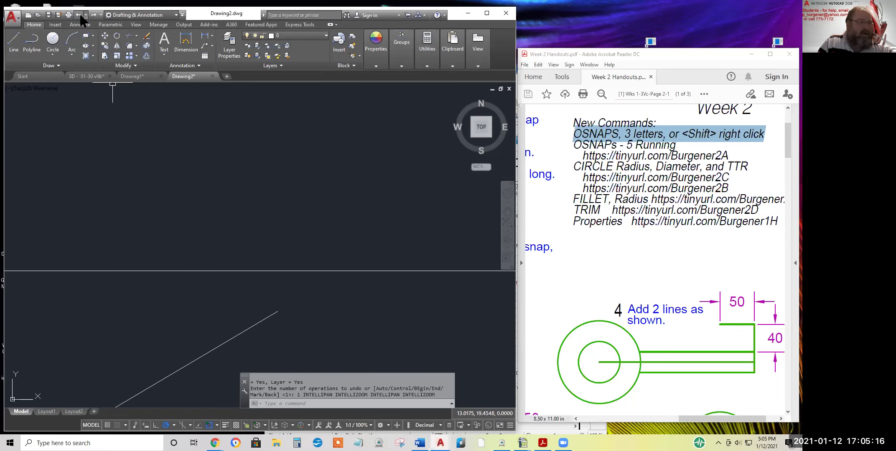
# - Undo the last line, the one ending just below the outline's bottom horizontal edge
pyautogui.click(79, 16)
pyautogui.moveTo(228, 305)
pyautogui.mouseDown(button='middle')
pyautogui.moveTo(240, 194)
pyautogui.moveTo(213, 208)
pyautogui.mouseUp(button='middle')
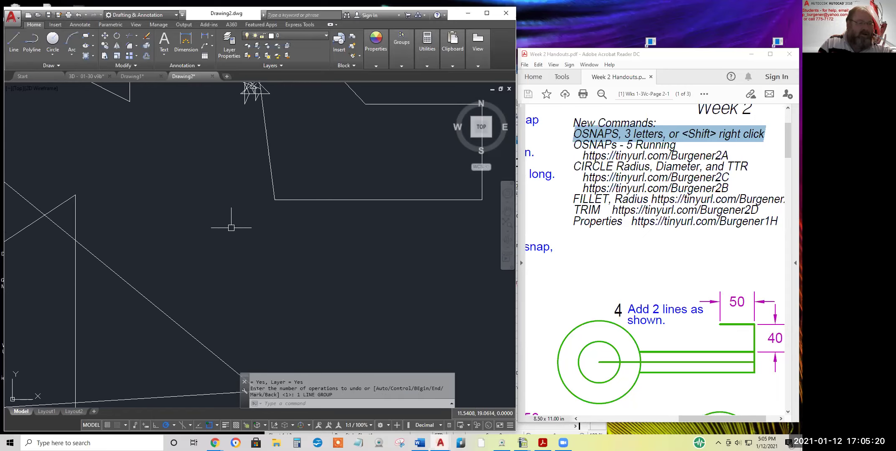
pyautogui.moveTo(290, 197); pyautogui.dragTo(219, 286, button='middle')
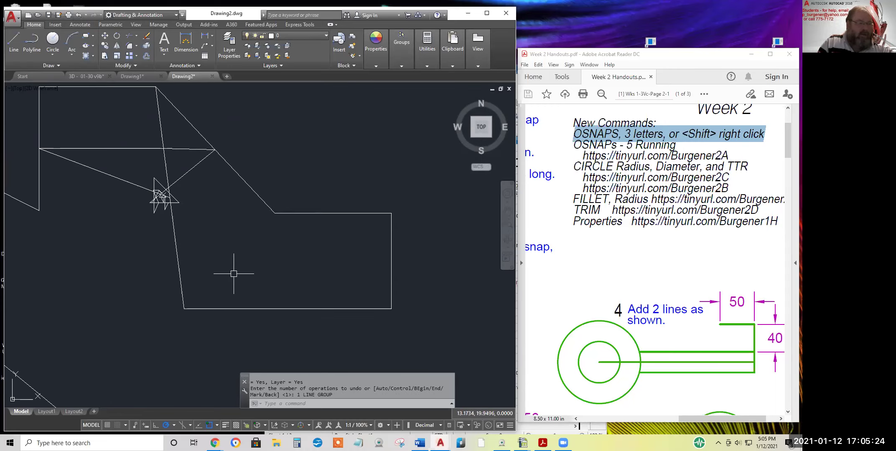
pyautogui.moveTo(214, 313); pyautogui.dragTo(302, 185, button='middle')
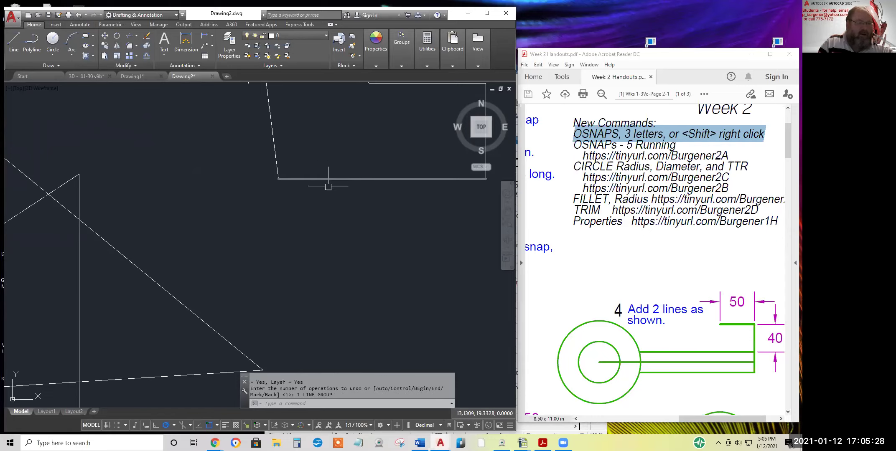
# - Draw a single line from open space below the outline up to its bottom horizontal edge, ending with a one-time Nearest snap
pyautogui.click(14, 42)
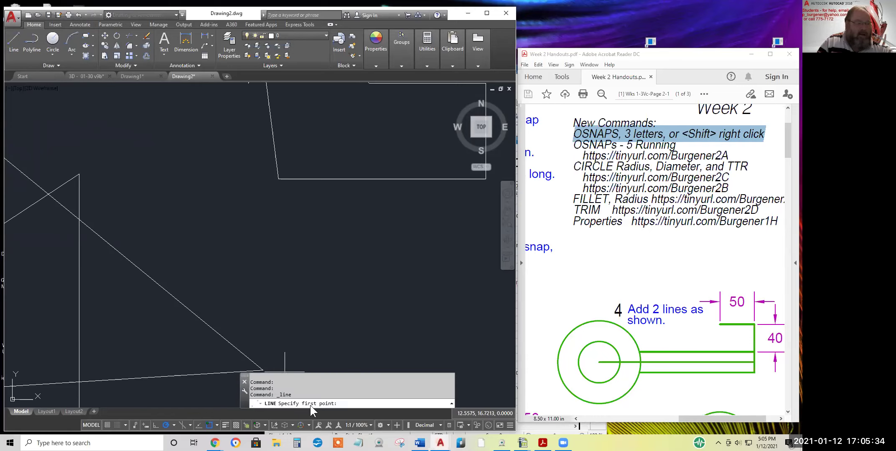
pyautogui.click(261, 287)
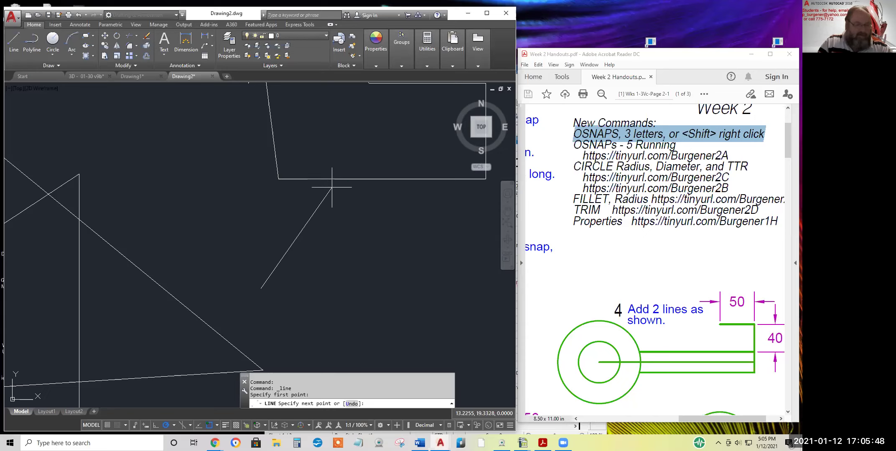
pyautogui.keyDown('shift'); pyautogui.rightClick(332, 188); pyautogui.keyUp('shift')
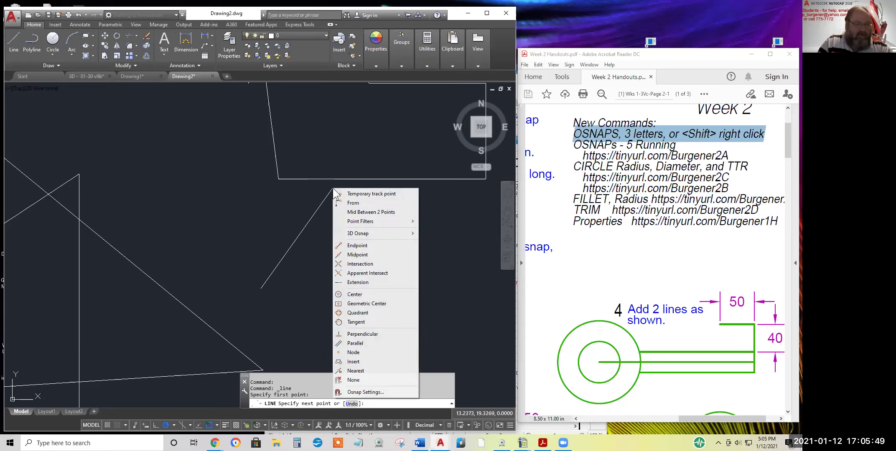
pyautogui.click(356, 371)
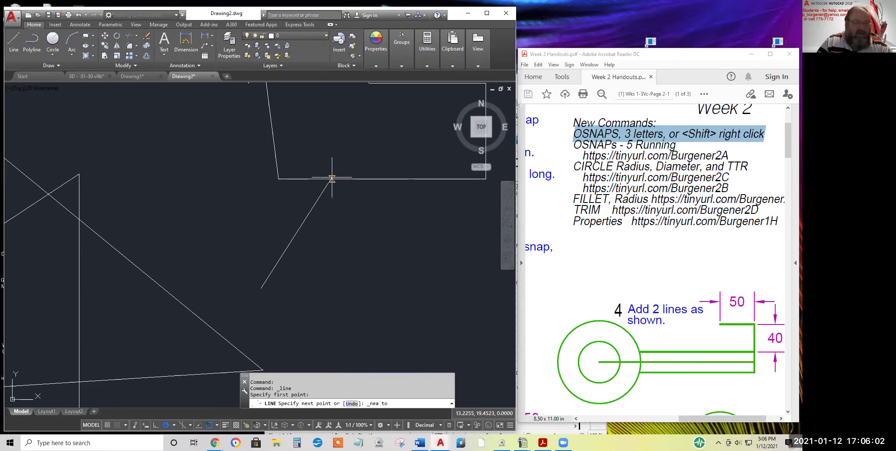
pyautogui.click(355, 179)
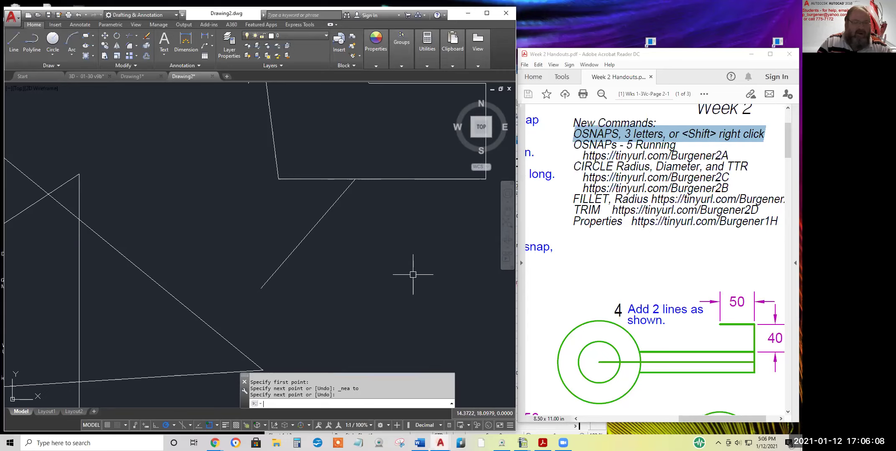
pyautogui.press('Return')
# - Examine at close zoom where the new line's end meets the outline's bottom edge, and return to the overall view
pyautogui.scroll(5, 369, 172)
pyautogui.scroll(4, 373, 170)
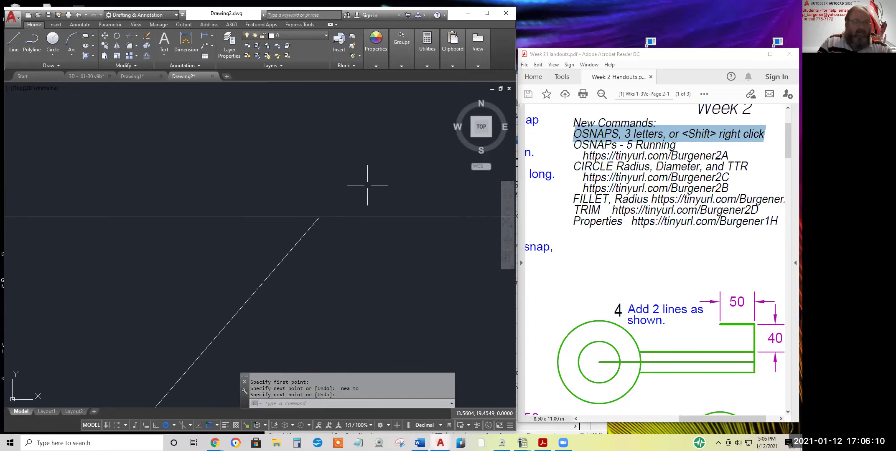
pyautogui.scroll(5, 312, 213)
pyautogui.scroll(5, 321, 167)
pyautogui.moveTo(321, 156); pyautogui.dragTo(312, 268, button='middle')
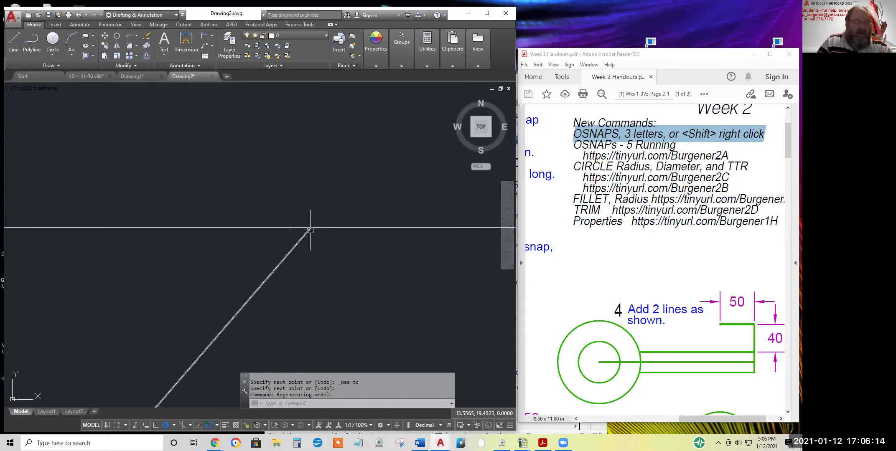
pyautogui.moveTo(308, 226)
pyautogui.mouseDown(button='middle')
pyautogui.moveTo(287, 174)
pyautogui.moveTo(304, 227)
pyautogui.mouseUp(button='middle')
pyautogui.scroll(-5, 310, 253)
pyautogui.moveTo(328, 278); pyautogui.dragTo(326, 266, button='middle')
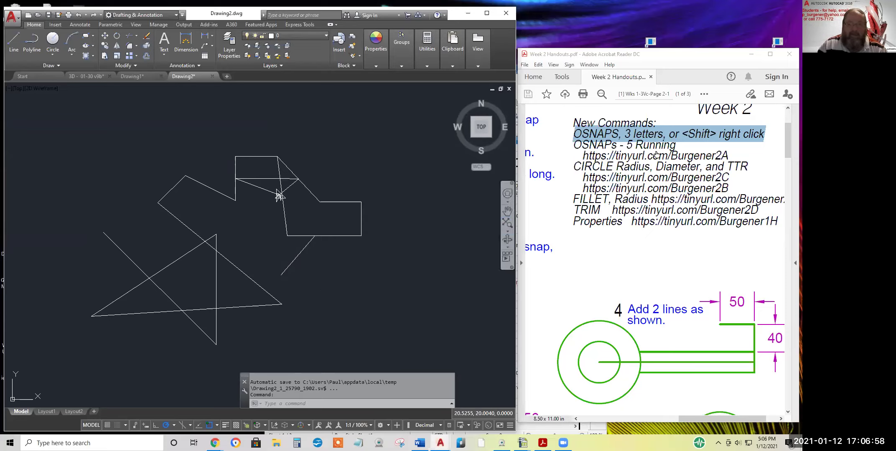
# - Switch to the Week 2 handout in Acrobat Reader and highlight "3 letters" under New Commands and "CEN, QUA" in the General Advice
pyautogui.click(647, 132)
pyautogui.moveTo(628, 134); pyautogui.dragTo(646, 133)
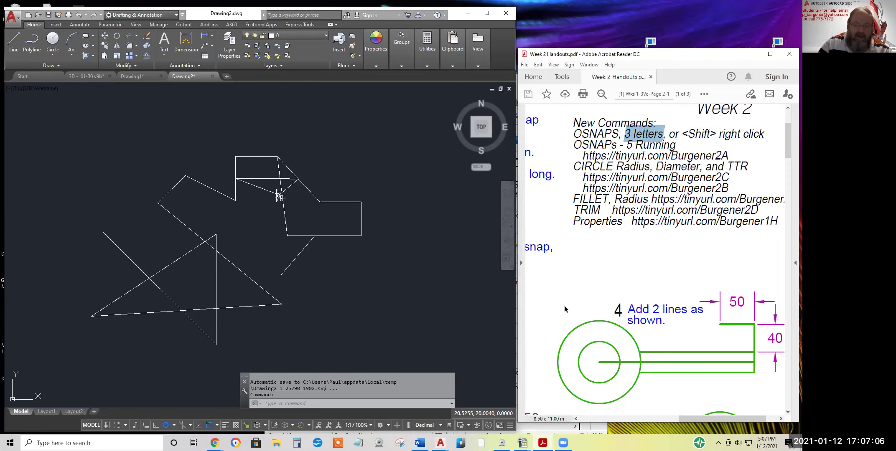
pyautogui.scroll(-10, 564, 309)
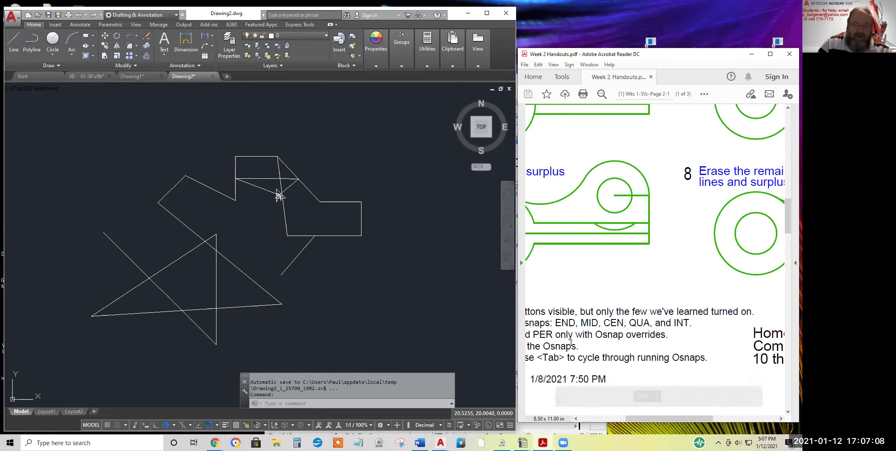
pyautogui.moveTo(557, 322); pyautogui.dragTo(624, 324)
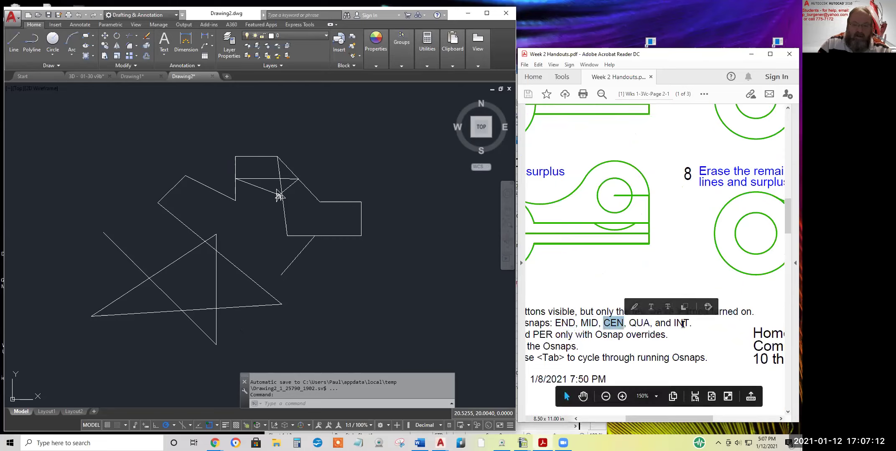
pyautogui.moveTo(689, 323); pyautogui.dragTo(636, 323)
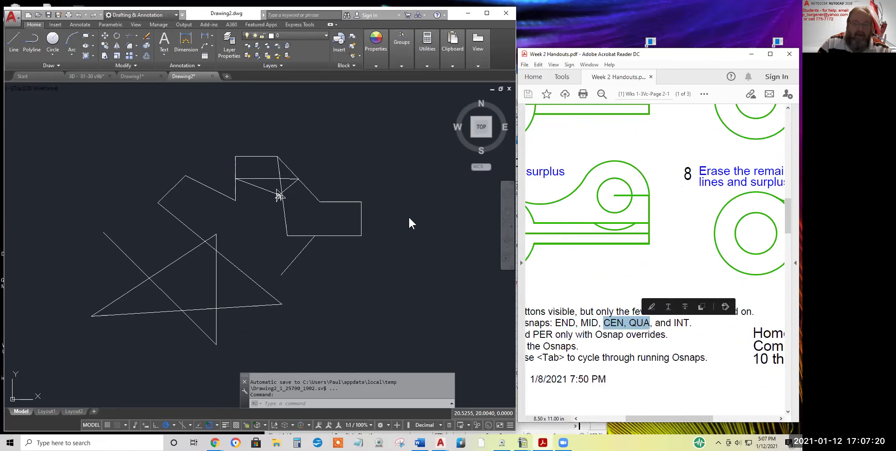
# - Browse the handout, fit its first page in view, and highlight the "CIRCLE Radius, Diameter, and TTR" entry under New Commands
pyautogui.scroll(-5, 573, 225)
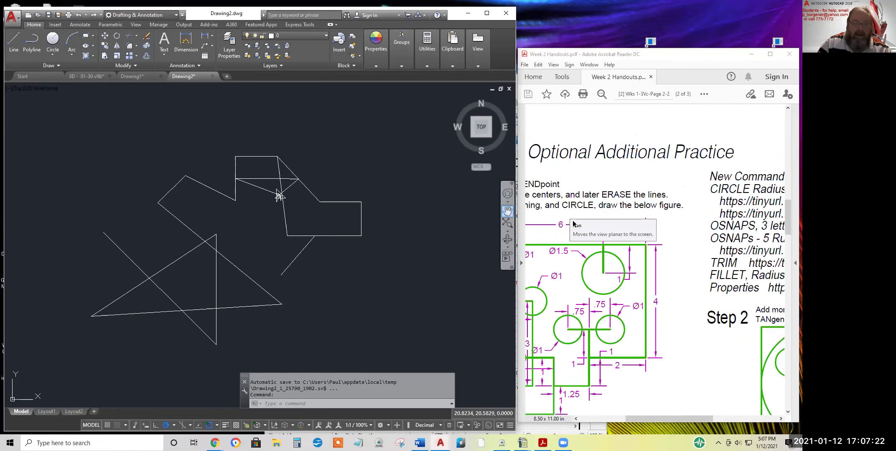
pyautogui.scroll(5, 577, 226)
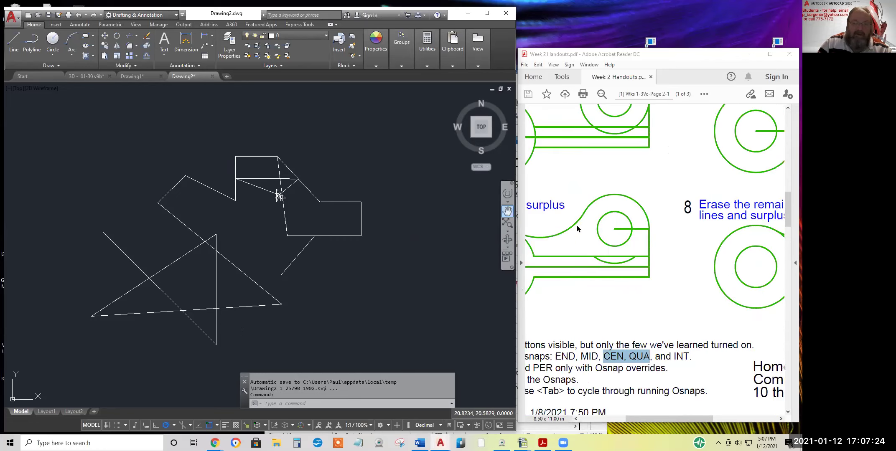
pyautogui.scroll(-1, 581, 226)
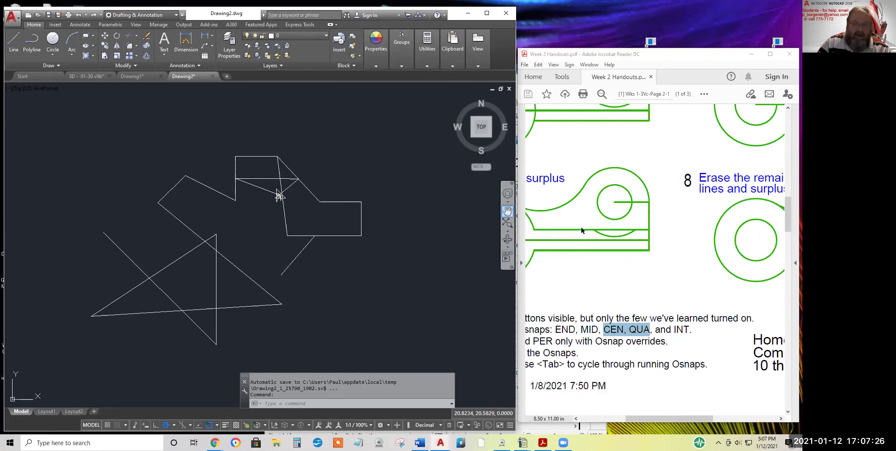
pyautogui.scroll(-5, 581, 226)
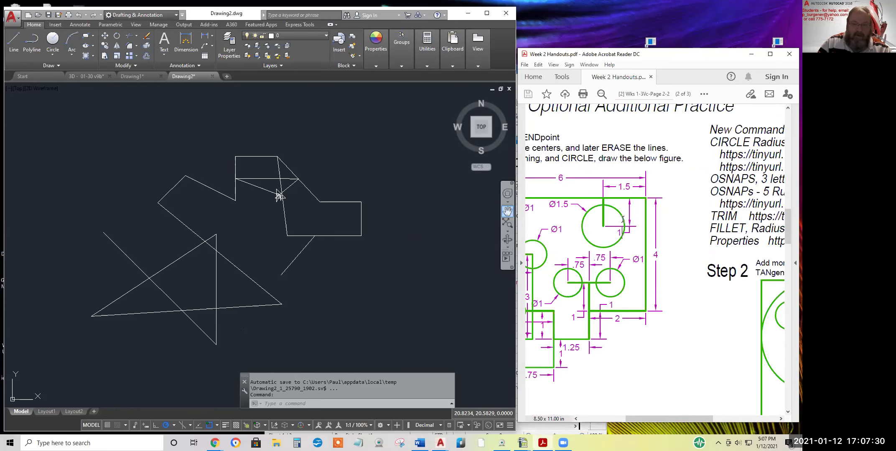
pyautogui.hotkey('ctrl', '0')
pyautogui.scroll(3, 620, 217)
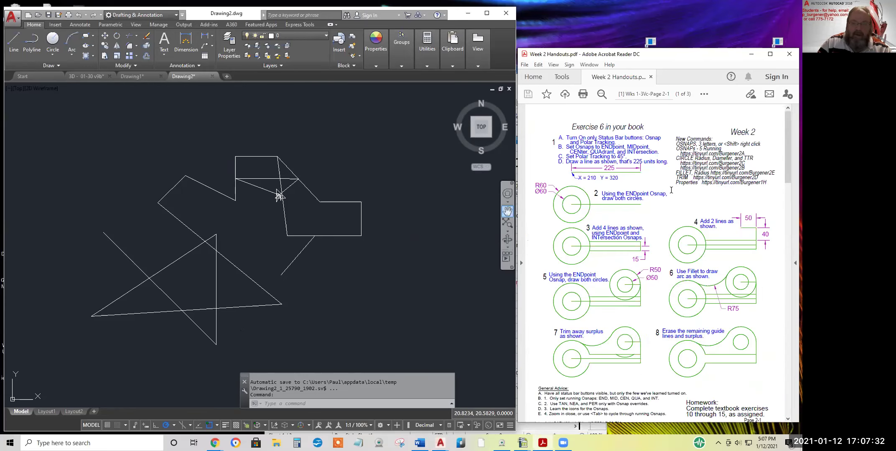
pyautogui.moveTo(676, 158); pyautogui.dragTo(755, 158)
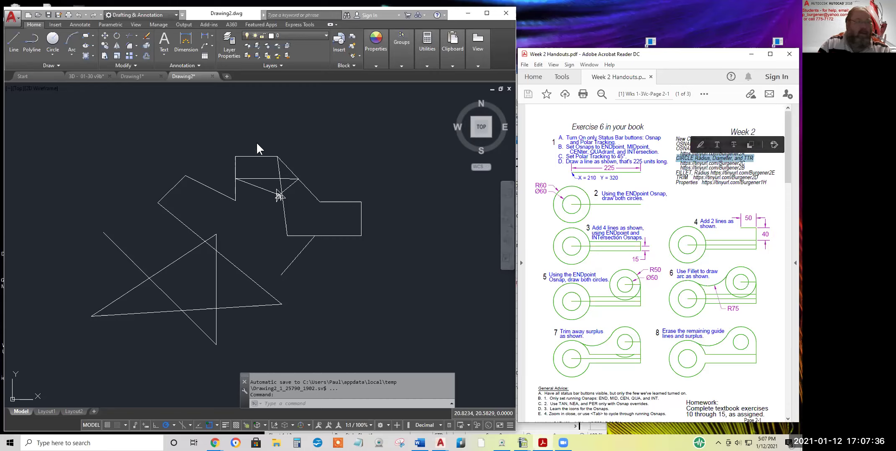
# - Switch to AutoCAD and review the available Circle creation methods, including Center, Radius and Center, Diameter
pyautogui.click(53, 54)
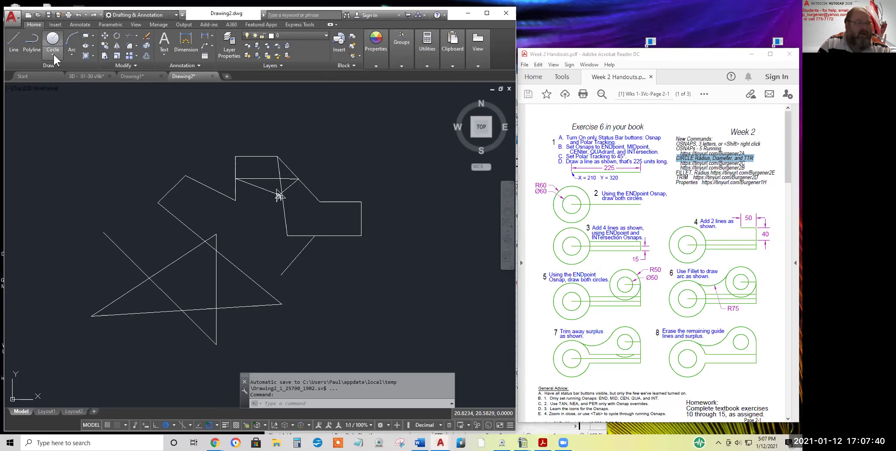
pyautogui.click(52, 54)
pyautogui.click(52, 55)
pyautogui.click(51, 53)
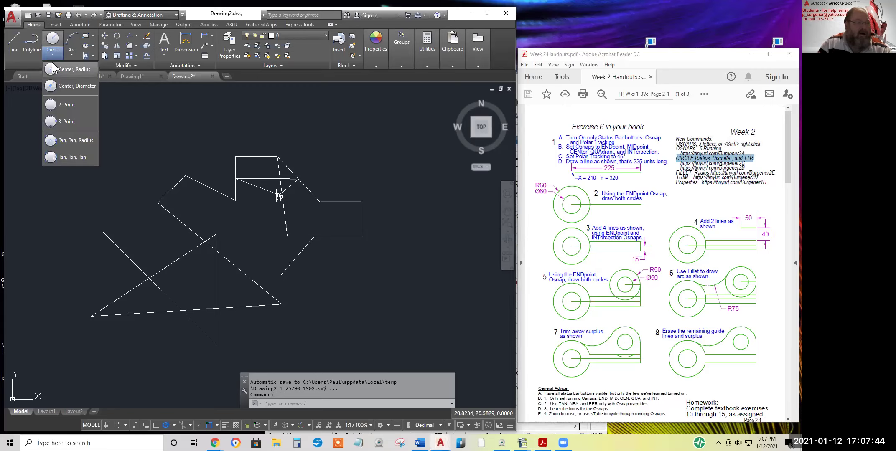
pyautogui.click(51, 55)
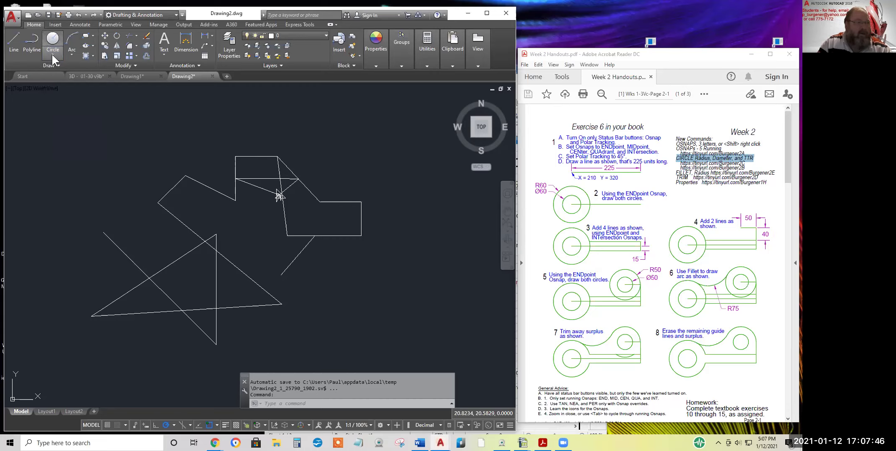
pyautogui.click(52, 55)
pyautogui.click(52, 55)
pyautogui.click(52, 54)
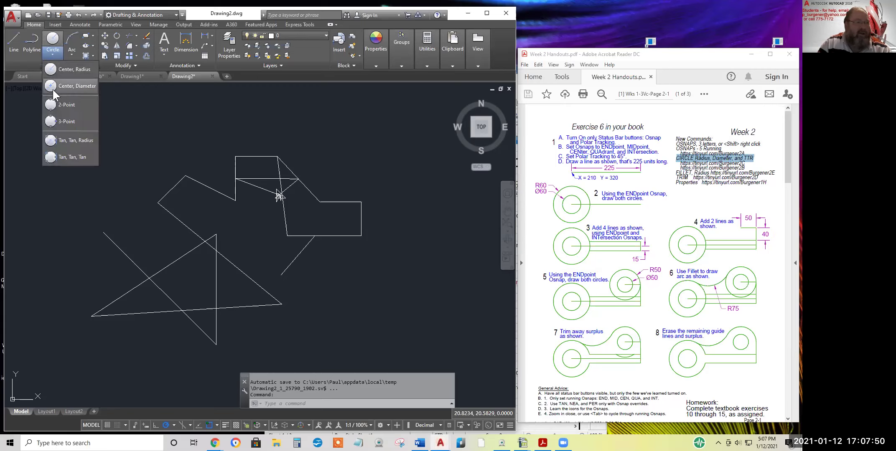
pyautogui.click(51, 54)
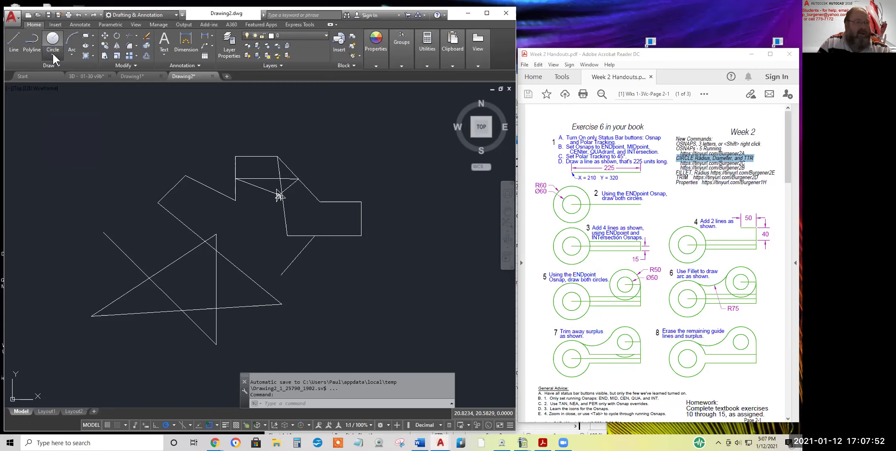
pyautogui.click(53, 53)
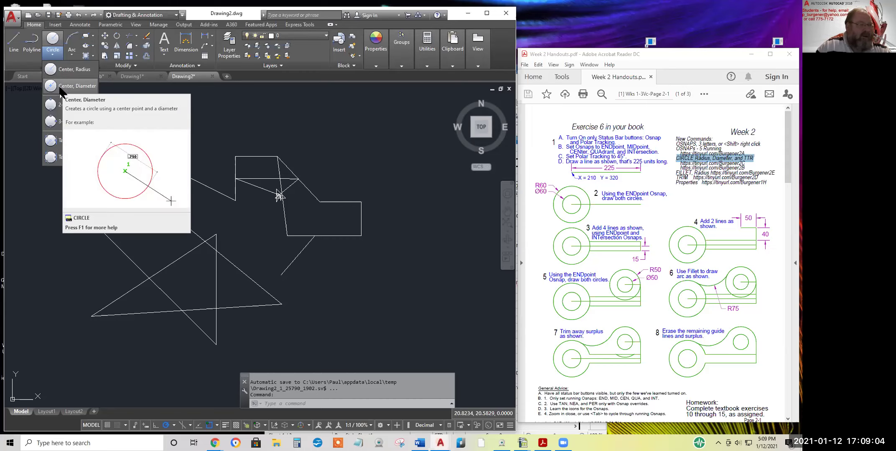
# - Draw a Center, Diameter circle of diameter 1, centred on the intersection of the steep line and the small triangle's sloping side
pyautogui.click(53, 56)
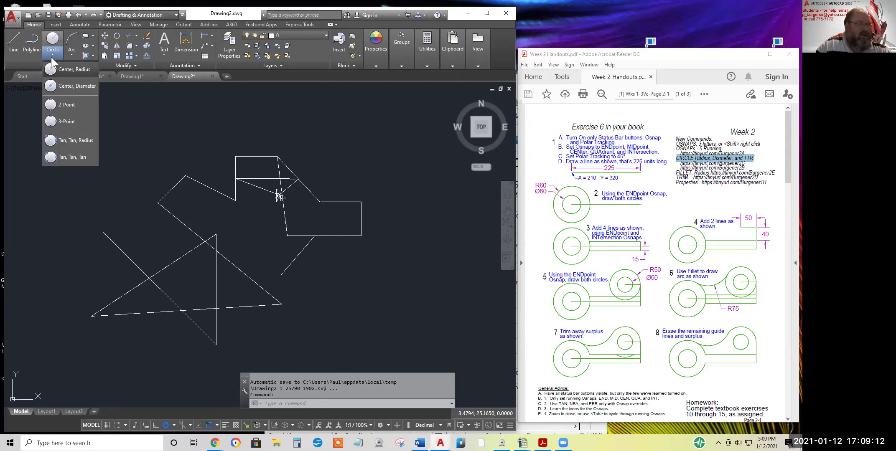
pyautogui.click(64, 85)
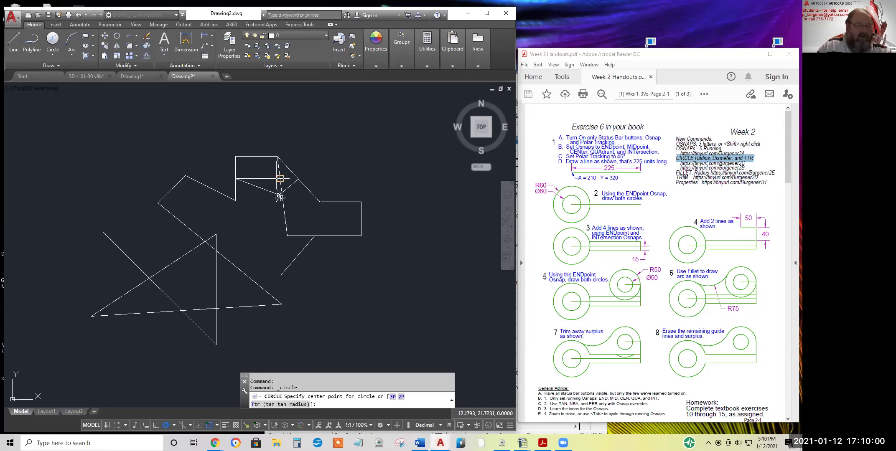
pyautogui.scroll(5, 280, 184)
pyautogui.scroll(-4, 316, 236)
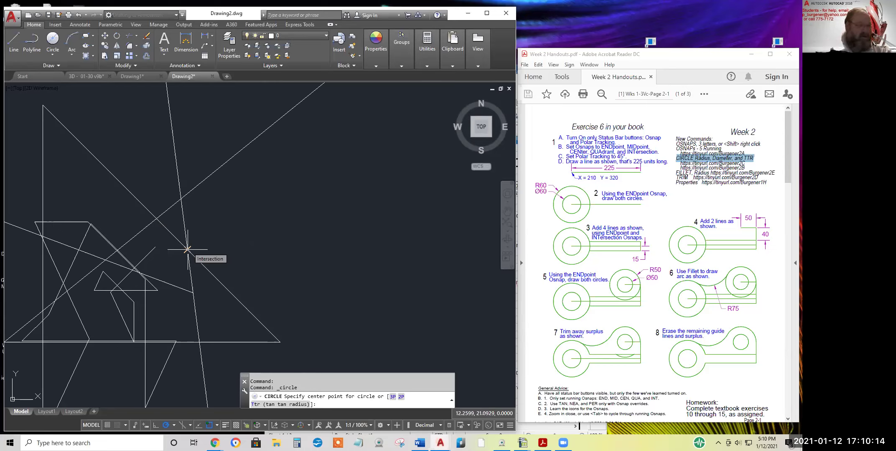
pyautogui.click(188, 249)
pyautogui.write('d Specify diameter of circle:')
pyautogui.press('Return')
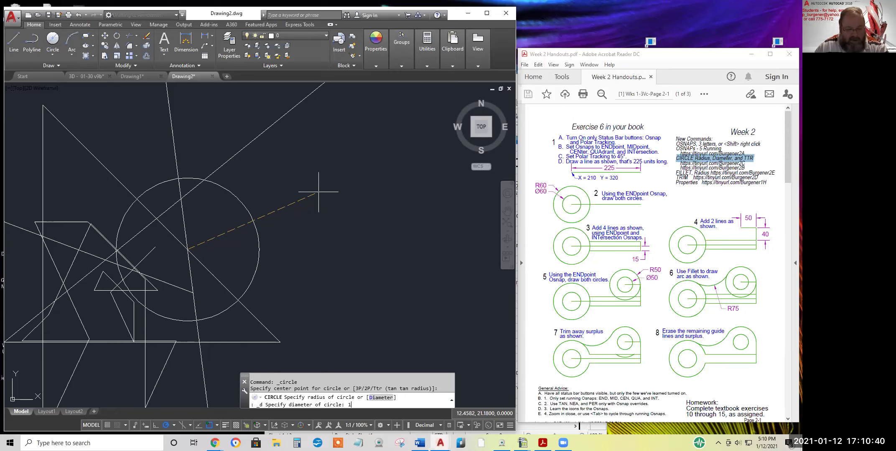
pyautogui.press('Return')
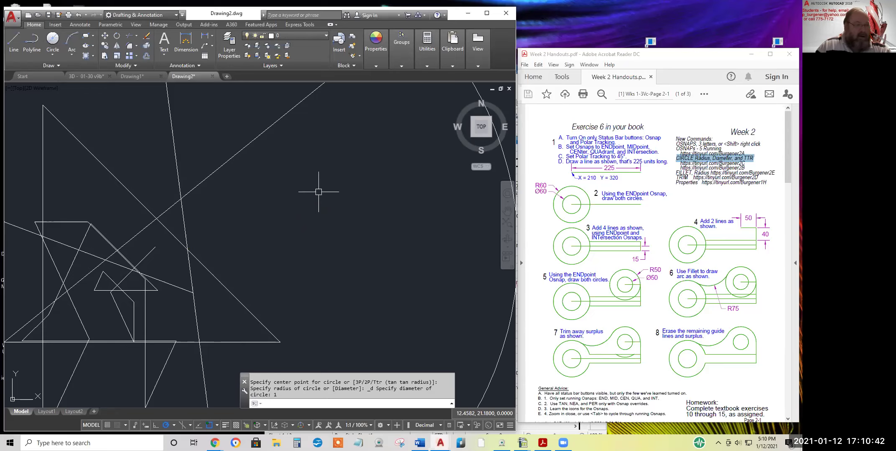
pyautogui.scroll(-5, 320, 192)
pyautogui.scroll(-2, 329, 205)
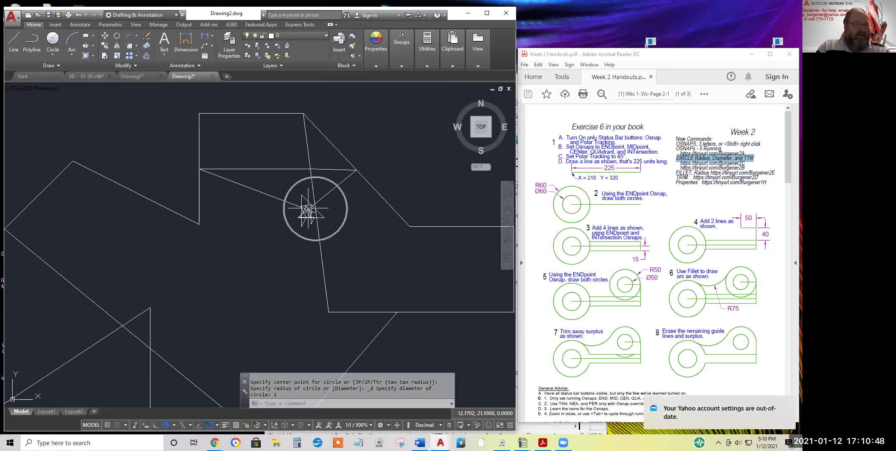
pyautogui.scroll(6, 309, 206)
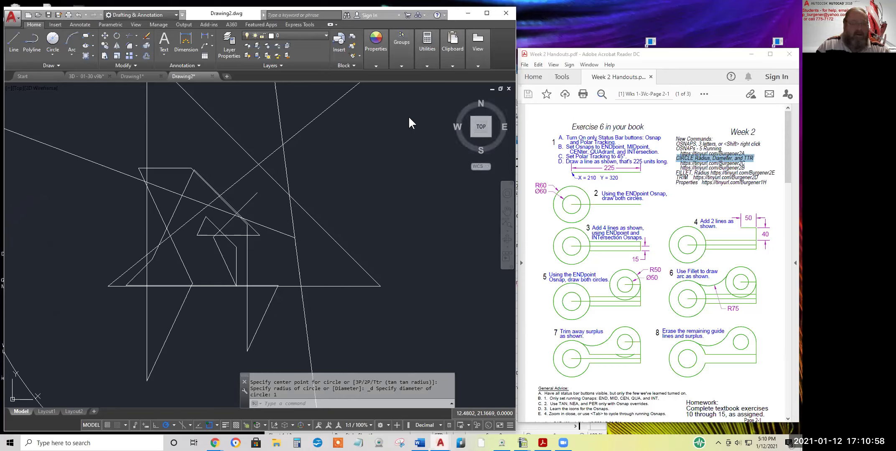
pyautogui.click(386, 112)
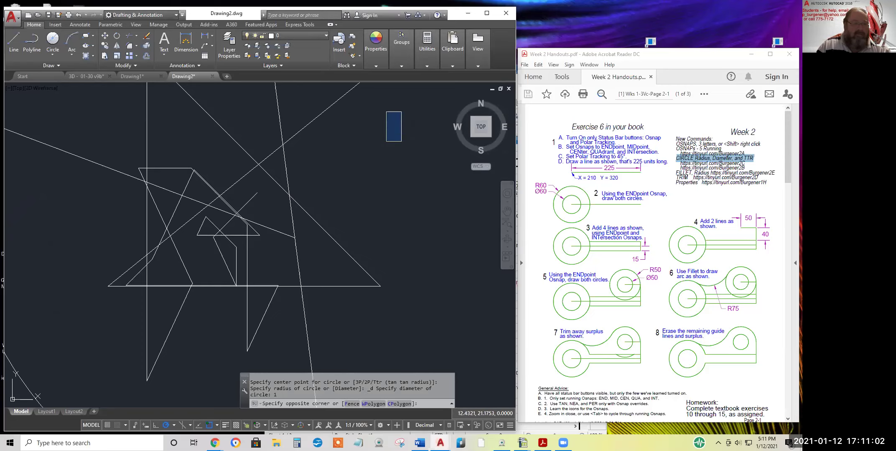
pyautogui.click(392, 161)
# - Draw a closed four-sided line figure inside the diameter 1 circle, connecting its four quadrant points
pyautogui.scroll(-4, 368, 217)
pyautogui.scroll(-4, 369, 217)
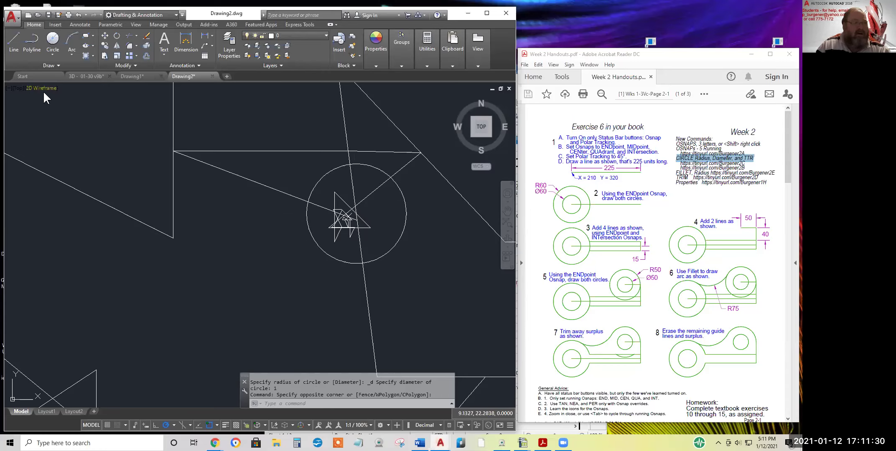
pyautogui.click(14, 42)
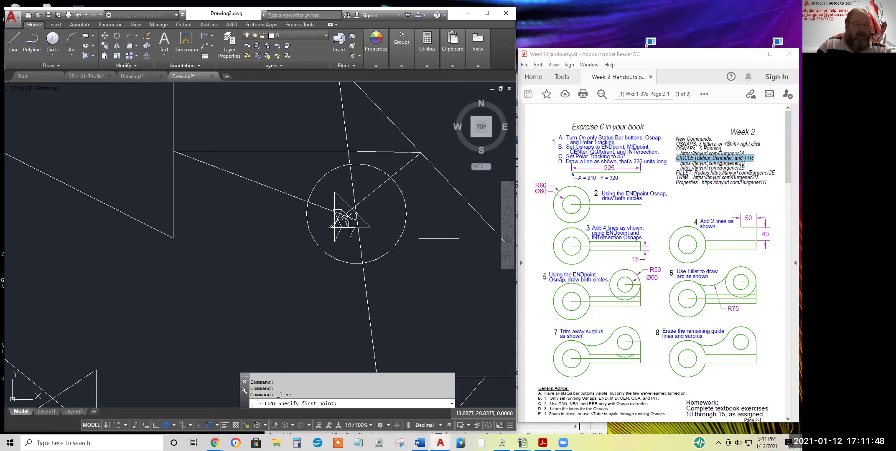
pyautogui.click(406, 213)
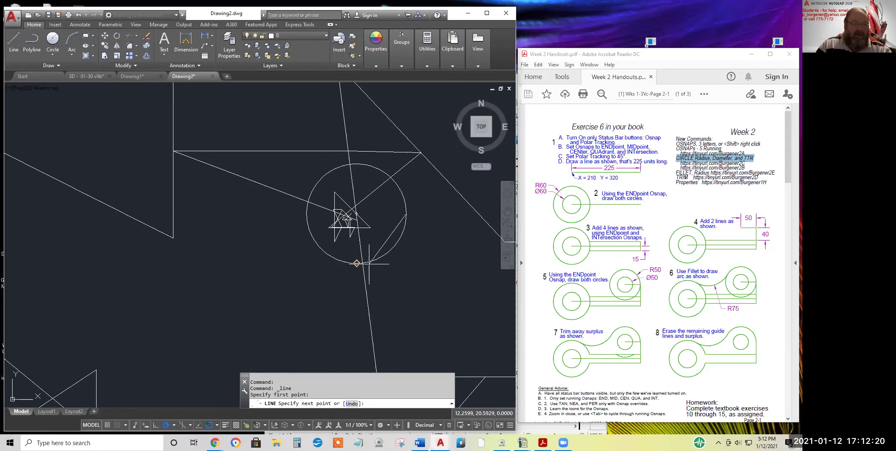
pyautogui.click(356, 263)
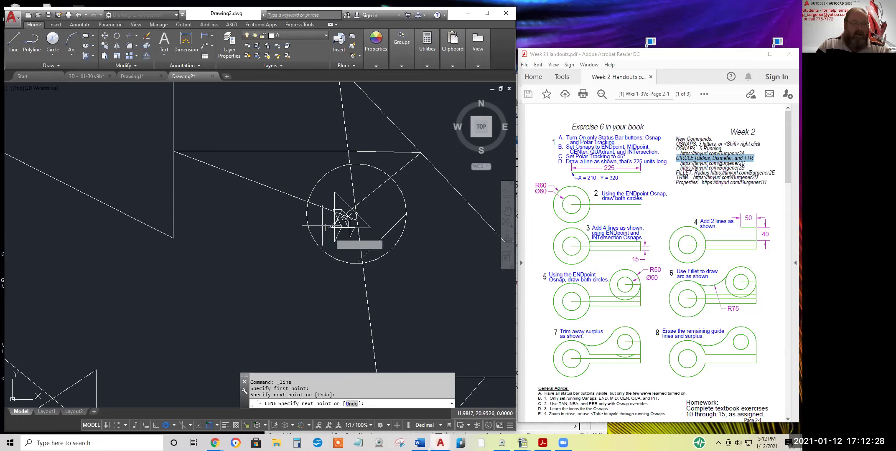
pyautogui.click(307, 214)
pyautogui.click(356, 164)
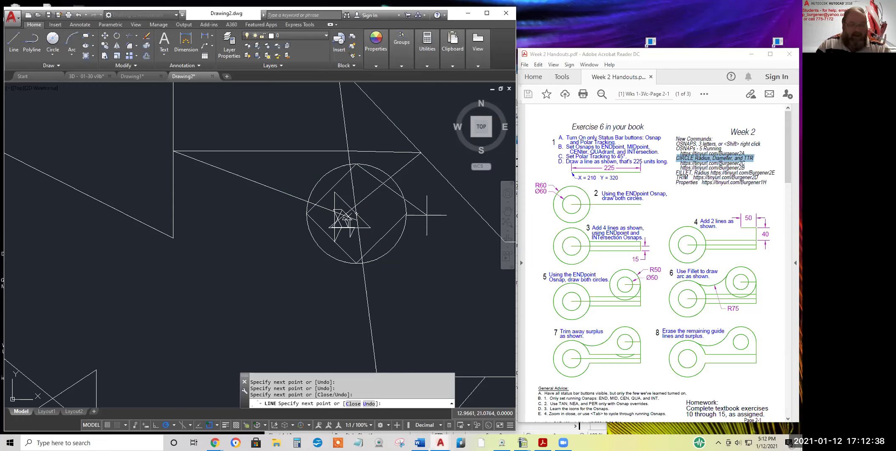
pyautogui.rightClick(426, 215)
pyautogui.click(445, 259)
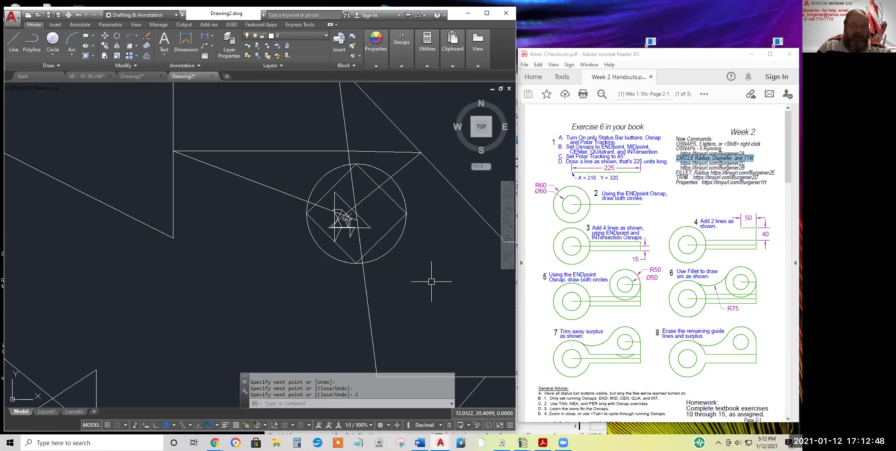
# - Draw a Center, Radius circle of radius .25 in the open area to the left of the diameter 1 circle
pyautogui.click(53, 55)
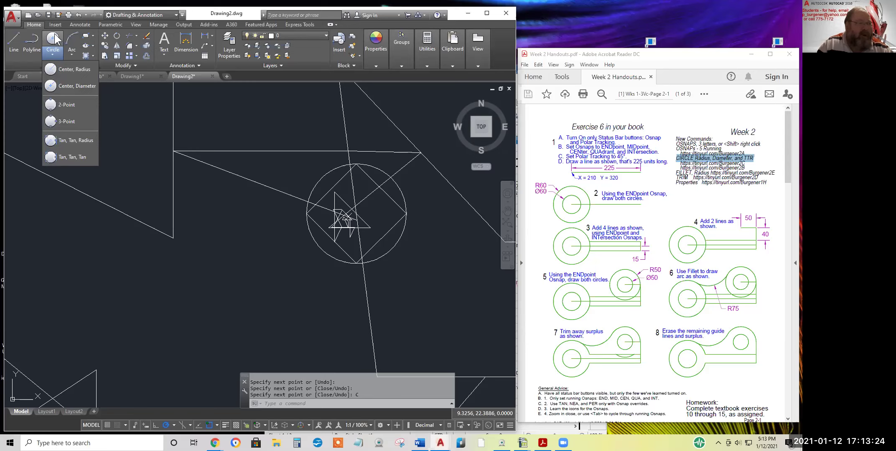
pyautogui.click(67, 70)
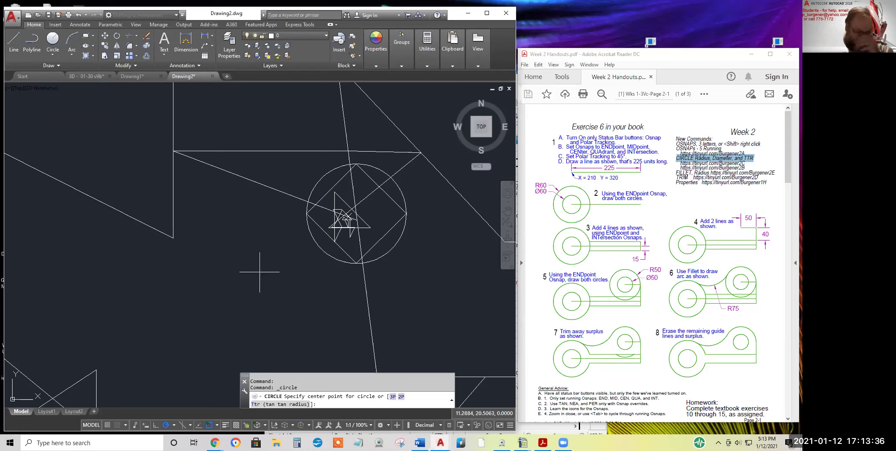
pyautogui.click(226, 233)
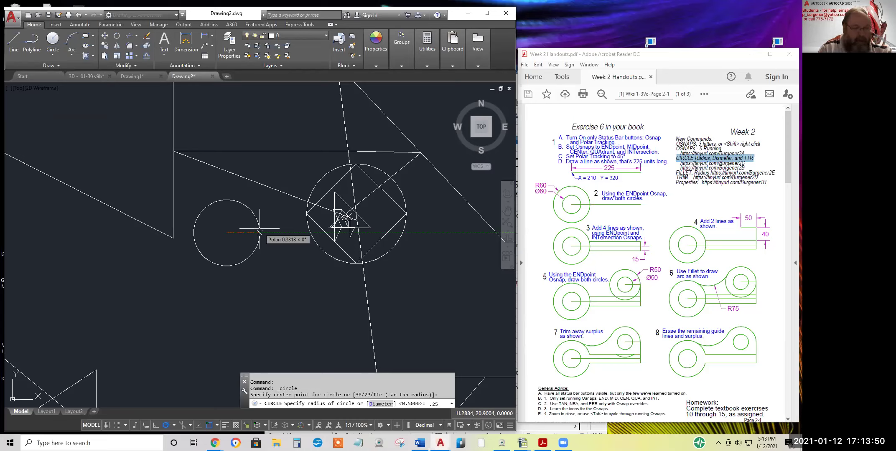
pyautogui.press('Return')
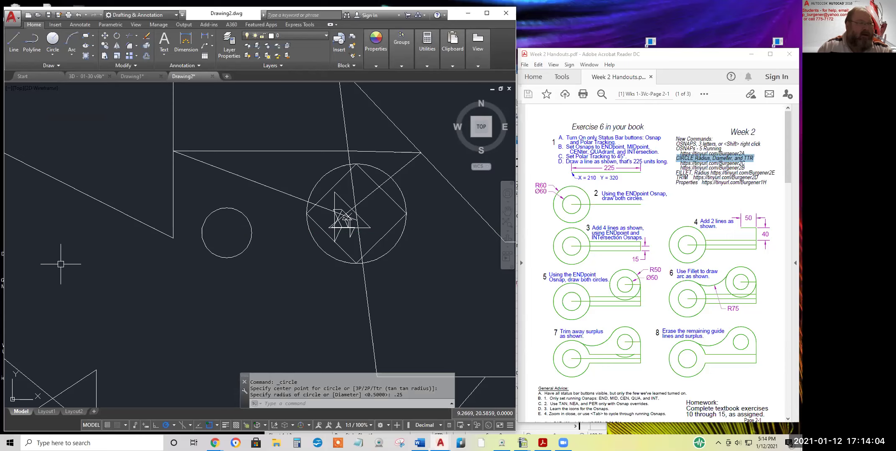
# - Draw a slightly larger circle freehand, below and a little to the right of the .25 radius circle
pyautogui.click(52, 43)
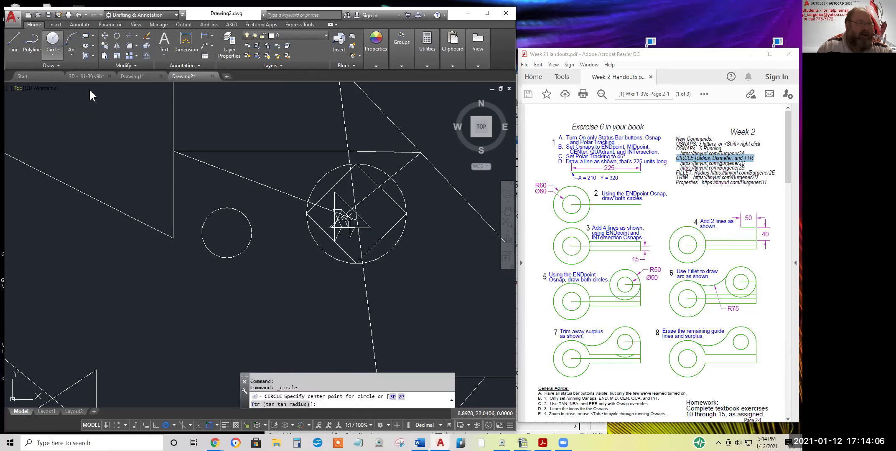
pyautogui.click(250, 310)
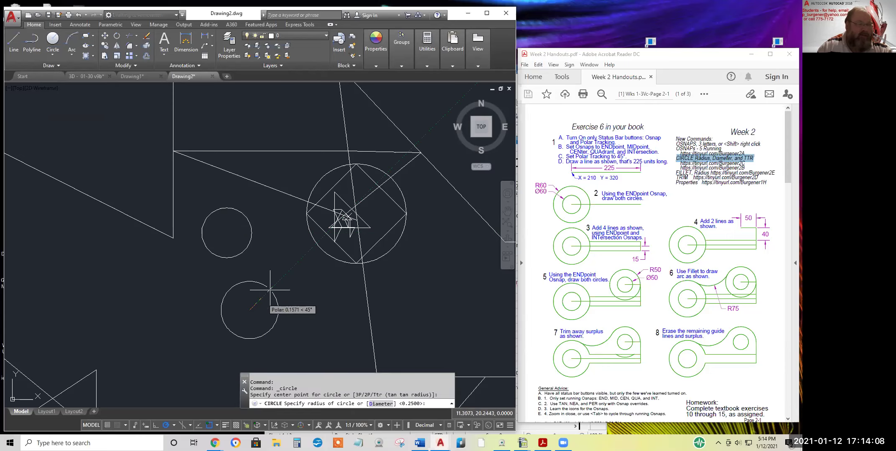
pyautogui.click(280, 304)
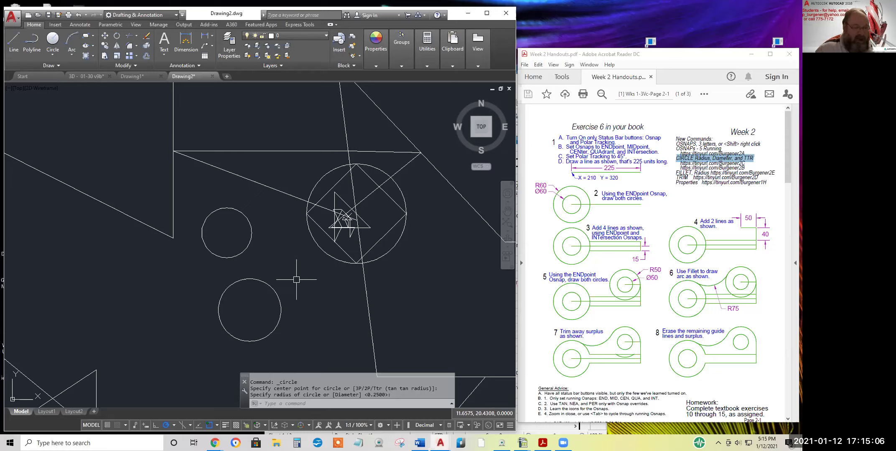
# - Draw a line joining the right sides of the two small circles, using the Tangent snap override at both ends
pyautogui.click(216, 426)
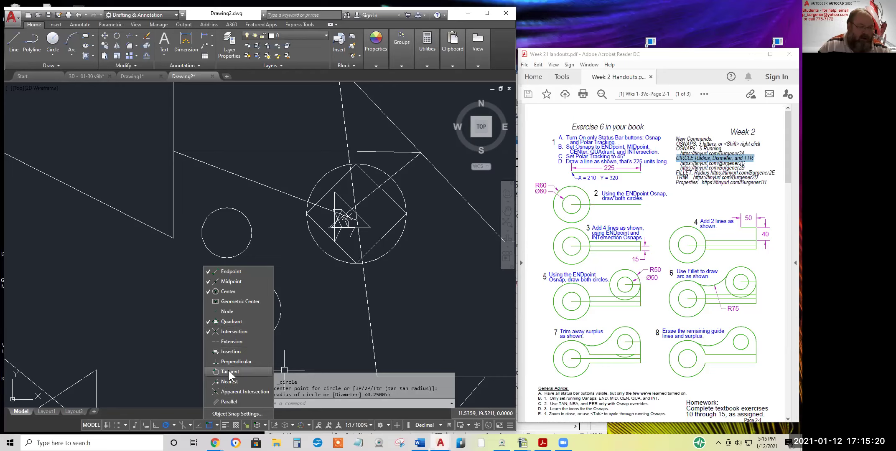
pyautogui.click(177, 358)
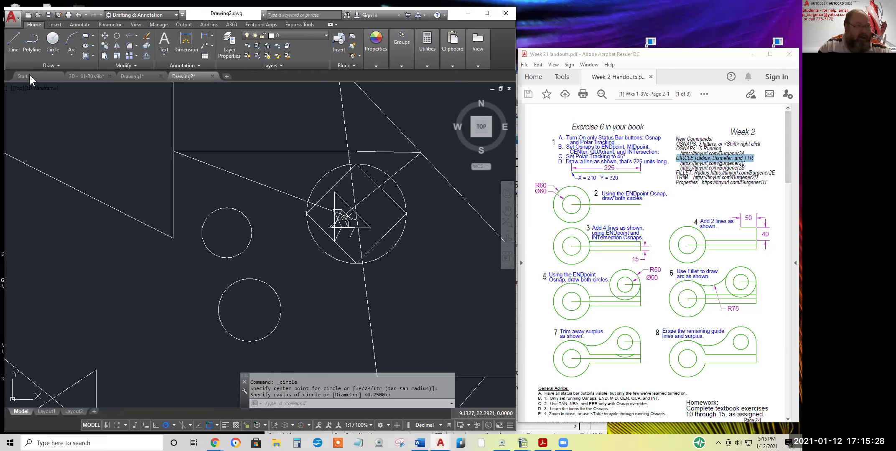
pyautogui.click(13, 41)
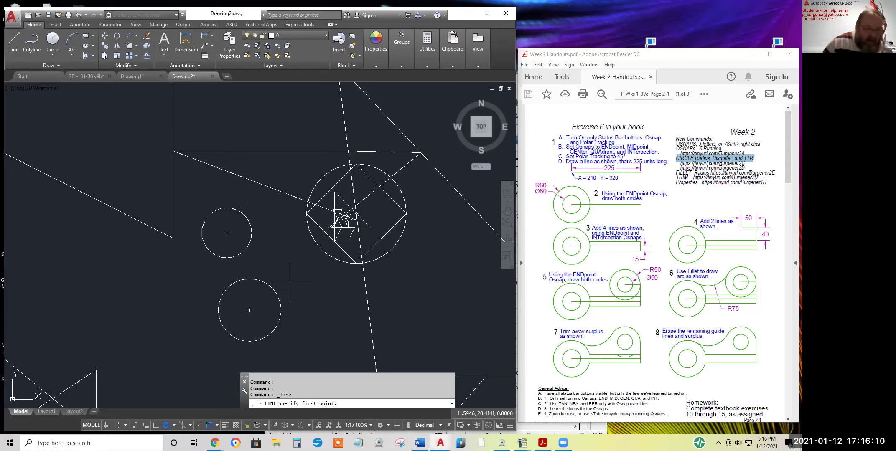
pyautogui.keyDown('shift'); pyautogui.rightClick(289, 258); pyautogui.keyUp('shift')
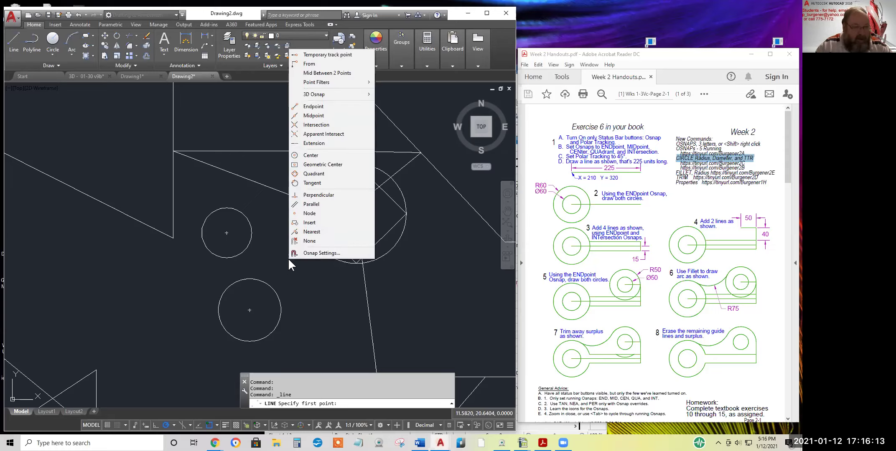
pyautogui.click(309, 183)
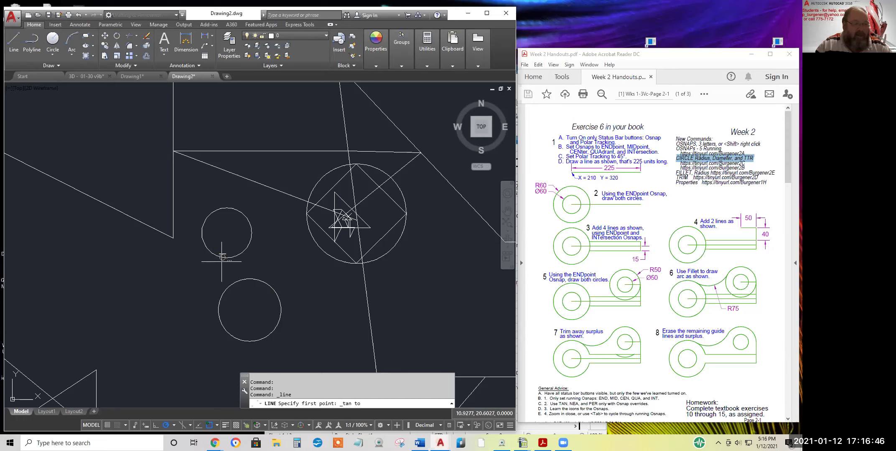
pyautogui.click(250, 224)
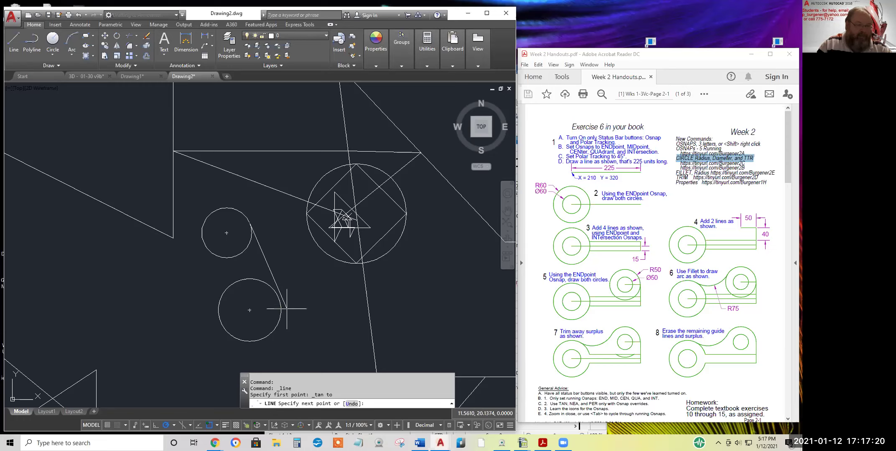
pyautogui.keyDown('shift'); pyautogui.rightClick(295, 280); pyautogui.keyUp('shift')
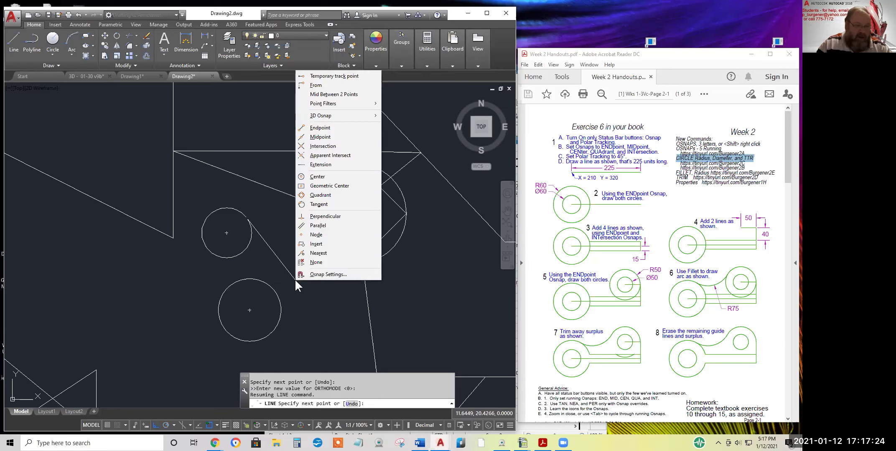
pyautogui.click(315, 203)
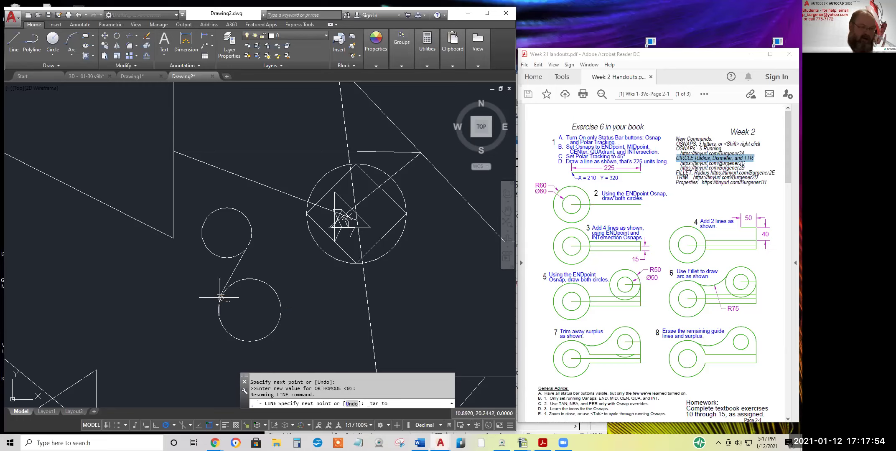
pyautogui.click(278, 298)
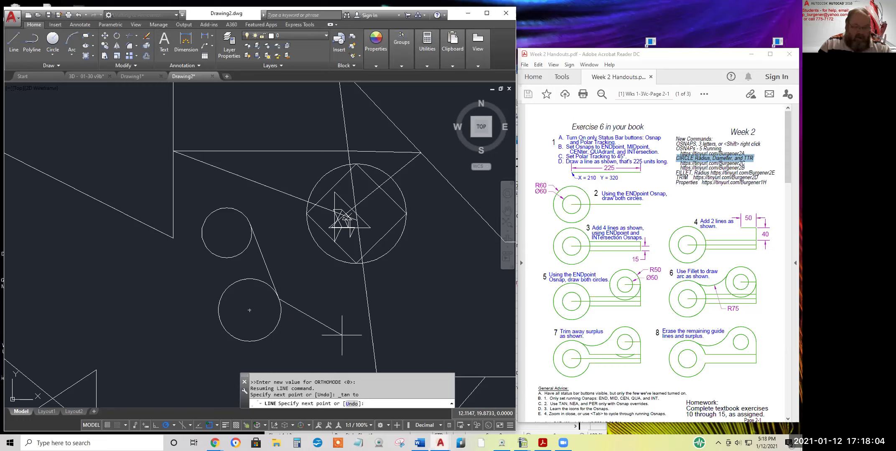
pyautogui.press('Return')
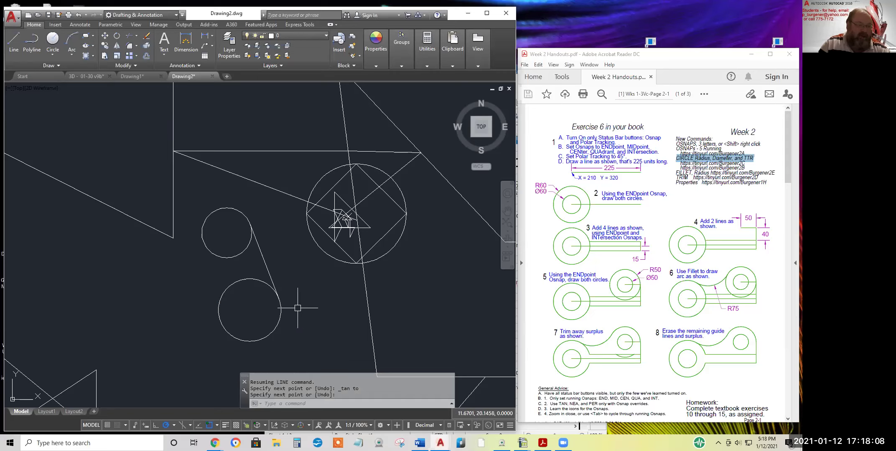
# - Draw a second line joining the left sides of the two small circles, with the Tangent snap override at both ends
pyautogui.press('Return')
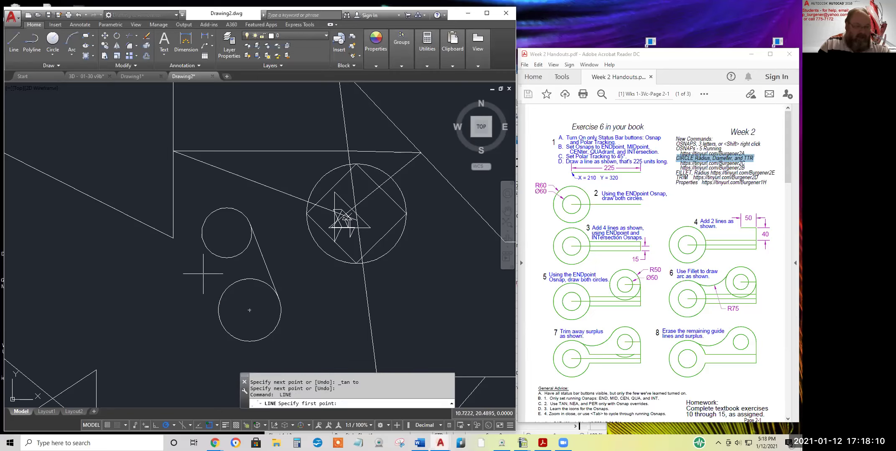
pyautogui.keyDown('shift'); pyautogui.rightClick(203, 274); pyautogui.keyUp('shift')
pyautogui.click(231, 197)
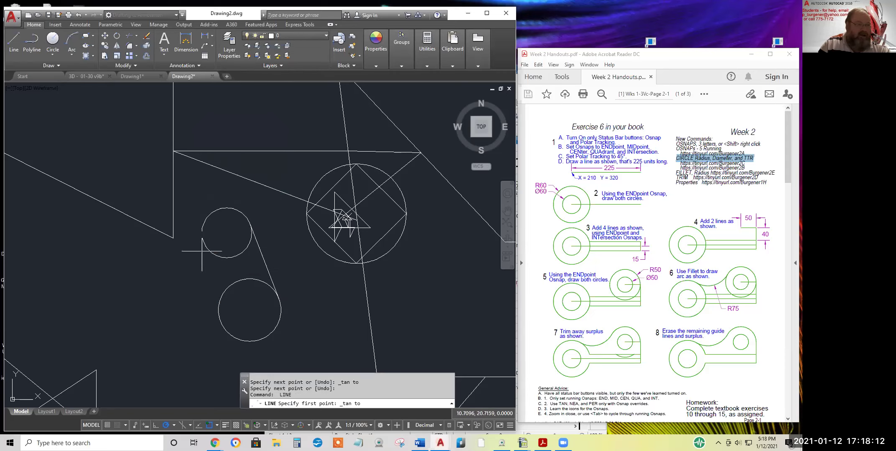
pyautogui.click(203, 250)
pyautogui.keyDown('shift'); pyautogui.rightClick(188, 285); pyautogui.keyUp('shift')
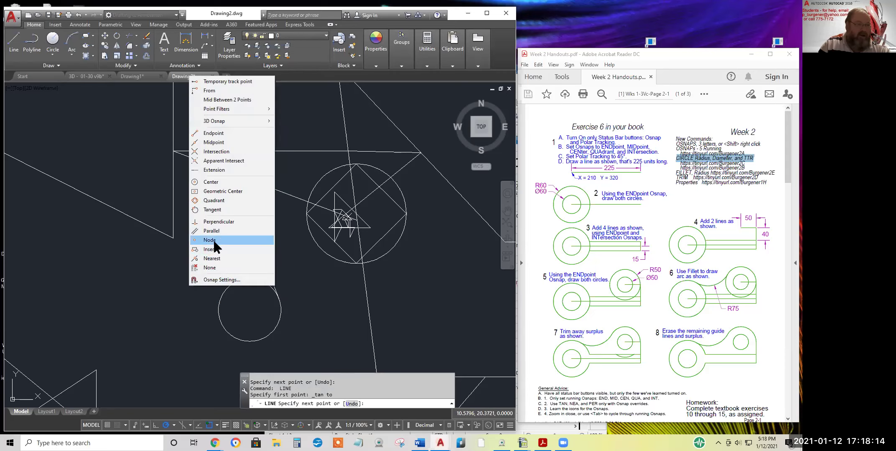
pyautogui.click(213, 210)
pyautogui.click(218, 310)
pyautogui.press('Return')
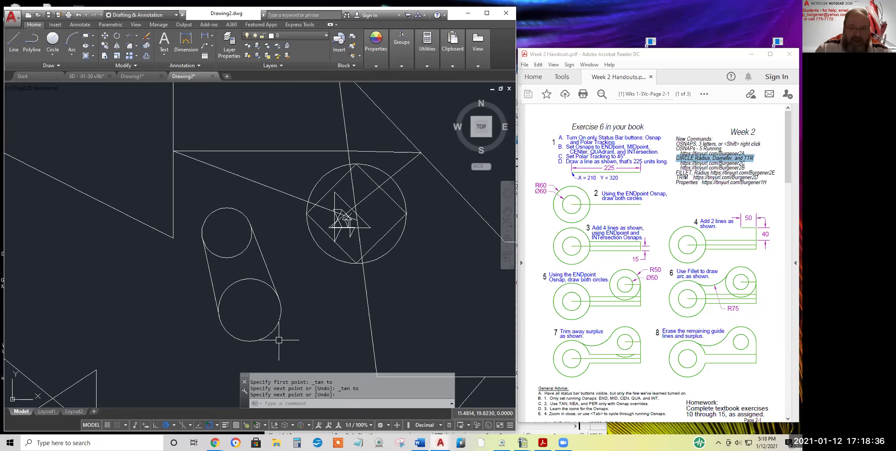
# - Turn off the running object snaps with the whole drawing in view
pyautogui.scroll(-5, 303, 297)
pyautogui.moveTo(301, 332); pyautogui.dragTo(299, 245, button='middle')
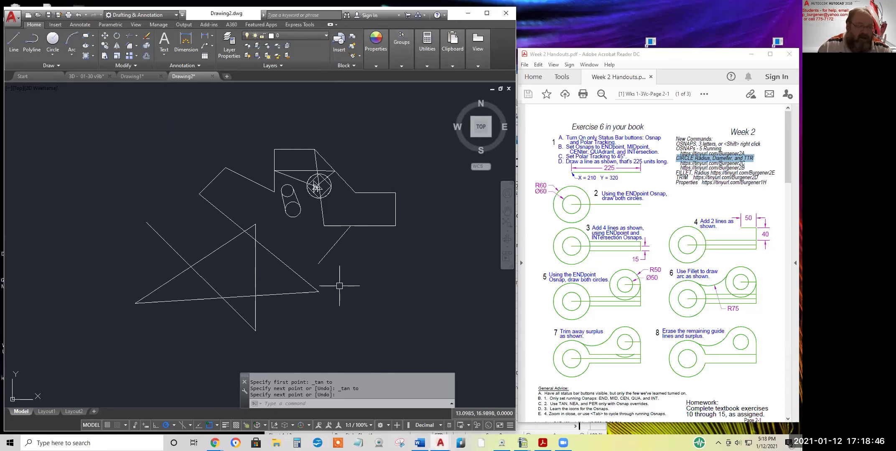
pyautogui.click(210, 426)
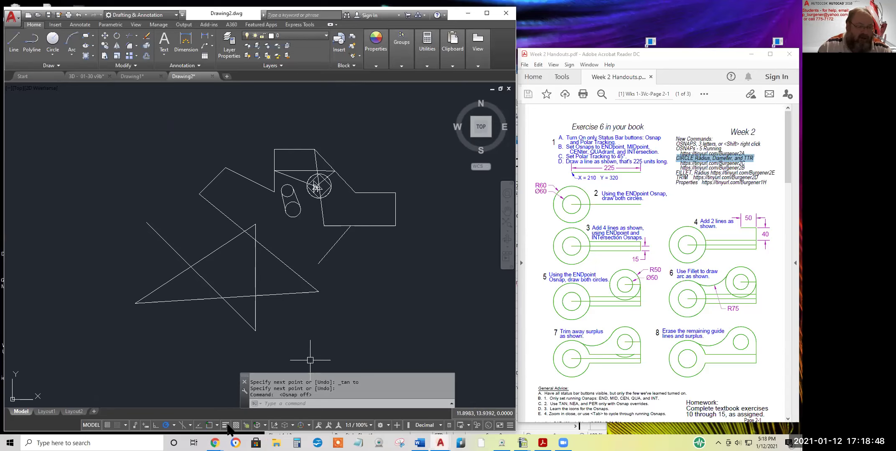
pyautogui.click(208, 426)
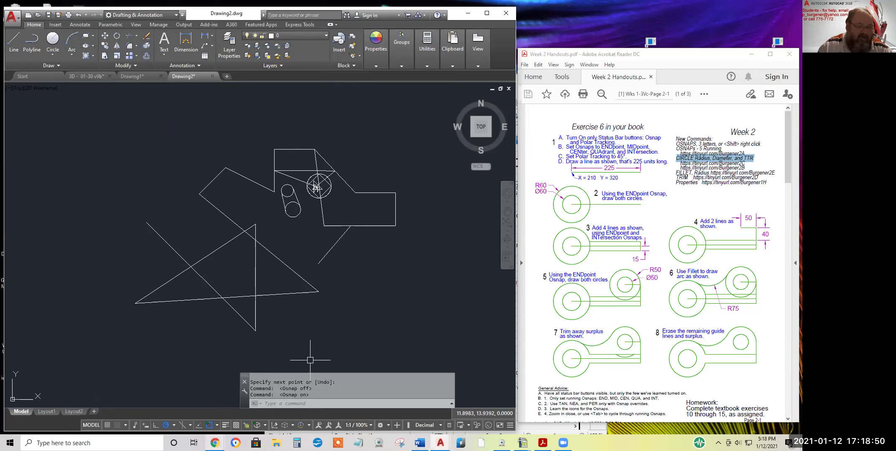
pyautogui.click(210, 426)
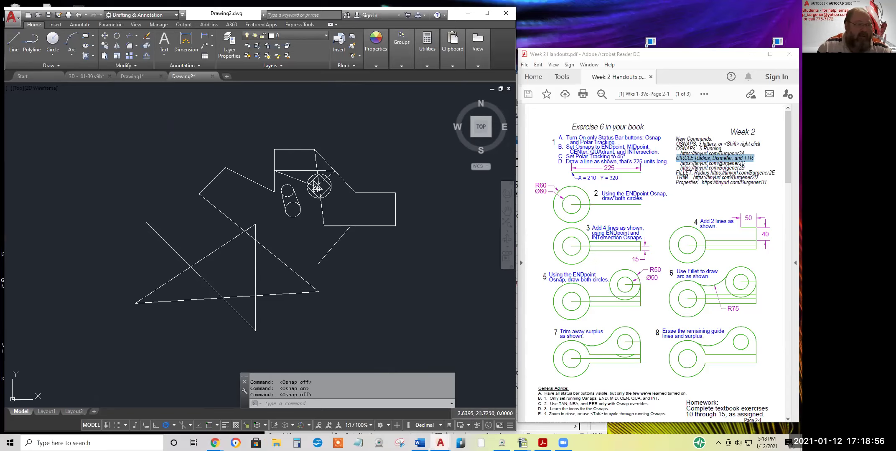
# - Draw a line from the upper outline's far-left corner to the midpoint of the long descending diagonal, using the Endpoint and Midpoint overrides
pyautogui.click(14, 42)
pyautogui.keyDown('shift'); pyautogui.rightClick(107, 158); pyautogui.keyUp('shift')
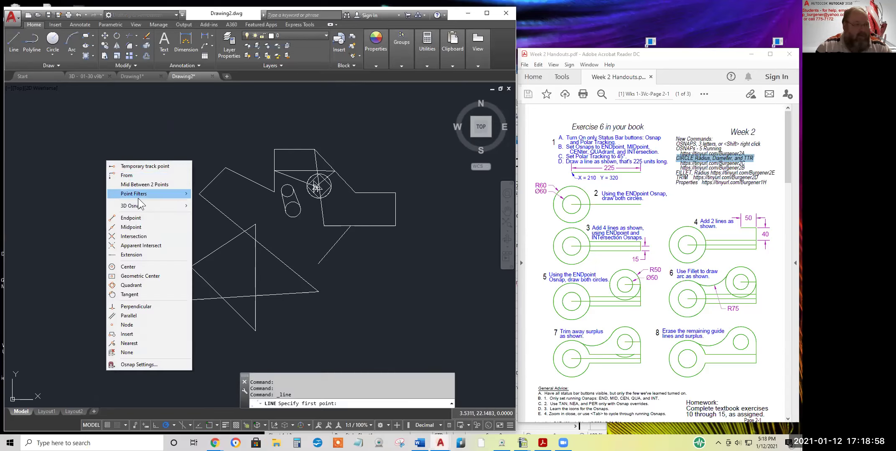
pyautogui.click(138, 218)
pyautogui.click(199, 194)
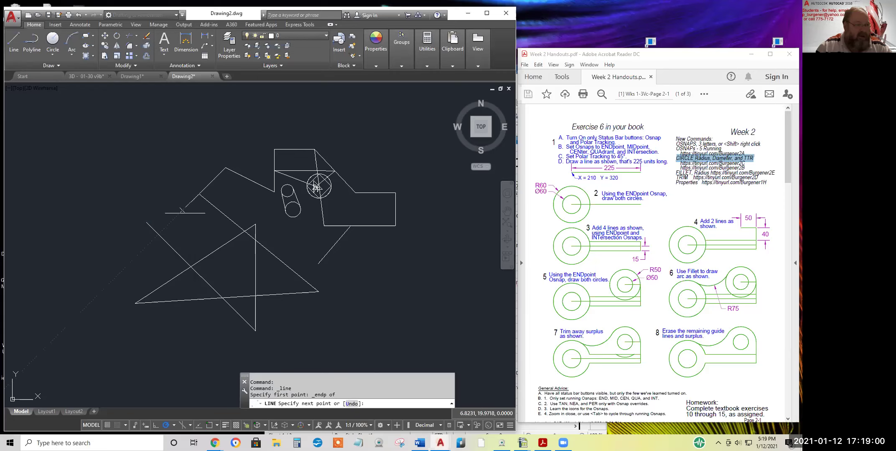
pyautogui.keyDown('shift'); pyautogui.rightClick(161, 204); pyautogui.keyUp('shift')
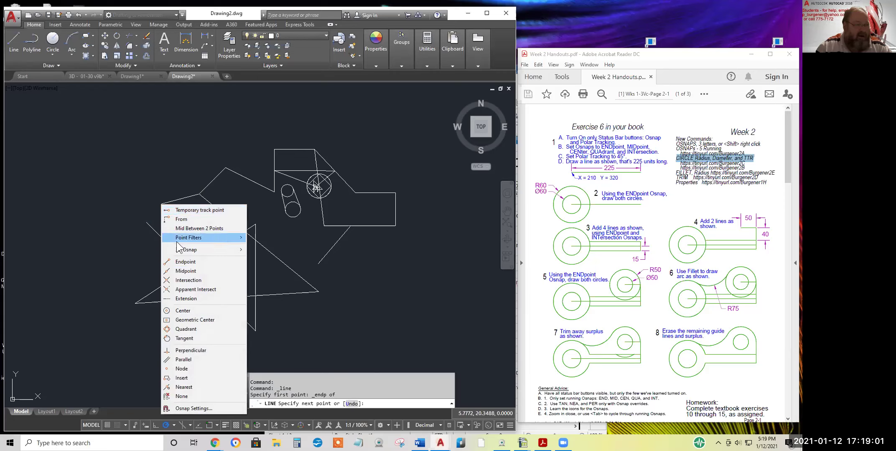
pyautogui.click(185, 271)
pyautogui.click(200, 277)
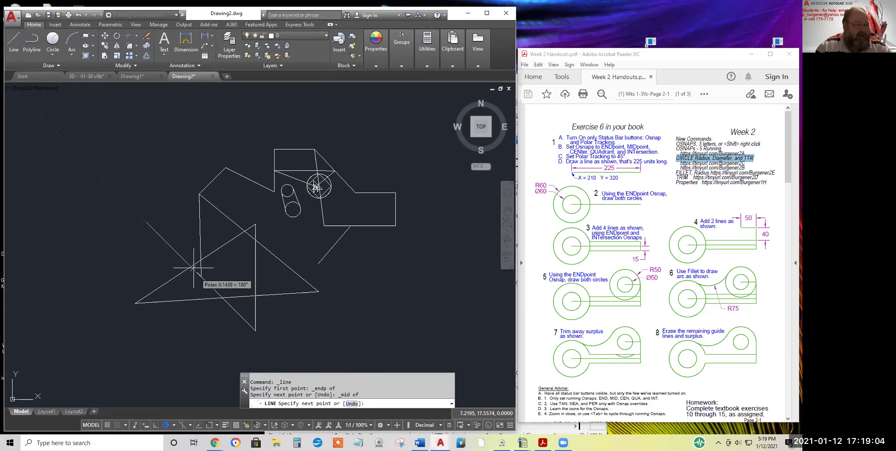
# - Continue the line to the free lower end of the short diagonal below the rectangle, using the Endpoint override
pyautogui.keyDown('shift'); pyautogui.rightClick(173, 216); pyautogui.keyUp('shift')
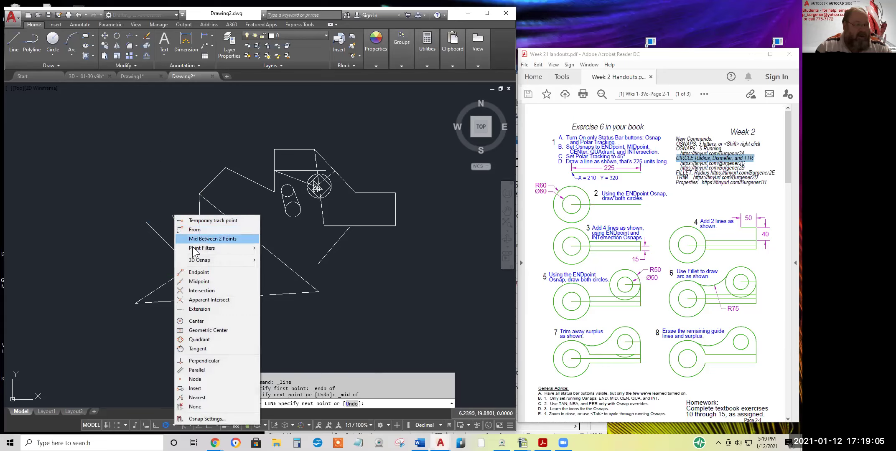
pyautogui.click(201, 272)
pyautogui.click(318, 264)
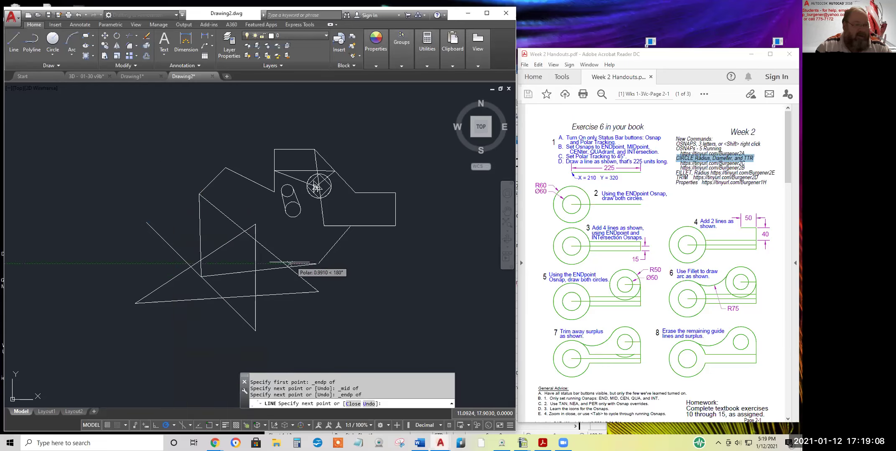
# - Continue the line to the lower small circle's bottom quadrant and on to its center, using the Quadrant and Center overrides
pyautogui.keyDown('shift'); pyautogui.rightClick(282, 238); pyautogui.keyUp('shift')
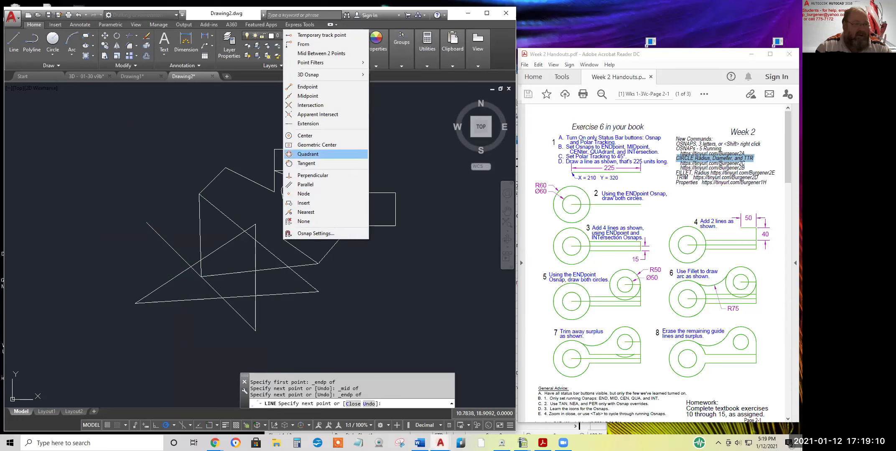
pyautogui.click(308, 154)
pyautogui.scroll(2, 292, 215)
pyautogui.click(293, 216)
pyautogui.keyDown('shift'); pyautogui.rightClick(311, 206); pyautogui.keyUp('shift')
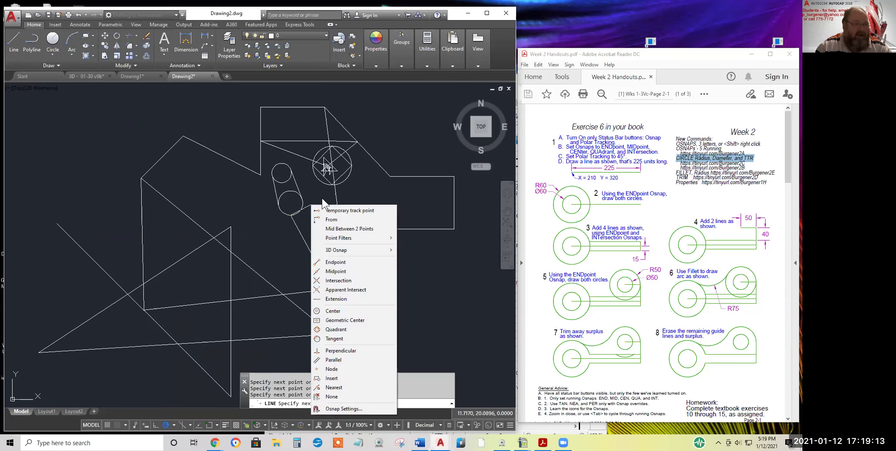
pyautogui.click(333, 311)
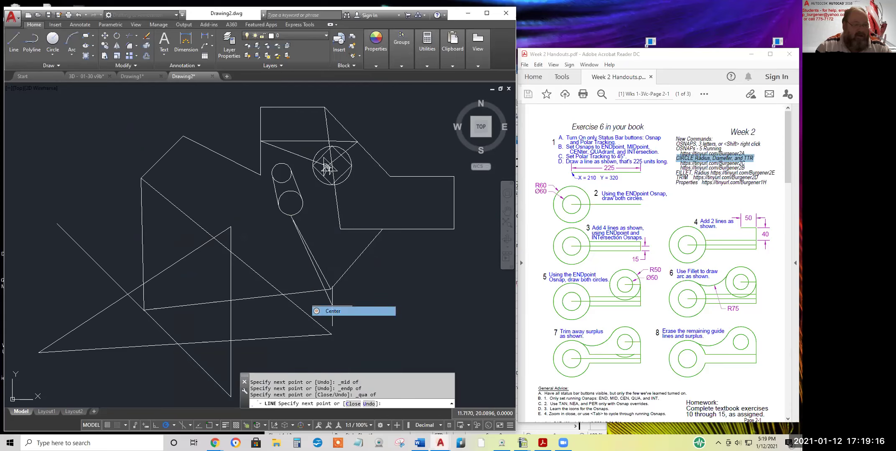
pyautogui.scroll(5, 322, 204)
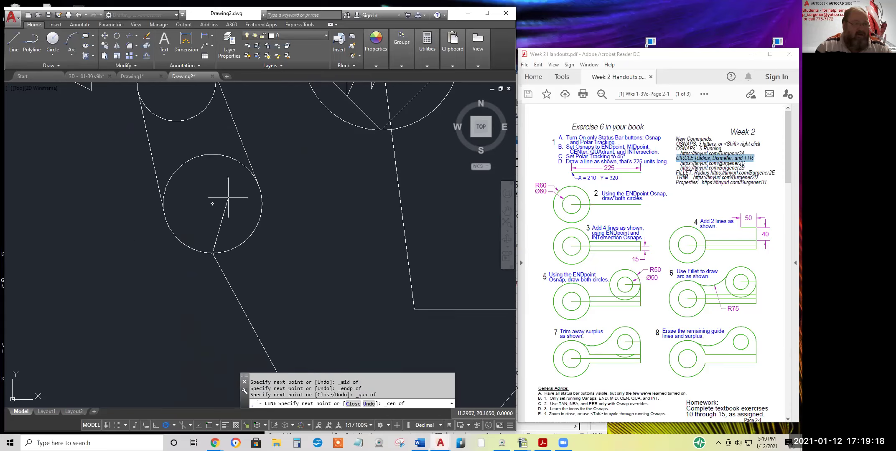
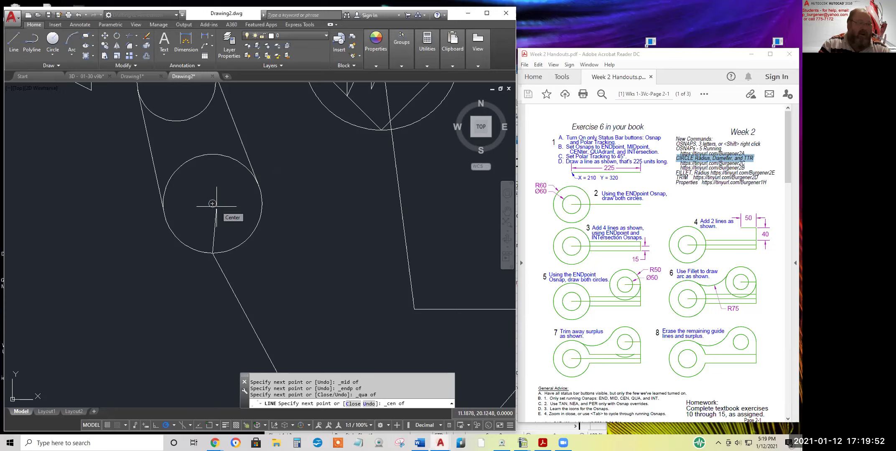
pyautogui.click(212, 204)
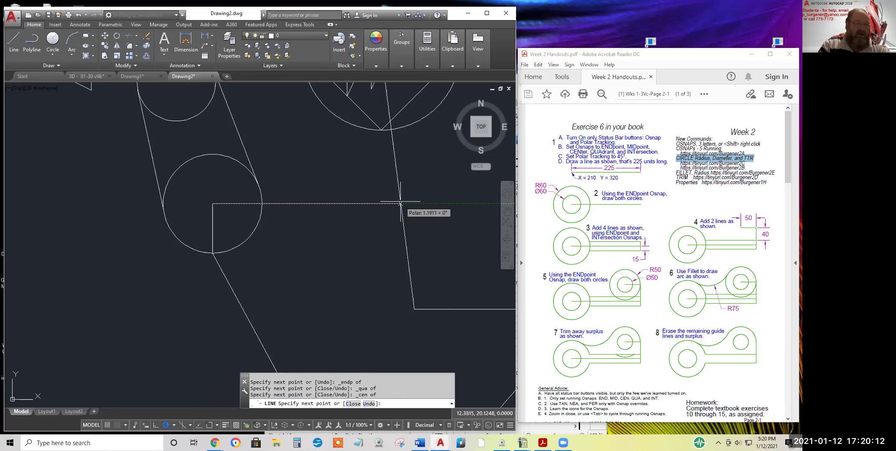
# - Finish the line at the intersection of the large circle and the steep line crossing it, using the Intersection override
pyautogui.keyDown('shift'); pyautogui.rightClick(341, 192); pyautogui.keyUp('shift')
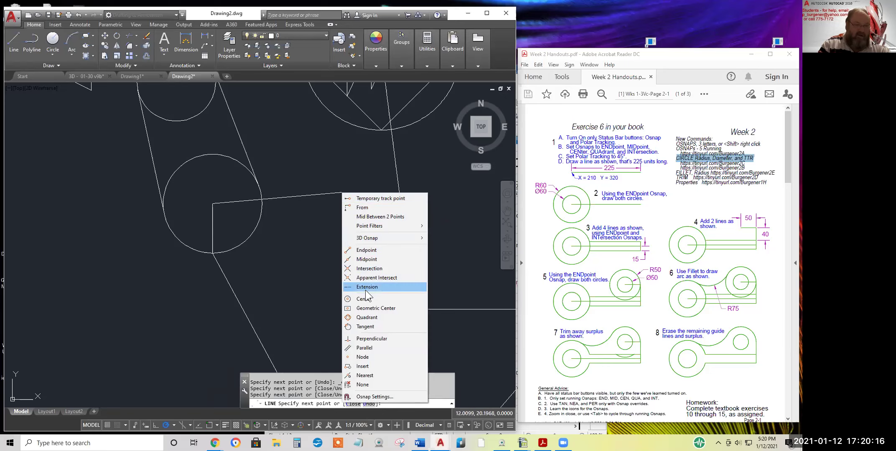
pyautogui.click(368, 268)
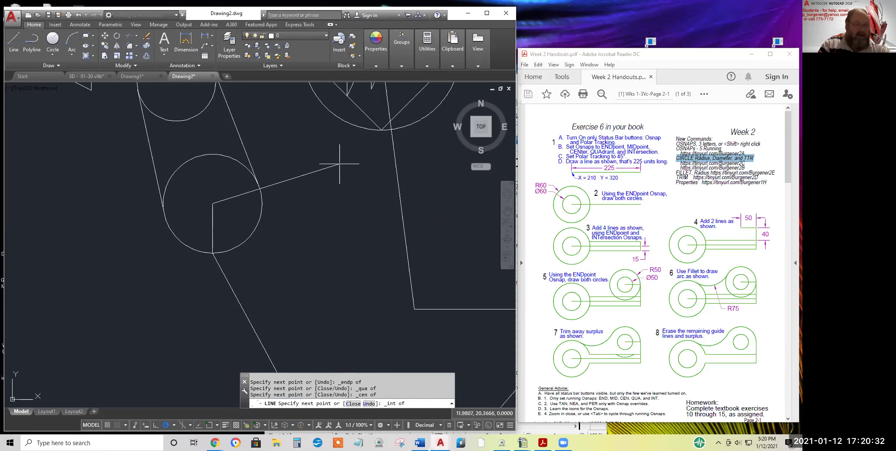
pyautogui.moveTo(294, 139)
pyautogui.mouseDown(button='middle')
pyautogui.moveTo(268, 246)
pyautogui.moveTo(237, 311)
pyautogui.mouseUp(button='middle')
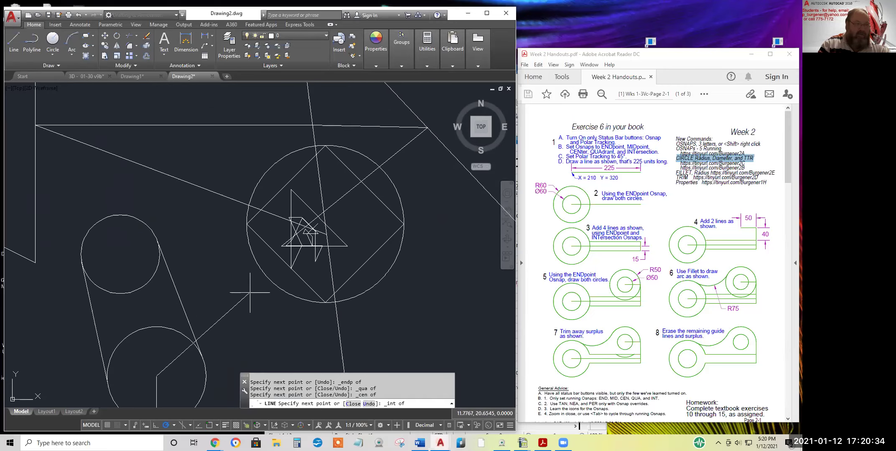
pyautogui.scroll(2, 252, 289)
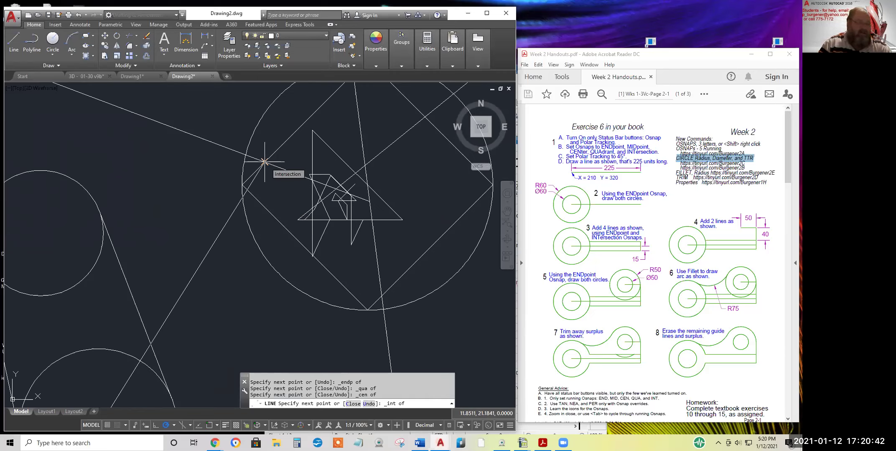
pyautogui.click(173, 424)
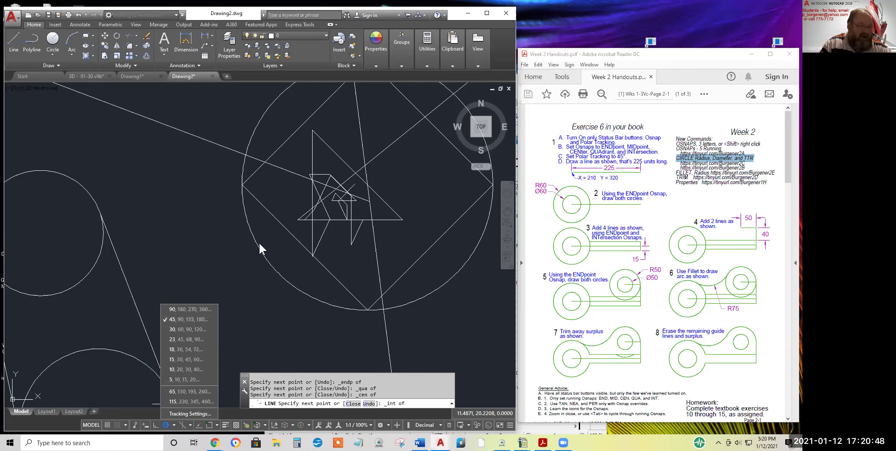
pyautogui.click(249, 261)
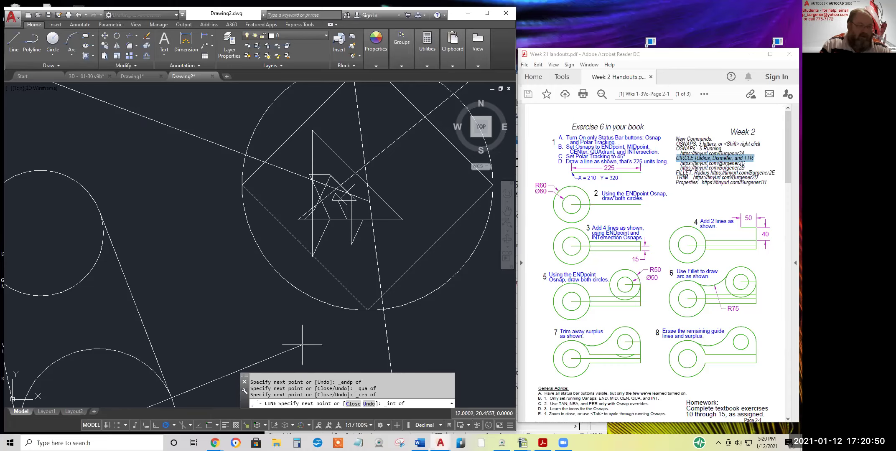
pyautogui.moveTo(335, 364); pyautogui.dragTo(256, 176, button='middle')
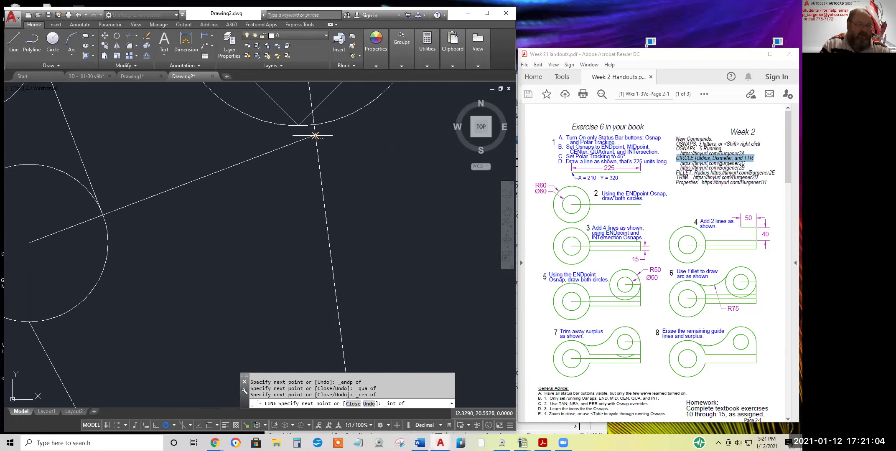
pyautogui.click(314, 124)
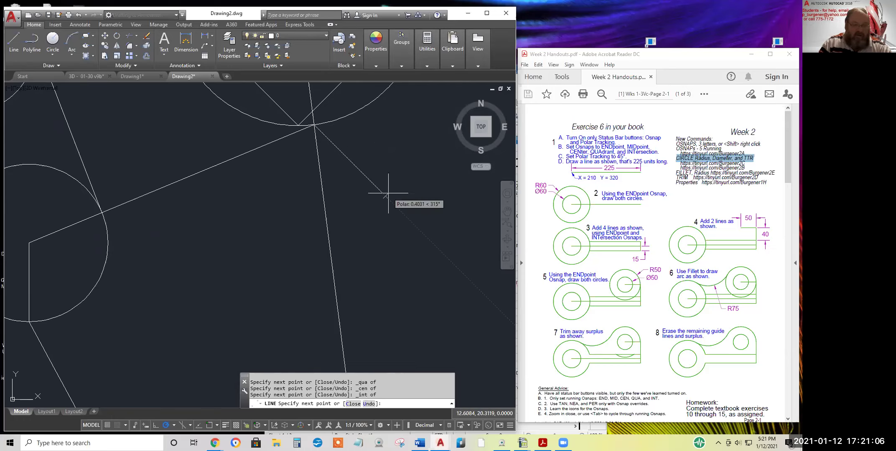
pyautogui.press('Return')
# - Try a line from the lower small circle's center using the cen override, with the int override for its next point
pyautogui.scroll(-3, 374, 241)
pyautogui.scroll(-1, 394, 256)
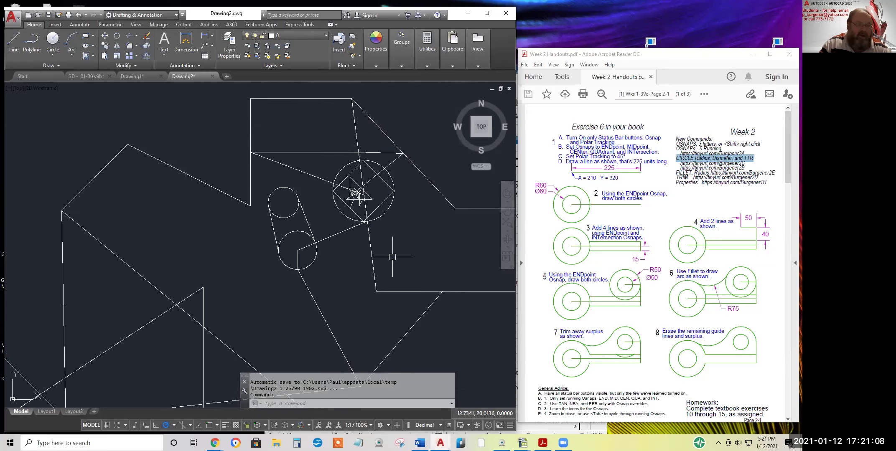
pyautogui.moveTo(402, 256); pyautogui.dragTo(379, 262, button='middle')
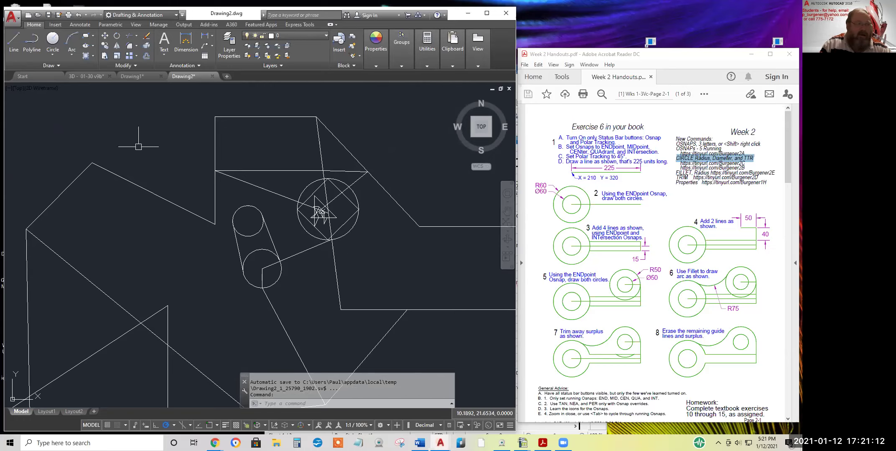
pyautogui.click(14, 42)
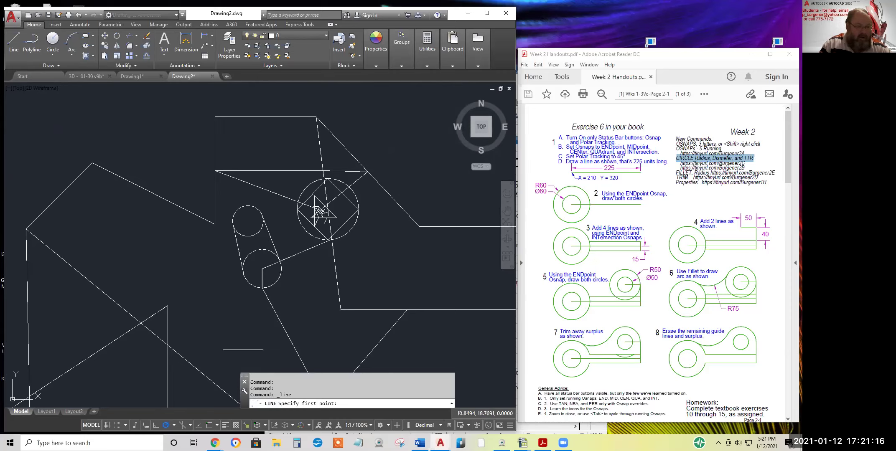
pyautogui.write('cen')
pyautogui.press('Return')
pyautogui.click(274, 287)
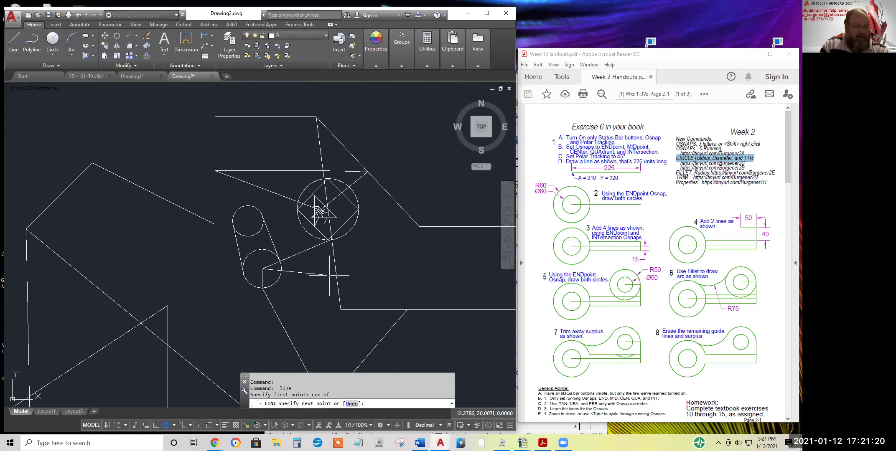
pyautogui.write('i')
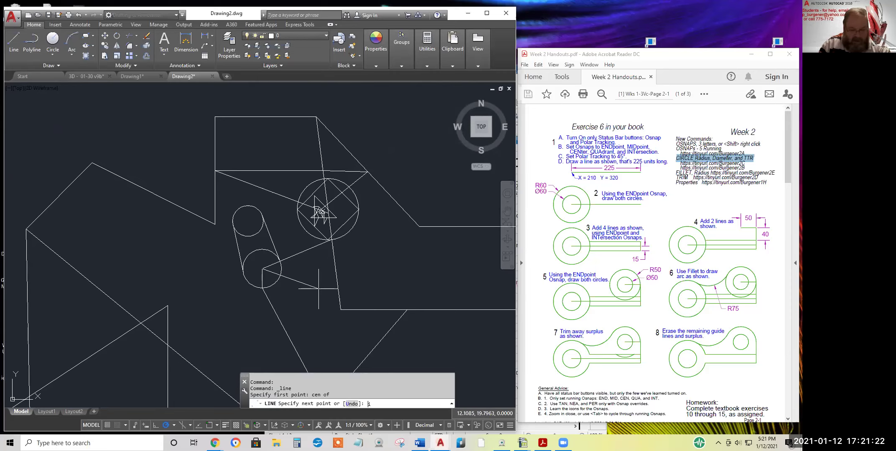
pyautogui.write('nt')
pyautogui.press('Return')
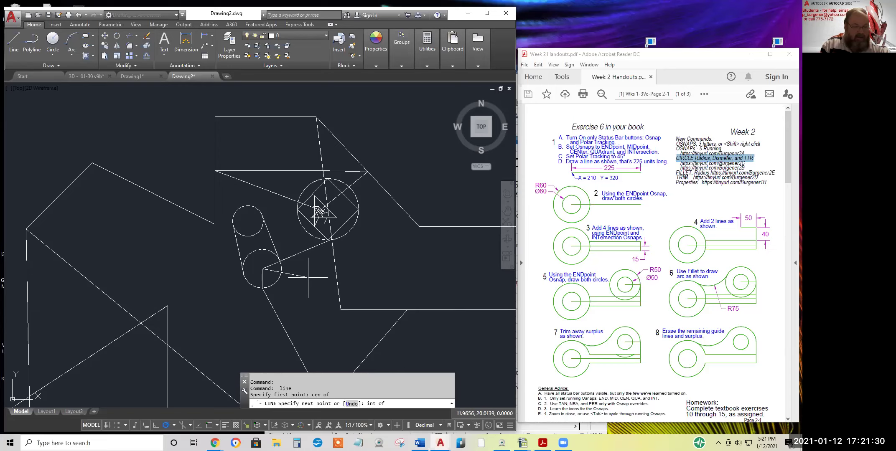
pyautogui.press('Escape')
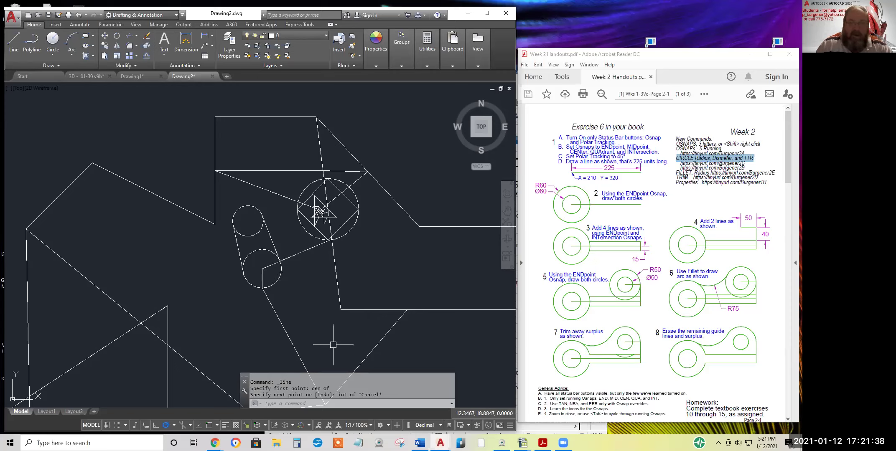
# - Draw a Tan, Tan, Radius circle of radius 2, tangent to the open rectangle's top edge and the diagonal line meeting it
pyautogui.scroll(-4, 330, 291)
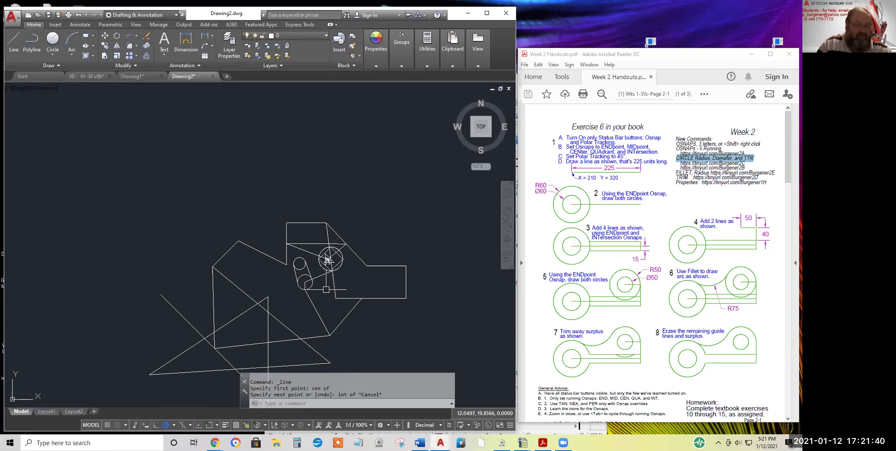
pyautogui.click(654, 294)
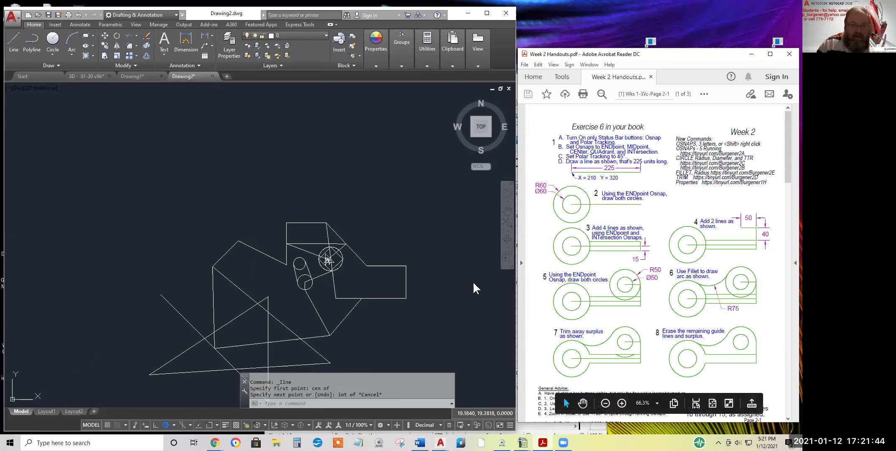
pyautogui.scroll(2, 370, 259)
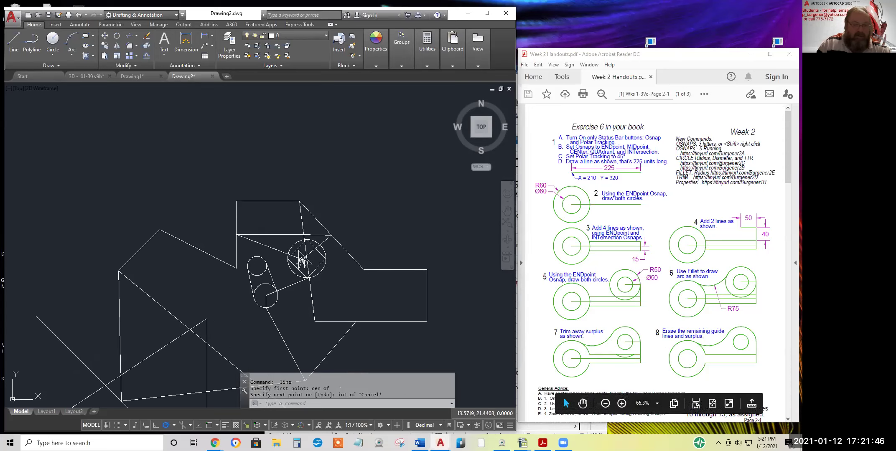
pyautogui.moveTo(369, 260); pyautogui.dragTo(302, 243, button='middle')
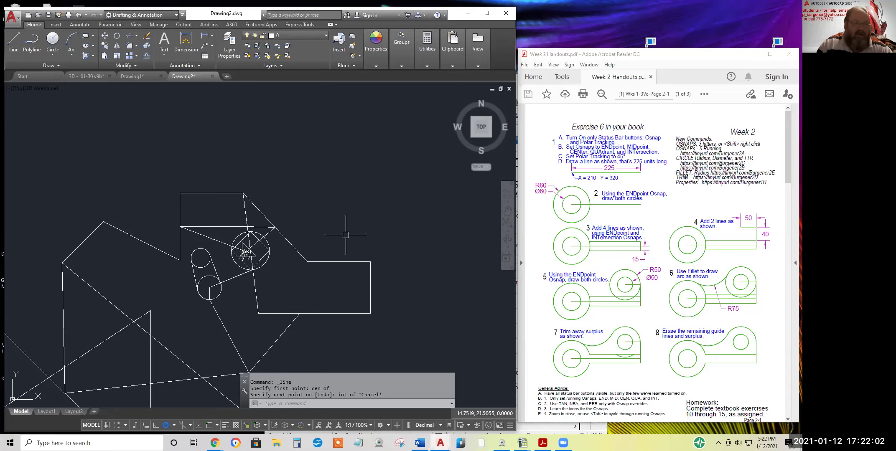
pyautogui.click(54, 49)
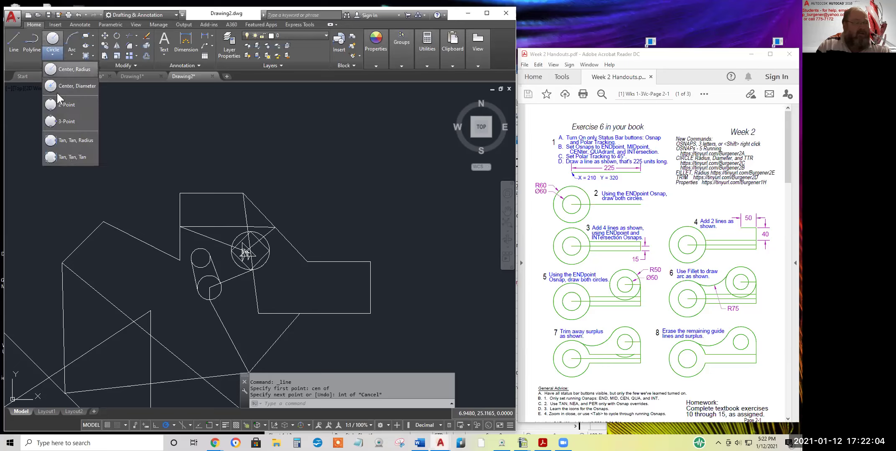
pyautogui.click(70, 140)
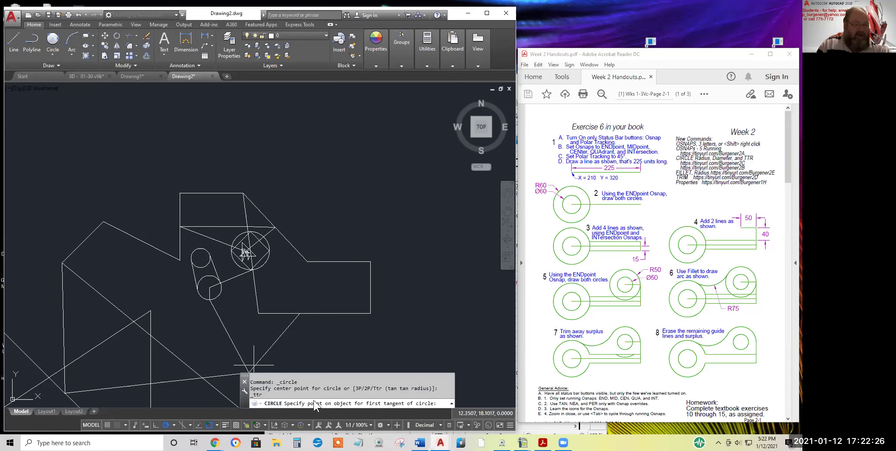
pyautogui.click(330, 261)
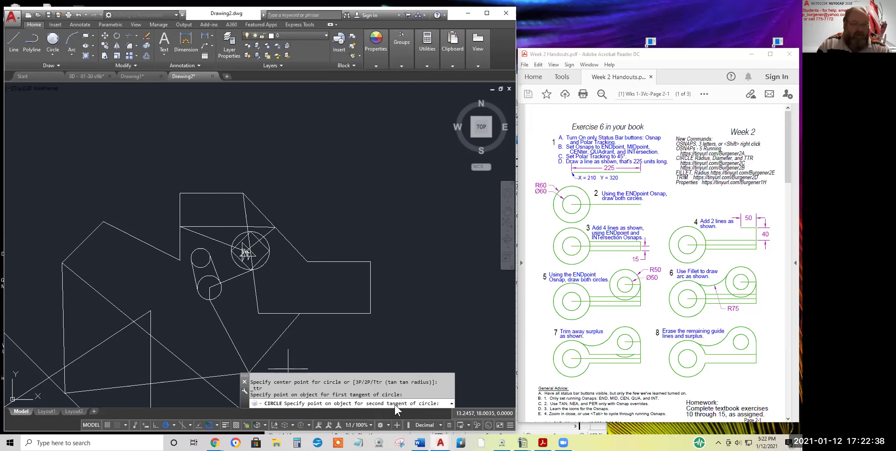
pyautogui.click(289, 241)
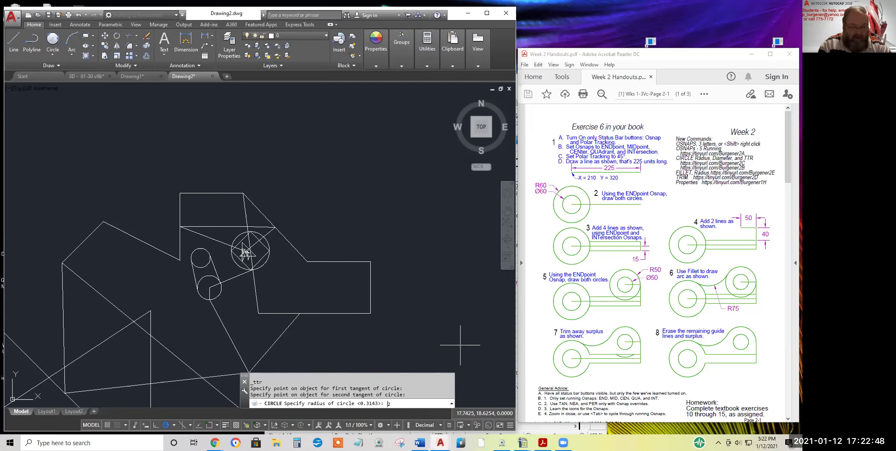
pyautogui.press('Return')
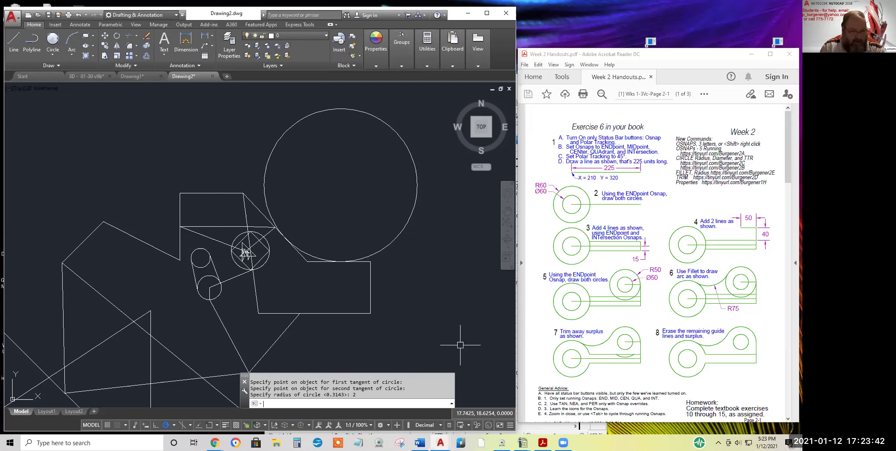
# - Turn on running object snap and highlight "Exercise 6 in" and the FILLET command in the Week 2 handout
pyautogui.click(209, 426)
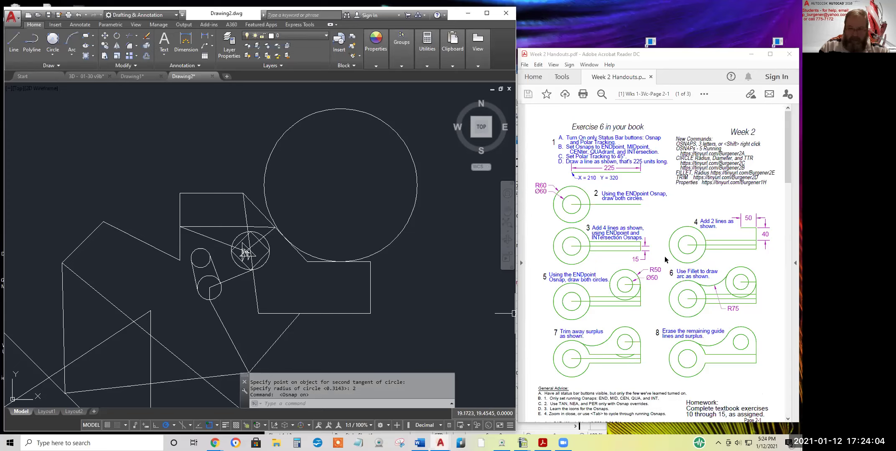
pyautogui.moveTo(611, 128); pyautogui.dragTo(579, 128)
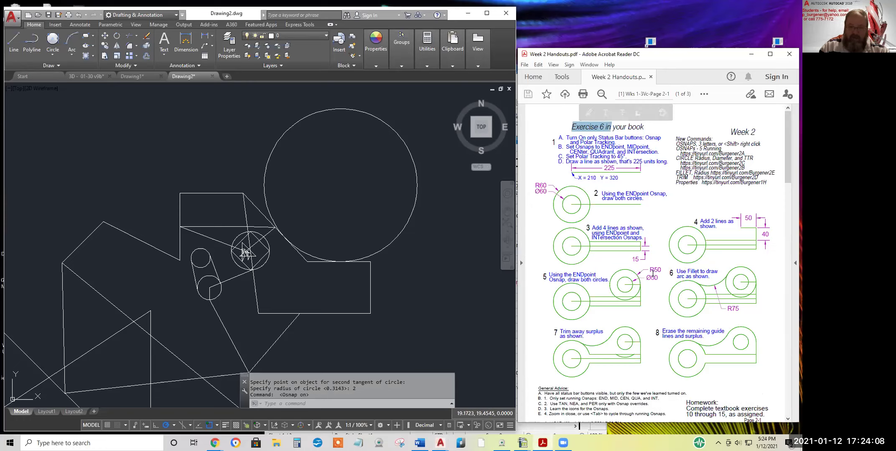
pyautogui.moveTo(675, 173); pyautogui.dragTo(693, 172)
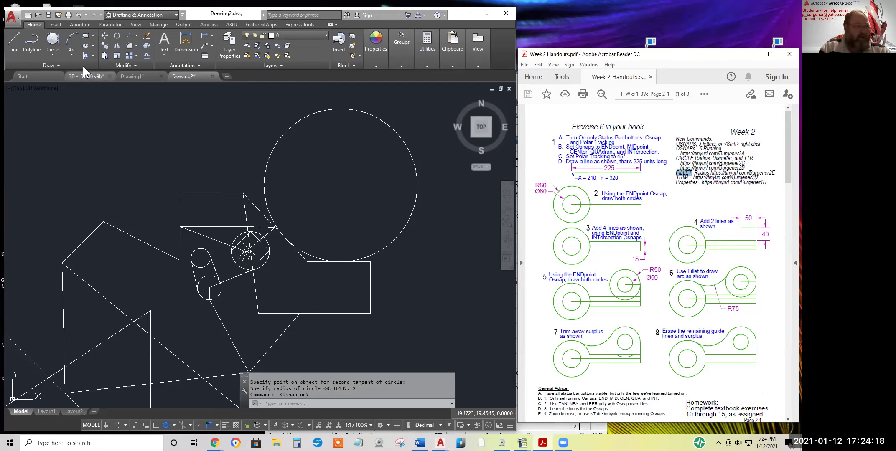
pyautogui.click(72, 53)
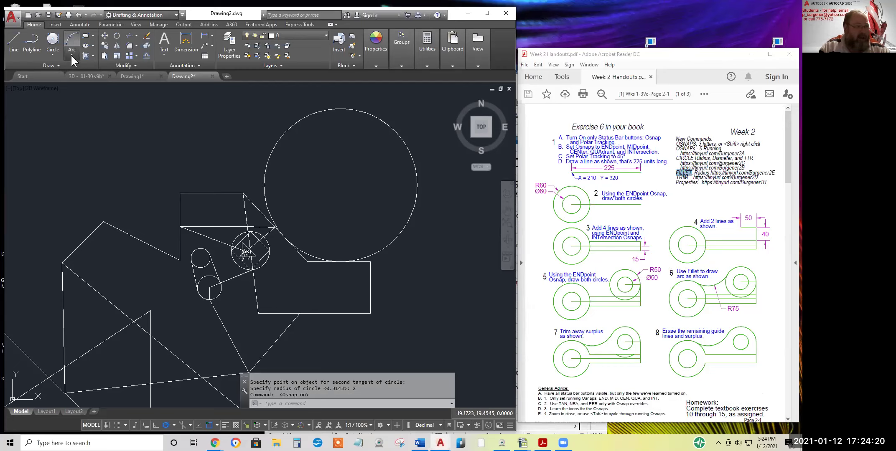
pyautogui.click(72, 56)
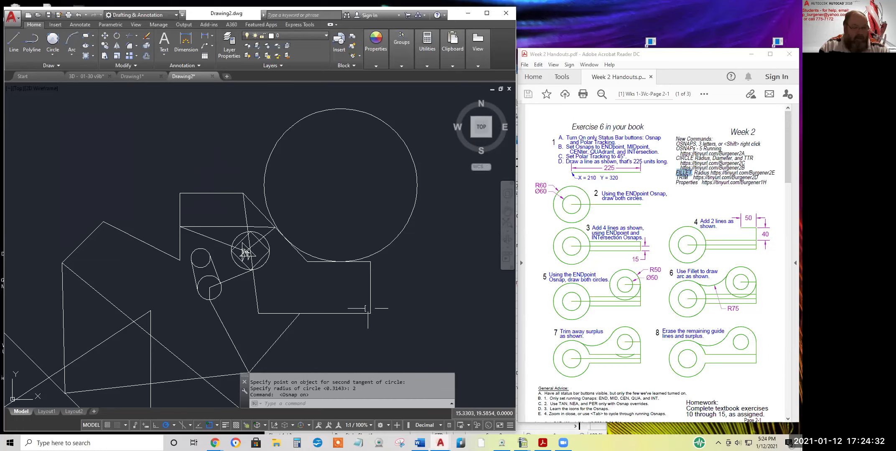
# - Fillet the lower-right corner of the rectangle below the large circle with a radius of .25
pyautogui.click(137, 45)
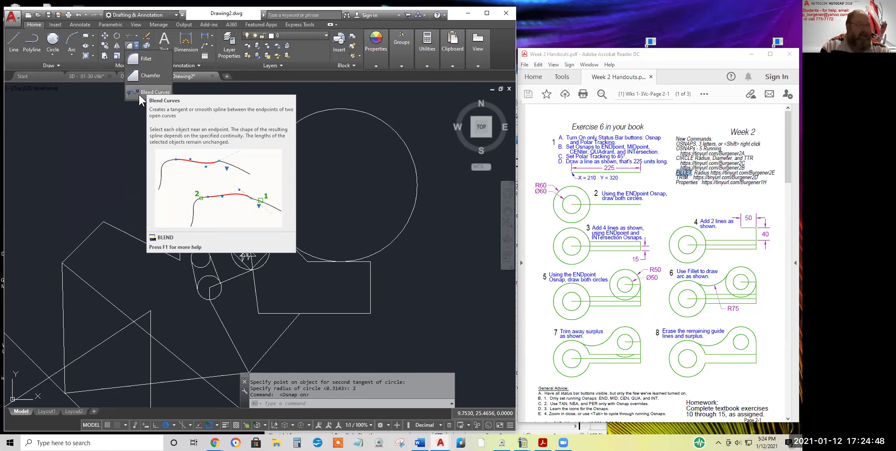
pyautogui.click(131, 49)
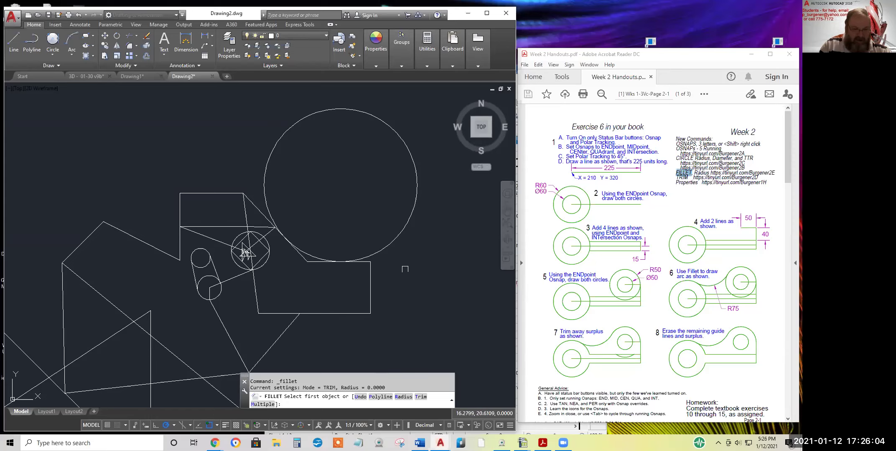
pyautogui.rightClick(426, 272)
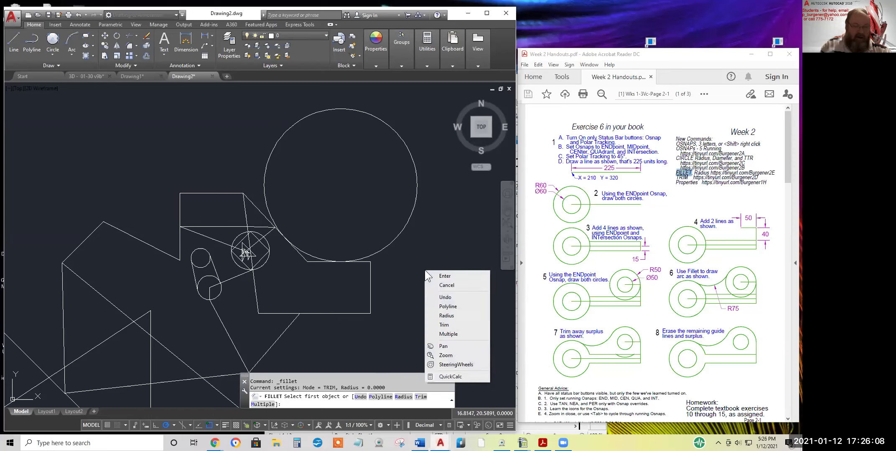
pyautogui.click(447, 316)
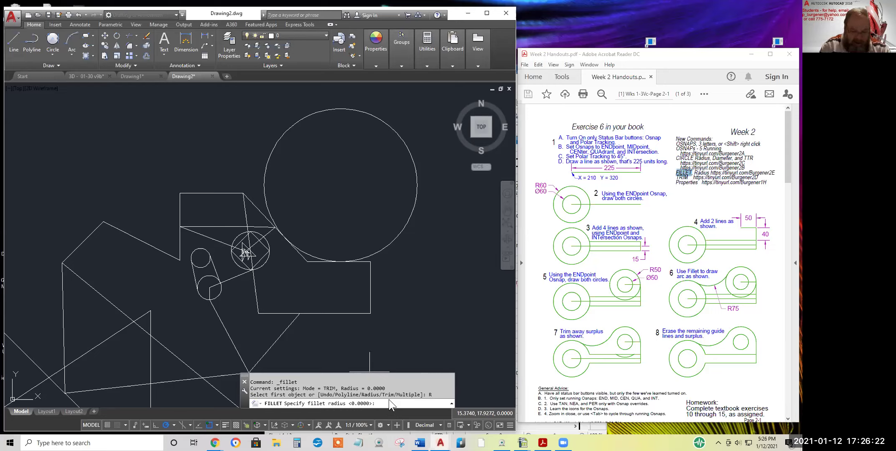
pyautogui.write('25')
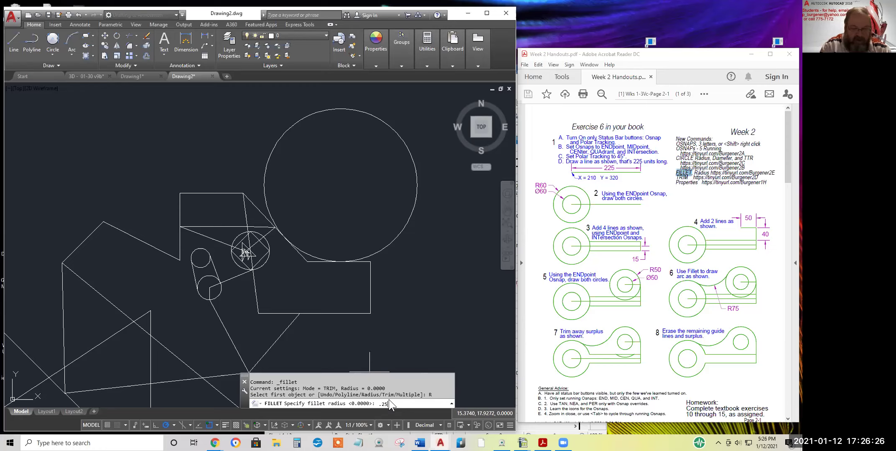
pyautogui.press('Return')
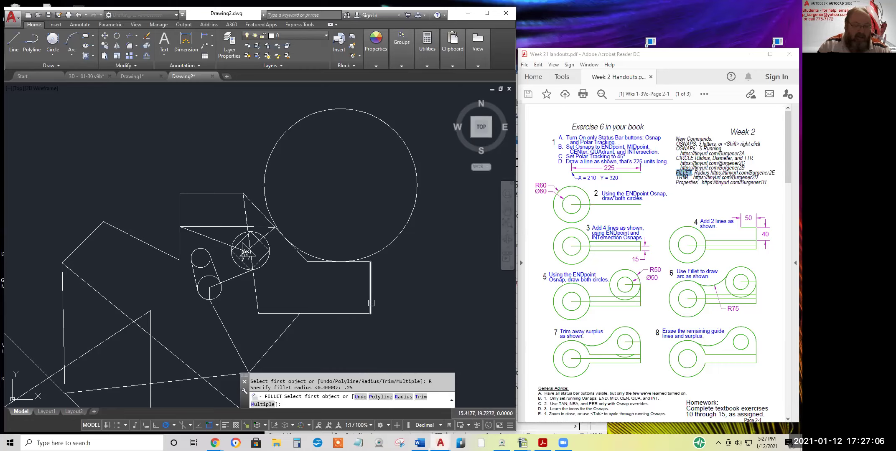
pyautogui.click(371, 304)
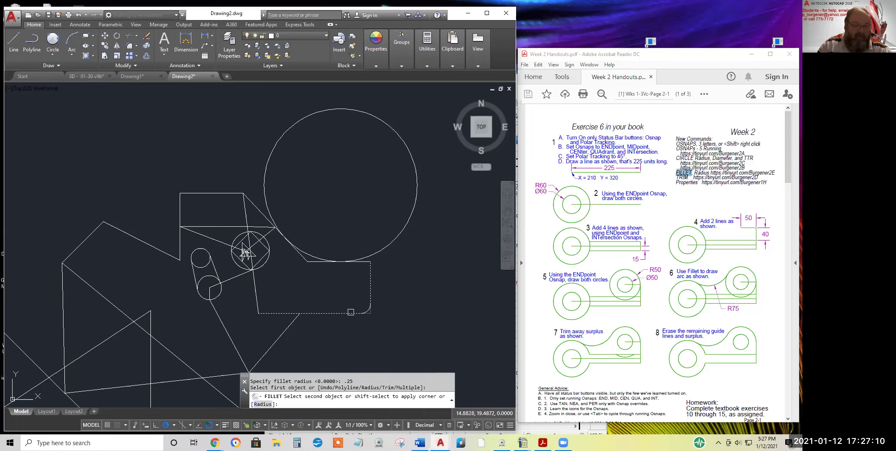
pyautogui.click(352, 313)
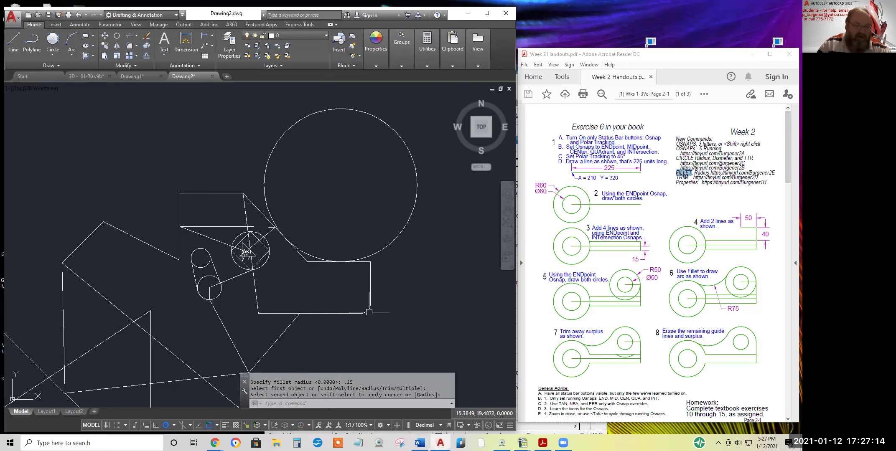
pyautogui.scroll(5, 366, 313)
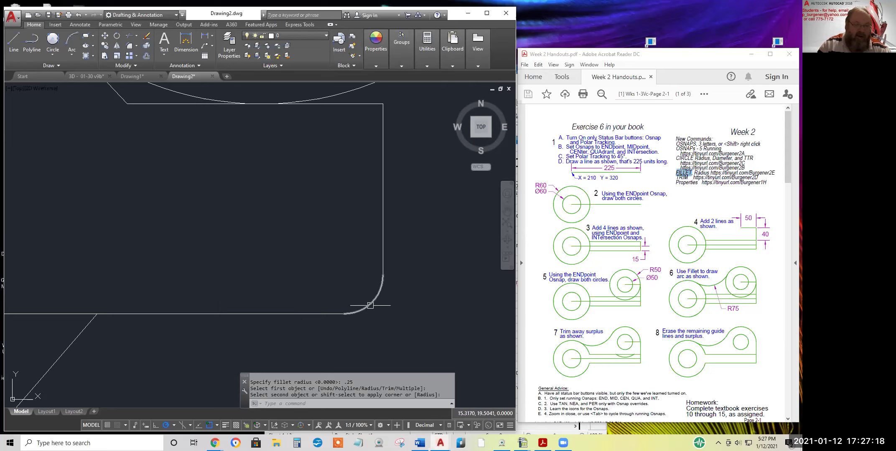
pyautogui.scroll(-2, 395, 333)
pyautogui.scroll(-3, 395, 333)
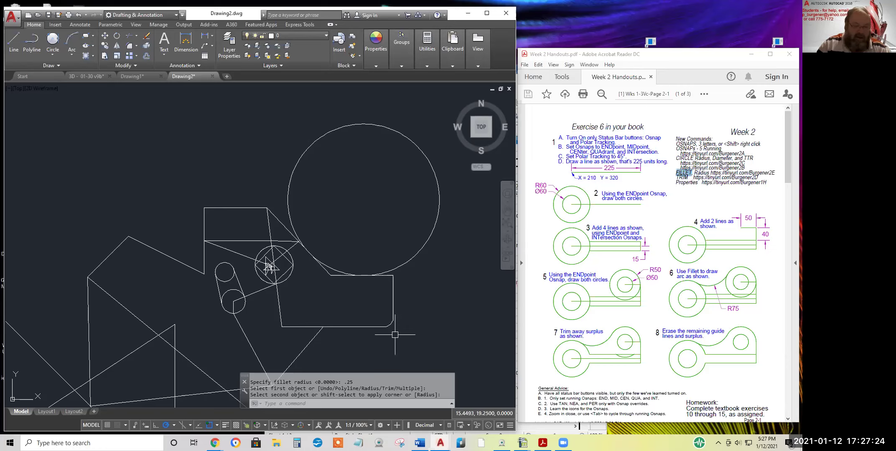
# - Fillet the peak where the two sloping lines meet, left of the small circles, with a radius of 1
pyautogui.press('Return')
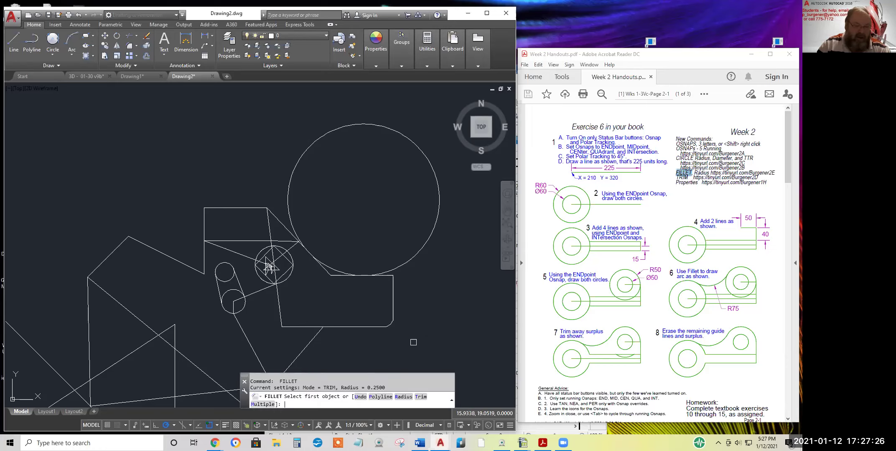
pyautogui.click(404, 397)
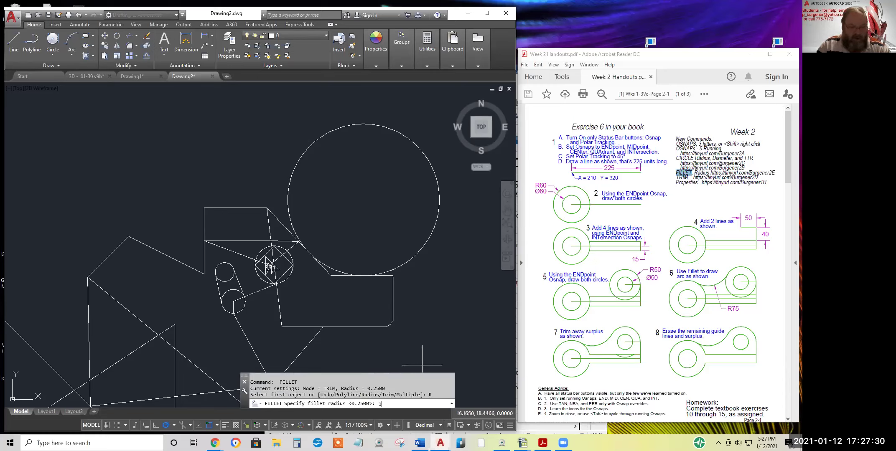
pyautogui.write('1')
pyautogui.press('Return')
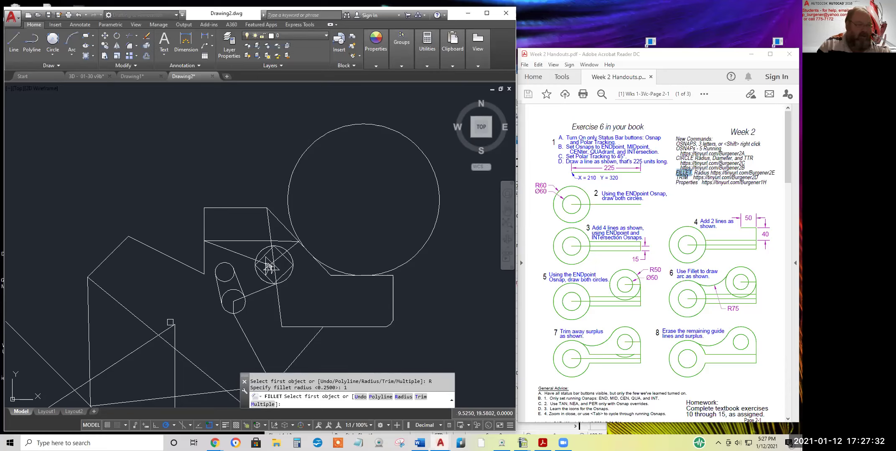
pyautogui.click(146, 248)
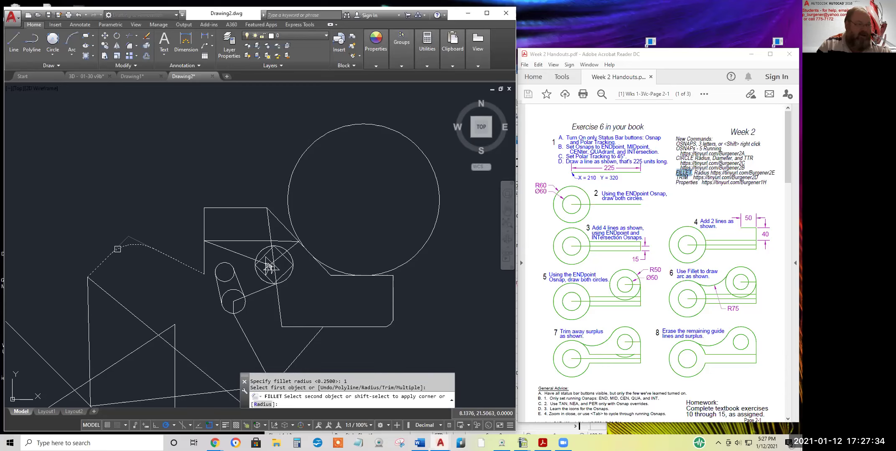
pyautogui.click(116, 249)
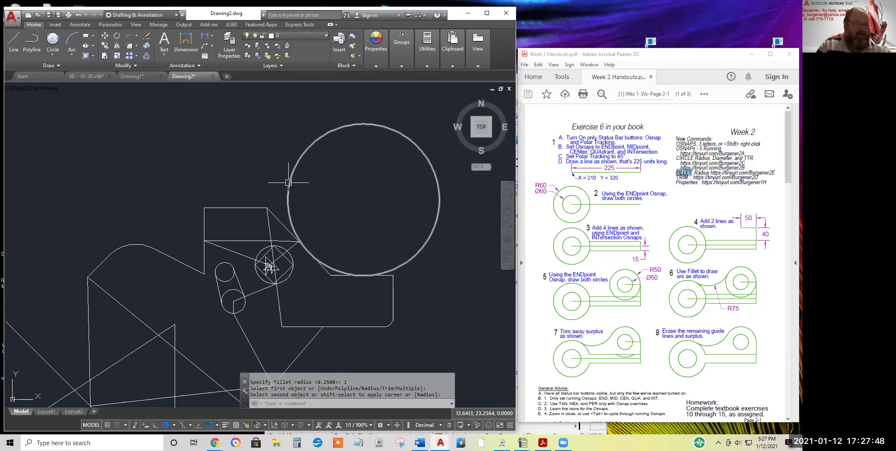
# - Fillet the rectangle's upper horizontal line to the large circle with a radius of 0.5
pyautogui.press('Escape')
pyautogui.press('Return')
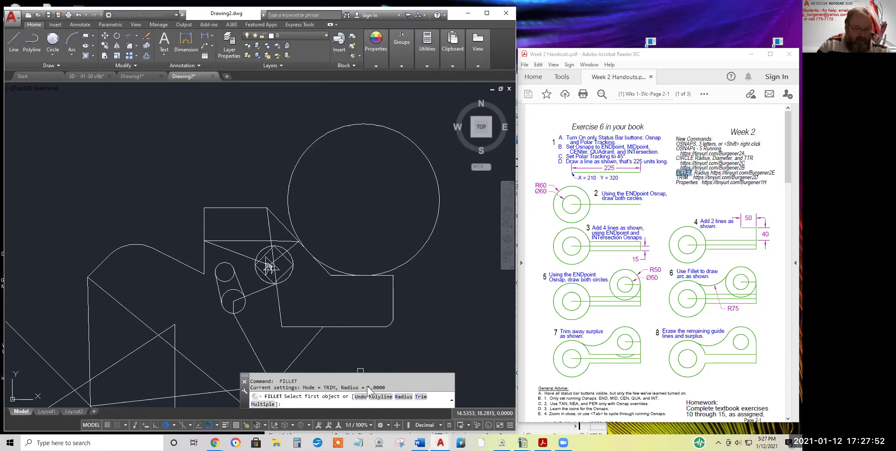
pyautogui.click(404, 397)
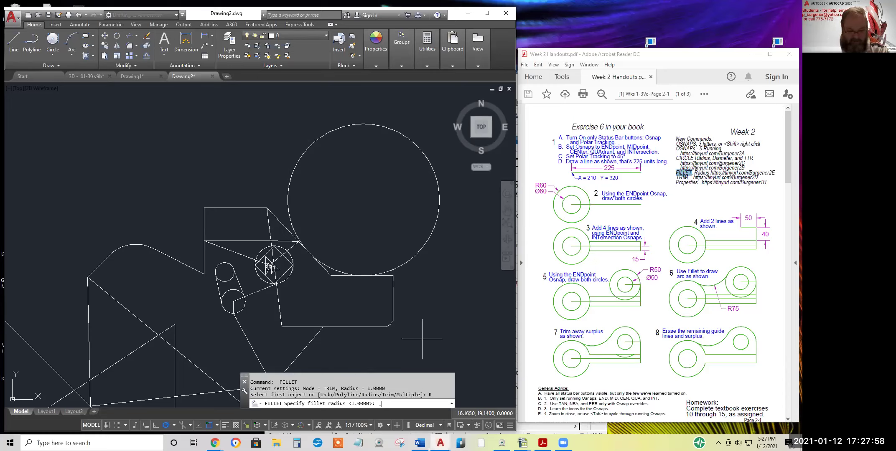
pyautogui.write('.5')
pyautogui.press('Return')
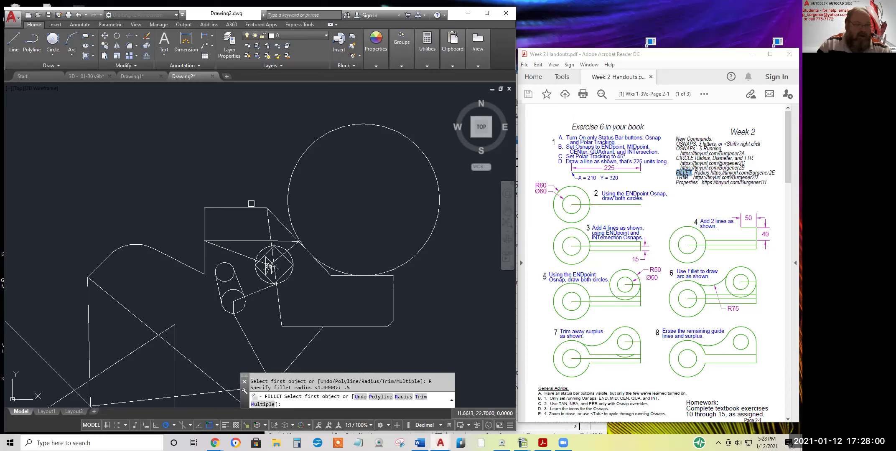
pyautogui.click(255, 209)
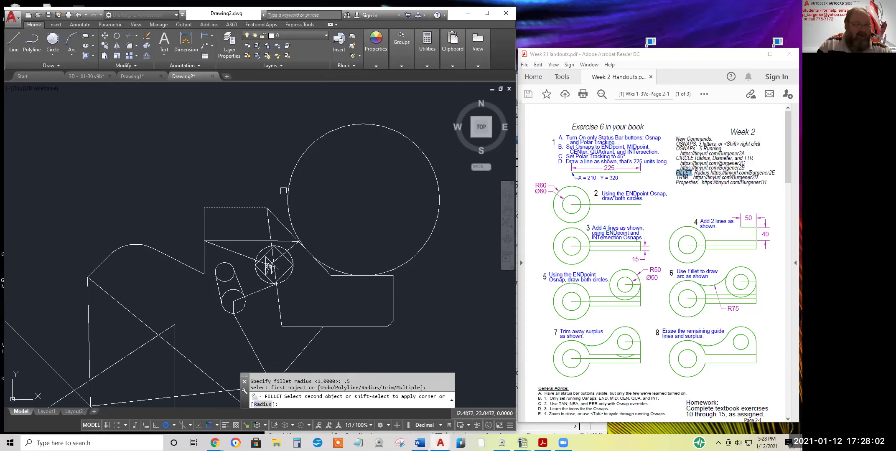
pyautogui.click(288, 193)
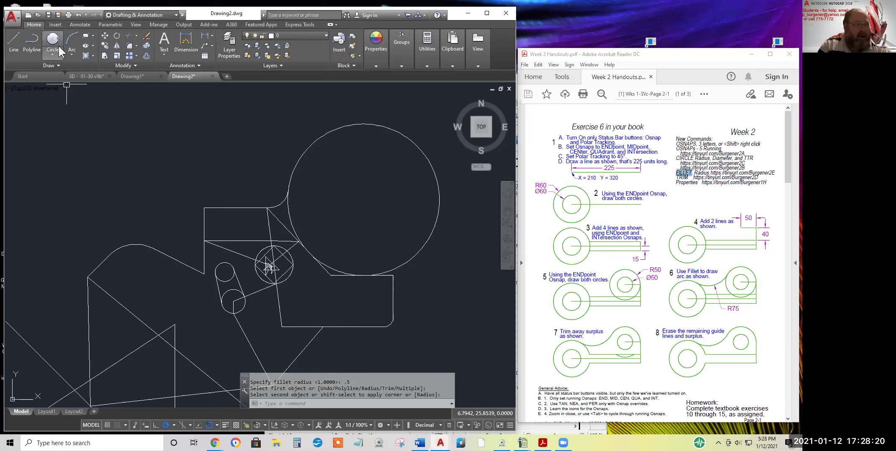
# - Draw two overlapping circles in the empty space above the left-hand outline, with radii of about 0.47 and 0.78
pyautogui.click(53, 55)
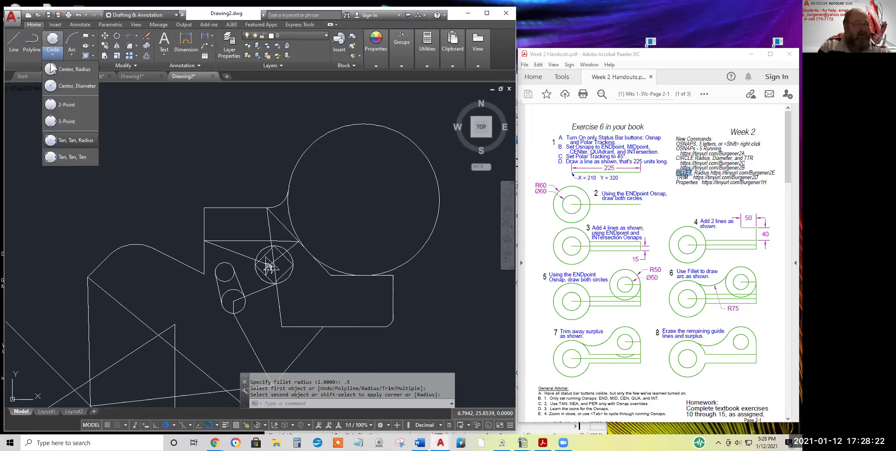
pyautogui.click(66, 70)
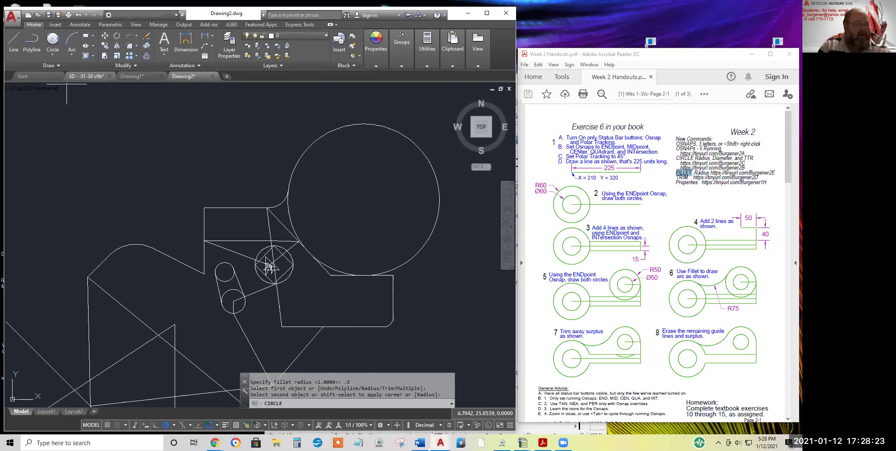
pyautogui.click(119, 185)
pyautogui.click(131, 196)
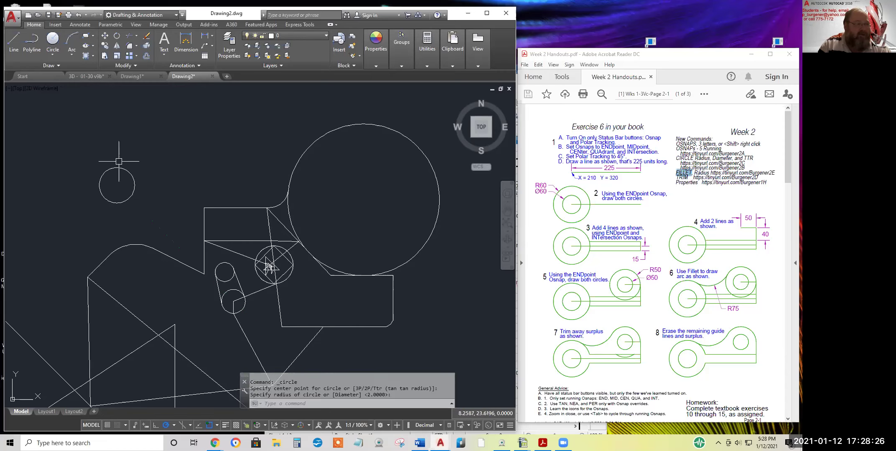
pyautogui.click(53, 40)
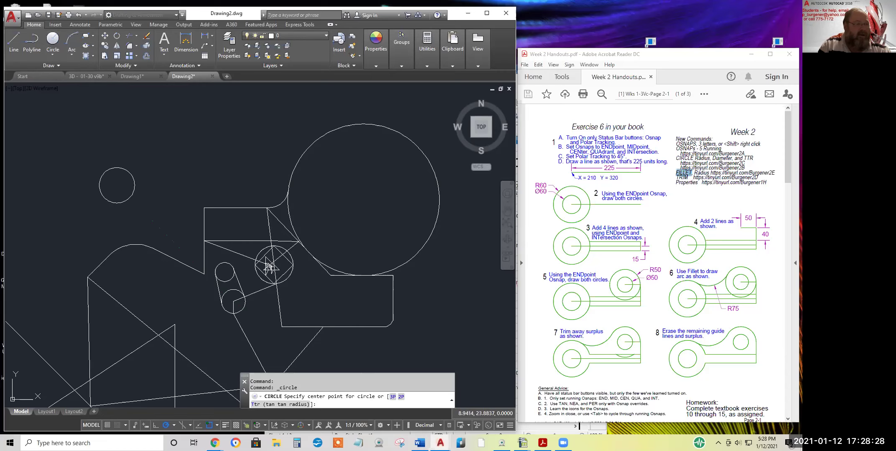
pyautogui.click(148, 159)
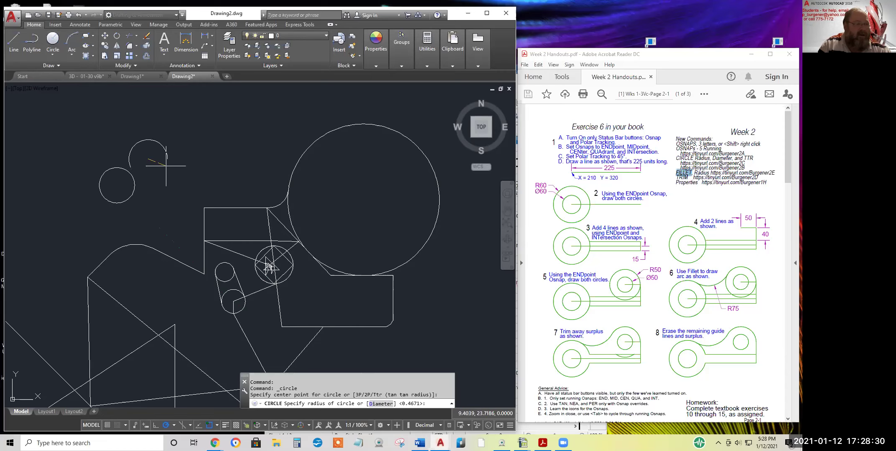
pyautogui.click(175, 171)
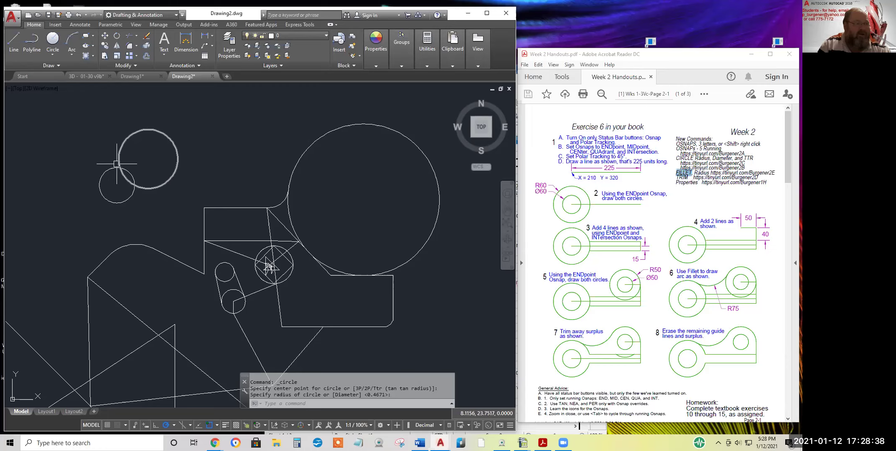
pyautogui.scroll(6, 117, 164)
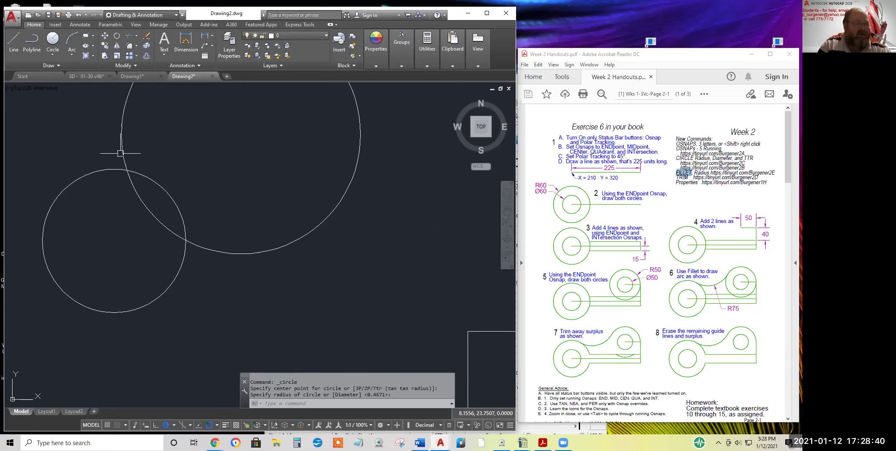
pyautogui.scroll(-2, 104, 170)
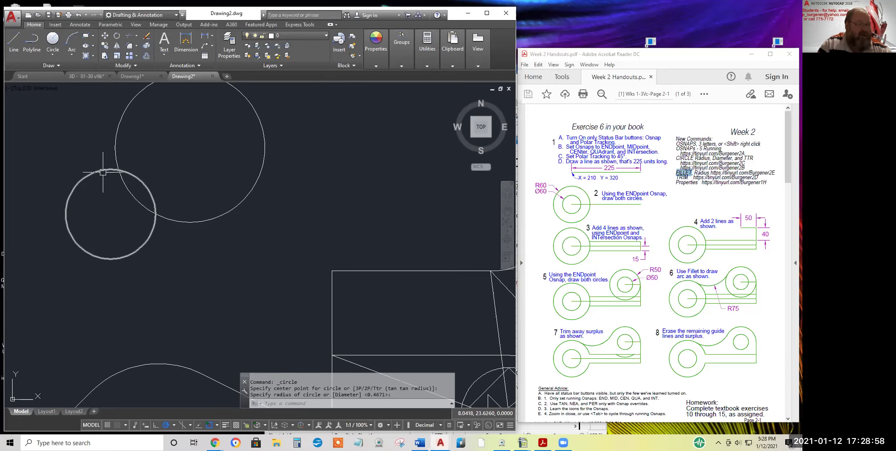
pyautogui.scroll(-2, 98, 183)
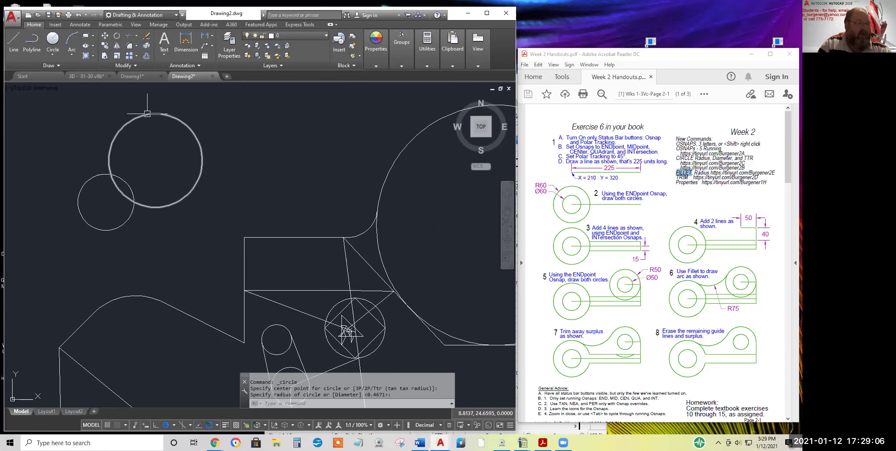
pyautogui.rightClick(111, 126)
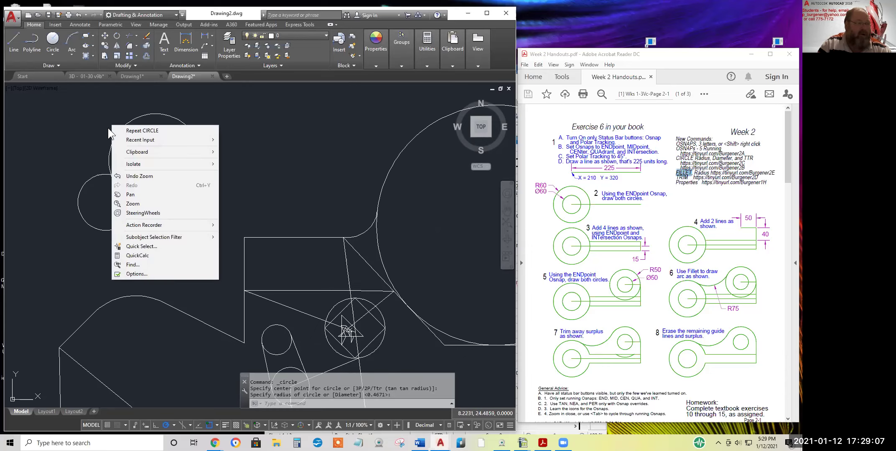
pyautogui.click(154, 114)
pyautogui.press('Escape')
pyautogui.press('Escape')
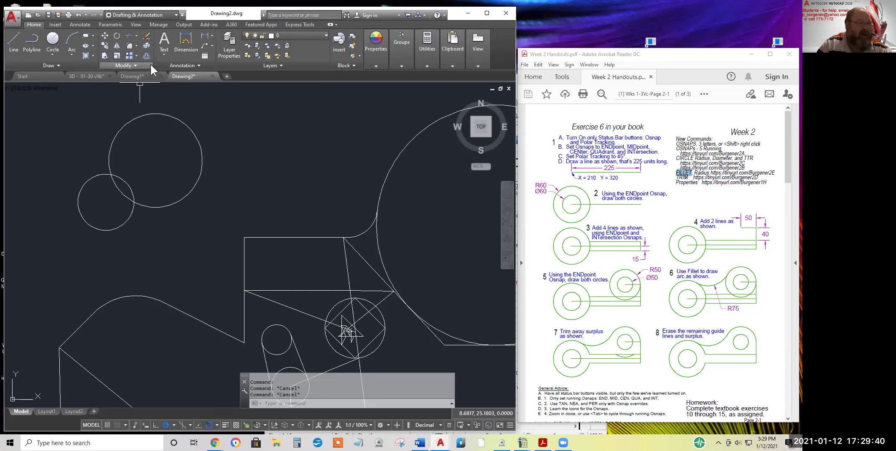
# - Fillet the outer left sides of the two overlapping circles, defining the fillet radius by two picked points
pyautogui.click(130, 45)
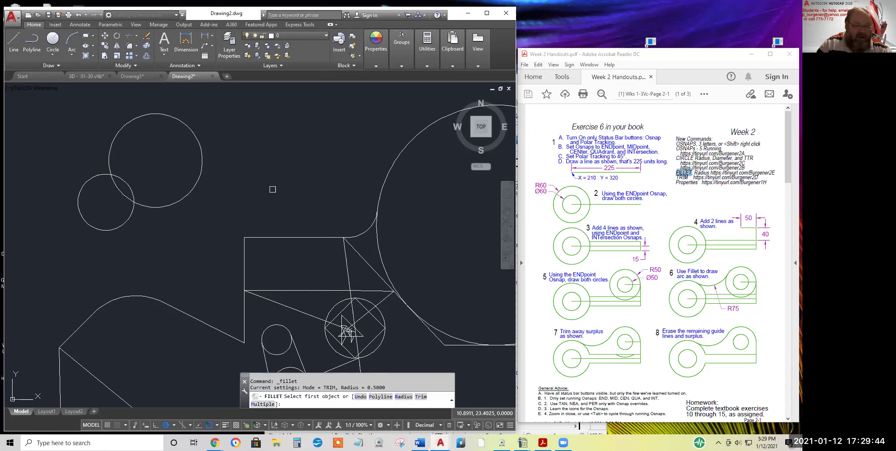
pyautogui.rightClick(282, 136)
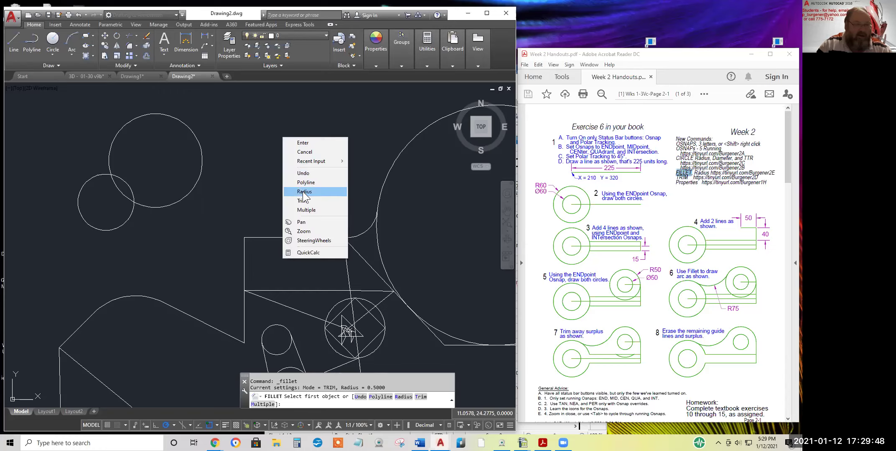
pyautogui.click(302, 191)
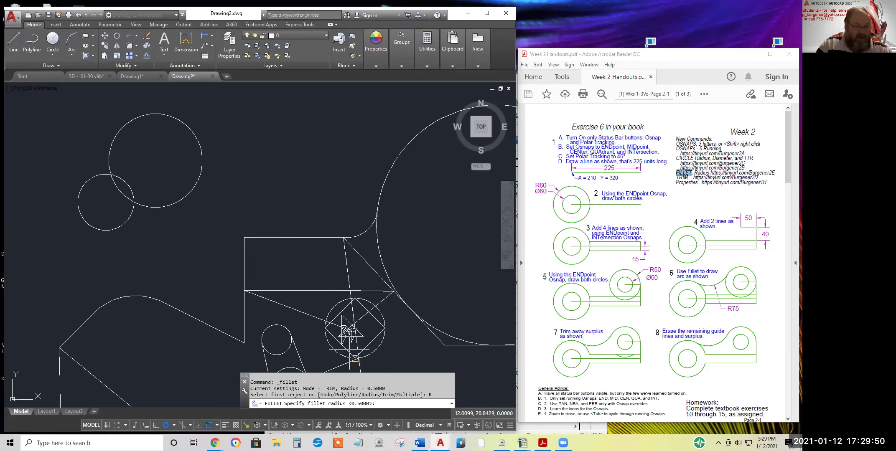
pyautogui.click(252, 131)
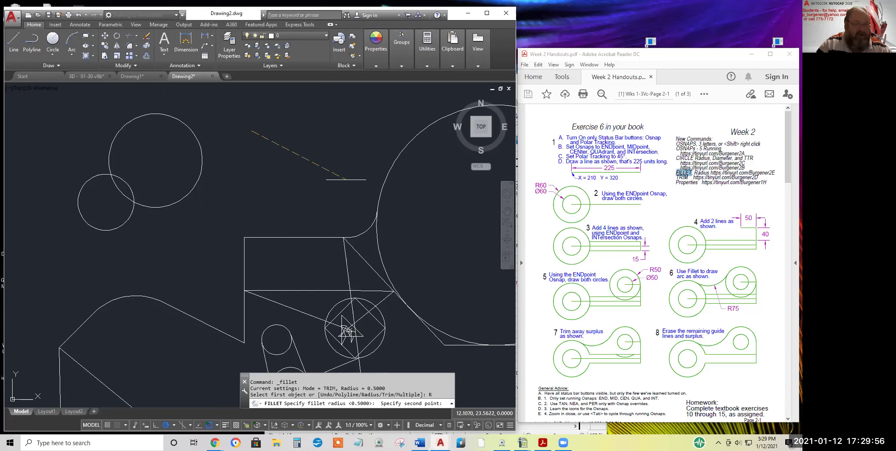
pyautogui.click(350, 181)
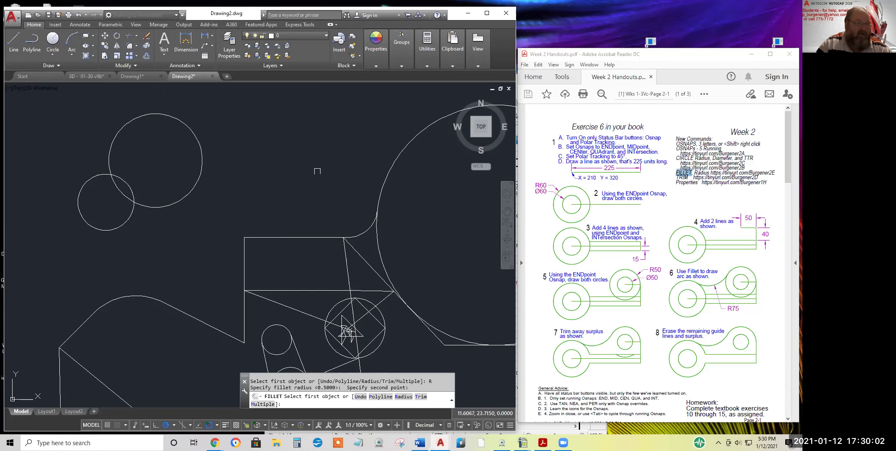
pyautogui.click(161, 114)
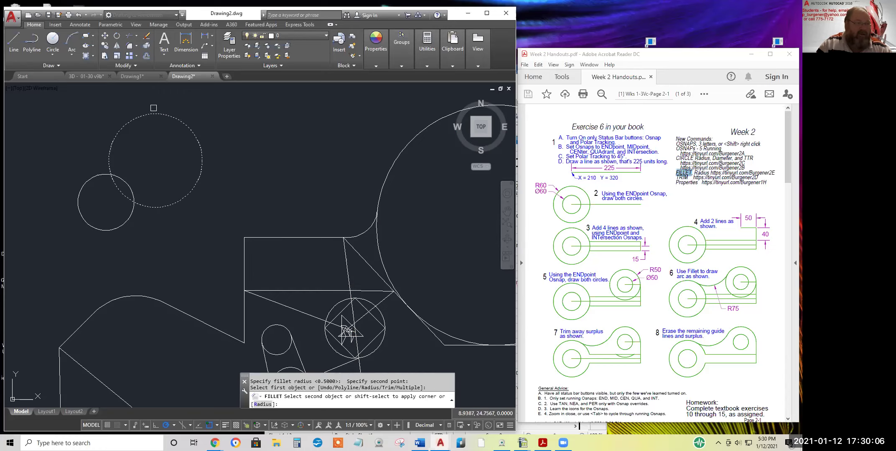
pyautogui.click(78, 213)
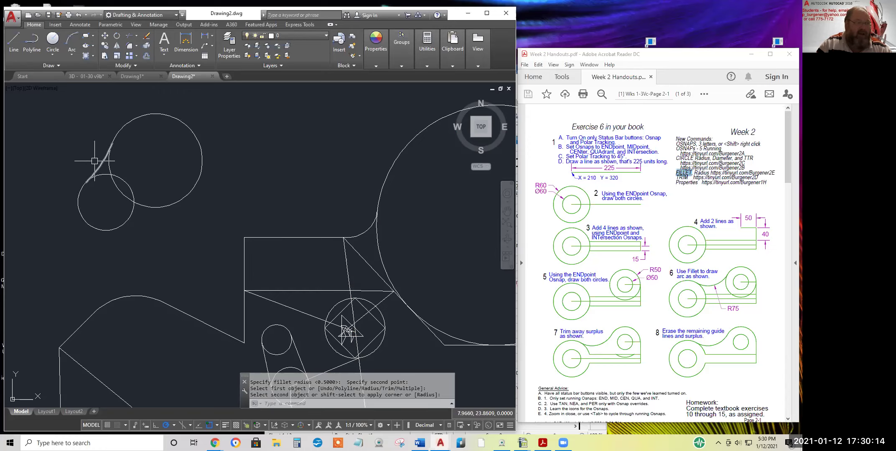
pyautogui.click(107, 162)
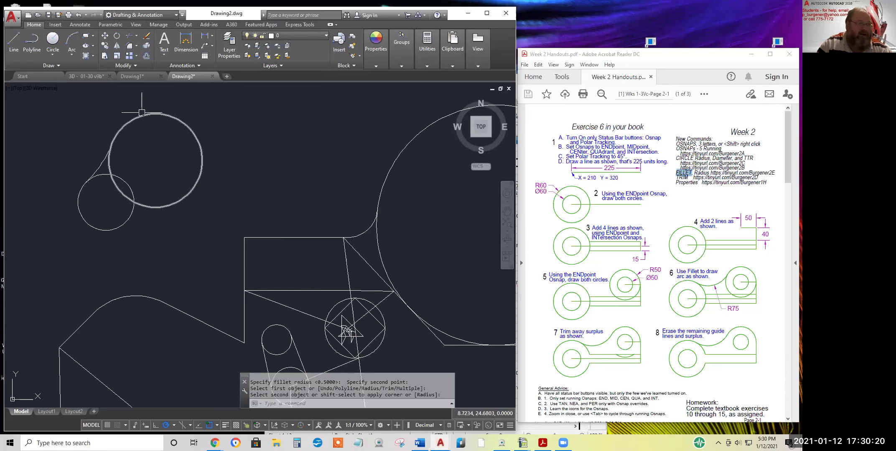
pyautogui.click(73, 199)
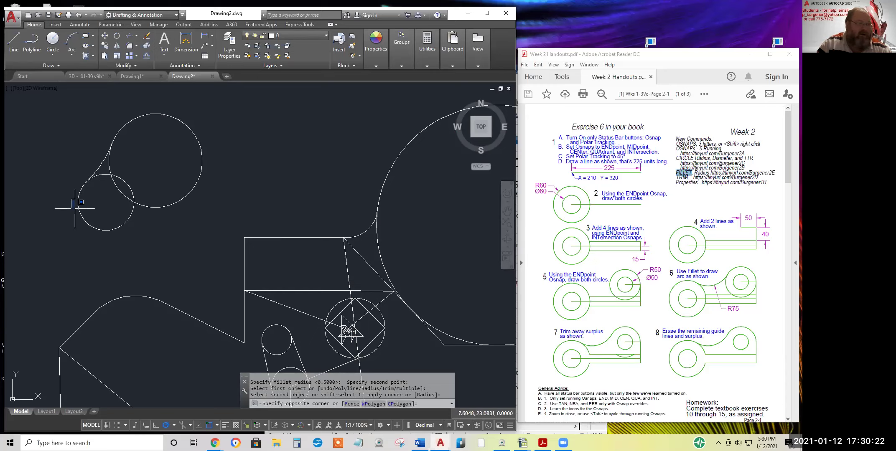
pyautogui.click(76, 203)
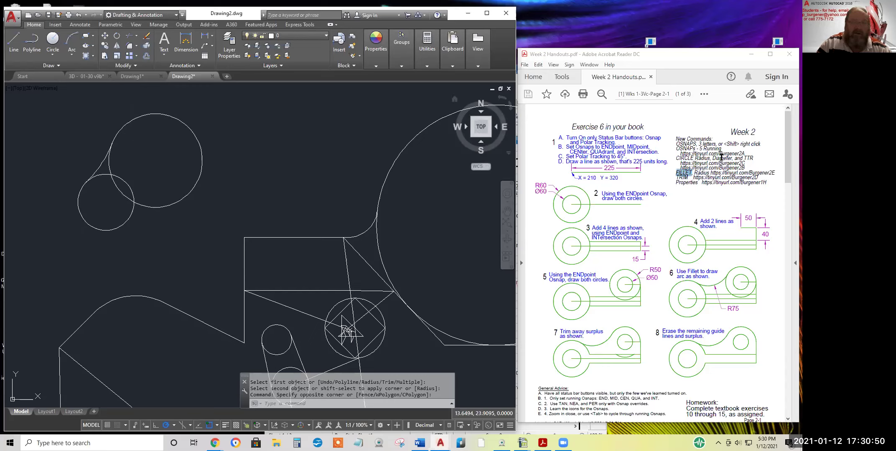
# - Switch to the Week 2 handout PDF, dismiss the link's security warning, and highlight the word TRIM in the new commands list
pyautogui.click(688, 178)
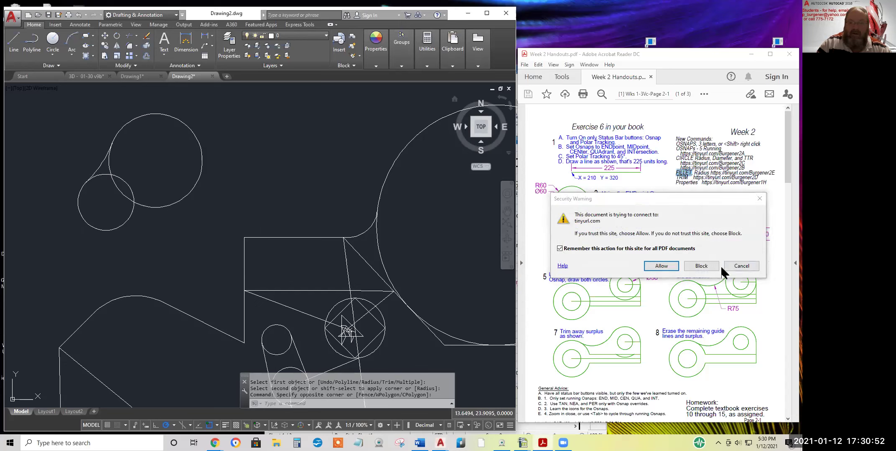
pyautogui.click(760, 199)
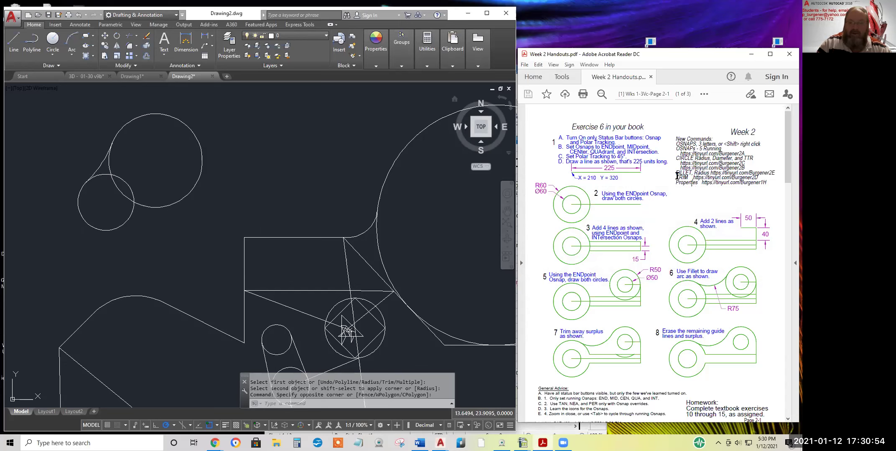
pyautogui.click(690, 177)
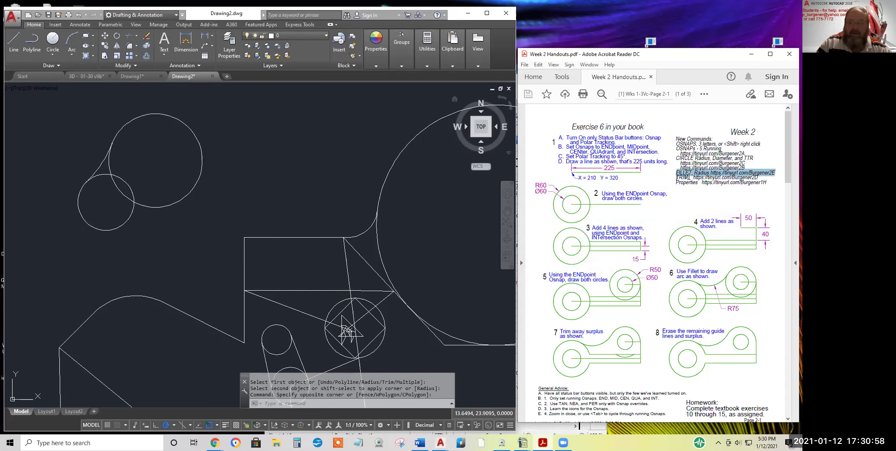
pyautogui.click(690, 177)
pyautogui.doubleClick(689, 177)
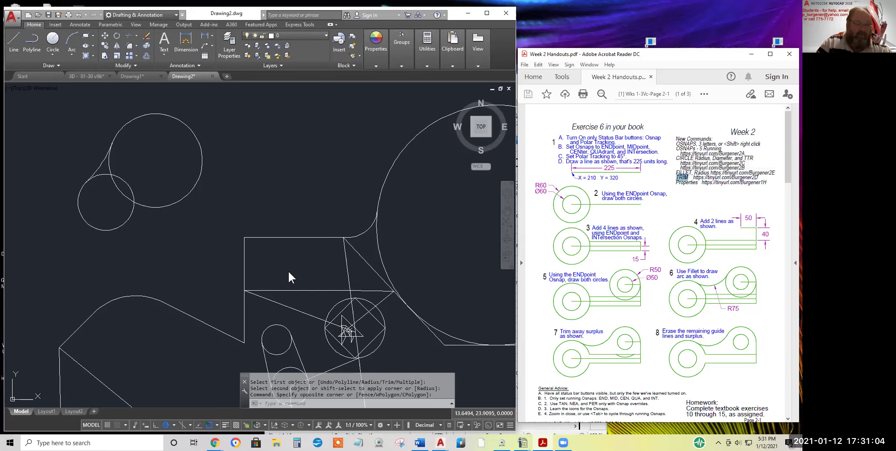
# - Draw a circle of radius 3 tangent to the outer left sides of the two overlapping circles, using Tan, Tan, Radius
pyautogui.click(245, 166)
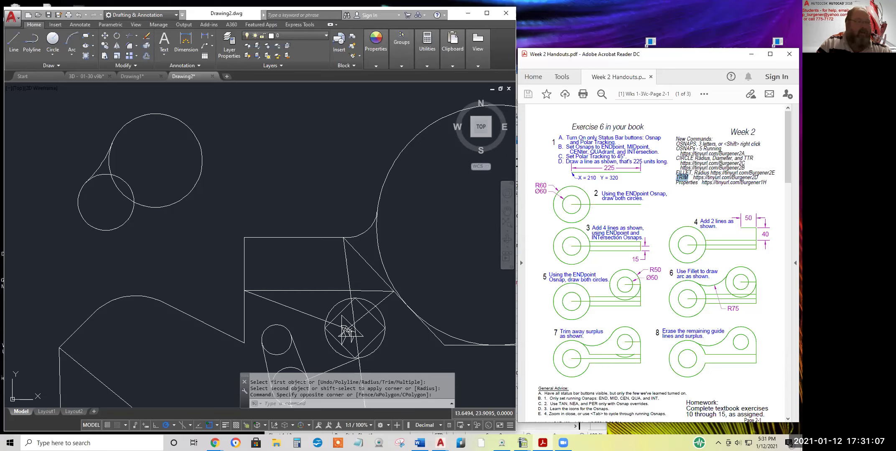
pyautogui.click(53, 53)
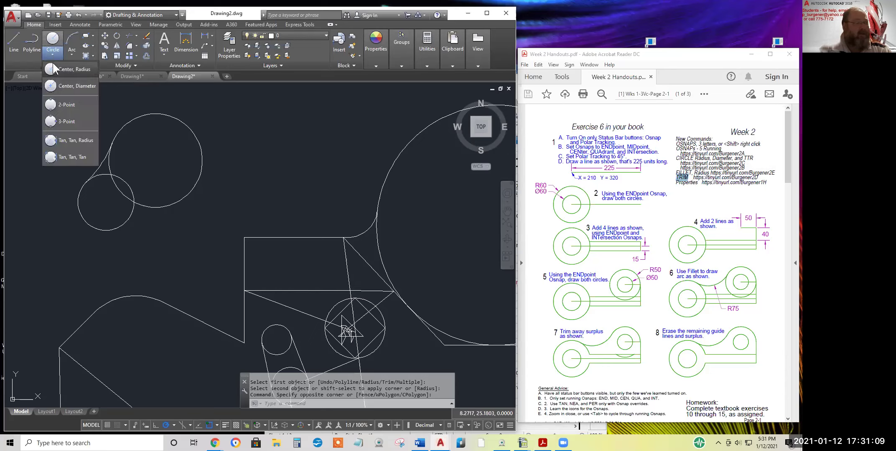
pyautogui.click(71, 139)
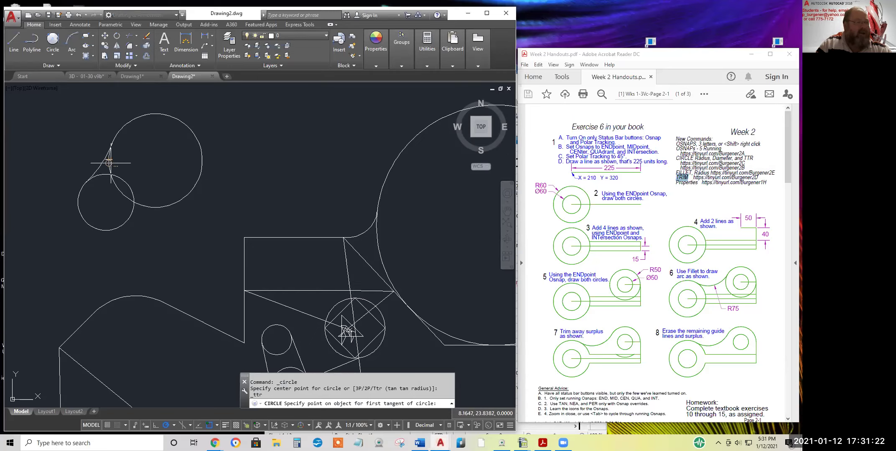
pyautogui.click(151, 113)
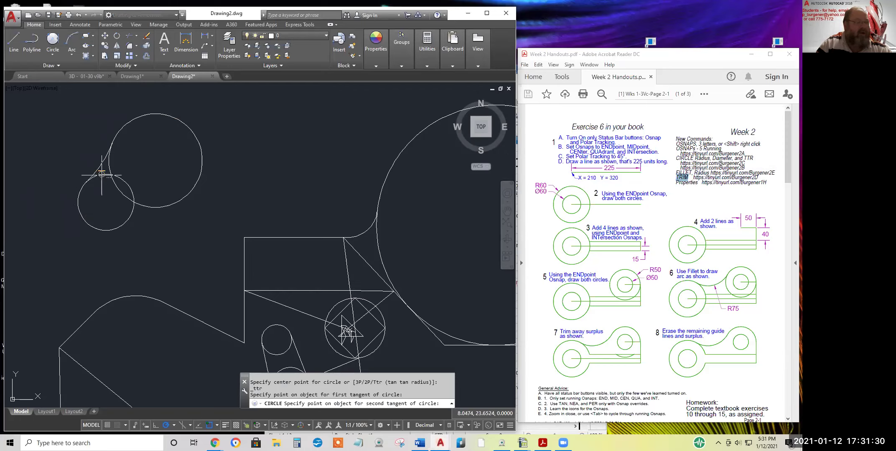
pyautogui.click(79, 212)
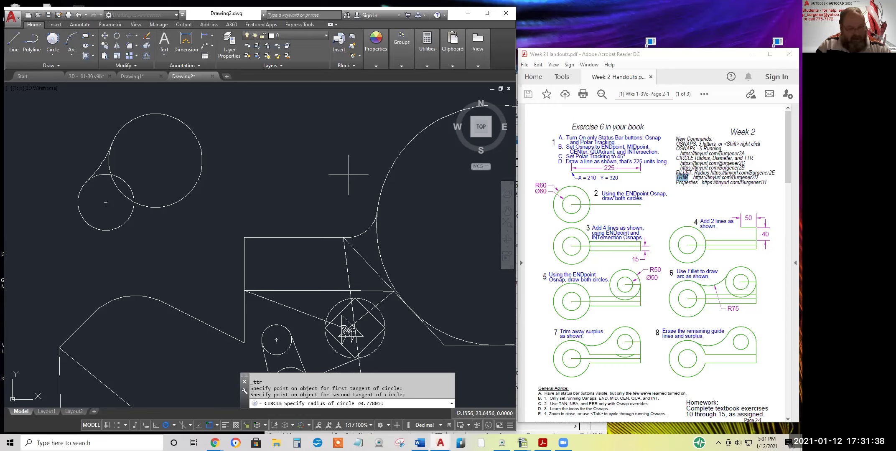
pyautogui.write('3')
pyautogui.press('Return')
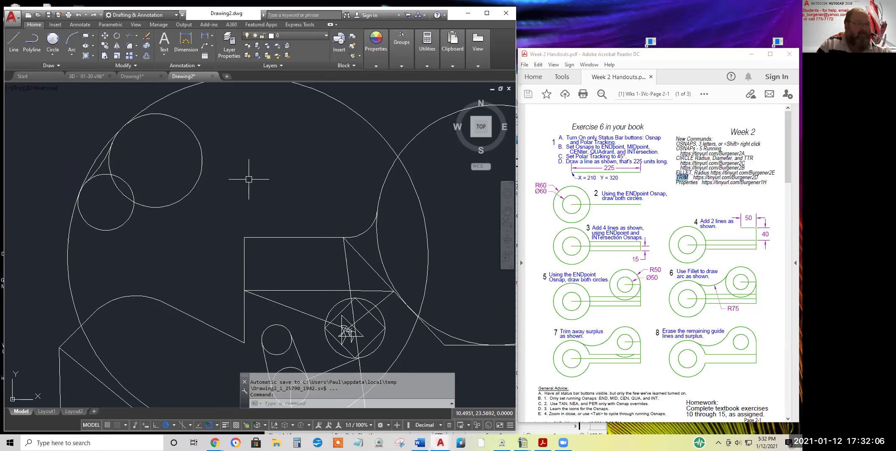
# - Try trimming the left and upper parts of the radius-3 circle, with all objects as cutting edges
pyautogui.click(137, 36)
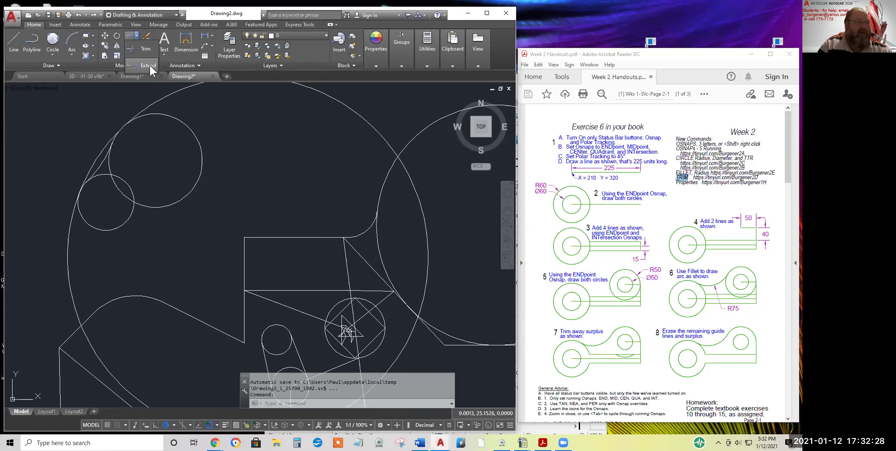
pyautogui.click(127, 32)
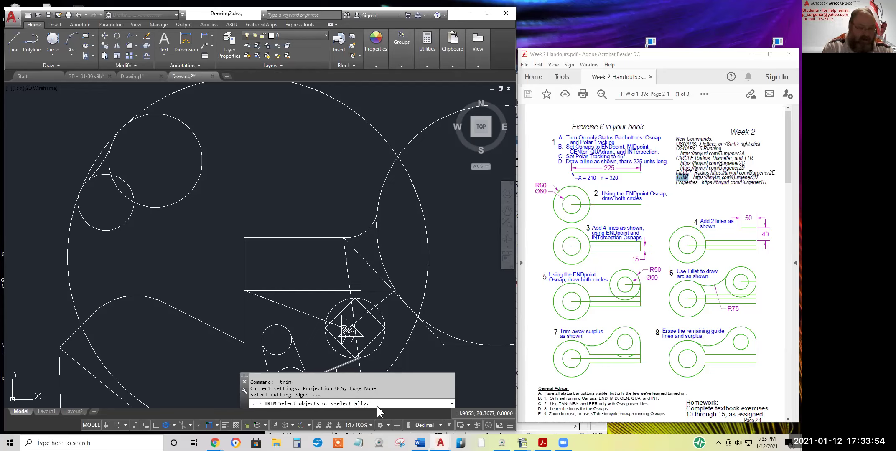
pyautogui.press('Return')
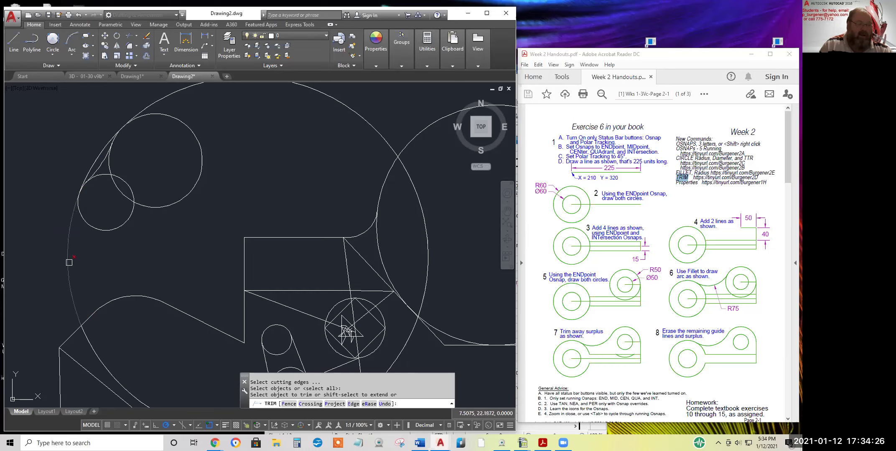
pyautogui.click(67, 269)
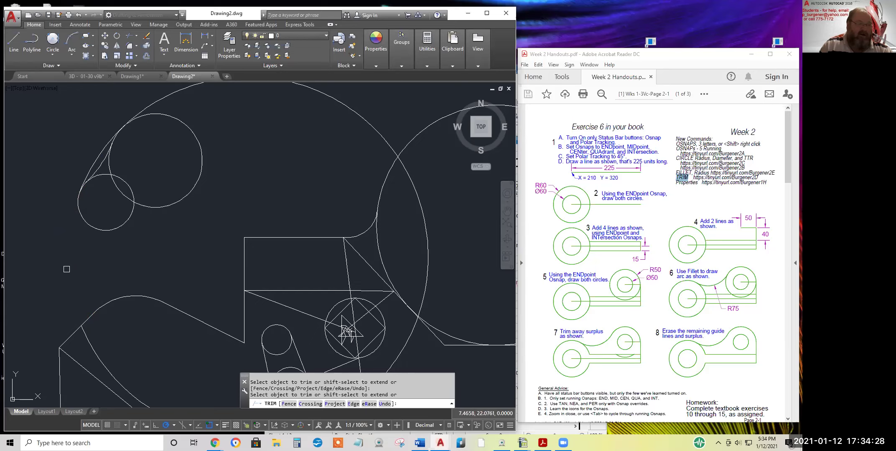
pyautogui.click(177, 93)
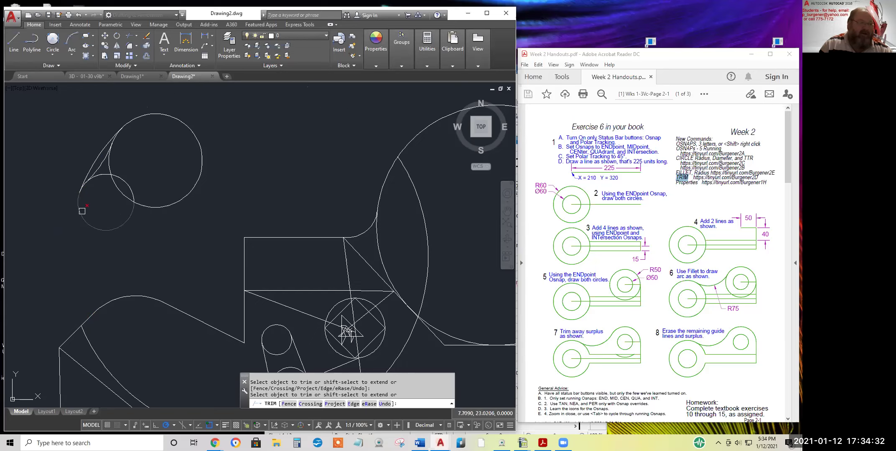
pyautogui.click(244, 312)
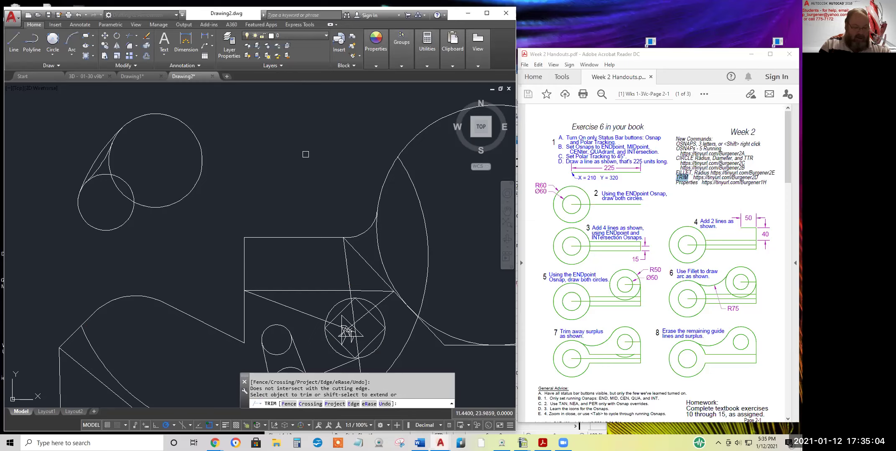
# - Erase the remaining large arc and three diagonal lines around the rectangle using Trim's eRase option, and undo the whole trim operation
pyautogui.rightClick(299, 148)
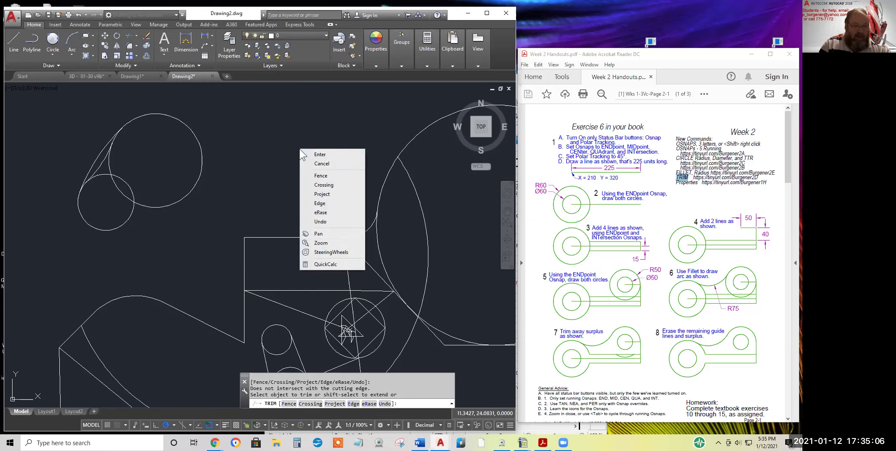
pyautogui.click(321, 213)
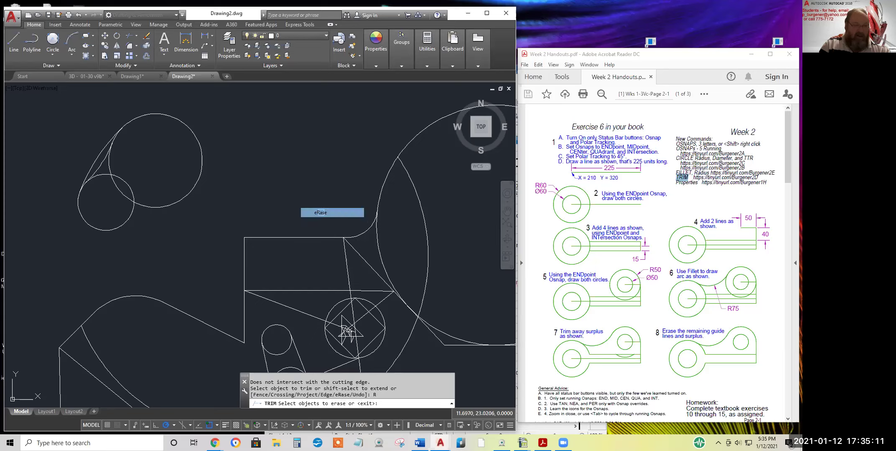
pyautogui.click(420, 211)
pyautogui.click(368, 262)
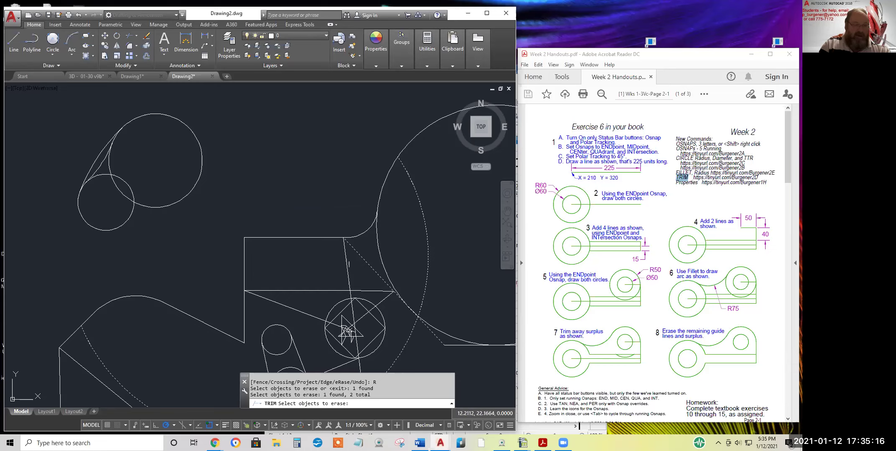
pyautogui.click(349, 268)
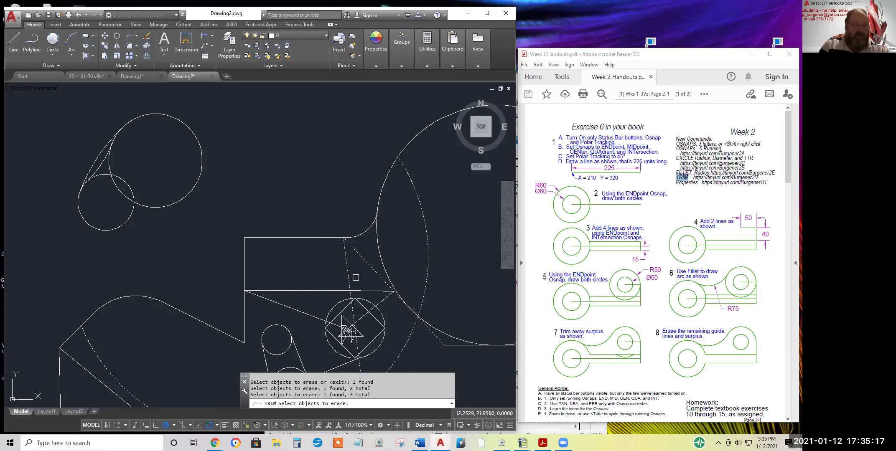
pyautogui.click(383, 302)
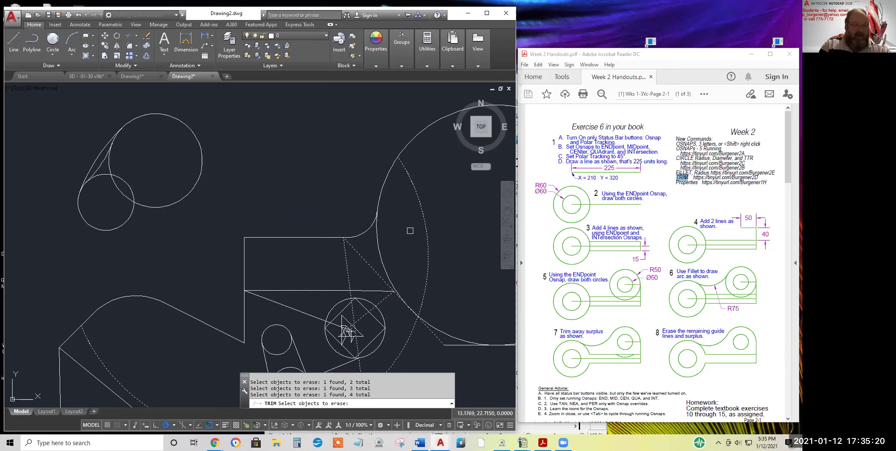
pyautogui.press('Return')
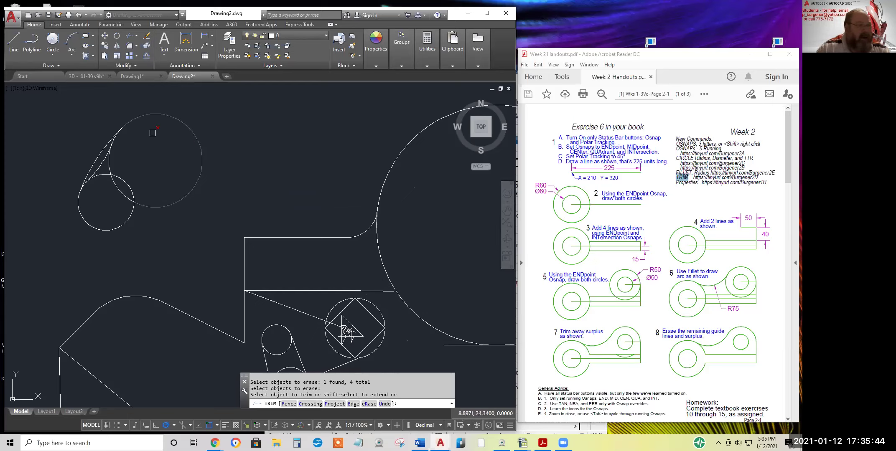
pyautogui.click(78, 14)
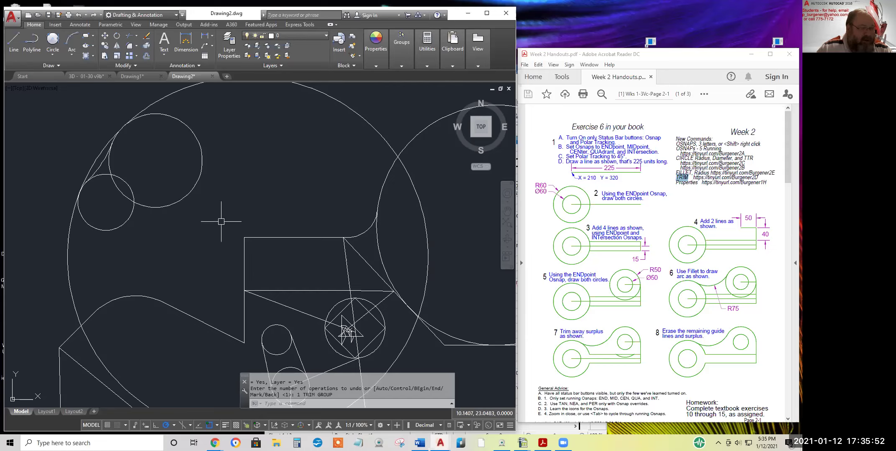
# - Trim the radius-3 circle back to the arc between the two overlapping circles, using only those two circles as cutting edges
pyautogui.click(129, 35)
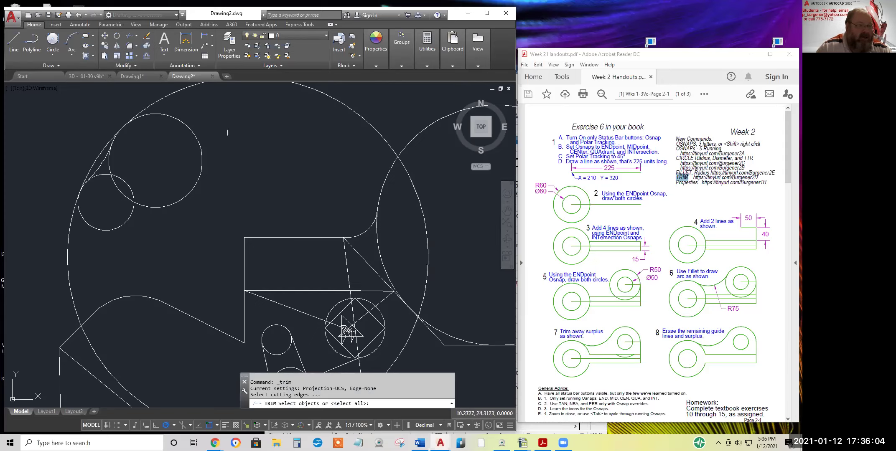
pyautogui.click(193, 132)
pyautogui.click(90, 228)
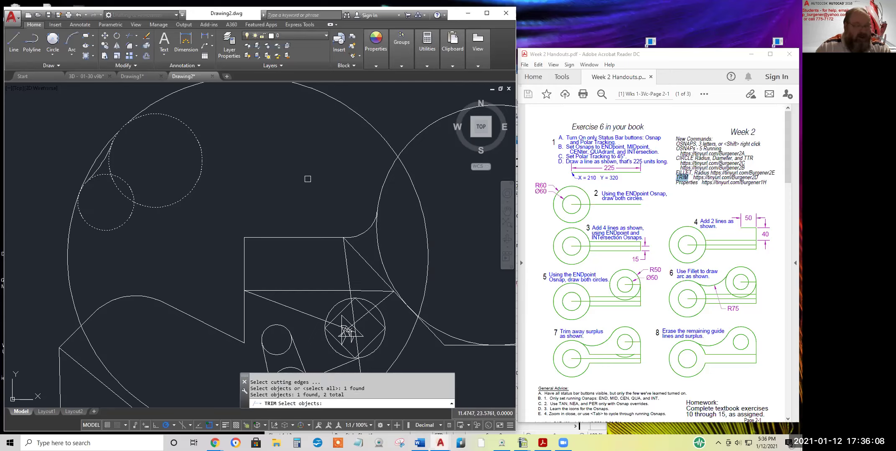
pyautogui.press('Return')
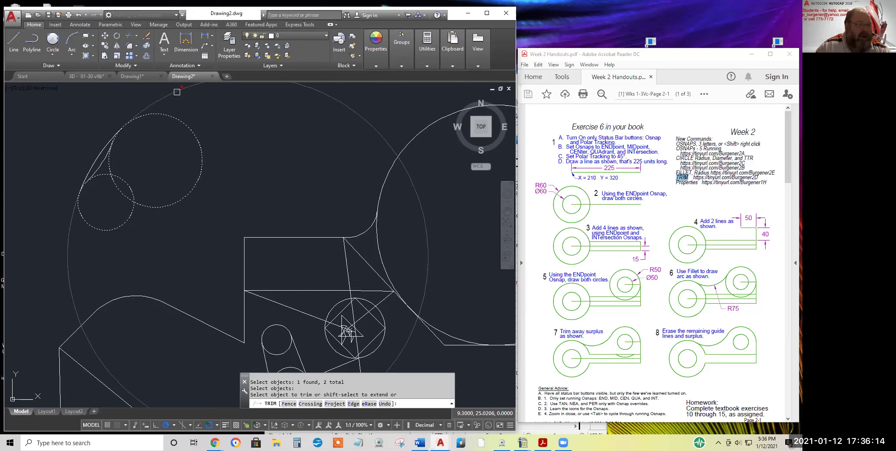
pyautogui.click(181, 90)
pyautogui.click(304, 238)
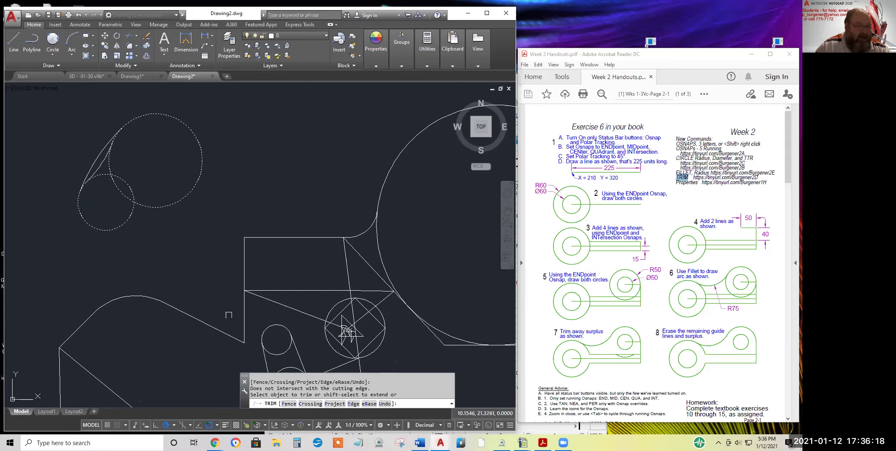
pyautogui.press('Return')
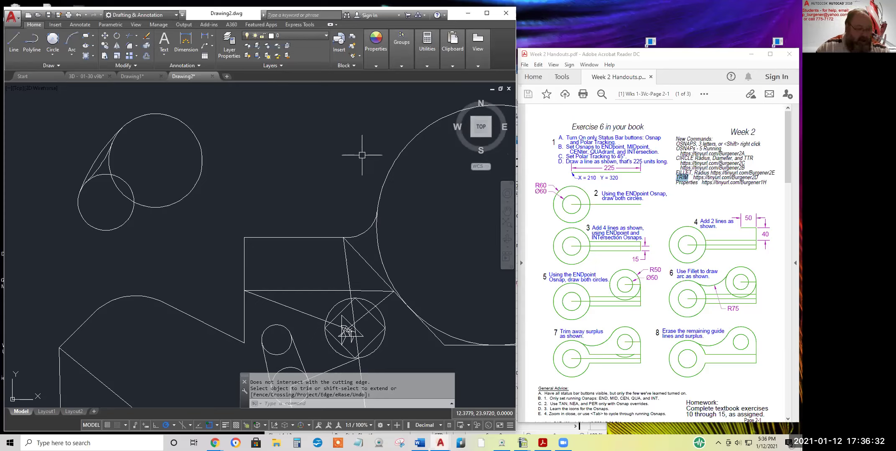
# - Trim the small triangle's right side, part of its base and the long diagonal beside it, with all objects as cutting edges
pyautogui.press('Return')
pyautogui.scroll(5, 347, 340)
pyautogui.scroll(3, 389, 292)
pyautogui.moveTo(402, 250); pyautogui.dragTo(397, 176, button='middle')
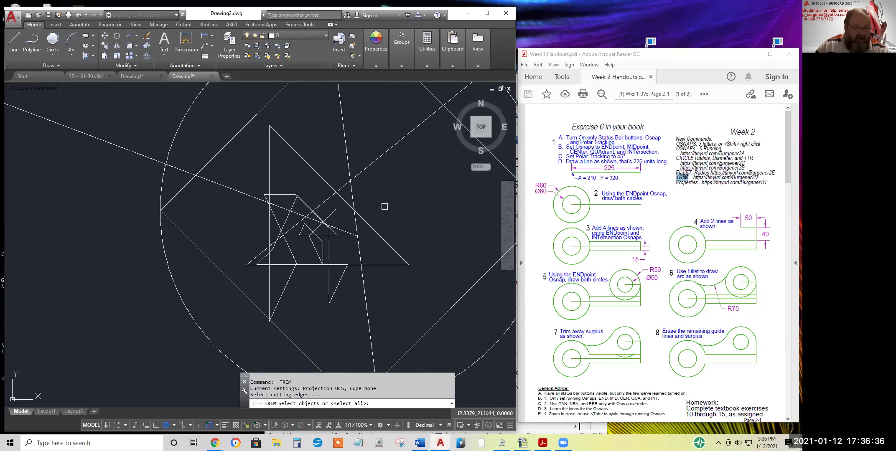
pyautogui.press('Return')
pyautogui.scroll(6, 346, 248)
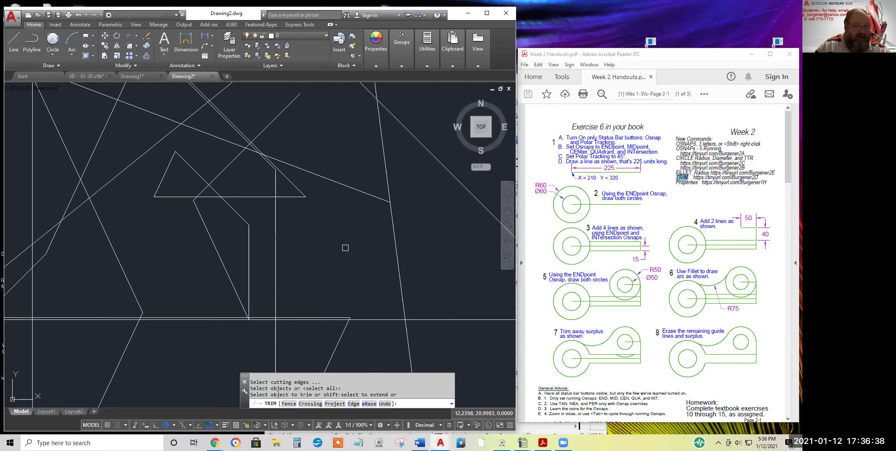
pyautogui.click(293, 184)
pyautogui.click(246, 196)
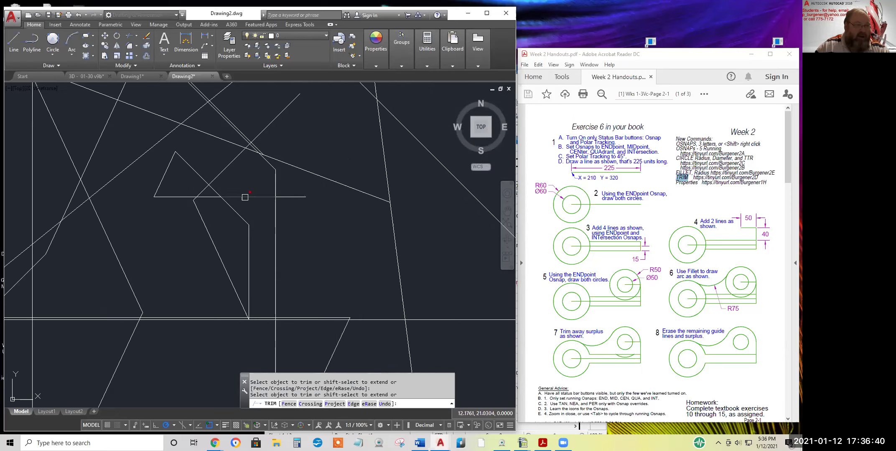
pyautogui.click(193, 173)
pyautogui.click(171, 163)
pyautogui.click(131, 162)
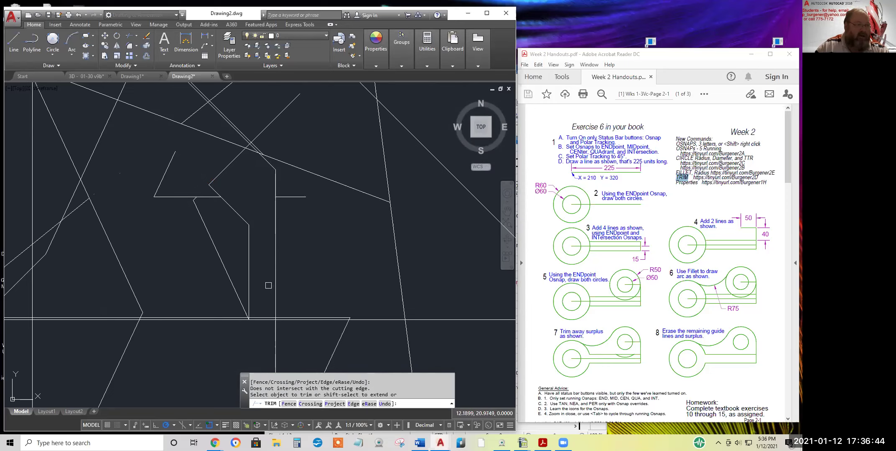
# - Trim the upper horizontal's end beyond the vertical line and the steep diagonal segment above it, and finish trimming
pyautogui.click(309, 314)
pyautogui.click(133, 290)
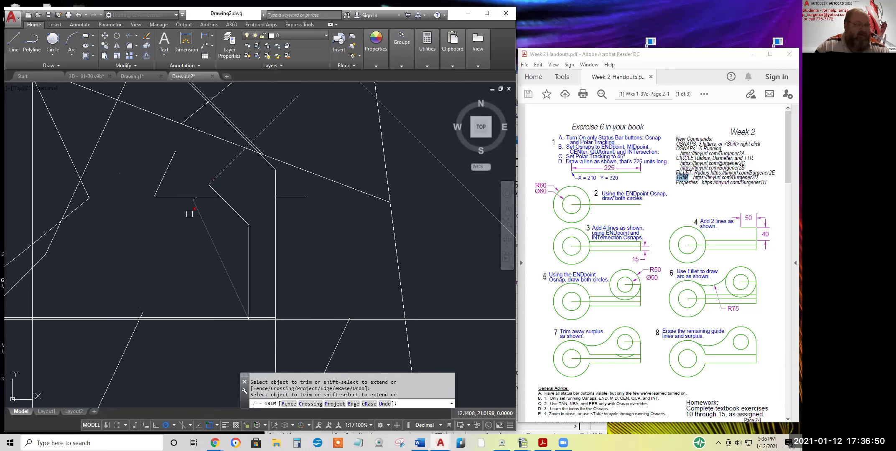
pyautogui.click(167, 175)
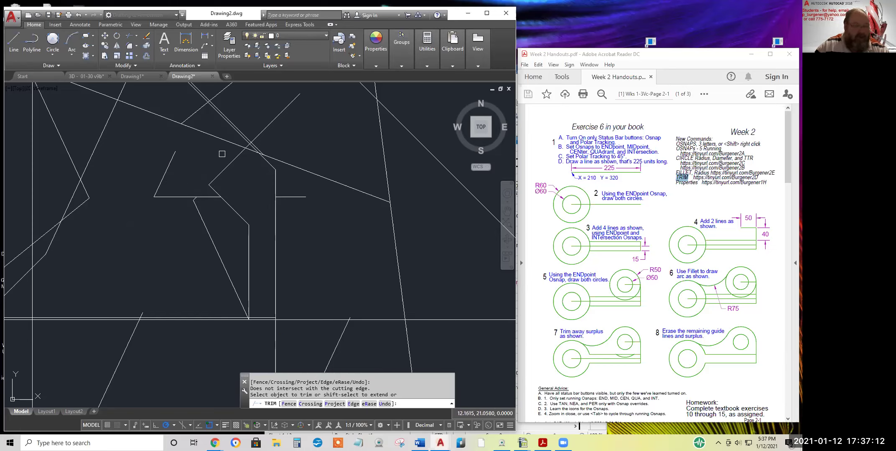
pyautogui.press('Return')
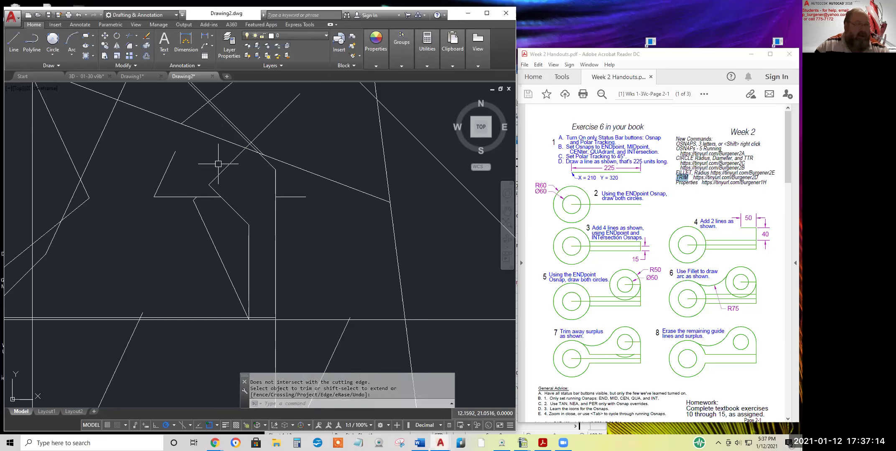
# - Erase the small triangle's leftover left side, the detached end of its base and the tiny diagonal stub beneath the base
pyautogui.click(146, 36)
pyautogui.click(173, 162)
pyautogui.click(297, 196)
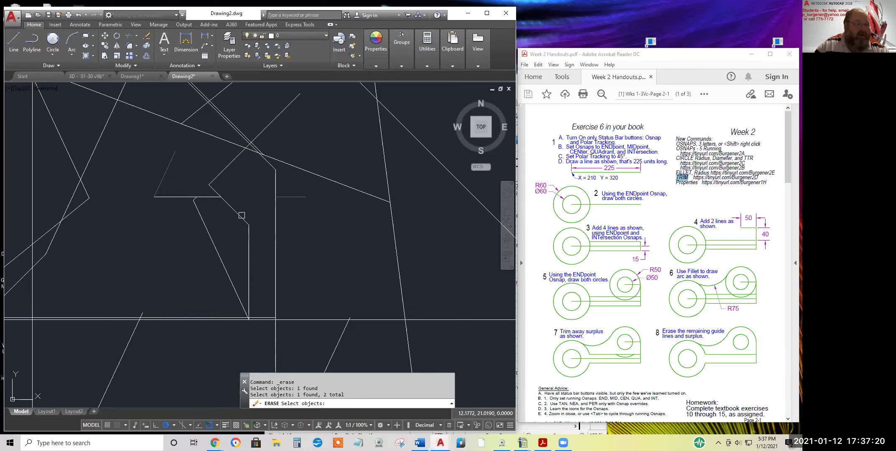
pyautogui.scroll(5, 200, 202)
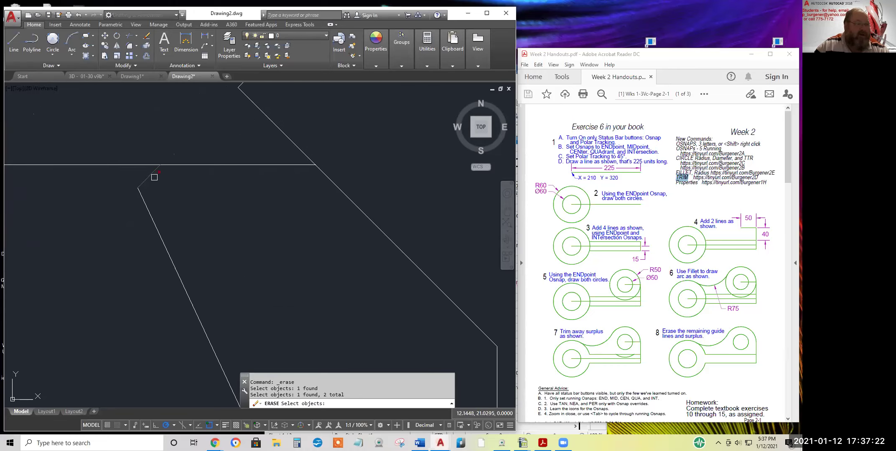
pyautogui.click(153, 175)
pyautogui.scroll(-3, 212, 201)
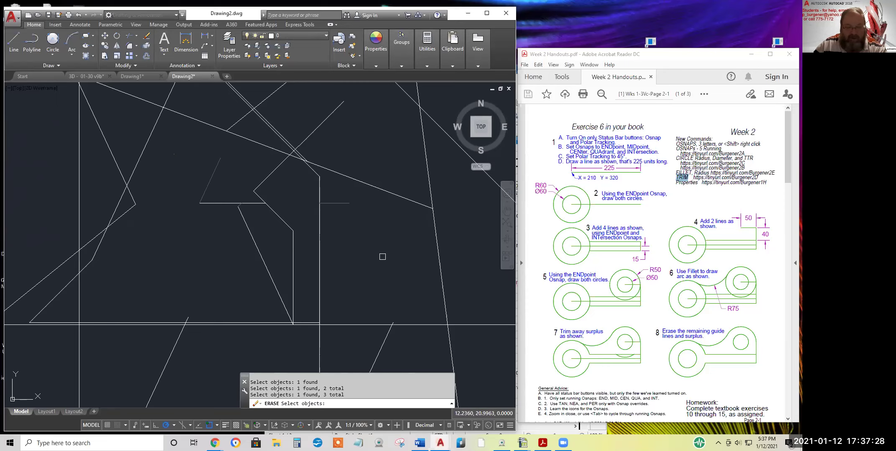
pyautogui.press('Return')
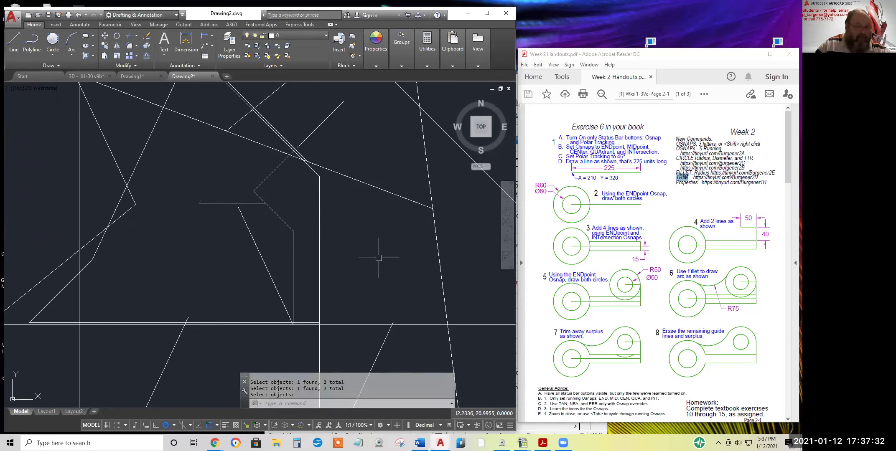
# - Turn off running object snaps and polar tracking before drawing over the large overlapping triangles
pyautogui.scroll(-5, 379, 258)
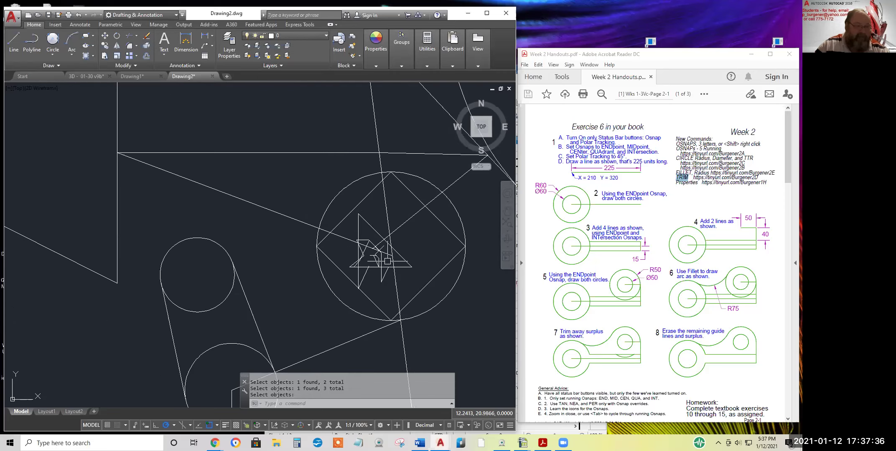
pyautogui.moveTo(388, 261); pyautogui.dragTo(312, 236, button='middle')
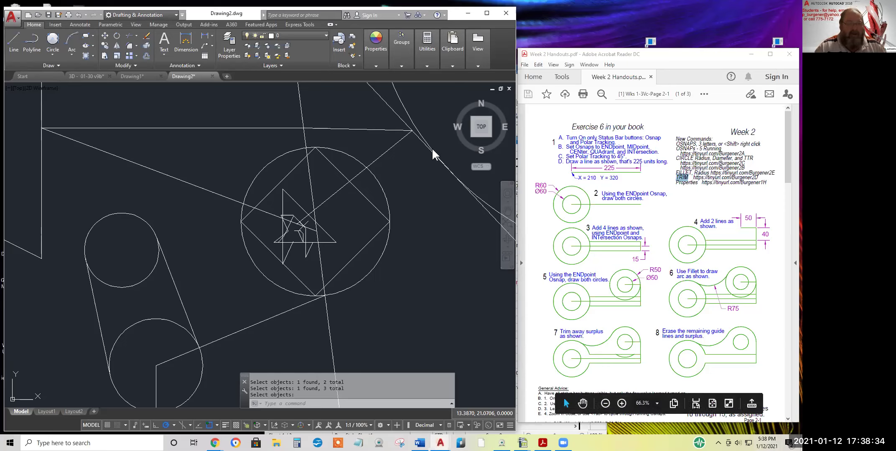
pyautogui.scroll(-5, 421, 306)
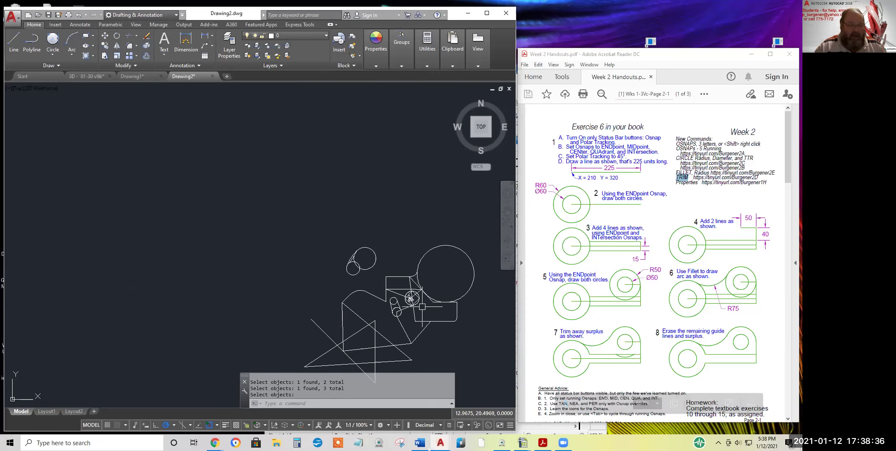
pyautogui.moveTo(366, 327); pyautogui.dragTo(306, 235, button='middle')
pyautogui.scroll(-3, 305, 236)
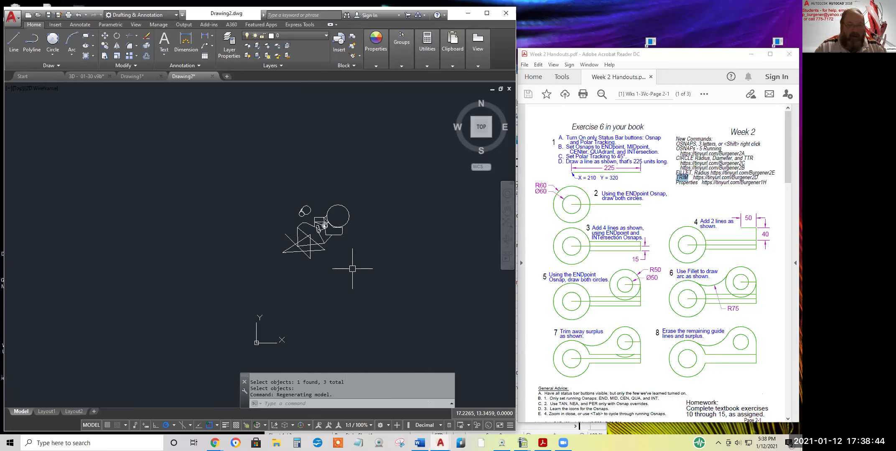
pyautogui.scroll(6, 324, 259)
pyautogui.moveTo(294, 246)
pyautogui.mouseDown(button='middle')
pyautogui.moveTo(336, 268)
pyautogui.moveTo(334, 294)
pyautogui.mouseUp(button='middle')
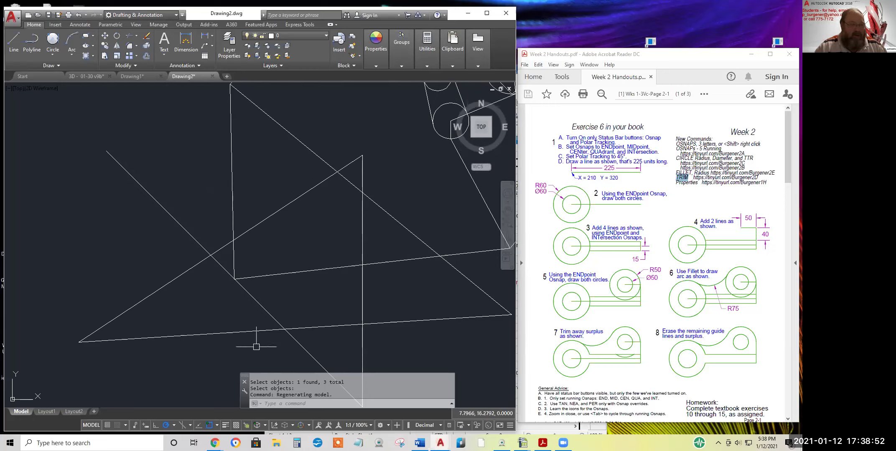
pyautogui.click(209, 425)
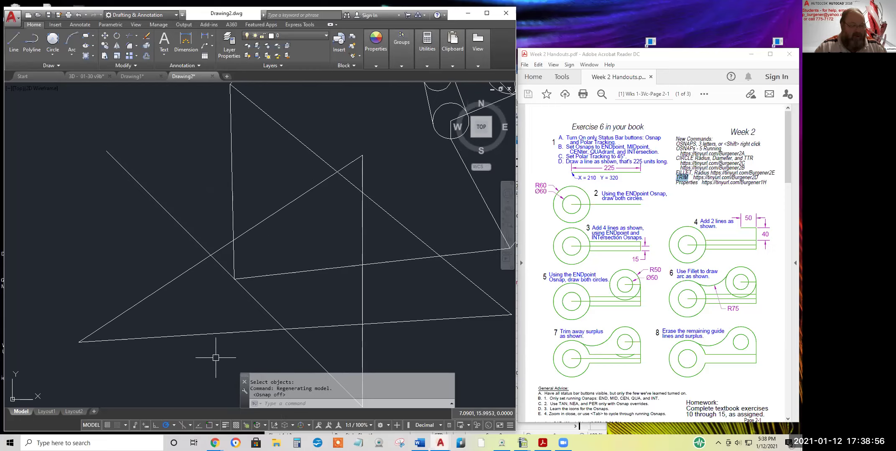
pyautogui.click(166, 425)
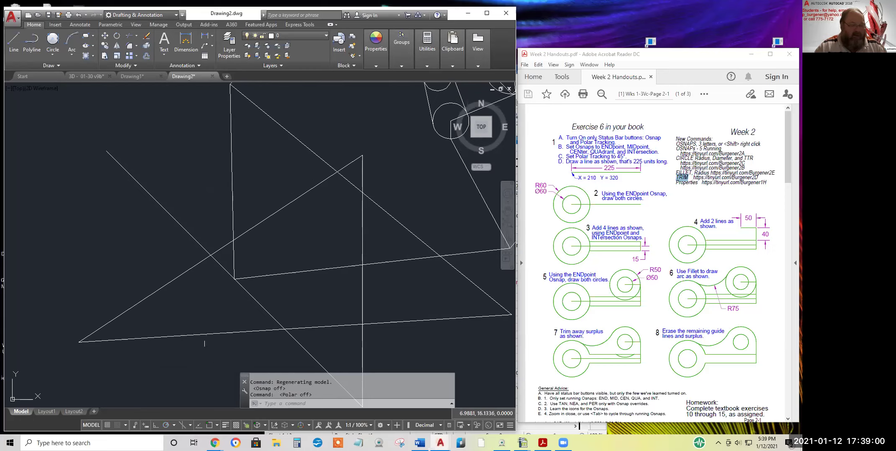
# - Start a line at the midpoint of the long descending diagonal and run it perpendicular to the nearly horizontal line below
pyautogui.click(19, 41)
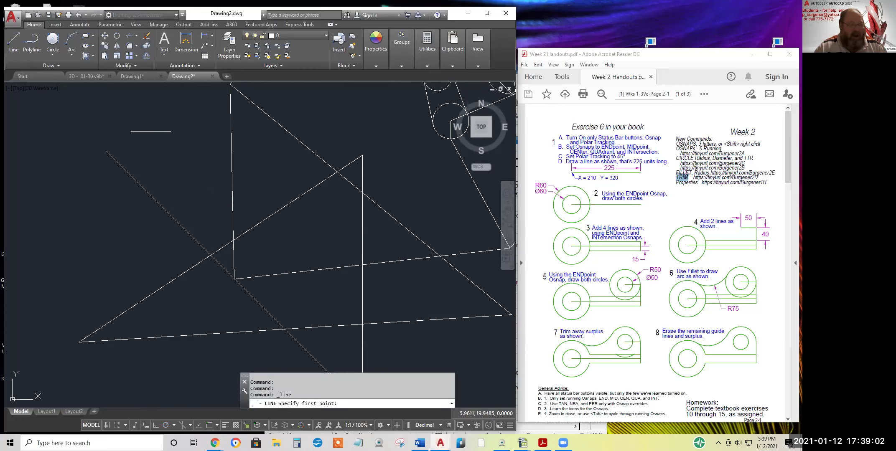
pyautogui.write('mid')
pyautogui.press('Return')
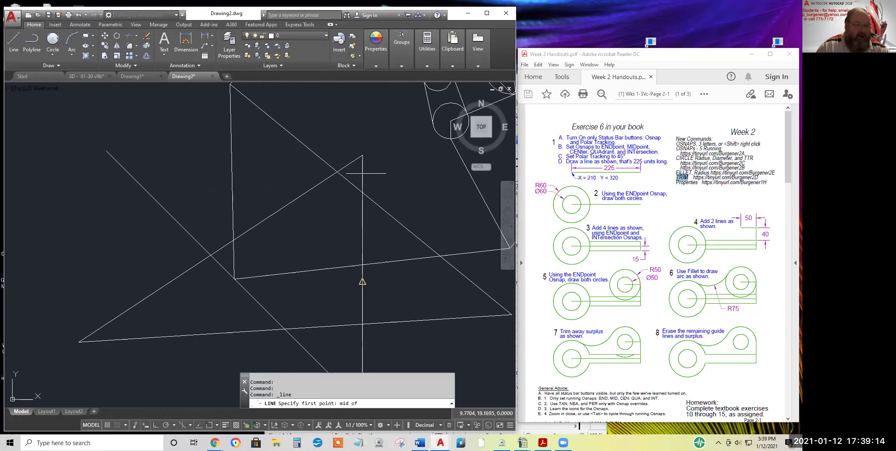
pyautogui.click(305, 146)
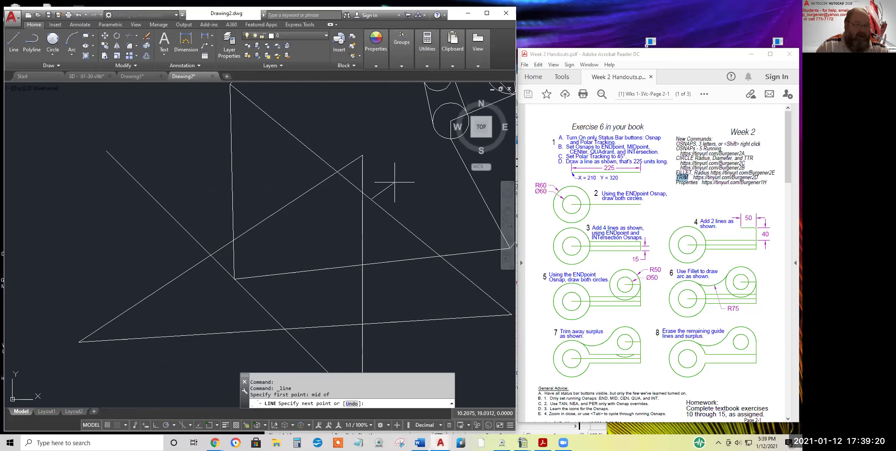
pyautogui.write('per')
pyautogui.press('Return')
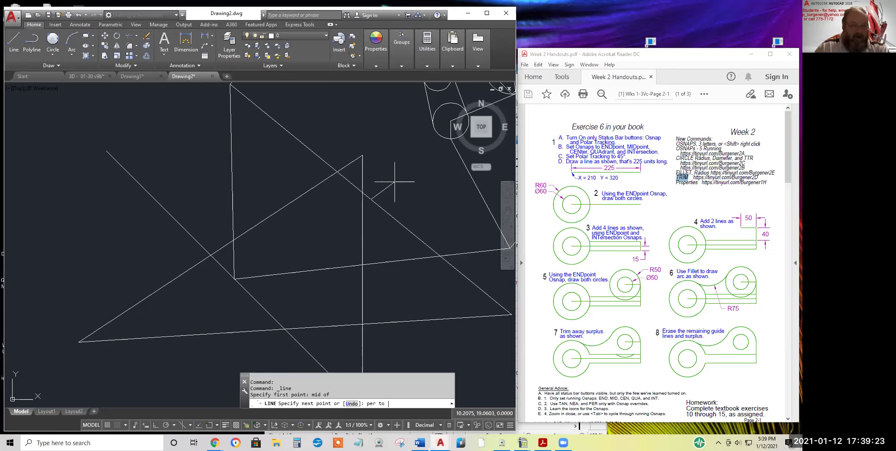
pyautogui.click(412, 262)
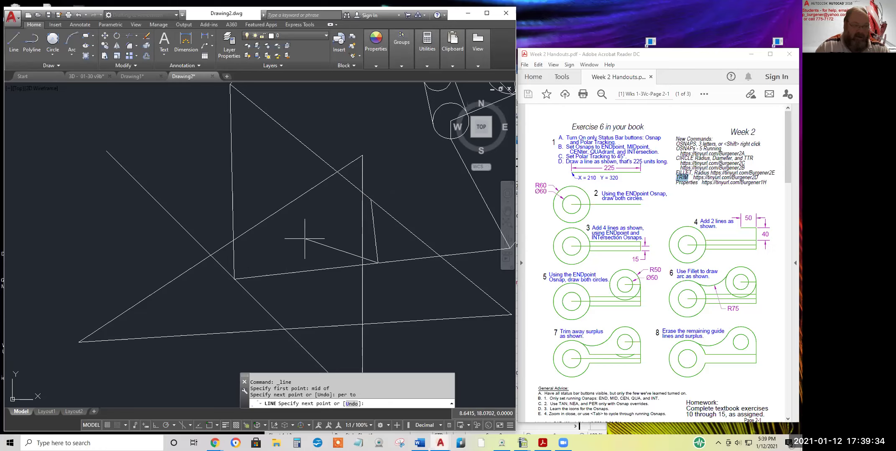
# - Continue the line to the intersection of the near-vertical line with the large triangle's sloping side, using the intersection snap override
pyautogui.write('int')
pyautogui.press('Return')
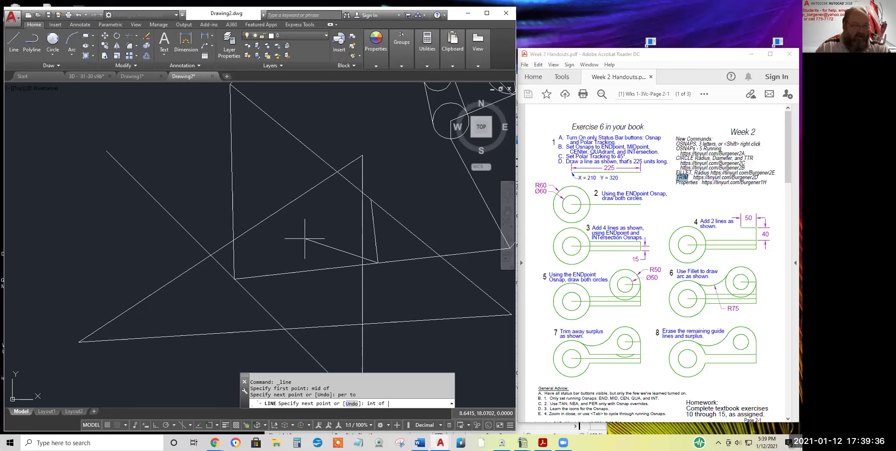
pyautogui.click(233, 241)
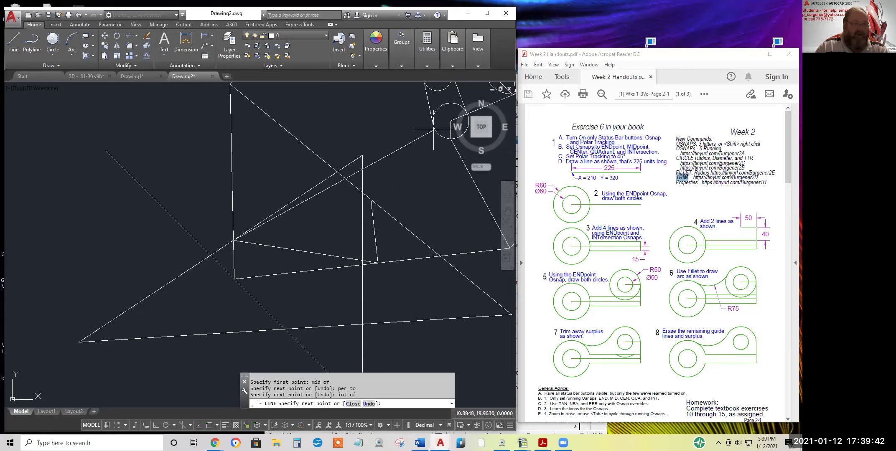
# - Try to continue the line to a tangent point, and to a quadrant, of the lower of the two small circles
pyautogui.scroll(5, 433, 131)
pyautogui.moveTo(436, 148); pyautogui.dragTo(357, 256, button='middle')
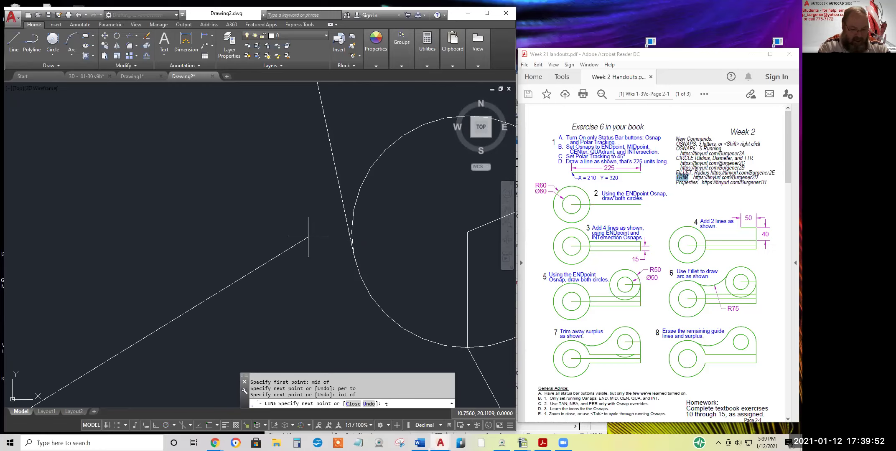
pyautogui.write('an')
pyautogui.press('space')
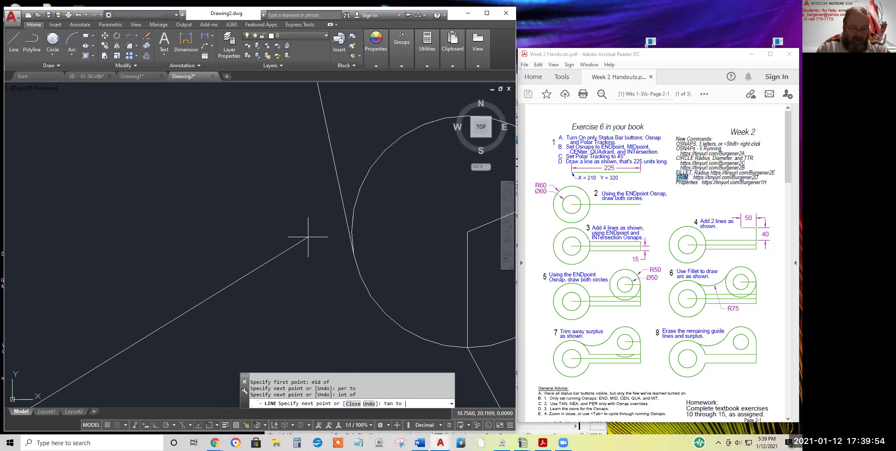
pyautogui.press('Return')
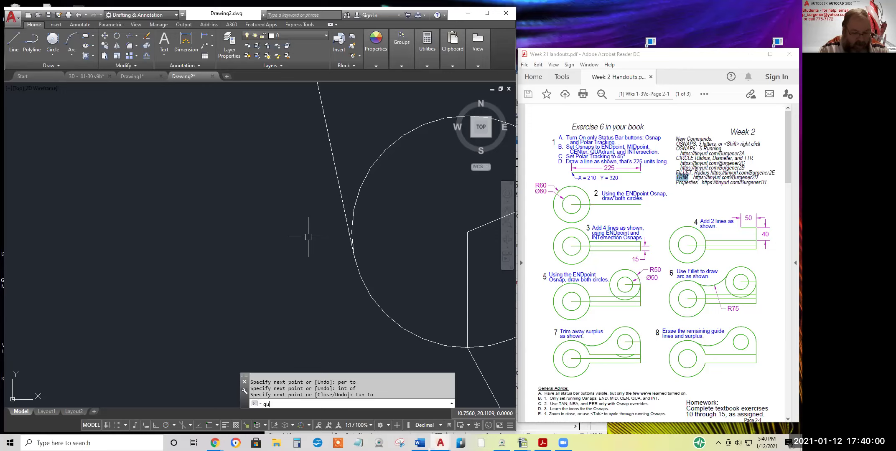
pyautogui.write('qua')
pyautogui.press('Return')
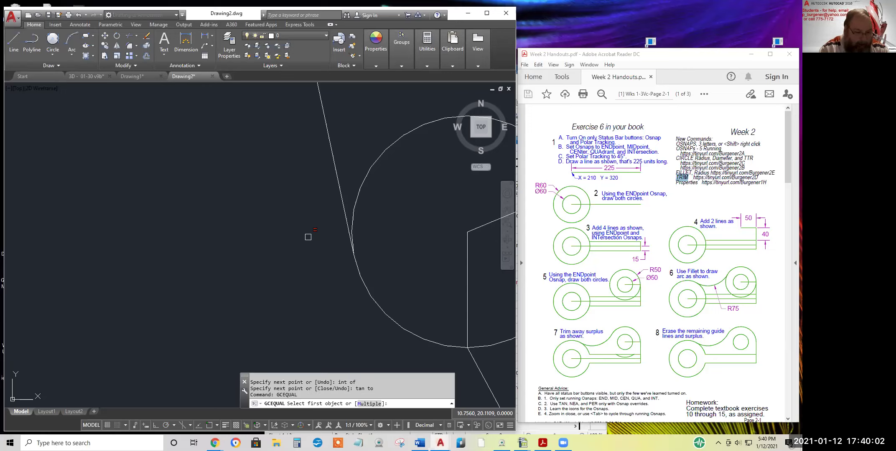
pyautogui.press('Escape')
pyautogui.press('Escape')
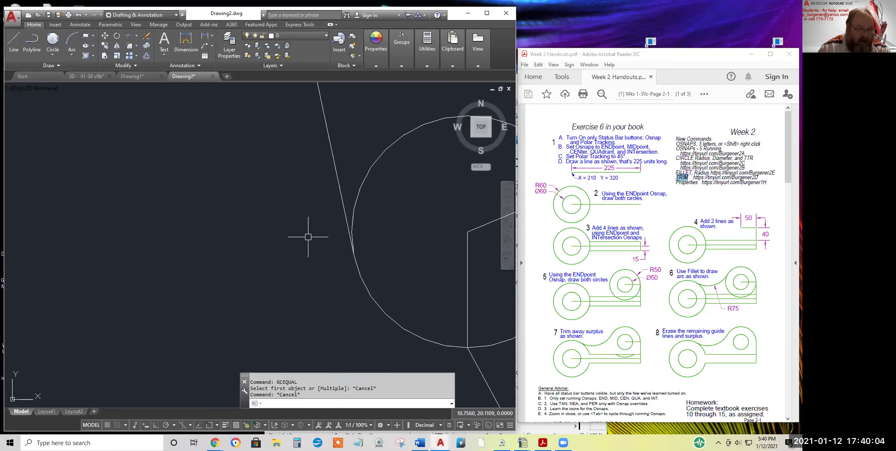
# - Draw a line from the upper end of the new perpendicular to the lower small circle's left quadrant, using endpoint and quadrant snap overrides
pyautogui.scroll(-5, 202, 175)
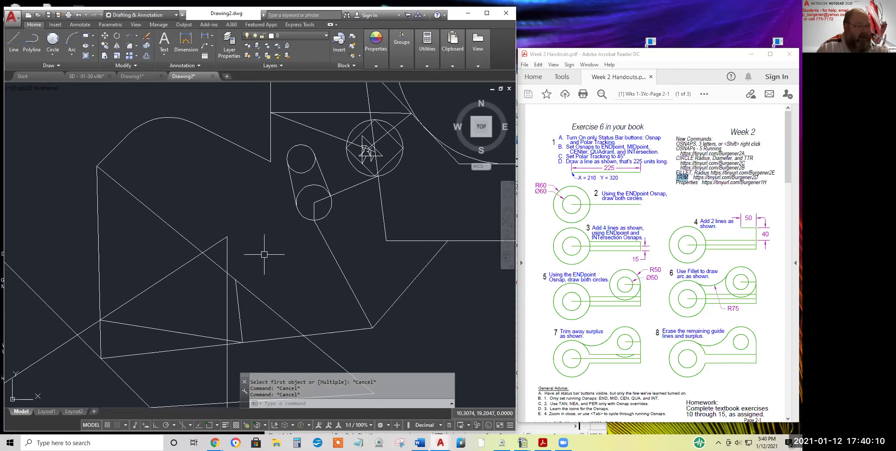
pyautogui.click(17, 38)
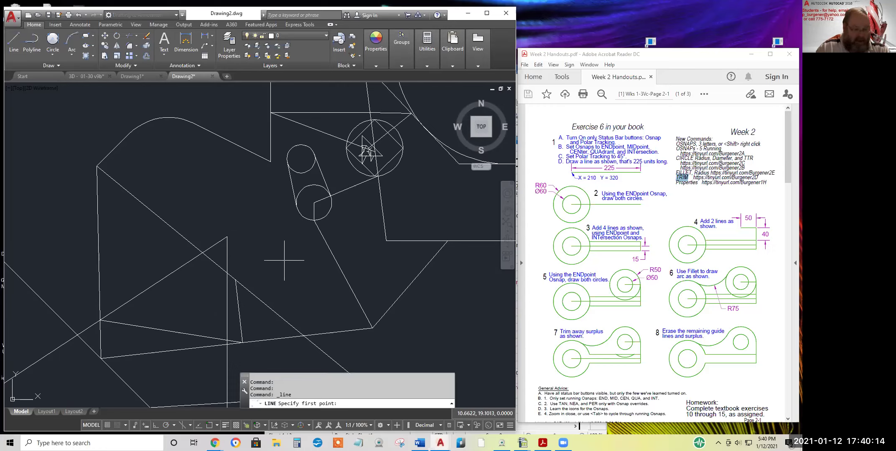
pyautogui.write('end')
pyautogui.press('space')
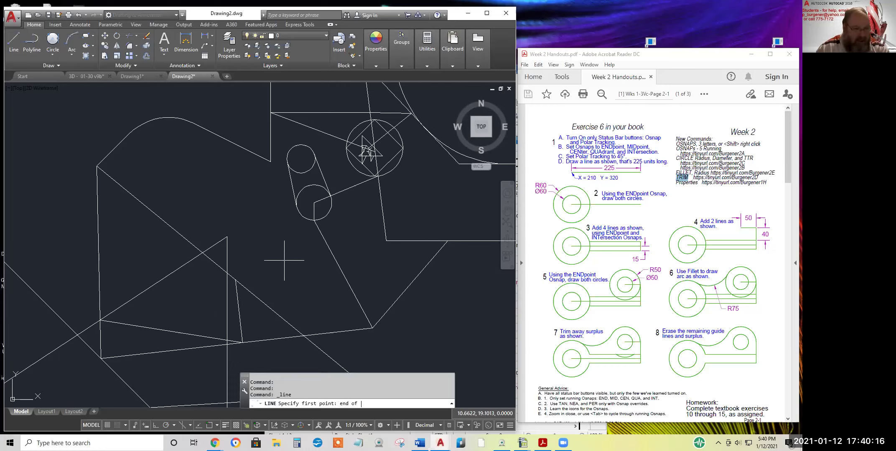
pyautogui.click(237, 290)
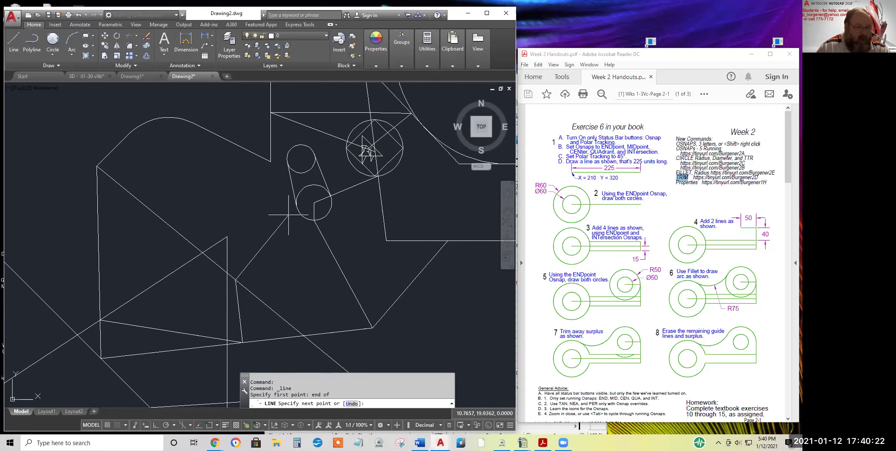
pyautogui.write('qua')
pyautogui.press('space')
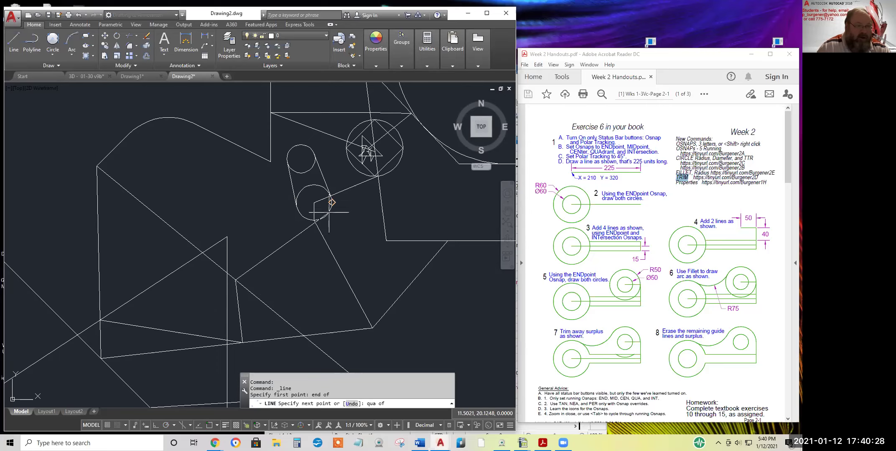
pyautogui.click(296, 205)
pyautogui.scroll(2, 294, 200)
pyautogui.scroll(5, 295, 200)
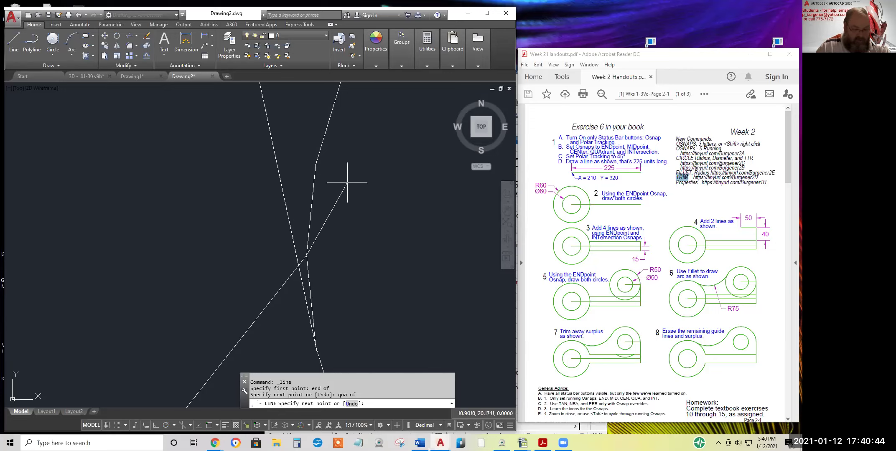
pyautogui.scroll(-2, 348, 182)
pyautogui.scroll(2, 350, 180)
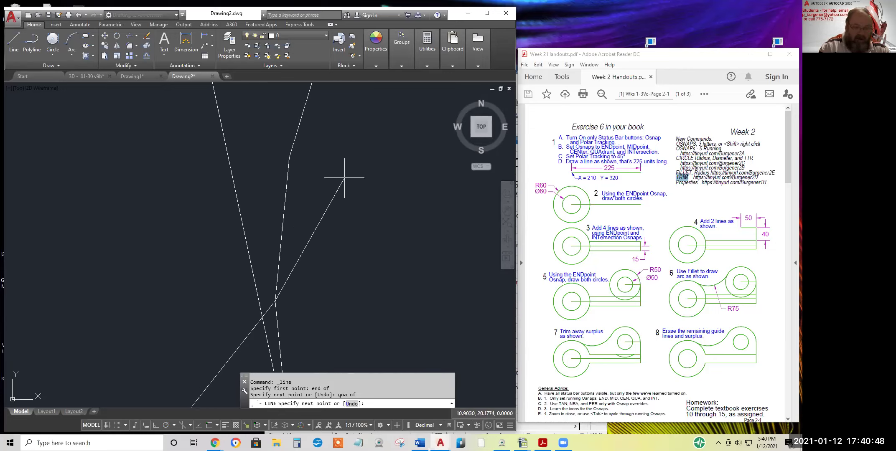
pyautogui.press('Return')
# - Regenerate the drawing display to smooth the lower small circle's curve
pyautogui.write('re')
pyautogui.press('Return')
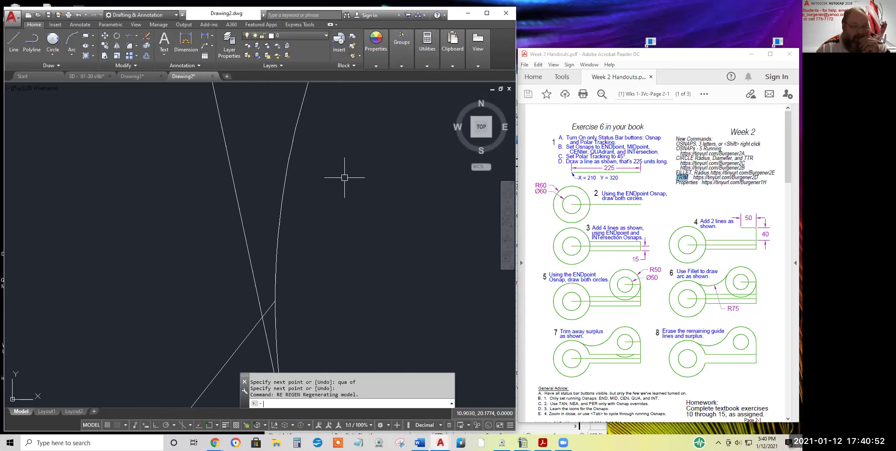
pyautogui.scroll(-2, 331, 190)
pyautogui.scroll(-2, 351, 225)
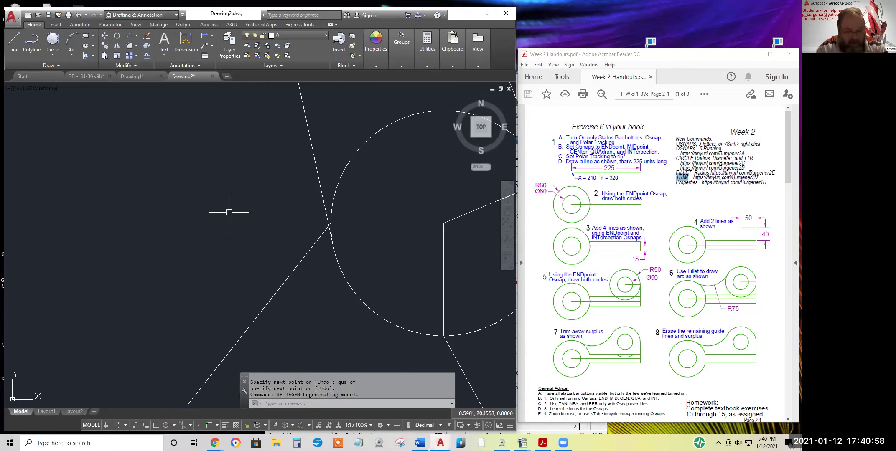
# - Run VIEWRES, accept fast zooms, and set the circle zoom percent to 20000
pyautogui.write('VIEWre')
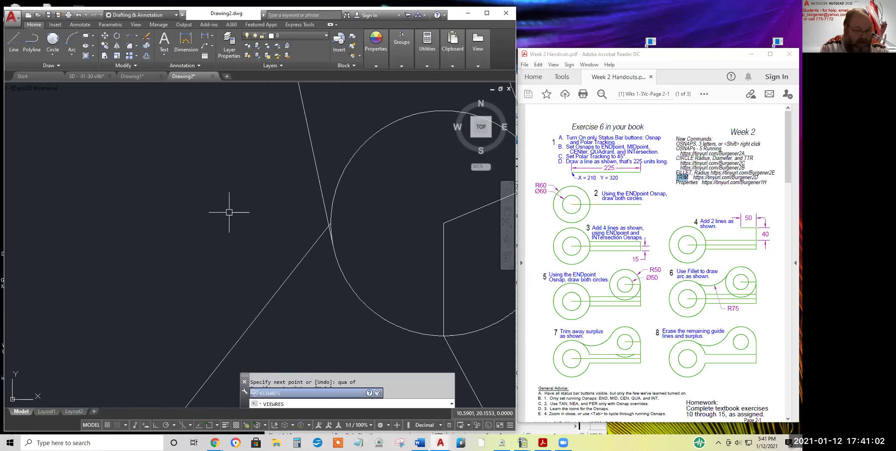
pyautogui.press('Return')
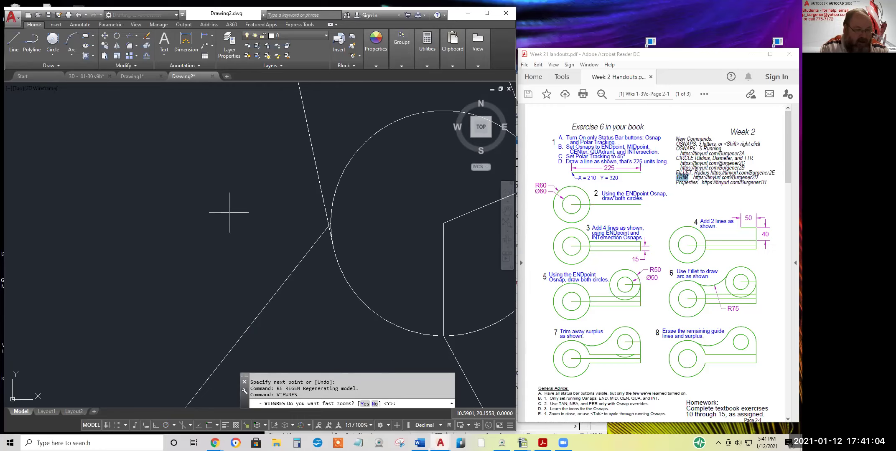
pyautogui.press('Return')
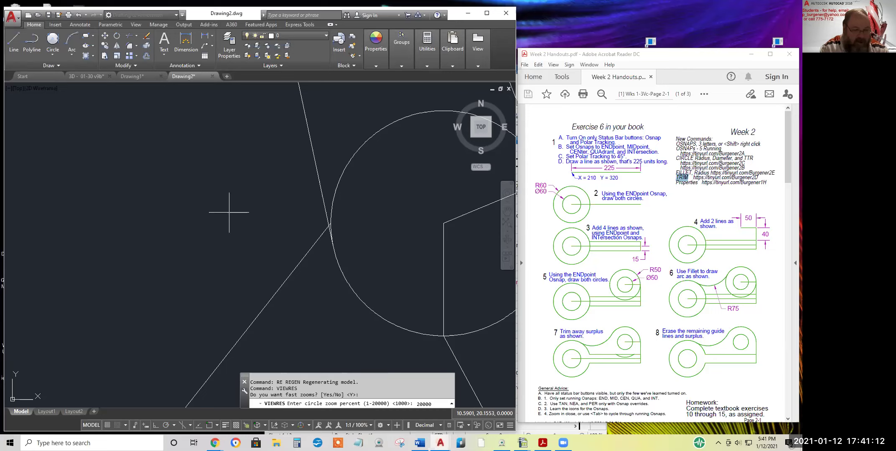
pyautogui.press('Return')
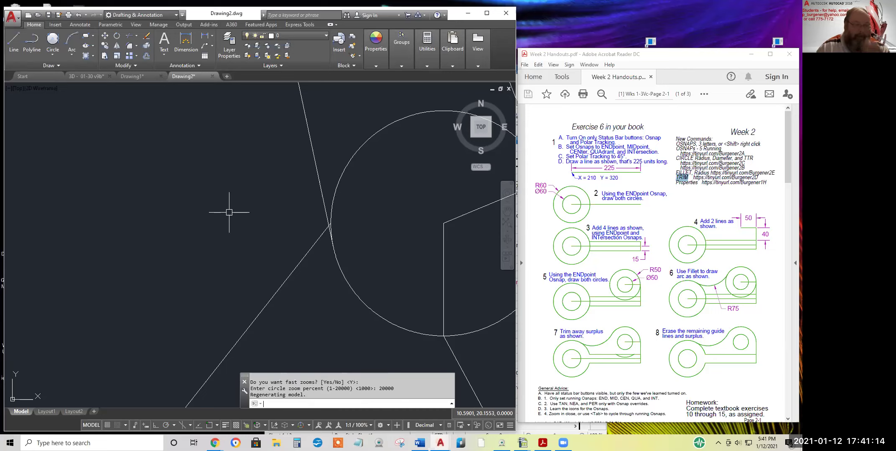
pyautogui.scroll(-4, 229, 212)
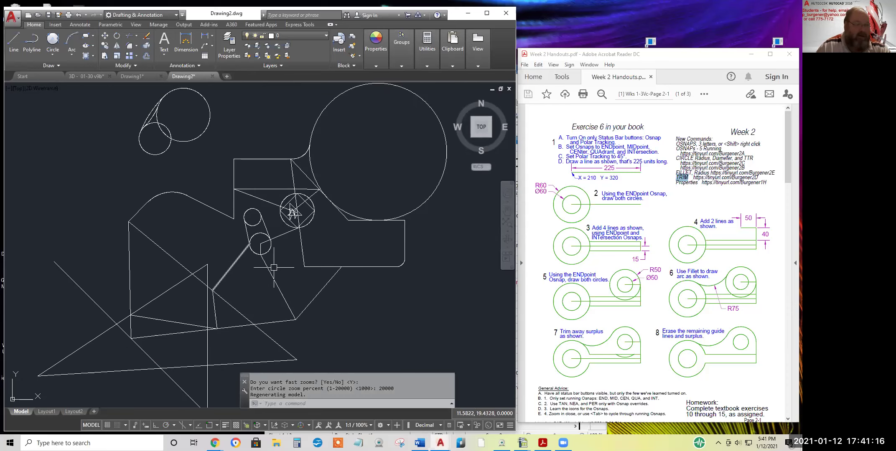
pyautogui.moveTo(289, 289); pyautogui.dragTo(343, 264, button='middle')
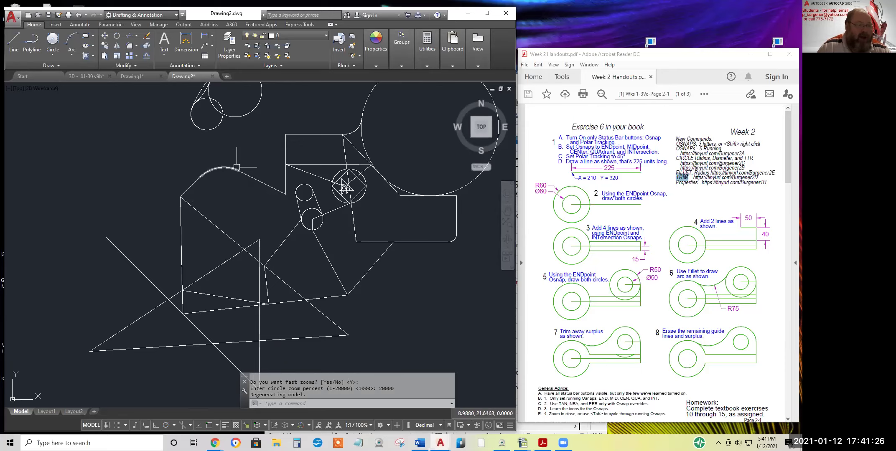
pyautogui.scroll(2, 211, 171)
pyautogui.scroll(2, 211, 171)
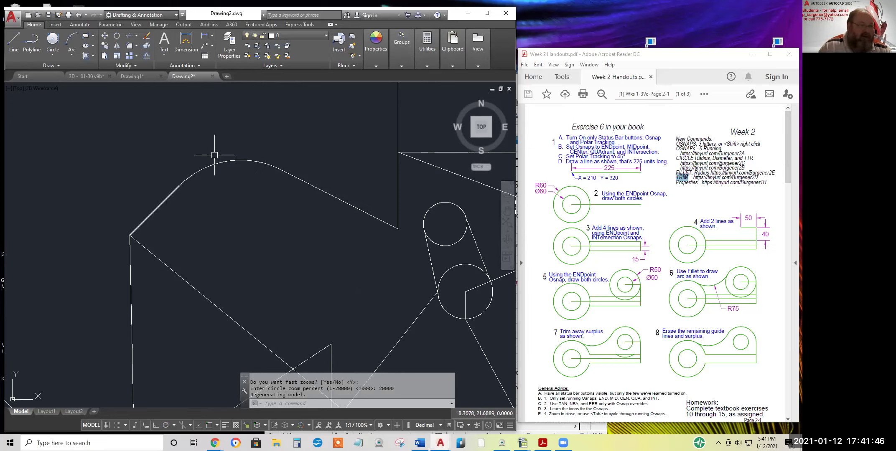
# - Fillet the two sloping lines that meet at the large rounded corner with a radius of 0.25
pyautogui.click(130, 48)
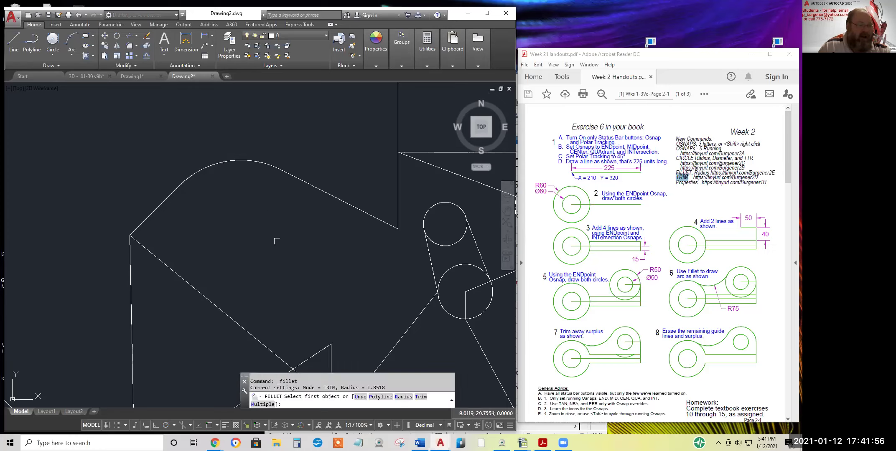
pyautogui.rightClick(280, 231)
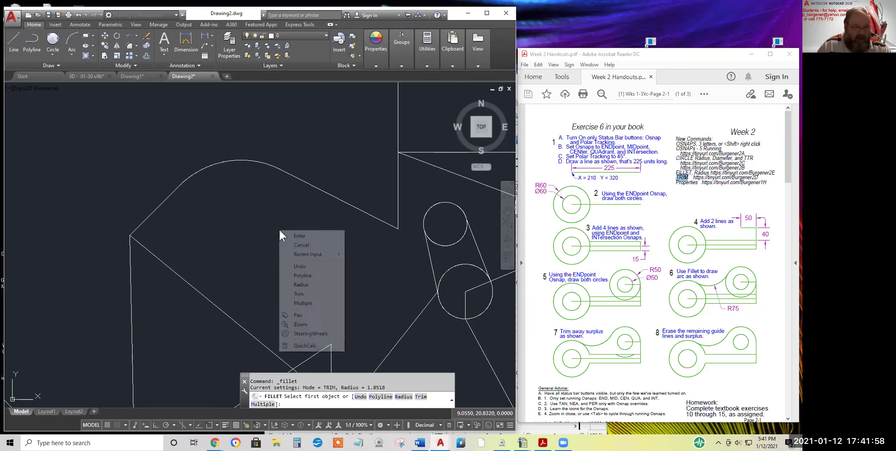
pyautogui.click(301, 285)
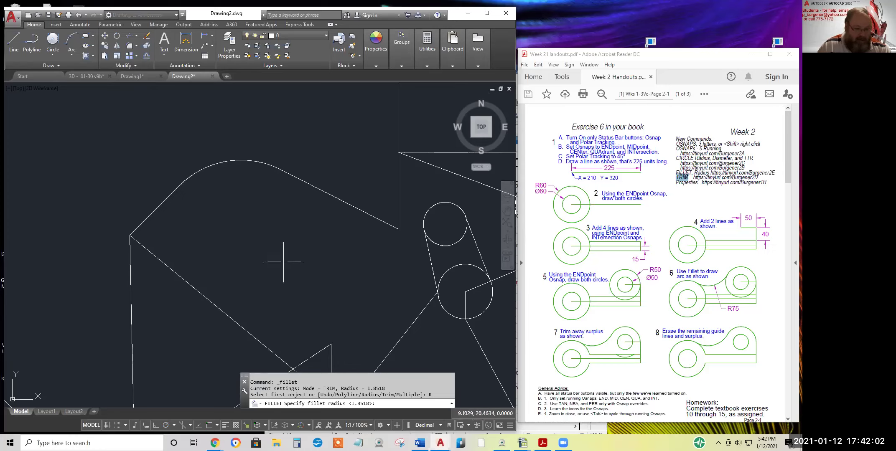
pyautogui.write('.25')
pyautogui.press('Return')
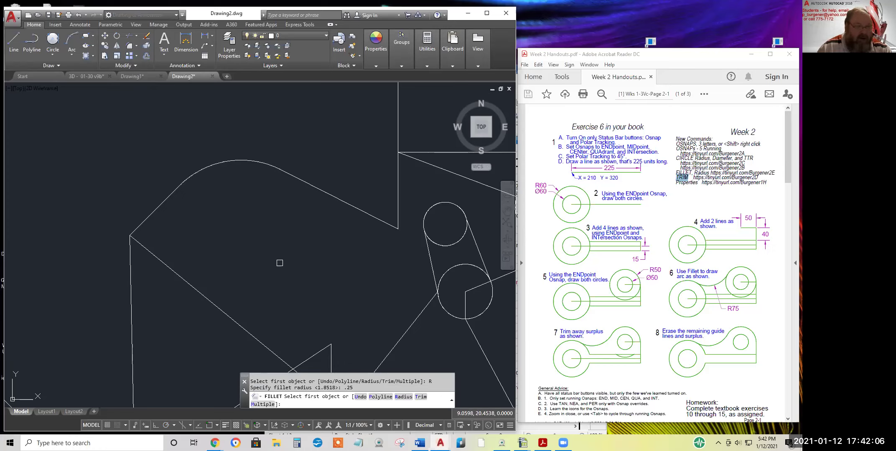
pyautogui.click(298, 179)
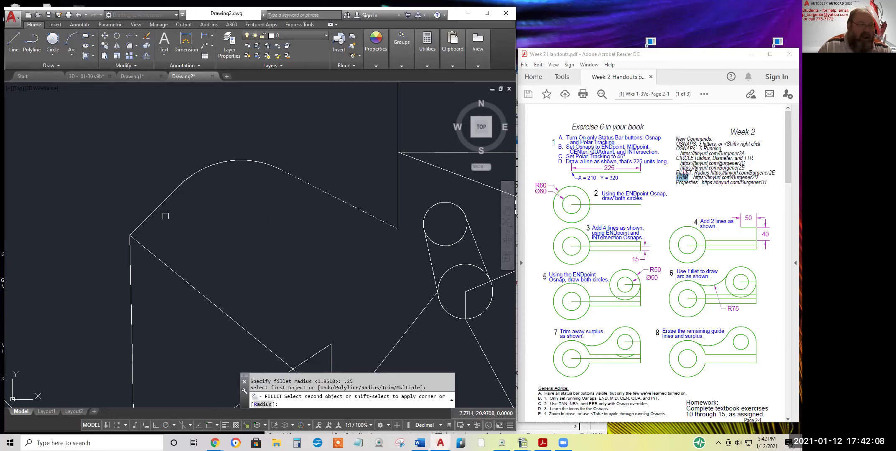
pyautogui.click(166, 198)
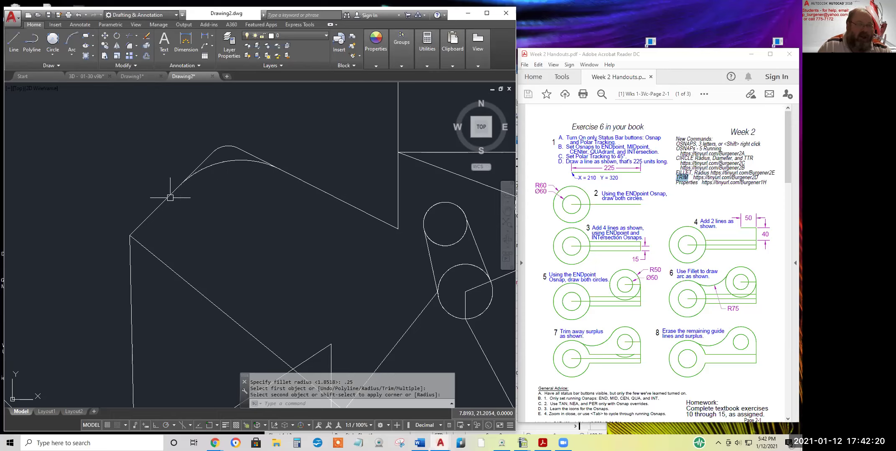
pyautogui.click(224, 146)
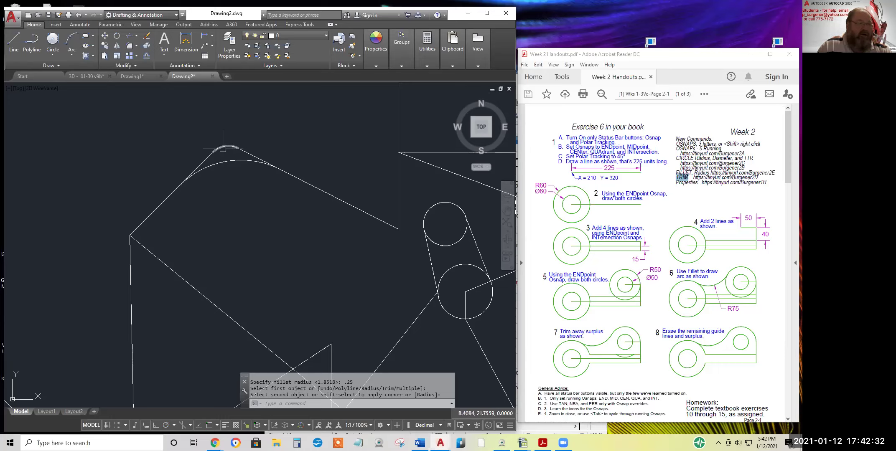
# - Set the fillet radius to 0.75 and fillet the same two sloping lines again
pyautogui.click(130, 47)
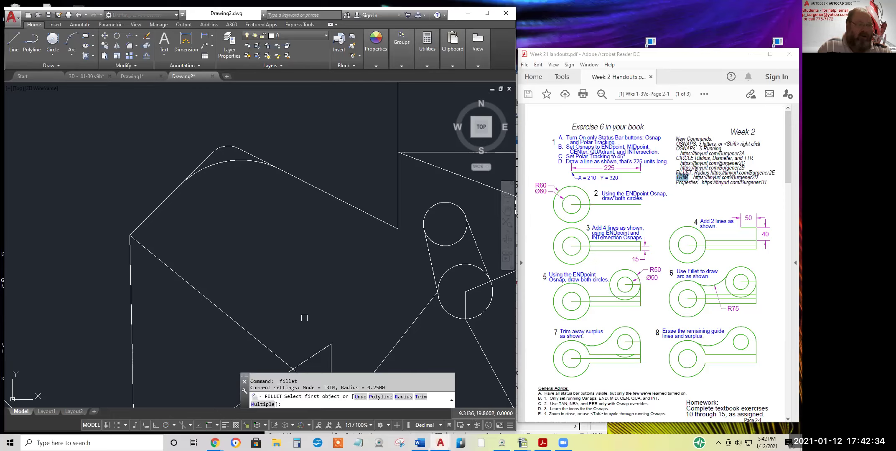
pyautogui.rightClick(278, 227)
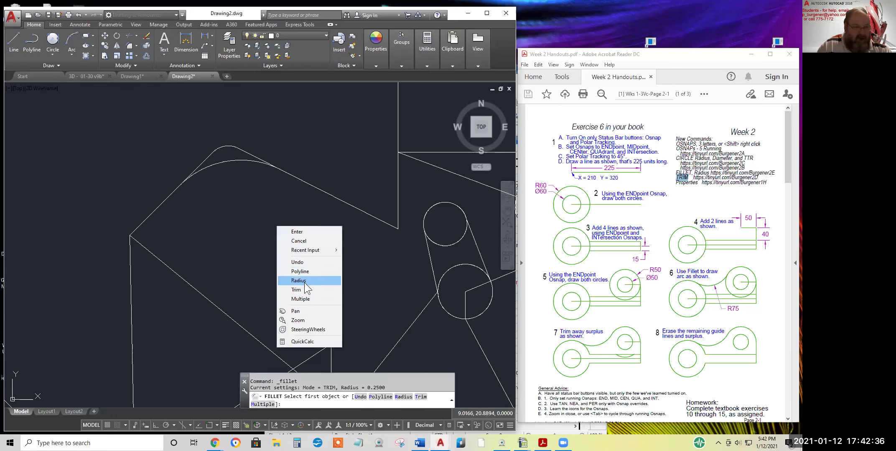
pyautogui.click(305, 282)
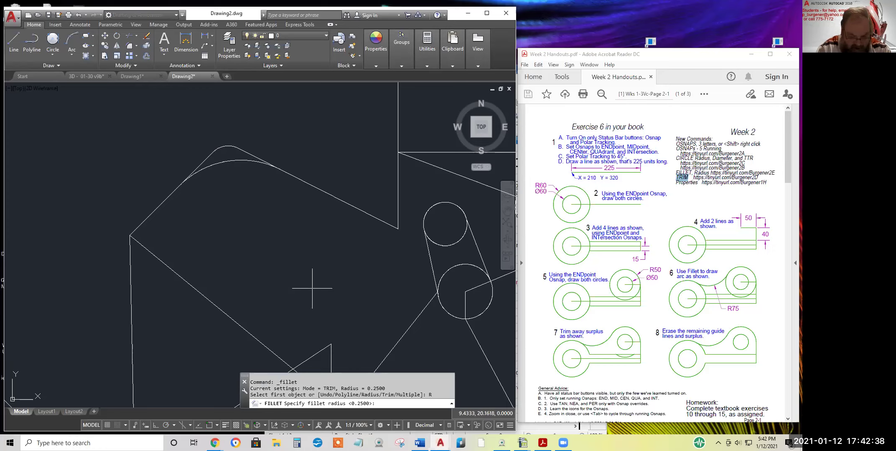
pyautogui.write('.75')
pyautogui.press('Return')
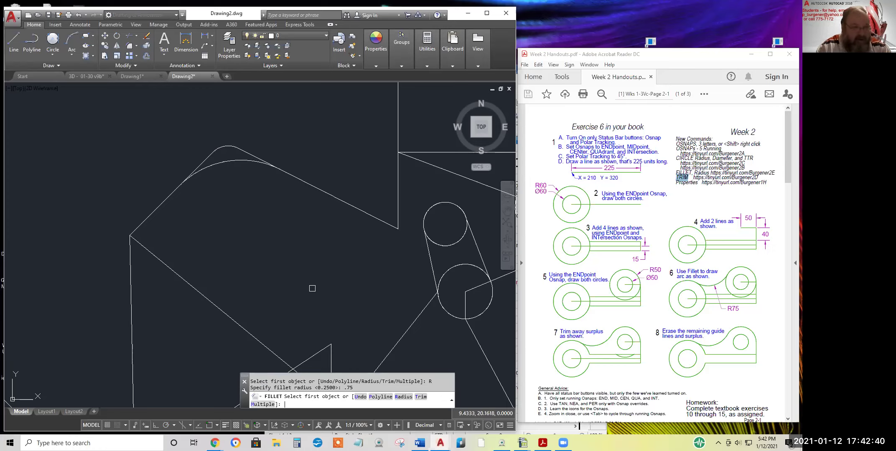
pyautogui.click(324, 193)
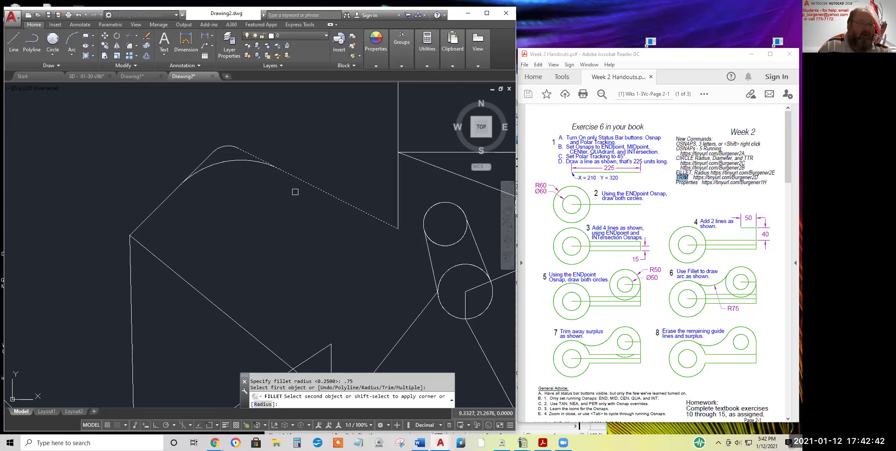
pyautogui.click(169, 199)
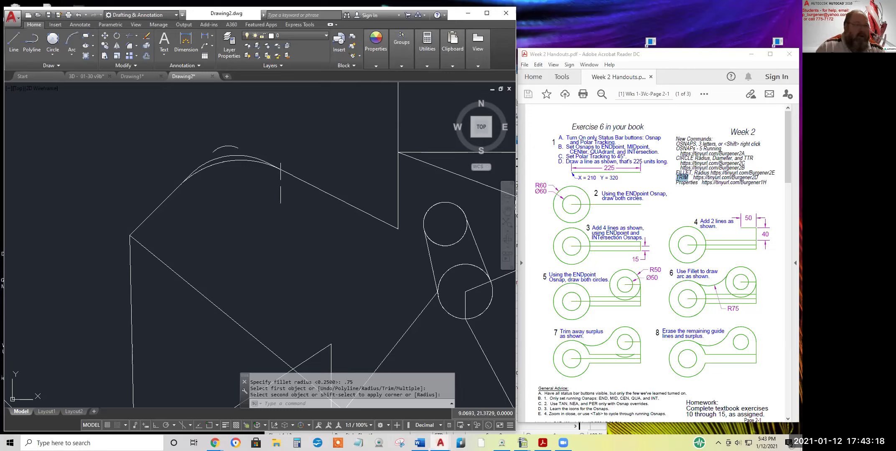
# - Erase the two leftover fillet arcs above and below the 0.75 radius fillet
pyautogui.click(147, 36)
pyautogui.click(228, 147)
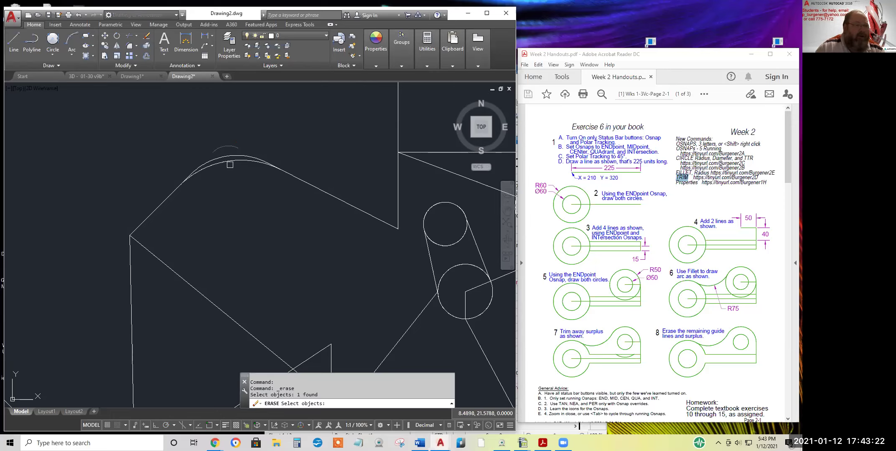
pyautogui.click(229, 165)
pyautogui.press('Return')
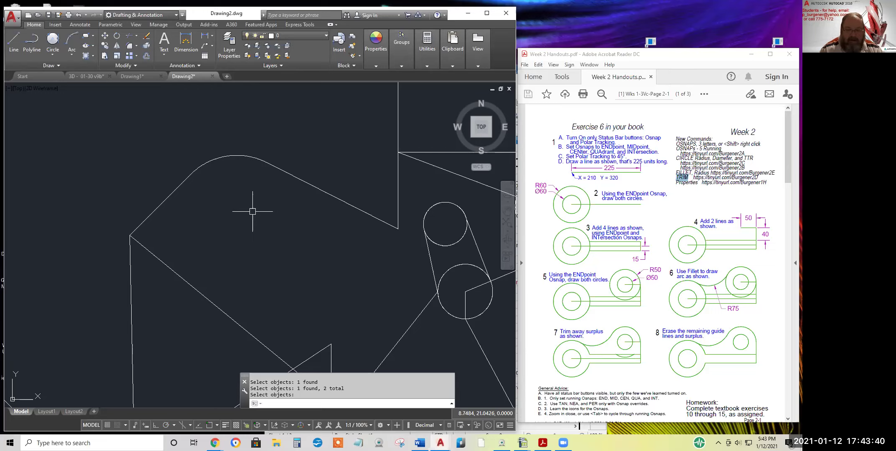
# - Start Fillet and set its trim mode option to Trim
pyautogui.click(130, 45)
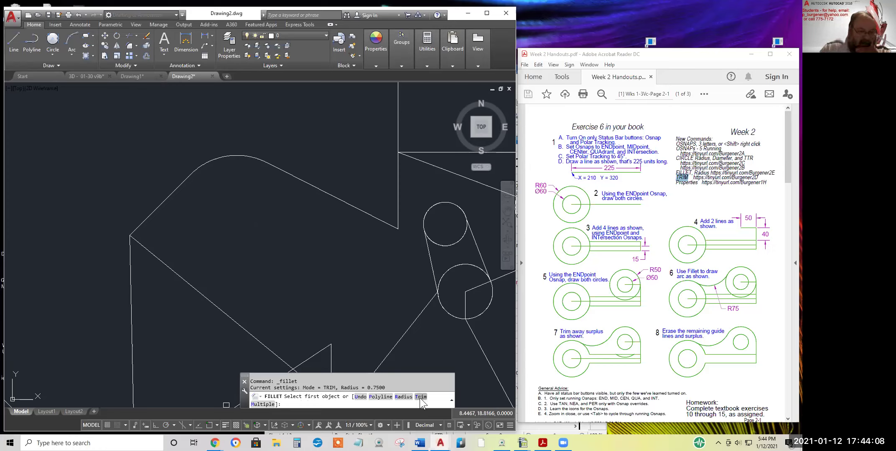
pyautogui.rightClick(318, 267)
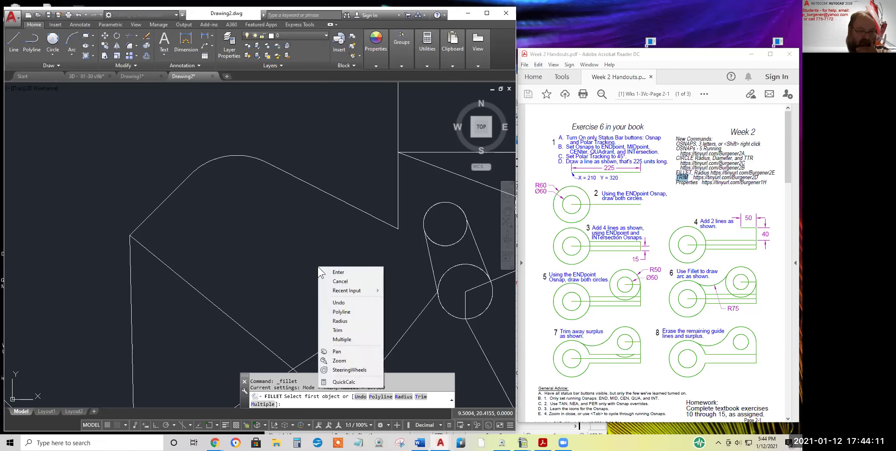
pyautogui.click(341, 331)
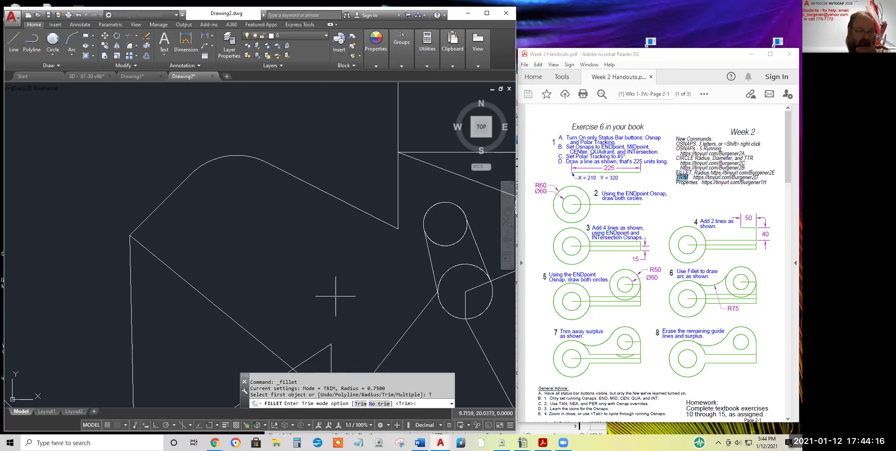
pyautogui.rightClick(324, 270)
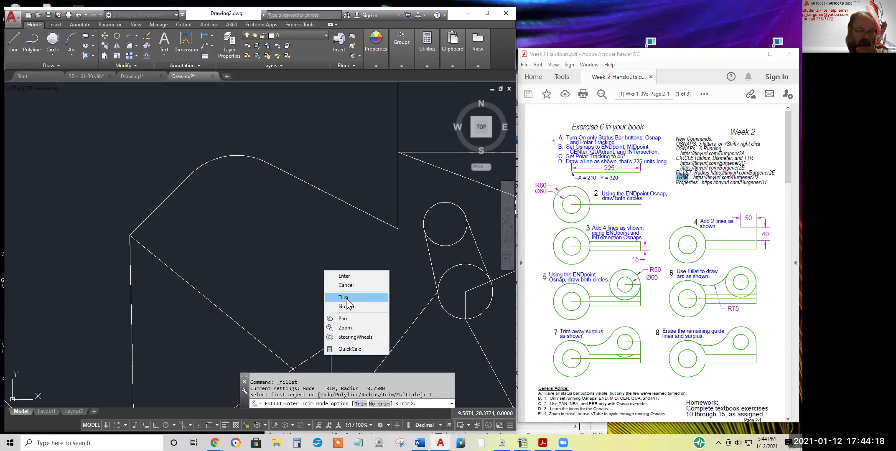
pyautogui.click(345, 297)
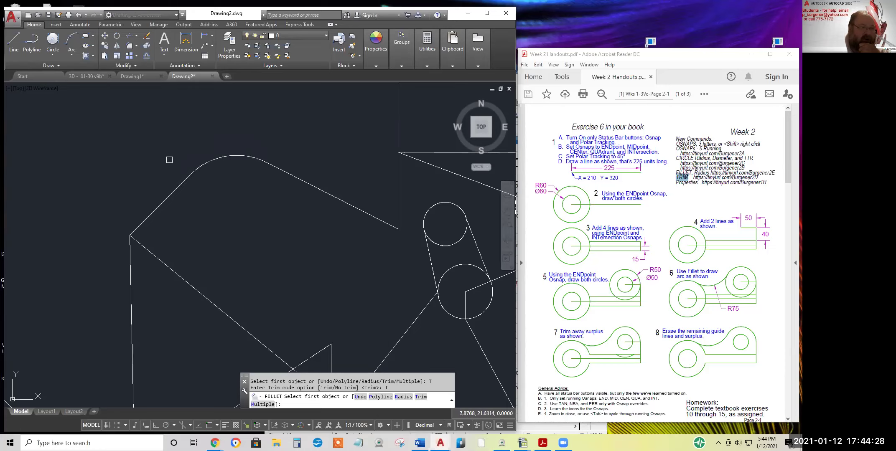
# - Draw two connected lines forming a peak in the open area below the filleted corner
pyautogui.click(14, 42)
pyautogui.click(197, 260)
pyautogui.click(264, 214)
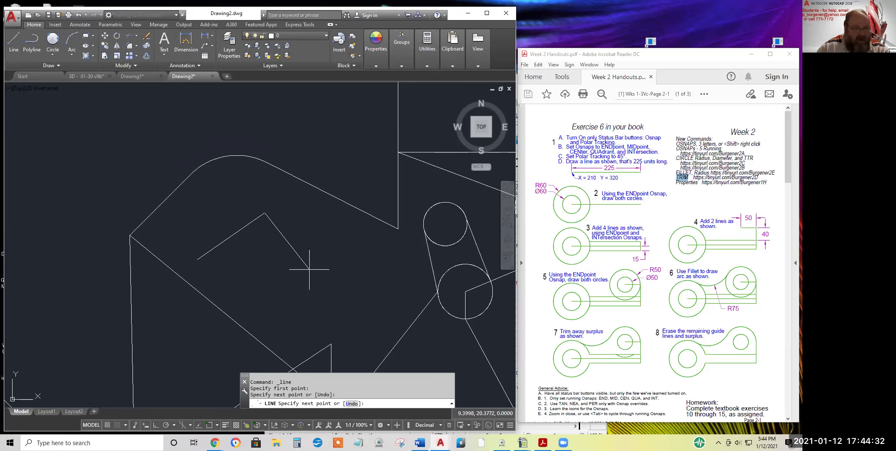
pyautogui.click(321, 312)
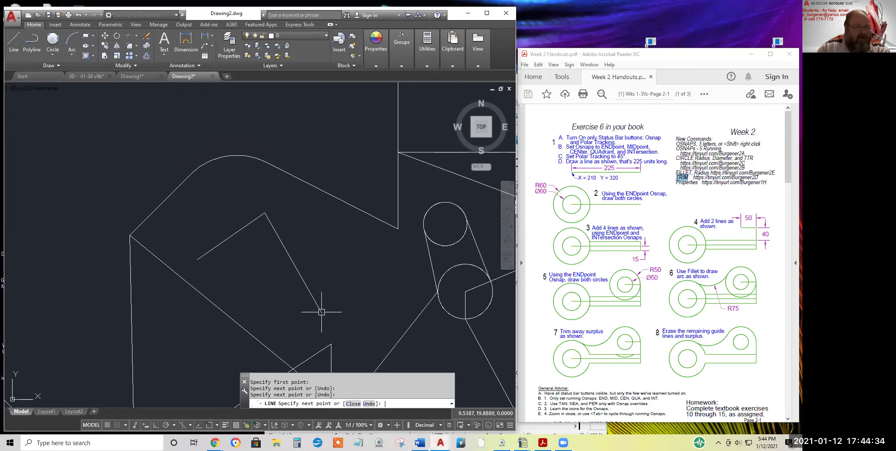
pyautogui.press('Return')
# - Fillet the two peak lines in Trim mode with the 0.75 radius, and undo that fillet
pyautogui.click(131, 46)
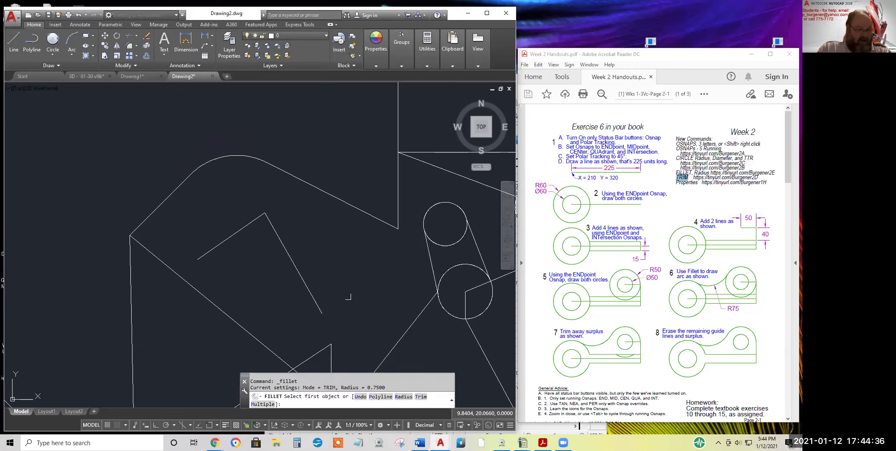
pyautogui.click(280, 240)
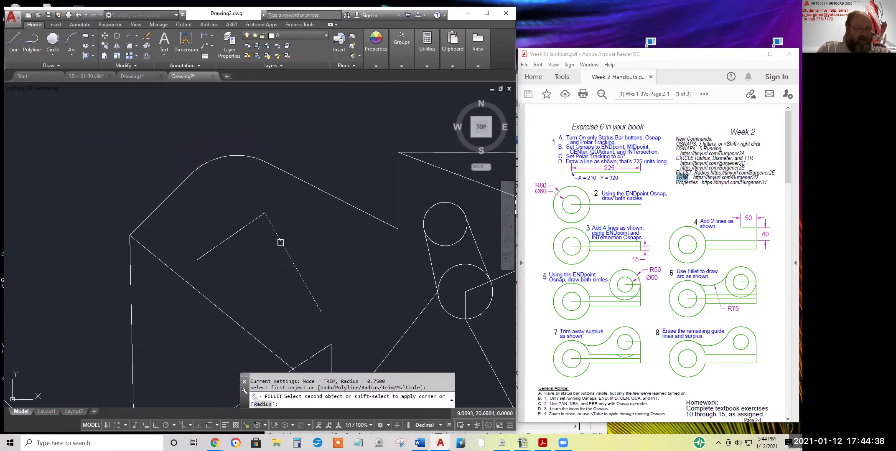
pyautogui.click(238, 227)
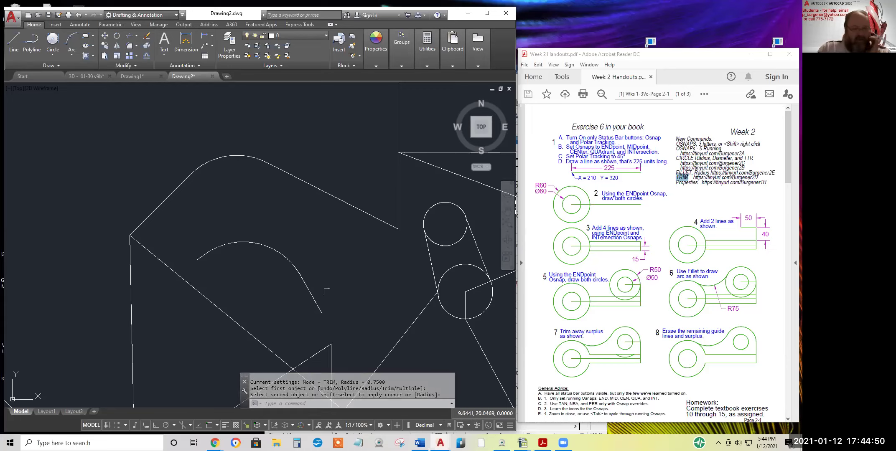
pyautogui.click(287, 261)
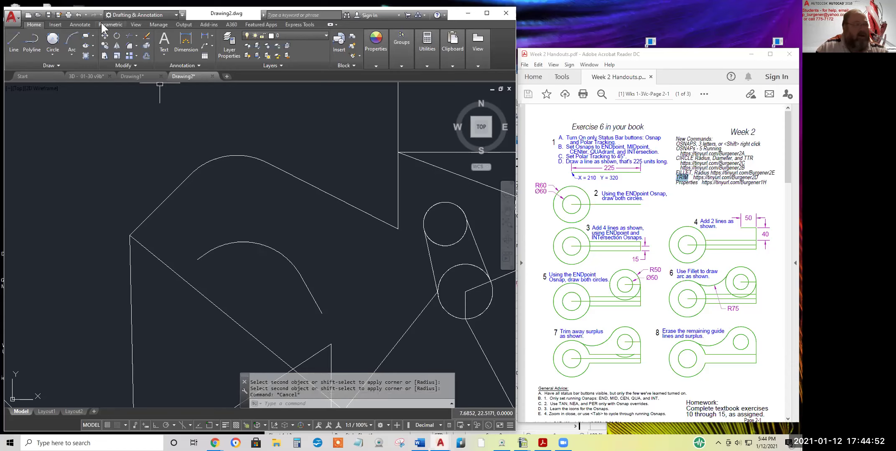
pyautogui.click(77, 15)
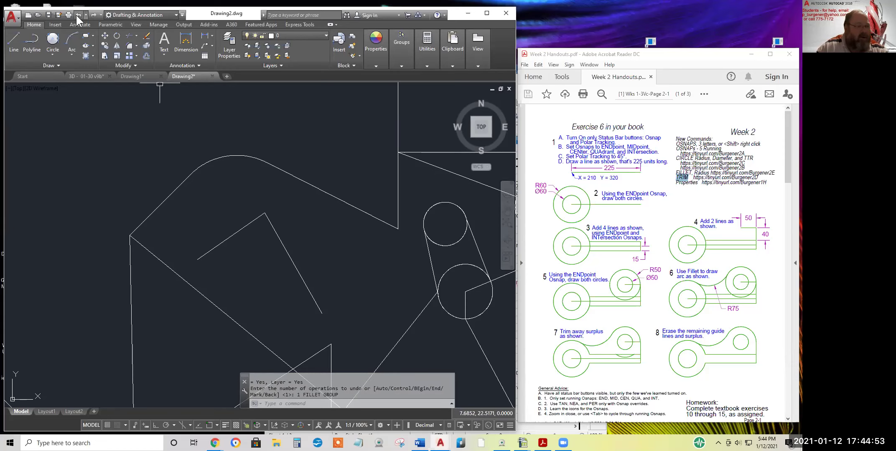
# - Set the Fillet trim mode to No trim and fillet the two peak lines
pyautogui.click(129, 46)
pyautogui.rightClick(309, 226)
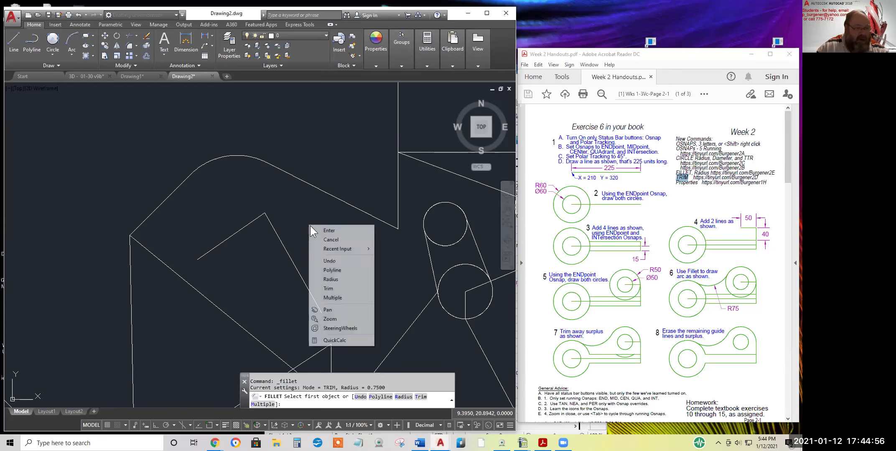
pyautogui.click(328, 288)
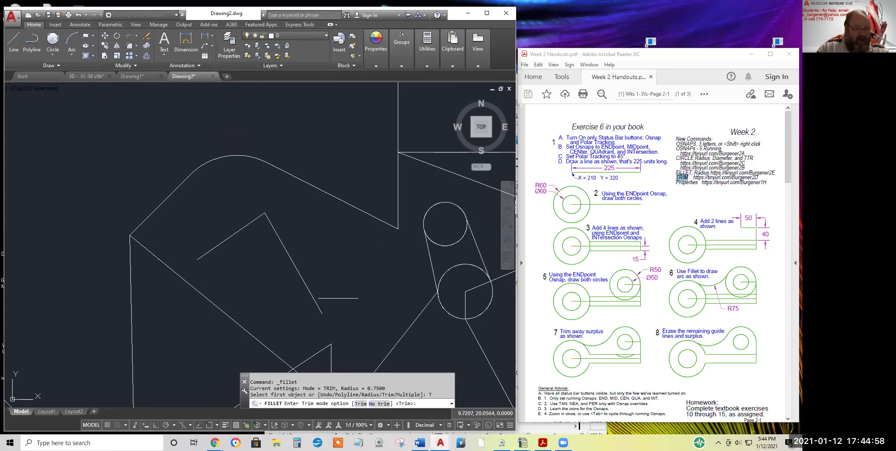
pyautogui.rightClick(342, 269)
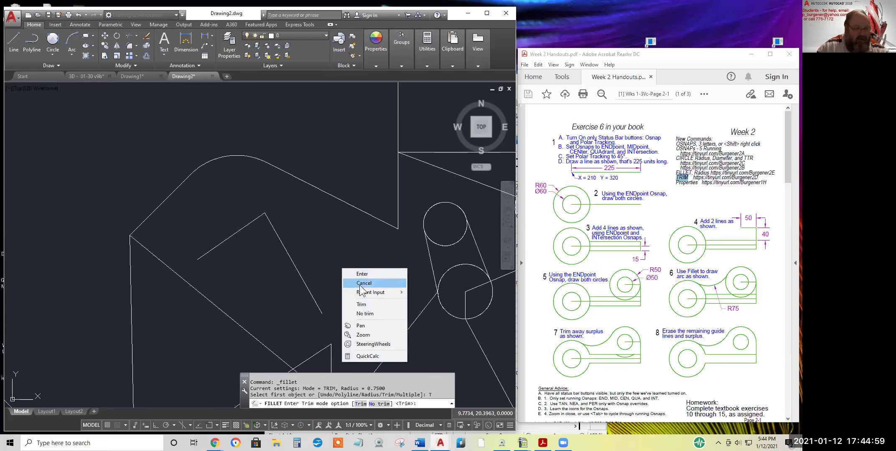
pyautogui.click(365, 314)
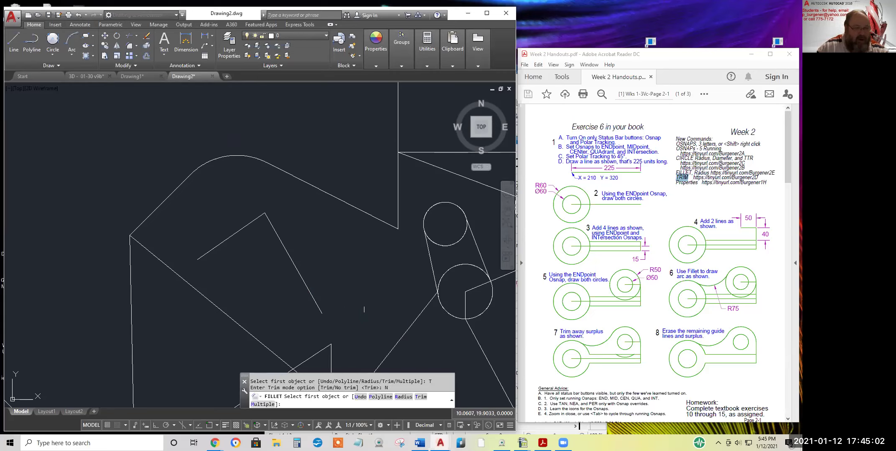
pyautogui.click(291, 256)
pyautogui.click(239, 229)
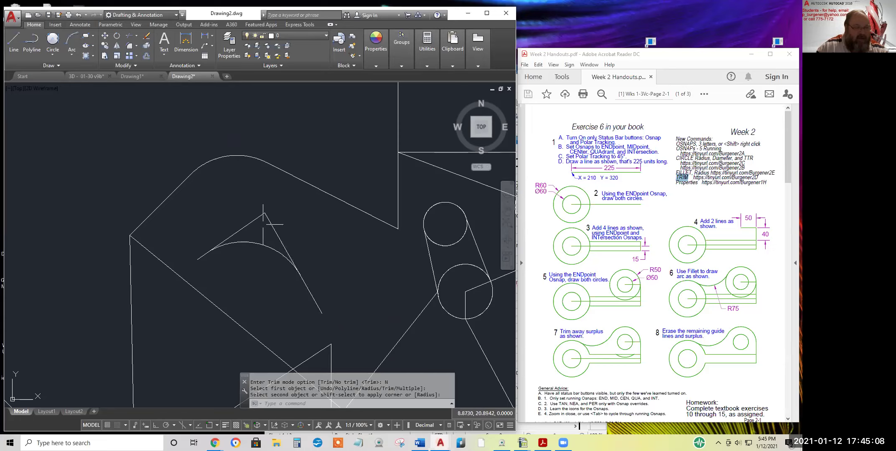
# - Set the Fillet trim mode back to Trim, and highlight Properties in the handout's list of new commands
pyautogui.click(129, 48)
pyautogui.rightClick(298, 221)
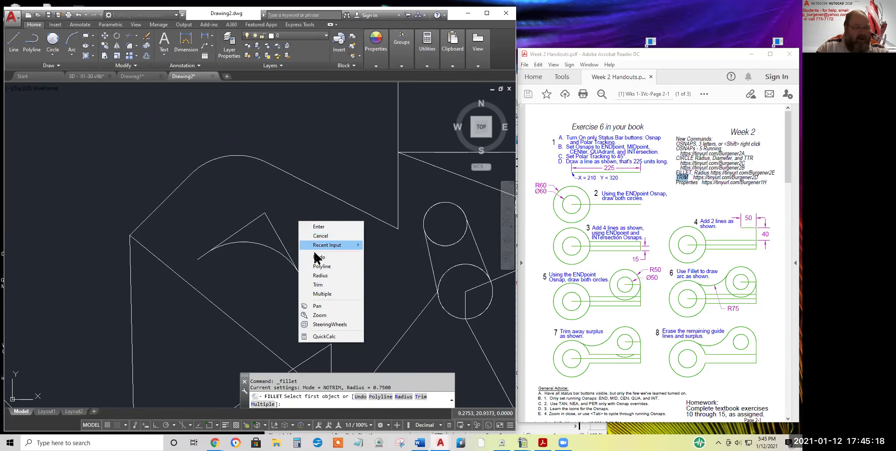
pyautogui.click(319, 285)
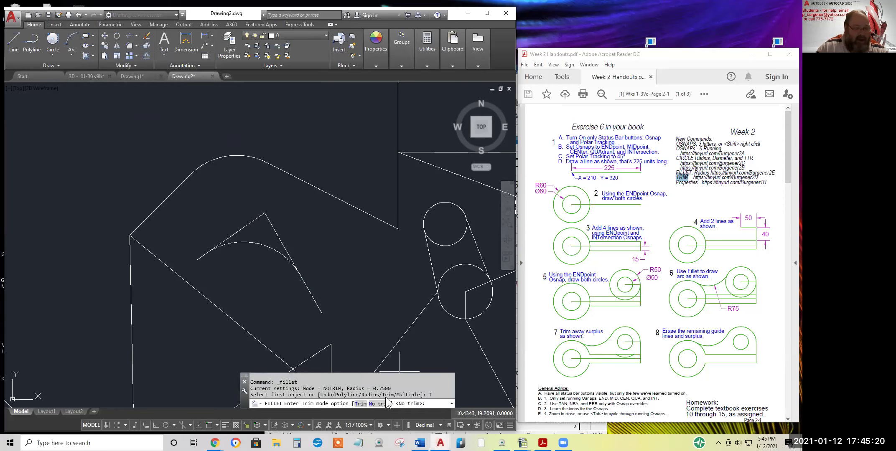
pyautogui.rightClick(331, 247)
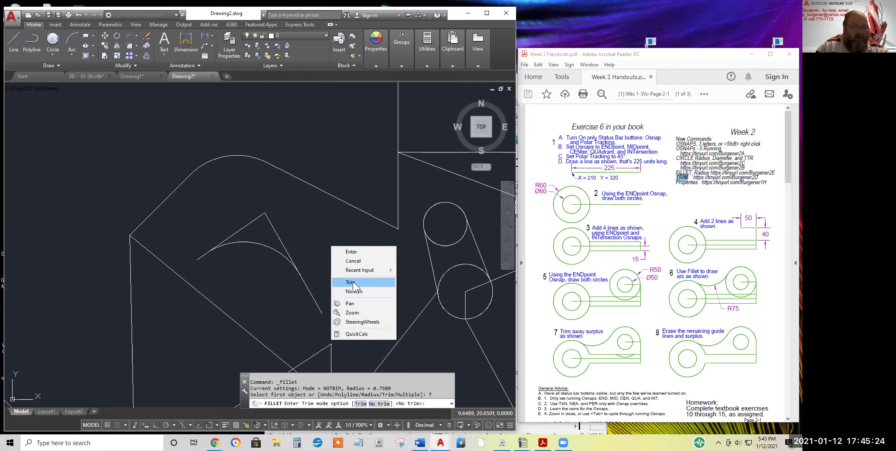
pyautogui.click(354, 282)
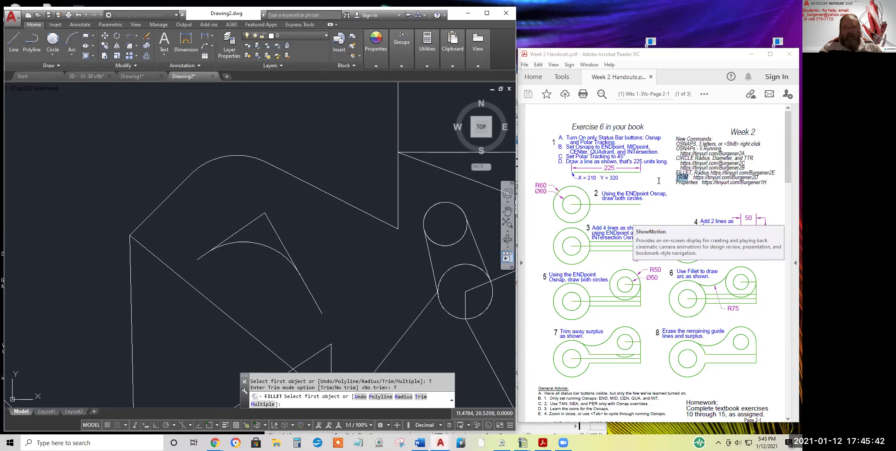
pyautogui.moveTo(676, 183); pyautogui.dragTo(703, 183)
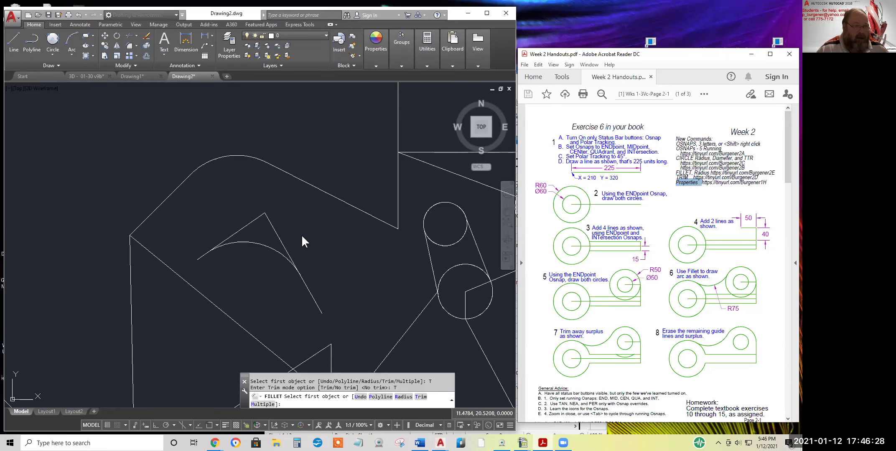
# - Erase the inner fillet arc joining the two overlapping circles at the upper part of the drawing
pyautogui.scroll(-3, 321, 256)
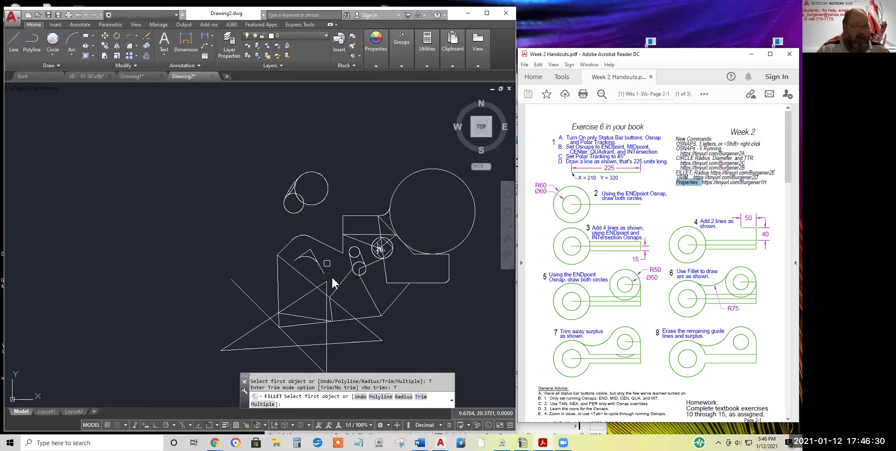
pyautogui.scroll(5, 289, 197)
pyautogui.scroll(2, 300, 191)
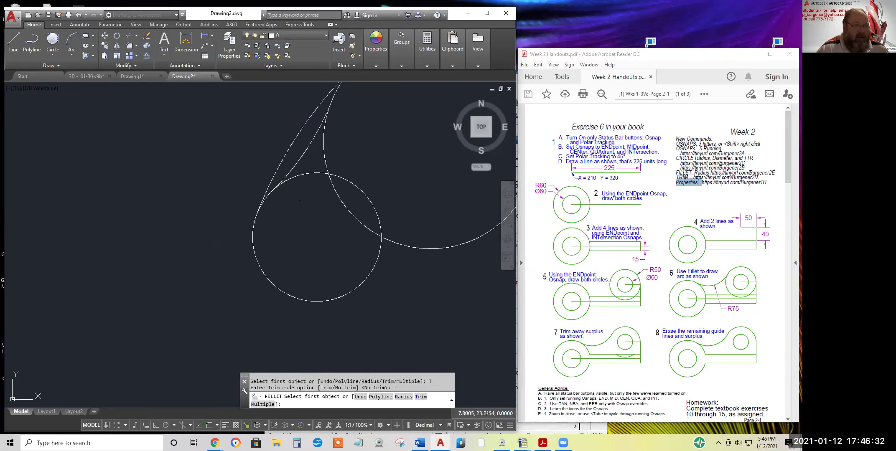
pyautogui.moveTo(349, 204); pyautogui.dragTo(275, 278, button='middle')
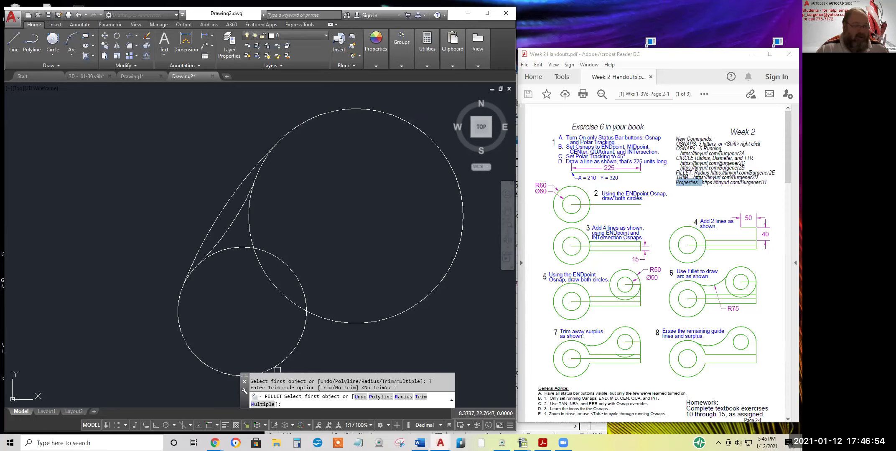
pyautogui.click(129, 46)
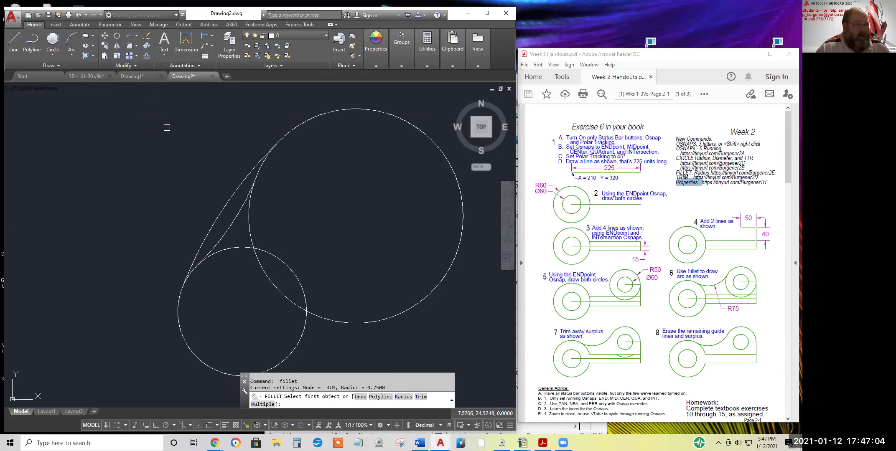
pyautogui.click(147, 37)
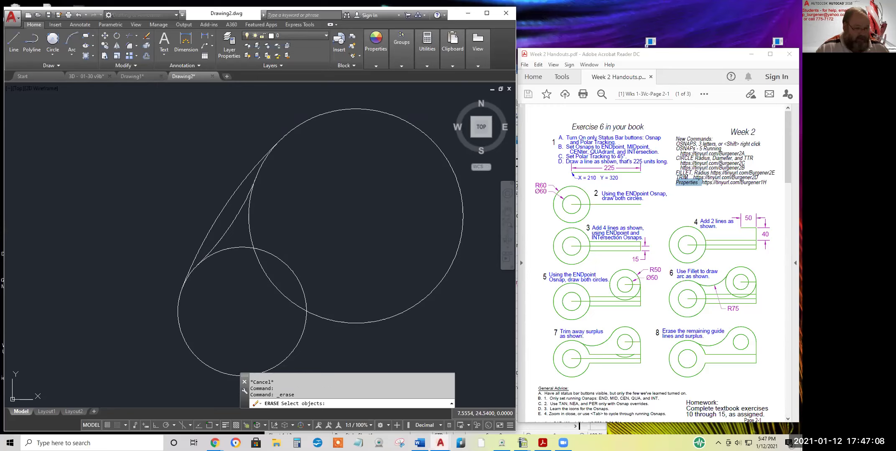
pyautogui.click(230, 226)
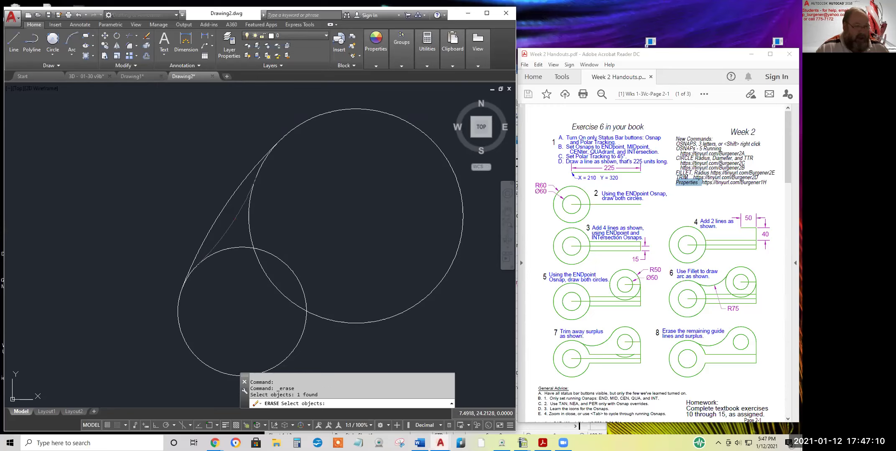
pyautogui.press('Return')
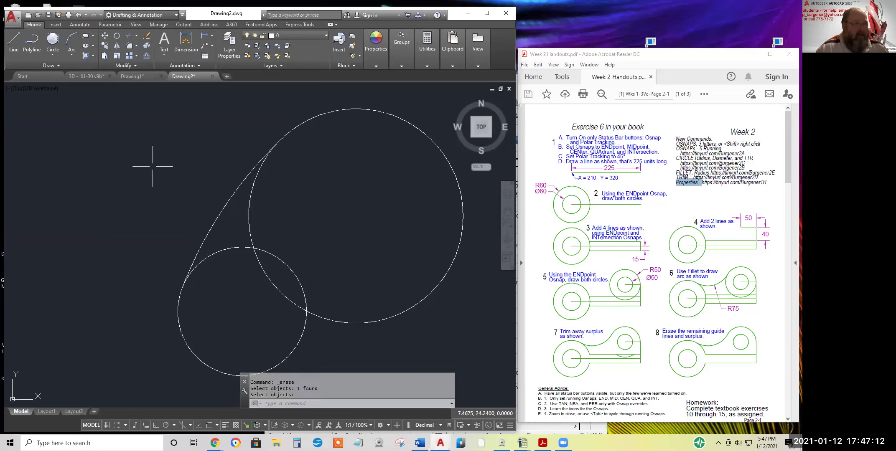
# - Trim the two overlapping circles with all objects as cutting edges, removing the inner segments to leave one continuous outline with the outer arc
pyautogui.click(128, 55)
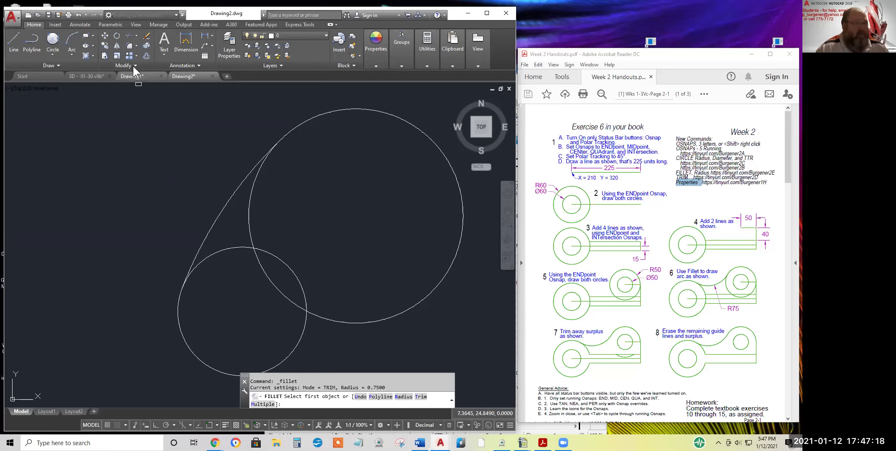
pyautogui.click(129, 36)
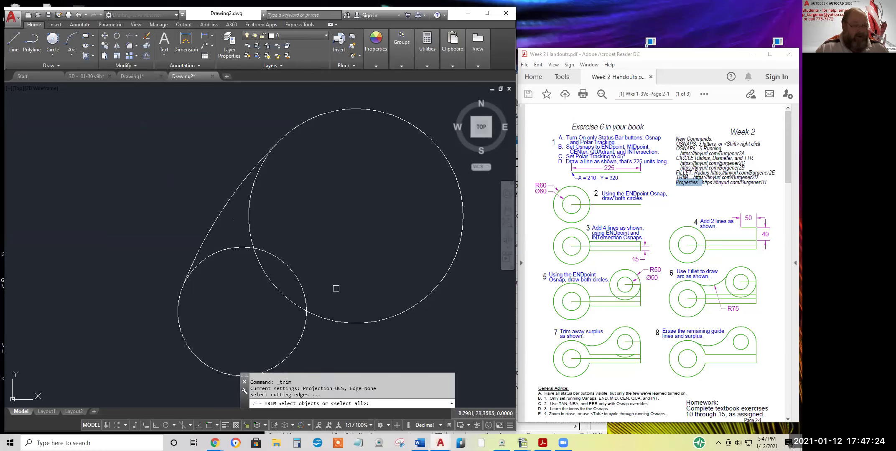
pyautogui.press('Return')
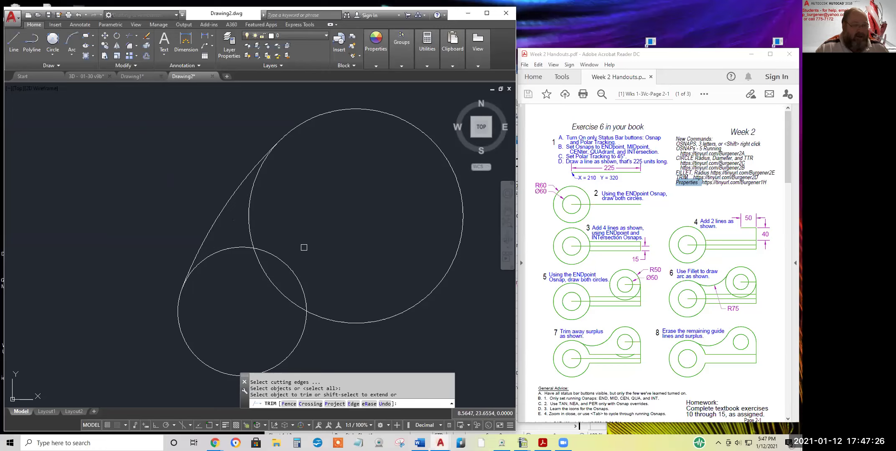
pyautogui.click(287, 263)
pyautogui.click(271, 280)
pyautogui.click(236, 248)
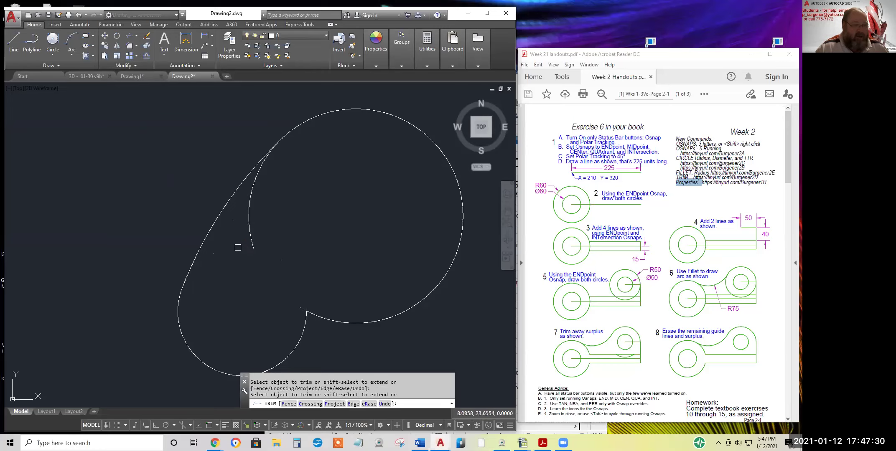
pyautogui.click(249, 219)
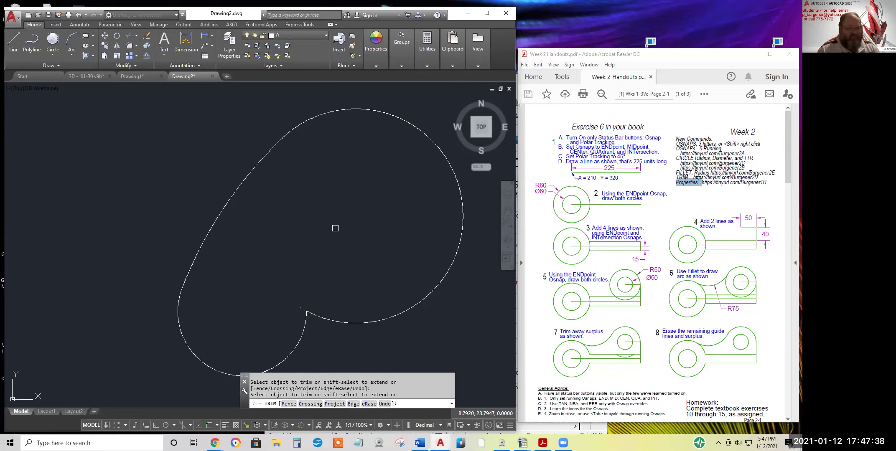
pyautogui.scroll(-6, 334, 247)
pyautogui.click(366, 324)
pyautogui.moveTo(366, 326)
pyautogui.mouseDown(button='middle')
pyautogui.moveTo(352, 293)
pyautogui.moveTo(290, 283)
pyautogui.mouseUp(button='middle')
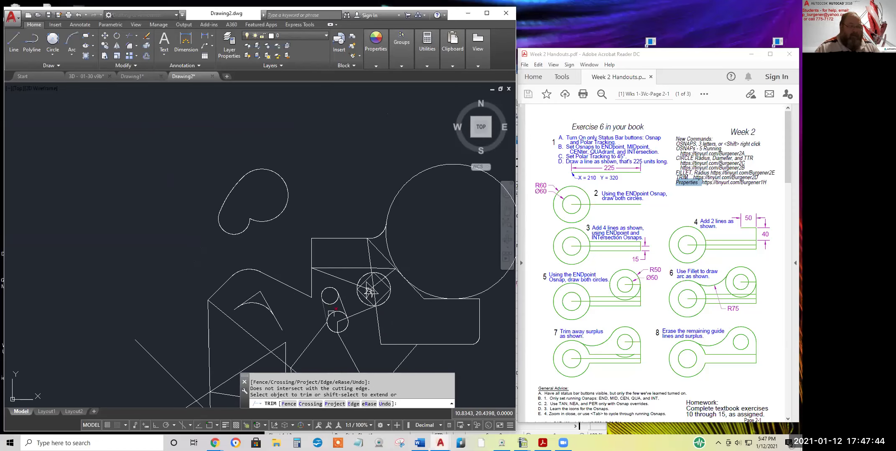
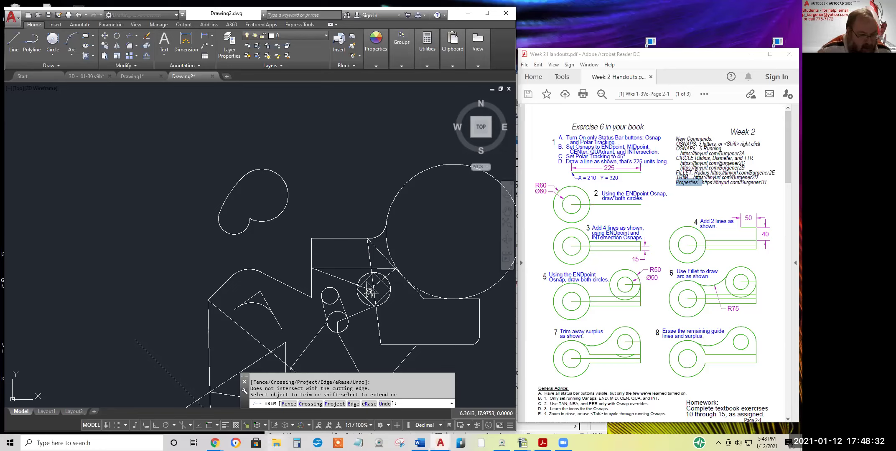
# - Switch to File Explorer and open the folder AutoCAD Class > 2021 aWin Intro on Local Disk (D:)
pyautogui.press('super+e')
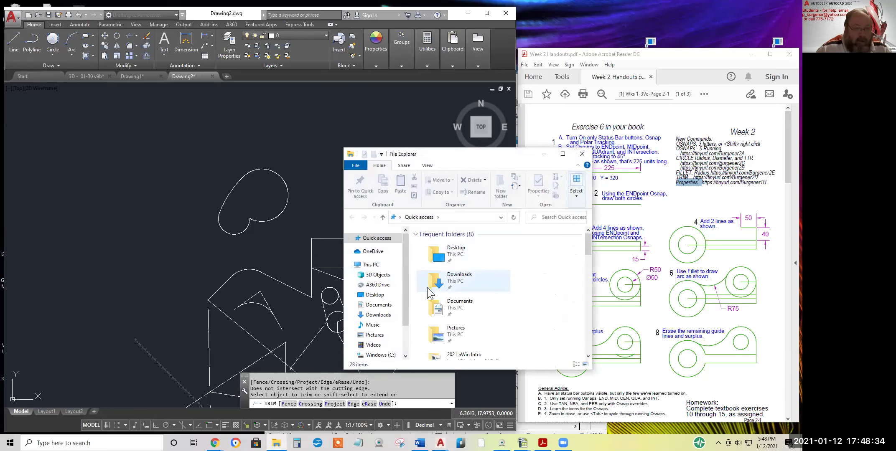
pyautogui.scroll(-2, 402, 310)
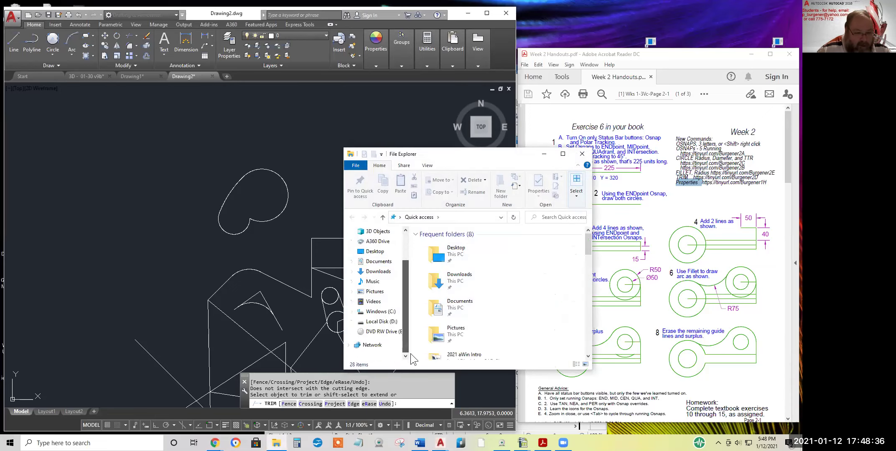
pyautogui.click(380, 321)
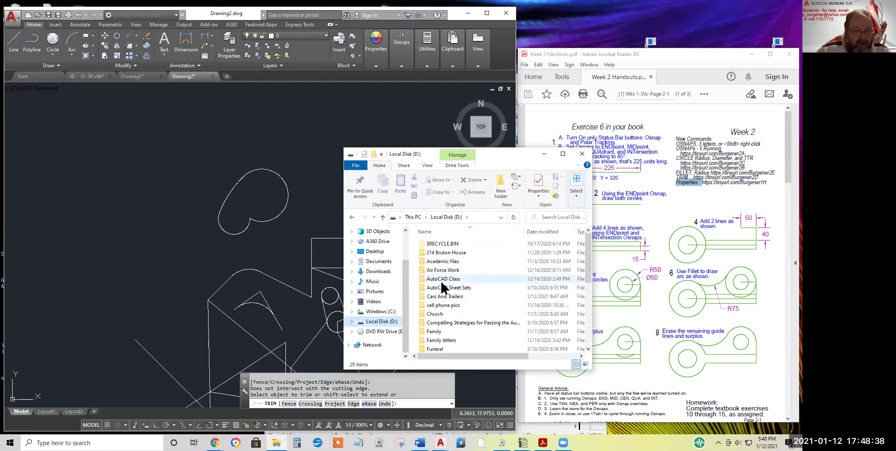
pyautogui.doubleClick(443, 279)
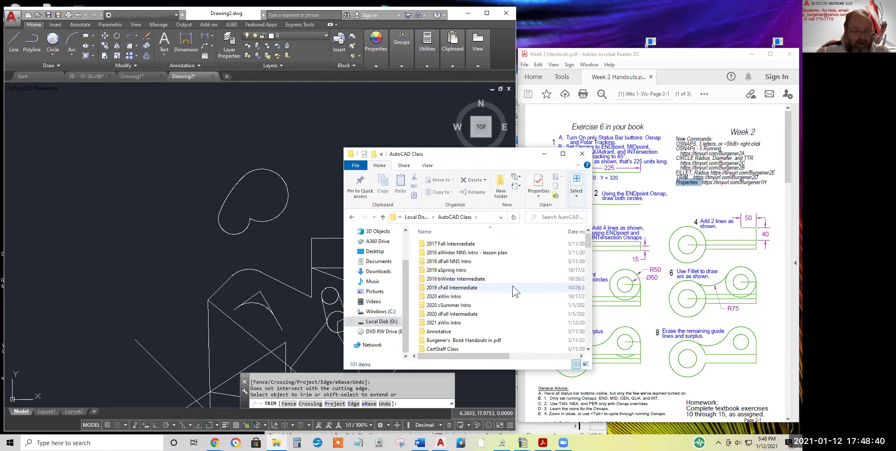
pyautogui.scroll(-1, 515, 291)
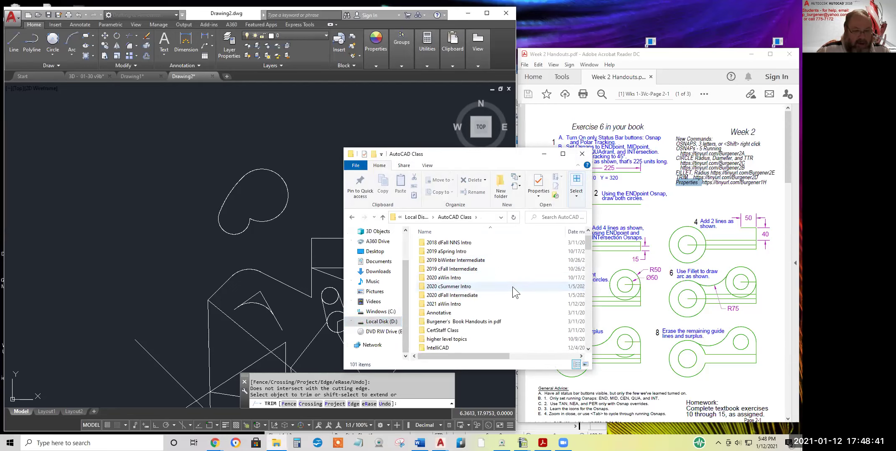
pyautogui.doubleClick(450, 304)
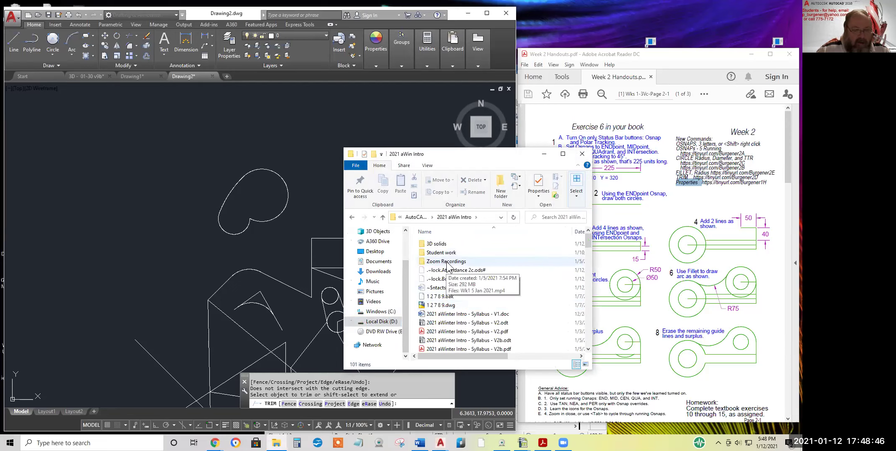
# - Open Chart of YouTube Vids RevN.ods in OpenOffice Calc, and move and widen its window to show the link column
pyautogui.scroll(-4, 468, 261)
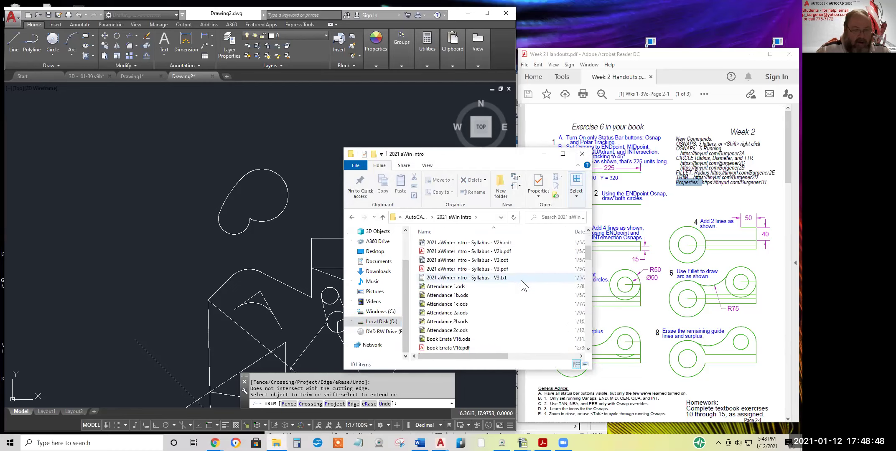
pyautogui.scroll(-3, 476, 328)
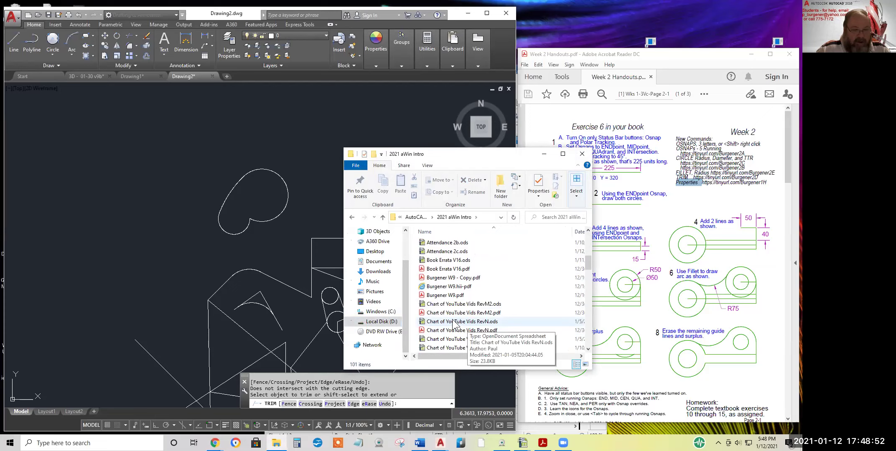
pyautogui.doubleClick(454, 322)
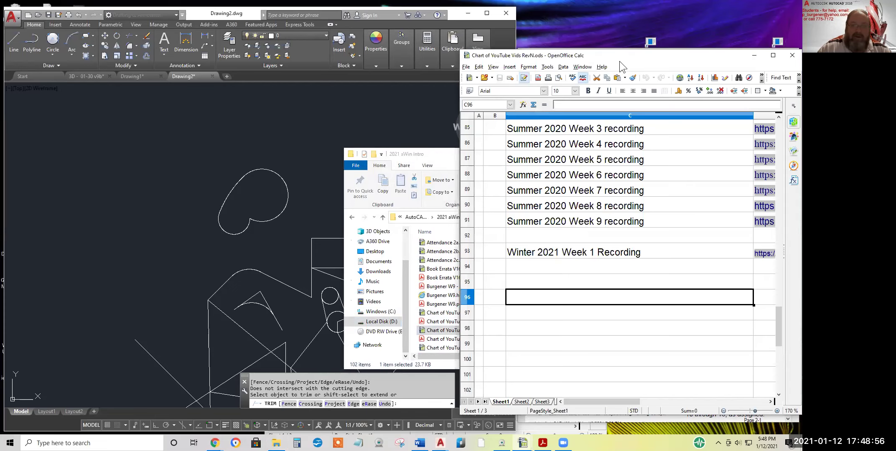
pyautogui.moveTo(616, 53); pyautogui.dragTo(271, 38)
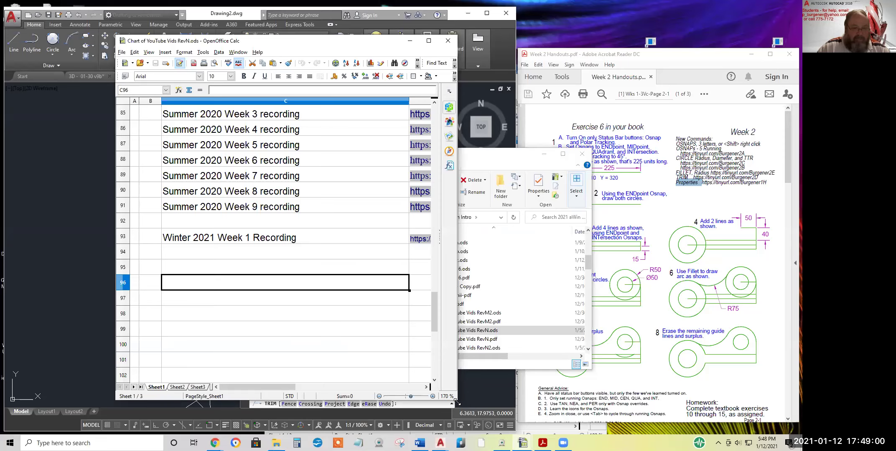
pyautogui.moveTo(457, 402); pyautogui.dragTo(703, 417)
# - Look through the chart's tutorial topics and their links, from the first row down to the Summer 2020 weekly recordings
pyautogui.scroll(8, 303, 250)
pyautogui.scroll(20, 305, 250)
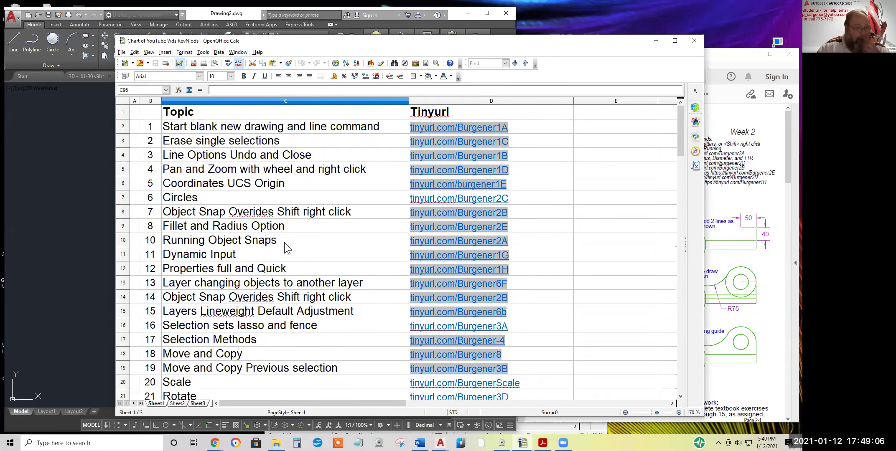
pyautogui.scroll(-7, 286, 251)
pyautogui.scroll(-10, 300, 278)
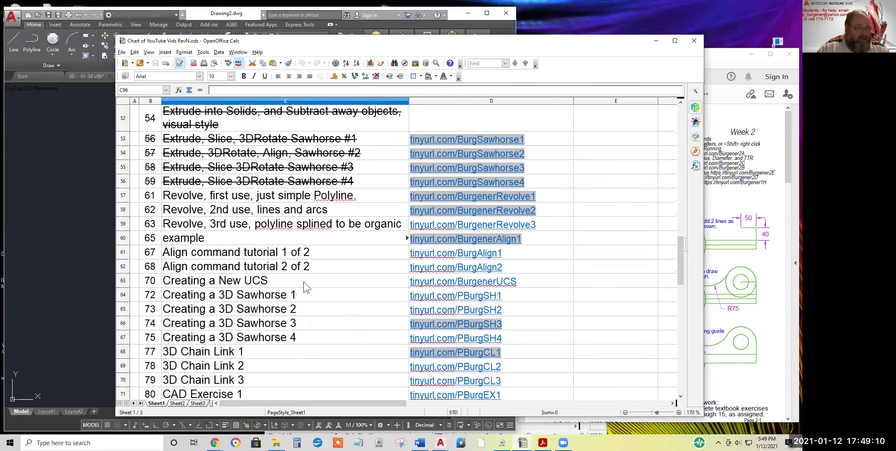
pyautogui.scroll(-7, 304, 282)
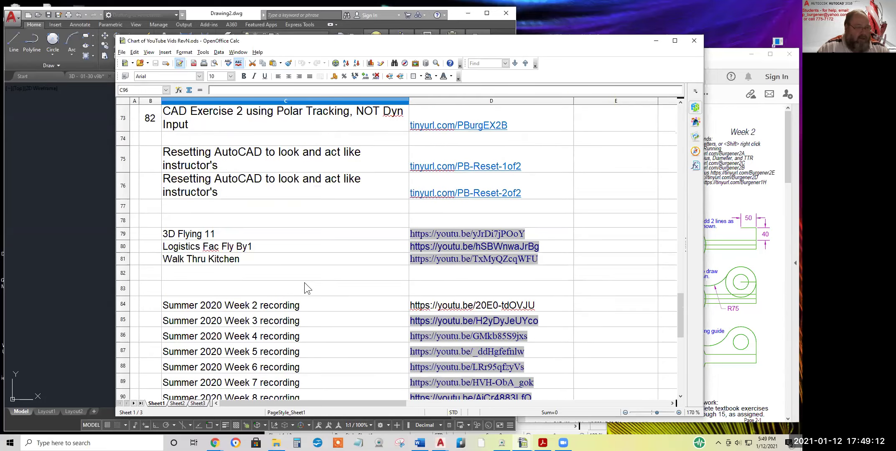
pyautogui.scroll(-2, 305, 283)
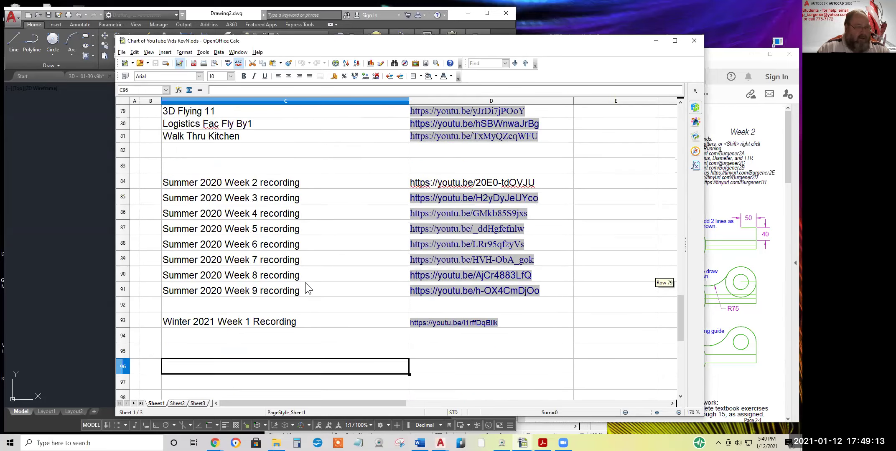
pyautogui.click(164, 187)
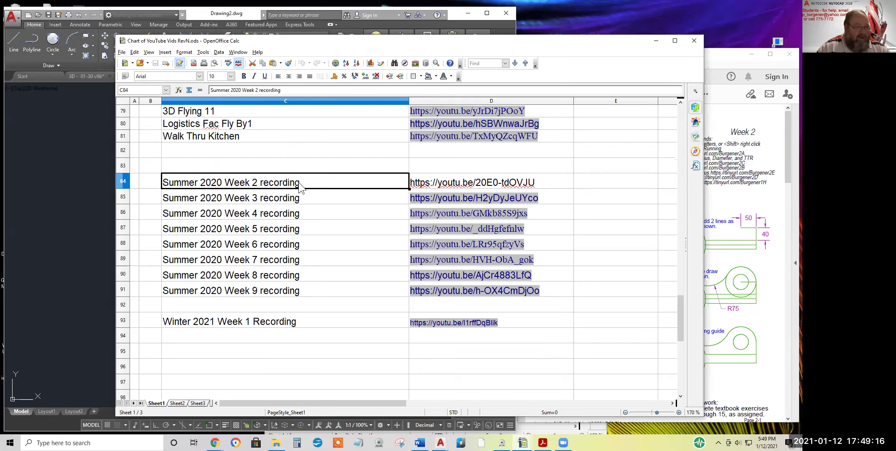
pyautogui.click(262, 202)
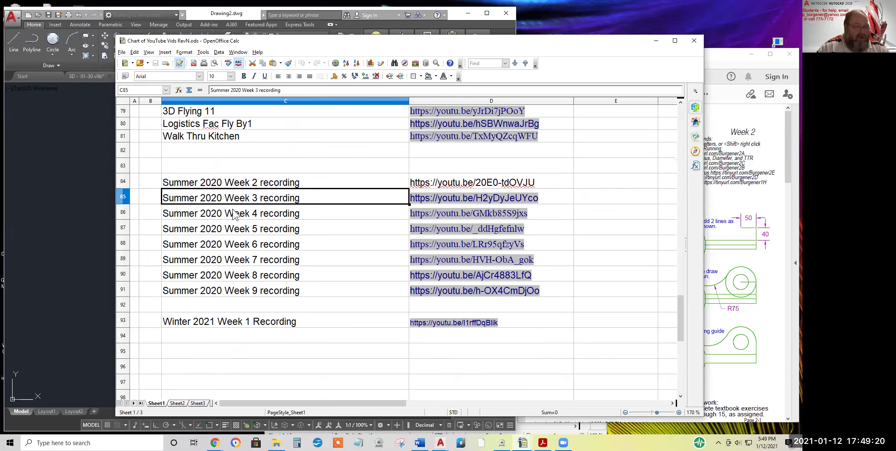
# - Try to copy the Summer 2020 Week 5 recording link from the chart into Chrome's address bar
pyautogui.click(244, 214)
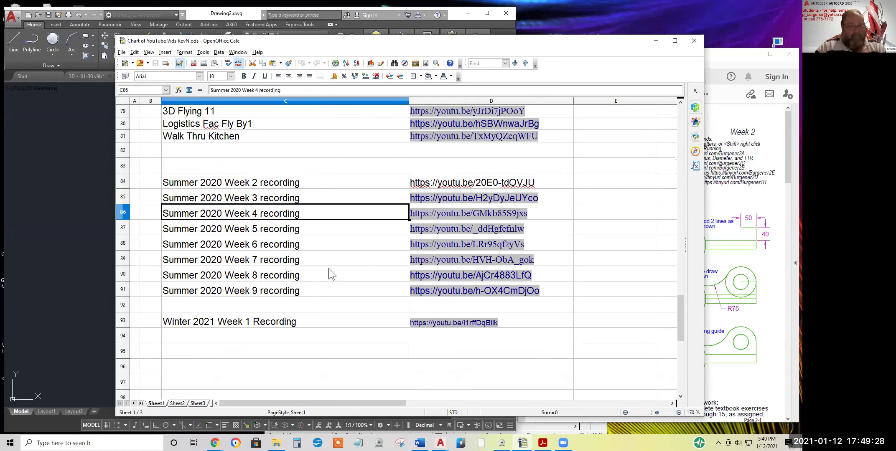
pyautogui.rightClick(465, 233)
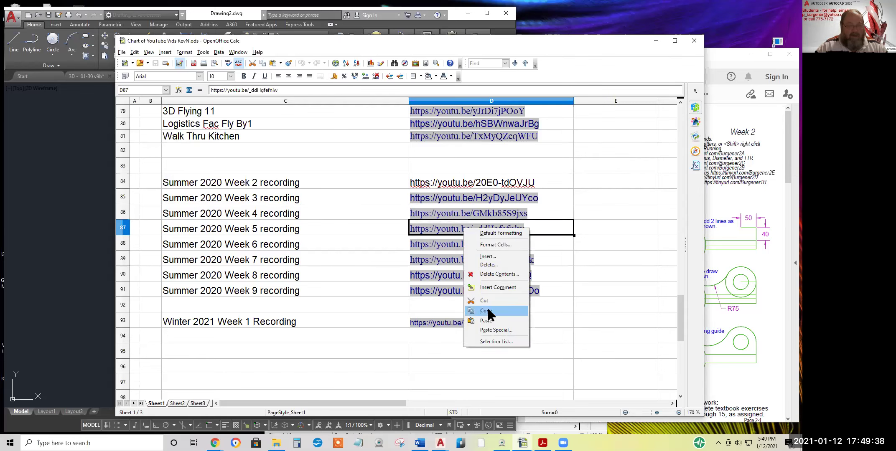
pyautogui.click(598, 249)
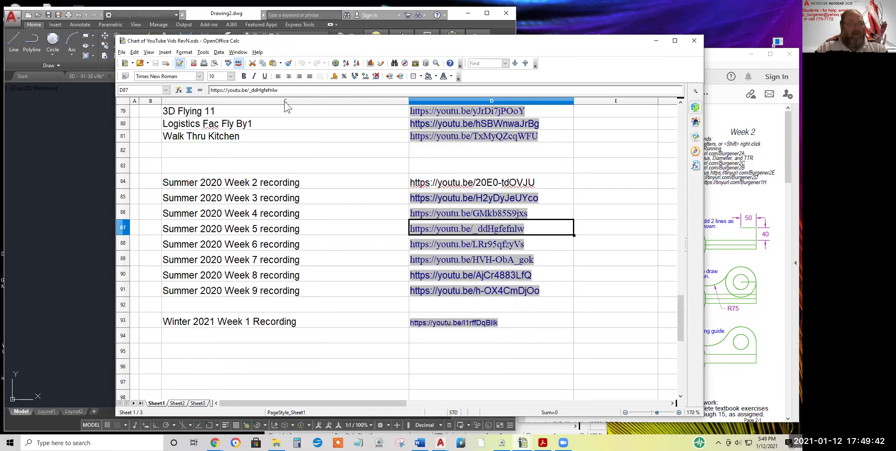
pyautogui.moveTo(287, 90); pyautogui.dragTo(193, 90)
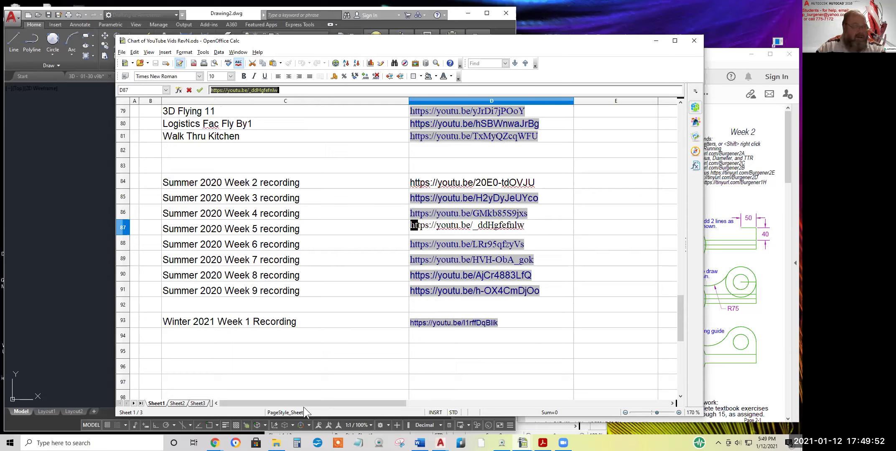
pyautogui.moveTo(215, 443)
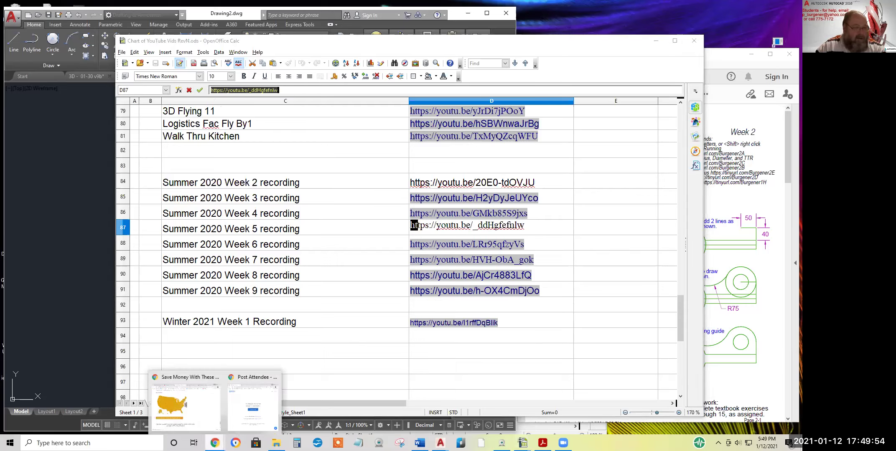
pyautogui.click(204, 403)
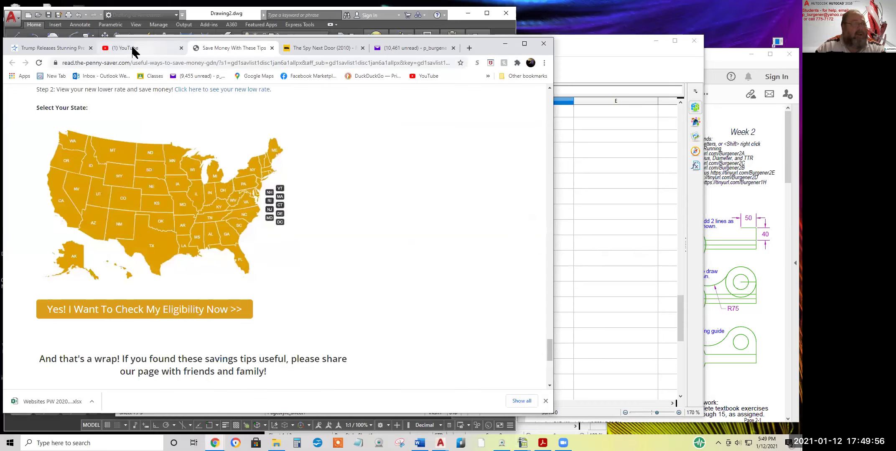
pyautogui.click(287, 65)
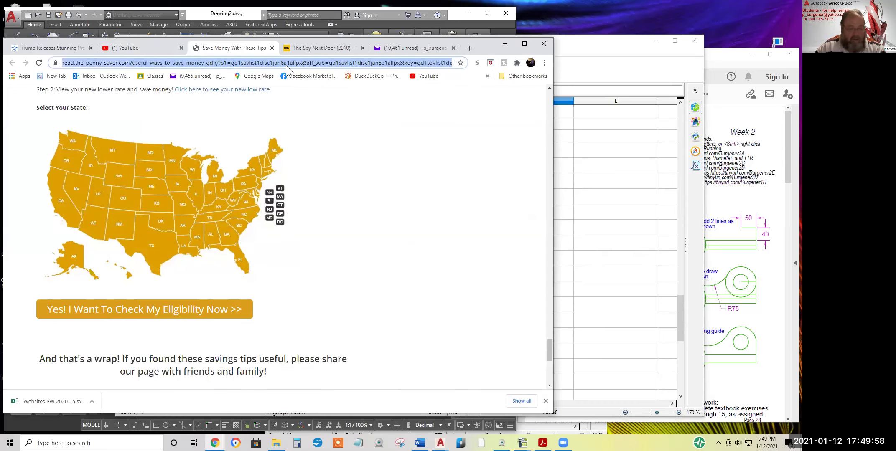
pyautogui.write('ht')
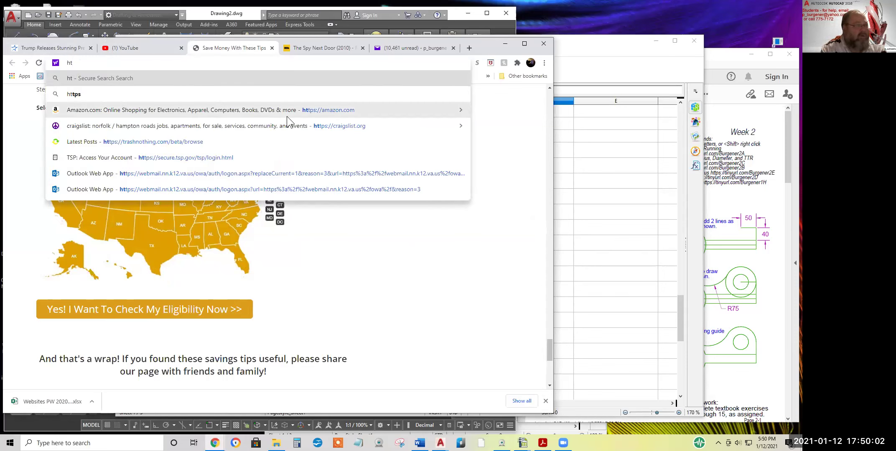
pyautogui.press('BackSpace')
pyautogui.press('BackSpace')
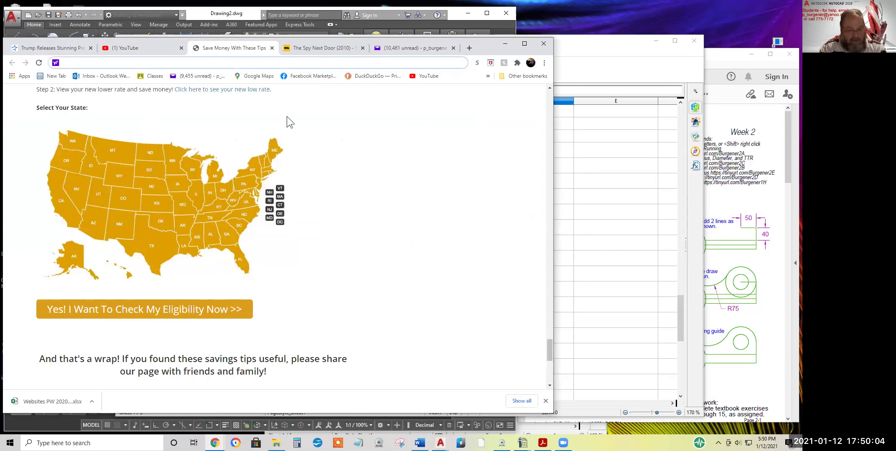
pyautogui.write('ht')
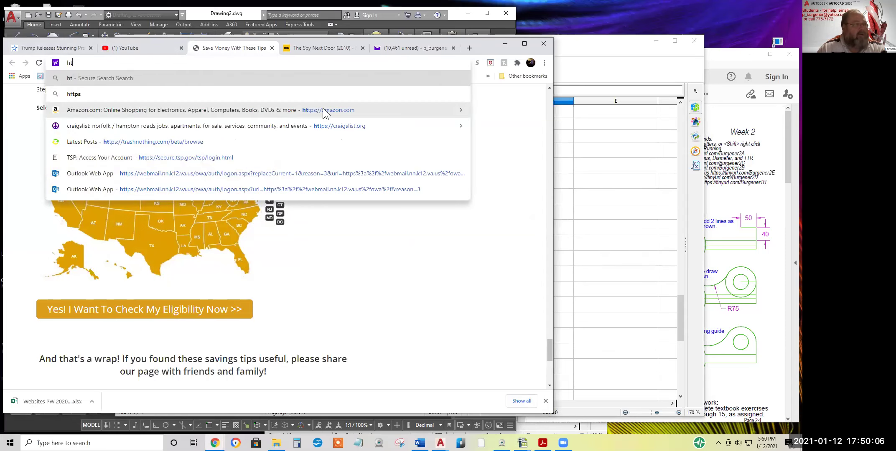
# - Copy the Summer 2020 Week 4 recording link from the chart in OpenOffice Calc and open it in Chrome
pyautogui.click(620, 215)
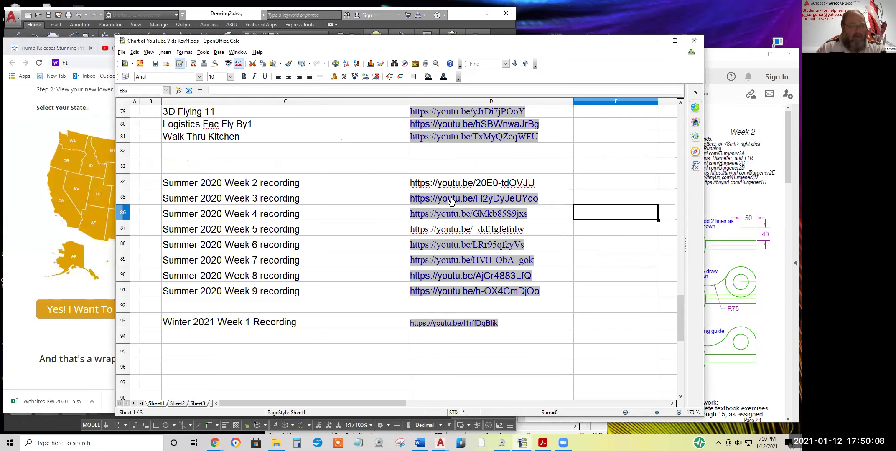
pyautogui.click(544, 212)
pyautogui.tripleClick(280, 90)
pyautogui.hotkey('ctrl', 'c')
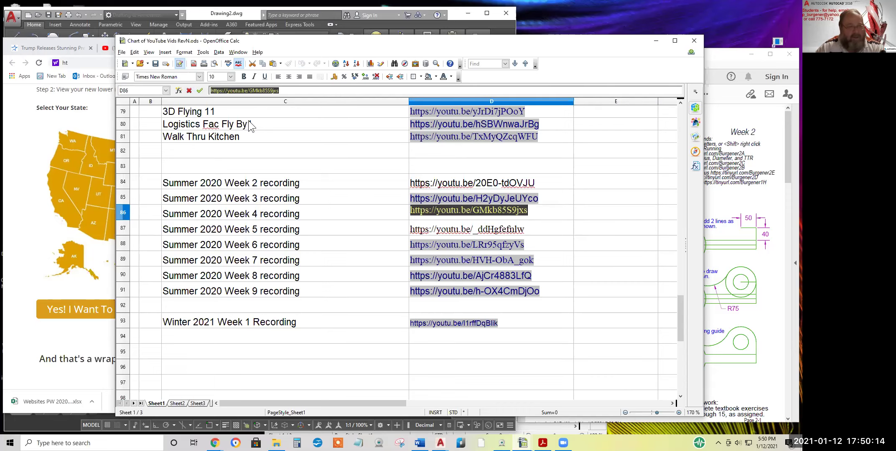
pyautogui.click(96, 113)
pyautogui.click(96, 62)
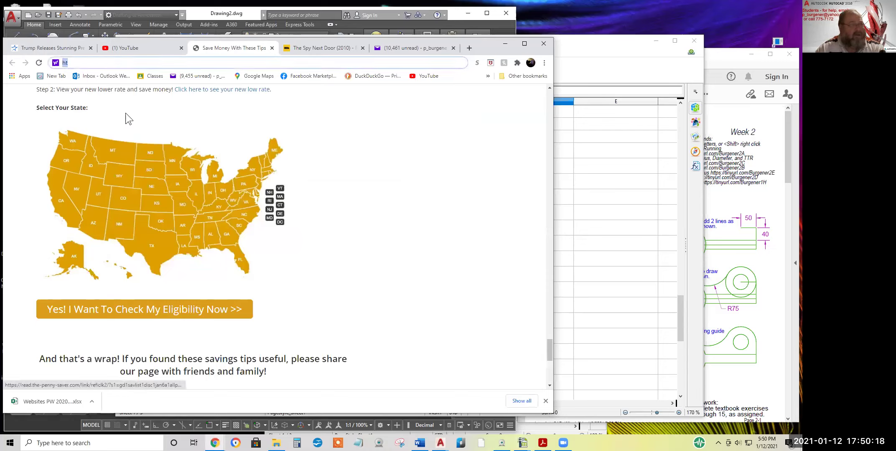
pyautogui.hotkey('ctrl', 'v')
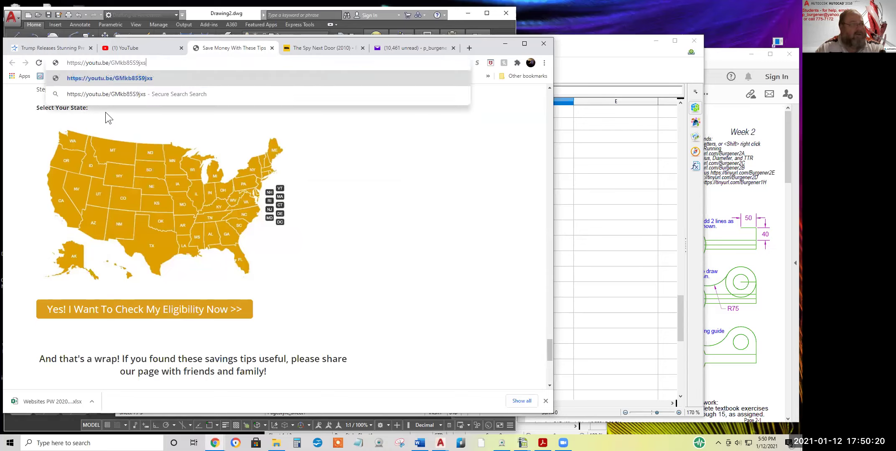
pyautogui.press('Return')
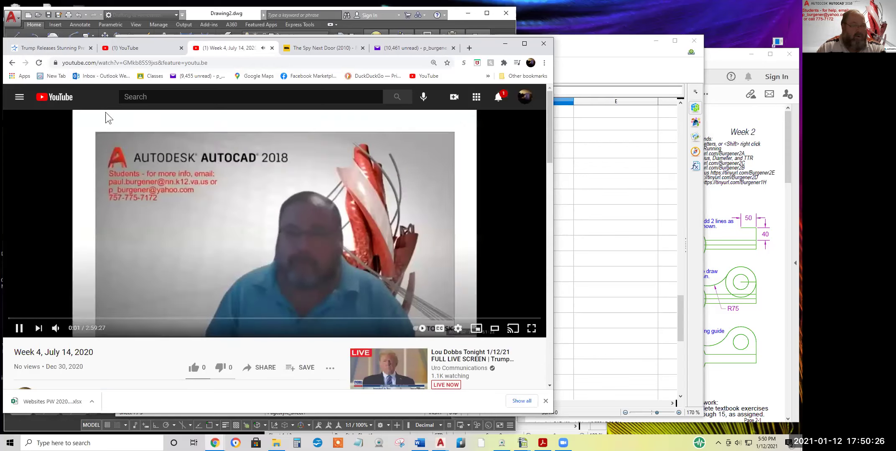
# - Skip the Week 4 recording to about 40:54 and look over the lesson footage and the video page
pyautogui.click(213, 319)
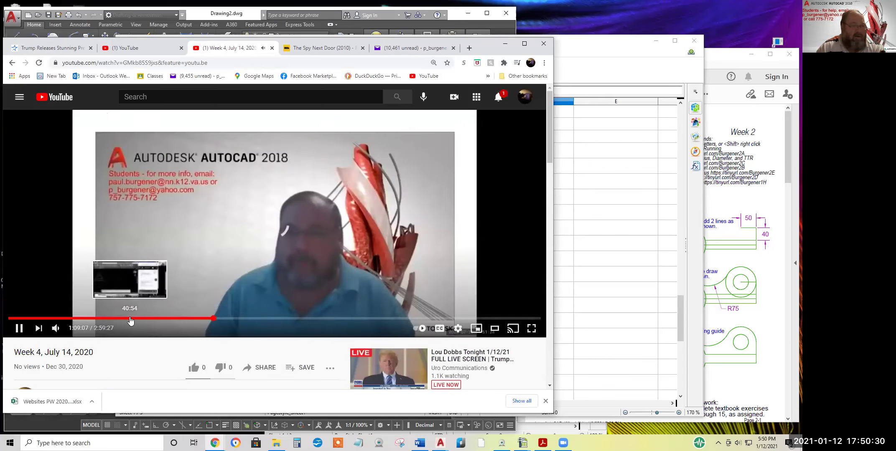
pyautogui.click(131, 319)
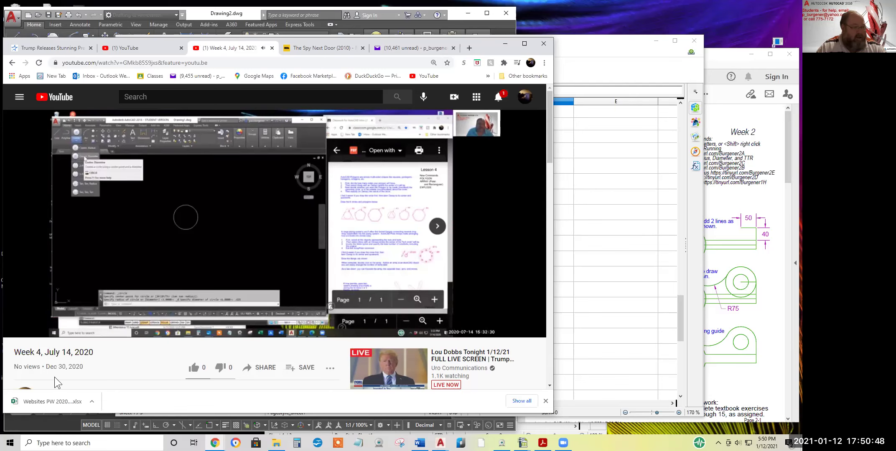
pyautogui.scroll(-2, 55, 377)
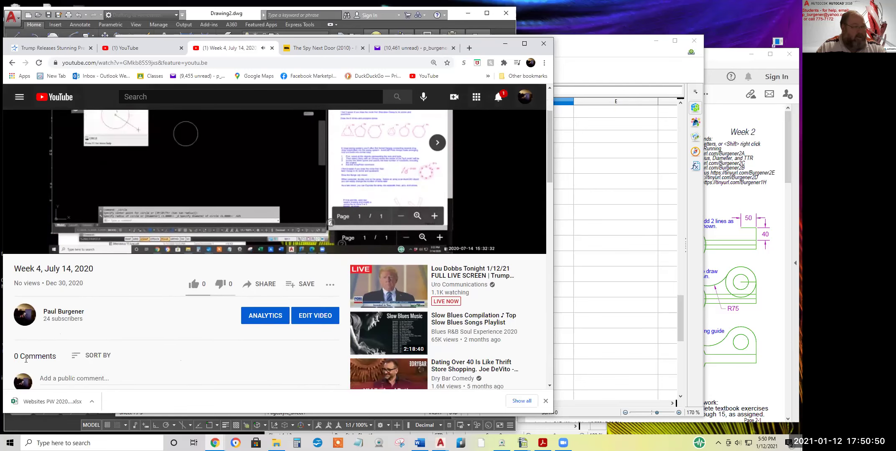
pyautogui.scroll(-3, 52, 359)
pyautogui.scroll(5, 56, 351)
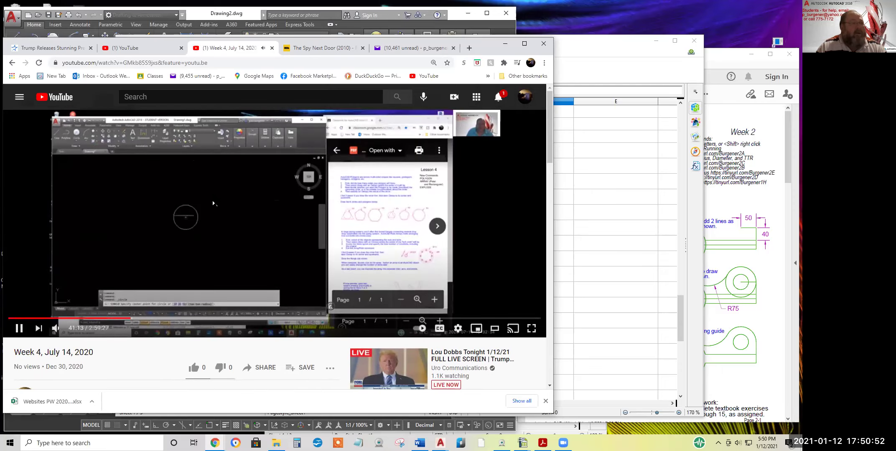
# - Close the Week 4 recording's browser tab and minimize Chrome, the video chart and File Explorer to return to AutoCAD
pyautogui.click(272, 47)
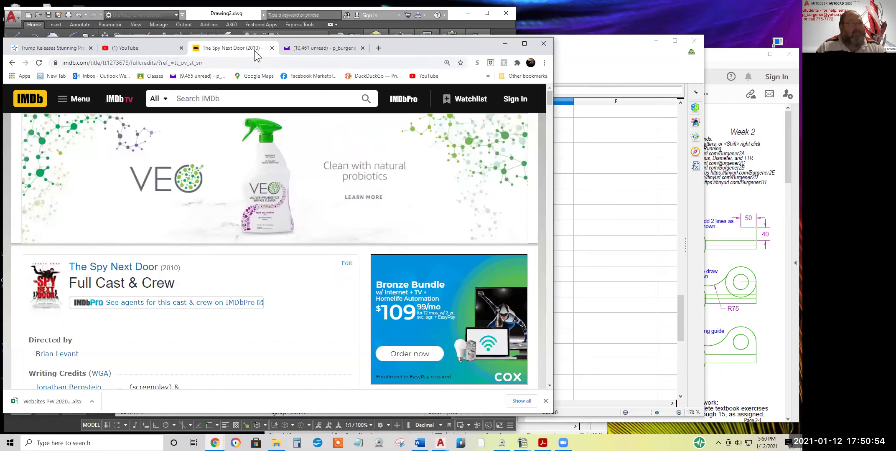
pyautogui.click(505, 43)
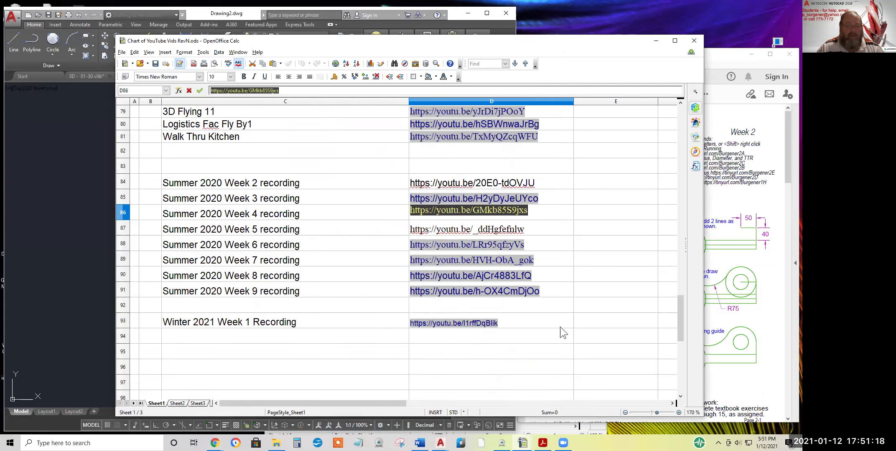
pyautogui.scroll(2, 552, 322)
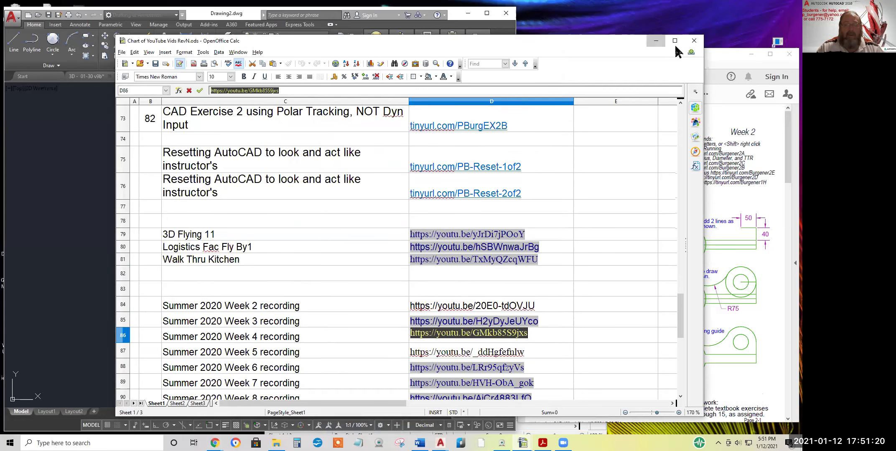
pyautogui.click(656, 41)
pyautogui.click(545, 155)
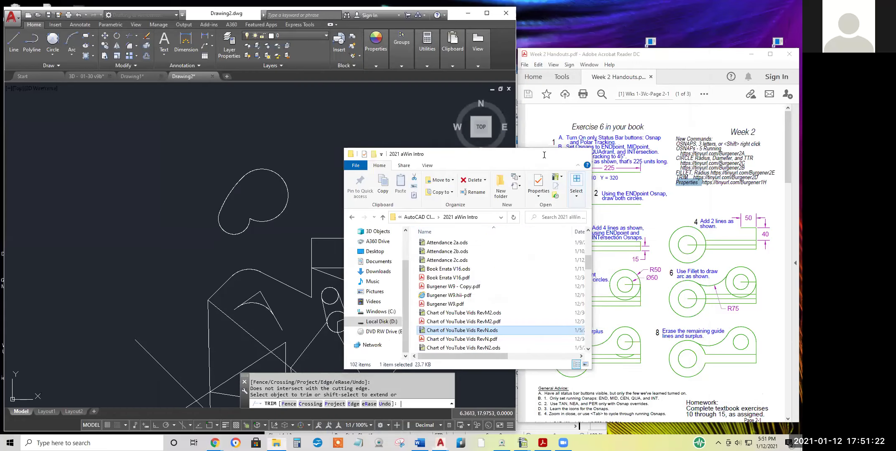
# - Highlight the word Properties in the New Commands list of the Week 2 handout
pyautogui.scroll(-4, 403, 313)
pyautogui.moveTo(391, 304)
pyautogui.mouseDown(button='middle')
pyautogui.moveTo(349, 284)
pyautogui.moveTo(306, 244)
pyautogui.mouseUp(button='middle')
pyautogui.click(705, 206)
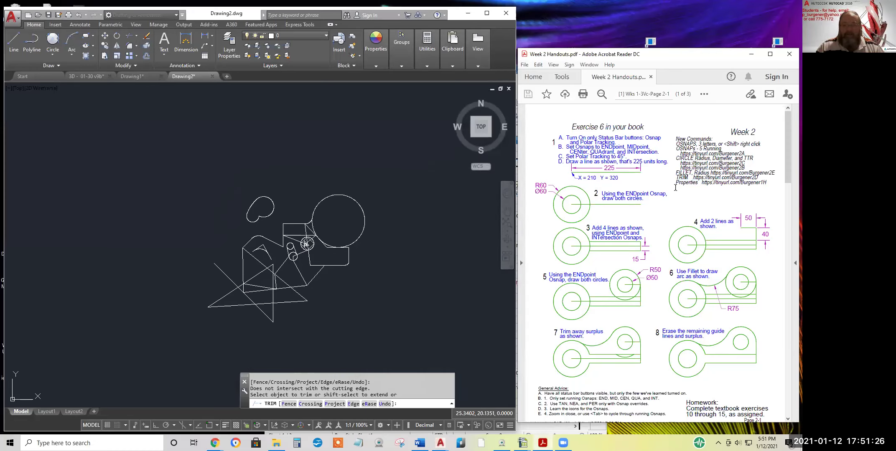
pyautogui.moveTo(698, 183); pyautogui.dragTo(703, 183)
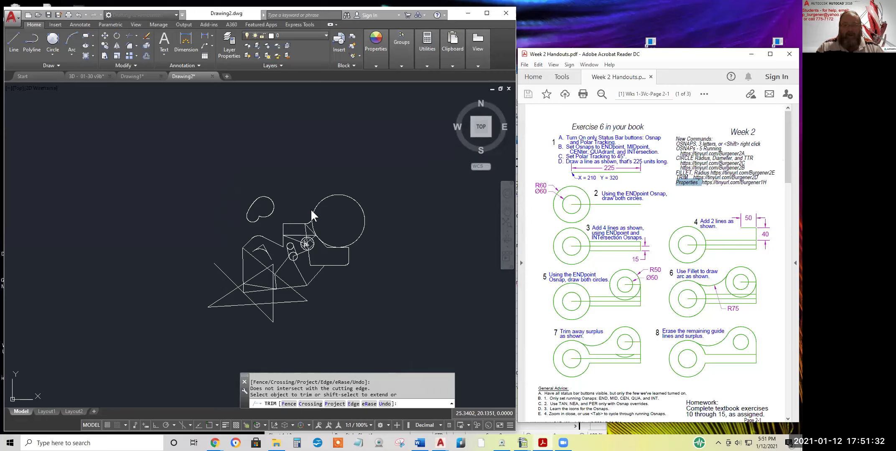
# - Return to the AutoCAD drawing and end the running Trim command
pyautogui.click(390, 286)
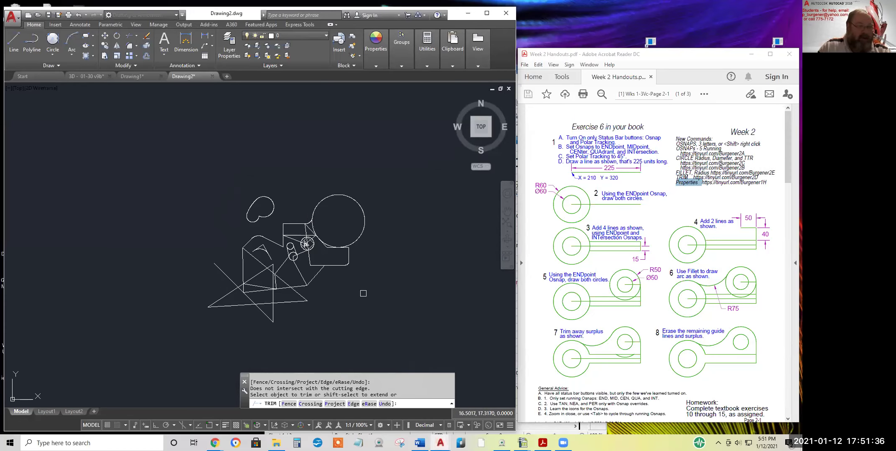
pyautogui.scroll(5, 265, 230)
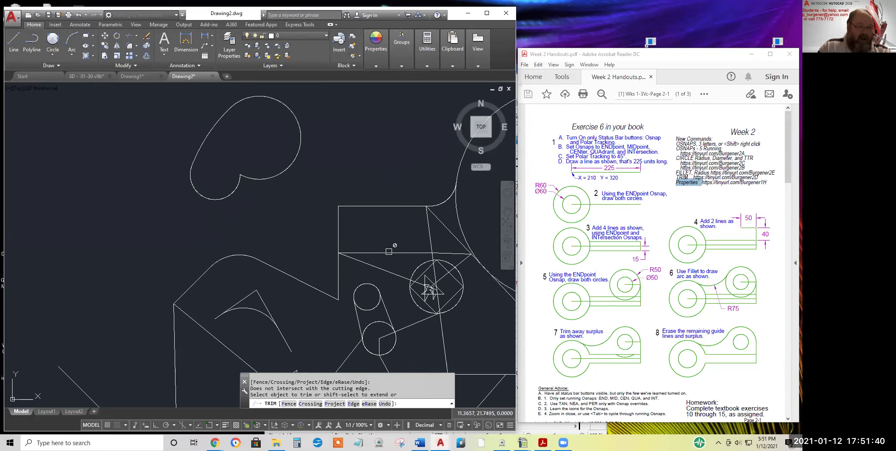
pyautogui.press('Escape')
pyautogui.press('Escape')
pyautogui.press('Escape')
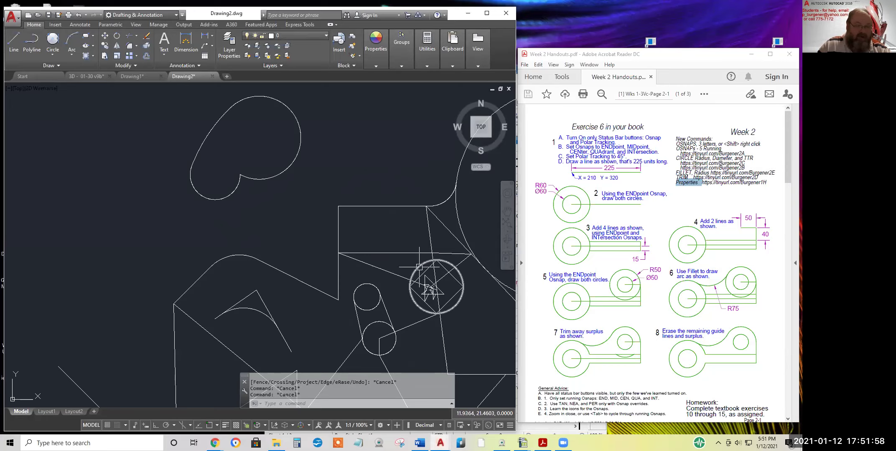
# - Demonstrate selecting the slanted line on the right side of the two small circles and clearing the selection
pyautogui.click(385, 311)
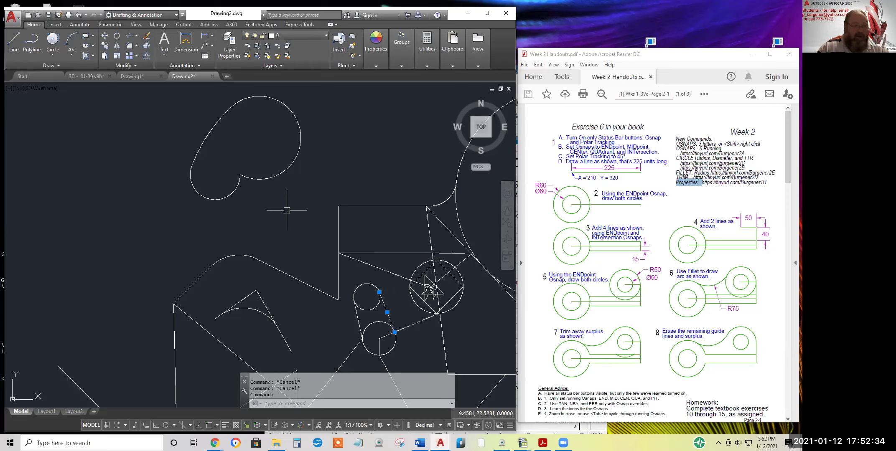
pyautogui.press('Escape')
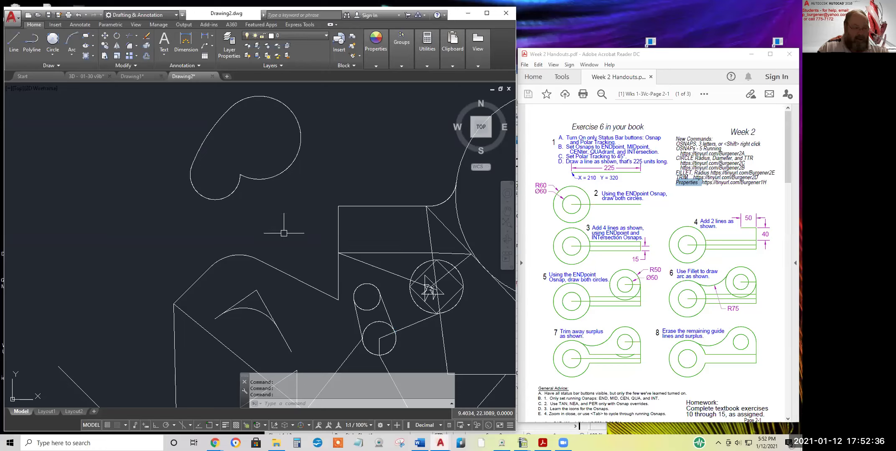
pyautogui.click(386, 310)
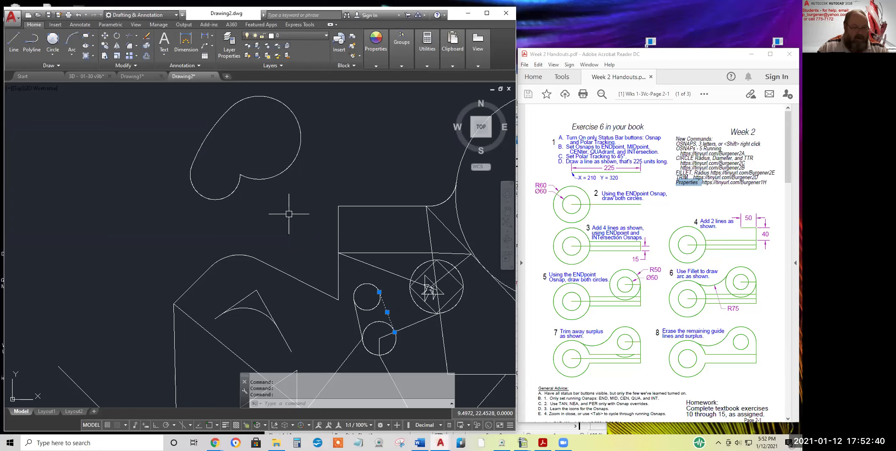
pyautogui.press('Escape')
# - Open the Properties palette for the slanted line on the right side of the two small circles, inspect its Length, and deselect the line
pyautogui.click(387, 312)
pyautogui.rightClick(305, 222)
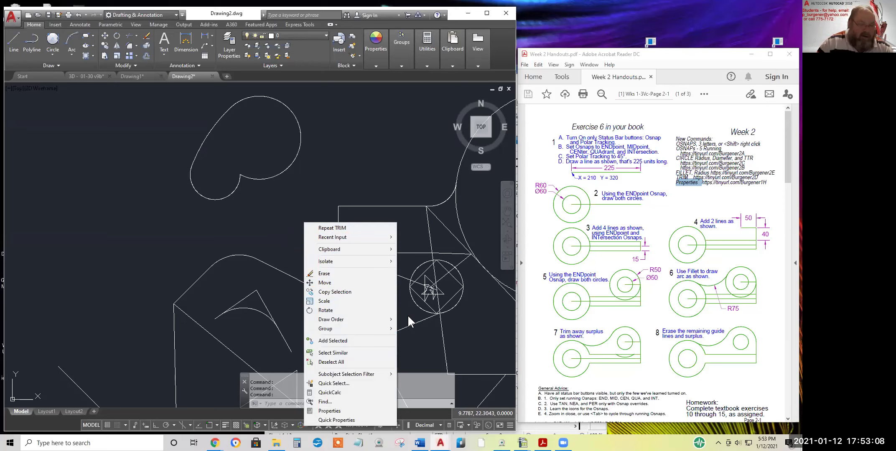
pyautogui.click(328, 410)
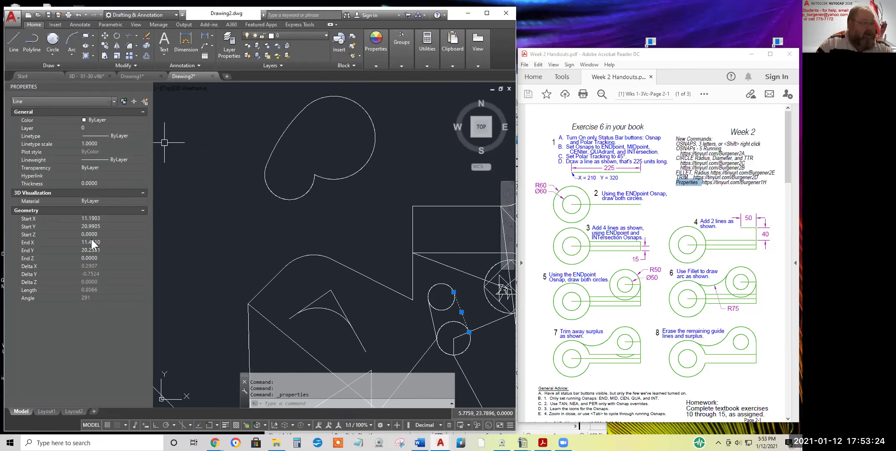
pyautogui.click(101, 290)
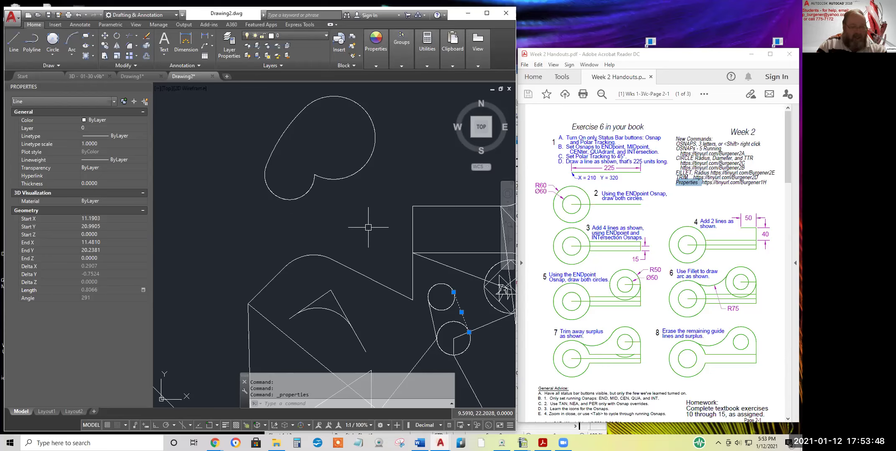
pyautogui.press('Escape')
pyautogui.press('Escape')
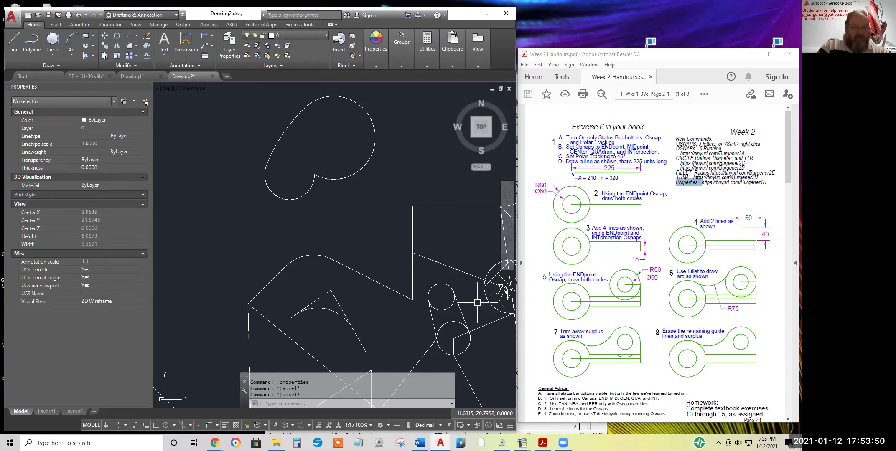
# - Select the upper of the two small circles and set its Diameter to .75 in its properties
pyautogui.click(449, 309)
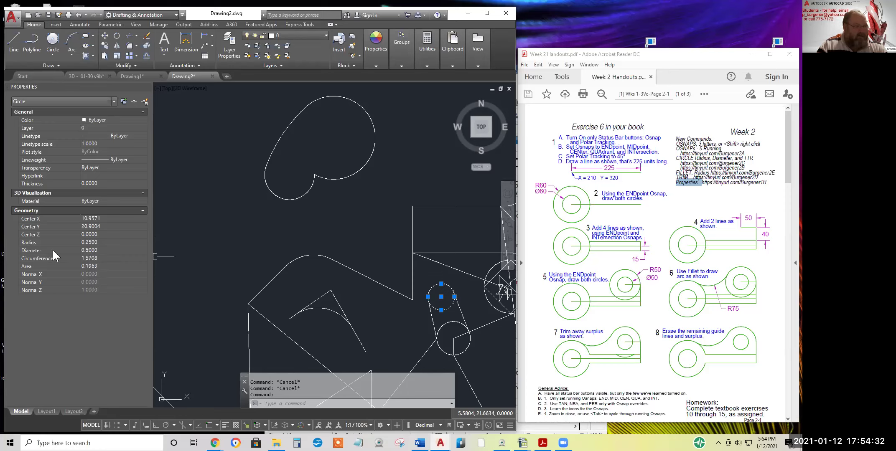
pyautogui.click(89, 250)
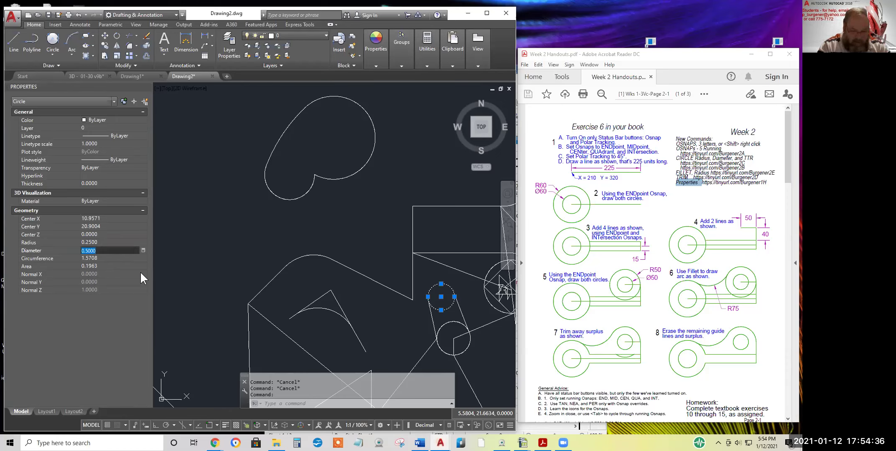
pyautogui.write('.75')
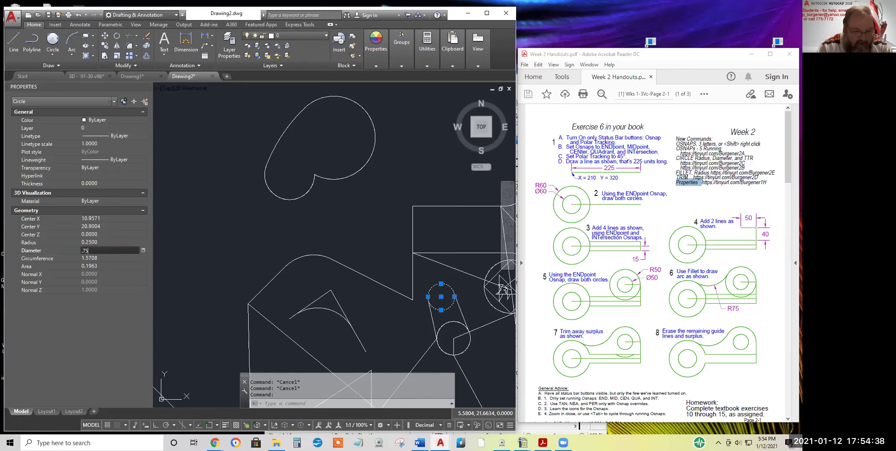
pyautogui.press('Tab')
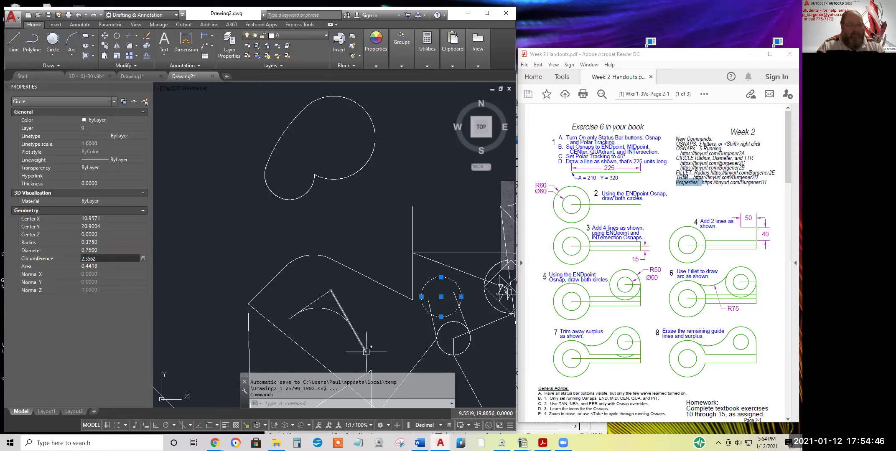
pyautogui.click(481, 355)
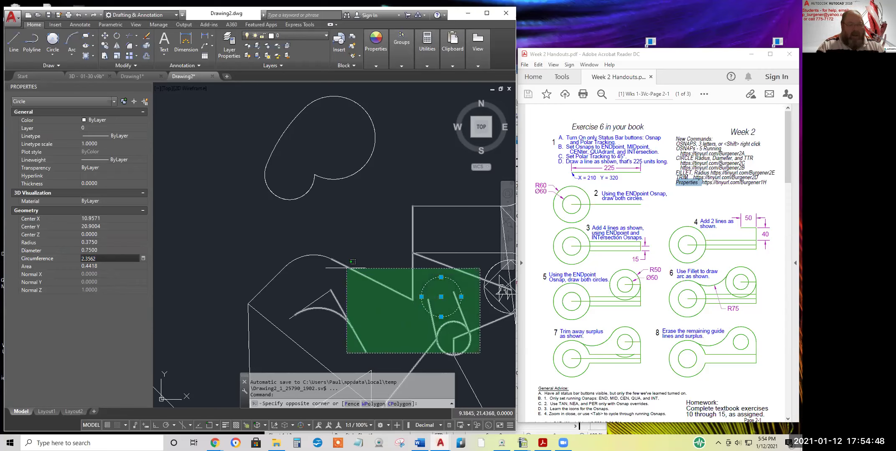
pyautogui.click(484, 358)
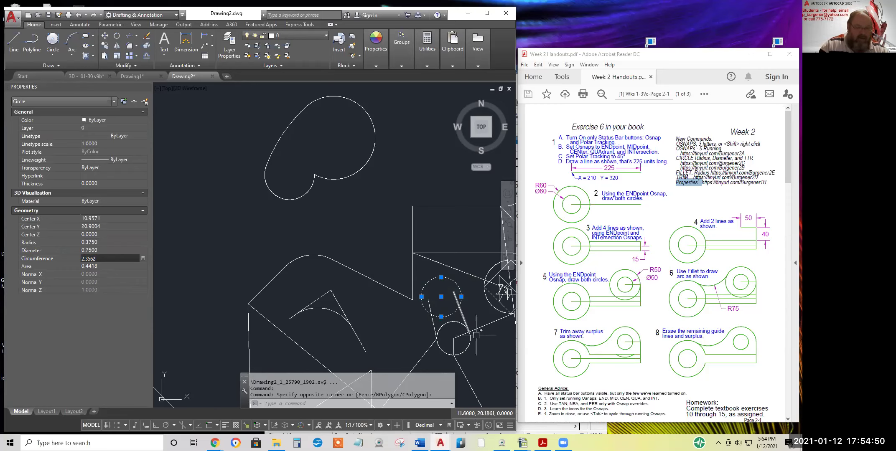
pyautogui.click(484, 357)
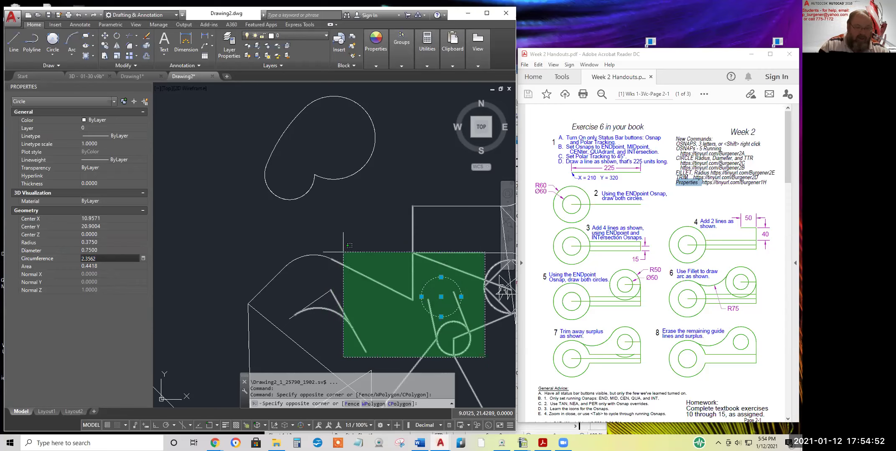
pyautogui.moveTo(498, 376); pyautogui.dragTo(335, 288, button='middle')
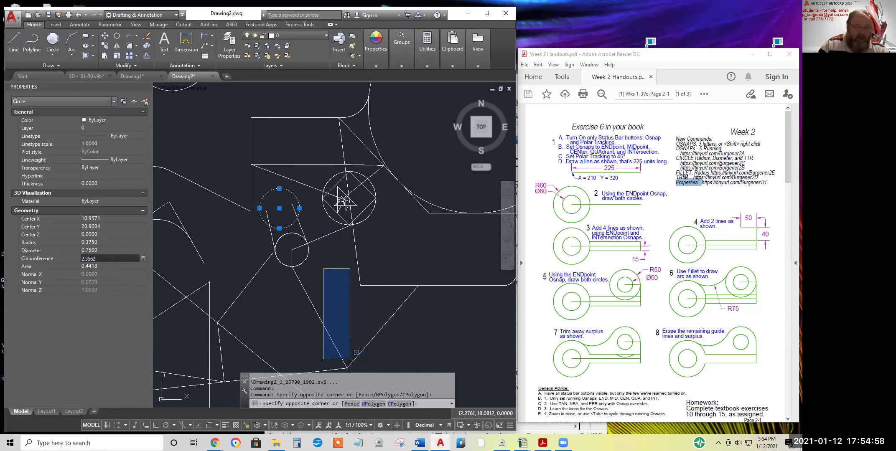
pyautogui.press('Escape')
pyautogui.press('Escape')
# - Select the lower small circle, the two slanted lines beside the circles, and the two lines meeting at the corner above them
pyautogui.moveTo(292, 234); pyautogui.dragTo(458, 251, button='middle')
pyautogui.click(468, 255)
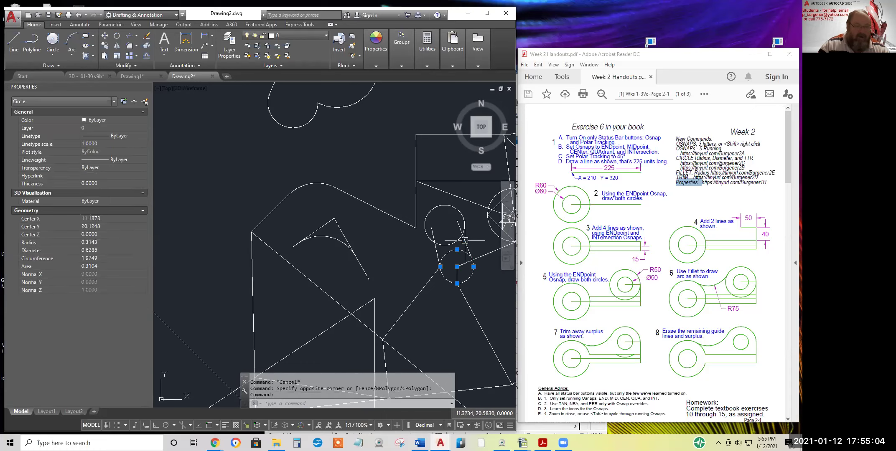
pyautogui.click(468, 248)
pyautogui.click(436, 250)
pyautogui.click(393, 216)
pyautogui.click(416, 205)
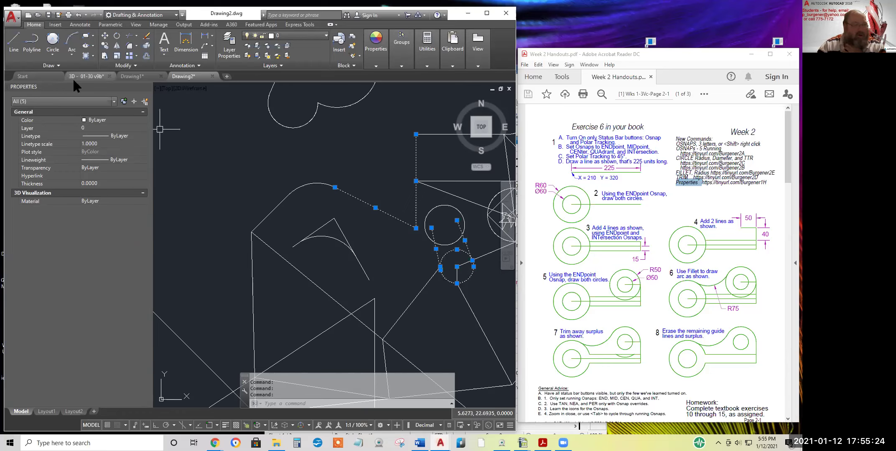
# - Restrict the properties to the circle in the mixed selection, set its Circumference to 2.5, and clear the selection
pyautogui.click(116, 101)
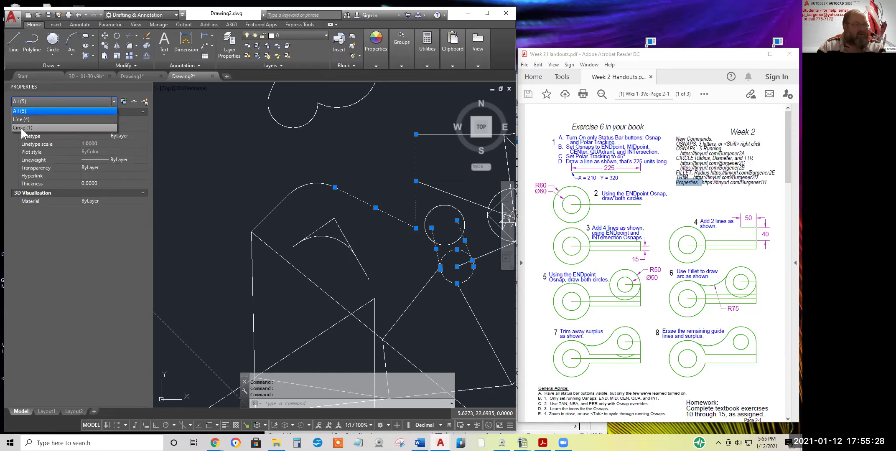
pyautogui.click(51, 128)
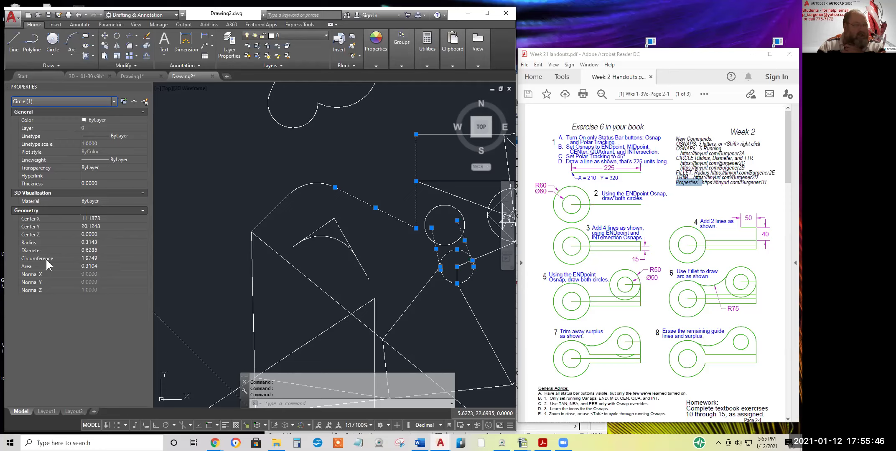
pyautogui.click(109, 257)
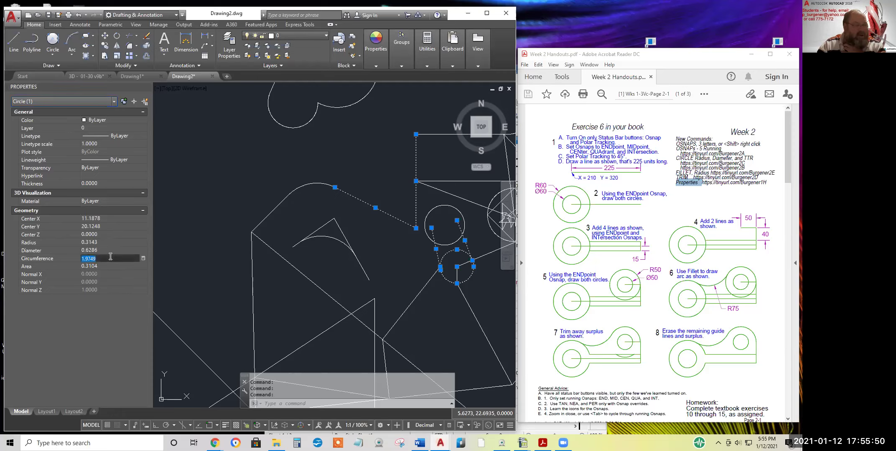
pyautogui.write('2')
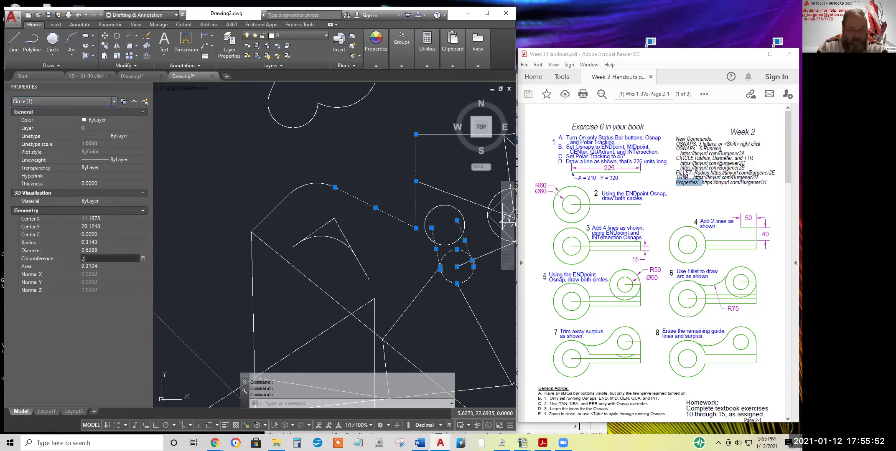
pyautogui.write('.5')
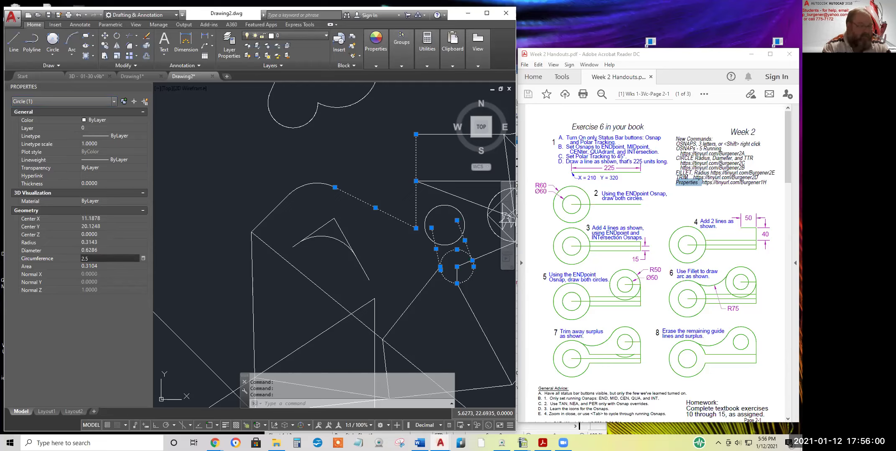
pyautogui.press('Return')
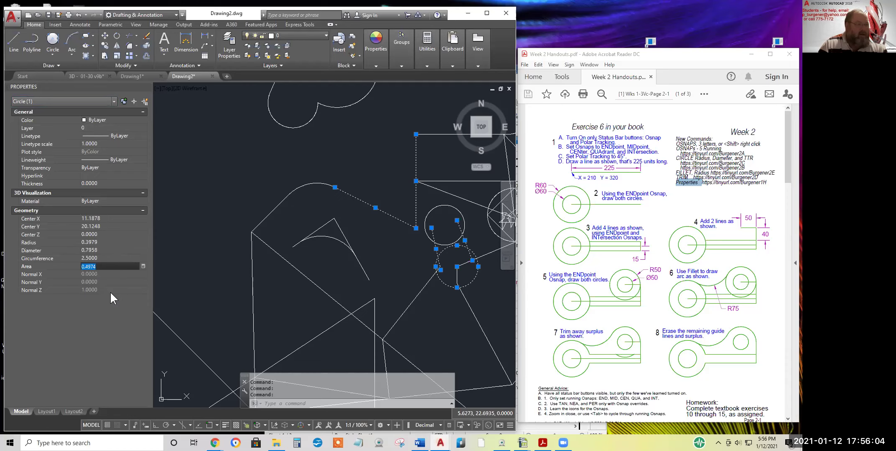
pyautogui.click(91, 258)
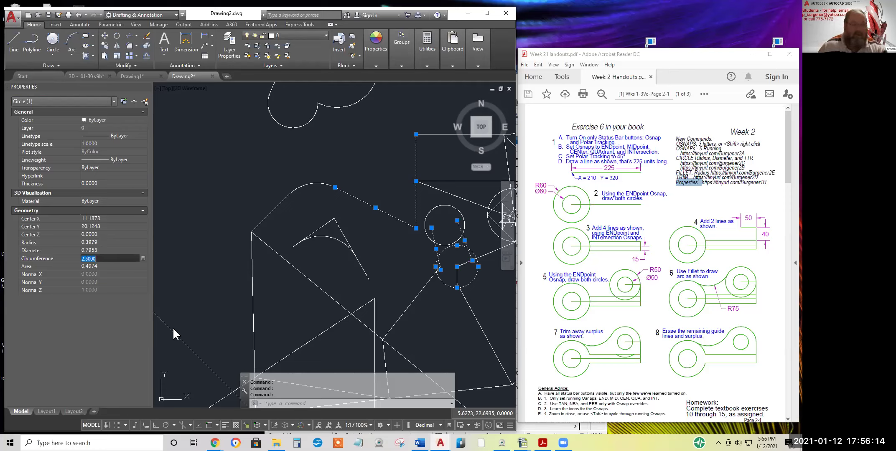
pyautogui.press('Escape')
pyautogui.press('Escape')
pyautogui.scroll(-4, 287, 287)
pyautogui.moveTo(318, 296); pyautogui.dragTo(307, 249, button='middle')
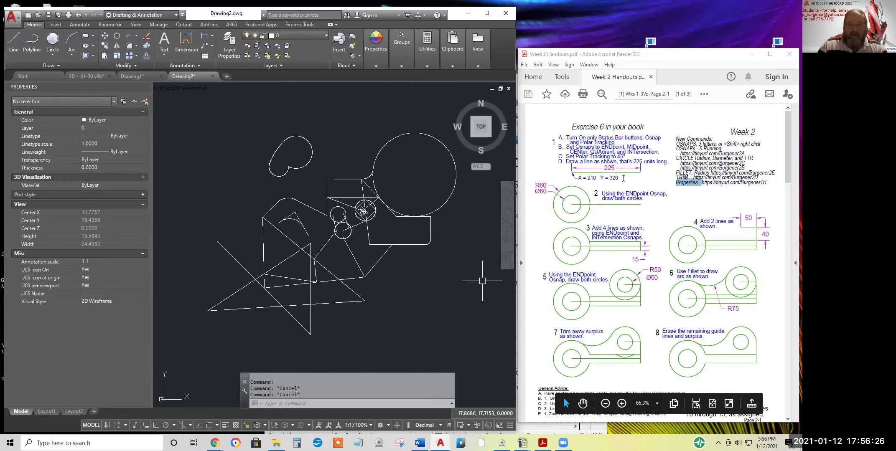
# - Start a new drawing and turn off its grid and the display of annotation objects at all scales
pyautogui.click(40, 75)
pyautogui.click(72, 184)
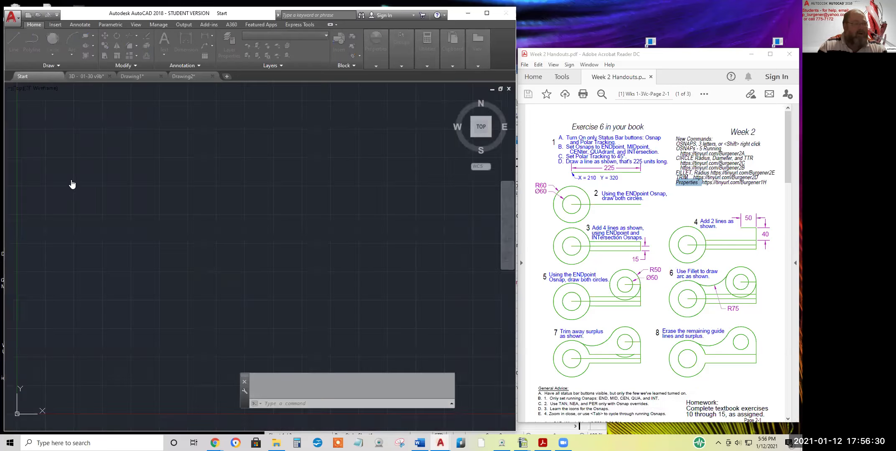
pyautogui.click(107, 425)
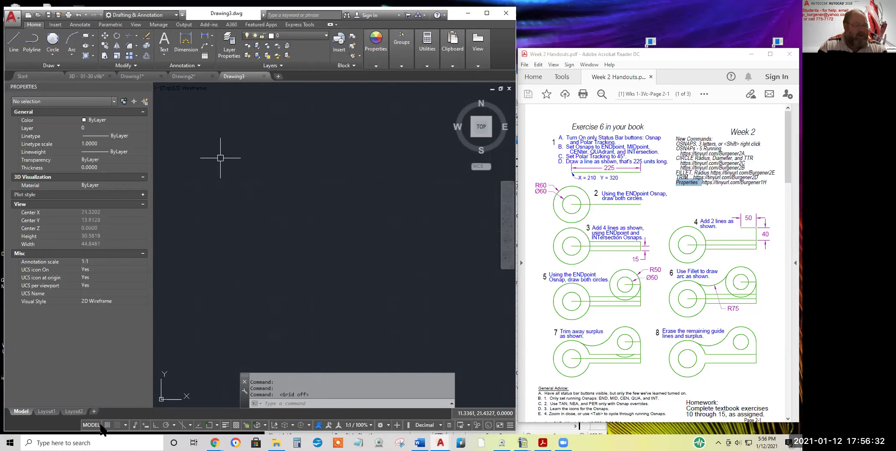
pyautogui.click(318, 425)
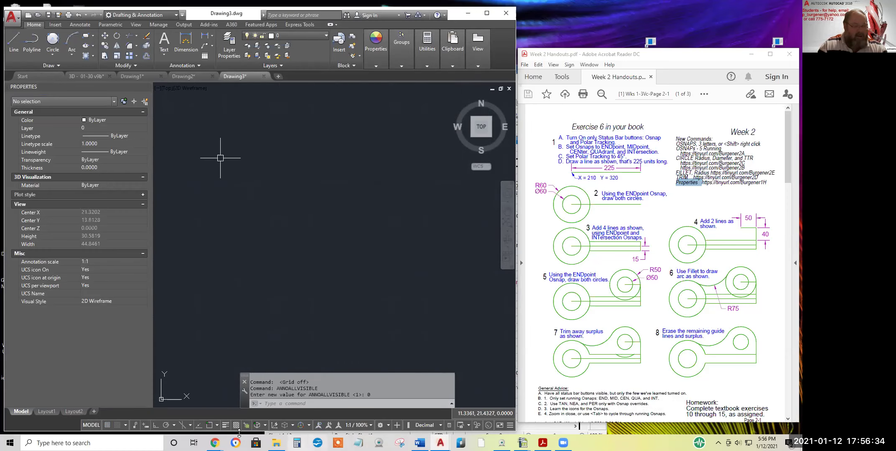
# - Turn on Object Snap and Polar Tracking, checking the running snap modes and the 45° tracking increment
pyautogui.click(209, 425)
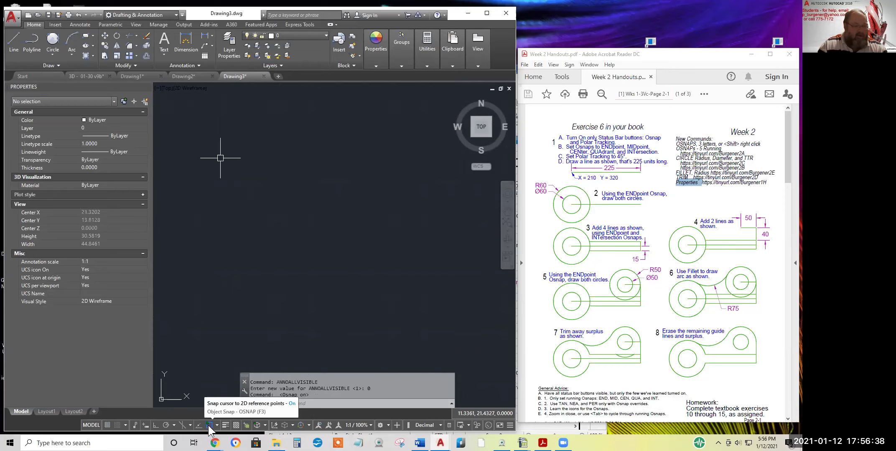
pyautogui.click(216, 426)
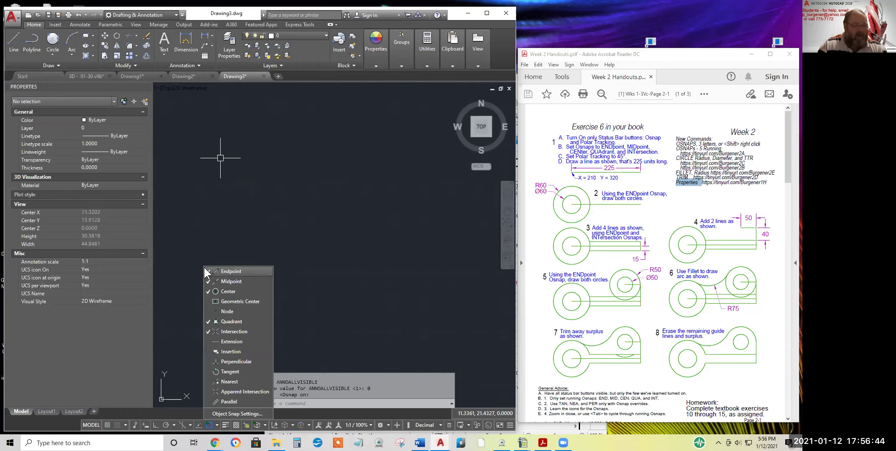
pyautogui.click(166, 425)
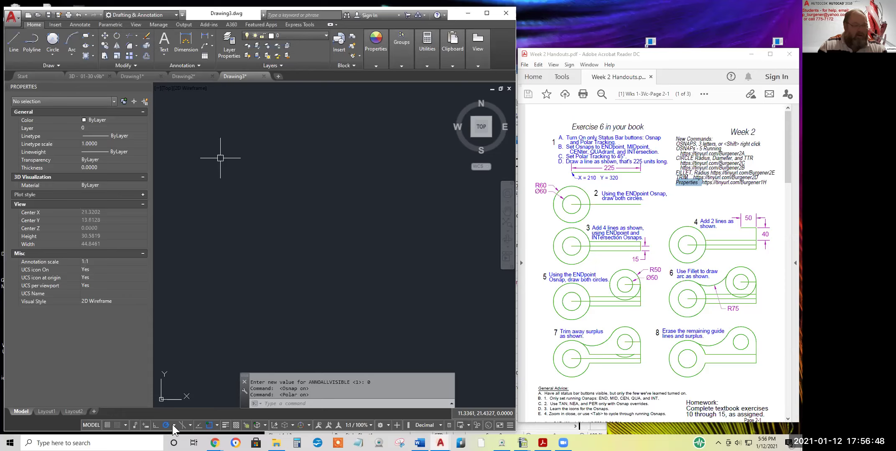
pyautogui.click(173, 425)
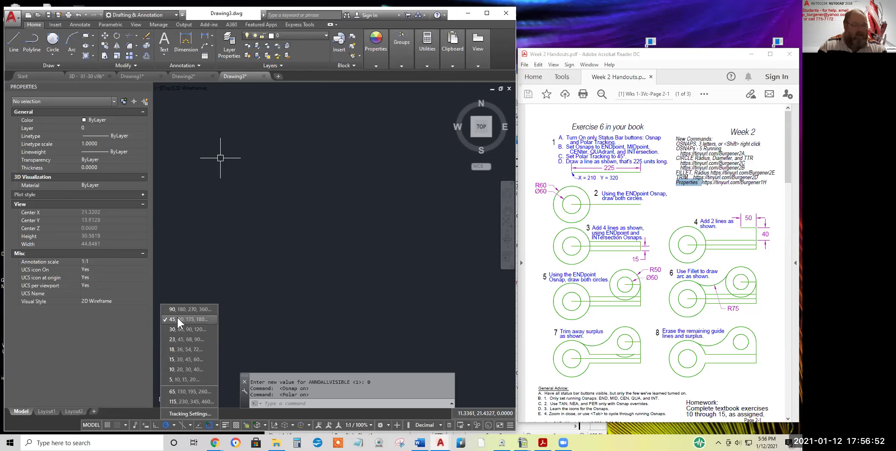
pyautogui.click(251, 304)
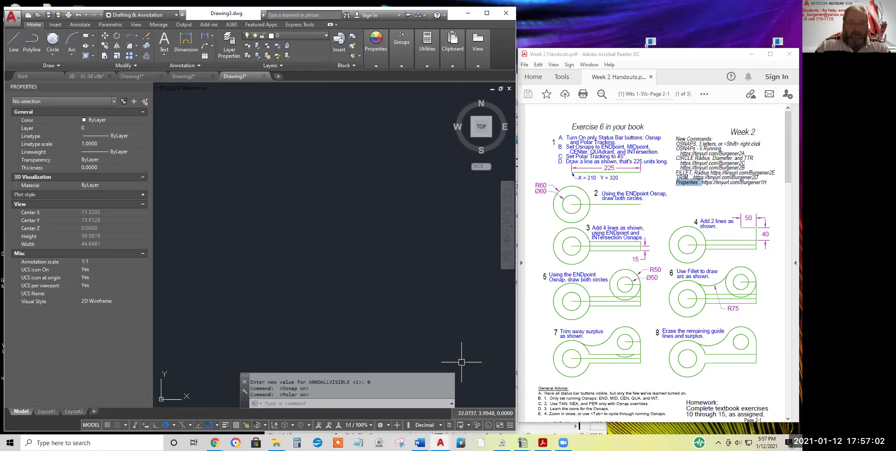
pyautogui.click(479, 412)
pyautogui.click(486, 416)
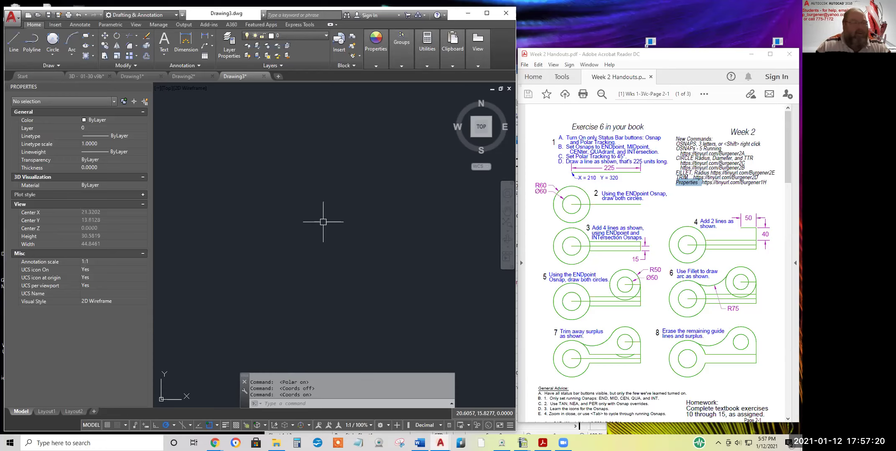
# - Draw a horizontal line 225 units to the right from a freely picked start point, highlighting Exercise 6 in the handout along the way
pyautogui.click(15, 42)
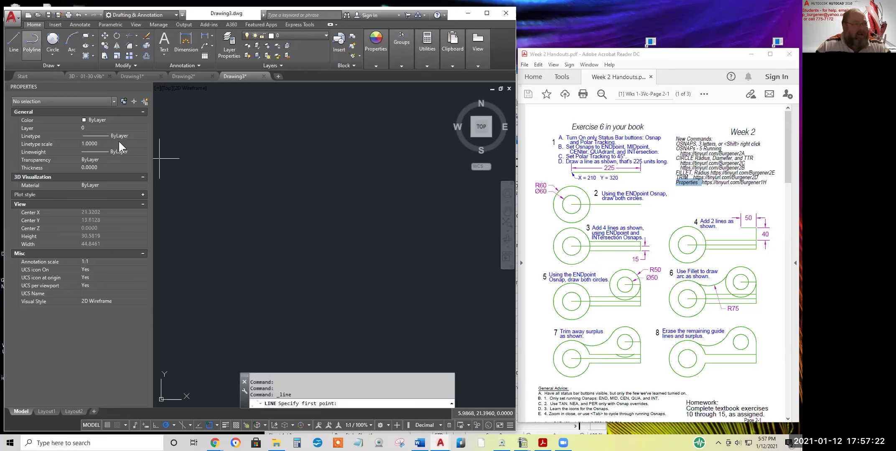
pyautogui.click(243, 188)
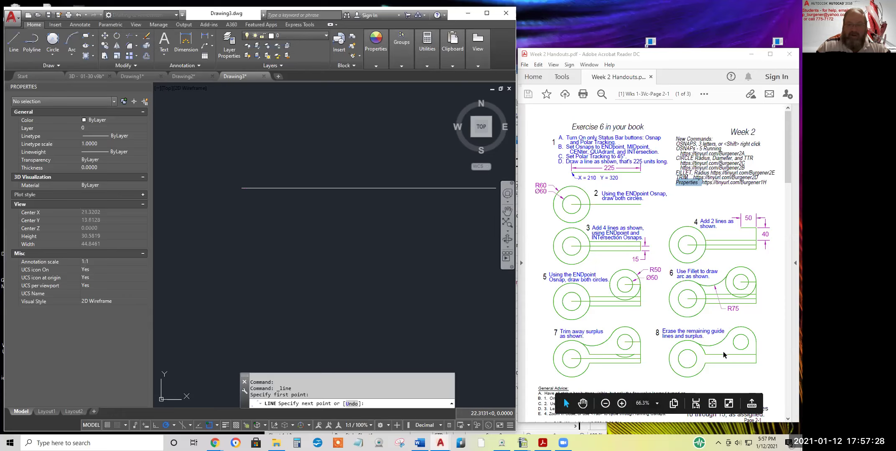
pyautogui.moveTo(607, 128); pyautogui.dragTo(571, 127)
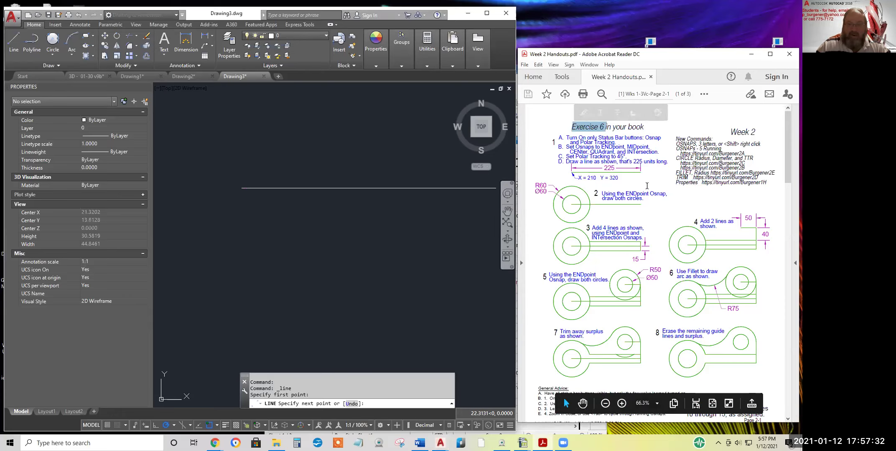
pyautogui.click(649, 180)
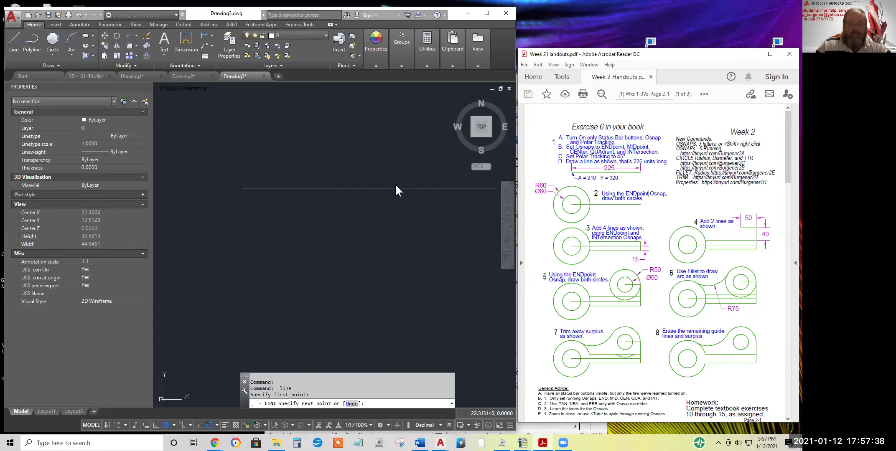
pyautogui.click(463, 191)
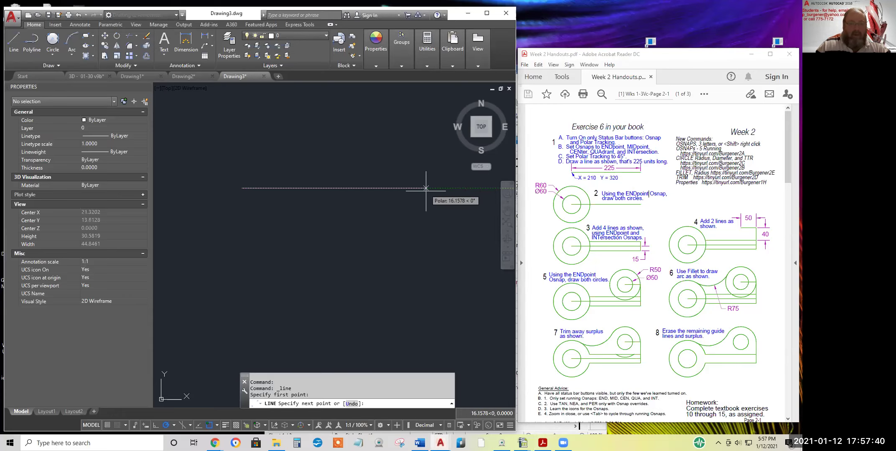
pyautogui.write('2252')
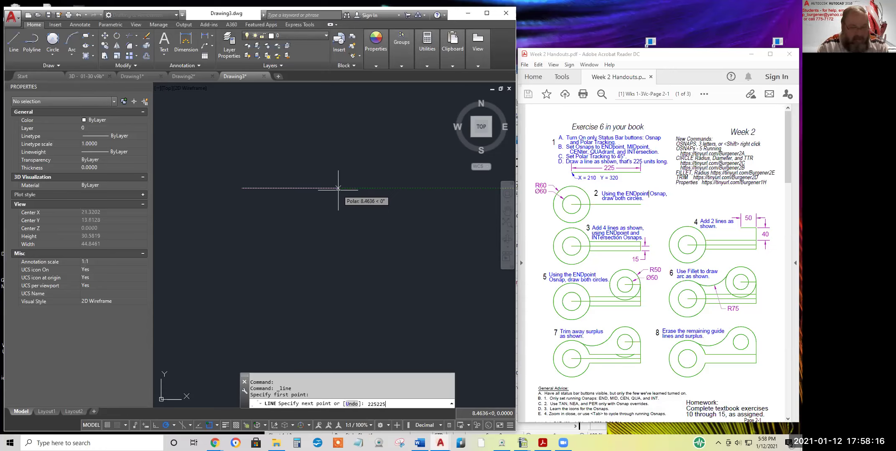
pyautogui.press('BackSpace')
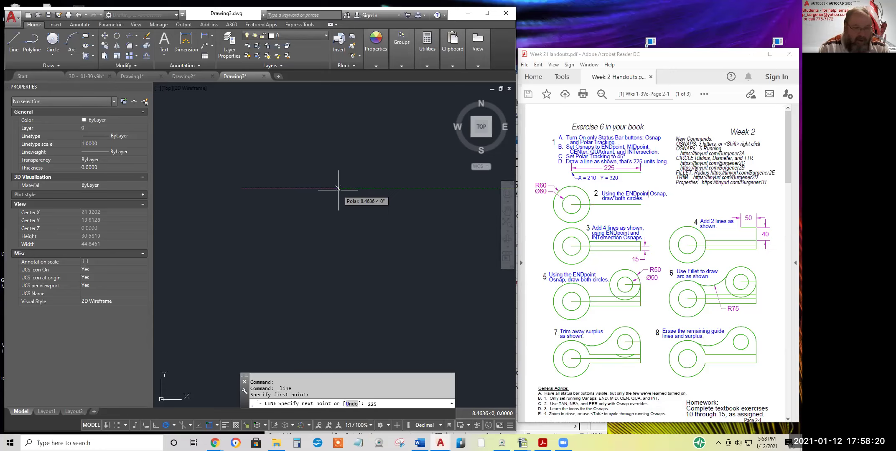
pyautogui.press('Return')
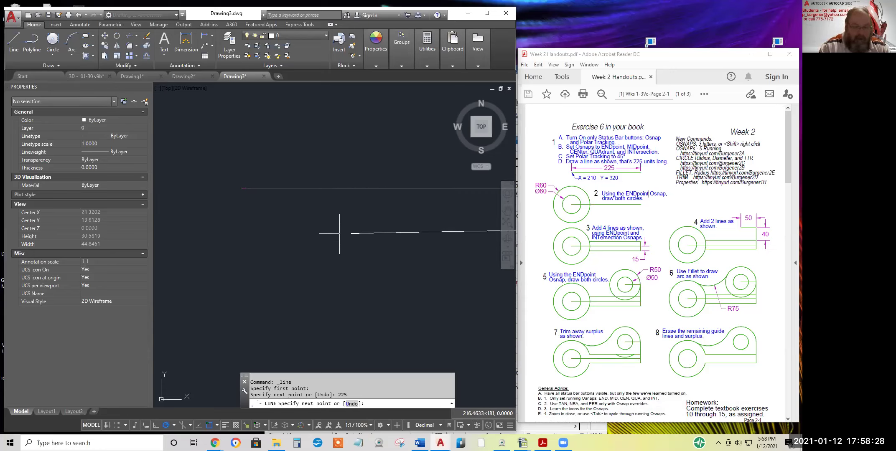
# - Turn on the coordinate display, end the Line command, and bring the whole horizontal line into view
pyautogui.click(475, 413)
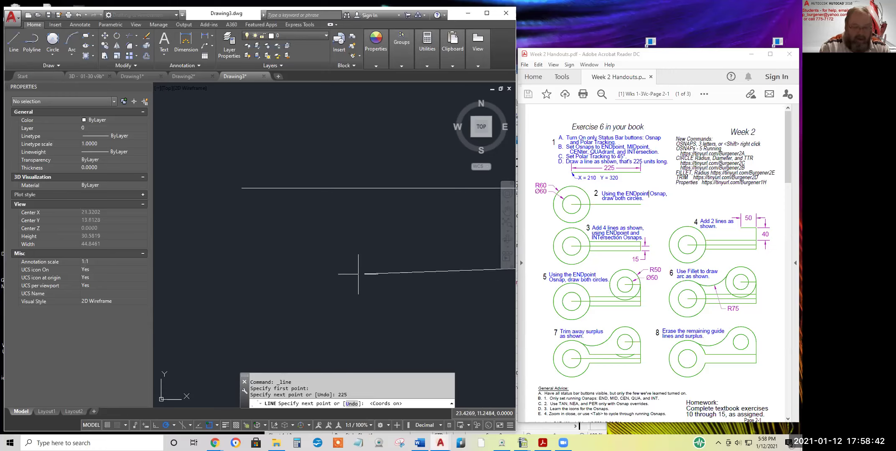
pyautogui.press('Return')
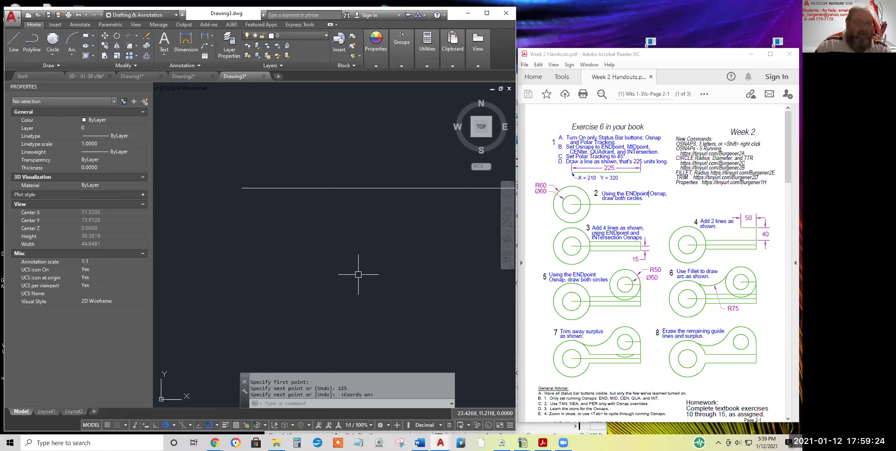
pyautogui.scroll(-6, 378, 257)
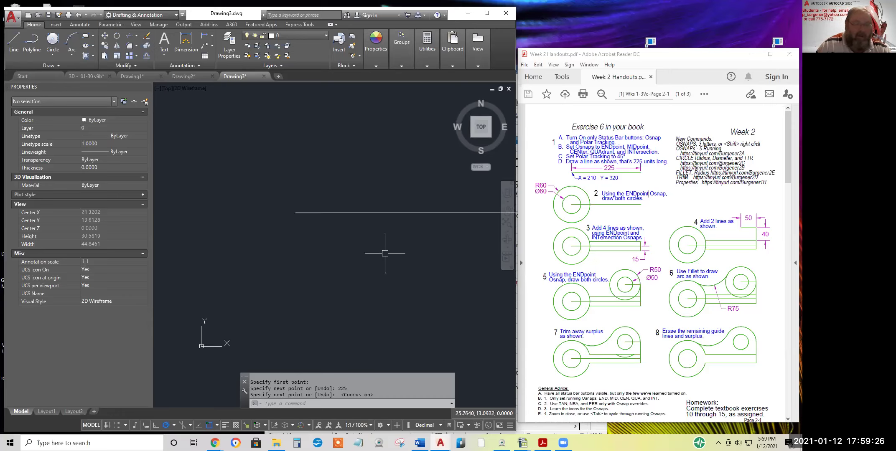
pyautogui.middleClick(370, 258)
pyautogui.scroll(-2, 369, 257)
pyautogui.moveTo(366, 289); pyautogui.dragTo(363, 239, button='middle')
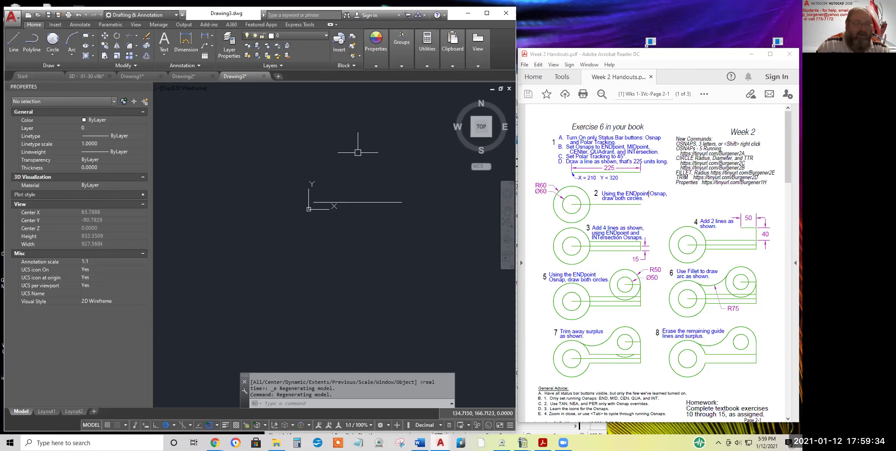
pyautogui.scroll(2, 350, 217)
pyautogui.moveTo(350, 219); pyautogui.dragTo(339, 266, button='middle')
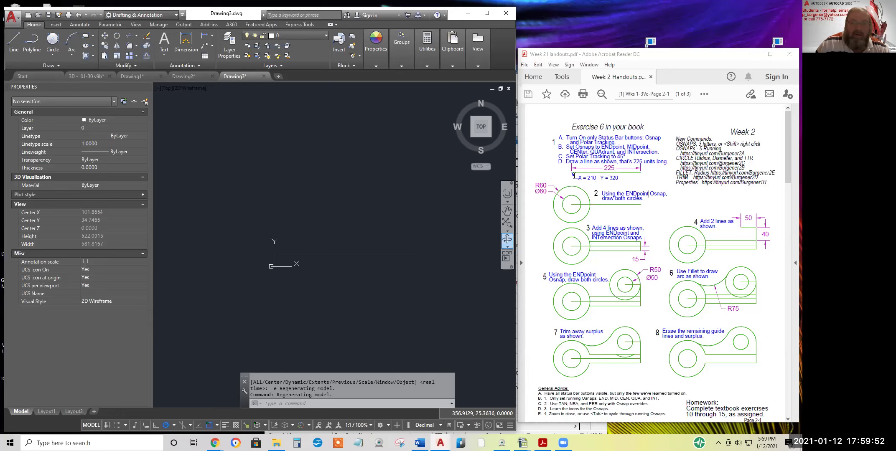
# - Remove the freely placed line and draw a horizontal line 225 units to the right from the handout's start point 210,320
pyautogui.moveTo(583, 177); pyautogui.dragTo(618, 178)
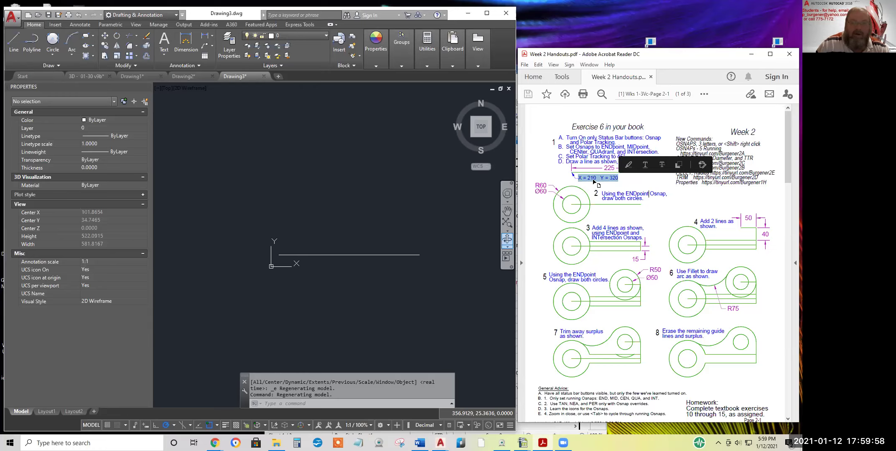
pyautogui.click(347, 211)
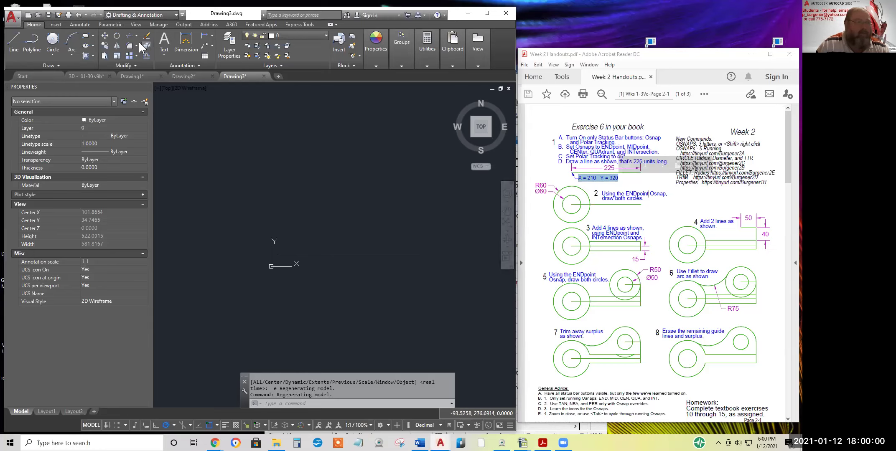
pyautogui.click(14, 41)
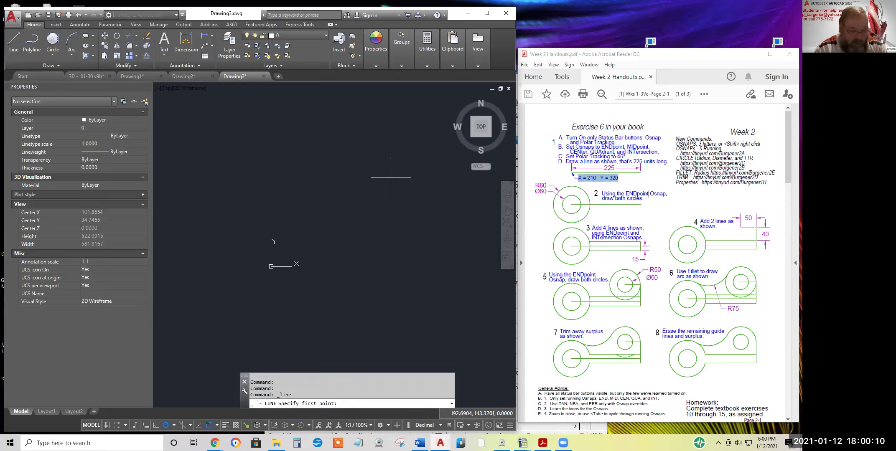
pyautogui.write('210,320')
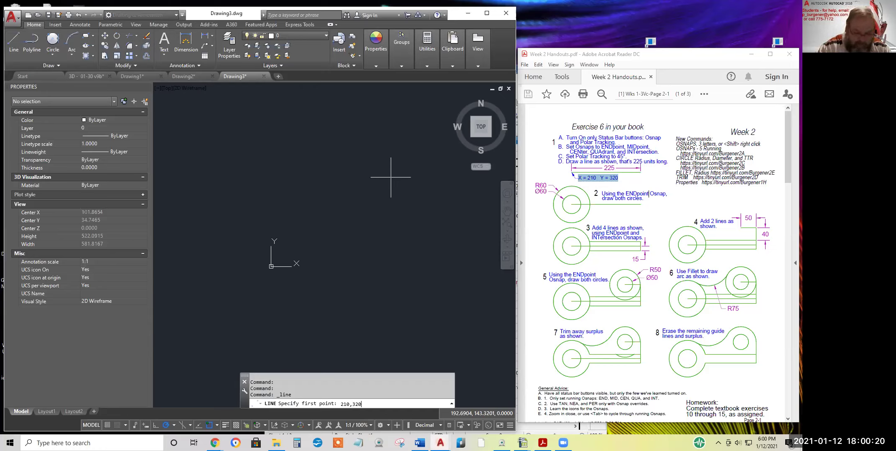
pyautogui.press('Return')
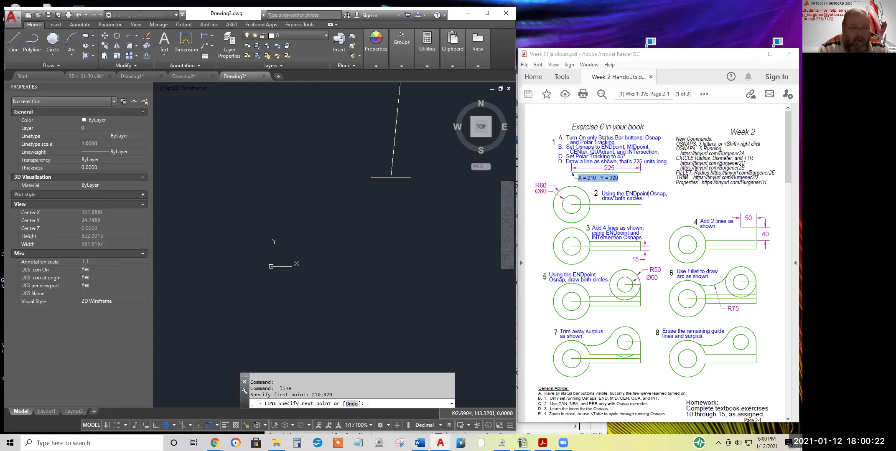
pyautogui.scroll(-5, 402, 195)
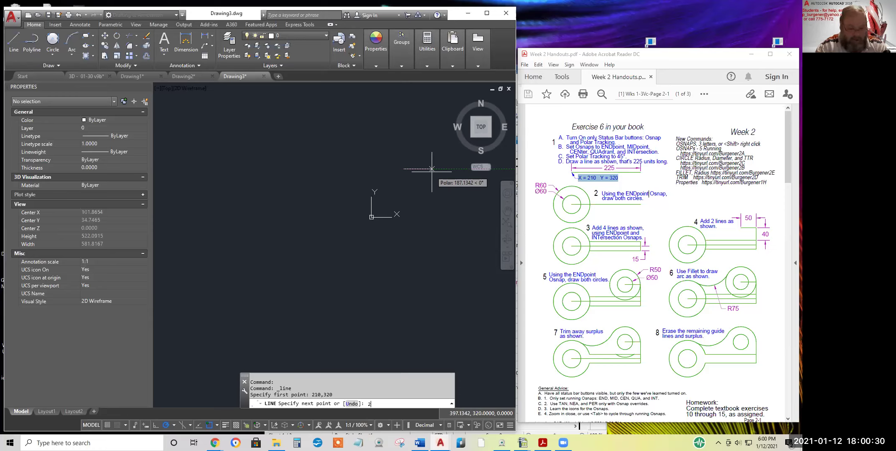
pyautogui.press('Return')
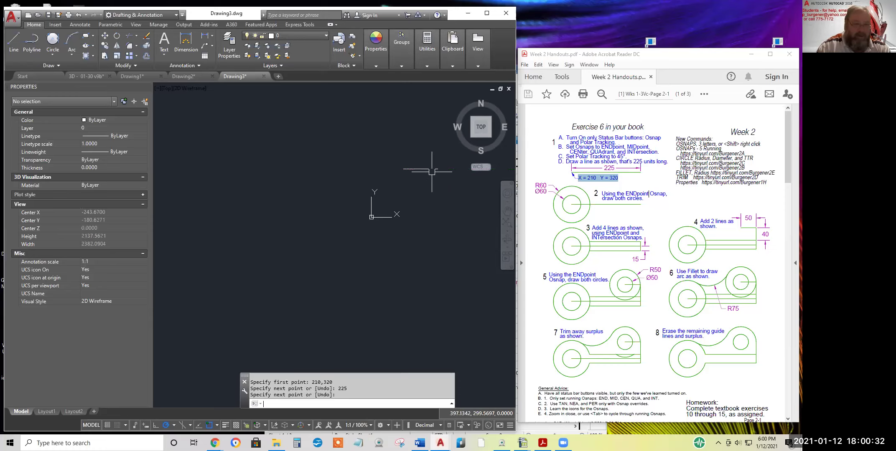
# - Highlight the handout's radius and diameter symbols, and draw a circle of diameter 60 centred on the line's left endpoint
pyautogui.scroll(4, 414, 181)
pyautogui.moveTo(414, 180)
pyautogui.mouseDown(button='middle')
pyautogui.moveTo(294, 304)
pyautogui.moveTo(322, 273)
pyautogui.mouseUp(button='middle')
pyautogui.scroll(-1, 299, 299)
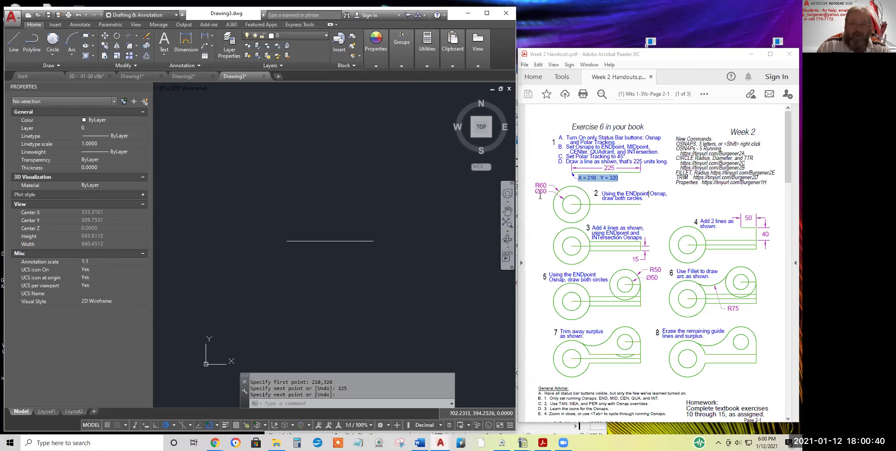
pyautogui.click(537, 191)
pyautogui.moveTo(537, 191); pyautogui.dragTo(538, 192)
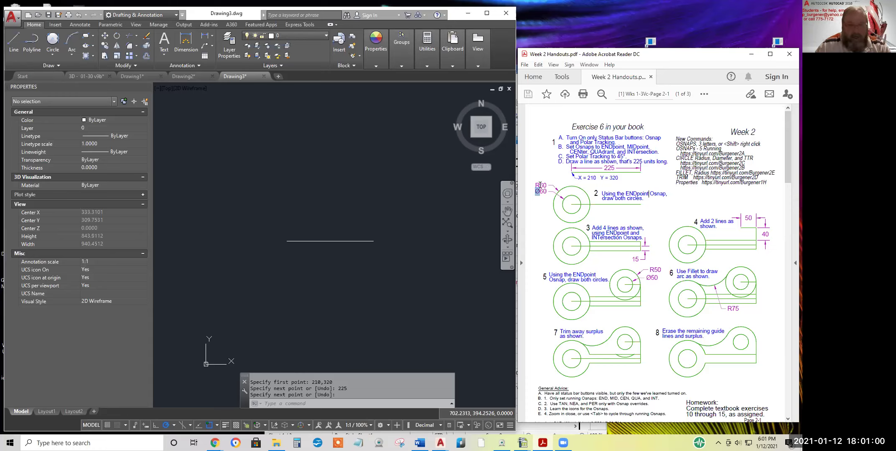
pyautogui.moveTo(535, 185); pyautogui.dragTo(540, 185)
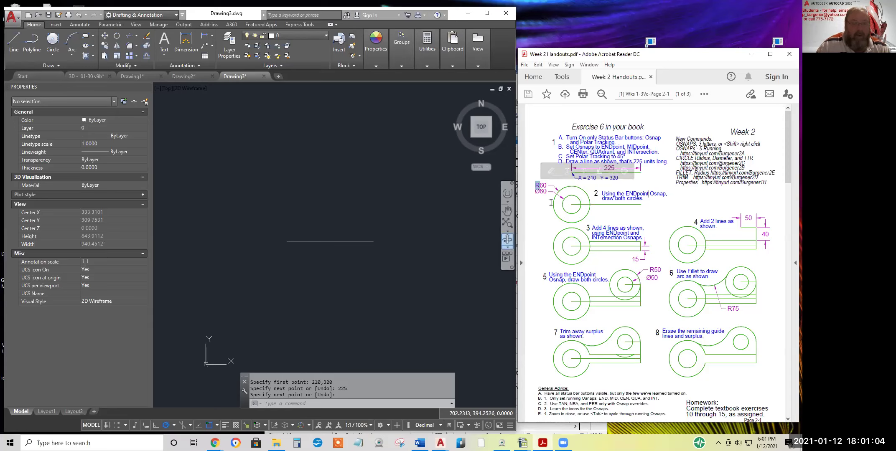
pyautogui.click(55, 60)
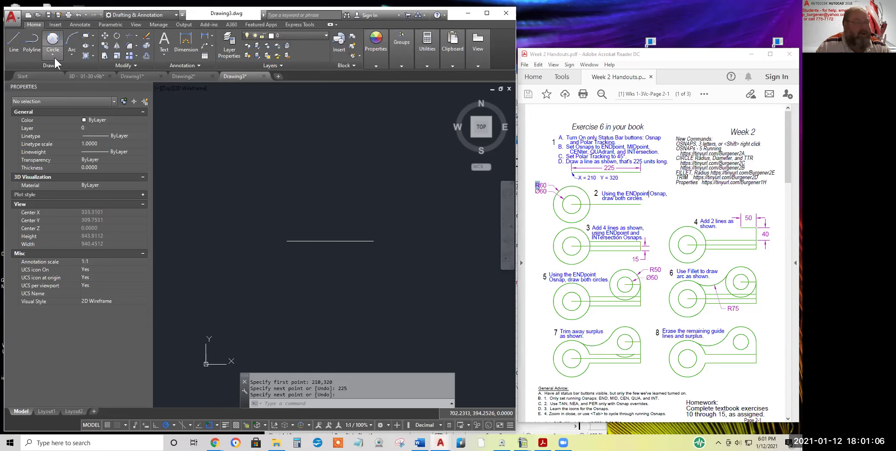
pyautogui.click(53, 60)
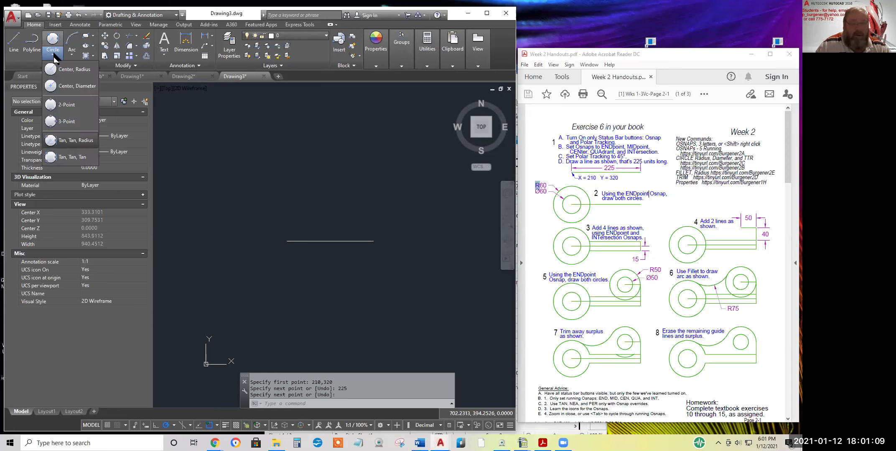
pyautogui.click(63, 85)
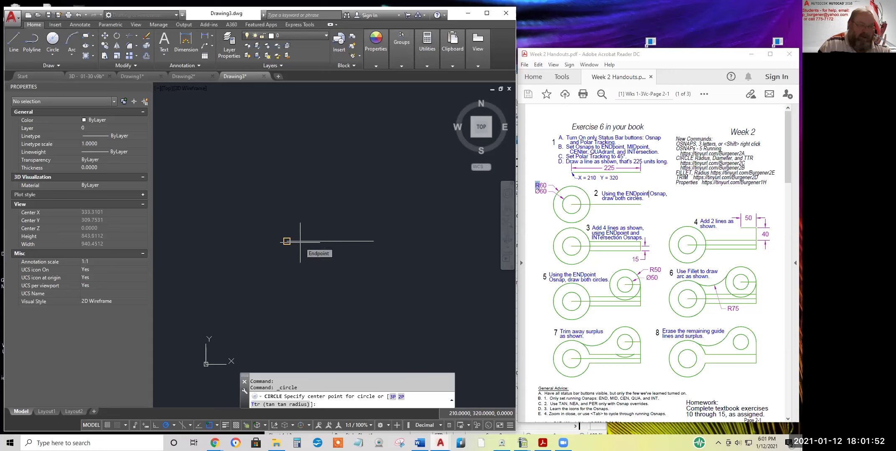
pyautogui.click(287, 241)
pyautogui.click(380, 397)
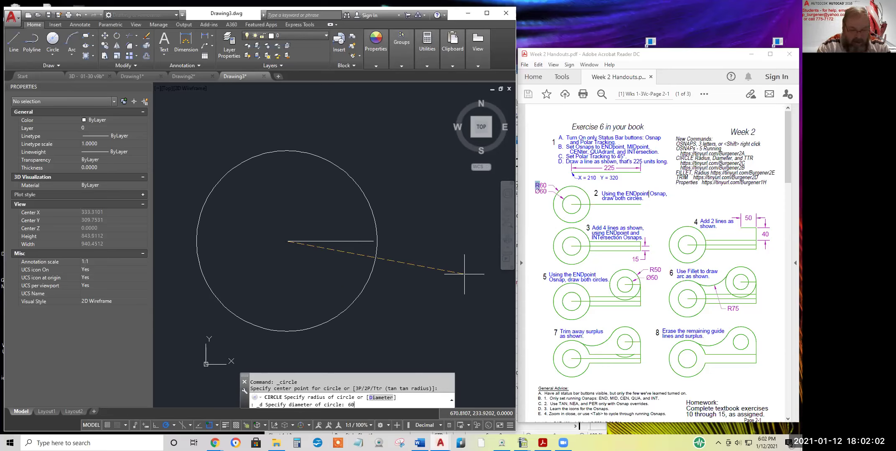
pyautogui.write('60')
pyautogui.press('Return')
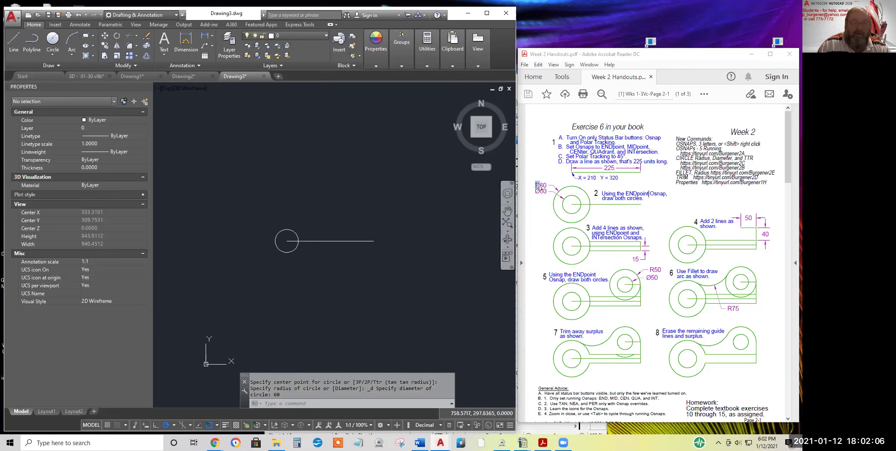
# - Draw a concentric circle of radius 60 centred on the line's left endpoint
pyautogui.click(53, 55)
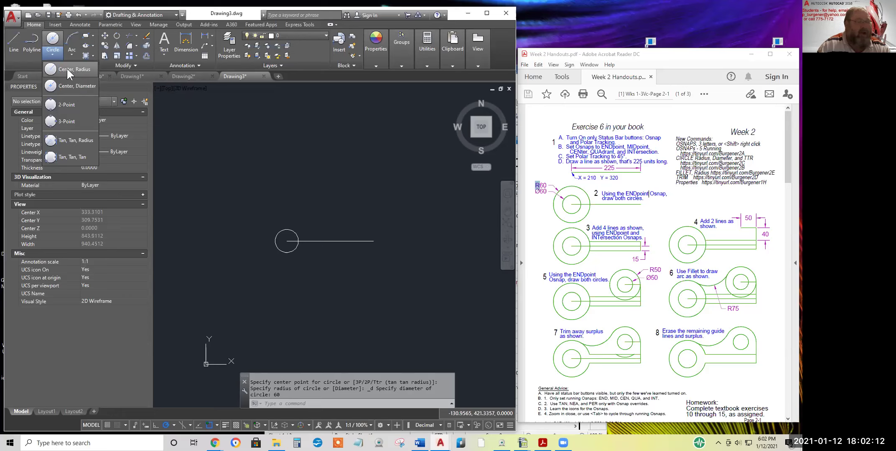
pyautogui.click(67, 68)
pyautogui.scroll(2, 234, 253)
pyautogui.scroll(2, 226, 260)
pyautogui.moveTo(226, 260); pyautogui.dragTo(172, 250, button='middle')
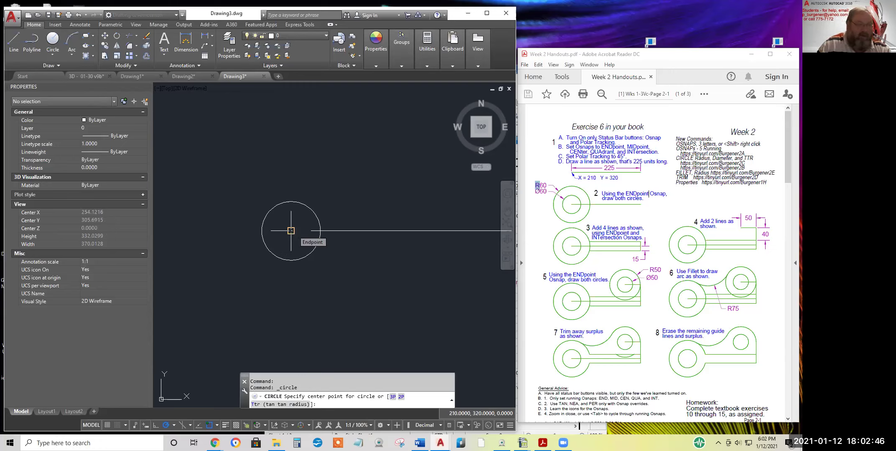
pyautogui.click(291, 230)
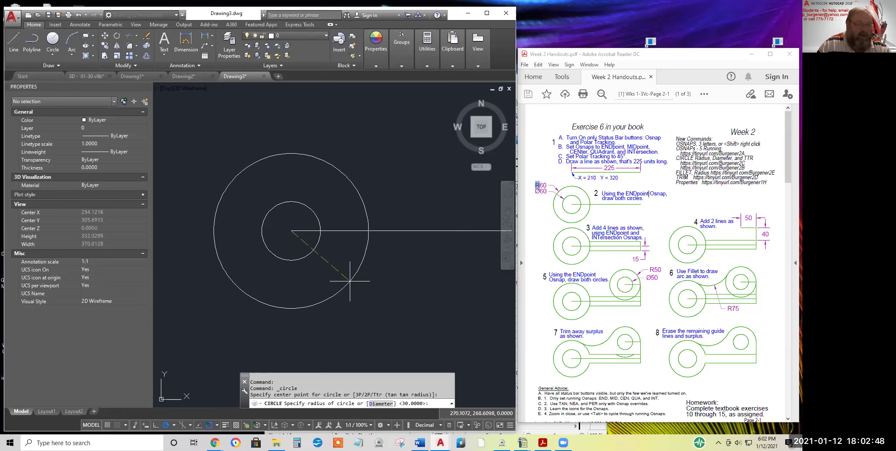
pyautogui.write('60')
pyautogui.press('Return')
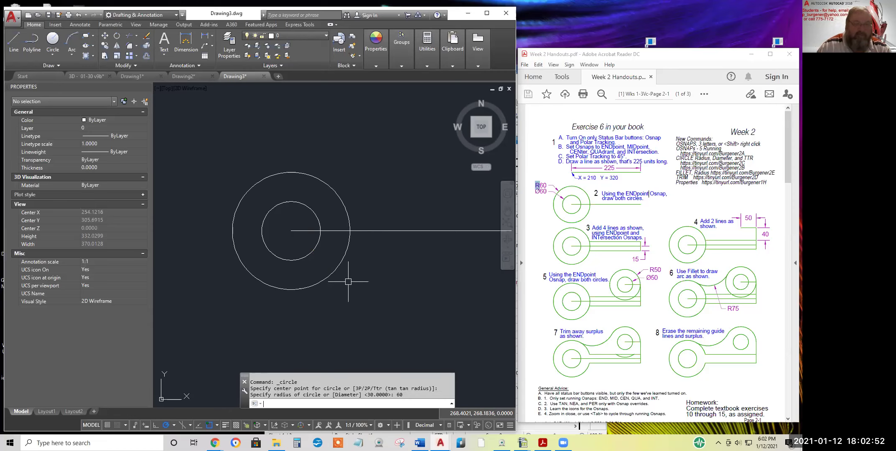
# - Highlight Exercise 6 in the handout, and draw a vertical line 15 units upward from the horizontal line's right endpoint
pyautogui.scroll(-3, 358, 276)
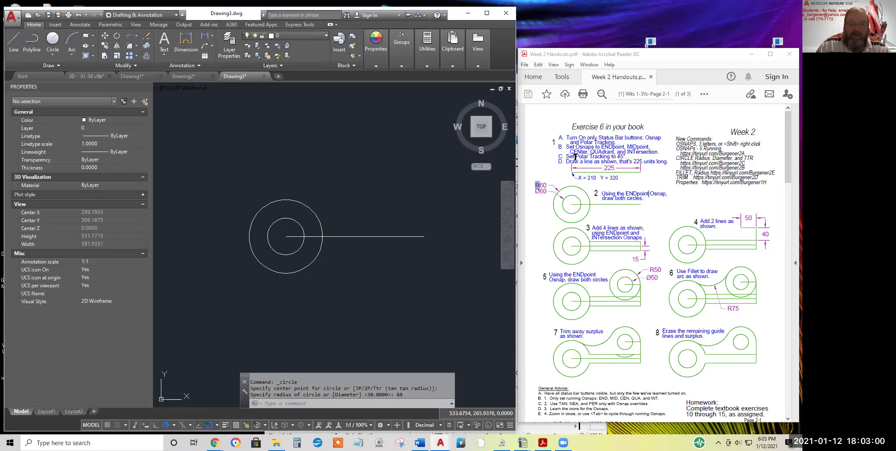
pyautogui.moveTo(603, 125); pyautogui.dragTo(572, 126)
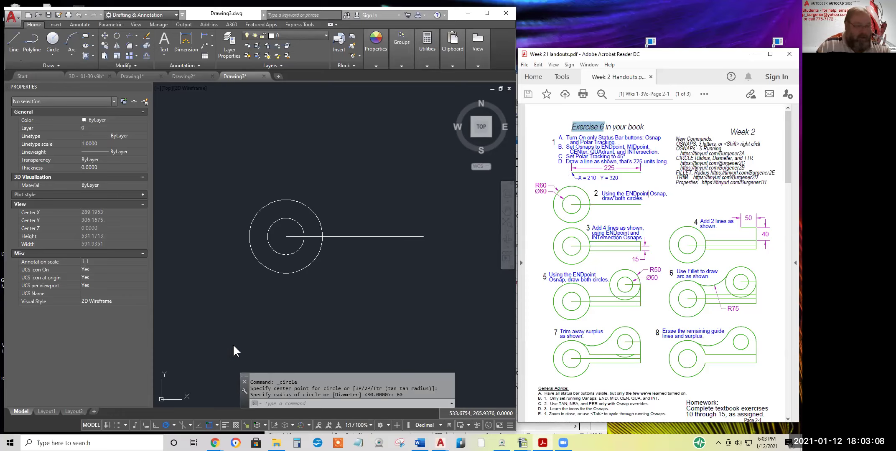
pyautogui.click(12, 41)
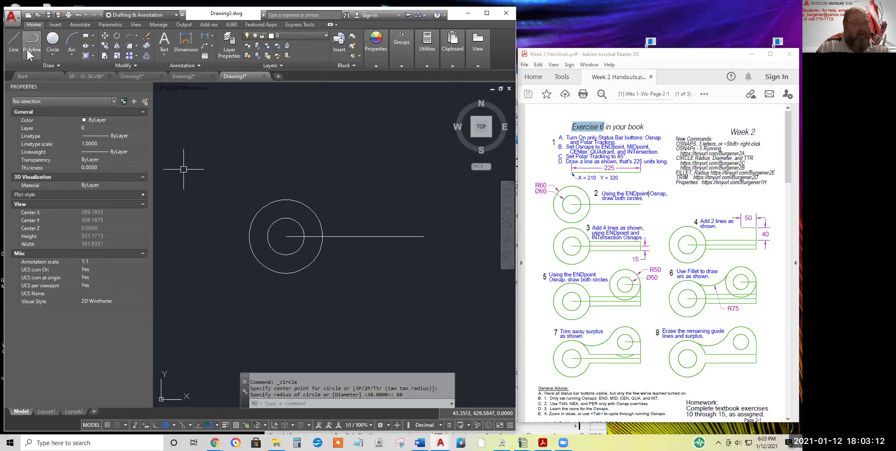
pyautogui.click(14, 40)
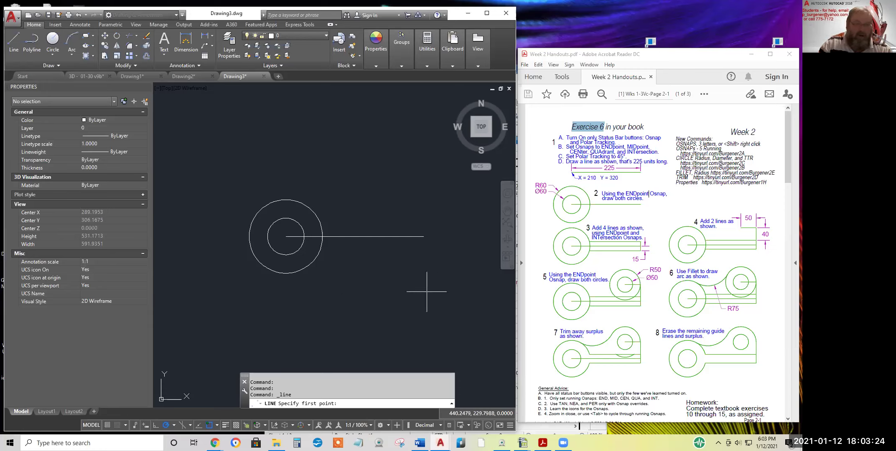
pyautogui.click(423, 236)
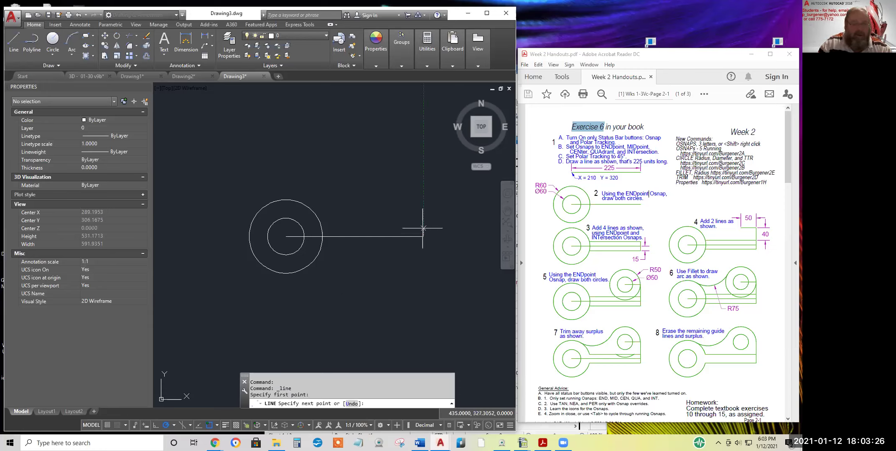
pyautogui.write('1')
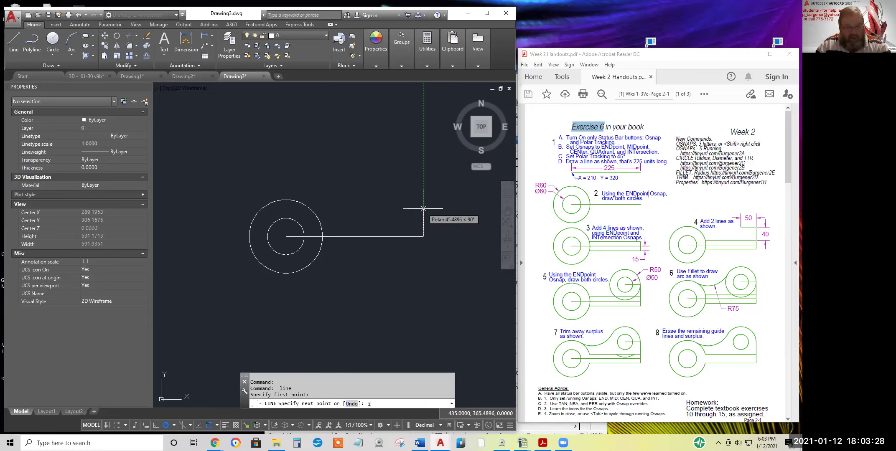
pyautogui.write('5')
pyautogui.press('Return')
pyautogui.press('Return')
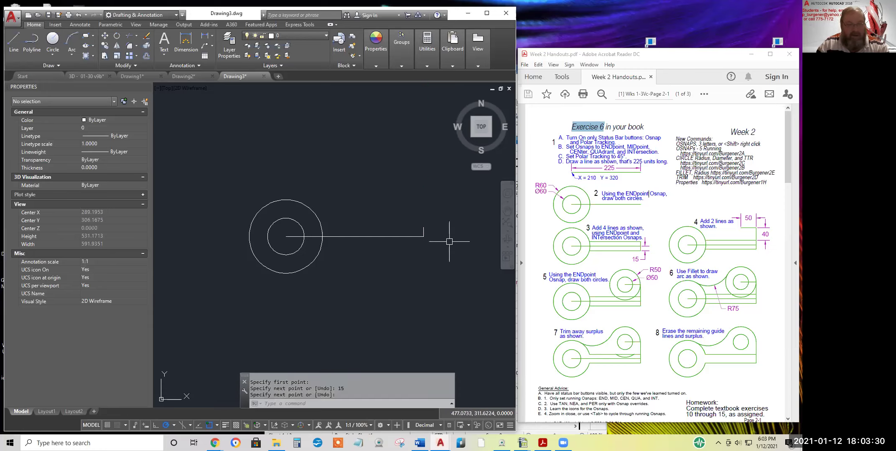
# - Draw a vertical line 15 units downward from the horizontal line's right endpoint
pyautogui.press('Return')
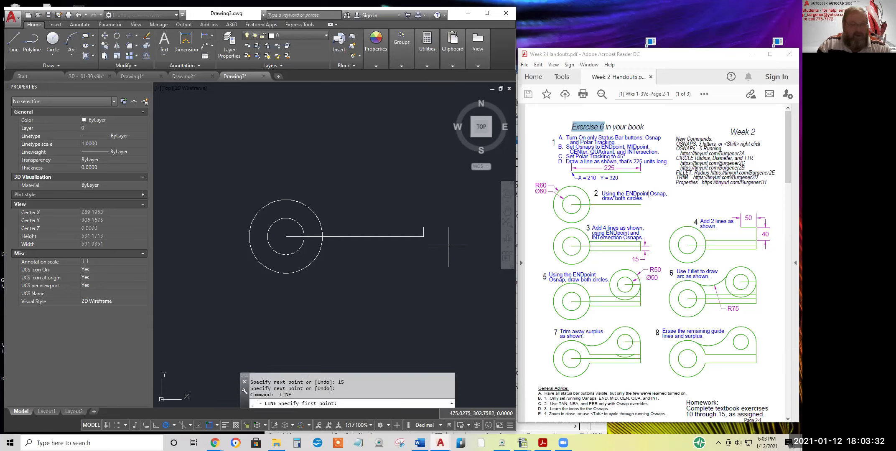
pyautogui.click(424, 237)
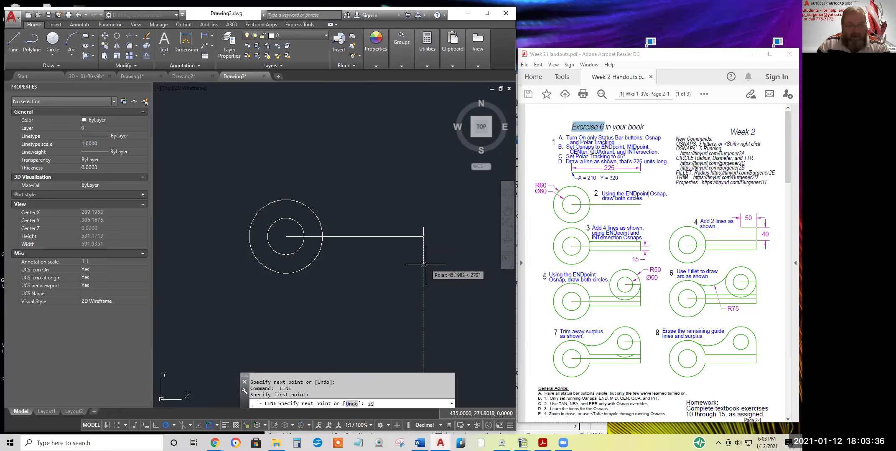
pyautogui.write('15')
pyautogui.press('Return')
pyautogui.press('Return')
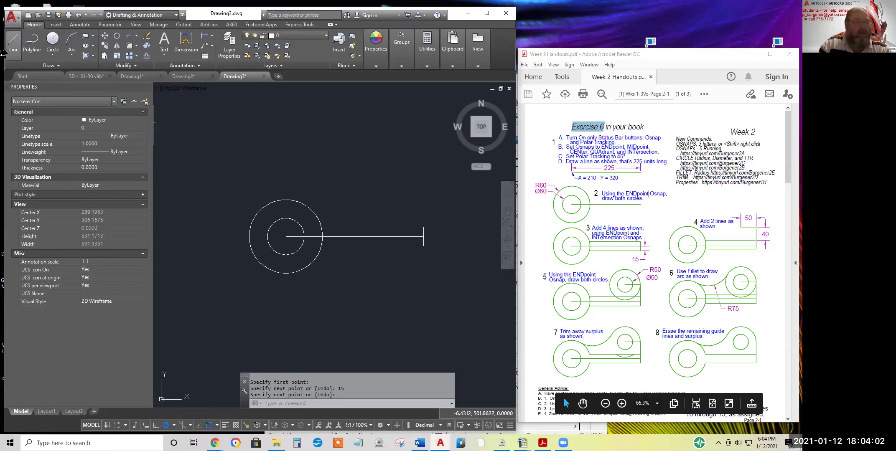
# - Draw a horizontal line from the short vertical line's upper endpoint to its intersection with the large circle
pyautogui.click(17, 43)
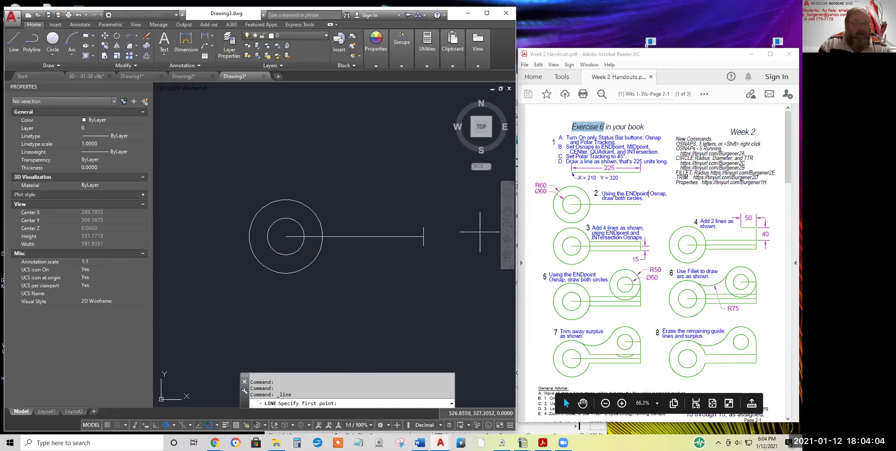
pyautogui.click(423, 228)
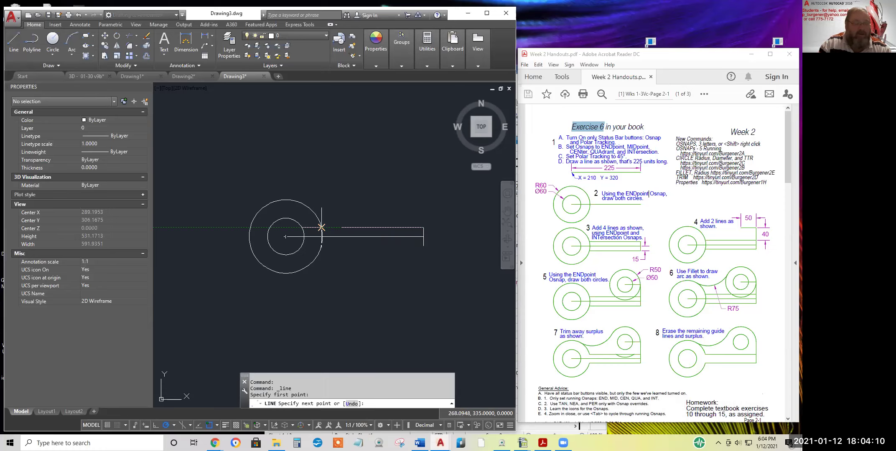
pyautogui.click(321, 227)
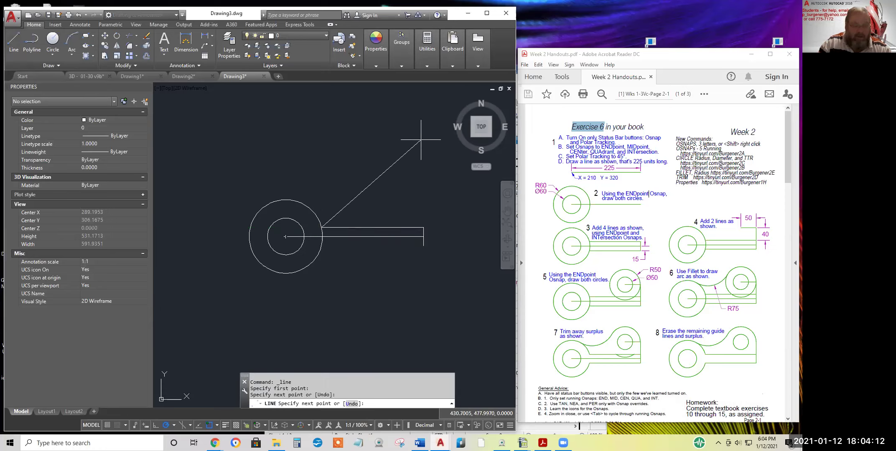
pyautogui.press('Return')
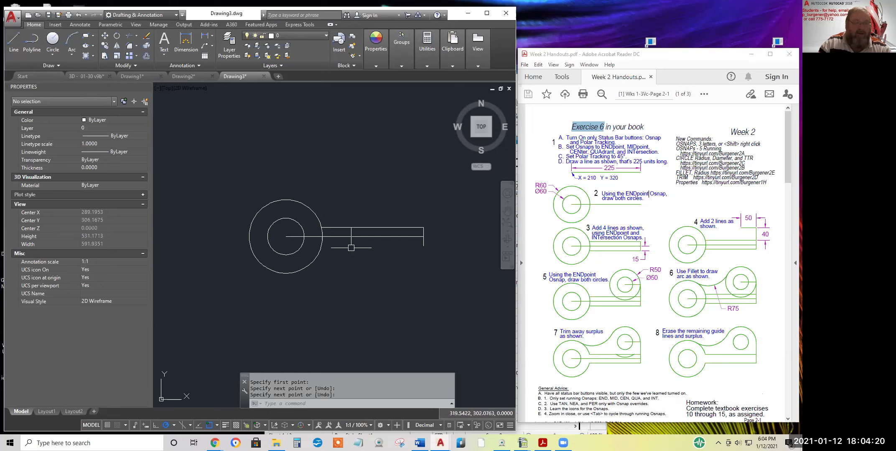
# - Draw a horizontal line from the short vertical line's lower endpoint to its intersection with the large circle
pyautogui.click(14, 39)
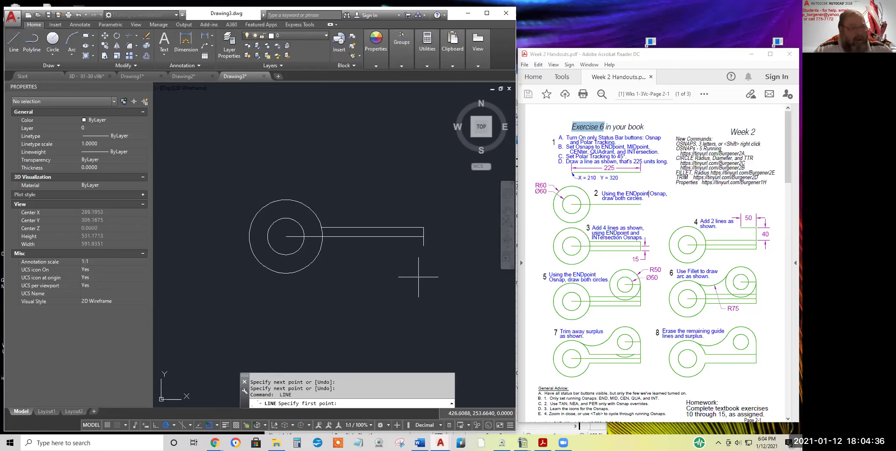
pyautogui.click(423, 246)
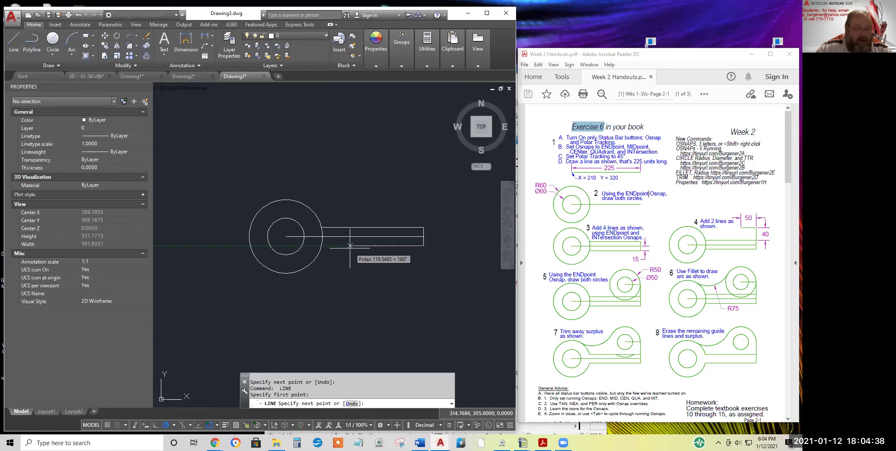
pyautogui.click(321, 246)
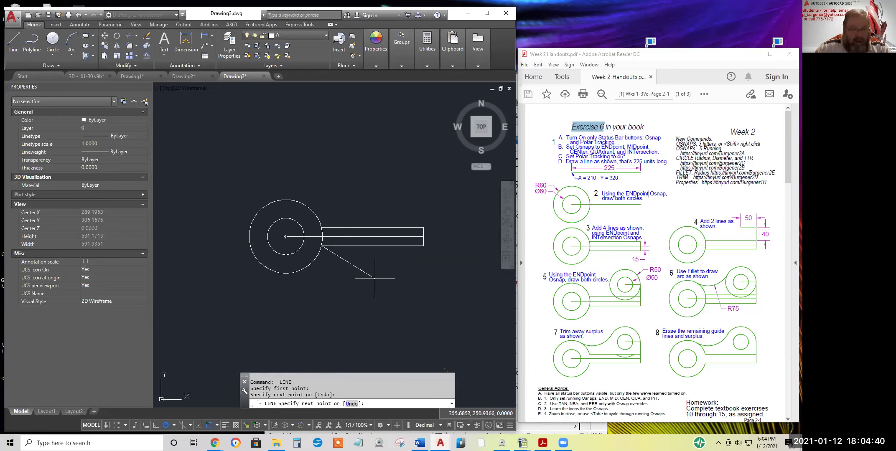
pyautogui.press('Return')
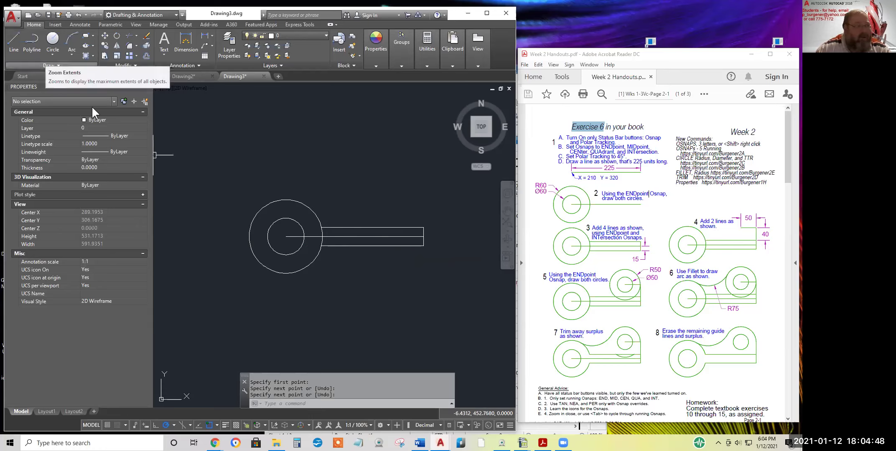
# - Draw a line 40 units upward from the upper horizontal line's right endpoint, continuing 50 units to the left
pyautogui.press('space')
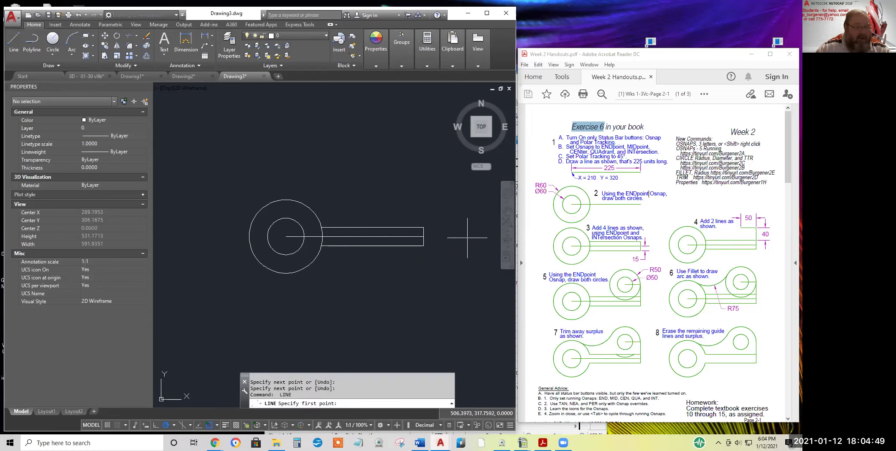
pyautogui.click(423, 227)
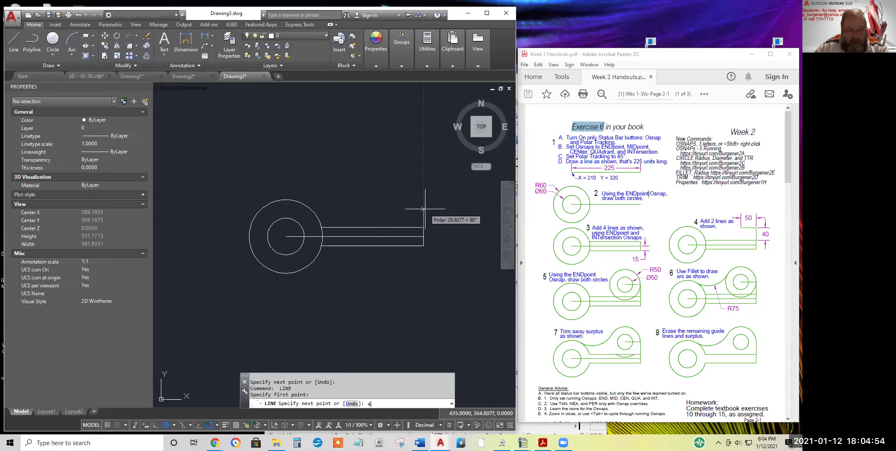
pyautogui.write('40')
pyautogui.press('Return')
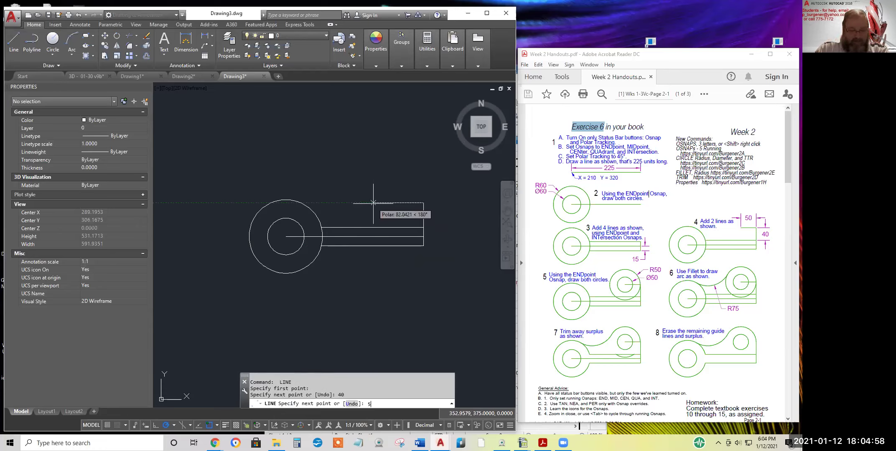
pyautogui.press('Return')
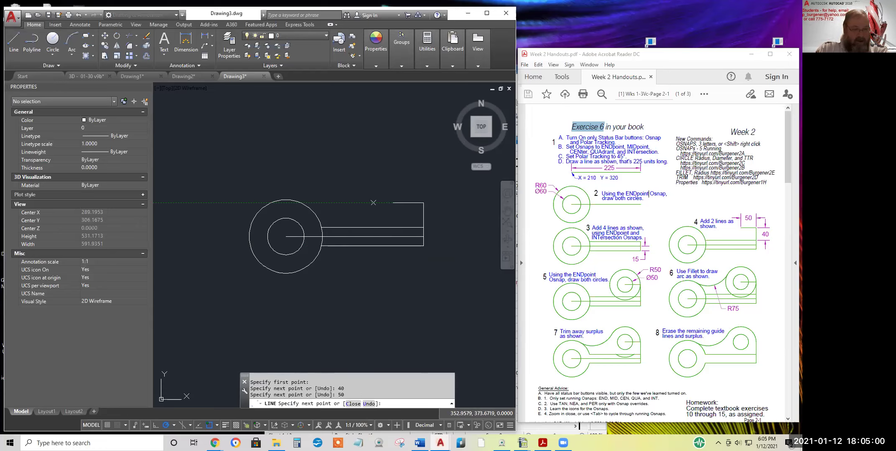
pyautogui.press('Return')
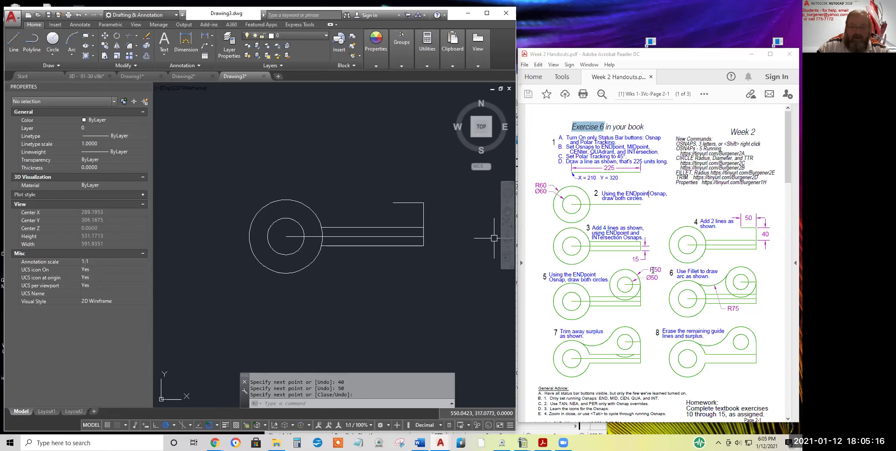
# - Draw a circle of diameter 50 centred on the left endpoint of the 50-unit line
pyautogui.click(50, 54)
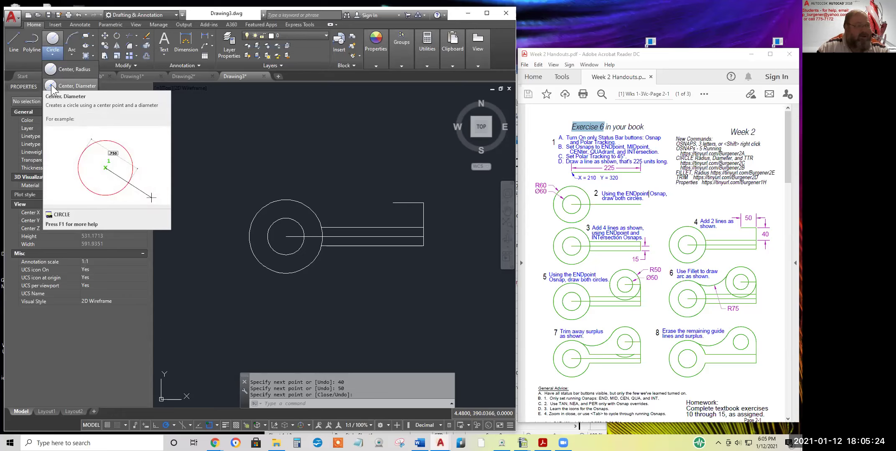
pyautogui.click(51, 86)
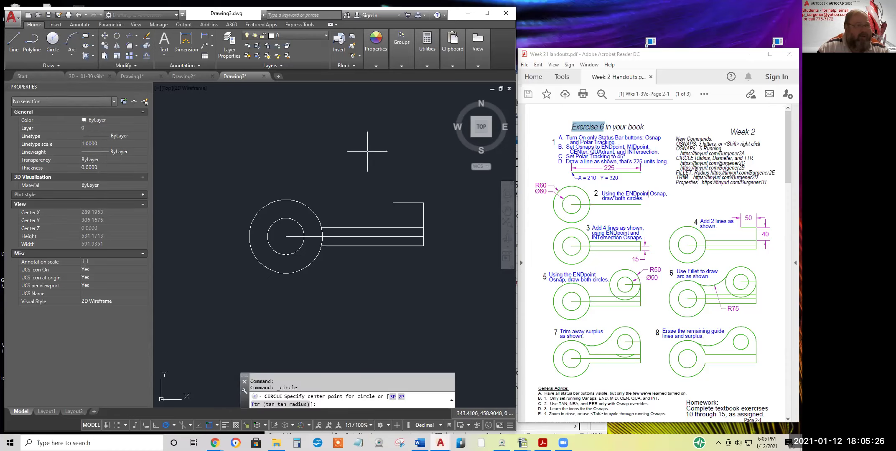
pyautogui.click(393, 203)
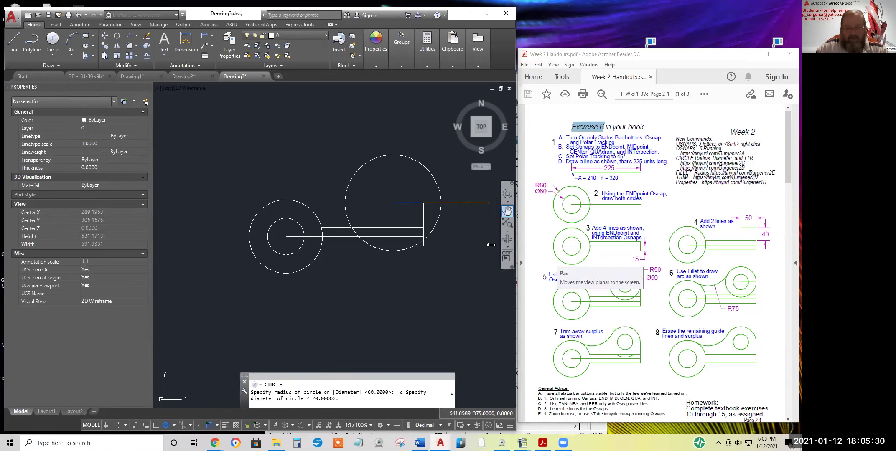
pyautogui.write('50')
pyautogui.press('Return')
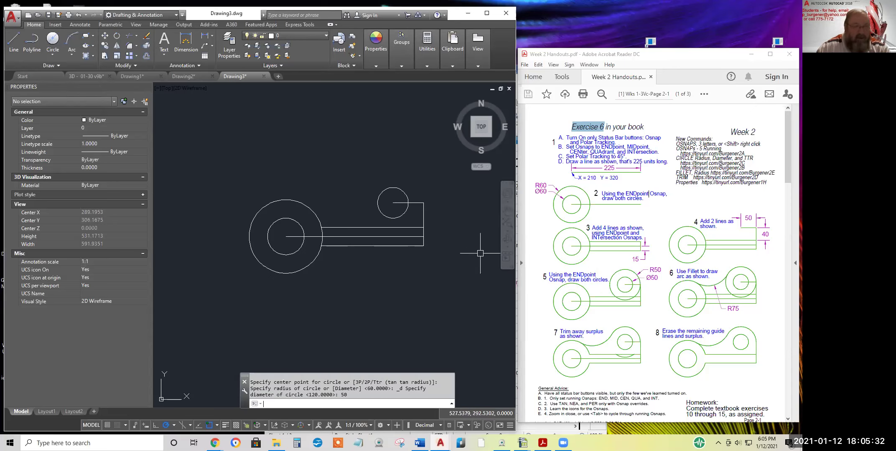
# - Draw a concentric circle of radius 50 centred on the left endpoint of the 50-unit line
pyautogui.click(53, 60)
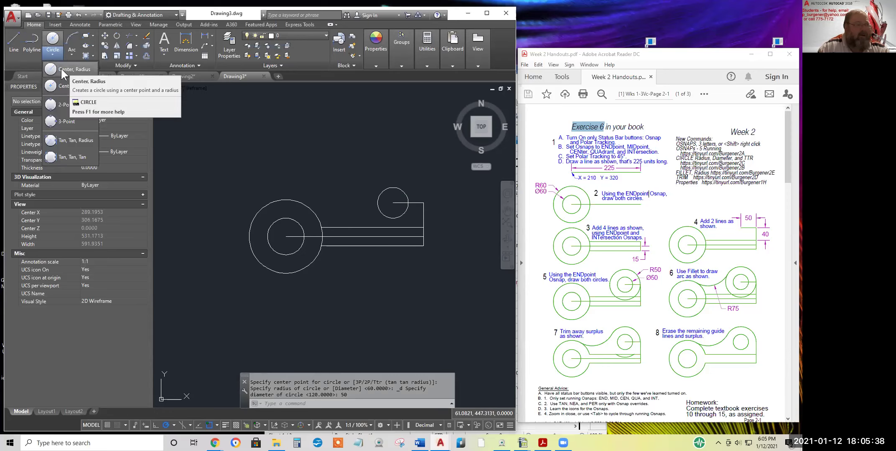
pyautogui.click(61, 68)
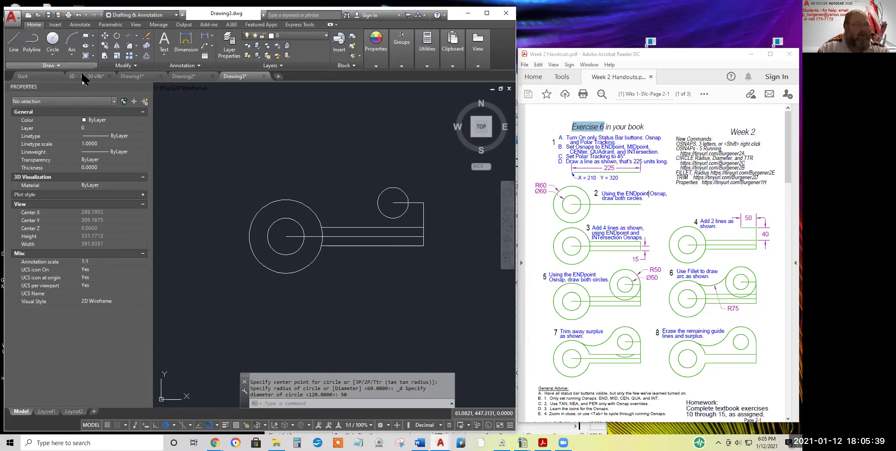
pyautogui.click(393, 203)
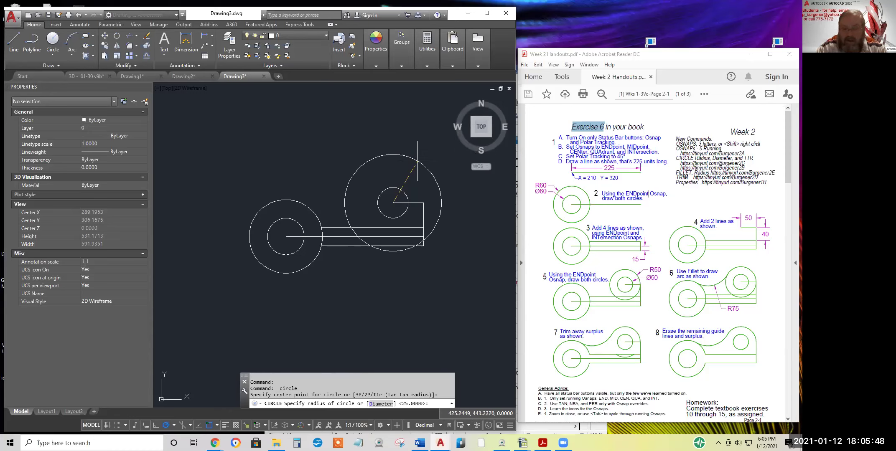
pyautogui.write('0')
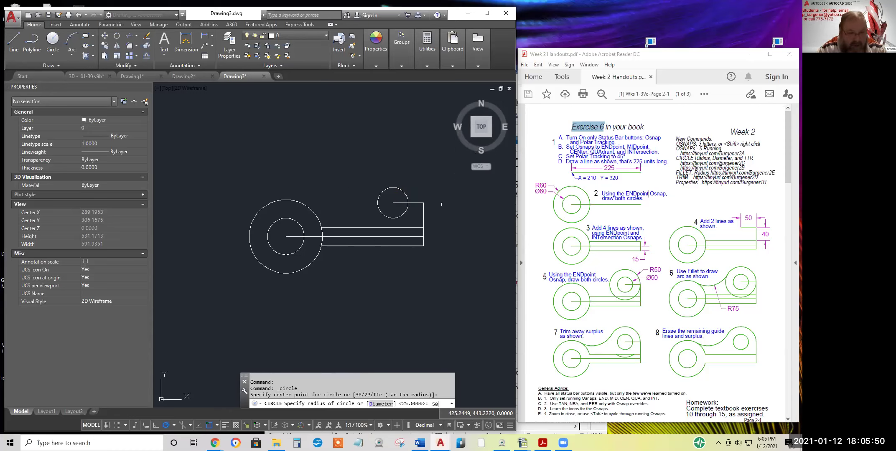
pyautogui.press('Return')
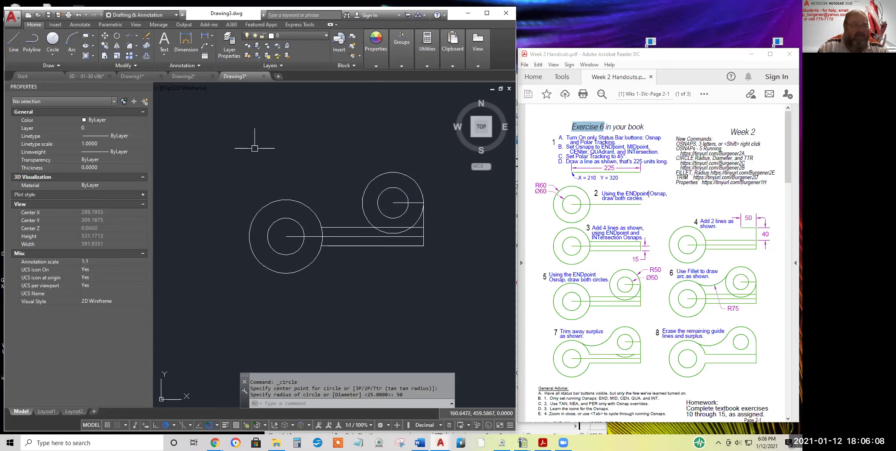
# - Fillet the upper side between the two outer circles with a radius of 75
pyautogui.click(128, 46)
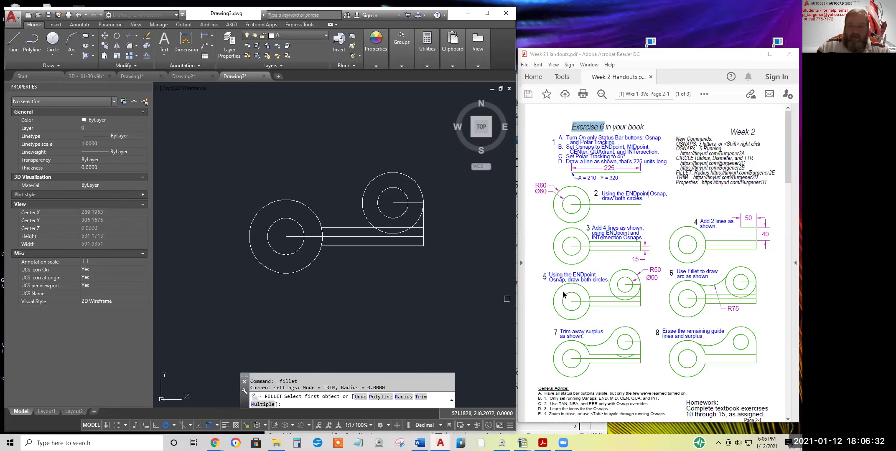
pyautogui.rightClick(406, 276)
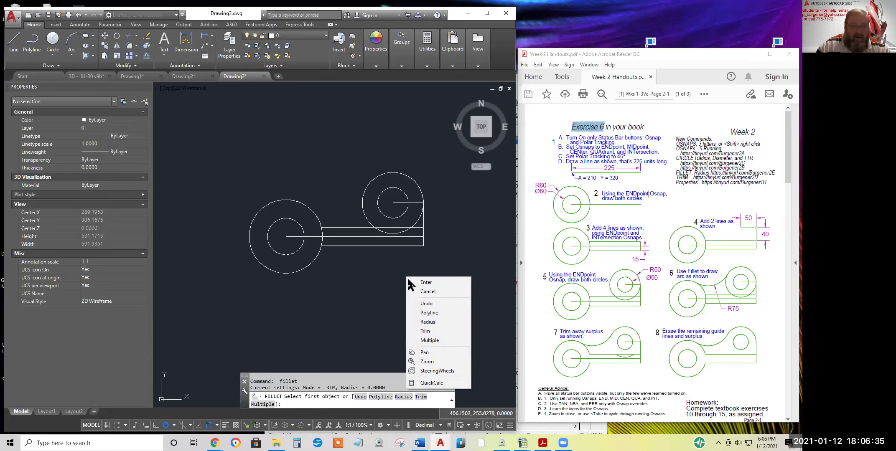
pyautogui.click(428, 323)
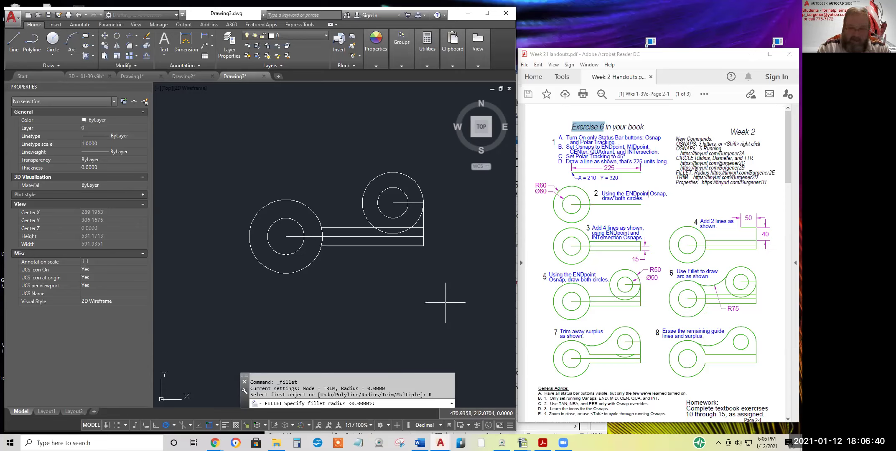
pyautogui.write('75')
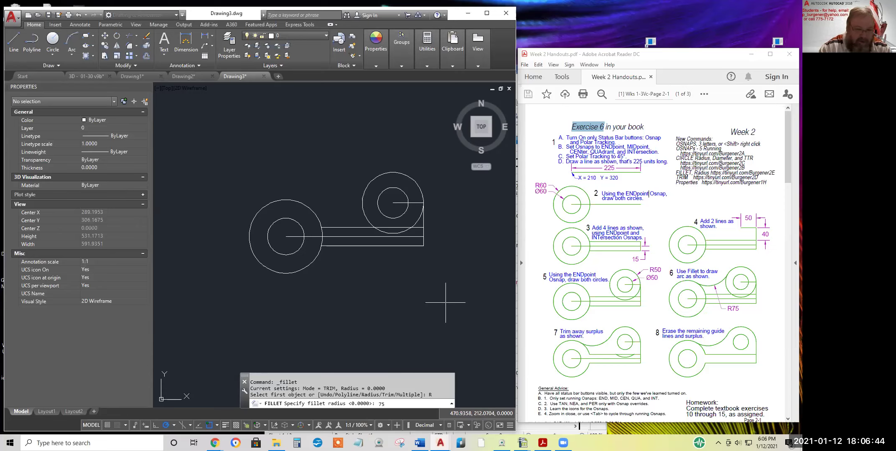
pyautogui.press('Return')
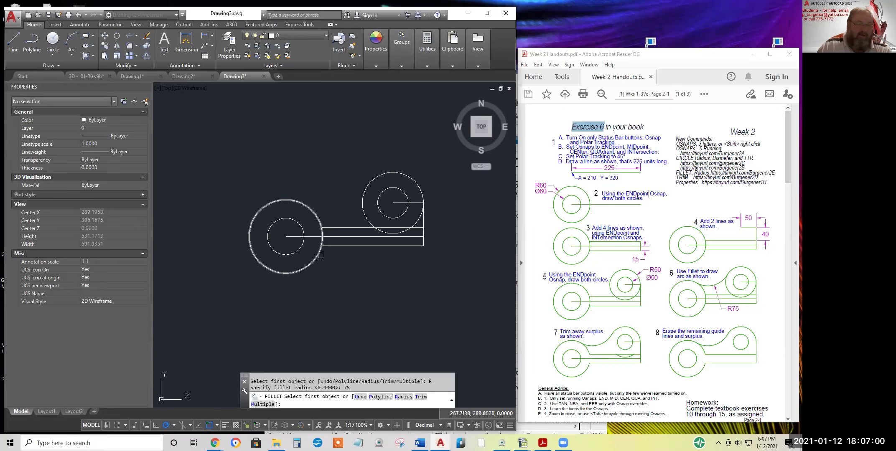
pyautogui.click(361, 199)
pyautogui.click(315, 212)
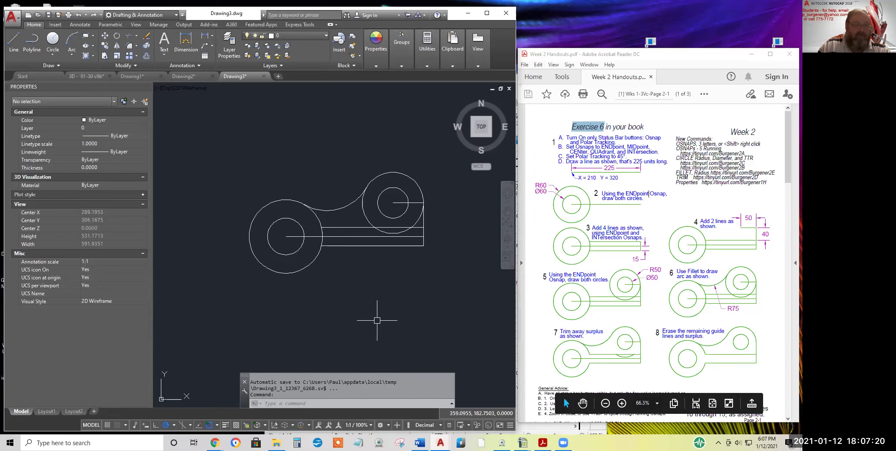
# - Trim the radius-50 circle on both sides above the upper horizontal line, and the radius-60 circle between the outer horizontal lines
pyautogui.click(131, 49)
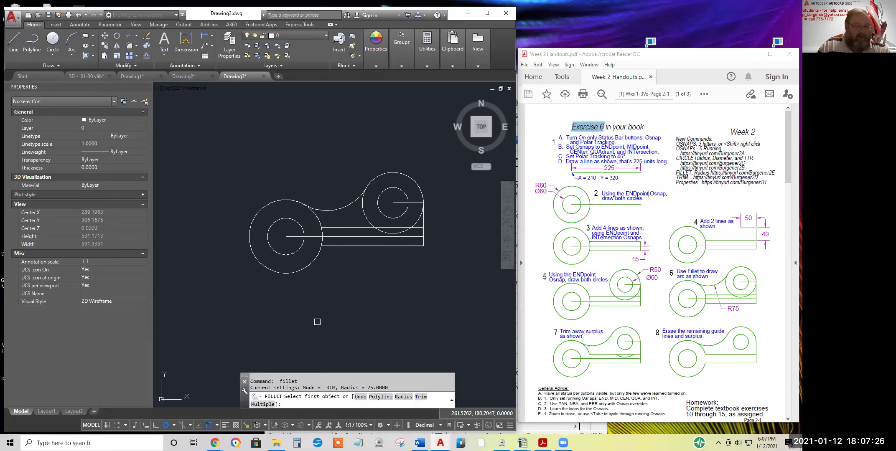
pyautogui.click(130, 34)
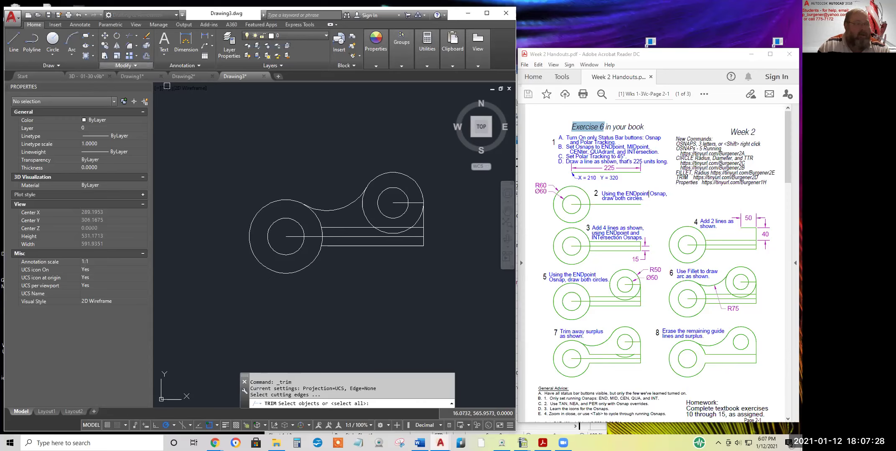
pyautogui.press('Return')
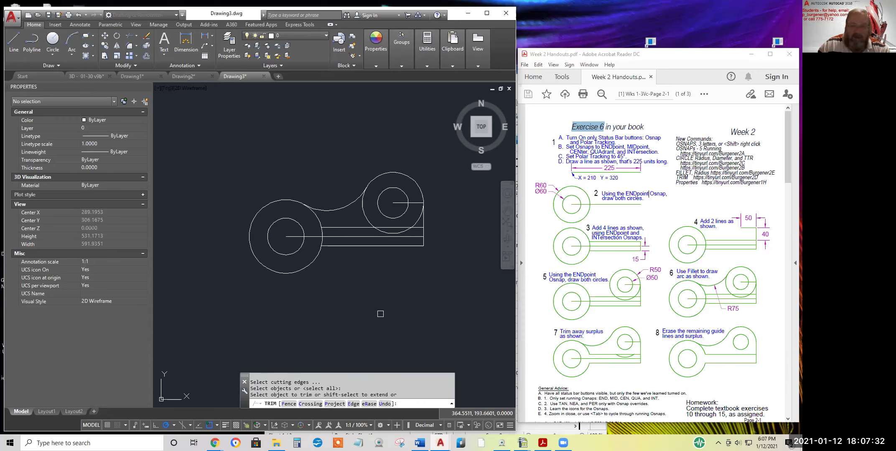
pyautogui.click(416, 219)
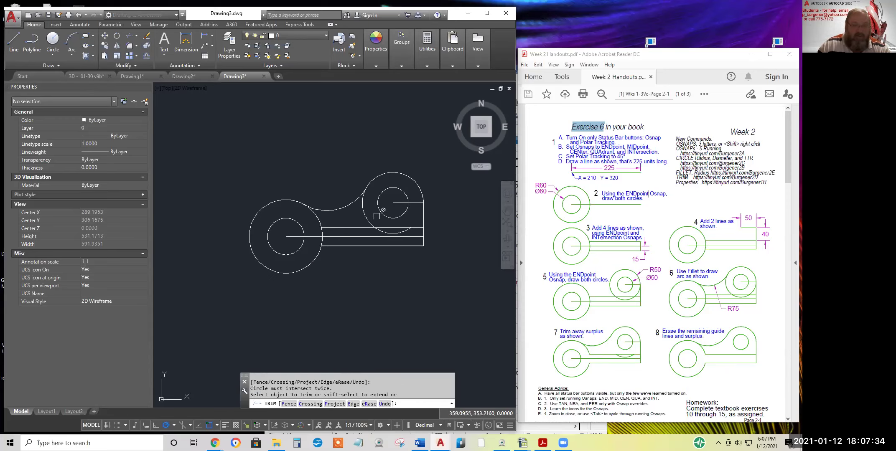
pyautogui.click(367, 213)
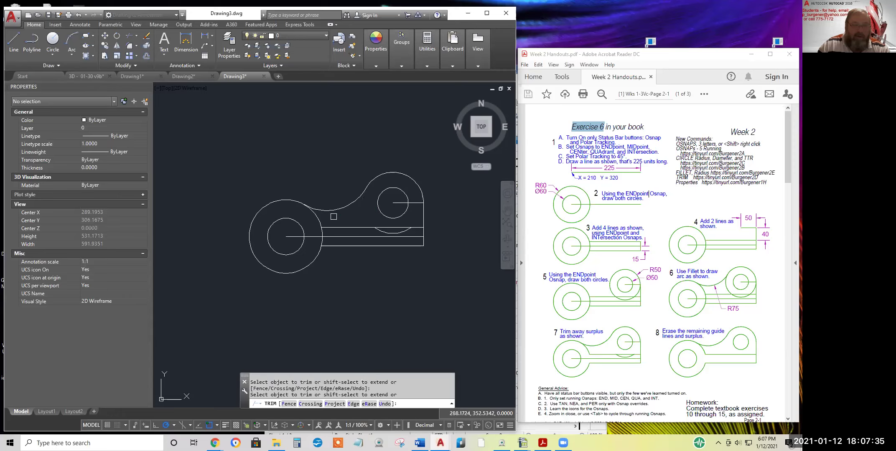
pyautogui.click(320, 236)
pyautogui.click(322, 237)
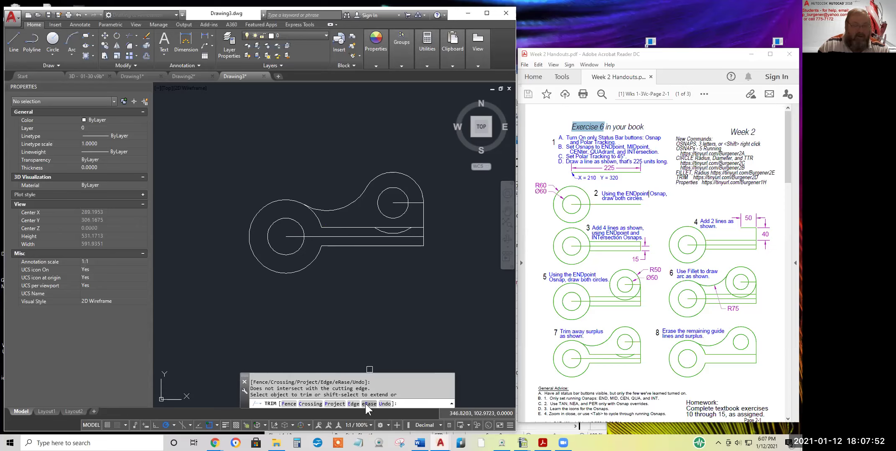
# - Erase the leftover arc below the upper horizontal line, the 50-unit guide line in the small circle and the long centre guide line
pyautogui.click(147, 35)
pyautogui.click(388, 233)
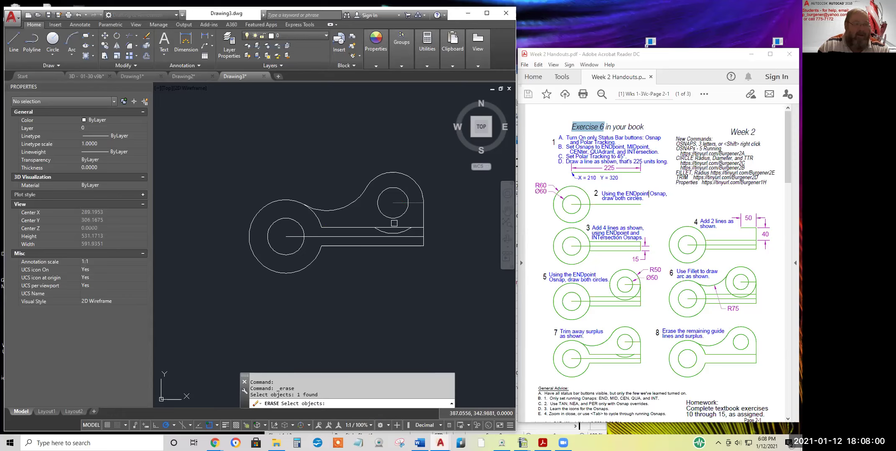
pyautogui.click(390, 233)
pyautogui.click(374, 238)
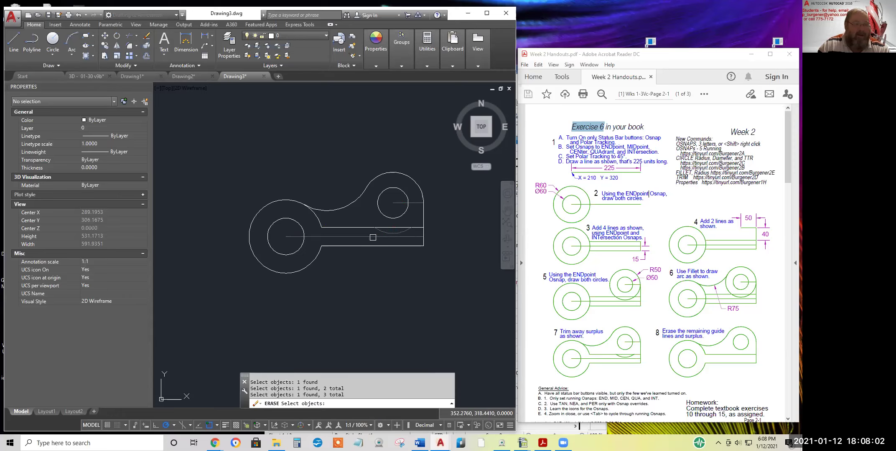
pyautogui.press('Return')
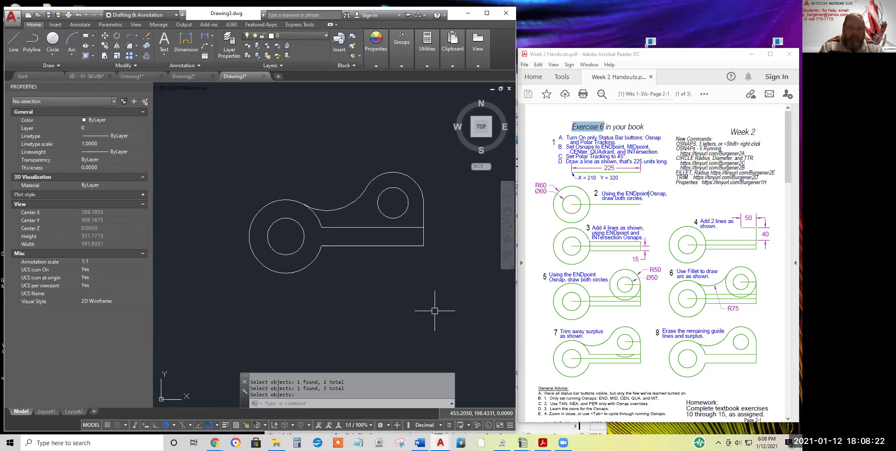
# - In the Acrobat Reader handout, go to page 2 and highlight "Optional Additional Practice", "Week 2 (Old)" and "and TTR" in the circle commands
pyautogui.click(657, 297)
pyautogui.scroll(-10, 644, 314)
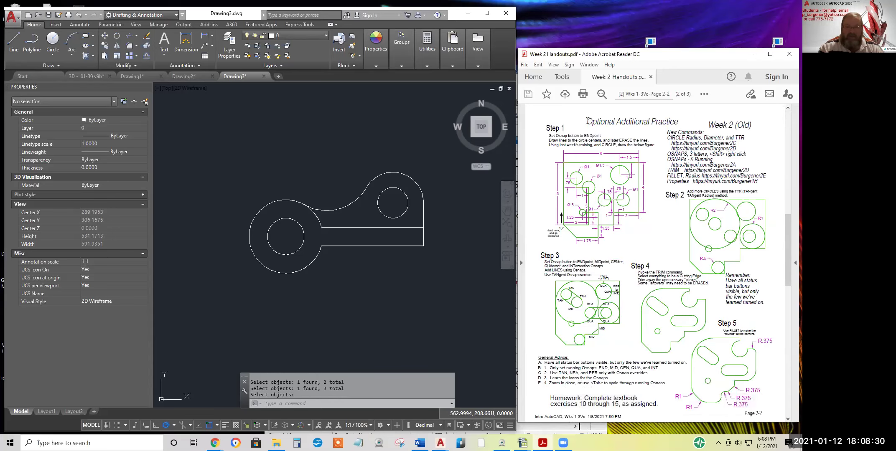
pyautogui.moveTo(594, 119); pyautogui.dragTo(679, 122)
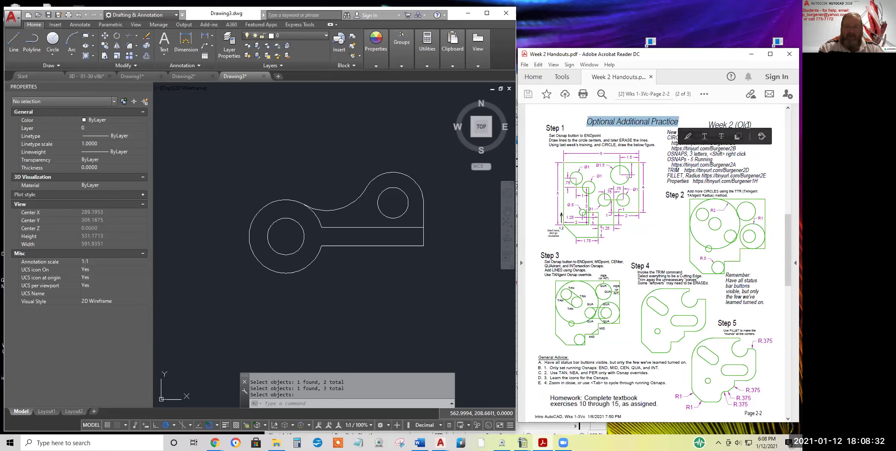
pyautogui.click(754, 124)
pyautogui.moveTo(754, 124); pyautogui.dragTo(708, 125)
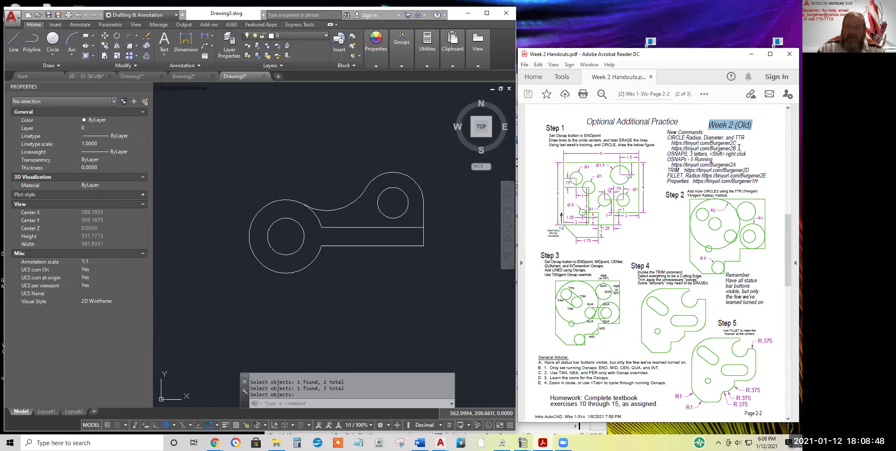
pyautogui.moveTo(746, 138); pyautogui.dragTo(727, 138)
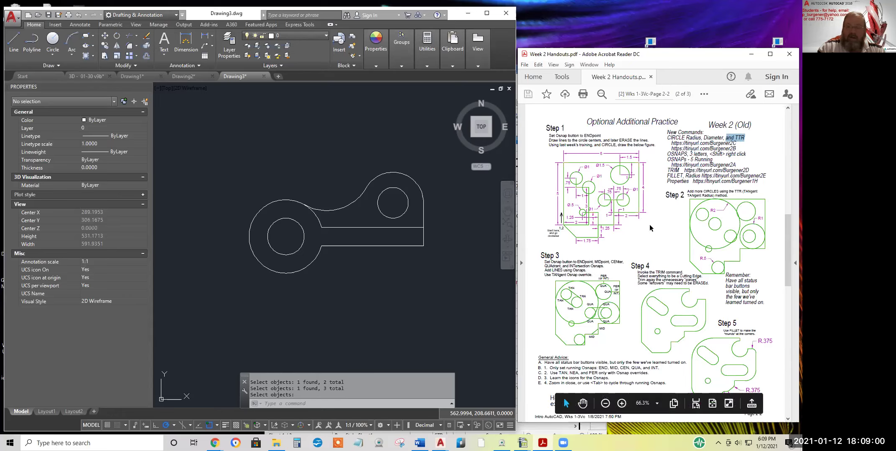
# - Go to handout page 3 and highlight the exercise label "15*" and the "* Check Errata sheet." note
pyautogui.scroll(-3, 649, 229)
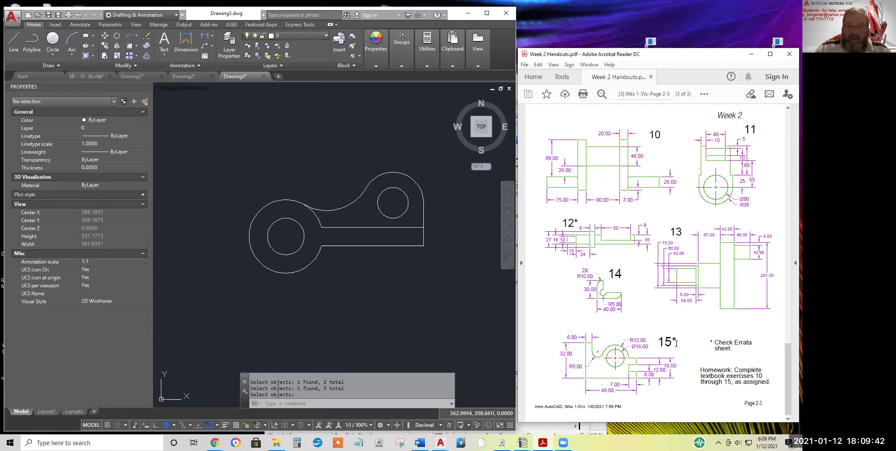
pyautogui.moveTo(678, 341); pyautogui.dragTo(658, 341)
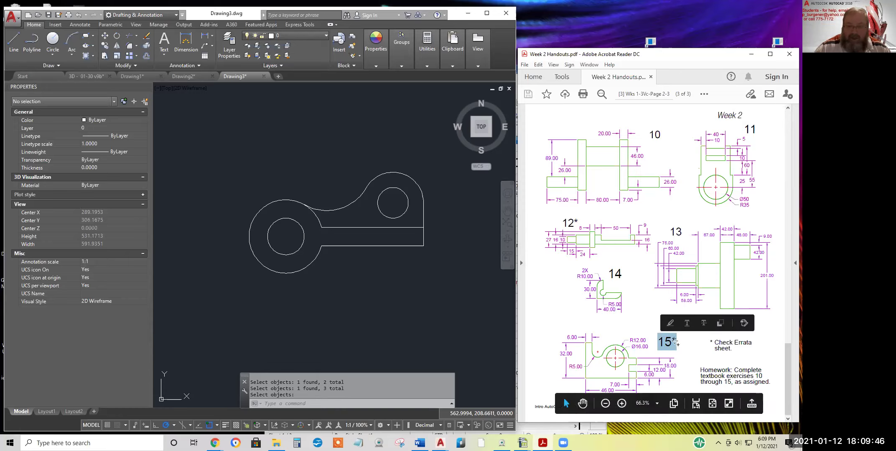
pyautogui.moveTo(733, 348); pyautogui.dragTo(698, 360)
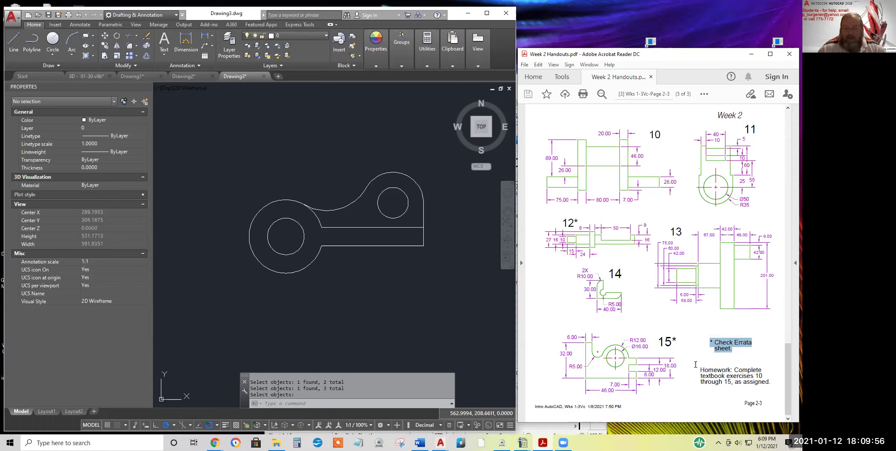
# - Switch to AutoCAD, bring up the 3D - 01-30 v9b.dwg drawing and examine exercise 5 on its 5-7 layout
pyautogui.click(462, 243)
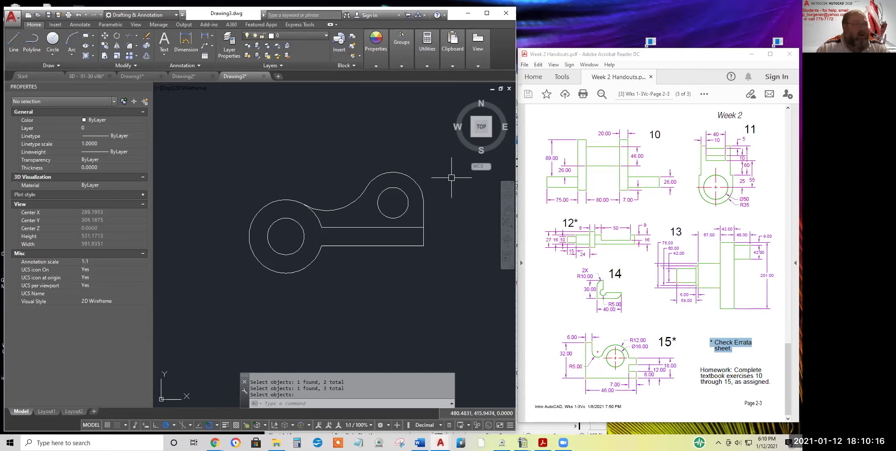
pyautogui.click(93, 76)
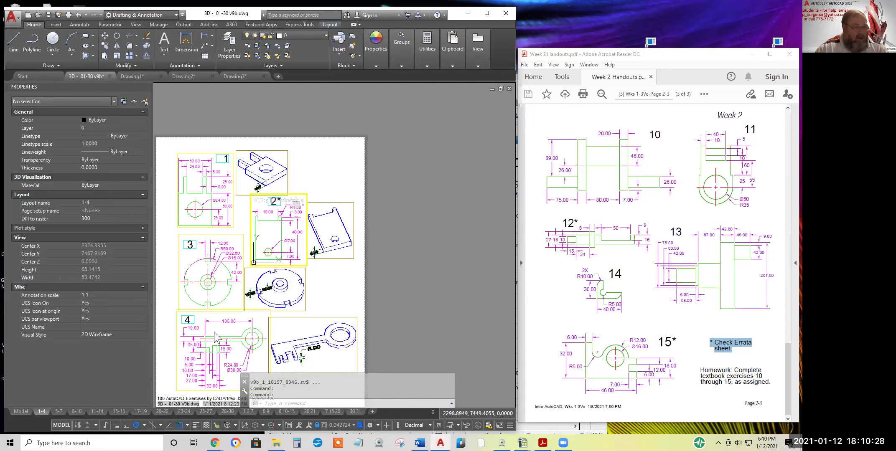
pyautogui.click(59, 412)
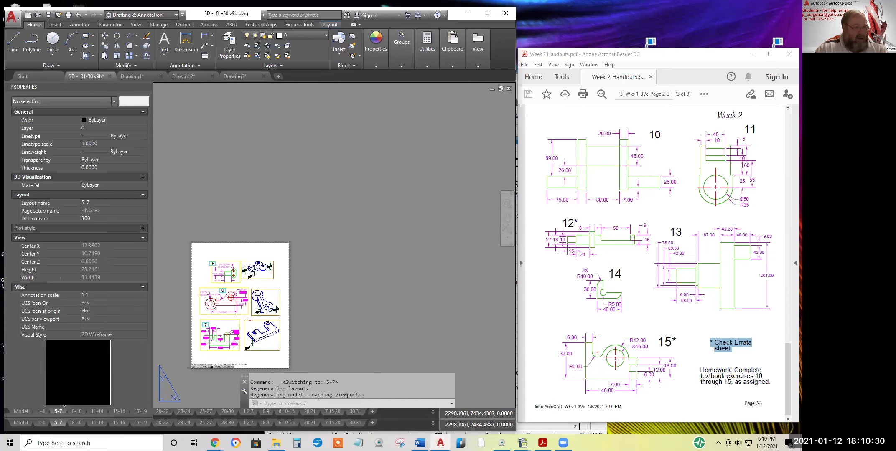
pyautogui.scroll(2, 222, 282)
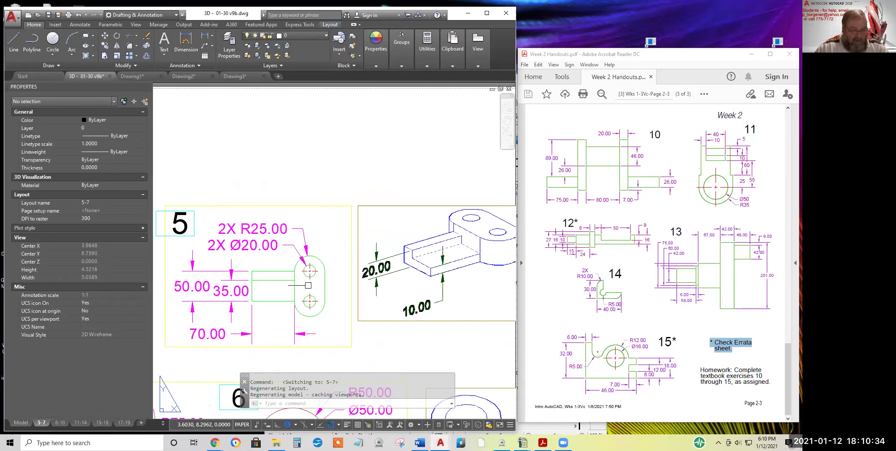
pyautogui.scroll(-2, 315, 289)
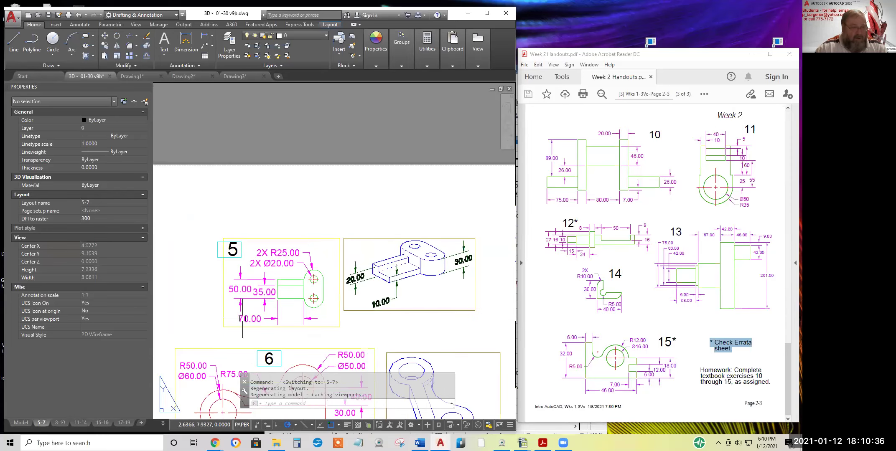
# - Open the 23-24 layout, switch it to paper space and examine exercise 24
pyautogui.click(163, 423)
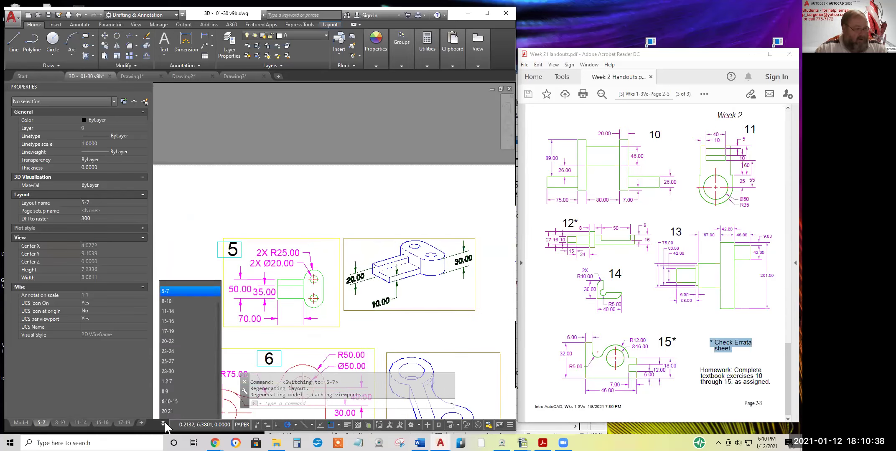
pyautogui.click(177, 331)
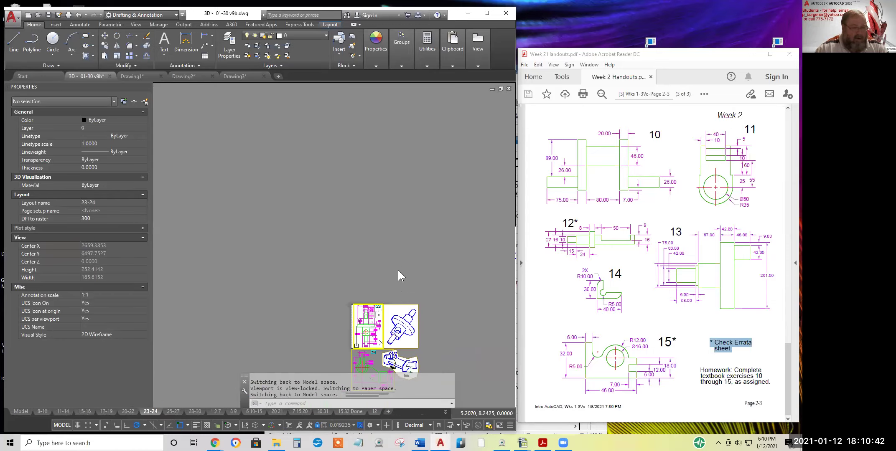
pyautogui.doubleClick(398, 276)
pyautogui.moveTo(398, 276); pyautogui.dragTo(356, 195, button='middle')
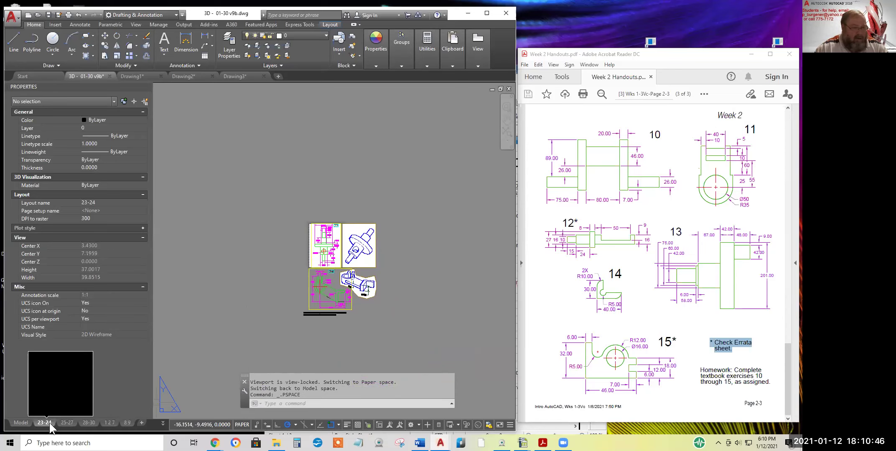
pyautogui.scroll(6, 340, 288)
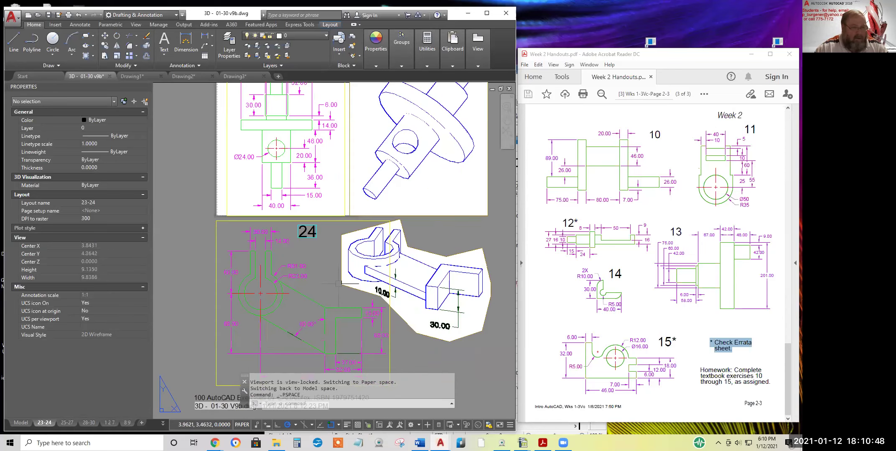
# - Review exercise 24 on layout 23-24 and exercise 25 on layout 25-27 up close
pyautogui.scroll(-2, 339, 287)
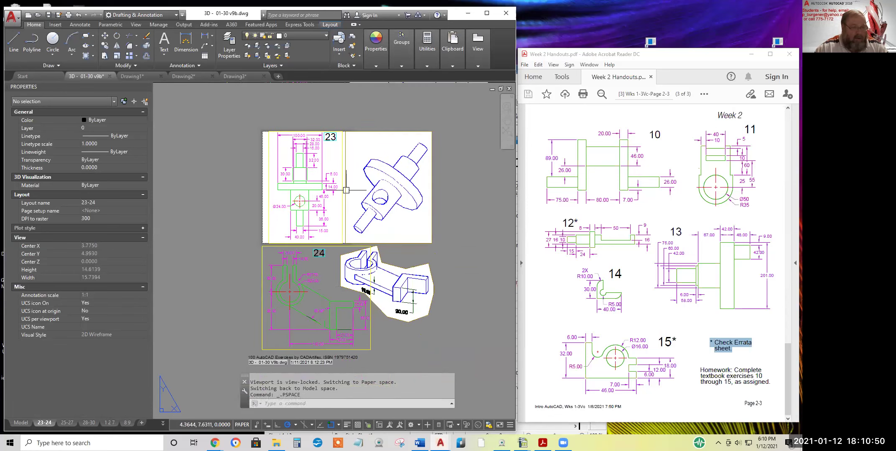
pyautogui.scroll(4, 325, 289)
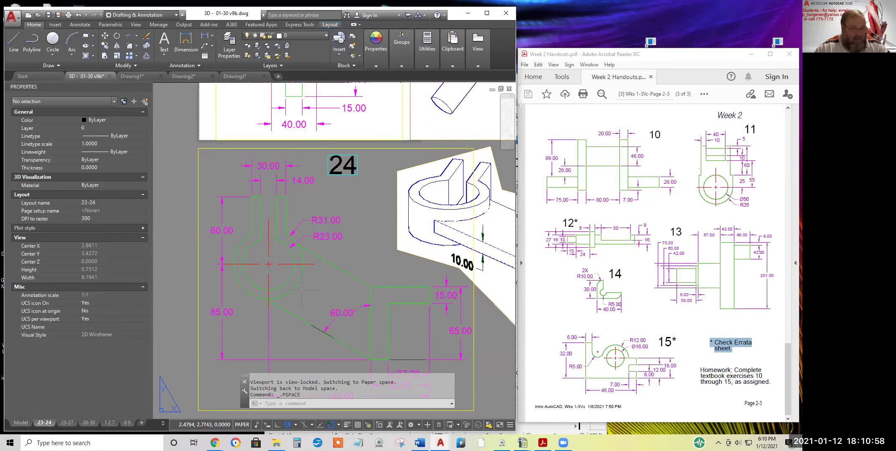
pyautogui.click(69, 422)
pyautogui.scroll(6, 333, 293)
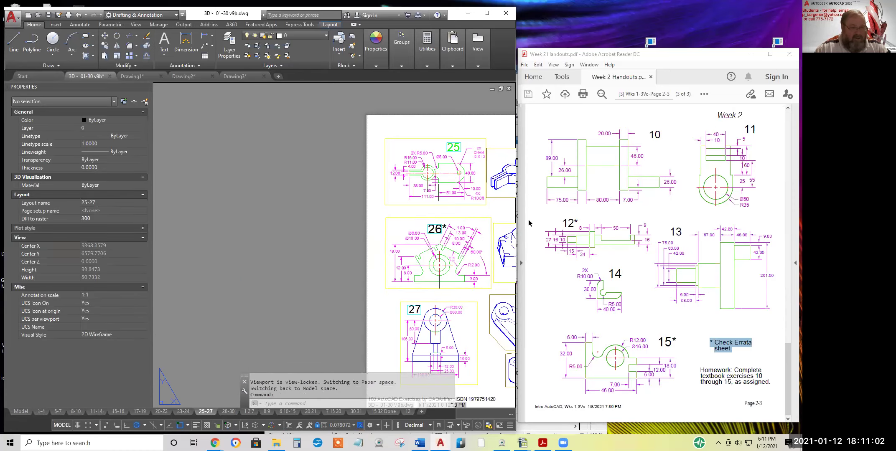
pyautogui.moveTo(483, 215); pyautogui.dragTo(397, 278, button='middle')
pyautogui.scroll(4, 369, 252)
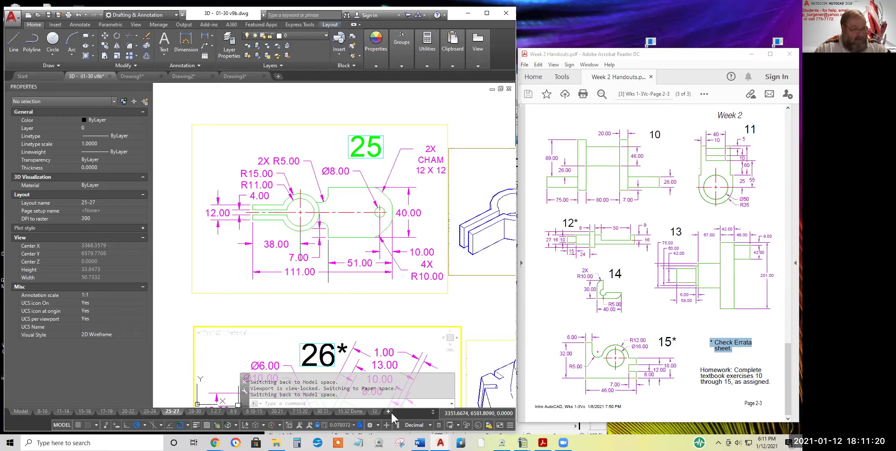
# - Open layout 30 31 and examine the dimensions of exercise 31 together with its 3D view
pyautogui.click(321, 412)
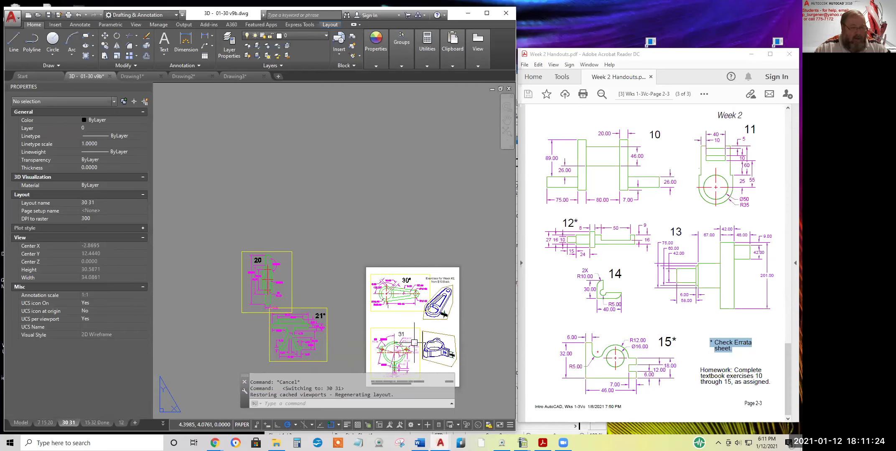
pyautogui.scroll(5, 353, 297)
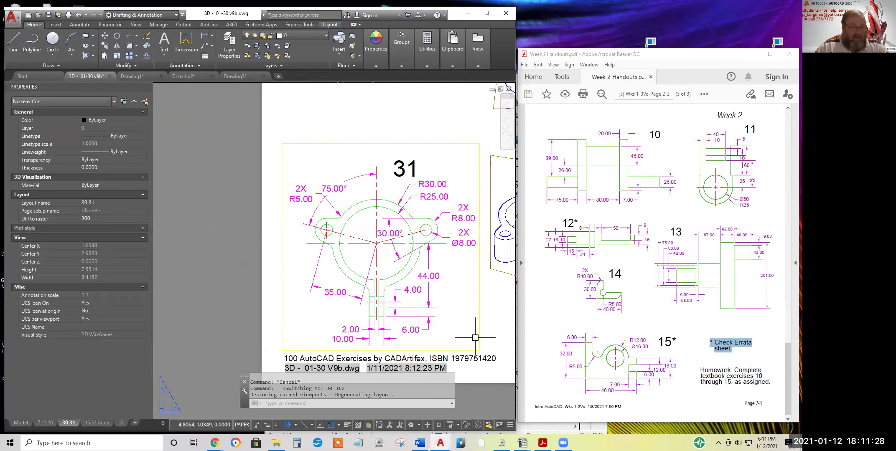
pyautogui.scroll(-3, 451, 315)
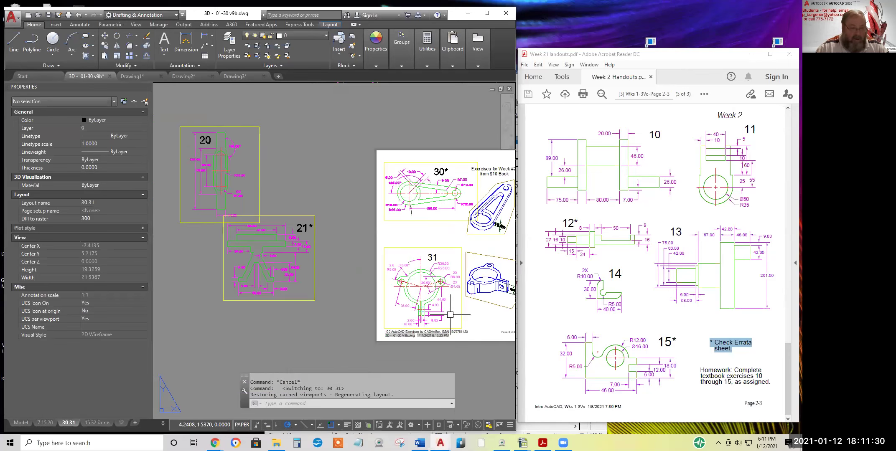
pyautogui.scroll(2, 451, 315)
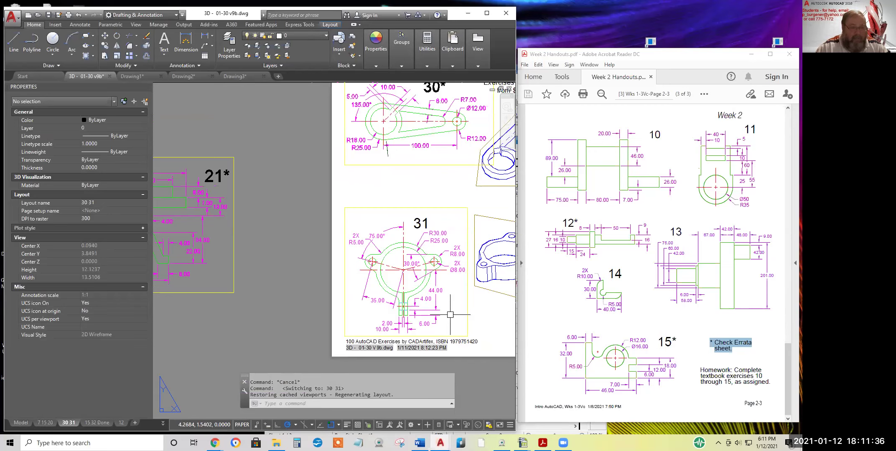
pyautogui.moveTo(422, 287); pyautogui.dragTo(377, 277, button='middle')
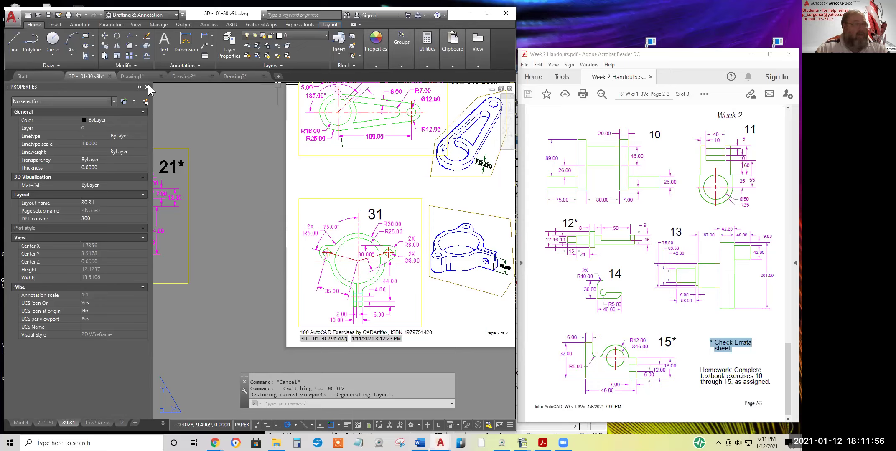
# - Close the Properties palette, and close Drawing3, Drawing2 and Drawing1 without saving them
pyautogui.click(147, 87)
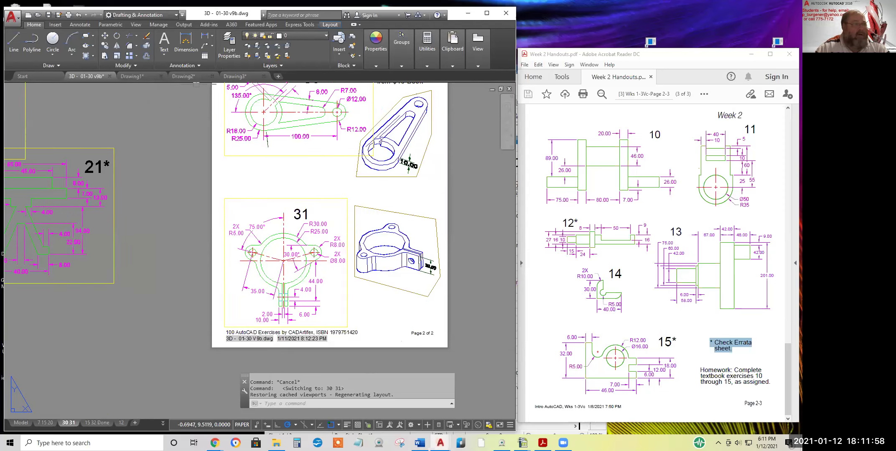
pyautogui.click(263, 76)
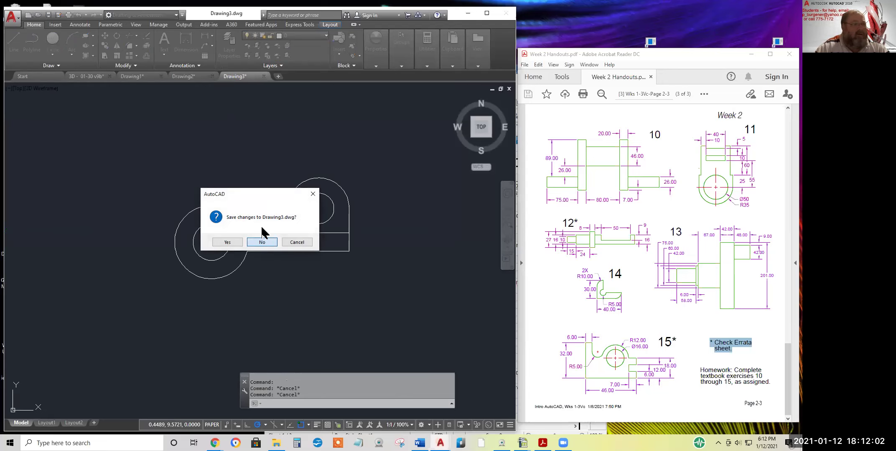
pyautogui.click(262, 242)
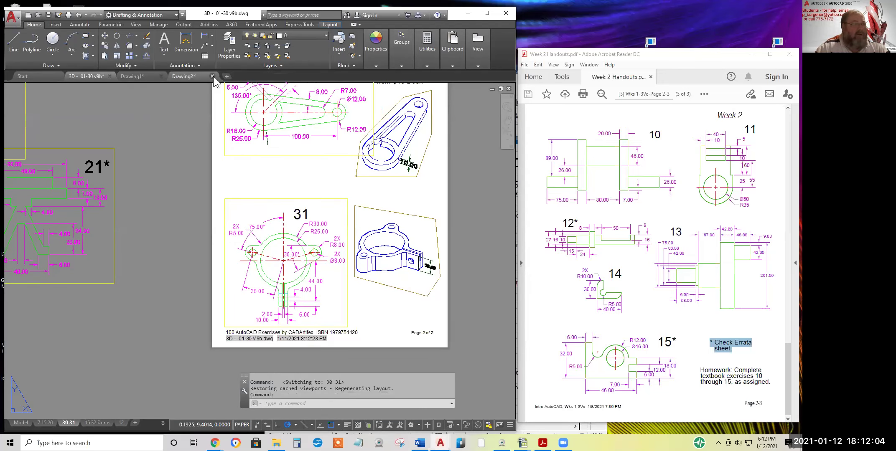
pyautogui.click(212, 77)
pyautogui.click(262, 242)
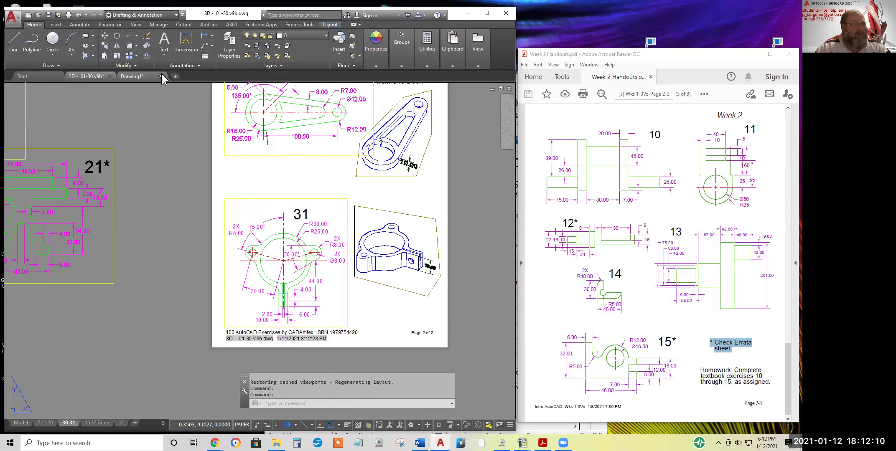
pyautogui.click(161, 76)
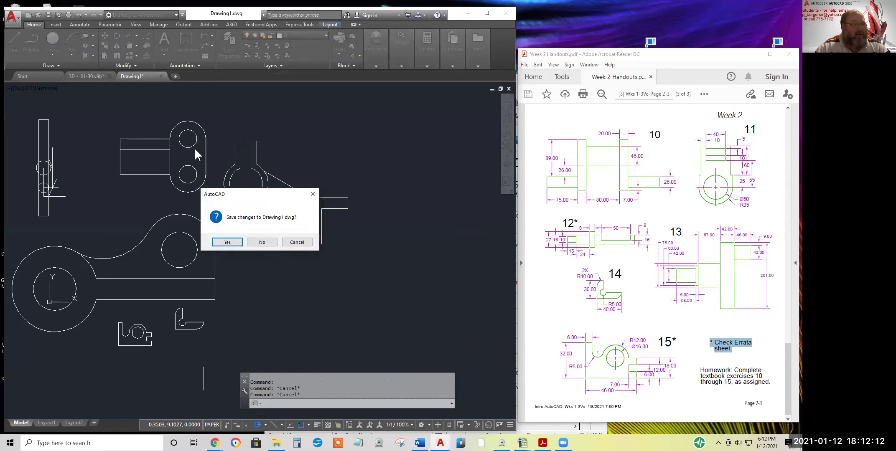
pyautogui.click(261, 242)
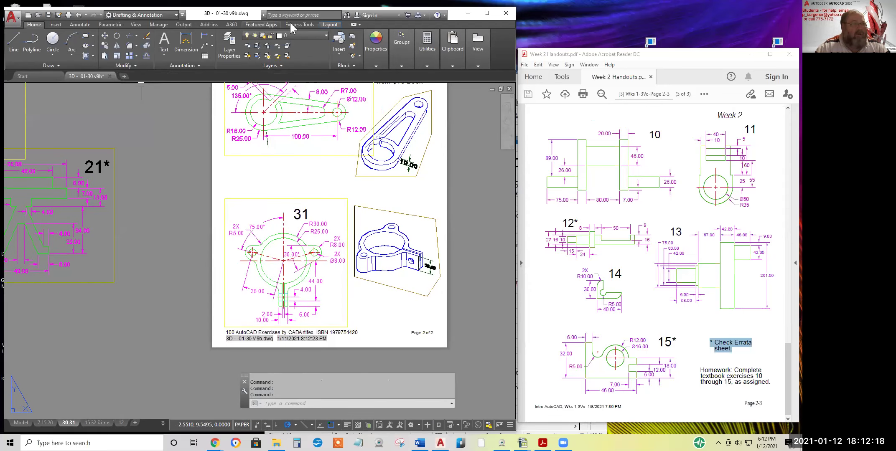
# - Tile the remaining open drawing windows vertically
pyautogui.click(359, 23)
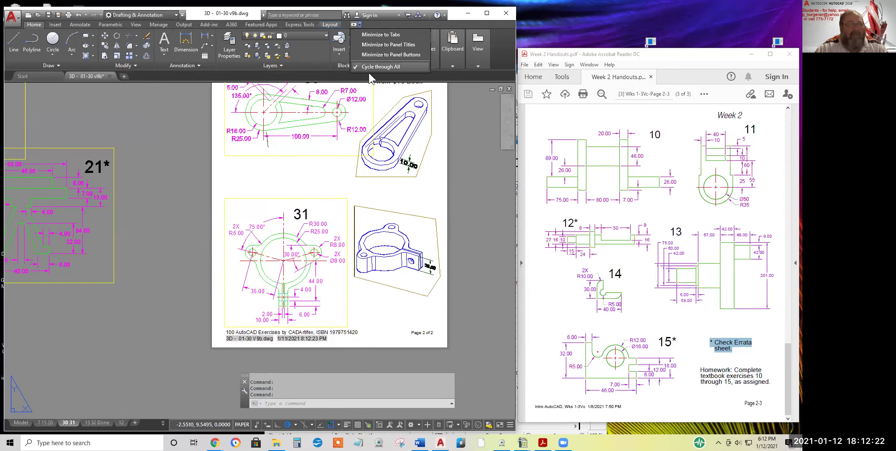
pyautogui.click(136, 25)
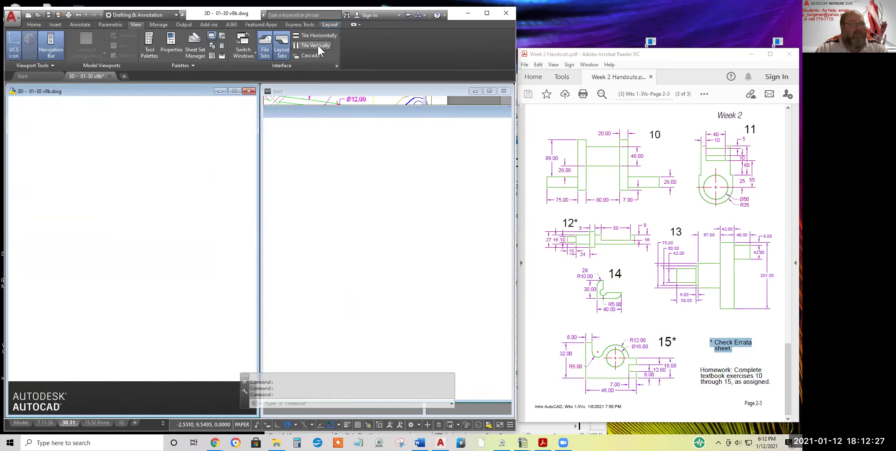
pyautogui.click(318, 45)
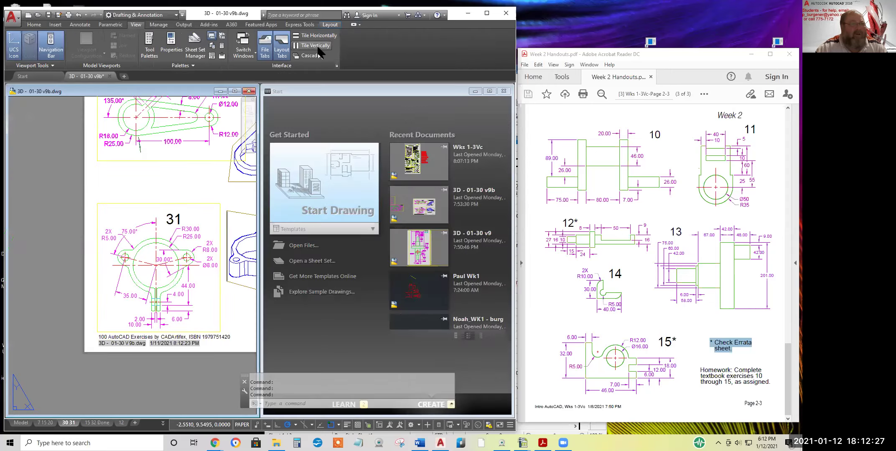
# - Start a new drawing with the grid and ANNOALLVISIBLE off, and check its object snap and polar tracking settings
pyautogui.click(318, 186)
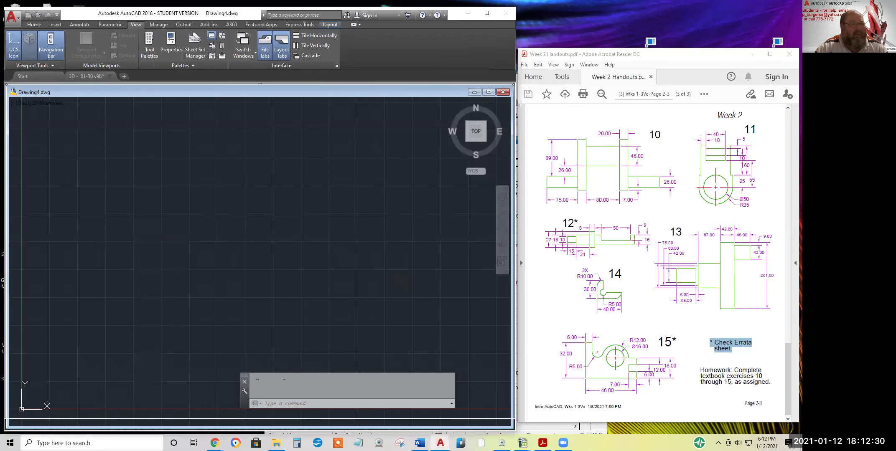
pyautogui.click(108, 425)
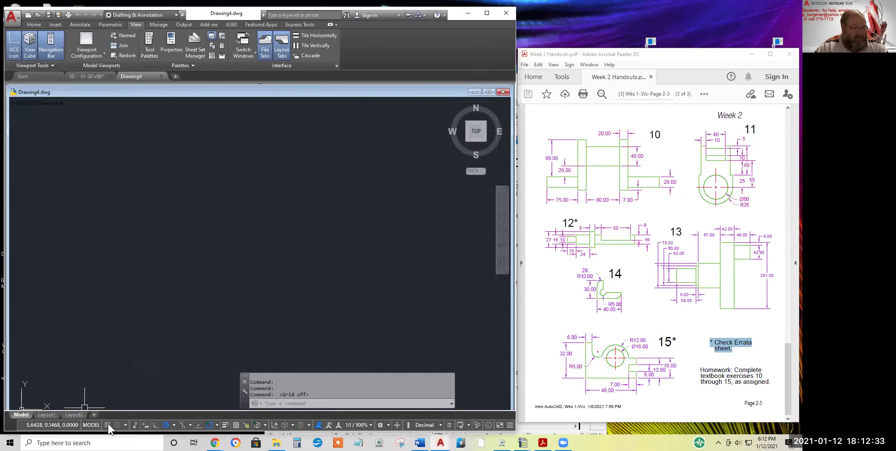
pyautogui.click(318, 425)
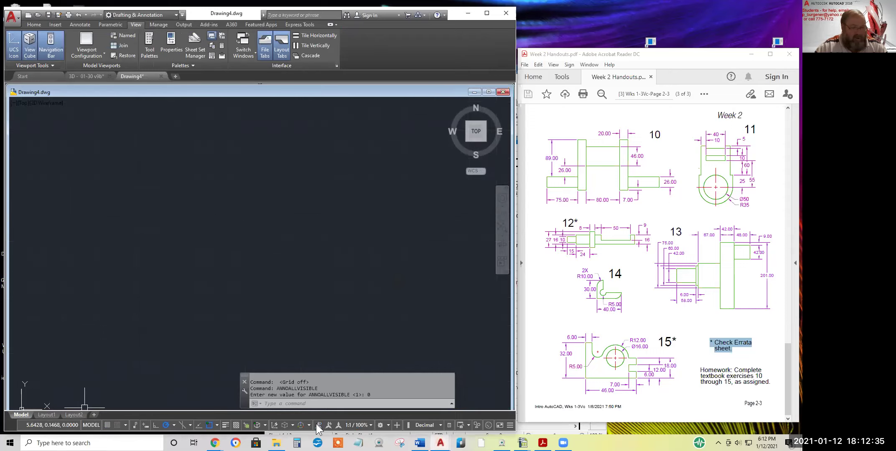
pyautogui.click(217, 425)
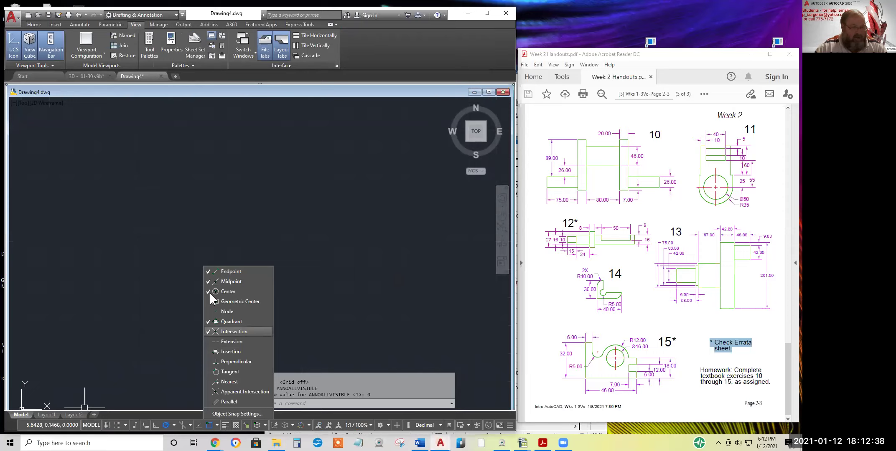
pyautogui.click(174, 426)
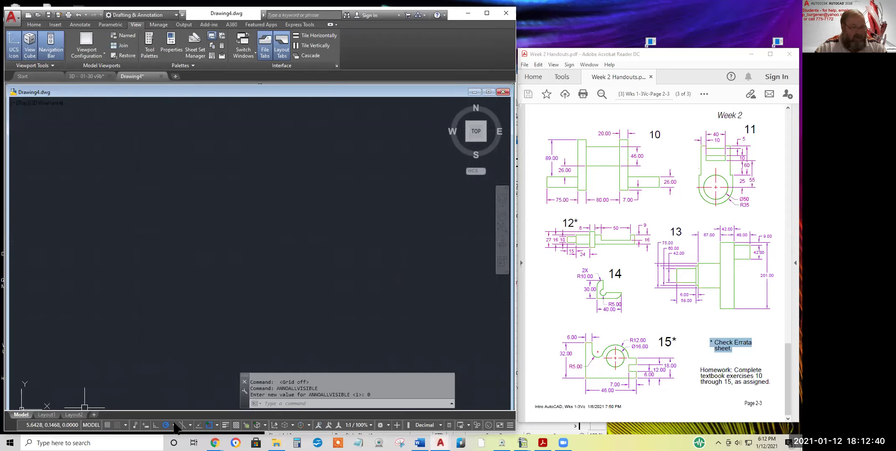
pyautogui.click(174, 426)
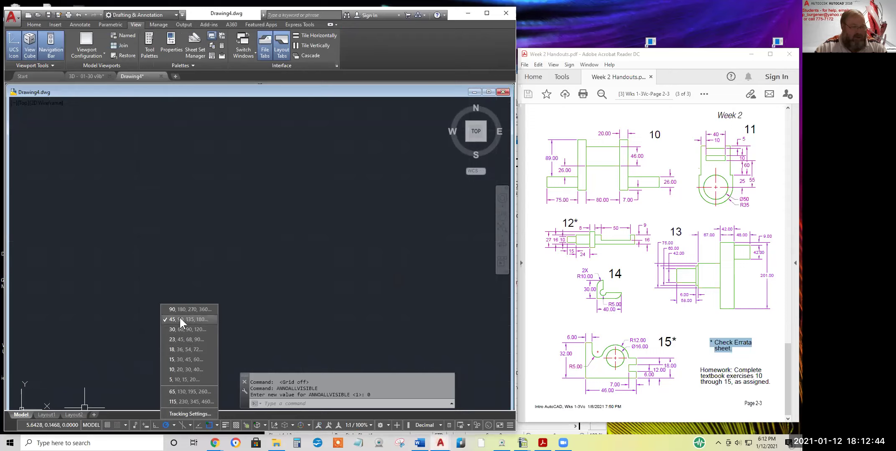
pyautogui.click(260, 301)
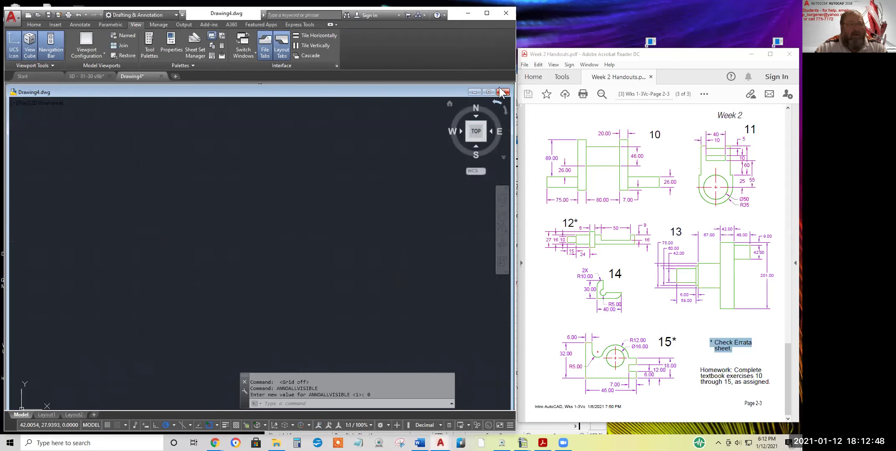
# - Shrink the Start window and close Drawing4 without saving it
pyautogui.click(513, 84)
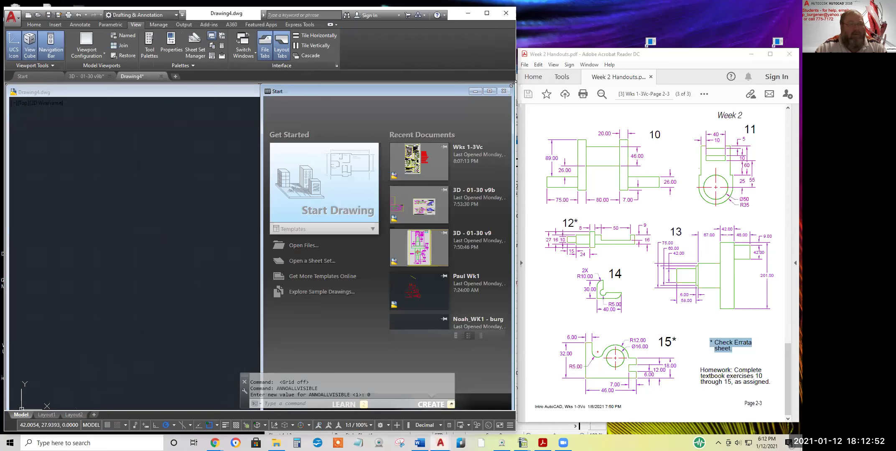
pyautogui.moveTo(513, 84); pyautogui.dragTo(430, 155)
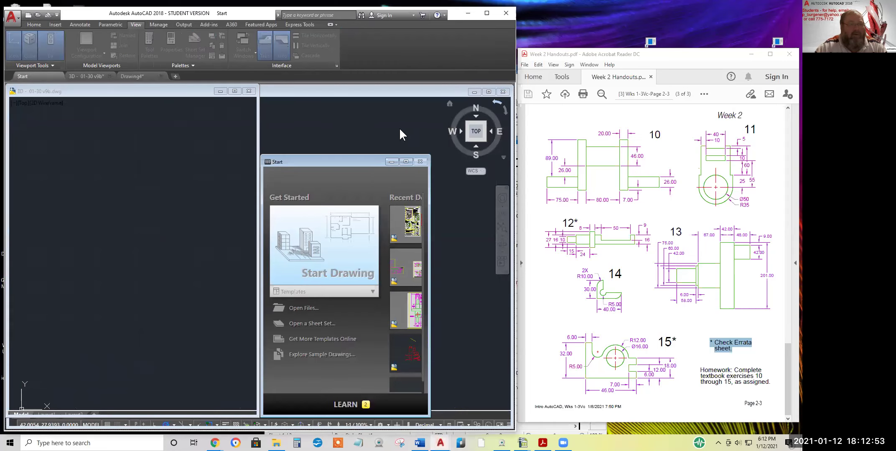
pyautogui.doubleClick(389, 92)
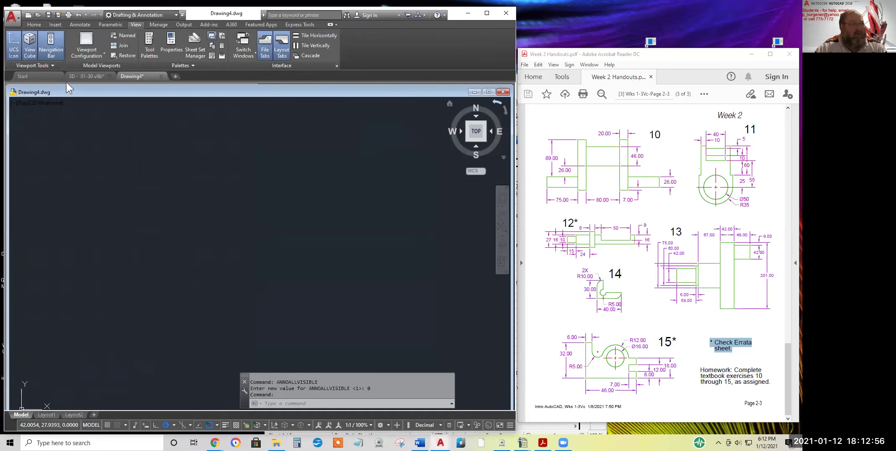
pyautogui.click(161, 76)
pyautogui.click(262, 243)
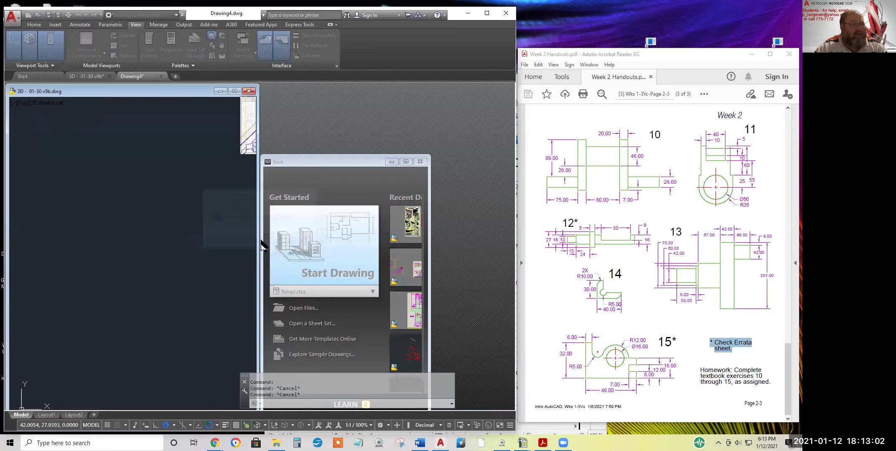
# - Start another drawing, switch off its grid and ANNOALLVISIBLE, and review the running object snaps and polar angles
pyautogui.click(317, 250)
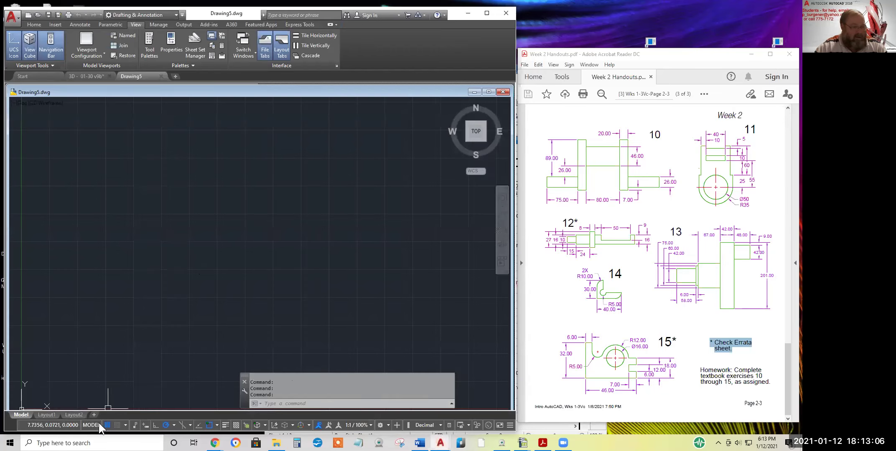
pyautogui.click(106, 424)
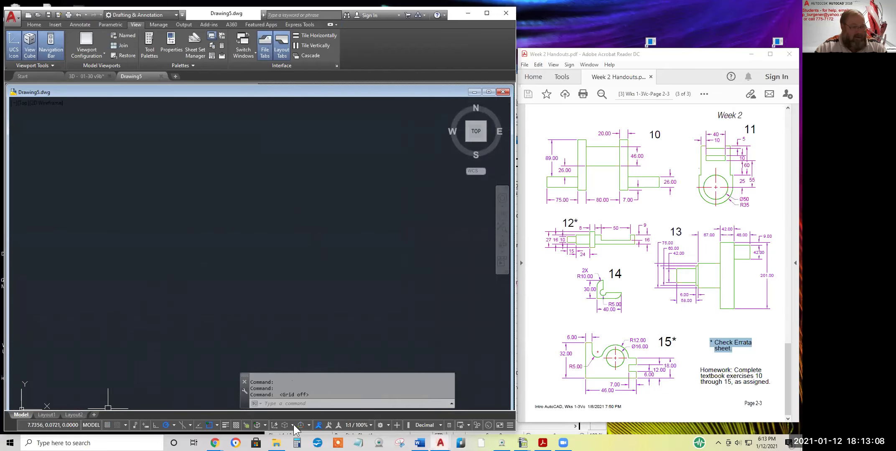
pyautogui.click(322, 425)
pyautogui.click(217, 425)
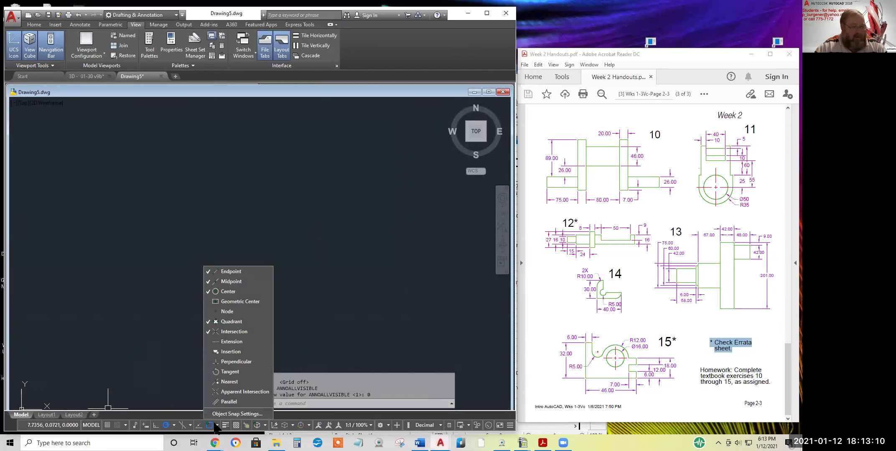
pyautogui.click(173, 425)
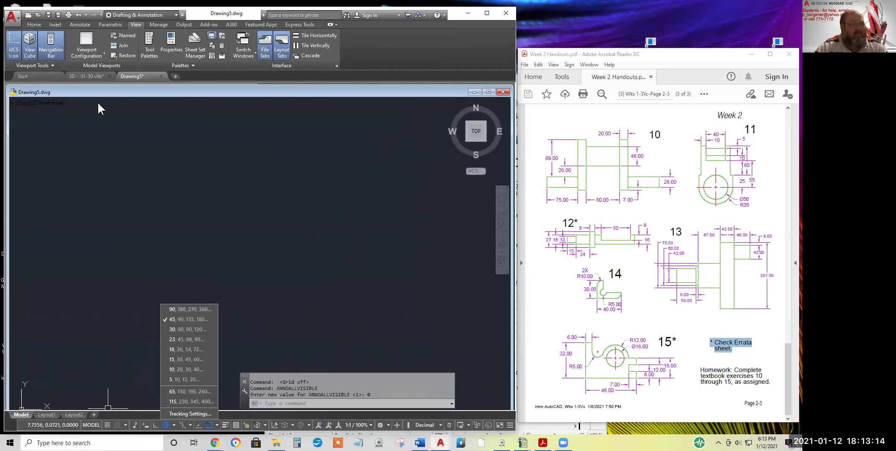
# - Arrange the narrowed Drawing5 window beside the widened exercise window zoomed to exercise 31, and move the command line over Drawing5
pyautogui.click(512, 85)
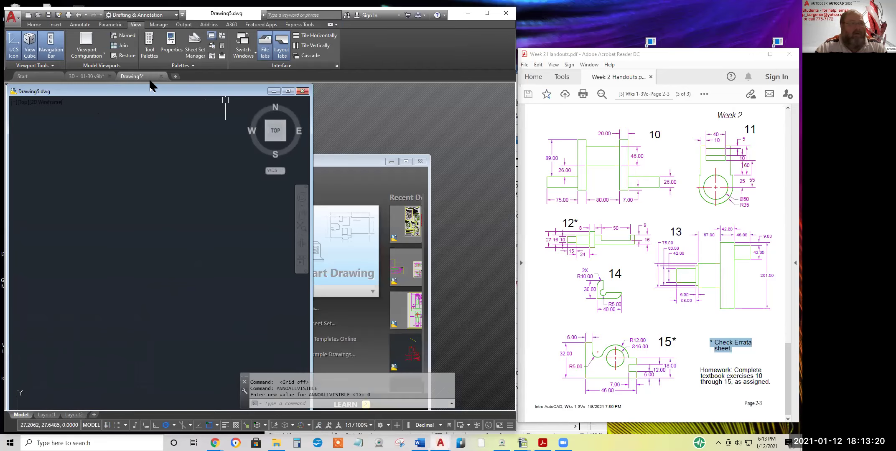
pyautogui.click(96, 75)
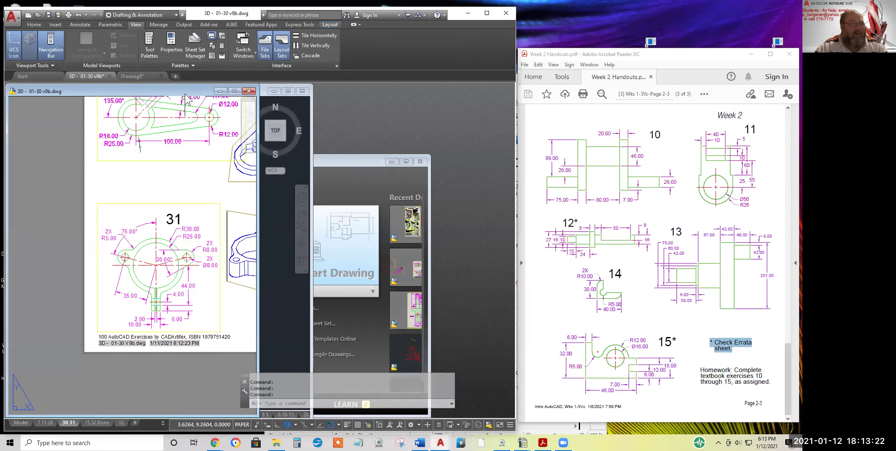
pyautogui.moveTo(189, 97); pyautogui.dragTo(689, 79)
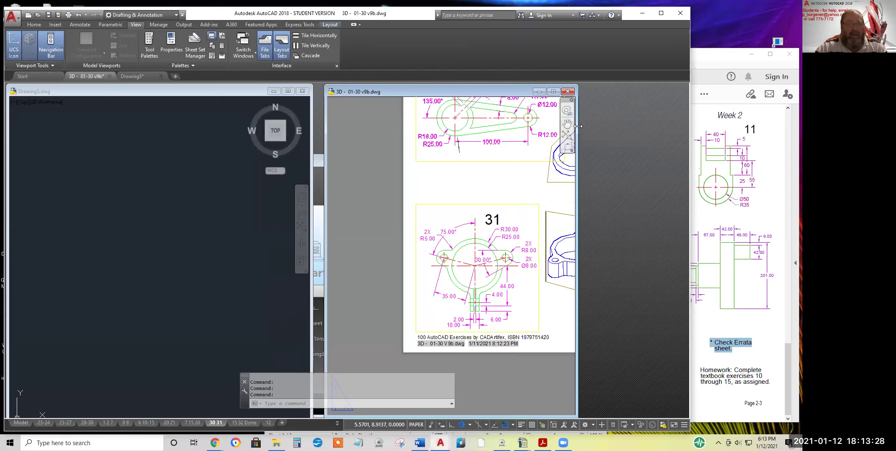
pyautogui.moveTo(578, 126); pyautogui.dragTo(679, 126)
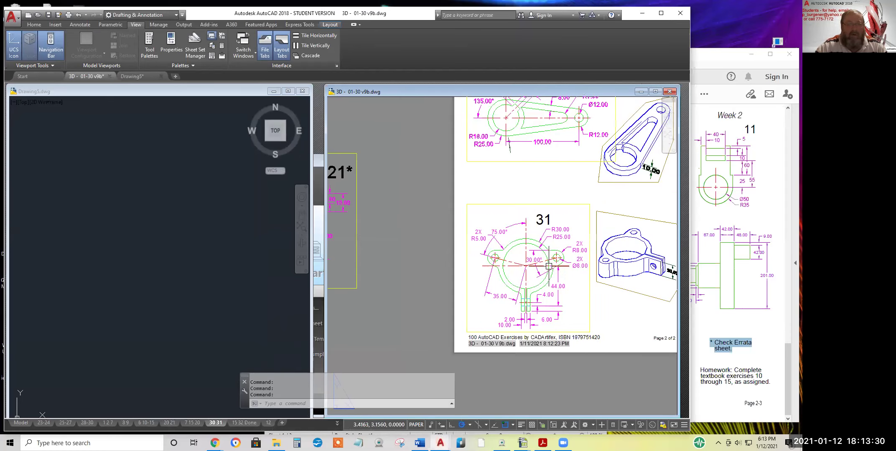
pyautogui.scroll(3, 528, 284)
pyautogui.moveTo(528, 284); pyautogui.dragTo(506, 285, button='middle')
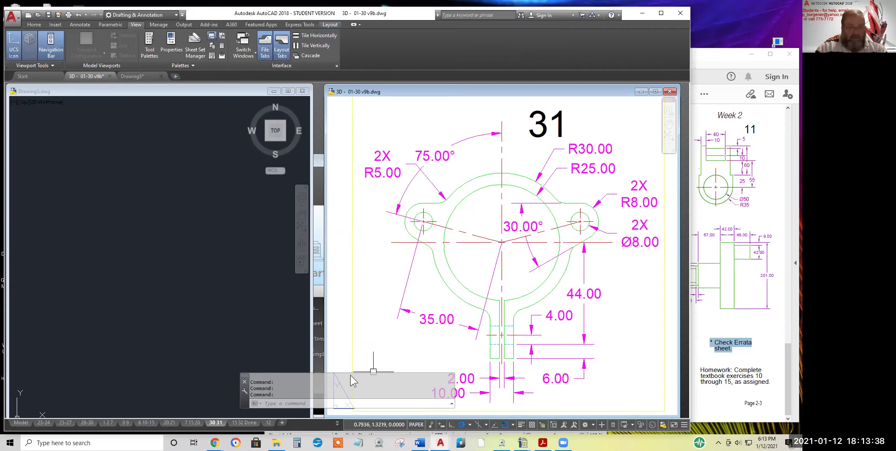
pyautogui.moveTo(245, 395); pyautogui.dragTo(81, 397)
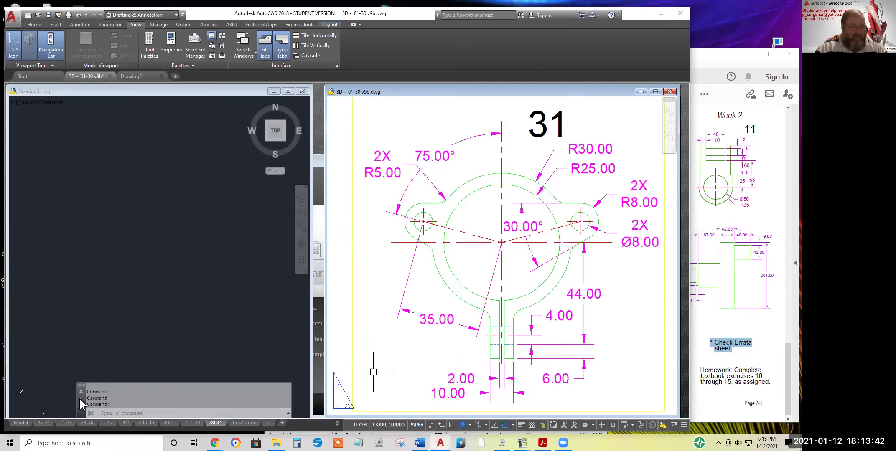
# - Widen the Drawing5 window, minimize the Start window, and make Drawing5 active
pyautogui.click(311, 272)
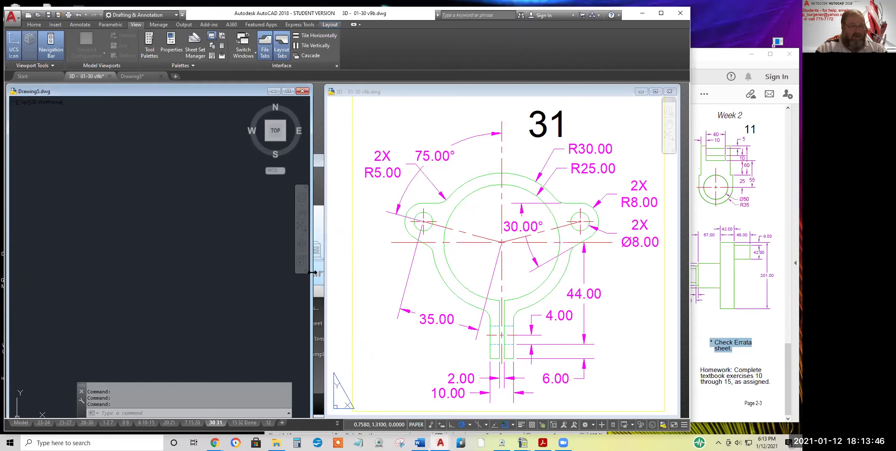
pyautogui.moveTo(311, 272); pyautogui.dragTo(358, 273)
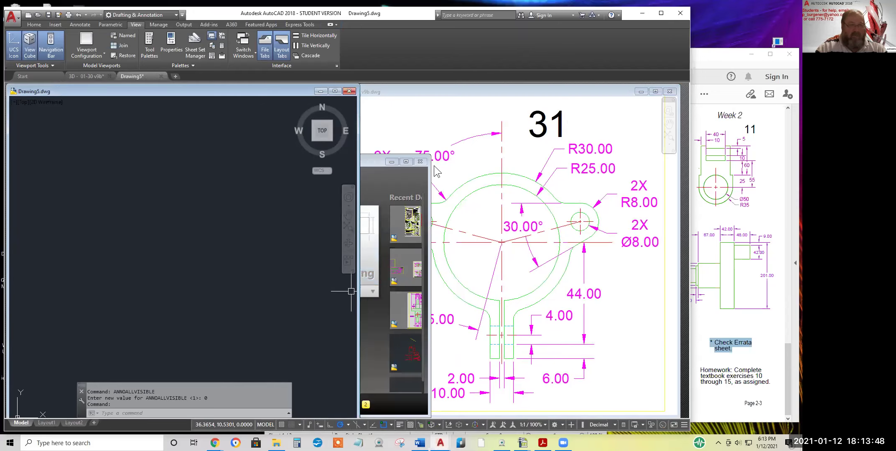
pyautogui.click(392, 162)
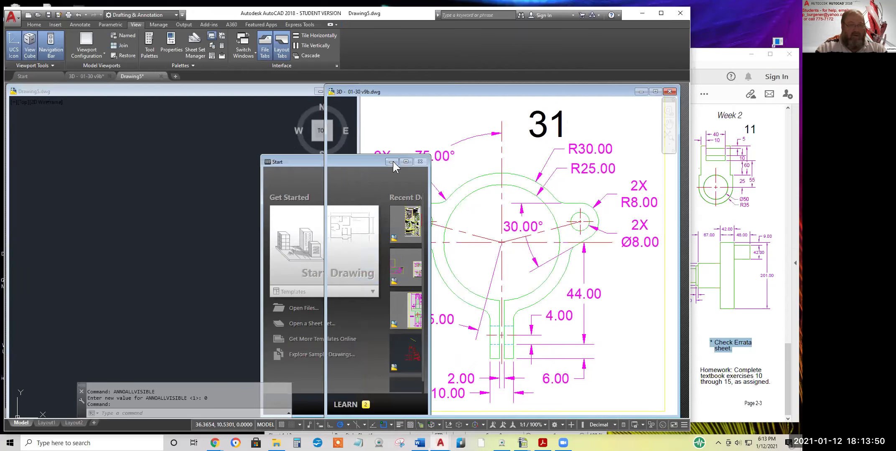
pyautogui.click(202, 152)
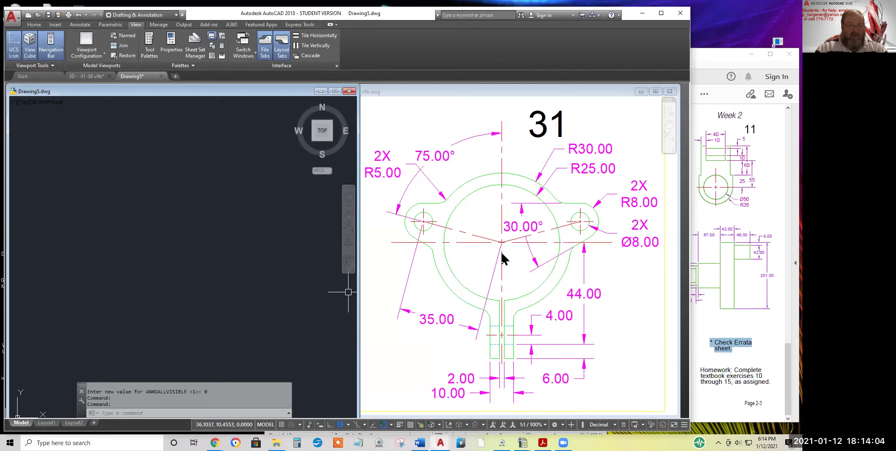
# - Examine the split clamp tab and its hidden lines at the lower end of the exercise 31 part
pyautogui.click(495, 328)
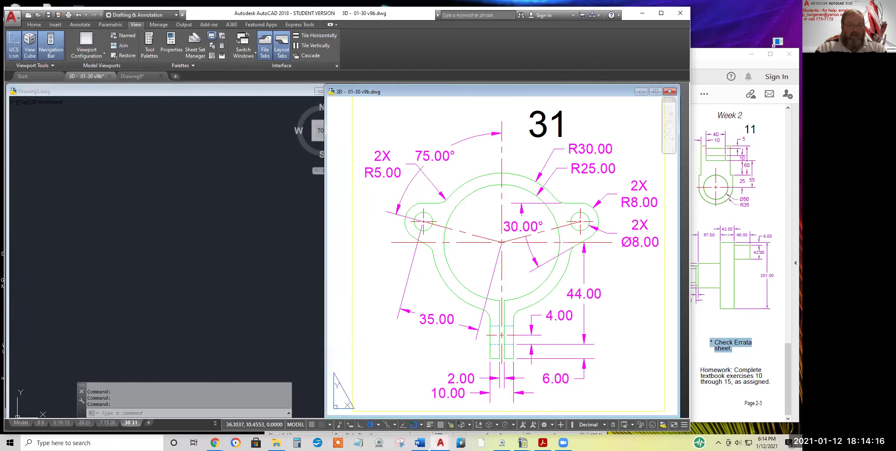
pyautogui.scroll(5, 498, 331)
pyautogui.scroll(2, 498, 331)
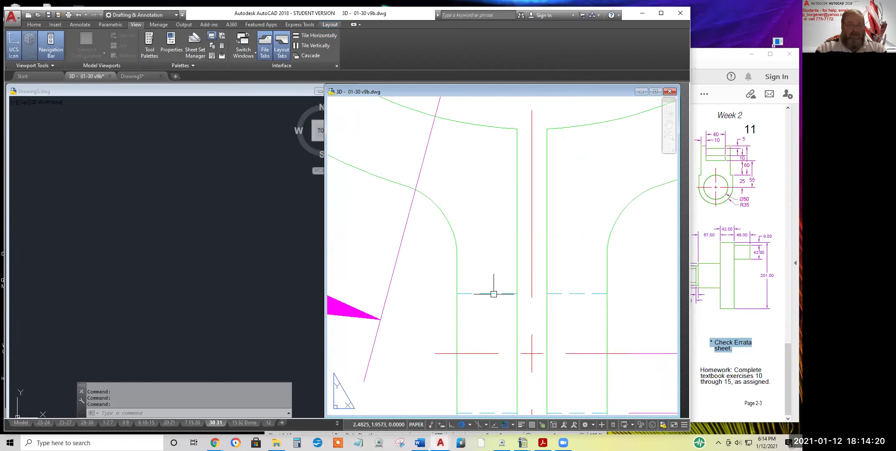
pyautogui.scroll(-6, 500, 300)
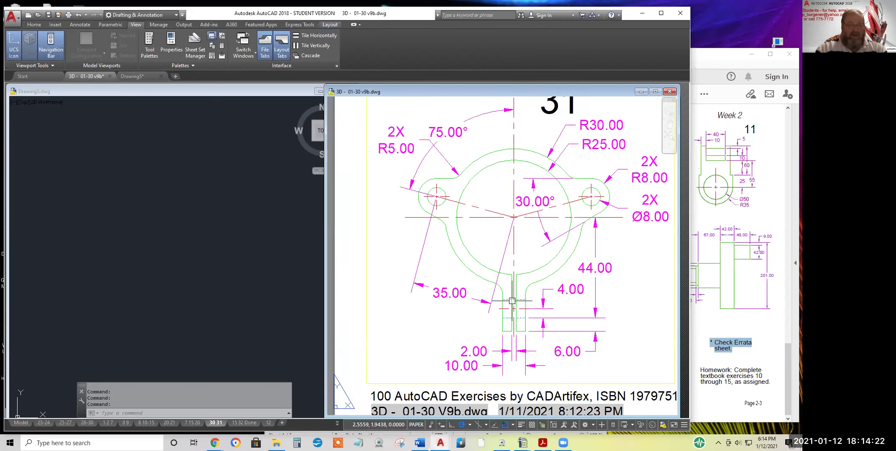
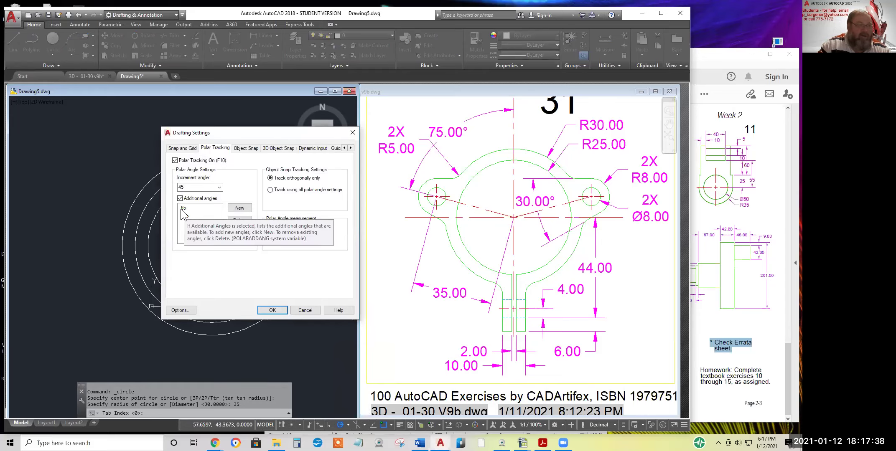
# - Delete the additional polar tracking angles 65 and 115
pyautogui.click(183, 208)
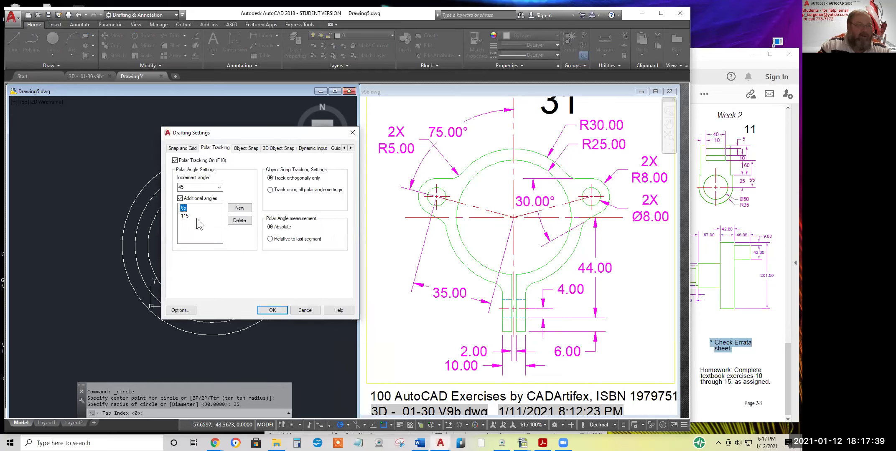
pyautogui.click(236, 221)
pyautogui.click(233, 220)
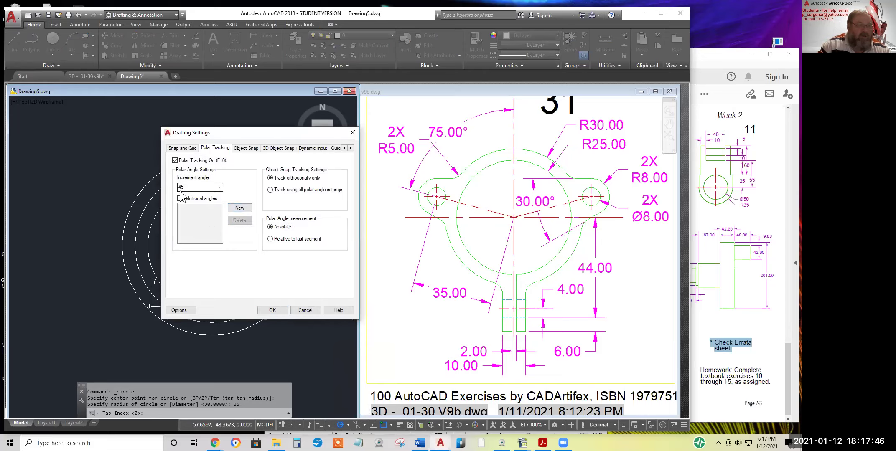
# - Turn on additional polar tracking angles, add 15 and 165 degrees, and apply the drafting settings
pyautogui.click(180, 200)
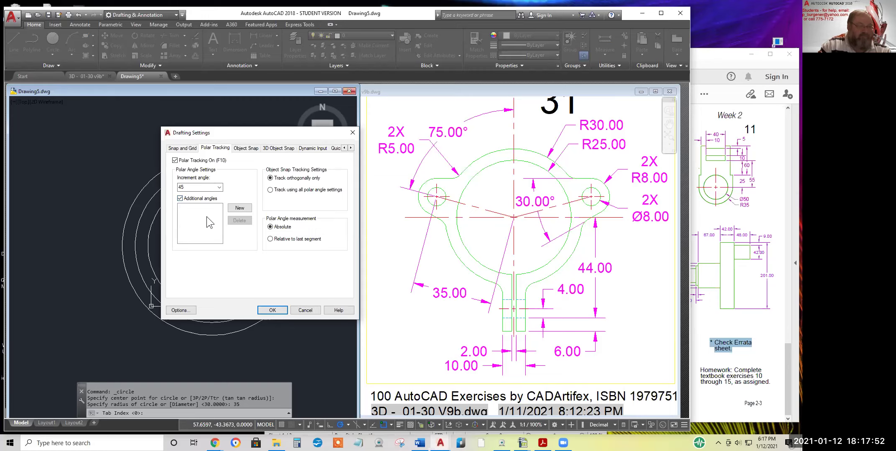
pyautogui.click(241, 208)
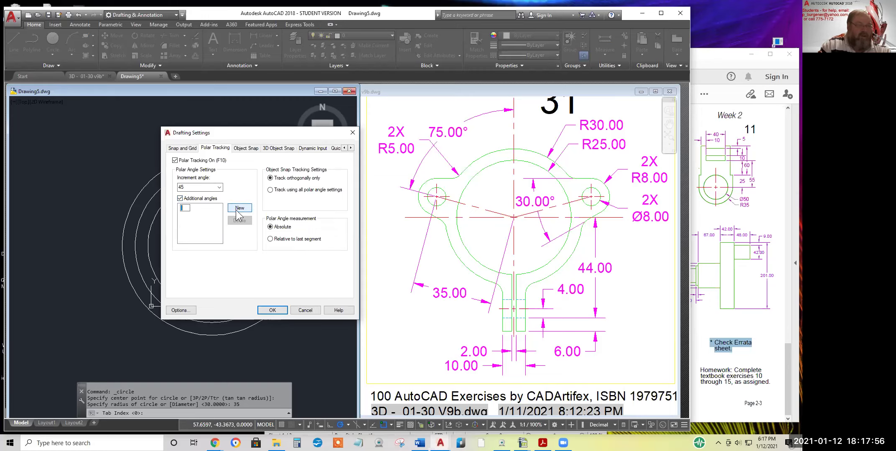
pyautogui.write('15')
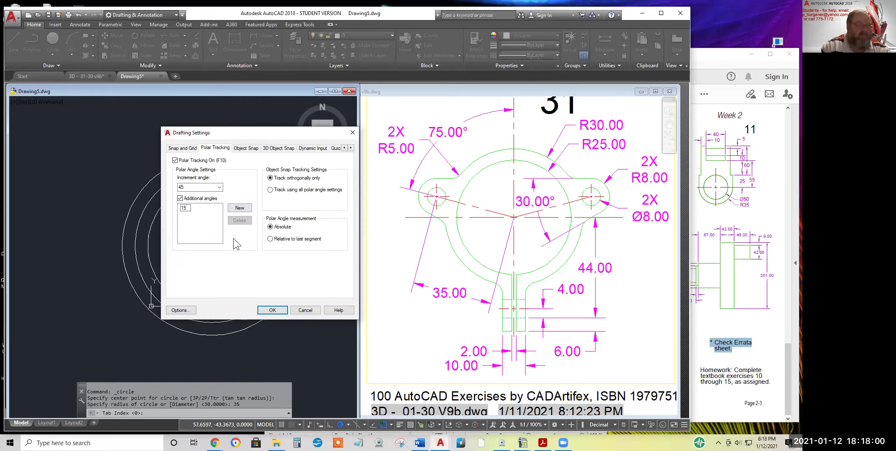
pyautogui.click(239, 210)
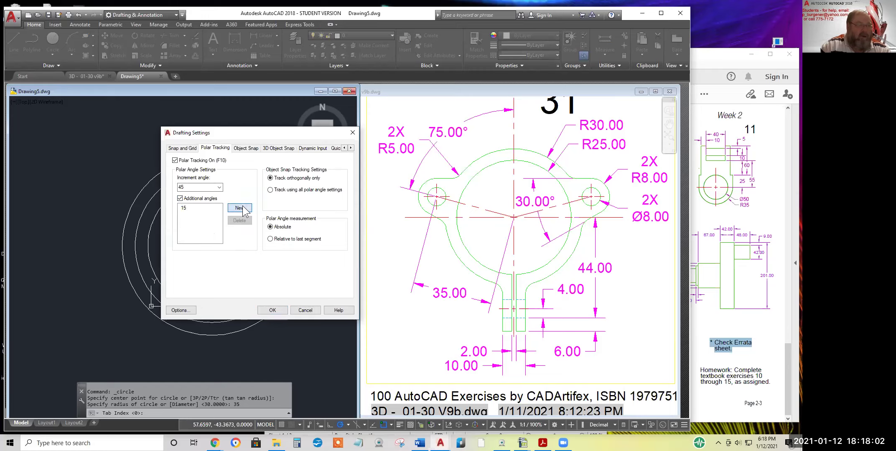
pyautogui.write('165')
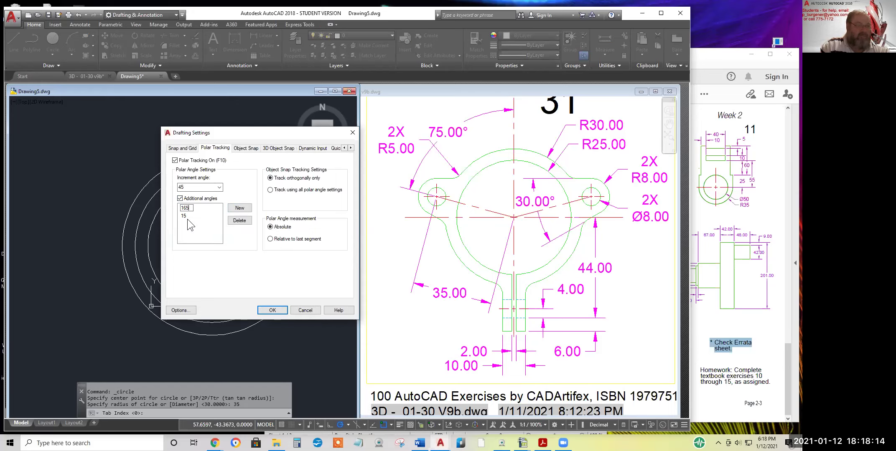
pyautogui.click(274, 311)
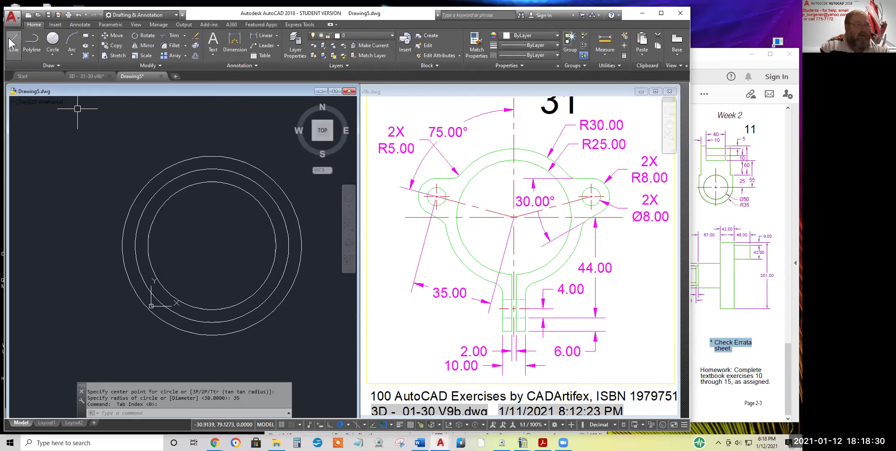
# - Draw a line from the circles' common center at 15 degrees to the outermost circle
pyautogui.click(13, 39)
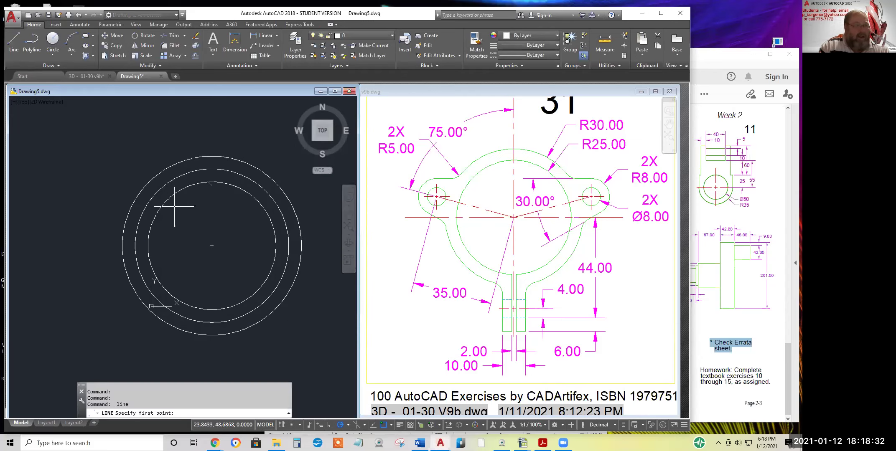
pyautogui.click(212, 246)
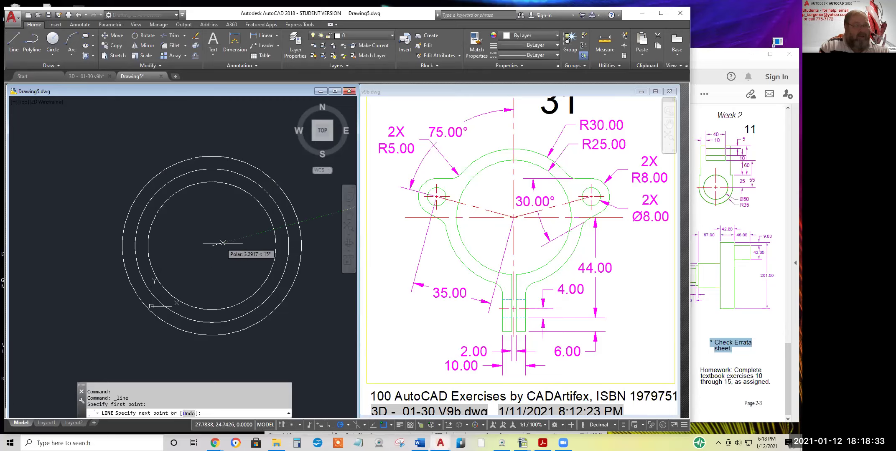
pyautogui.click(298, 222)
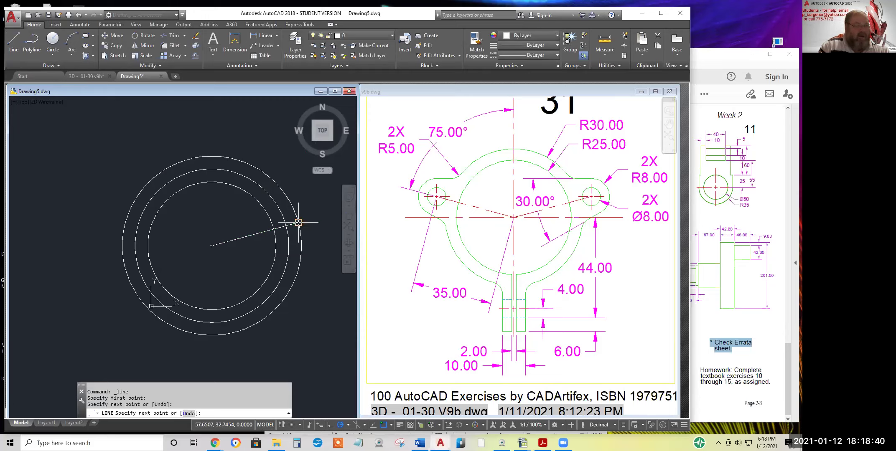
pyautogui.press('Return')
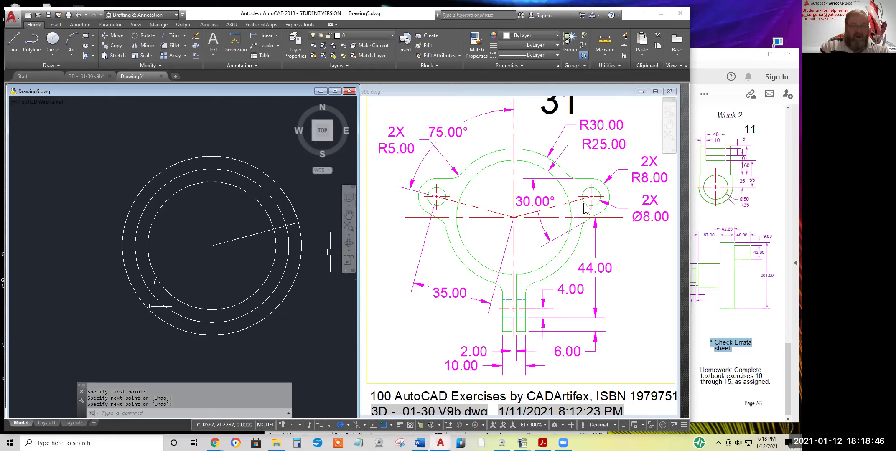
# - Draw a line from the circles' common center at 165 degrees to the outermost circle
pyautogui.click(13, 42)
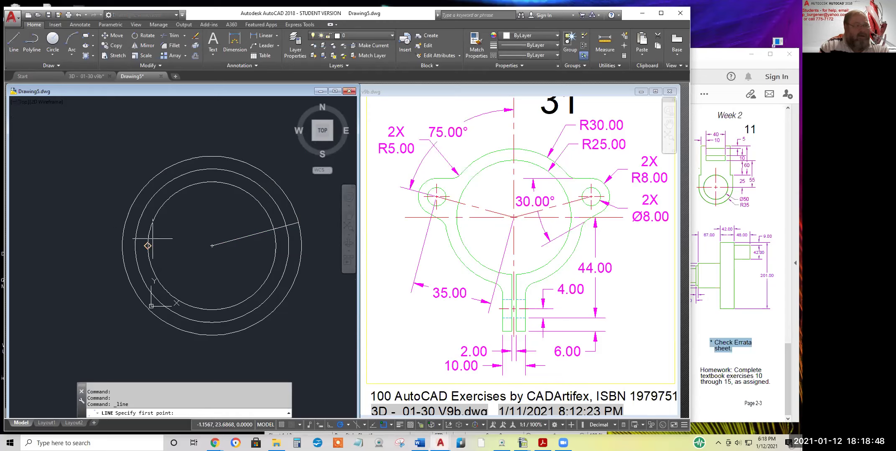
pyautogui.click(212, 246)
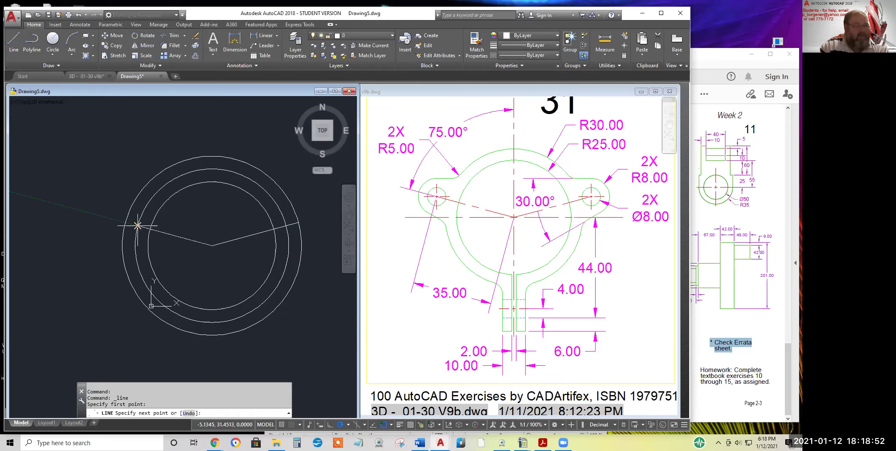
pyautogui.click(125, 223)
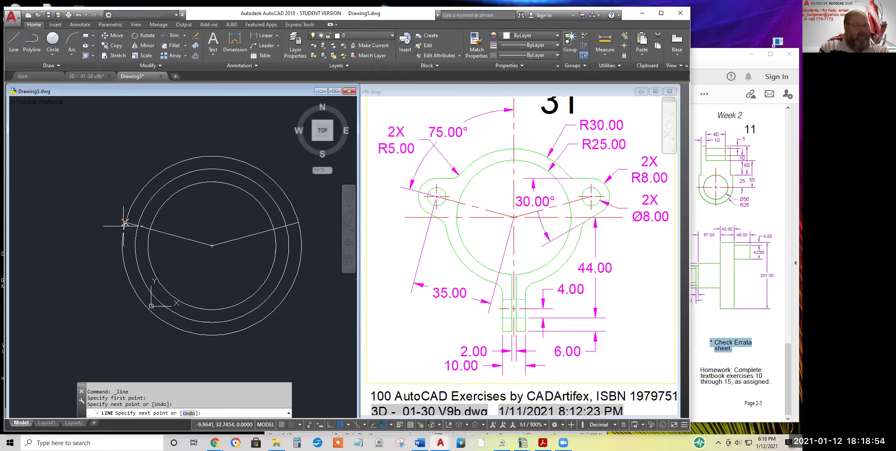
pyautogui.press('Return')
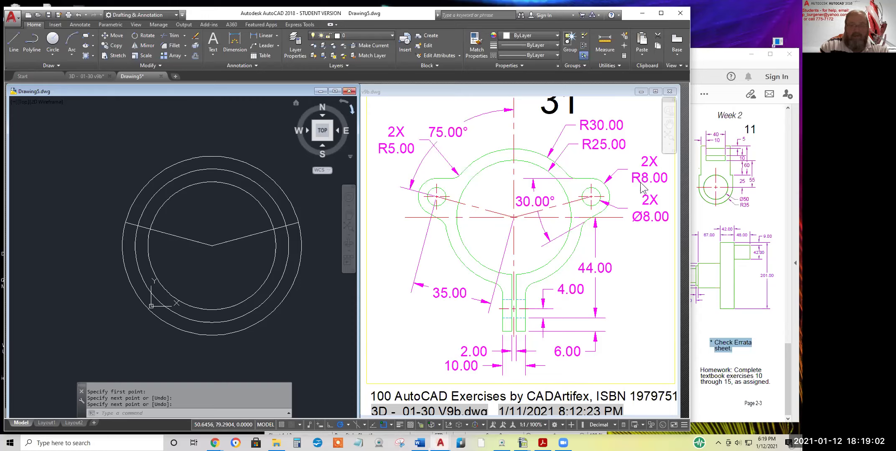
# - Draw an 8 mm diameter circle centered where the 15-degree line meets the outermost circle
pyautogui.click(53, 52)
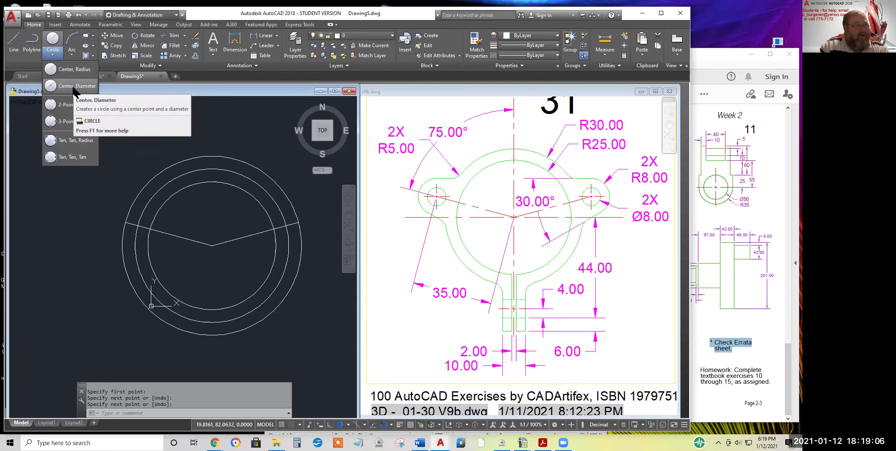
pyautogui.click(74, 86)
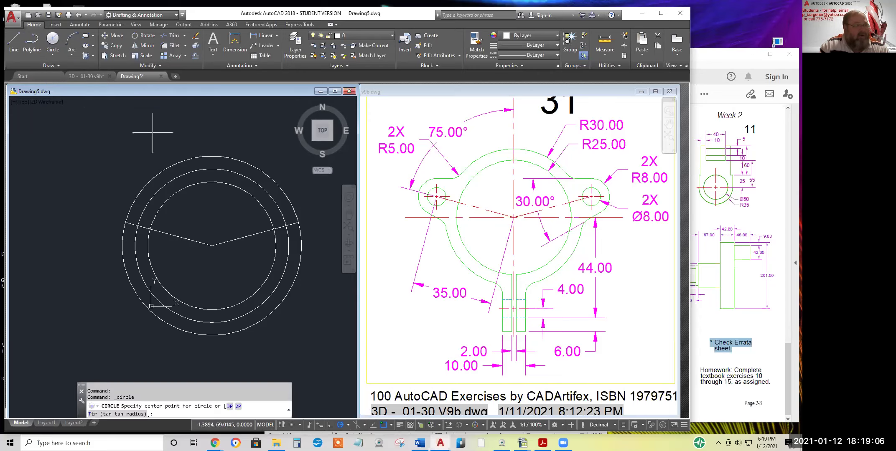
pyautogui.click(299, 222)
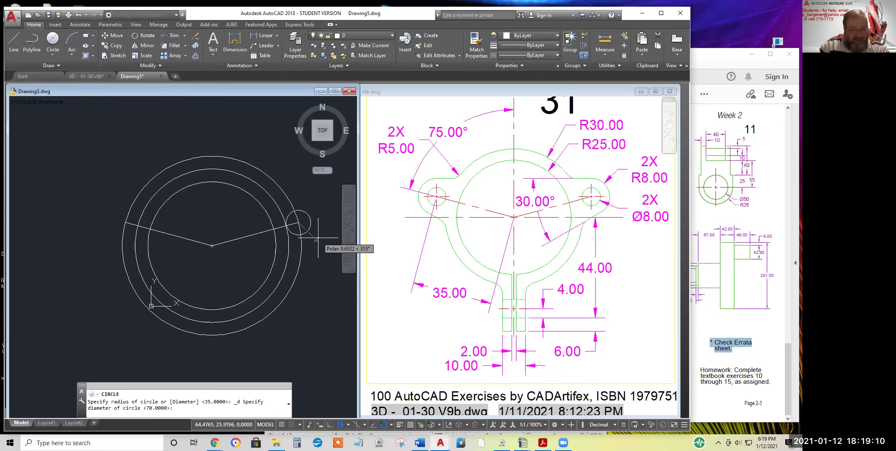
pyautogui.write('8')
pyautogui.press('Return')
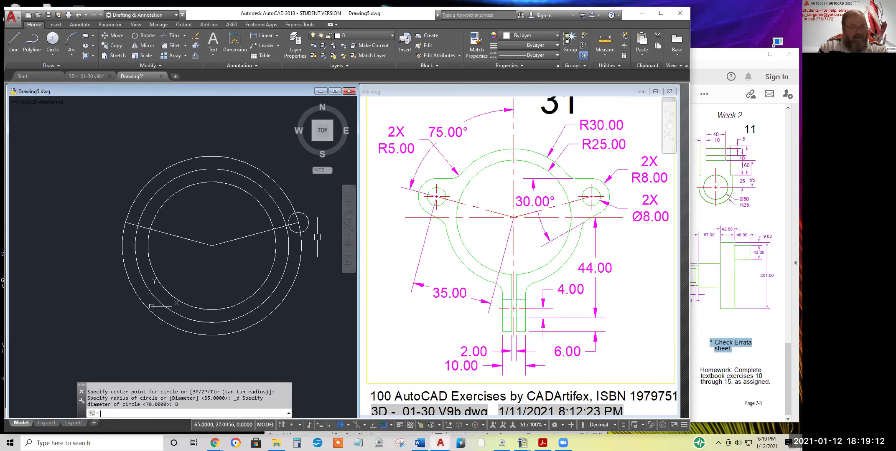
# - Check the diameter of the small circle at the end of the 15-degree line in its properties
pyautogui.click(54, 54)
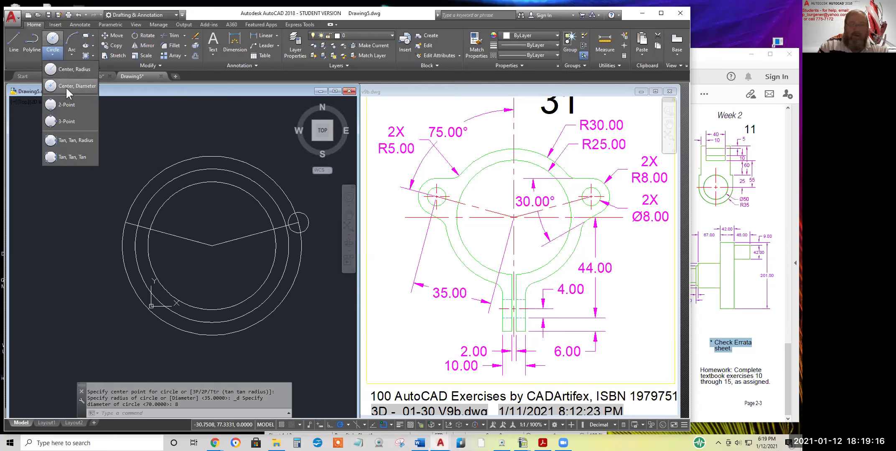
pyautogui.click(307, 213)
pyautogui.click(305, 214)
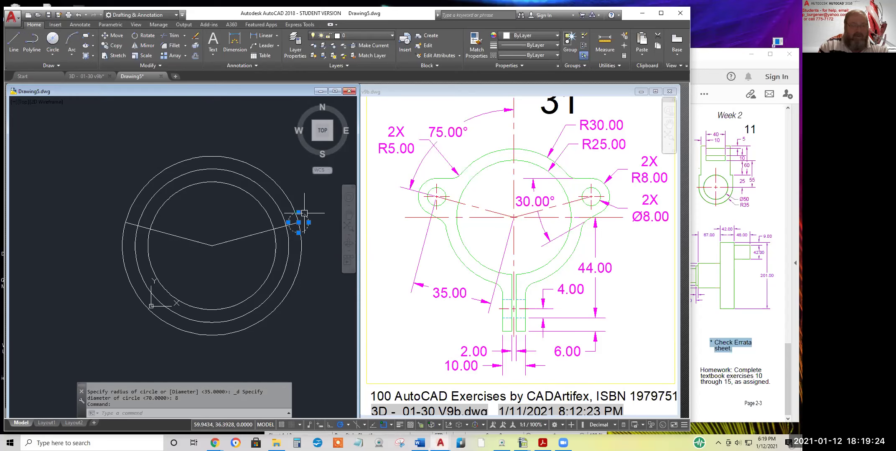
pyautogui.rightClick(151, 150)
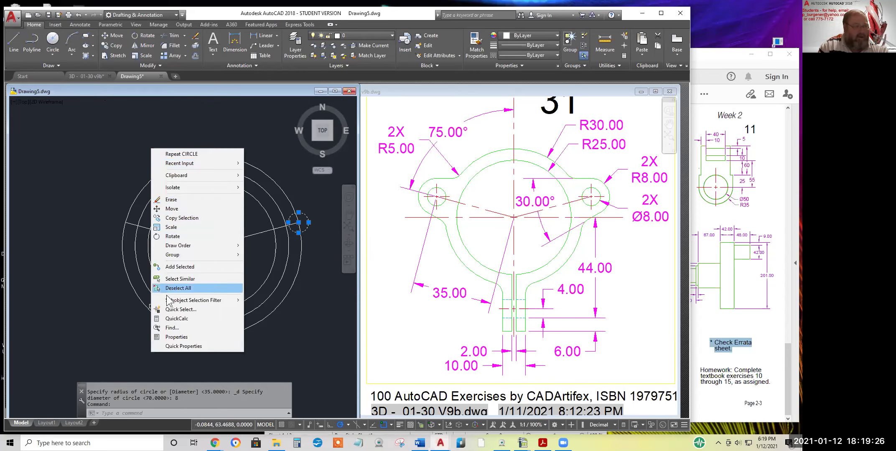
pyautogui.click(175, 337)
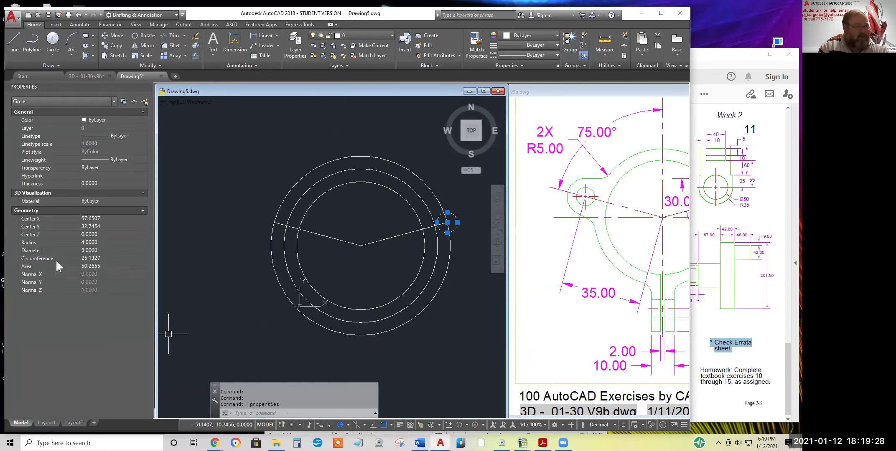
pyautogui.click(101, 251)
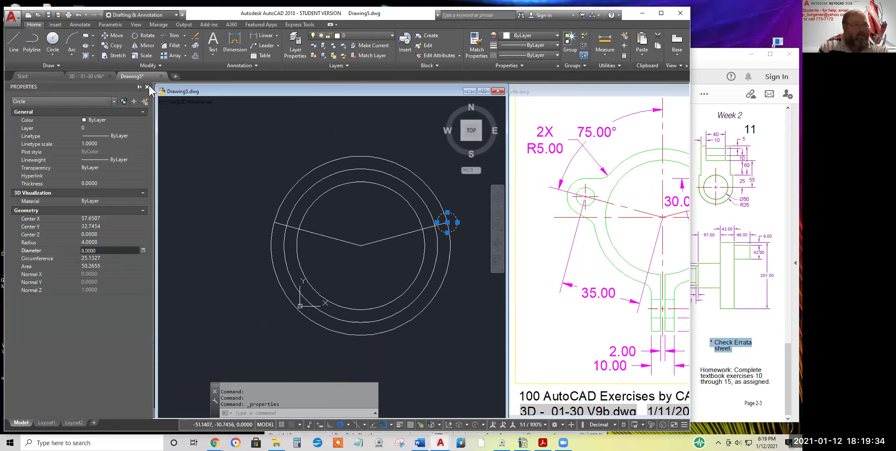
pyautogui.click(146, 87)
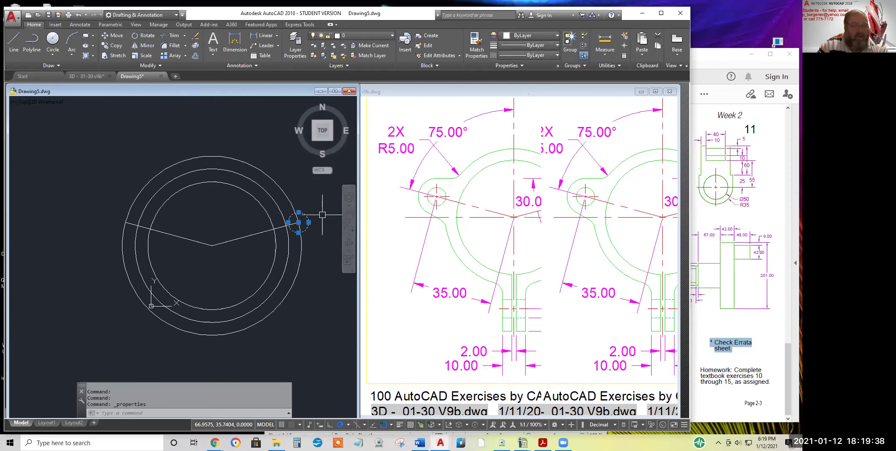
pyautogui.press('Escape')
pyautogui.press('Escape')
pyautogui.press('Escape')
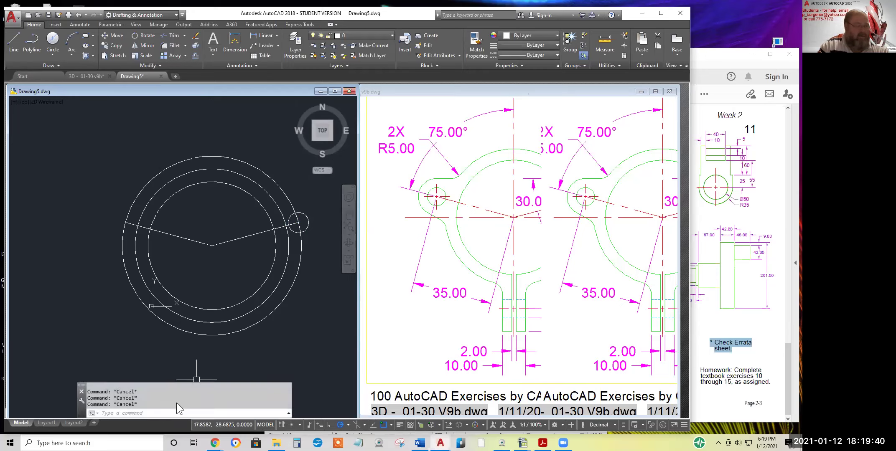
# - Draw an 8 mm radius circle concentric with the small circle at the end of the 15-degree line
pyautogui.click(50, 53)
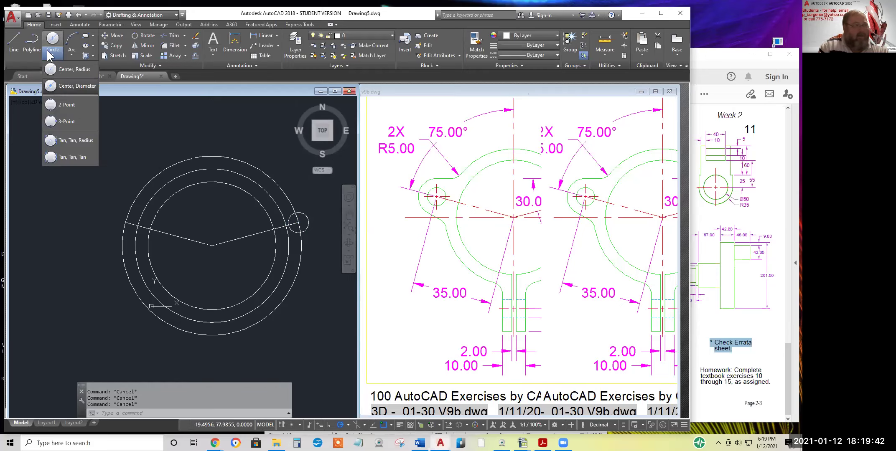
pyautogui.click(68, 69)
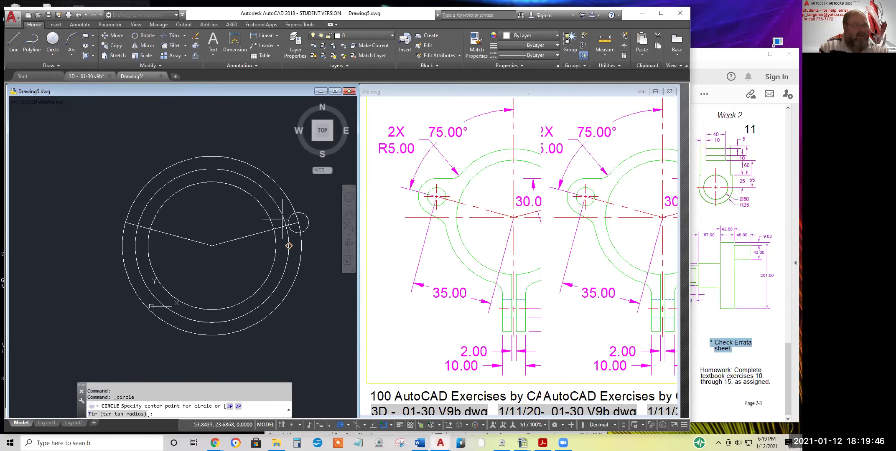
pyautogui.moveTo(86, 76)
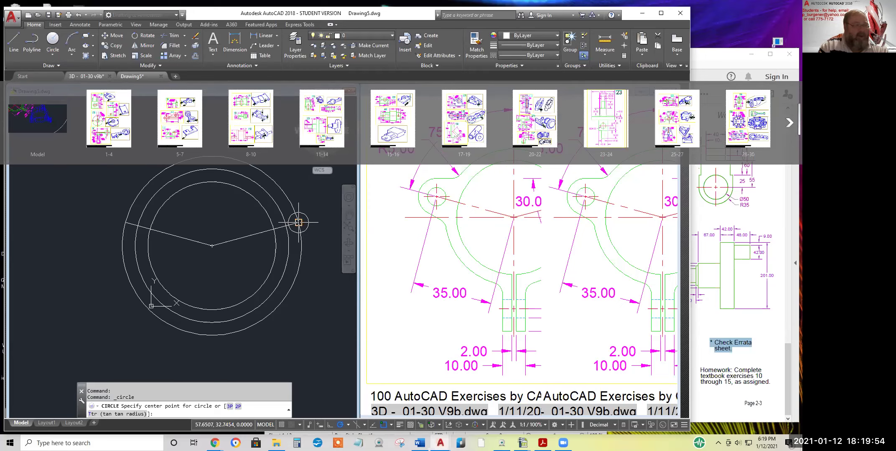
pyautogui.click(298, 222)
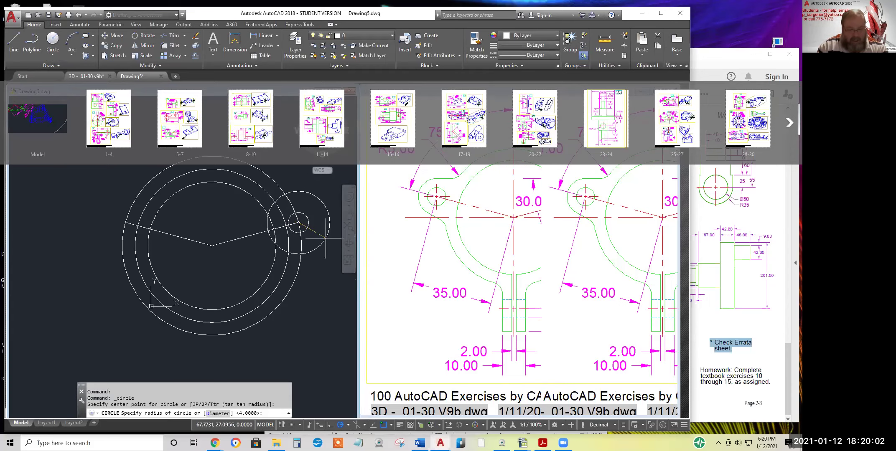
pyautogui.write('8')
pyautogui.press('Return')
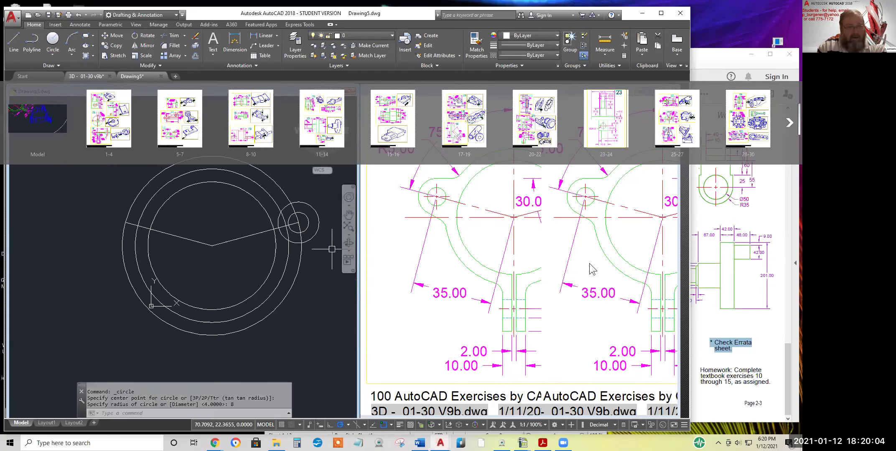
# - Draw an 8 mm radius circle centered where the 165-degree line meets the outermost circle
pyautogui.click(575, 264)
pyautogui.moveTo(549, 263); pyautogui.dragTo(518, 350, button='middle')
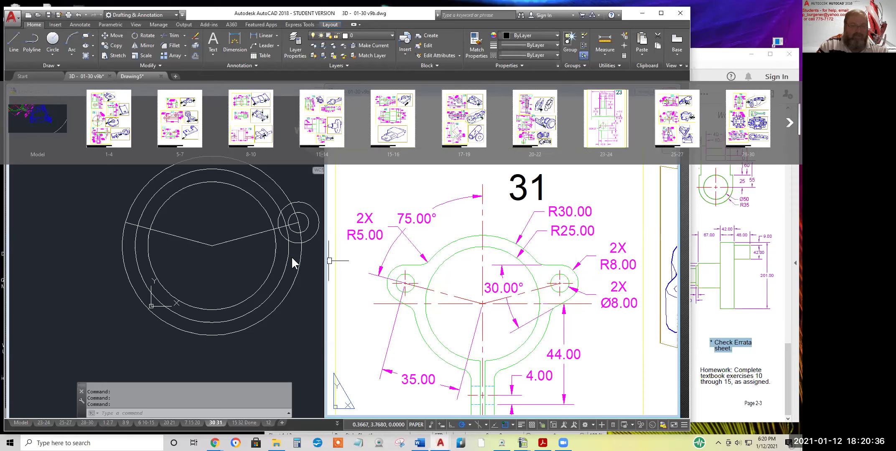
pyautogui.click(204, 267)
pyautogui.moveTo(214, 267); pyautogui.dragTo(183, 303, button='middle')
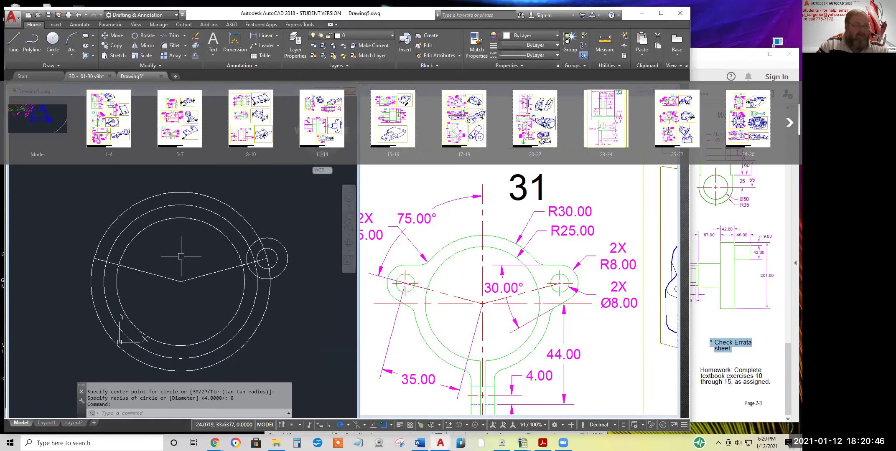
pyautogui.click(251, 120)
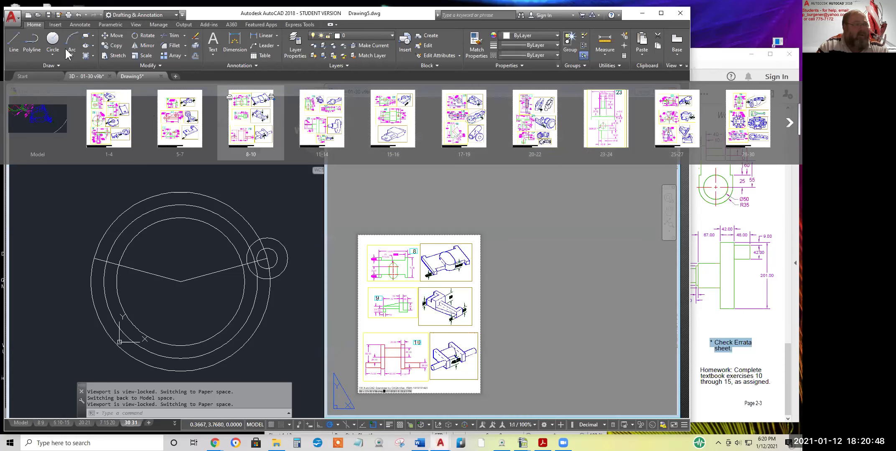
pyautogui.click(56, 45)
pyautogui.click(57, 46)
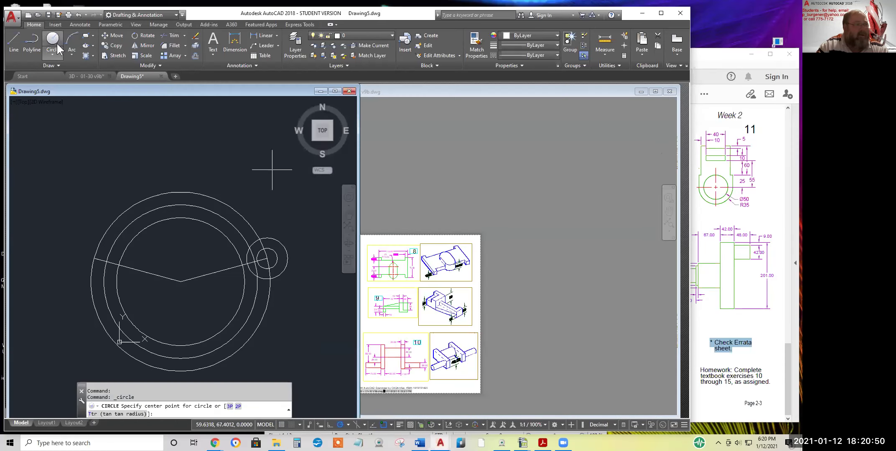
pyautogui.click(93, 258)
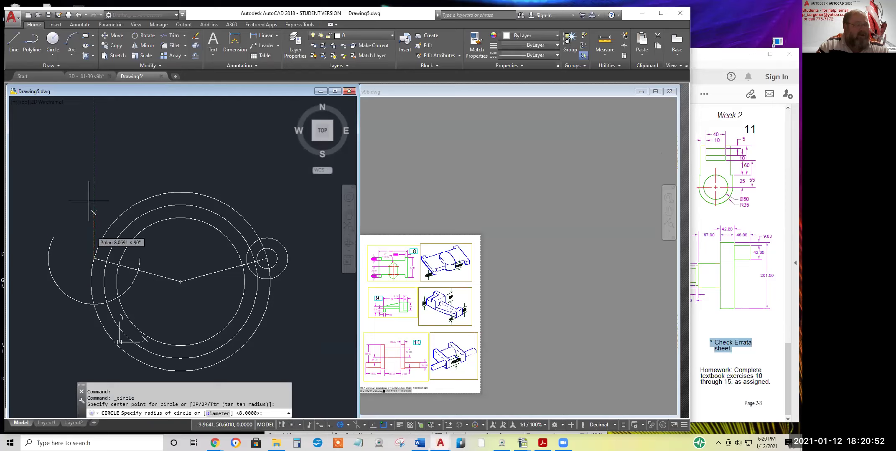
pyautogui.write('8')
pyautogui.press('Return')
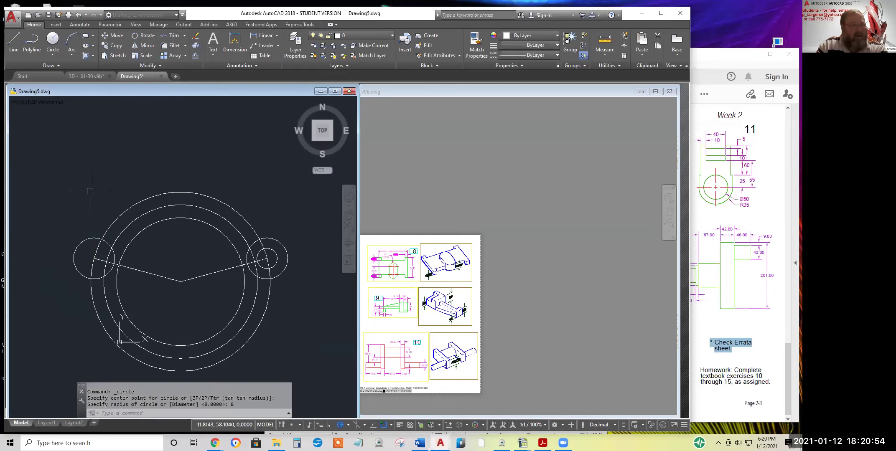
# - Draw an 8 mm diameter circle at the outer end of the 165-degree line, concentric with the 8 mm radius circle
pyautogui.click(50, 58)
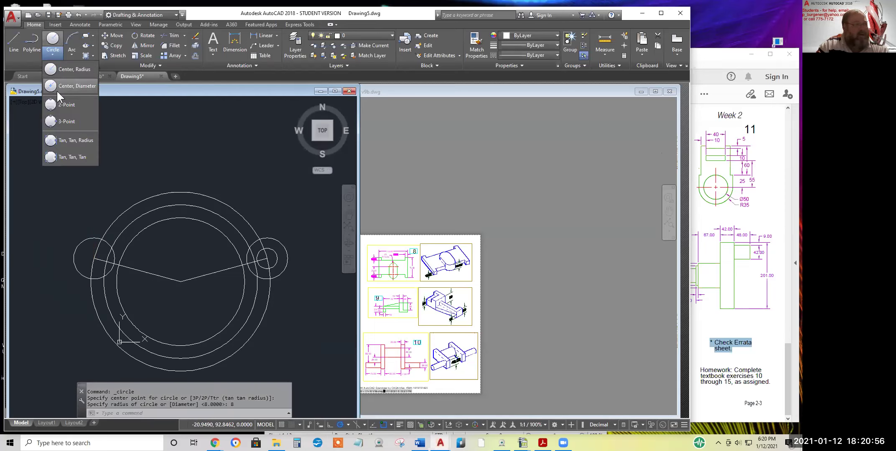
pyautogui.click(63, 87)
pyautogui.click(94, 259)
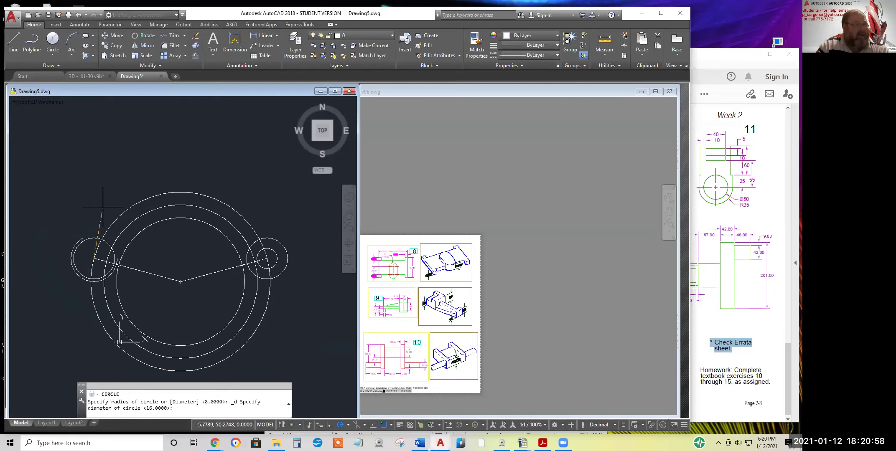
pyautogui.write('8')
pyautogui.press('Return')
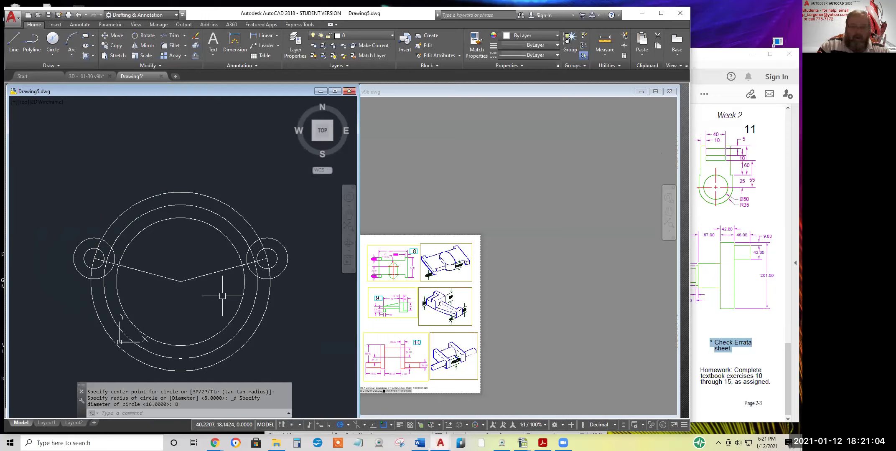
# - Switch the exercise sheet drawing 3D - 01-30 v9b back to the 30 31 layout showing exercise 31
pyautogui.click(484, 266)
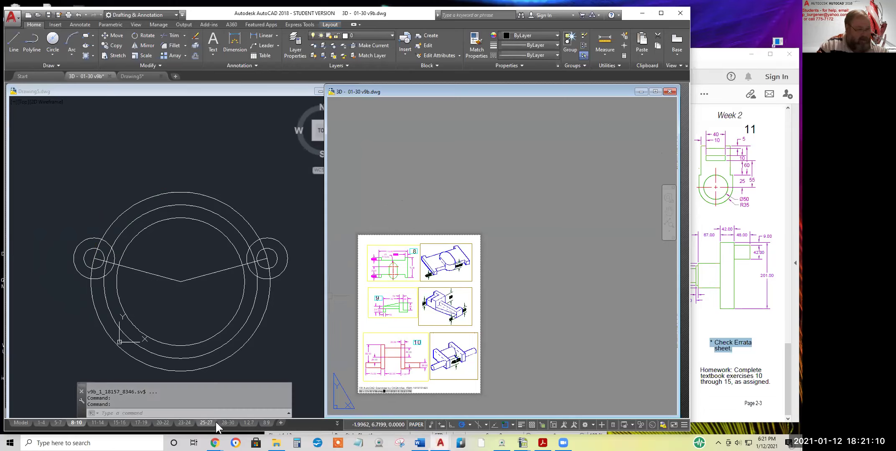
pyautogui.click(228, 422)
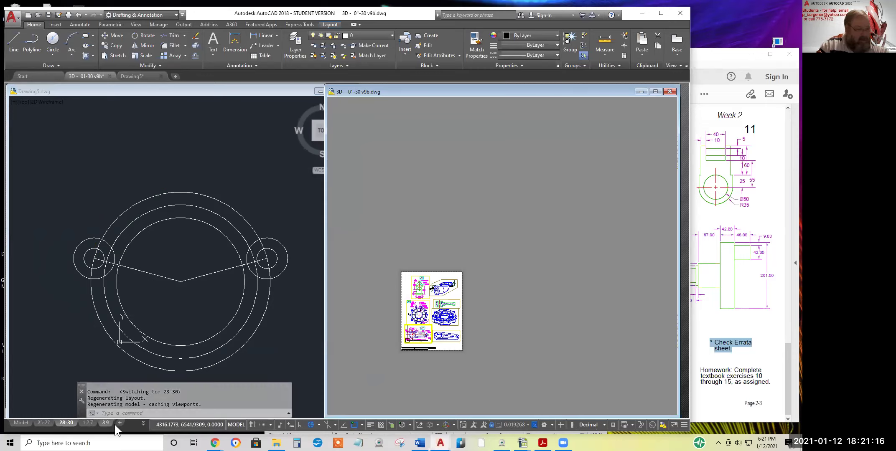
pyautogui.click(145, 423)
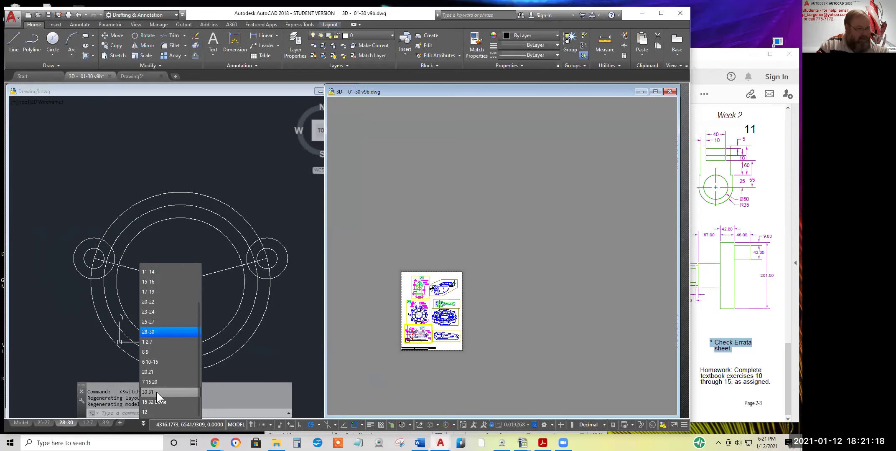
pyautogui.click(157, 393)
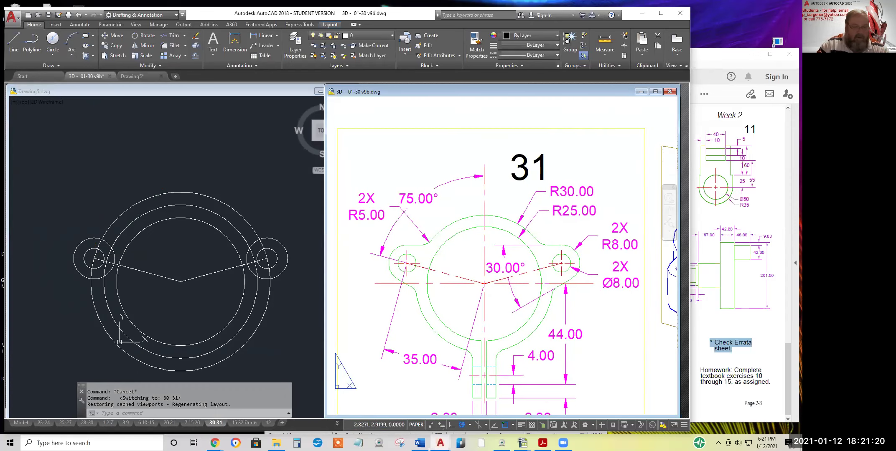
pyautogui.moveTo(484, 266)
pyautogui.mouseDown(button='middle')
pyautogui.moveTo(488, 251)
pyautogui.moveTo(491, 265)
pyautogui.mouseUp(button='middle')
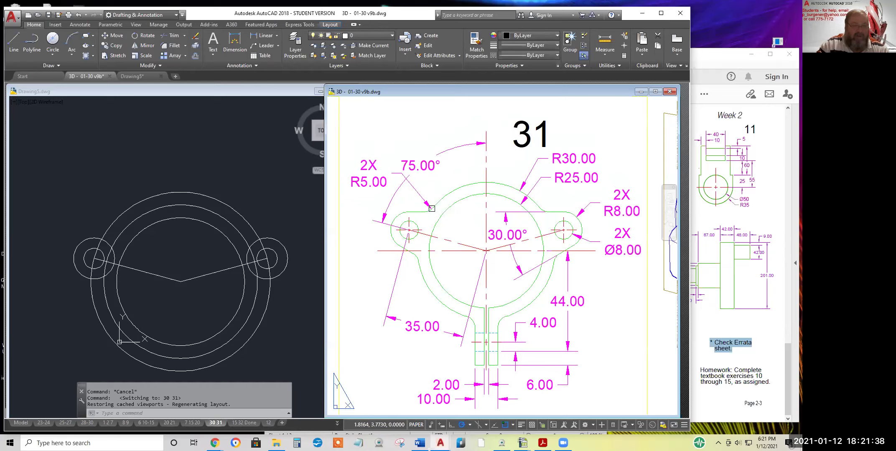
# - In Drawing5, draw a horizontal line from the top of the left 8 mm radius circle to the middle ring circle
pyautogui.click(13, 42)
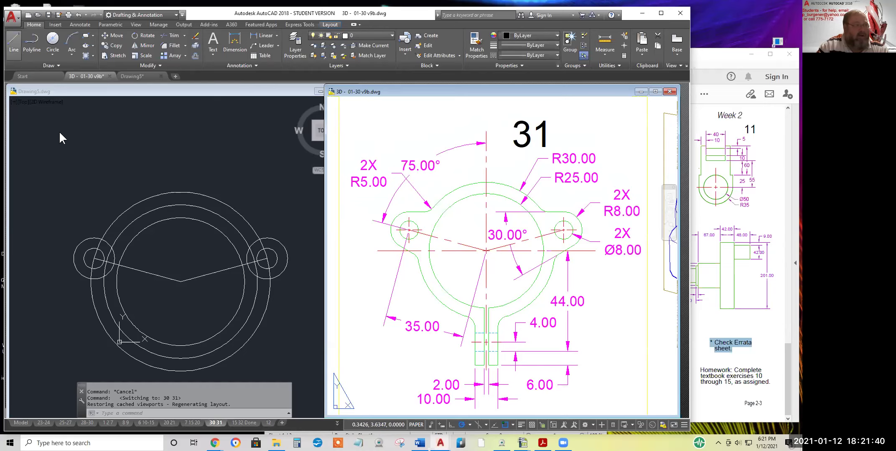
pyautogui.click(15, 41)
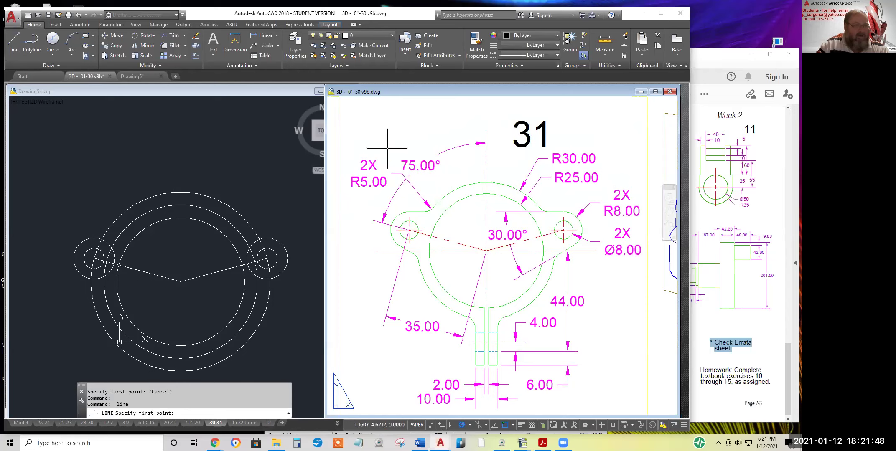
pyautogui.click(234, 140)
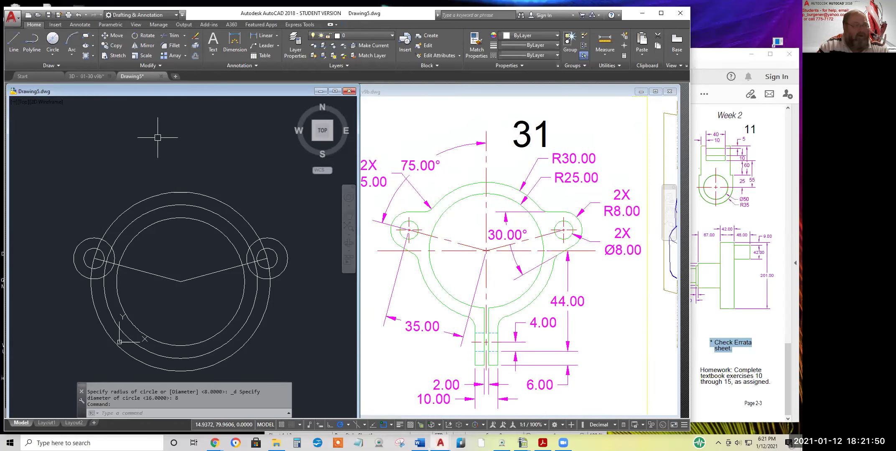
pyautogui.click(14, 43)
pyautogui.click(95, 258)
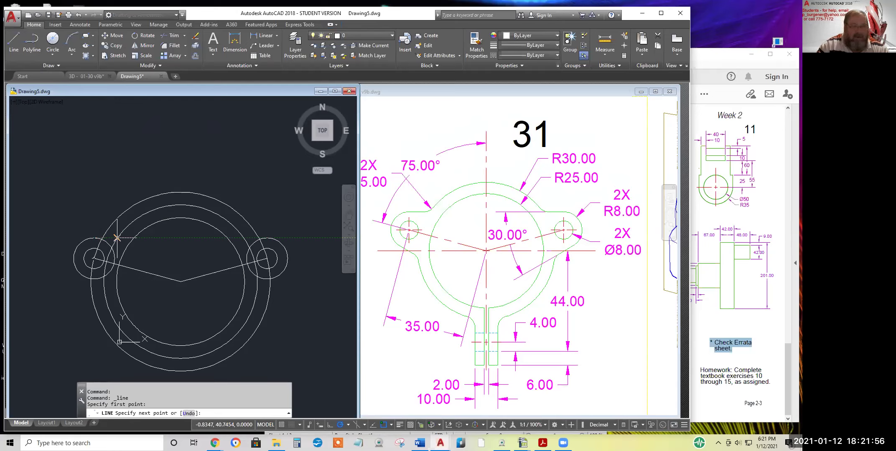
pyautogui.click(117, 237)
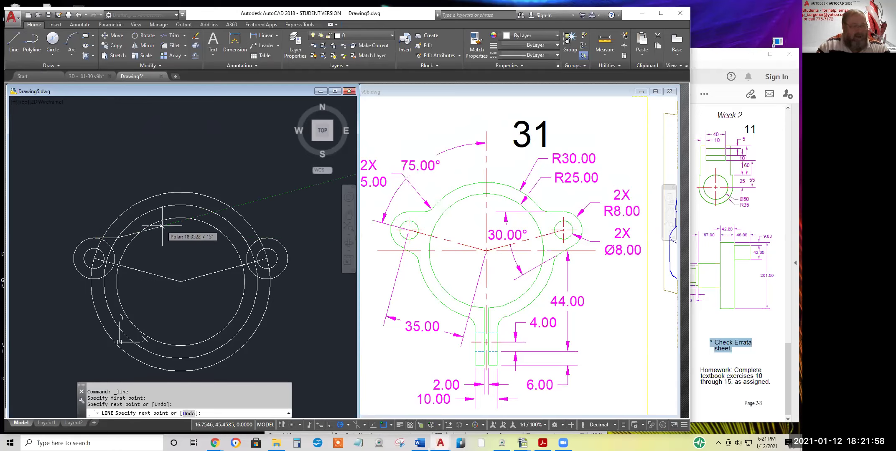
pyautogui.press('Return')
# - Try to draw a horizontal line from the top of the right 8 mm radius circle toward the ring
pyautogui.press('Return')
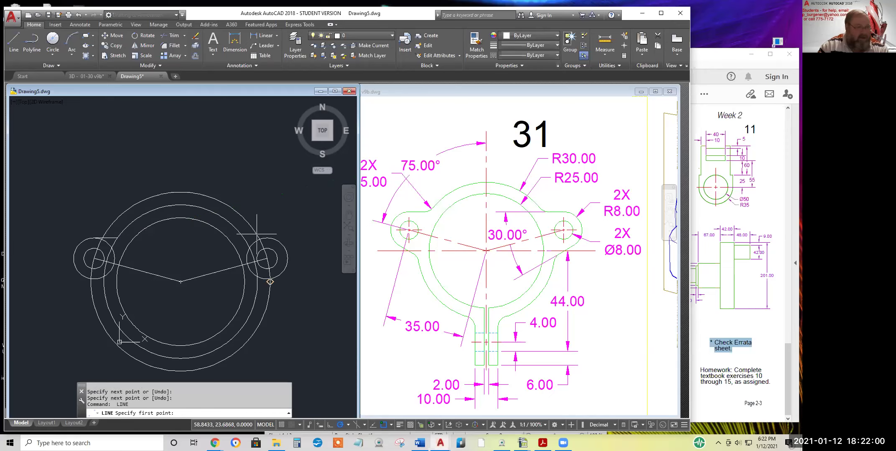
pyautogui.click(267, 238)
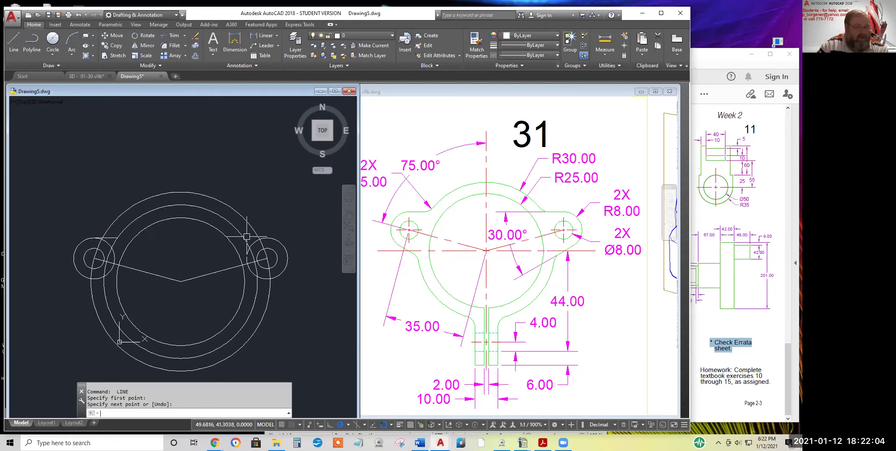
pyautogui.press('Return')
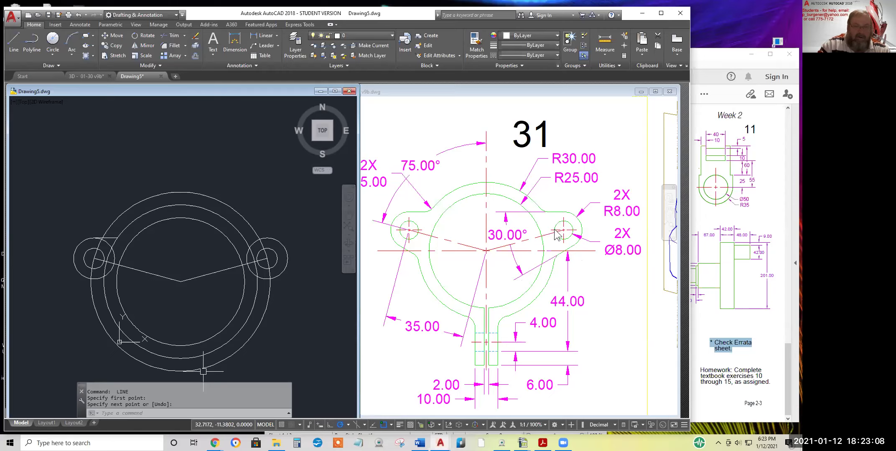
# - Set the polar tracking increment to 30 degrees and delete the additional polar angles 15 and 165
pyautogui.click(348, 425)
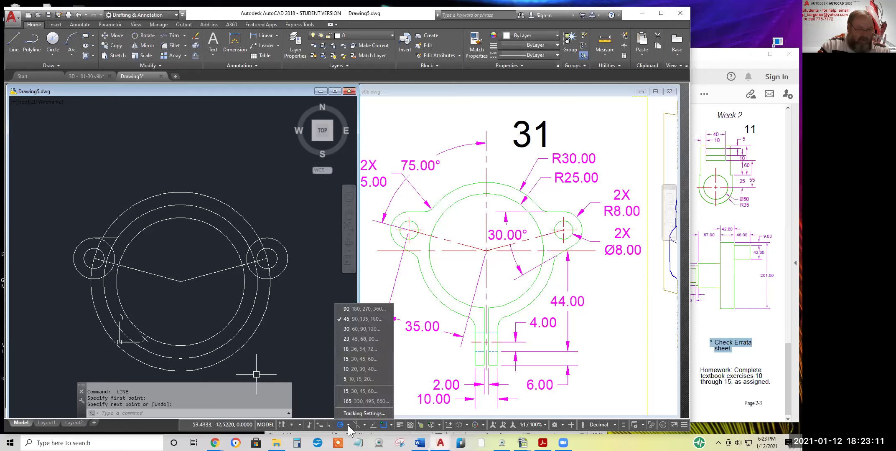
pyautogui.click(353, 330)
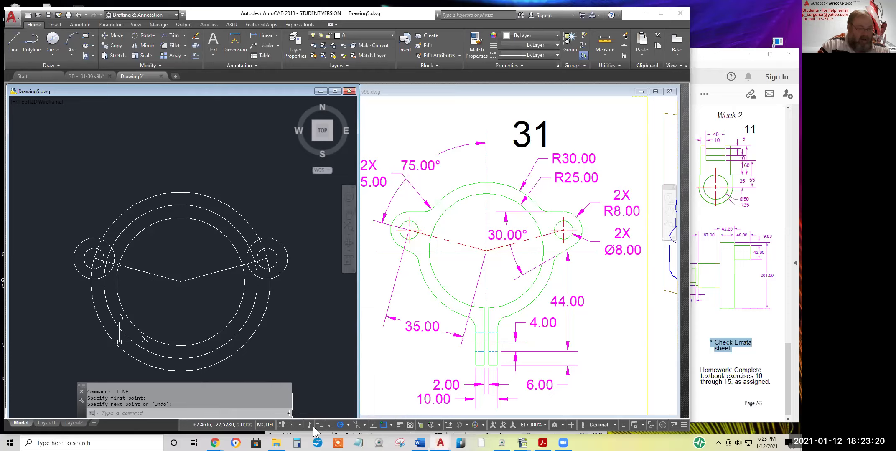
pyautogui.click(348, 423)
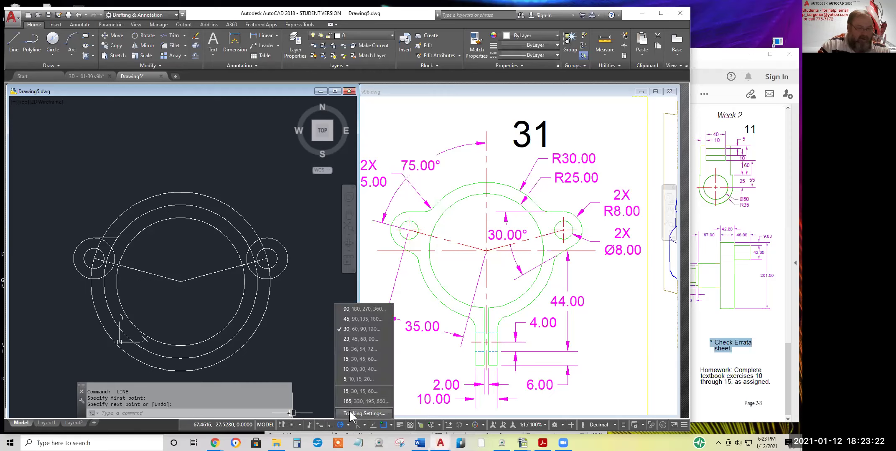
pyautogui.click(349, 412)
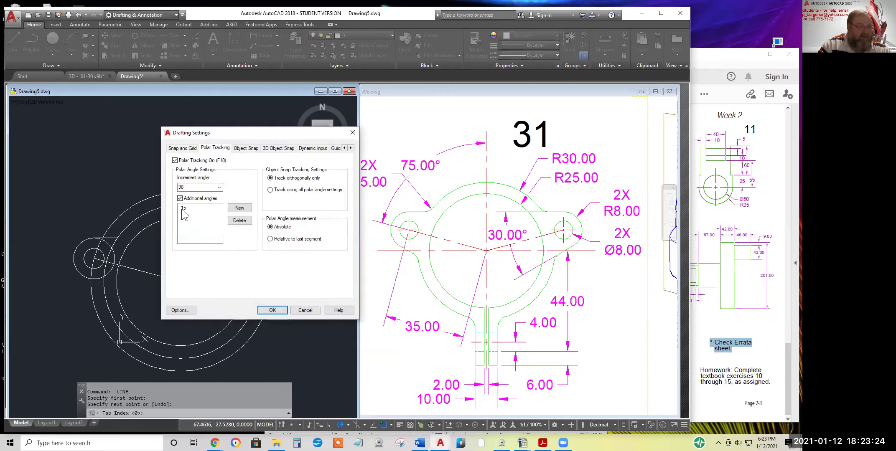
pyautogui.click(186, 211)
pyautogui.click(240, 222)
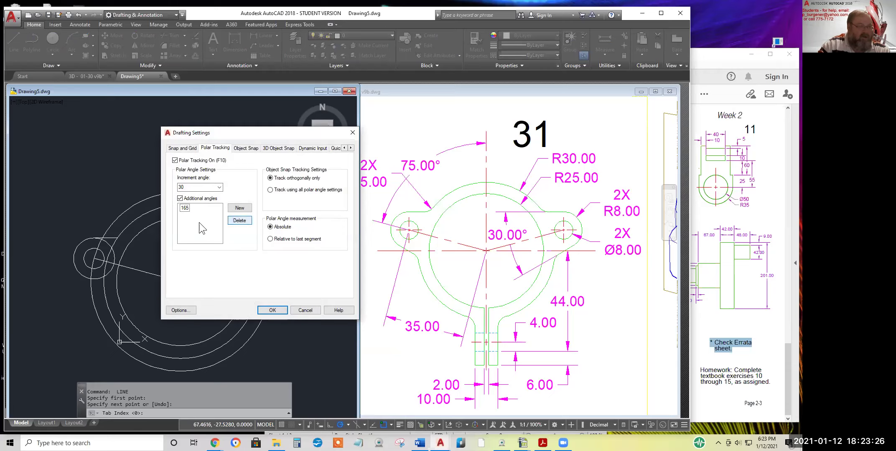
pyautogui.click(241, 221)
pyautogui.click(274, 310)
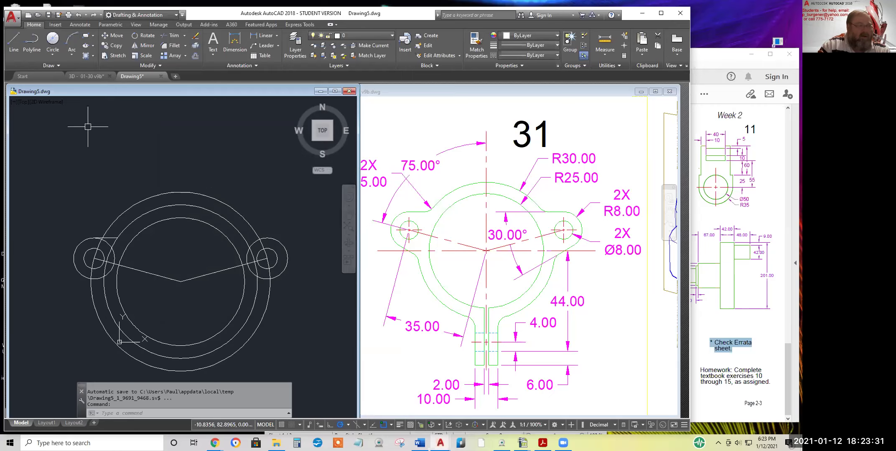
# - Try to draw a line tangent to the right 8 mm radius circle at a 210-degree angle
pyautogui.click(15, 42)
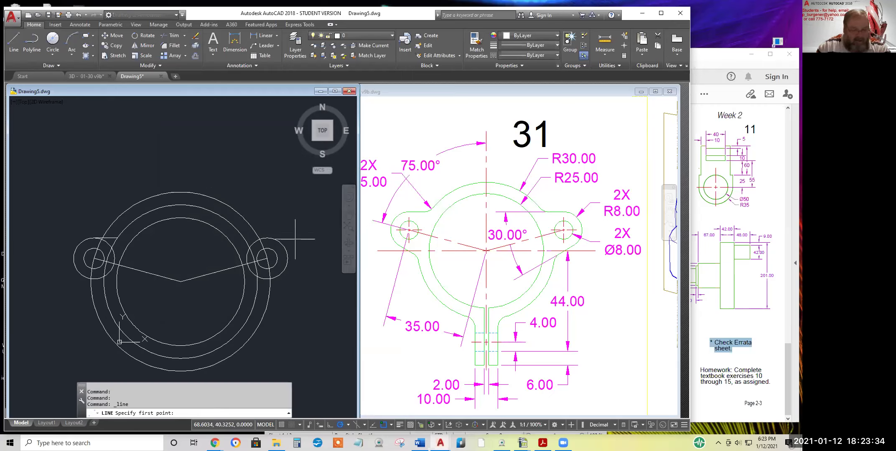
pyautogui.write('tan')
pyautogui.press('Return')
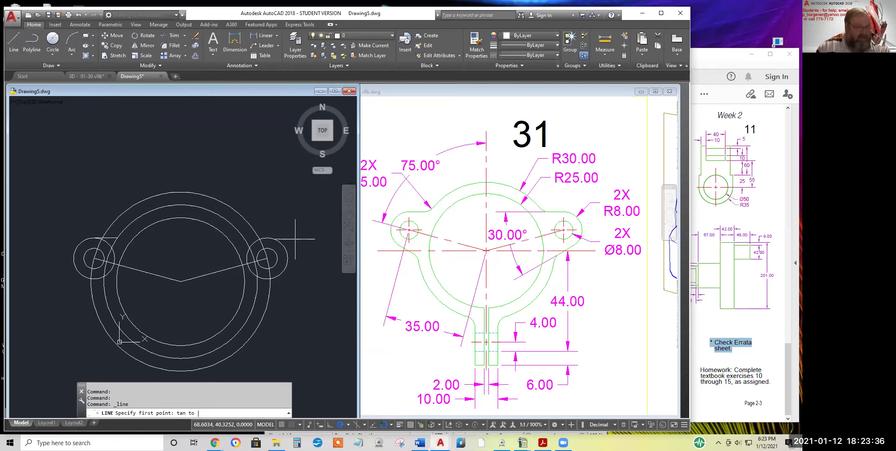
pyautogui.click(282, 277)
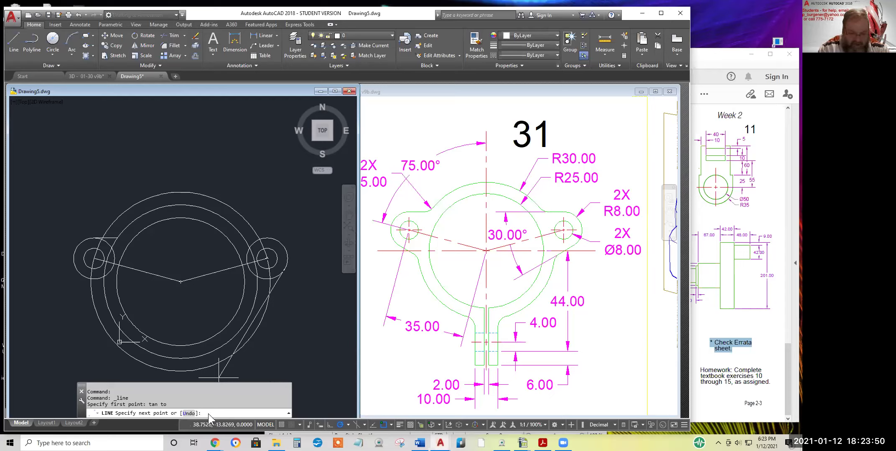
pyautogui.write('<')
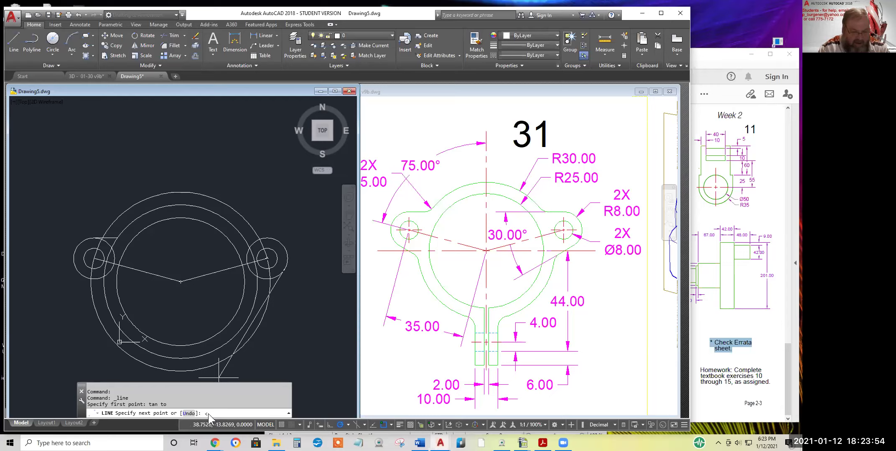
pyautogui.write('210')
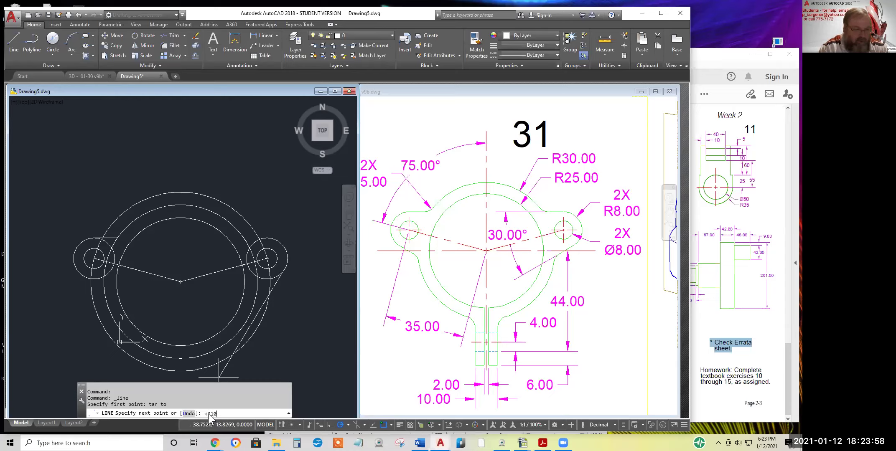
pyautogui.press('Return')
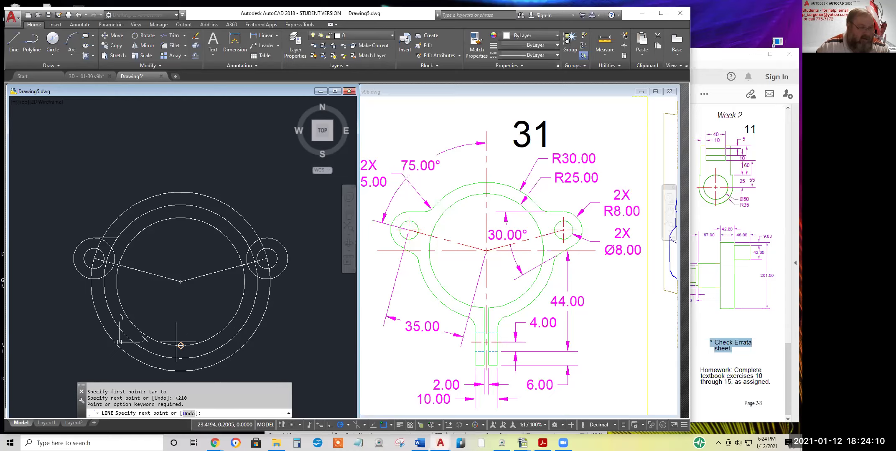
pyautogui.press('Escape')
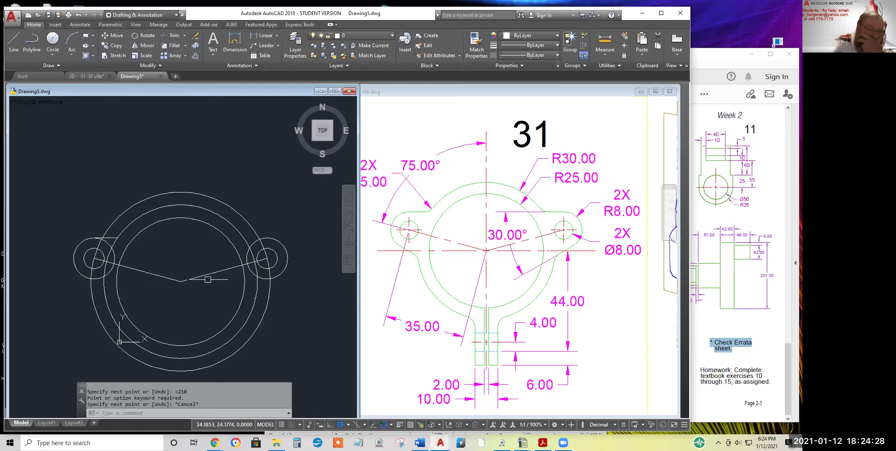
pyautogui.click(225, 270)
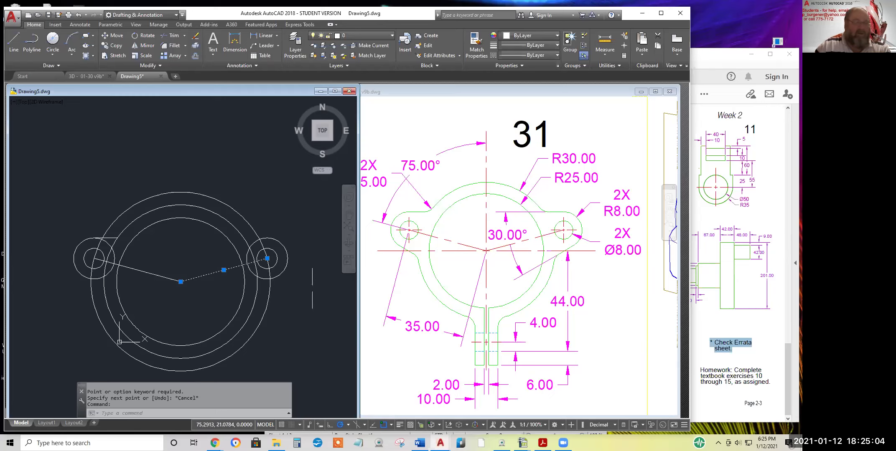
pyautogui.press('Escape')
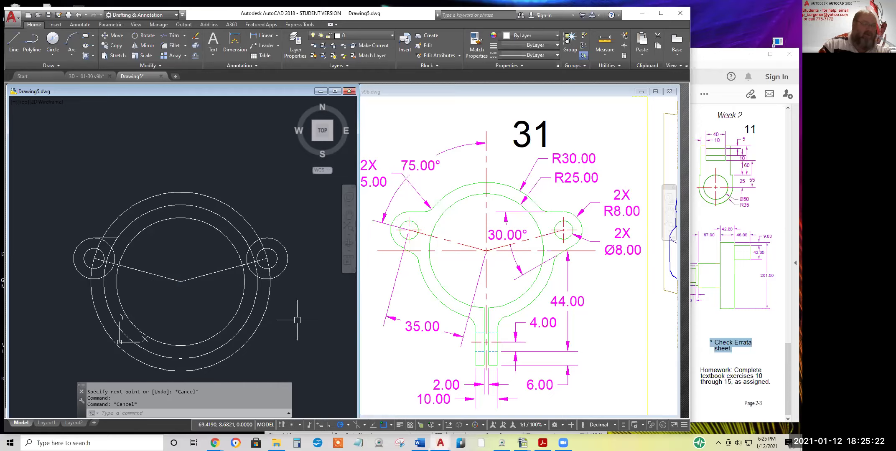
pyautogui.click(14, 42)
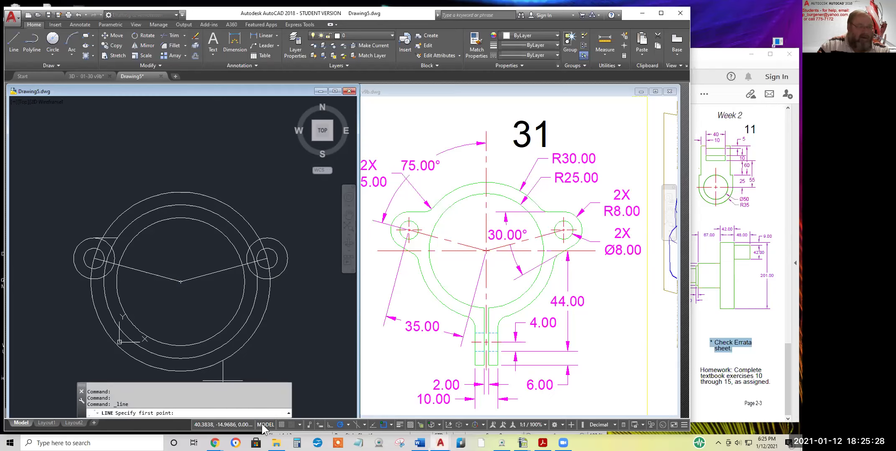
pyautogui.press('Escape')
# - Set the polar tracking increment to 15 degrees and draw a 210-degree line from right of the ring to just below it
pyautogui.click(348, 424)
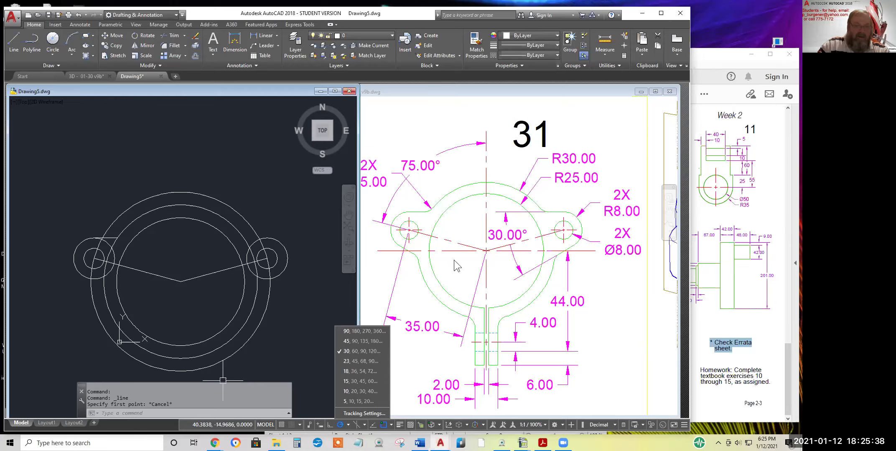
pyautogui.click(354, 381)
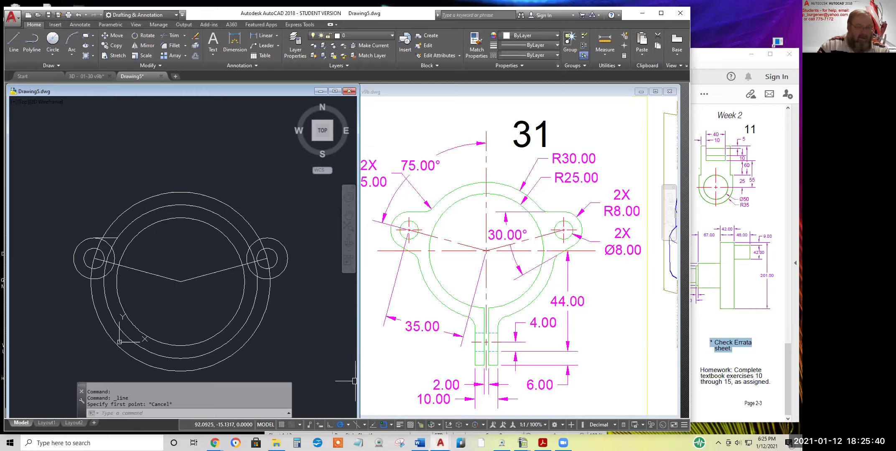
pyautogui.click(14, 41)
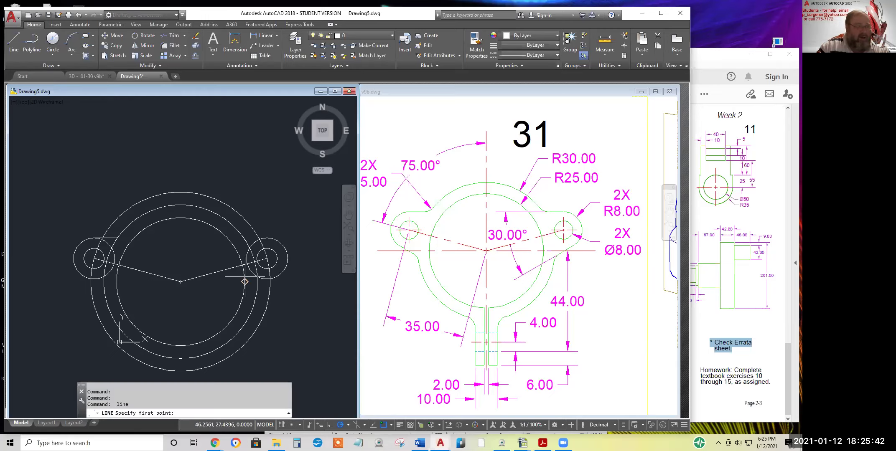
pyautogui.click(329, 294)
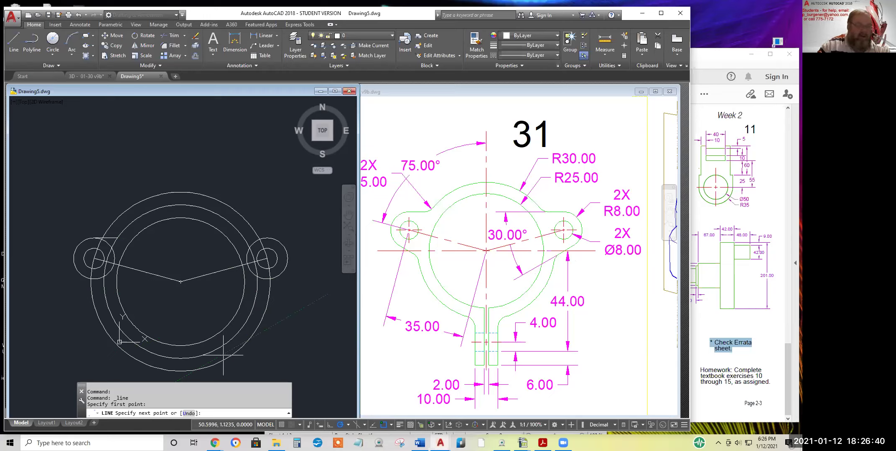
pyautogui.click(183, 378)
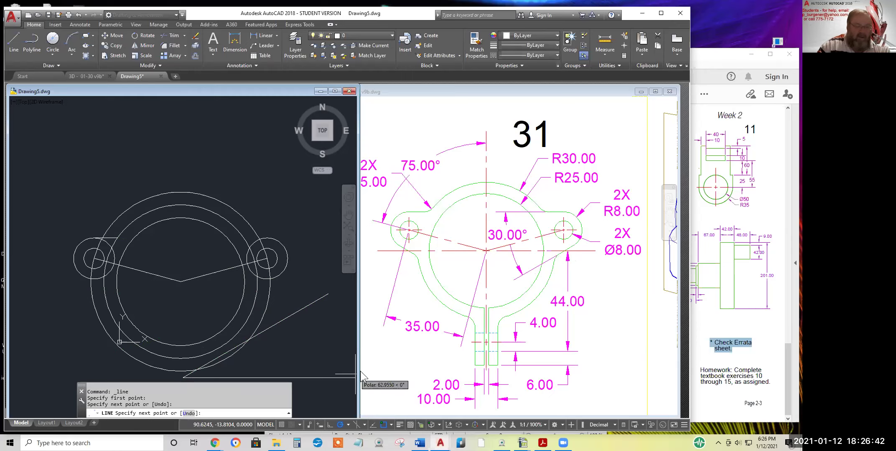
pyautogui.press('Return')
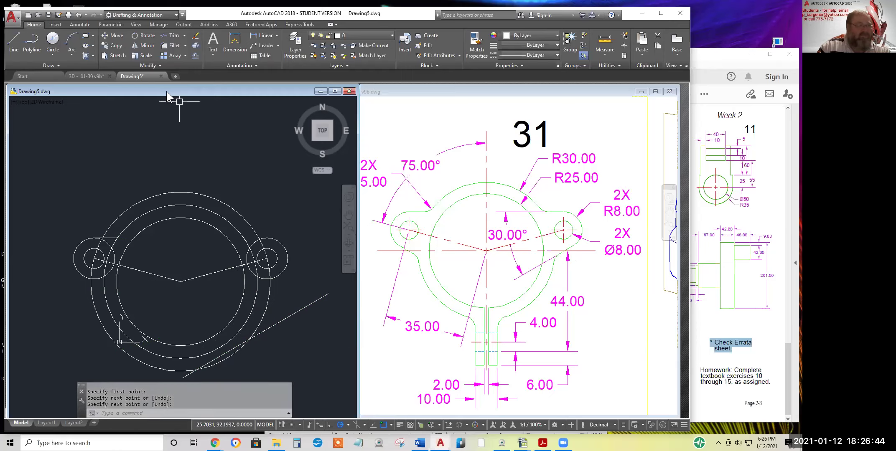
pyautogui.click(118, 37)
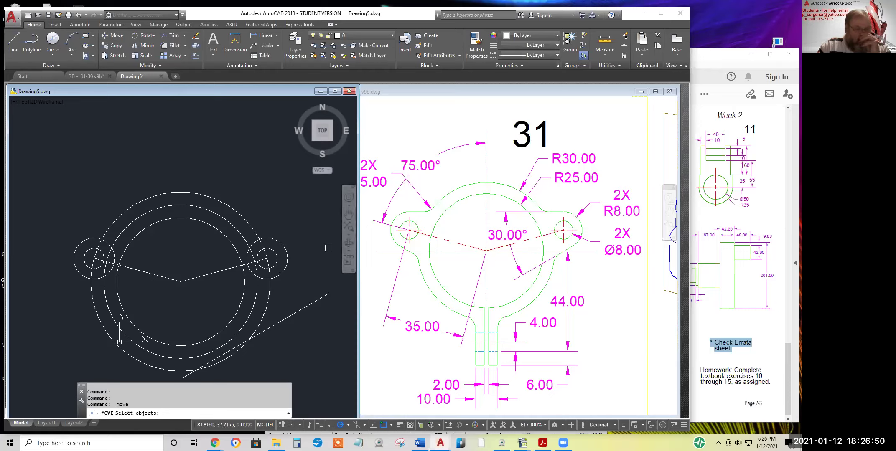
pyautogui.click(325, 298)
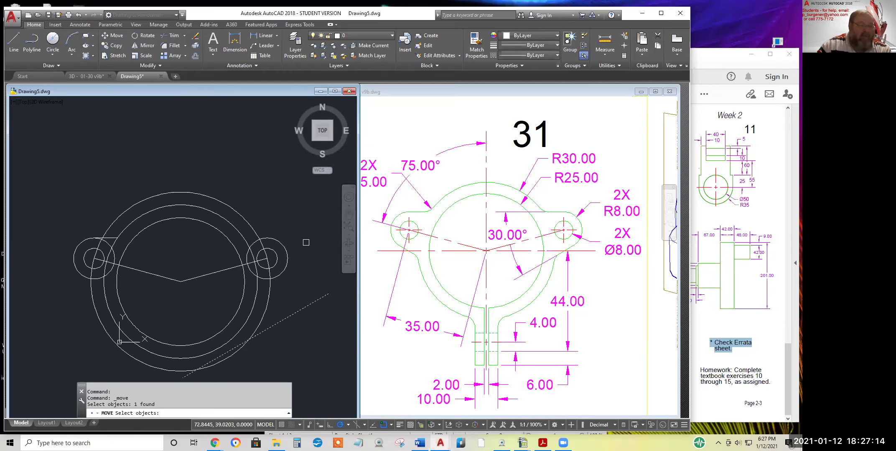
pyautogui.press('Escape')
pyautogui.press('Escape')
pyautogui.press('Escape')
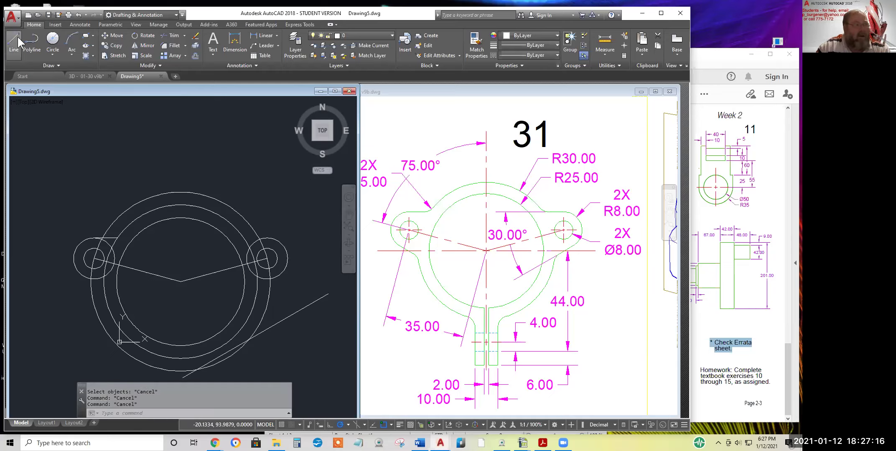
# - Draw a line from the center of the right lug hole perpendicular to the 210-degree line
pyautogui.click(14, 41)
pyautogui.click(266, 259)
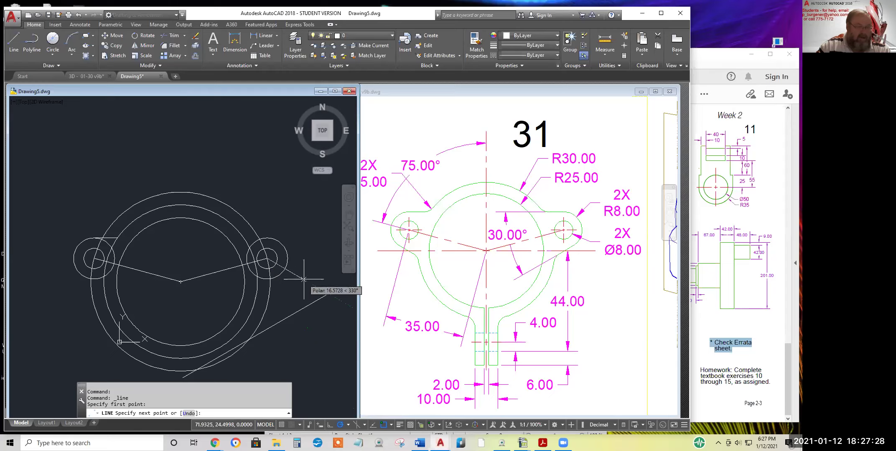
pyautogui.write('per')
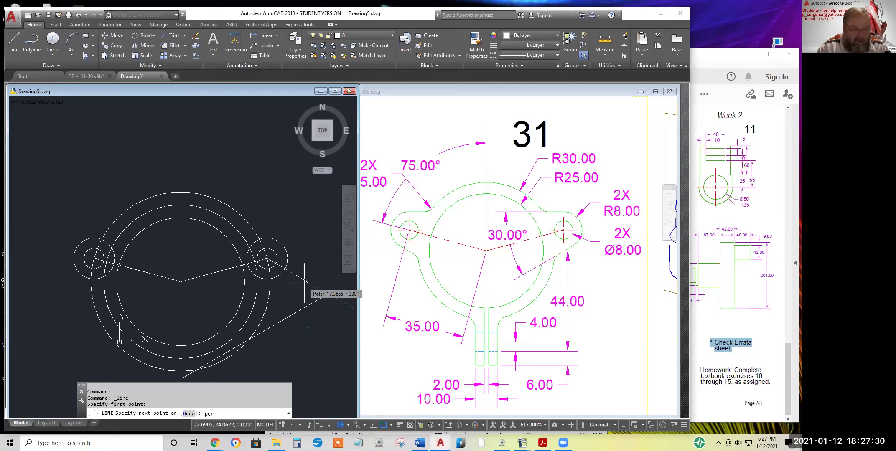
pyautogui.press('Return')
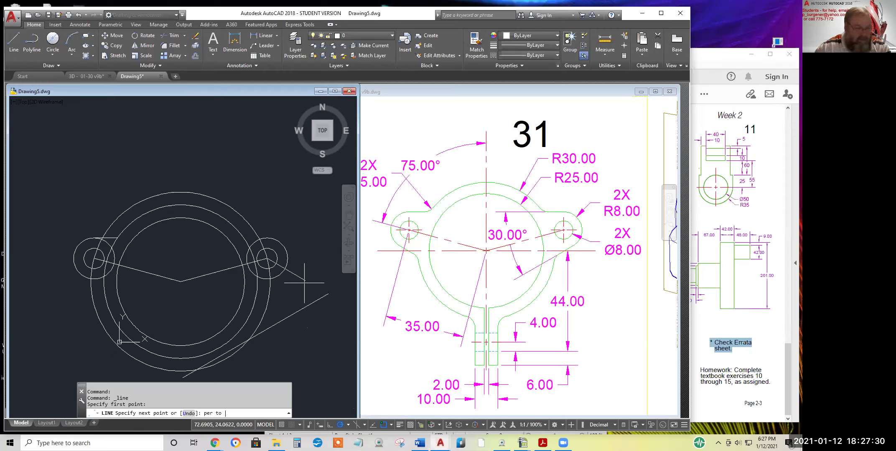
pyautogui.click(302, 310)
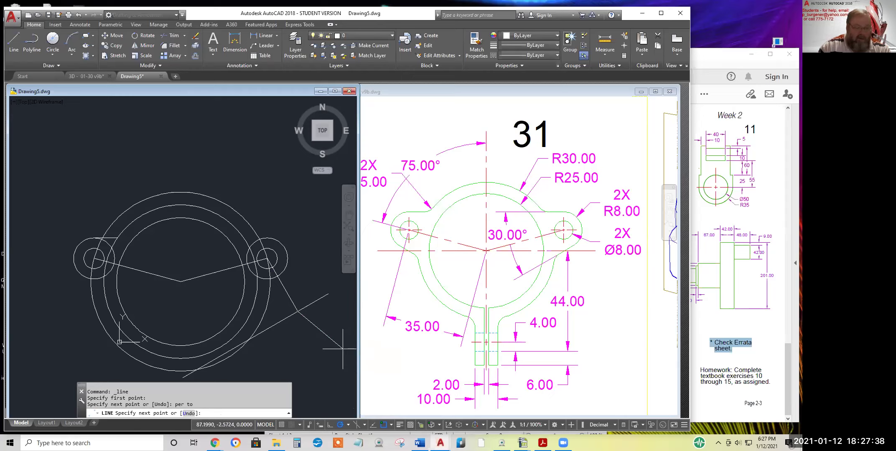
pyautogui.press('Return')
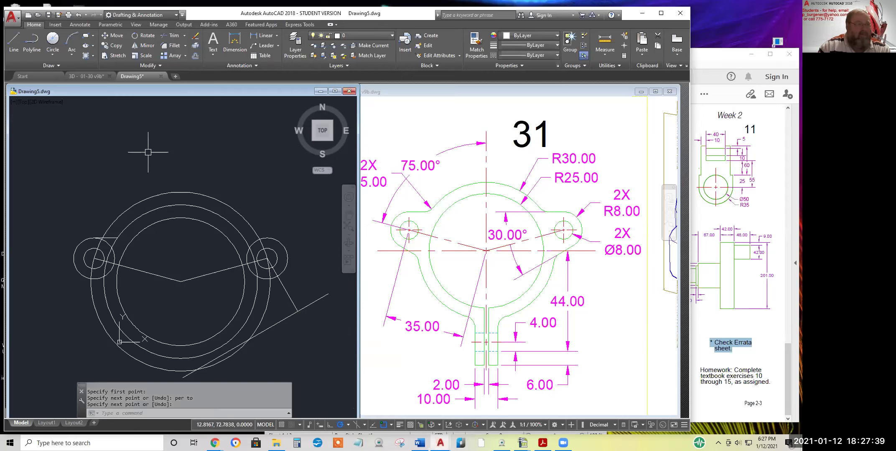
# - Move the 210-degree line from the perpendicular line's outer end to where that line crosses the right 8 mm radius circle
pyautogui.click(112, 35)
pyautogui.click(315, 301)
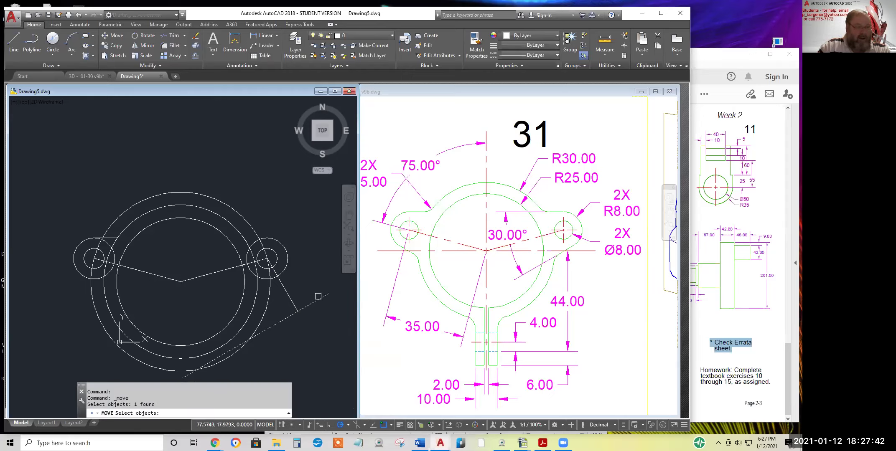
pyautogui.press('Return')
pyautogui.click(297, 312)
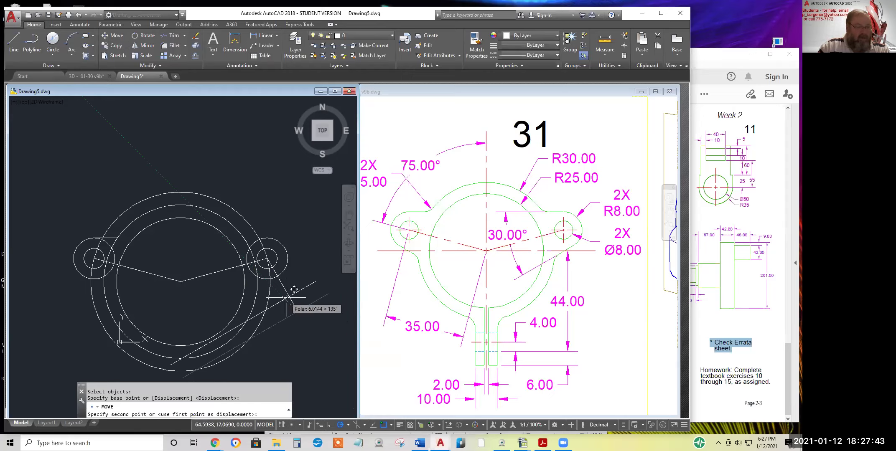
pyautogui.click(280, 276)
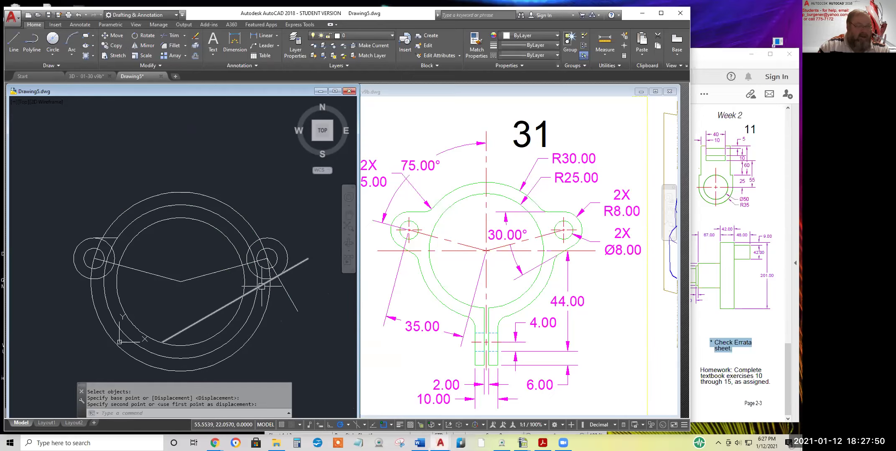
pyautogui.click(175, 46)
pyautogui.rightClick(241, 168)
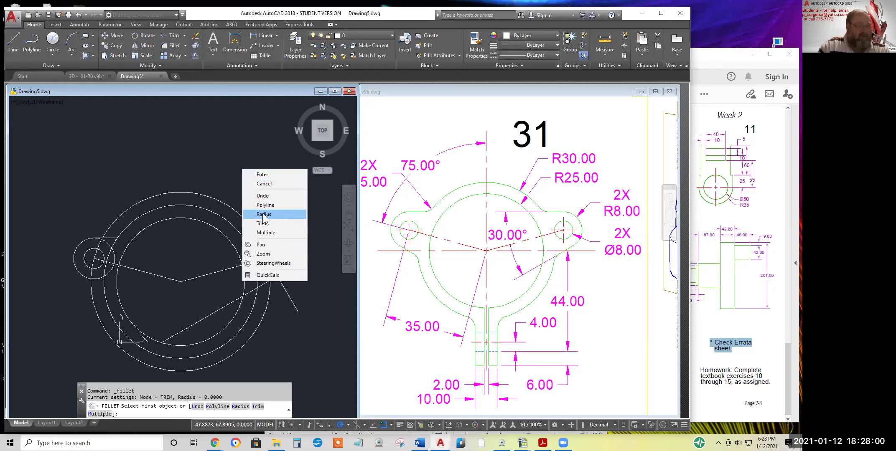
pyautogui.click(271, 211)
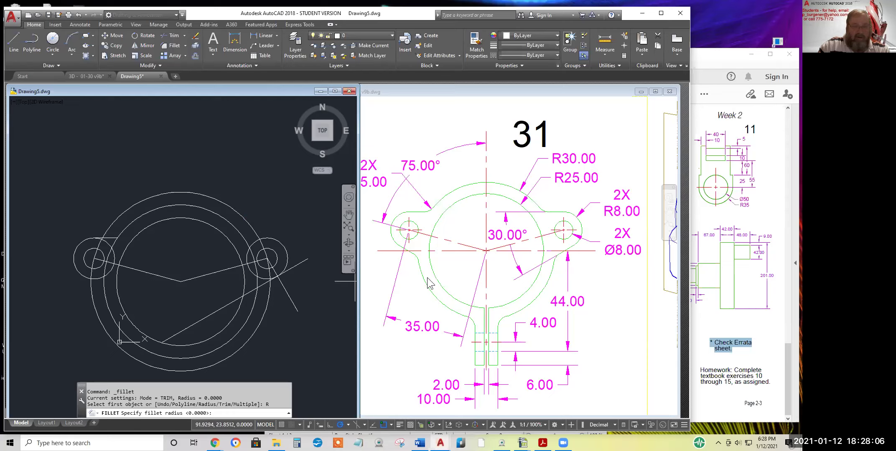
# - Change the quantity prefix of the R5.00 fillet dimension on the exercise 31 sheet to 6X
pyautogui.click(402, 193)
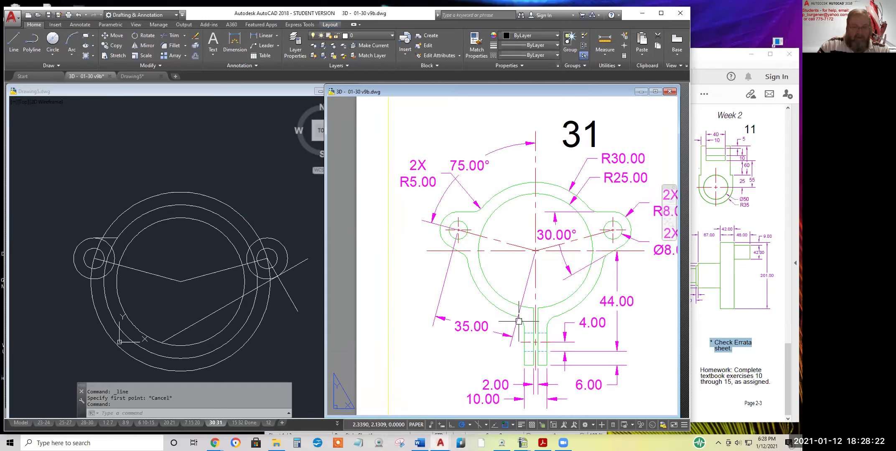
pyautogui.doubleClick(421, 183)
pyautogui.doubleClick(420, 167)
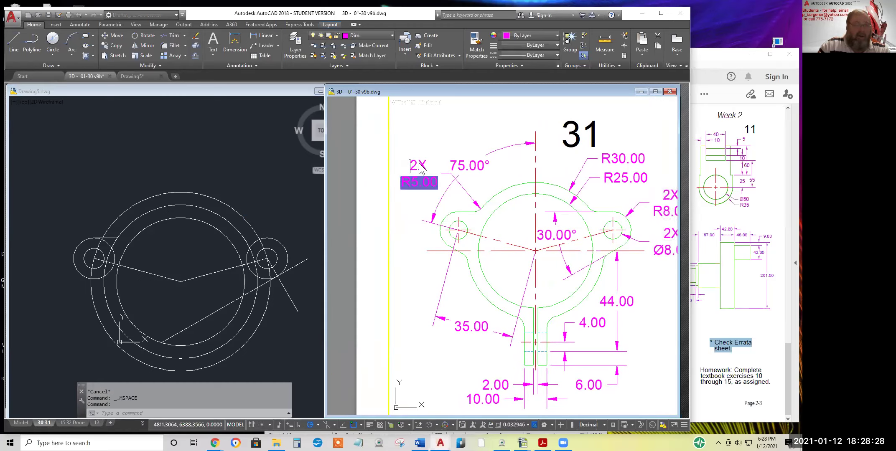
pyautogui.moveTo(417, 166); pyautogui.dragTo(411, 165)
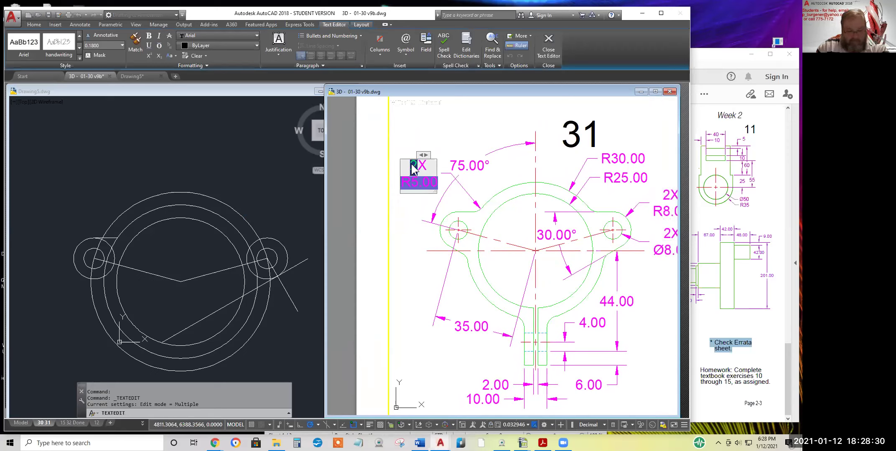
pyautogui.write('6')
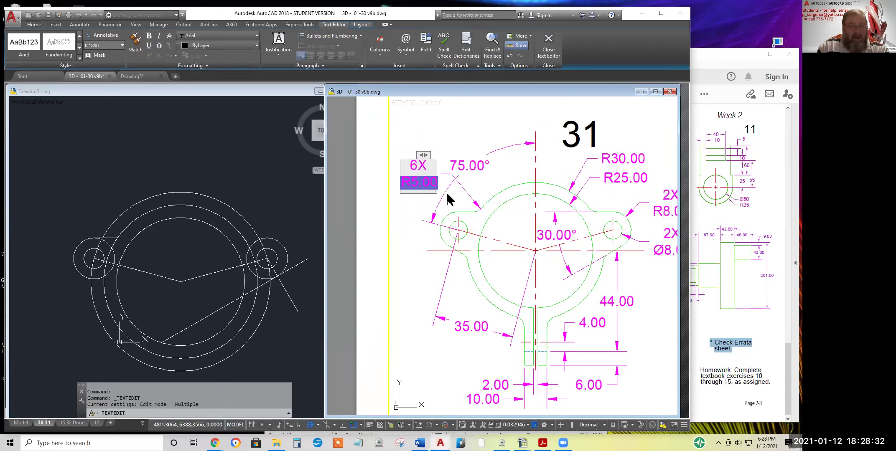
pyautogui.click(462, 200)
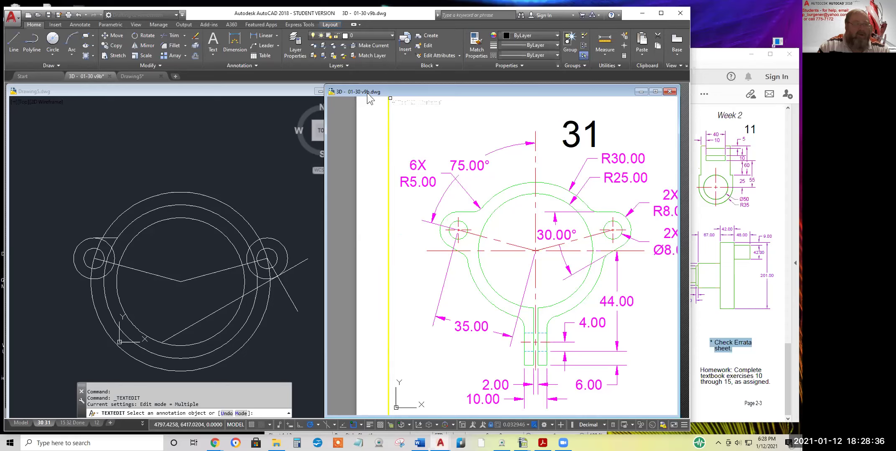
# - Save the exercise sheet as a new version named 3D - 01-30 v9c.dwg
pyautogui.click(11, 19)
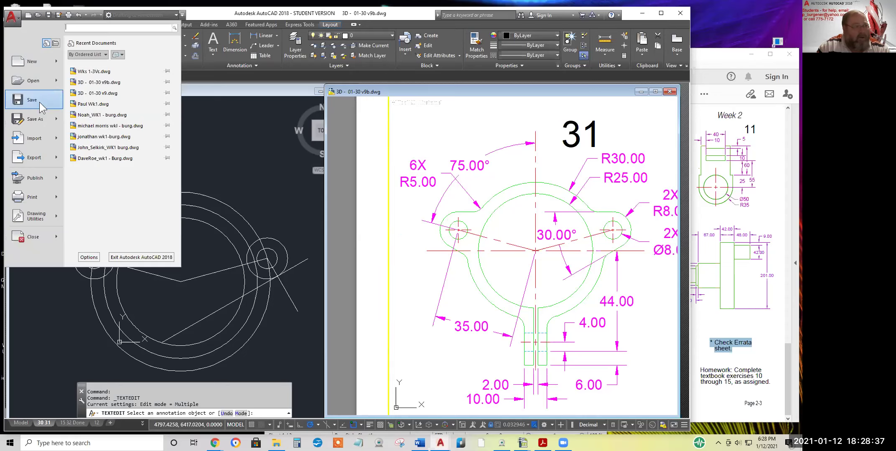
pyautogui.click(39, 125)
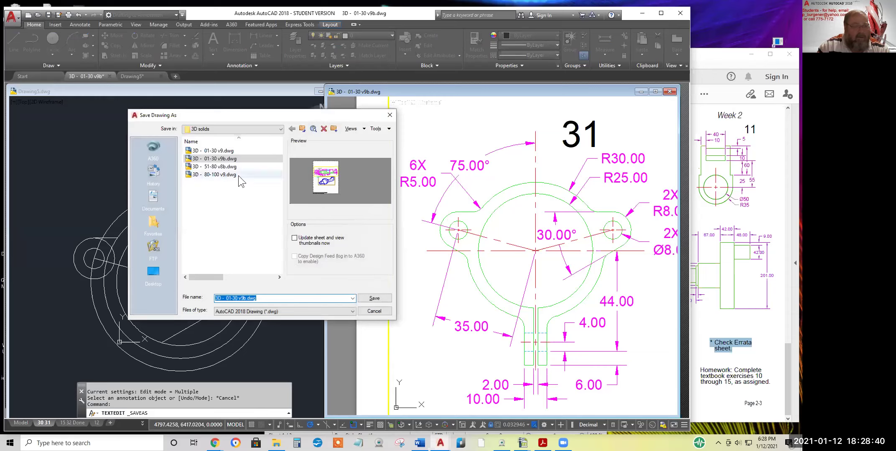
pyautogui.click(248, 298)
pyautogui.press('BackSpace')
pyautogui.write('c')
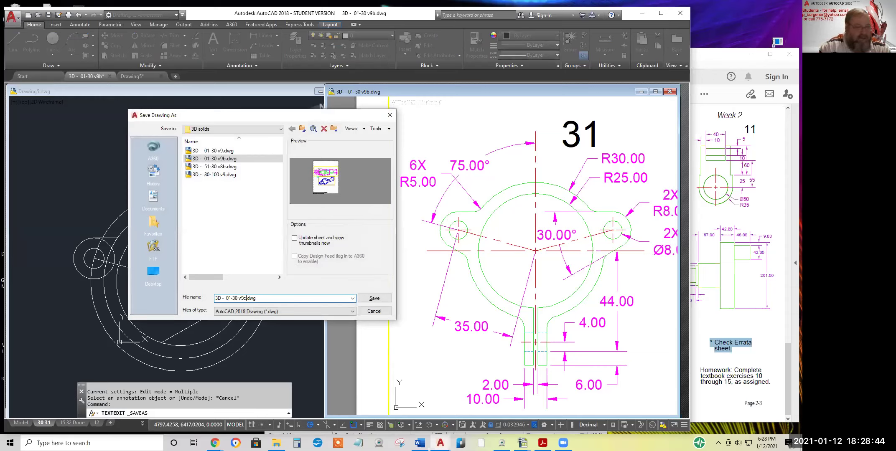
pyautogui.click(373, 299)
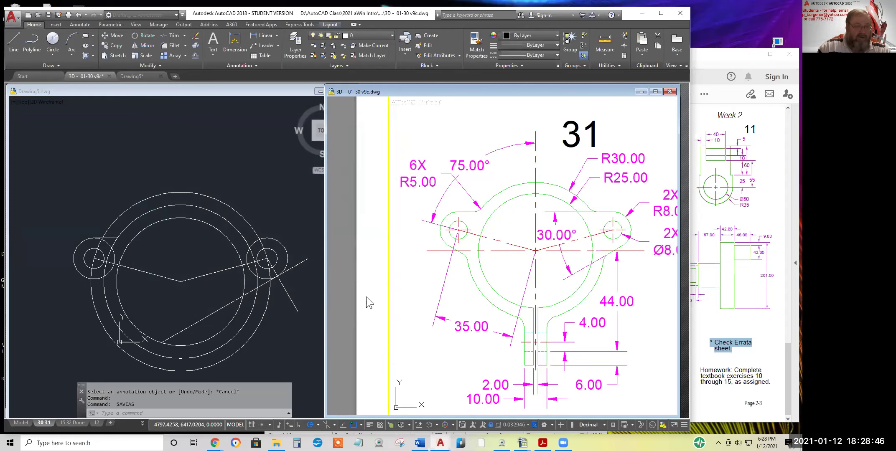
# - In Drawing5, set the fillet radius to 5 and fillet the 210-degree line with the 30 mm radius circle below the right lug
pyautogui.click(290, 211)
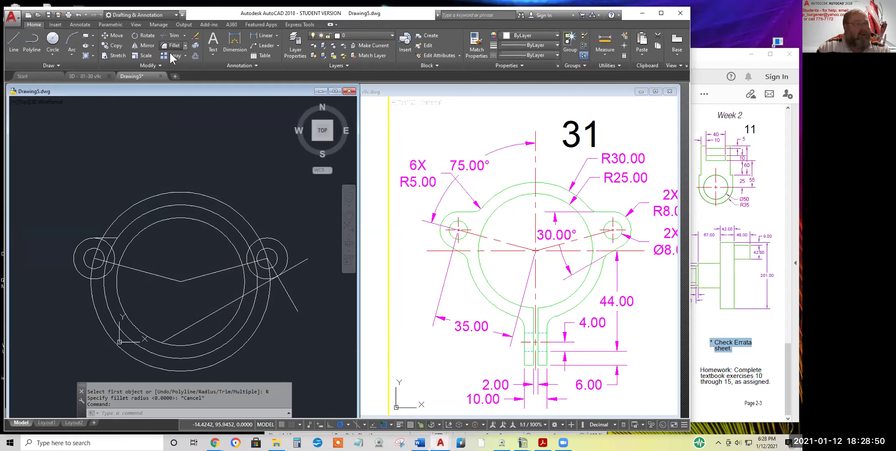
pyautogui.click(172, 46)
pyautogui.rightClick(209, 152)
pyautogui.click(232, 205)
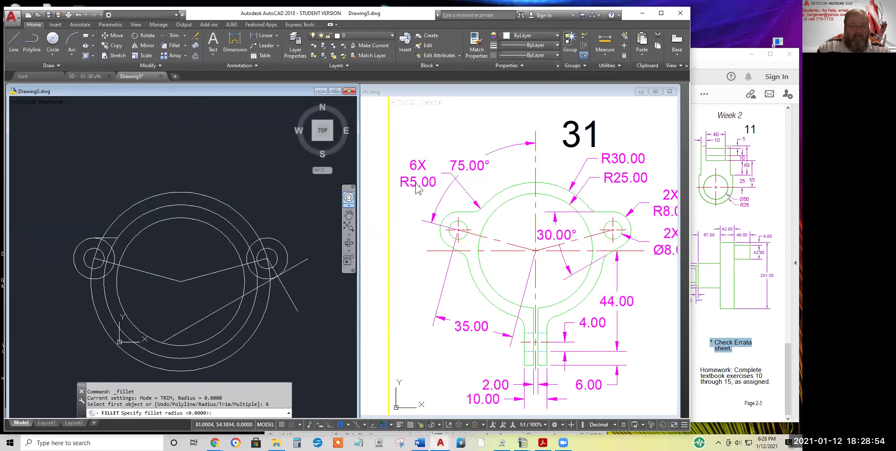
pyautogui.write('5')
pyautogui.press('Return')
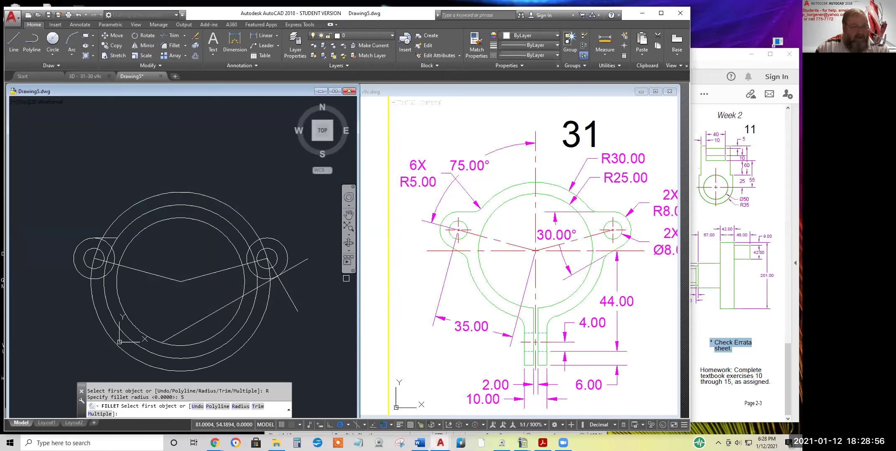
pyautogui.scroll(5, 266, 285)
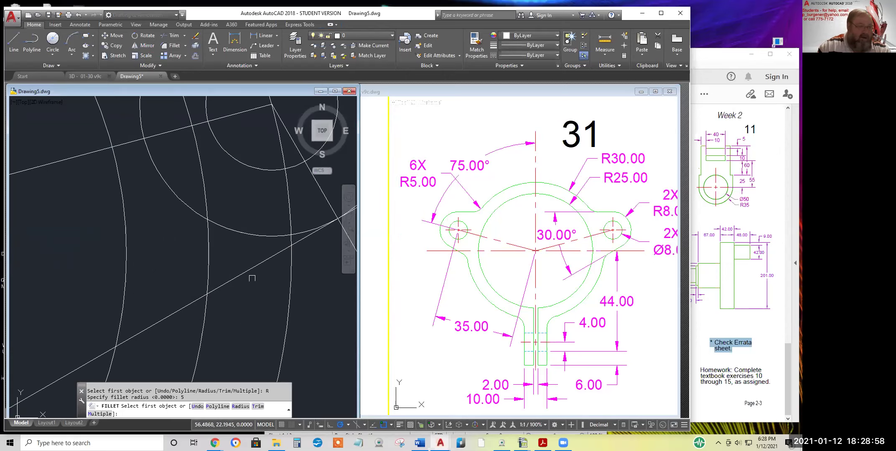
pyautogui.click(234, 277)
pyautogui.click(205, 312)
pyautogui.scroll(-5, 292, 326)
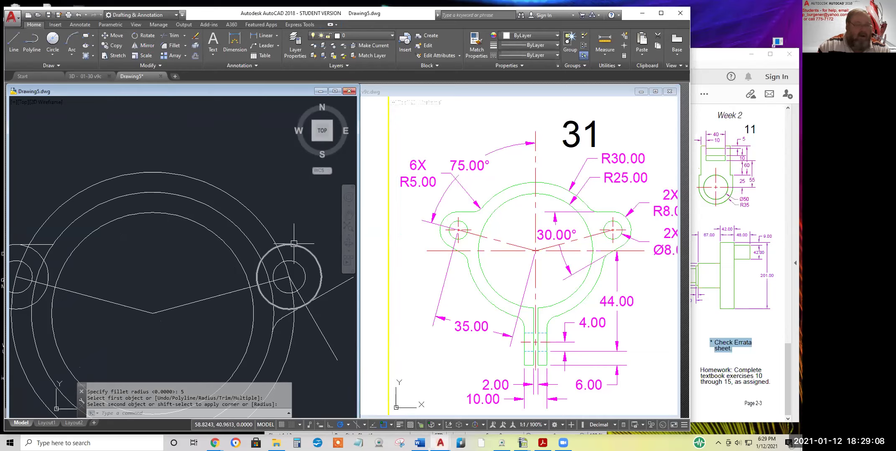
# - Draw a horizontal line from the top quadrant of the right 8 mm radius circle inward to the 30 mm radius circle
pyautogui.click(14, 42)
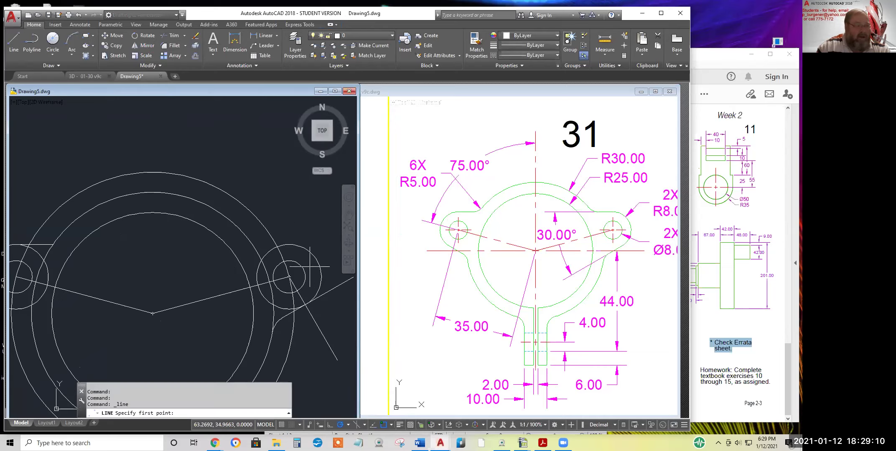
pyautogui.click(289, 245)
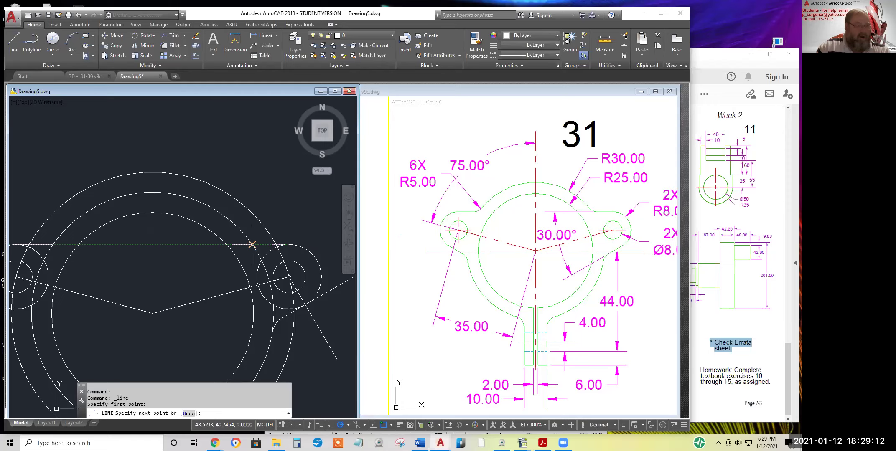
pyautogui.click(252, 244)
pyautogui.press('Return')
# - Fillet the 30 mm radius circle with the horizontal line above the right lug at radius 5
pyautogui.click(172, 45)
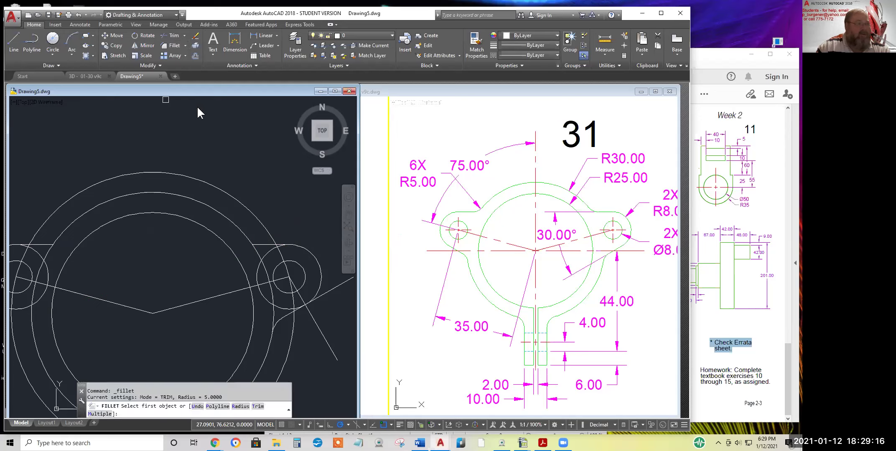
pyautogui.click(242, 229)
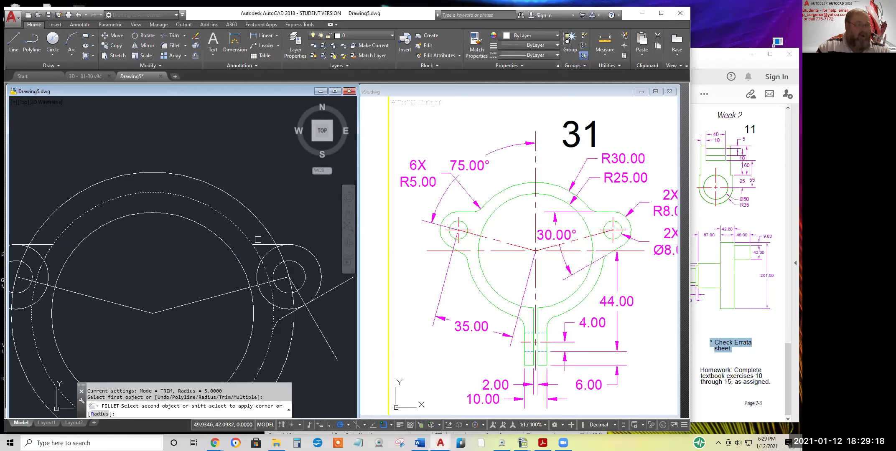
pyautogui.click(259, 243)
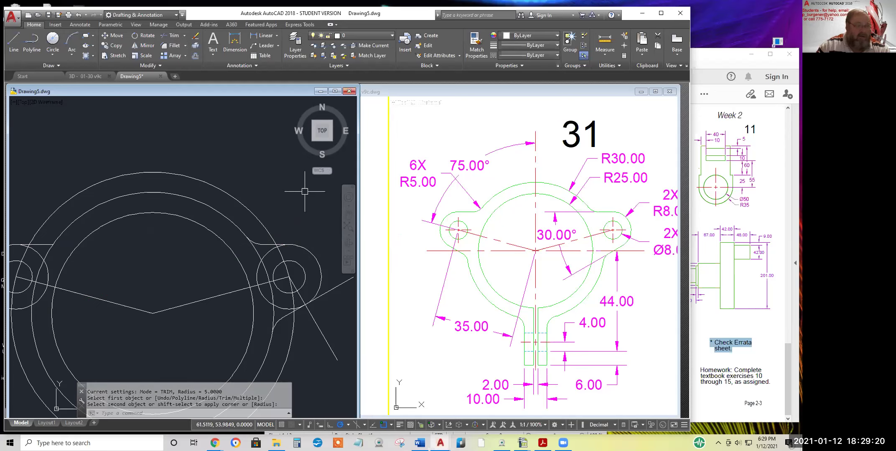
pyautogui.scroll(-2, 305, 192)
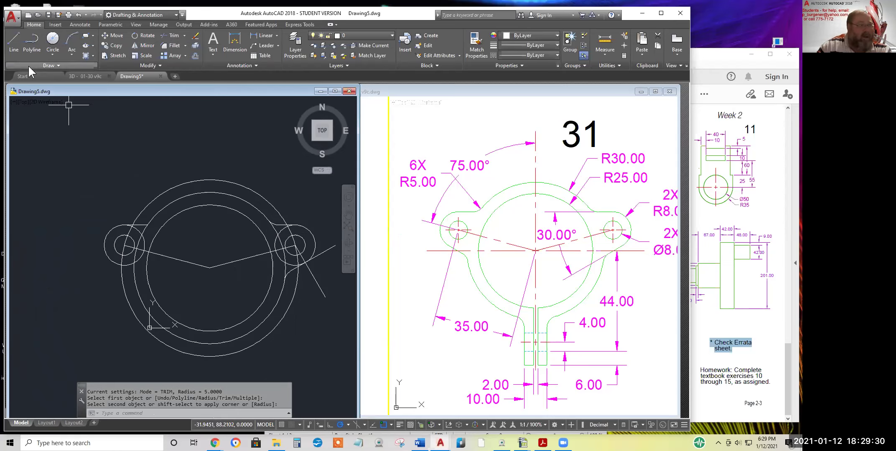
# - Draw a line about 51 mm long at 345 degrees, from outside the ring below the left lug to inside the ring
pyautogui.click(14, 42)
pyautogui.click(74, 266)
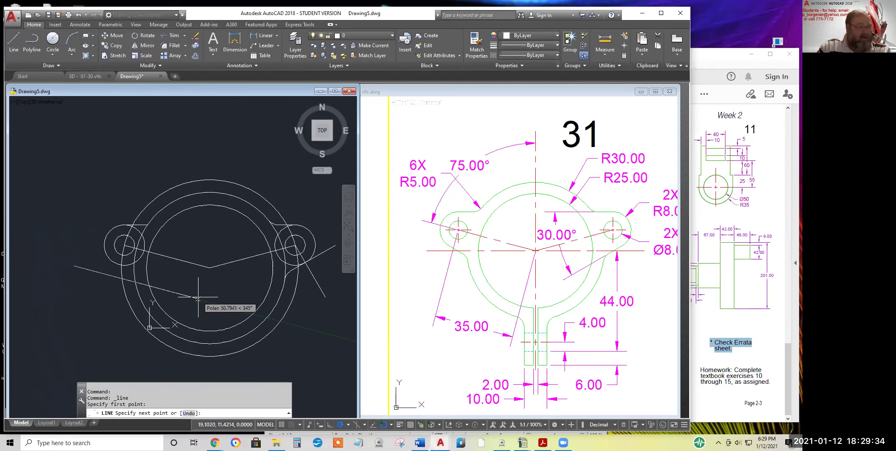
pyautogui.click(198, 298)
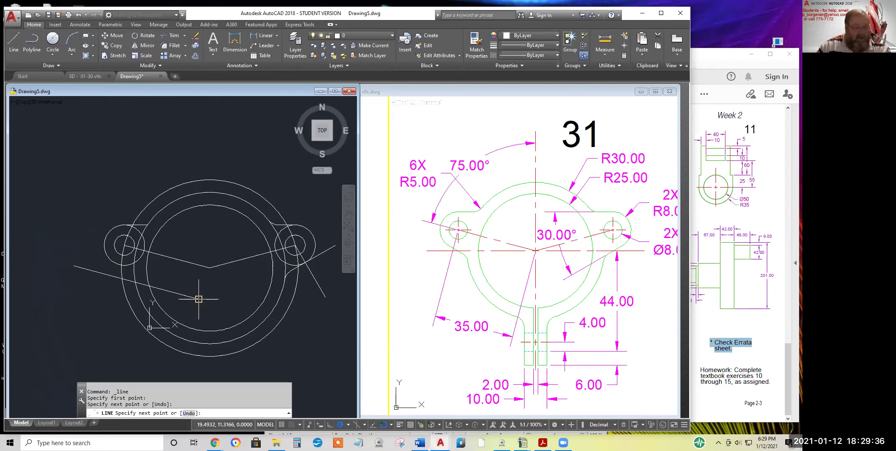
pyautogui.press('Return')
# - Draw a line from the center of the left lug hole perpendicular to the 345-degree line
pyautogui.click(13, 41)
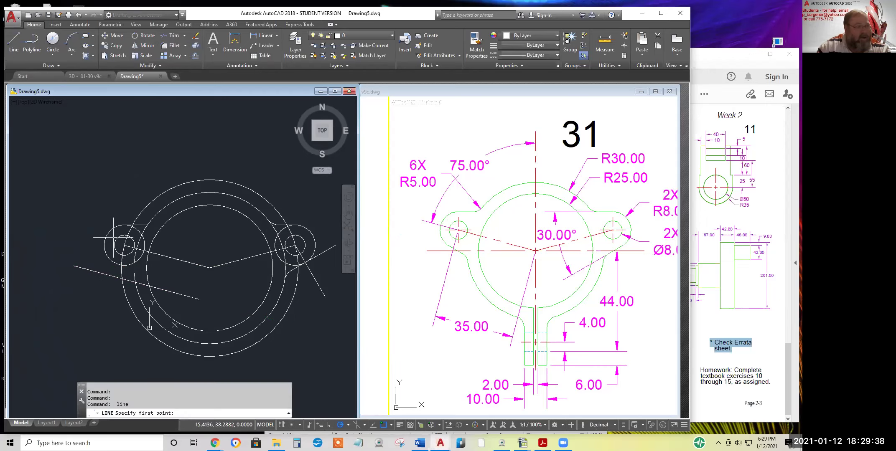
pyautogui.click(123, 251)
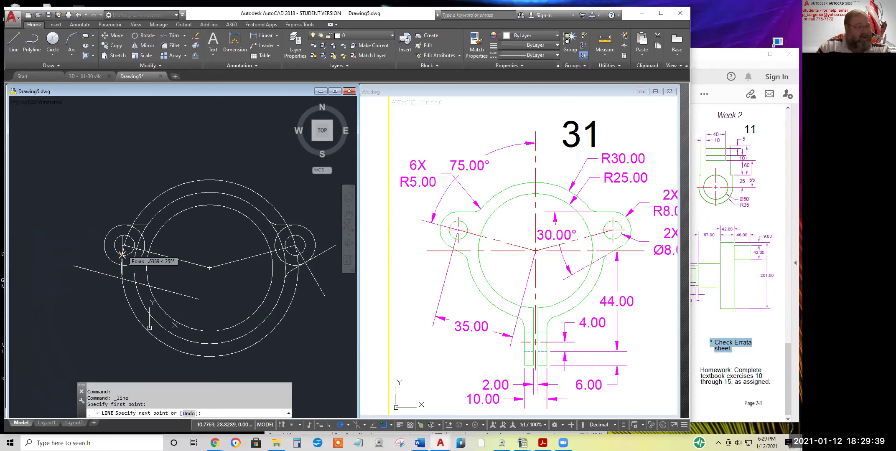
pyautogui.write('per')
pyautogui.press('Return')
pyautogui.click(117, 277)
pyautogui.press('Return')
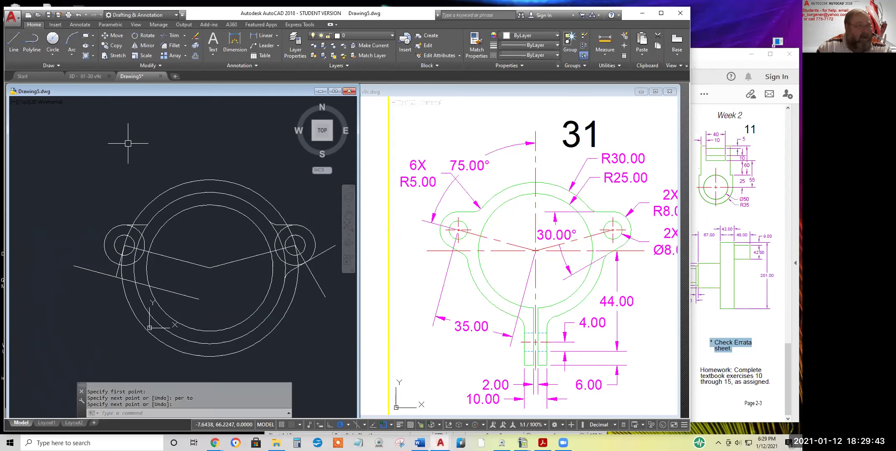
# - Move the 345-degree line from the perpendicular line's outer end to where that line crosses the left 8 mm radius circle
pyautogui.click(113, 36)
pyautogui.click(101, 274)
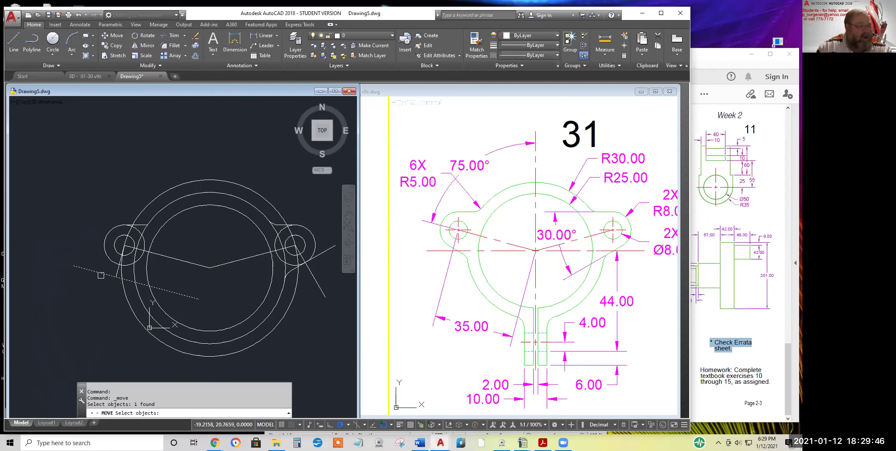
pyautogui.press('Return')
pyautogui.click(116, 277)
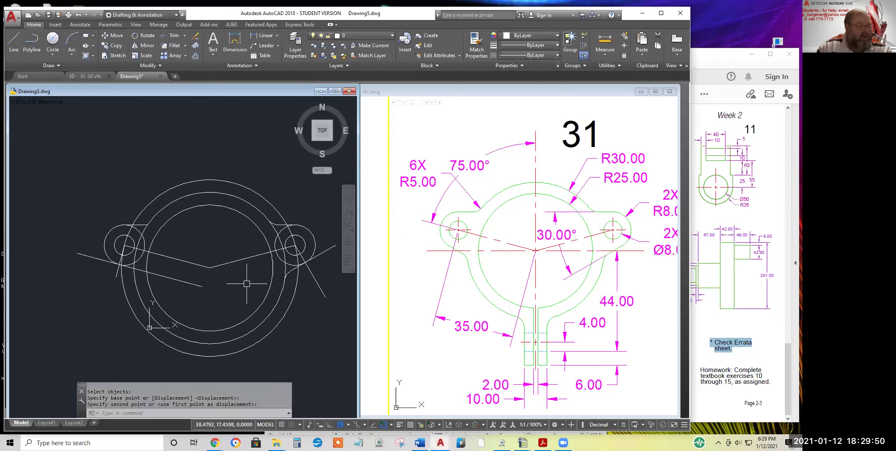
# - Fillet the 345-degree line with the 30 mm radius circle below the left lug at radius 5
pyautogui.click(174, 45)
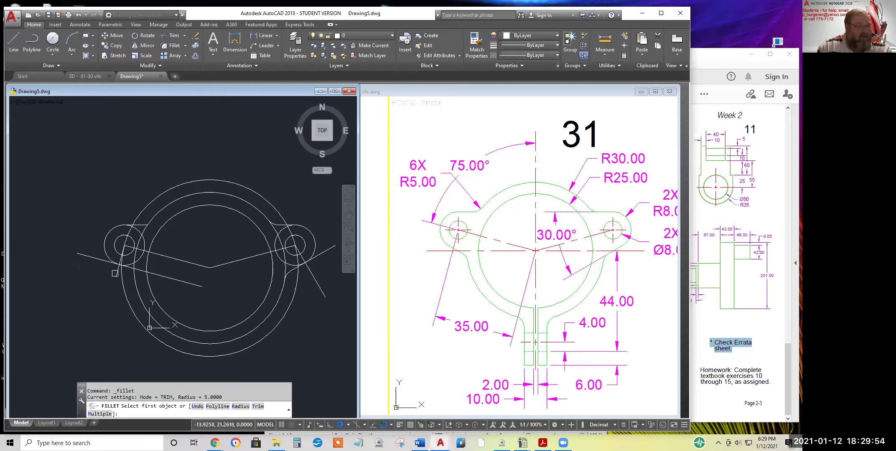
pyautogui.scroll(5, 122, 272)
pyautogui.click(150, 275)
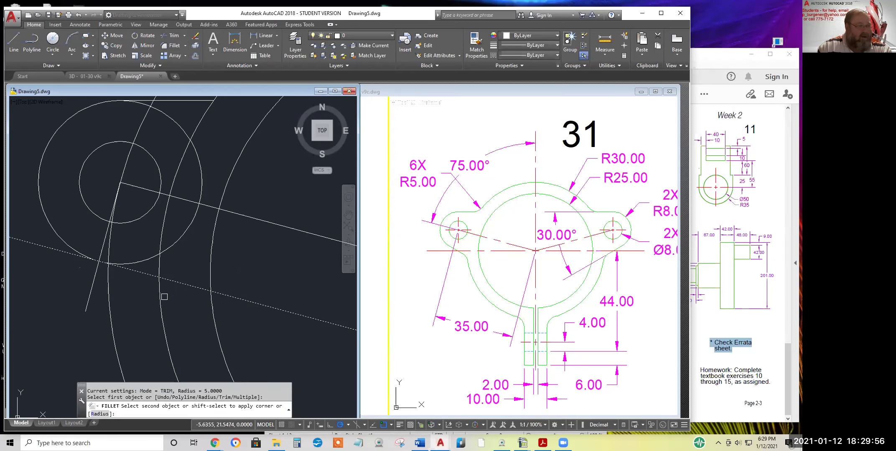
pyautogui.click(161, 296)
pyautogui.scroll(-4, 227, 238)
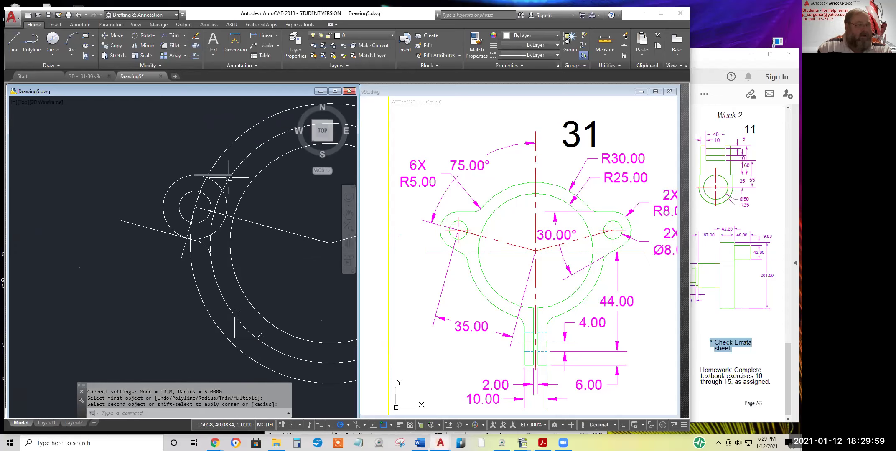
# - Fillet the horizontal line above the left lug with the 30 mm radius circle at radius 5
pyautogui.click(174, 45)
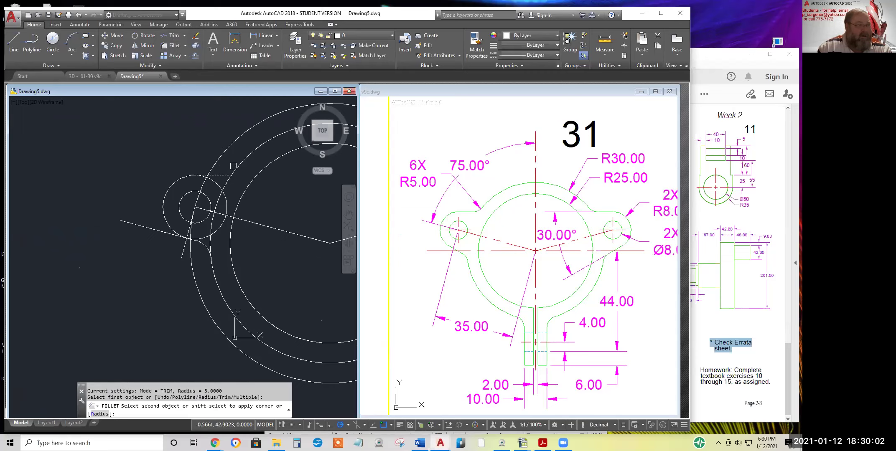
pyautogui.click(223, 174)
pyautogui.scroll(-3, 226, 184)
pyautogui.moveTo(204, 190); pyautogui.dragTo(146, 207, button='middle')
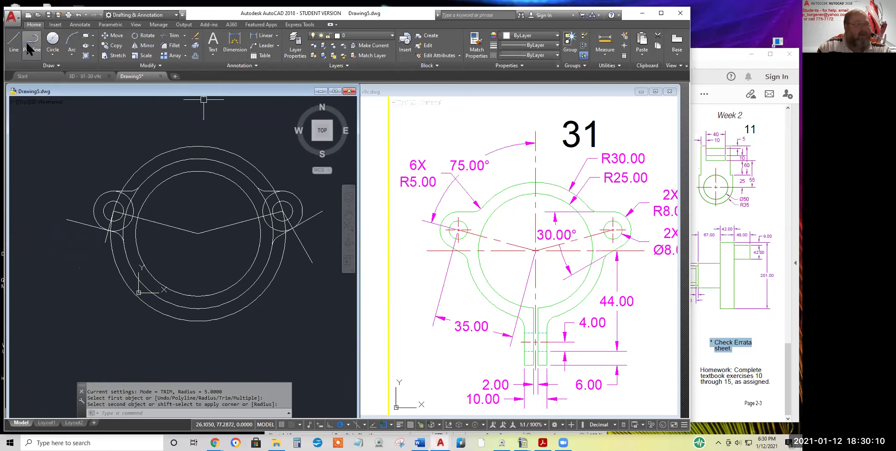
# - Draw a vertical line 50 mm straight down from the center of the ring
pyautogui.click(14, 38)
pyautogui.click(198, 233)
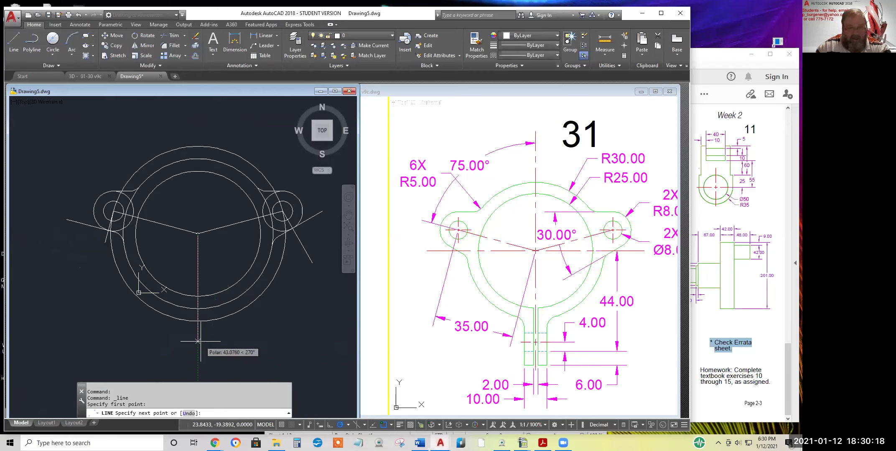
pyautogui.press('Return')
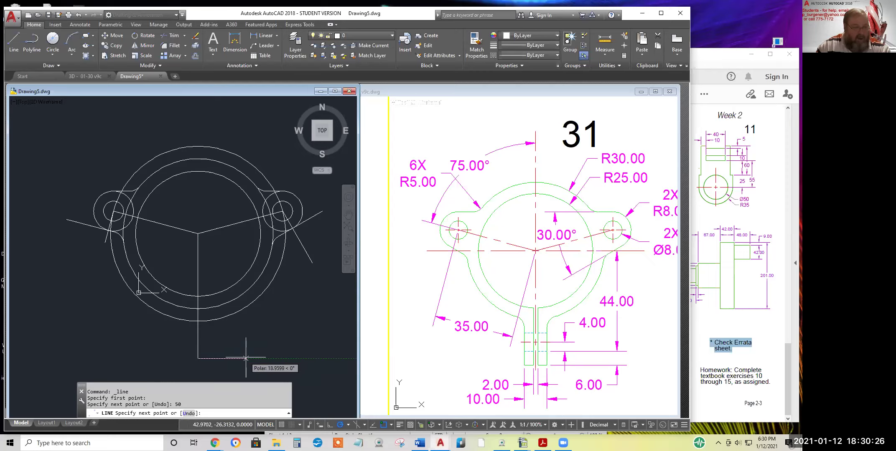
# - Draw 5 mm horizontal lines to the right and left of the vertical center line's lower end
pyautogui.press('Return')
pyautogui.press('Return')
pyautogui.press('Return')
pyautogui.click(198, 359)
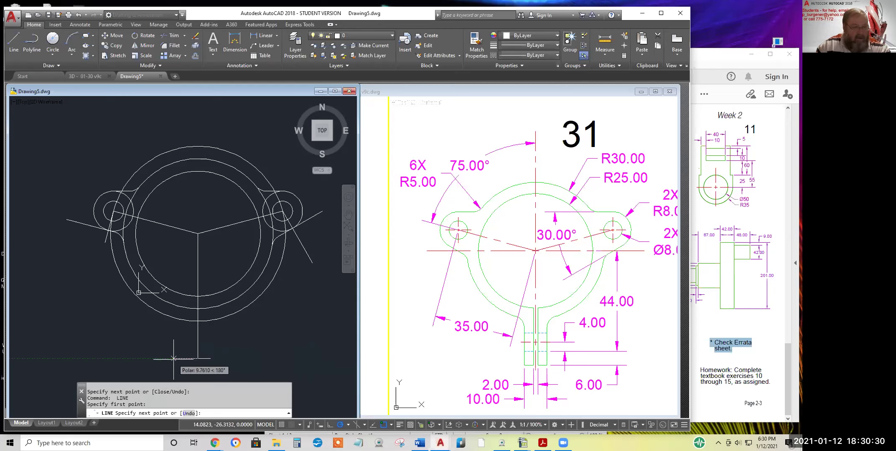
pyautogui.press('Return')
pyautogui.press('Return')
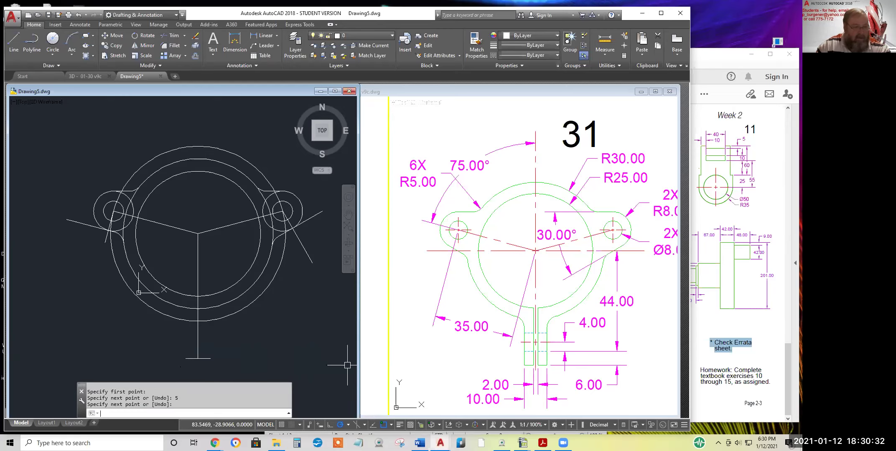
# - Draw vertical lines from both ends of the tabs' bottom edge up to the outermost circle
pyautogui.click(14, 43)
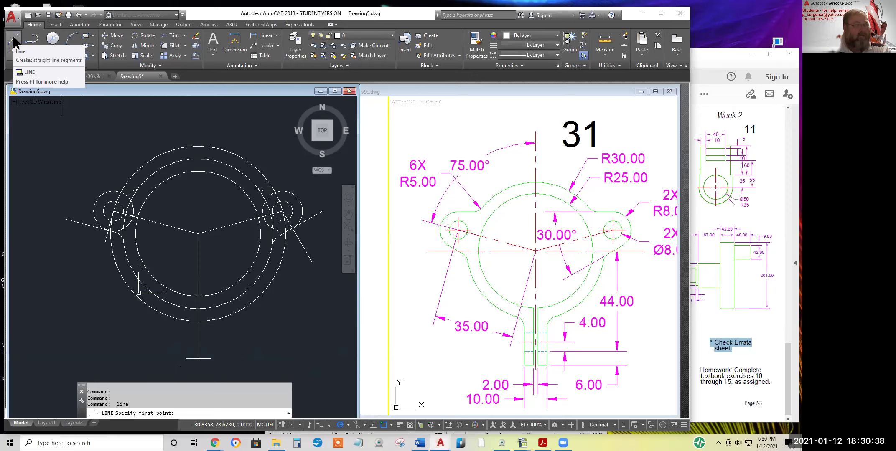
pyautogui.click(211, 359)
pyautogui.click(211, 320)
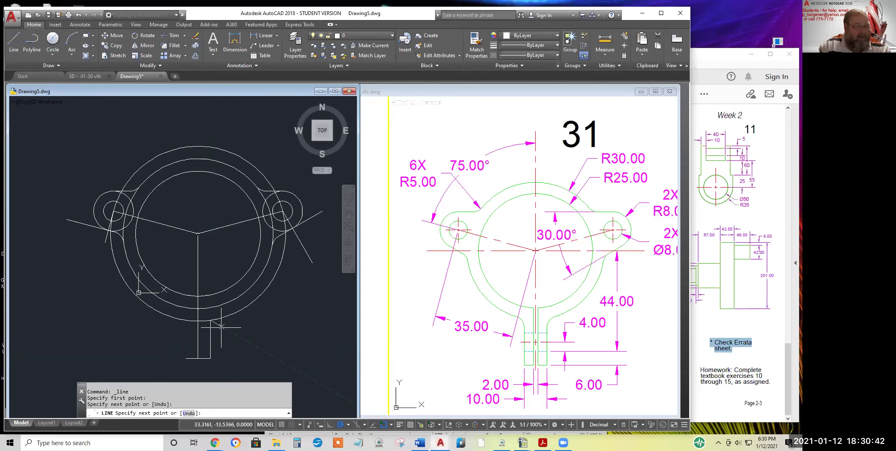
pyautogui.press('Return')
pyautogui.press('Return')
pyautogui.click(186, 359)
pyautogui.click(186, 321)
pyautogui.press('Return')
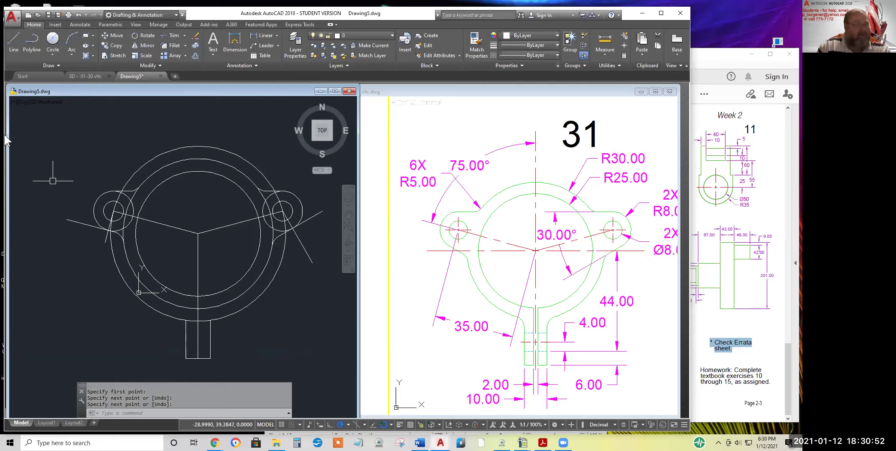
# - Mark the gap at the tabs' bottom edge with a line 1 mm right of the center line, continued equally far past it to the left
pyautogui.click(14, 40)
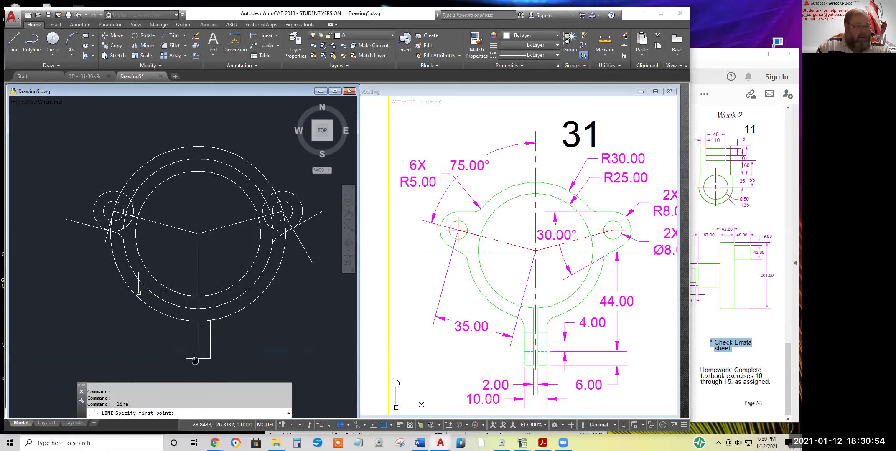
pyautogui.scroll(6, 193, 368)
pyautogui.click(208, 279)
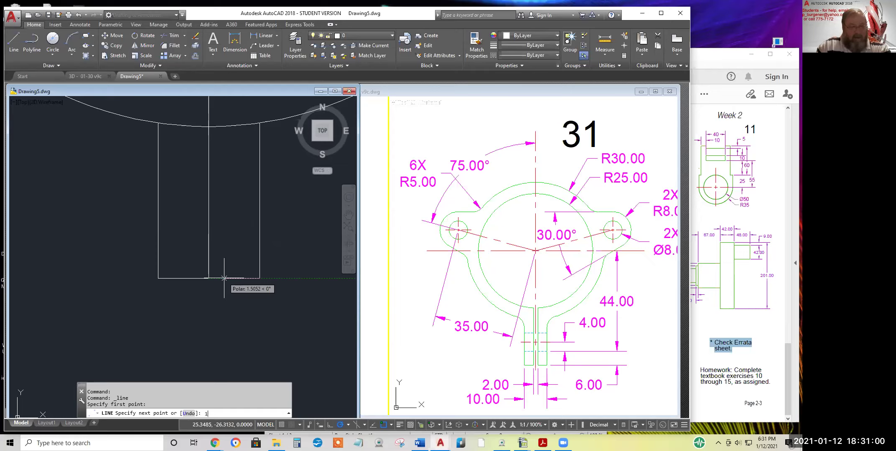
pyautogui.press('Return')
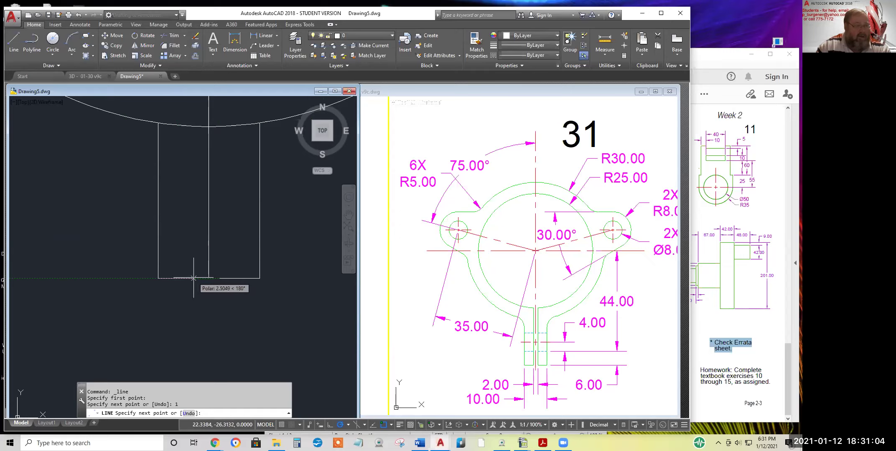
pyautogui.press('Return')
pyautogui.press('Return')
# - Draw the two vertical gap lines from the marked bottom points up to the outermost circle, on both sides of the center line
pyautogui.click(13, 40)
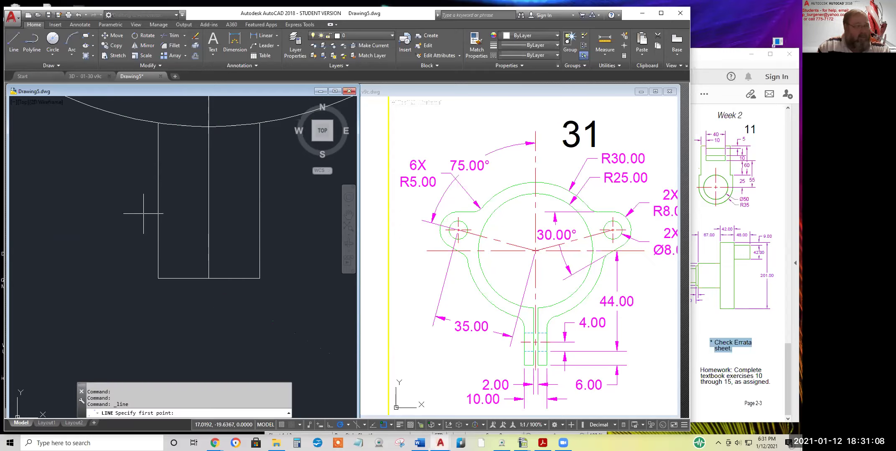
pyautogui.click(198, 278)
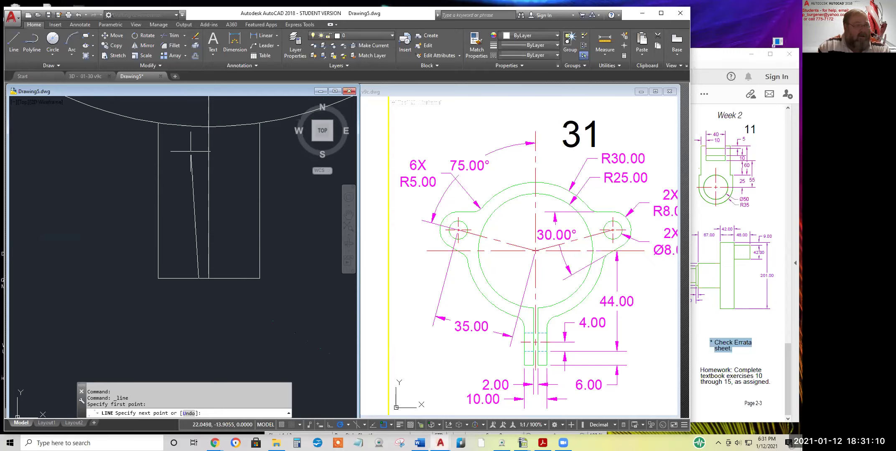
pyautogui.click(199, 126)
pyautogui.press('Return')
pyautogui.press('Return')
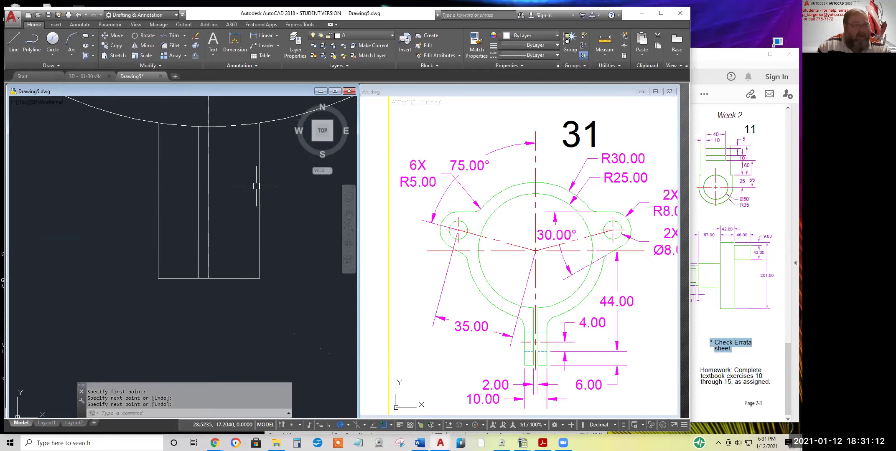
pyautogui.click(219, 279)
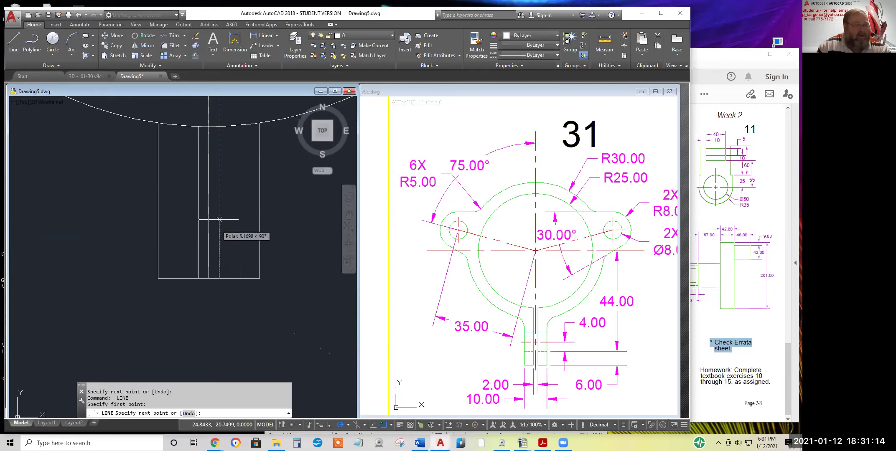
pyautogui.click(219, 126)
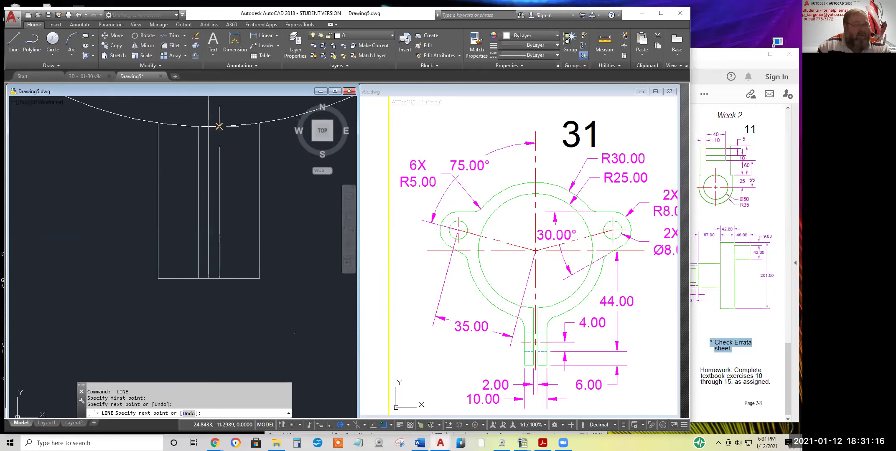
pyautogui.press('Return')
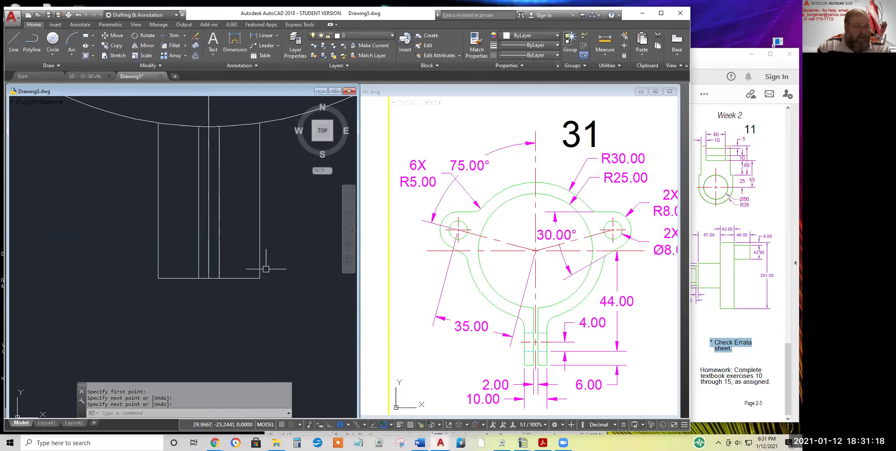
pyautogui.click(299, 24)
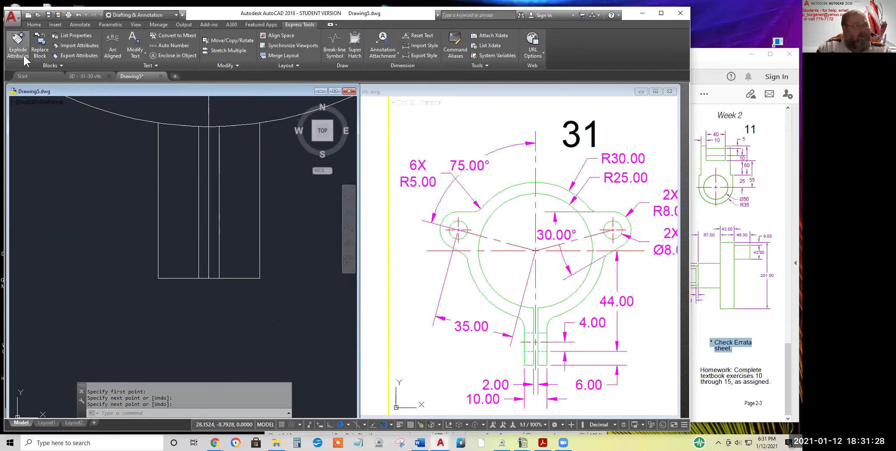
pyautogui.click(236, 64)
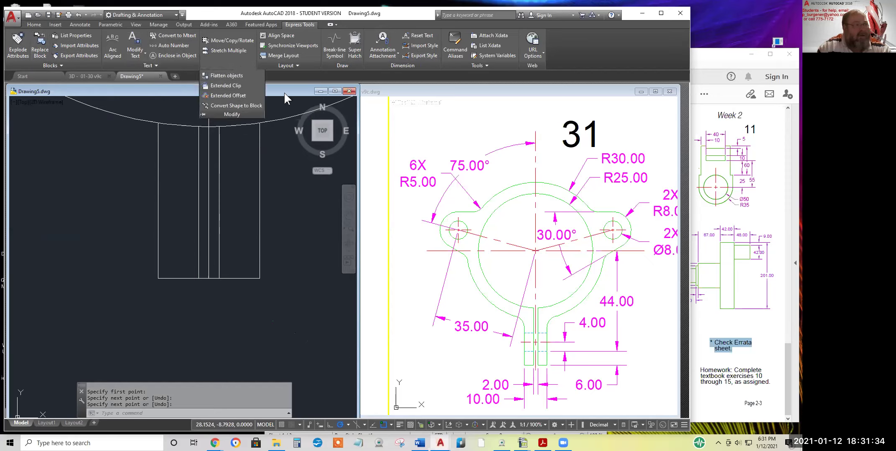
pyautogui.press('Return')
pyautogui.click(267, 115)
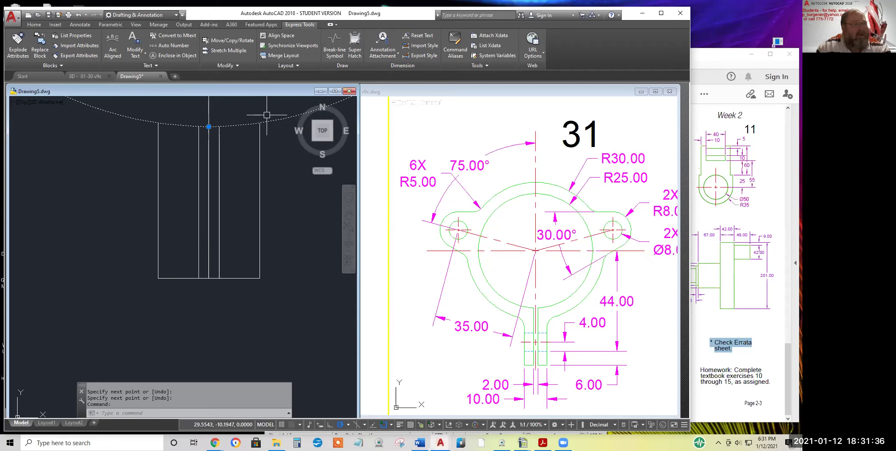
pyautogui.press('Escape')
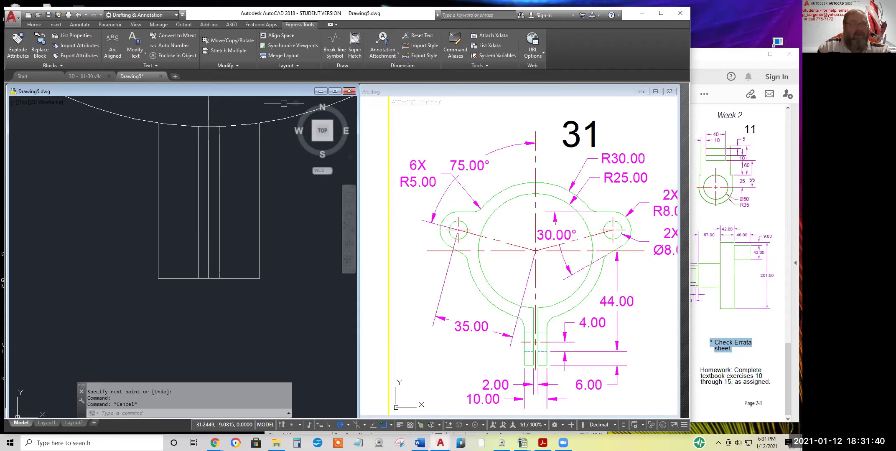
pyautogui.click(482, 63)
pyautogui.press('Escape')
pyautogui.press('Escape')
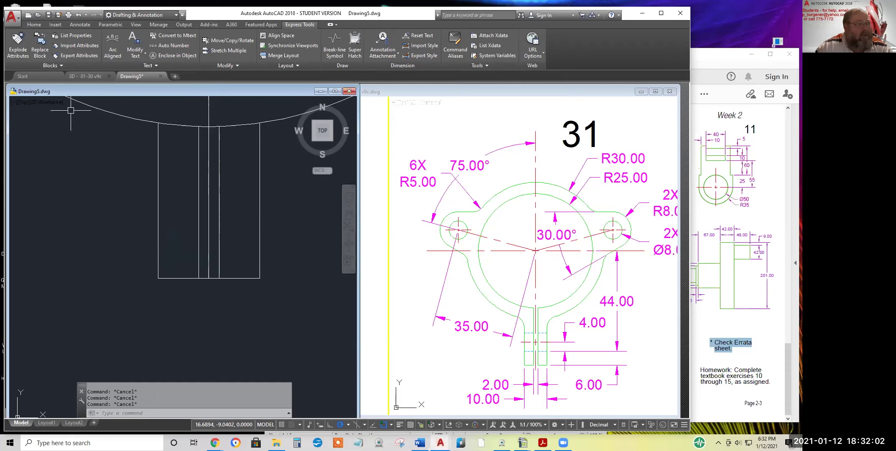
# - Fillet the outermost circle with the outer vertical lines of both clamping tabs at radius 5
pyautogui.scroll(-2, 253, 222)
pyautogui.scroll(-4, 253, 222)
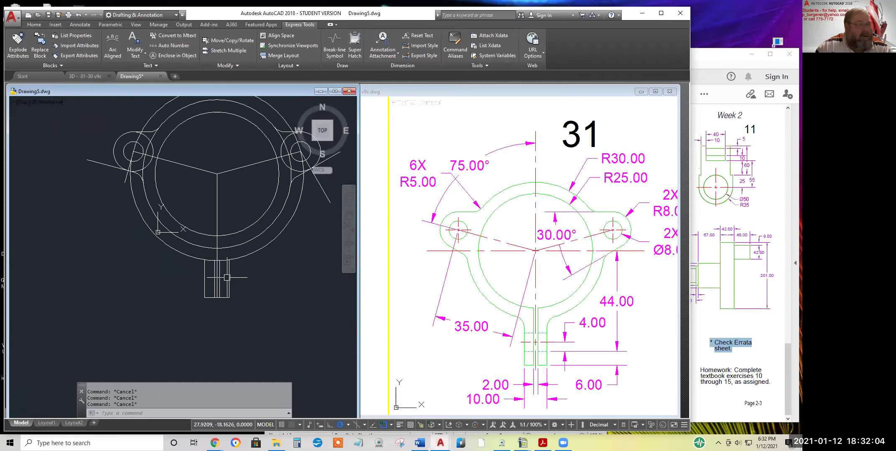
pyautogui.moveTo(249, 284); pyautogui.dragTo(236, 300, button='middle')
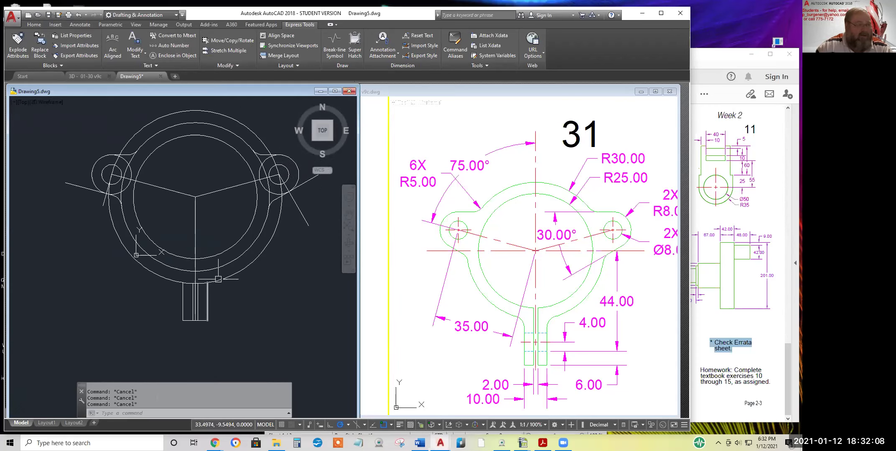
pyautogui.click(36, 24)
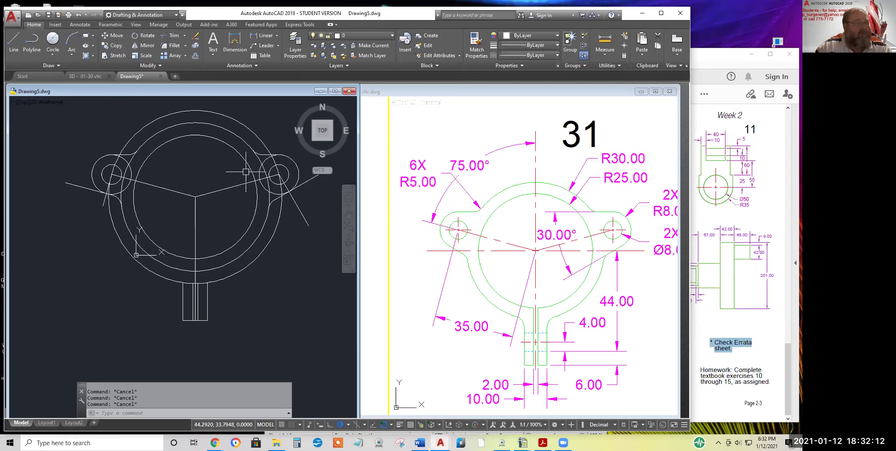
pyautogui.scroll(2, 220, 304)
pyautogui.click(176, 46)
pyautogui.click(209, 269)
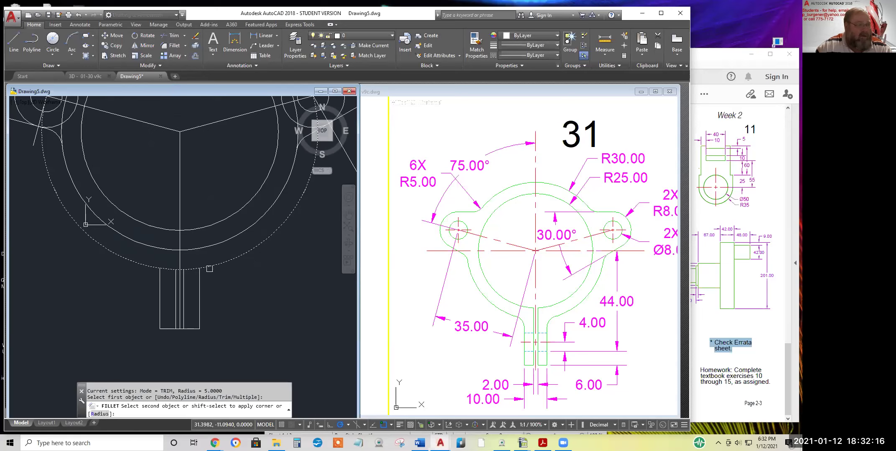
pyautogui.click(203, 279)
pyautogui.press('Return')
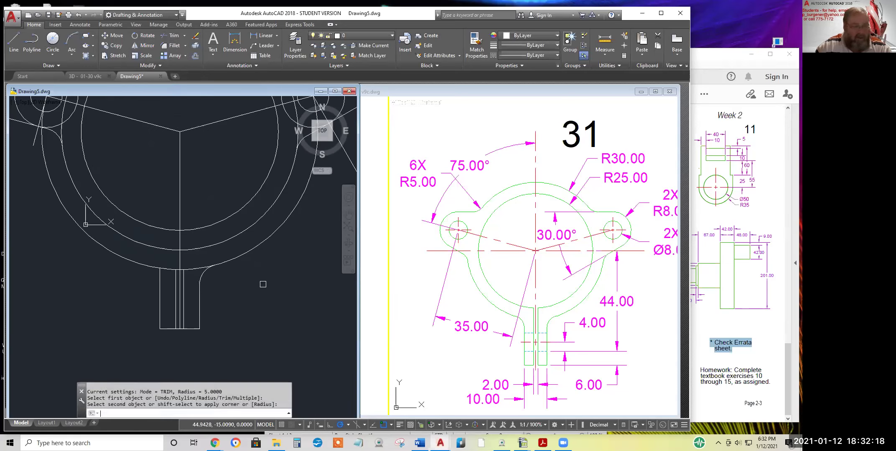
pyautogui.click(143, 264)
pyautogui.click(160, 288)
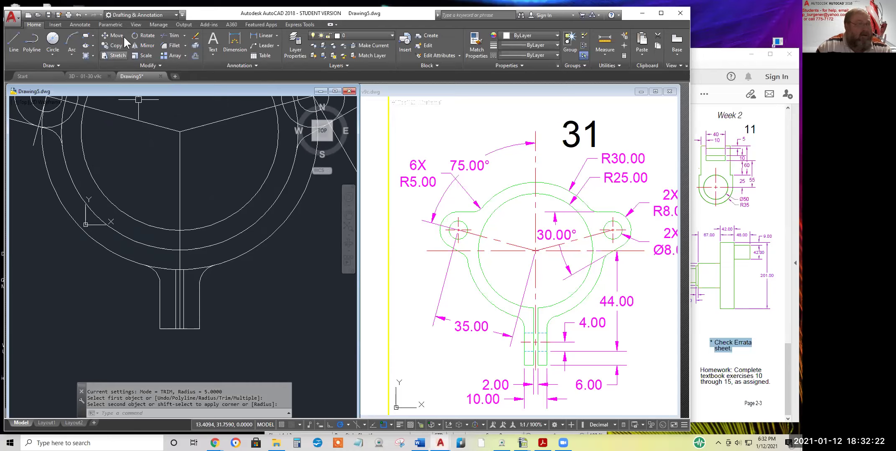
# - Try to trim the outermost circle between the clamping tab lines, using all objects as cutting edges
pyautogui.click(173, 35)
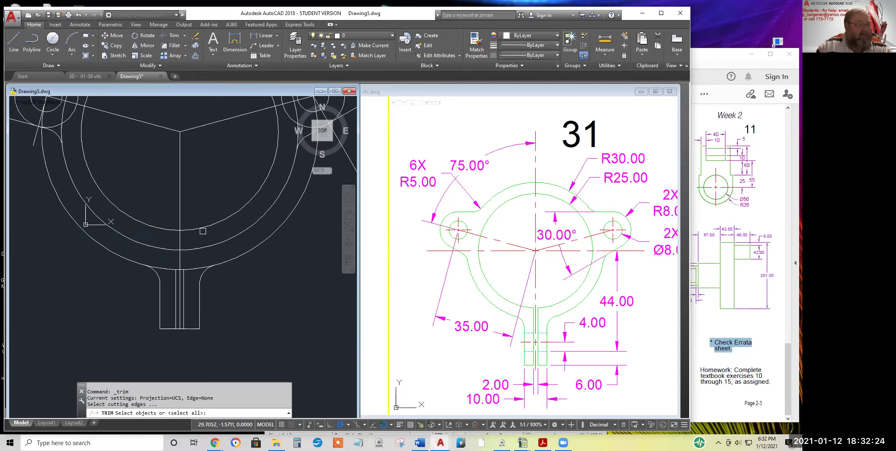
pyautogui.press('Return')
pyautogui.click(188, 274)
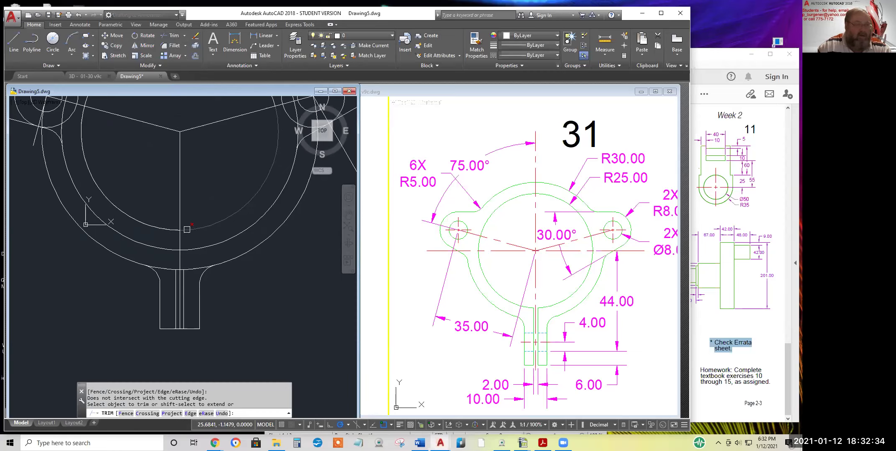
pyautogui.scroll(-2, 229, 257)
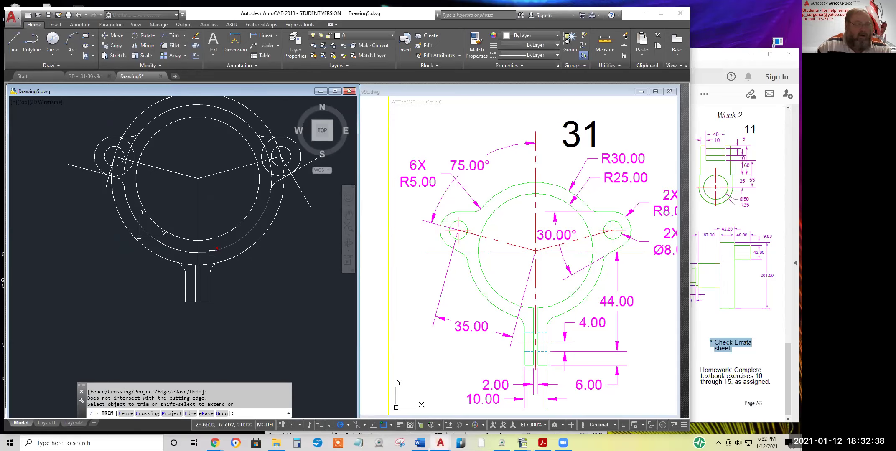
pyautogui.scroll(2, 211, 256)
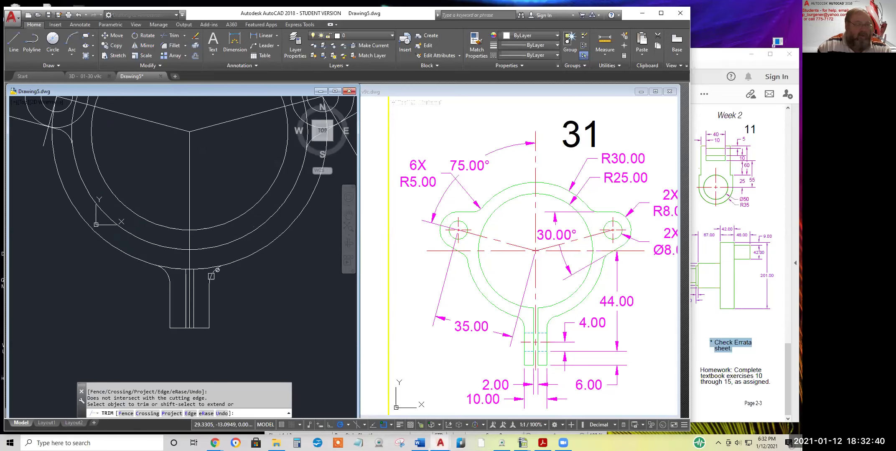
pyautogui.press('Return')
# - Draw vertical lines from the lower ends of both tab fillets up to the 30 mm radius circle
pyautogui.click(14, 42)
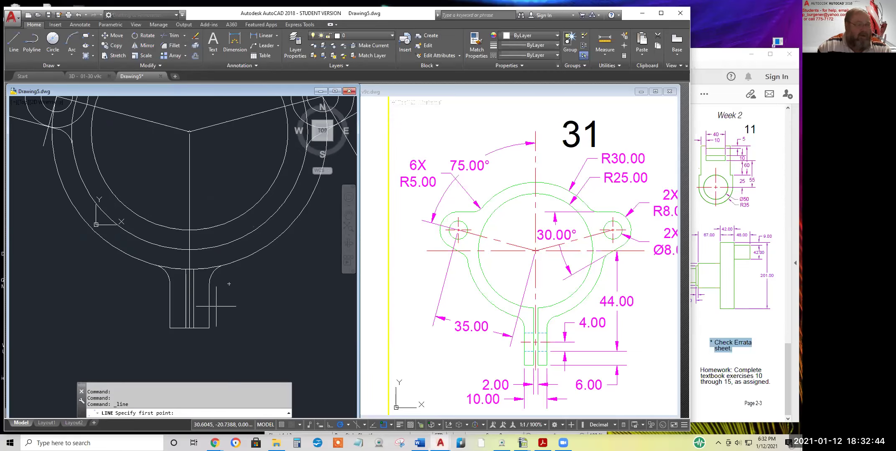
pyautogui.click(210, 284)
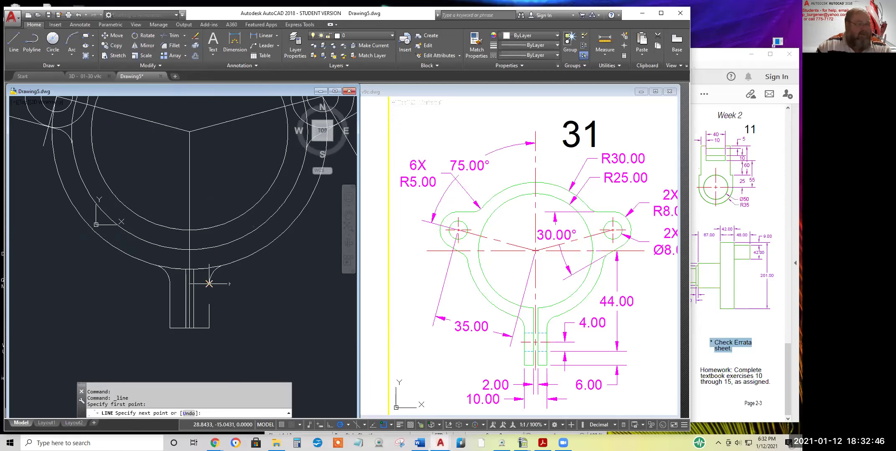
pyautogui.click(209, 248)
pyautogui.press('Return')
pyautogui.press('Return')
pyautogui.click(170, 284)
pyautogui.click(169, 248)
pyautogui.press('Return')
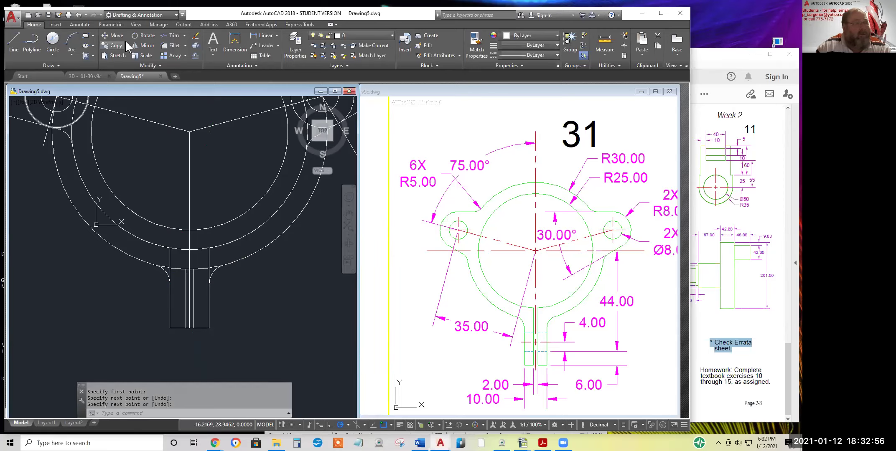
# - Erase the two fillet arcs between the outermost circle and the outer vertical lines of the clamping tabs
pyautogui.click(195, 37)
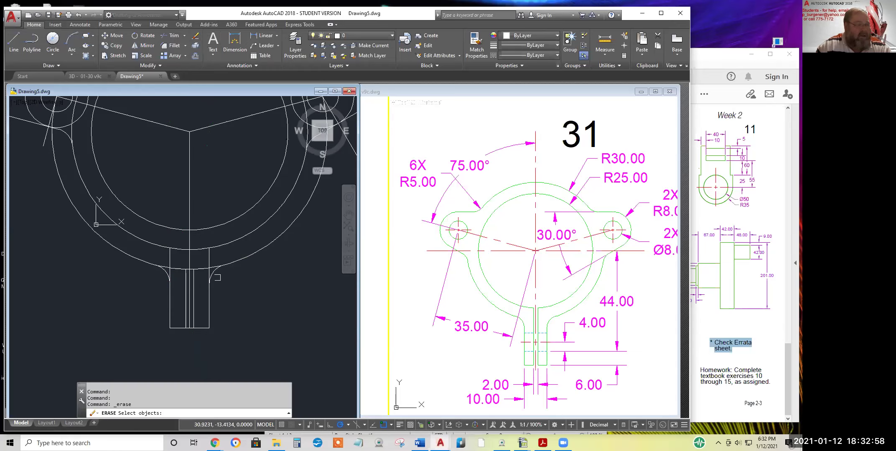
pyautogui.click(192, 274)
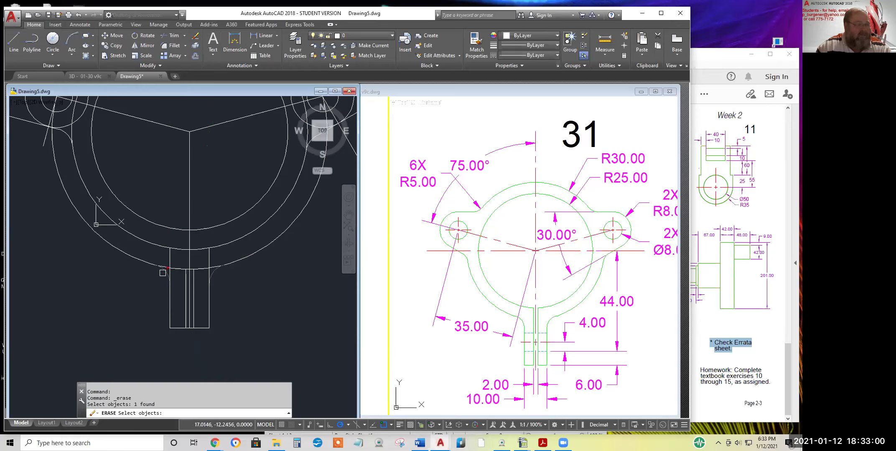
pyautogui.click(225, 260)
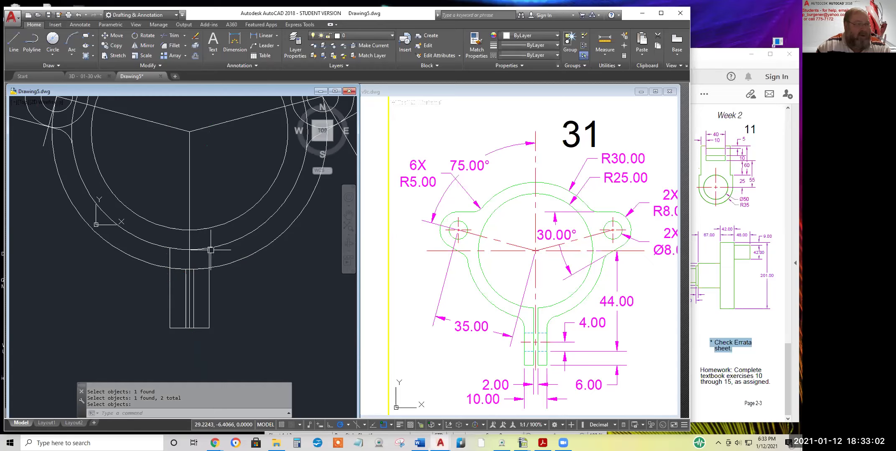
pyautogui.press('Return')
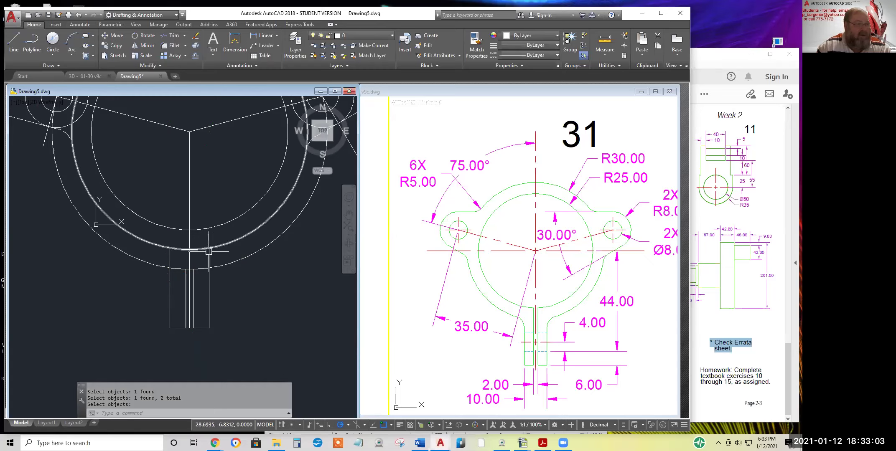
# - Fillet the 30 mm radius circle with the outer vertical lines of both clamping tabs at radius 5
pyautogui.click(174, 47)
pyautogui.click(227, 250)
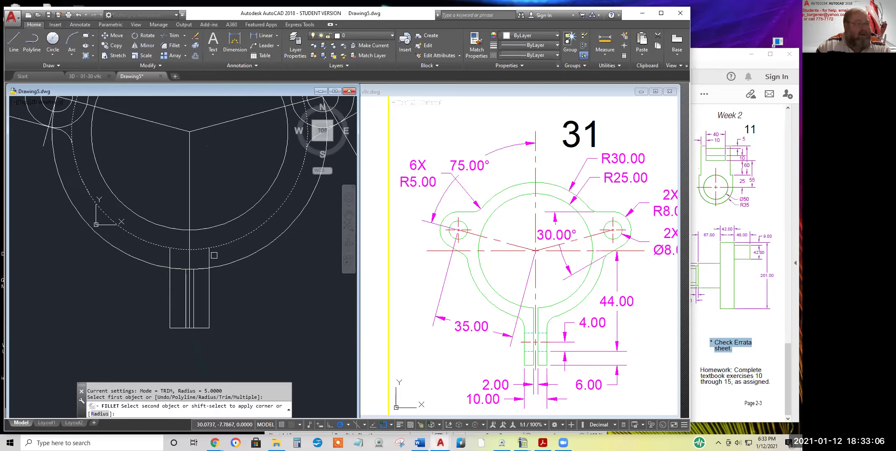
pyautogui.click(211, 259)
pyautogui.press('Return')
pyautogui.click(166, 246)
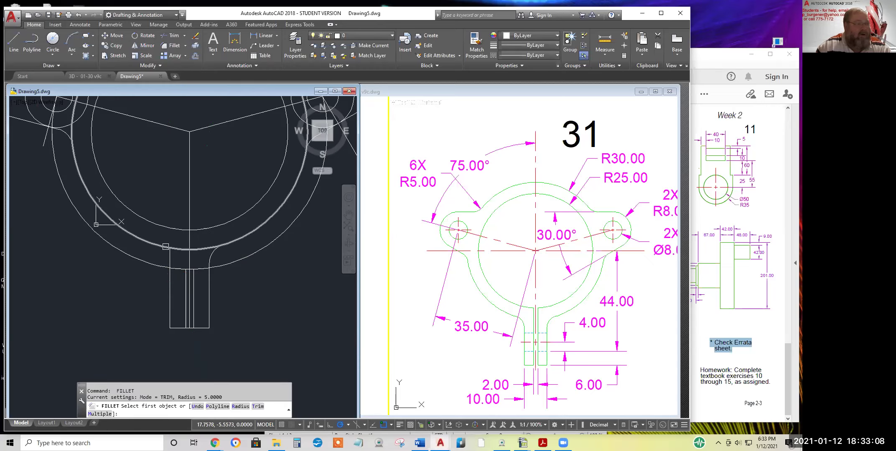
pyautogui.click(166, 254)
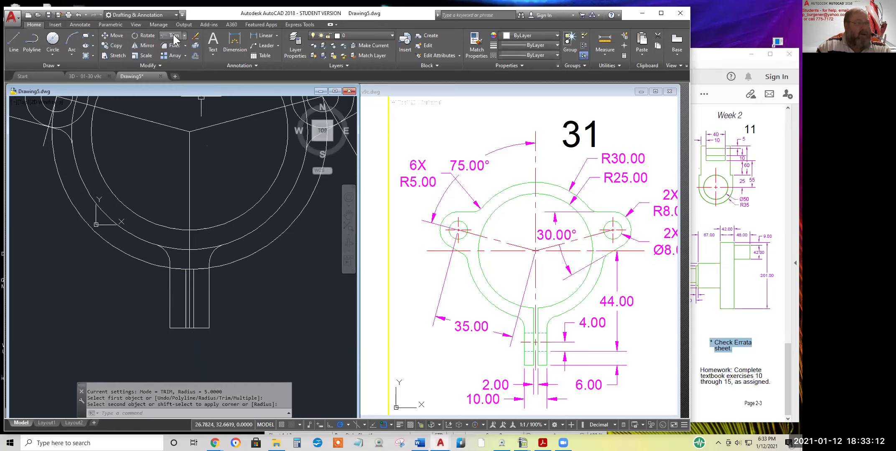
# - Trim the 30 mm radius circle and the outermost circle between the outer vertical lines of the clamping tabs, using all objects as cutting edges
pyautogui.click(172, 35)
pyautogui.press('Return')
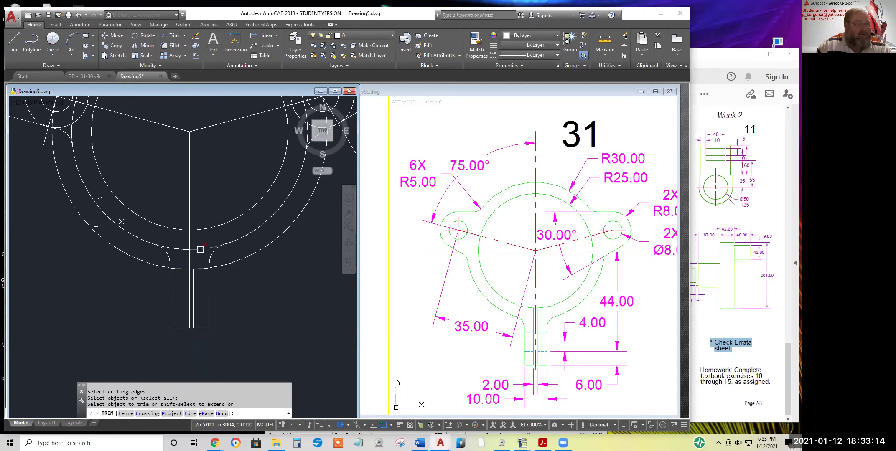
pyautogui.click(200, 249)
pyautogui.click(185, 267)
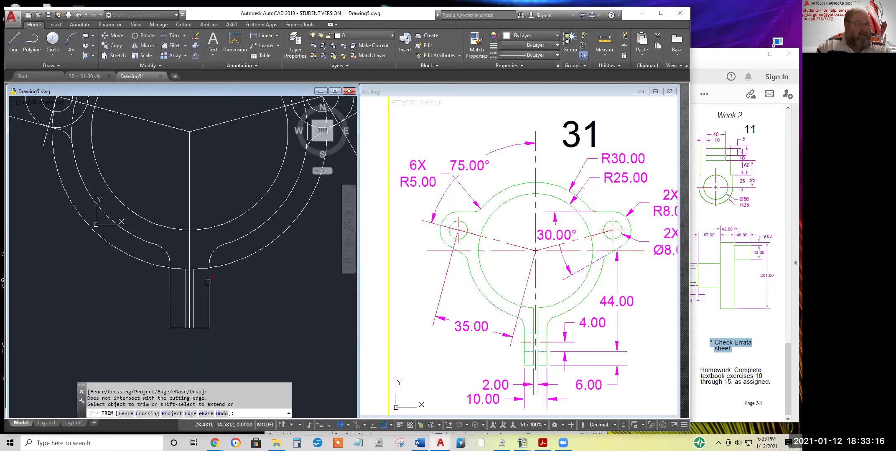
pyautogui.click(183, 270)
pyautogui.click(191, 270)
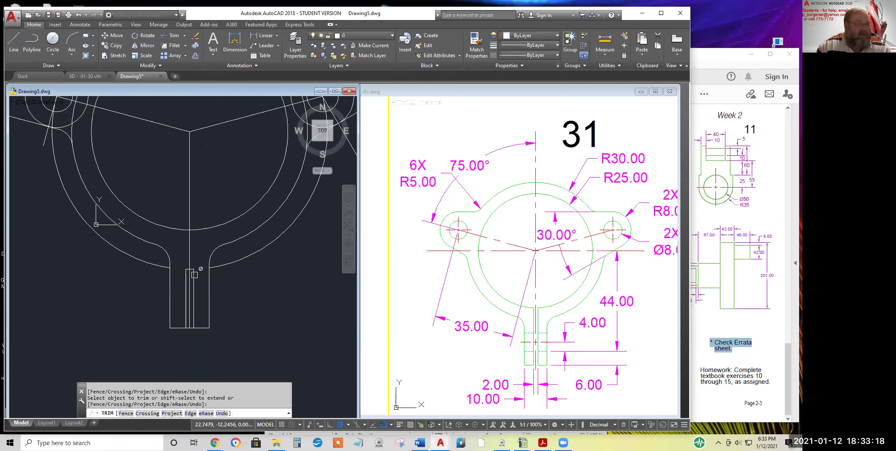
pyautogui.scroll(-3, 196, 250)
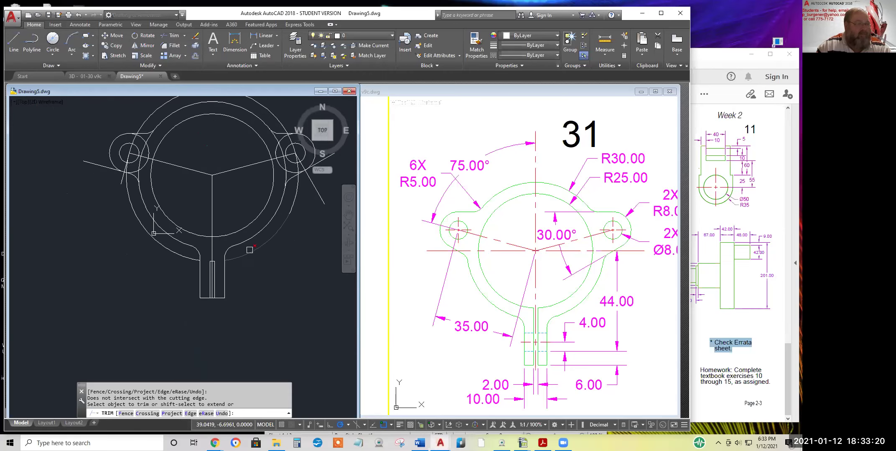
# - Trim the lug circle and the 30 mm radius circle where they run inside the right lug, between its two fillets
pyautogui.scroll(5, 172, 181)
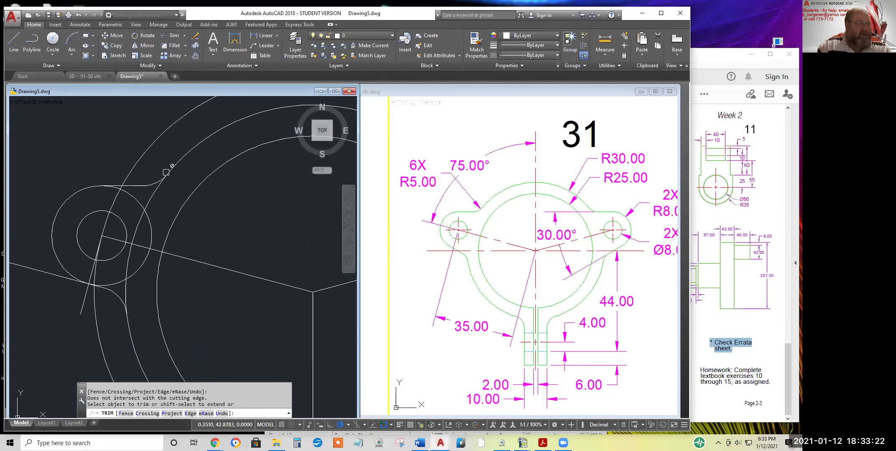
pyautogui.scroll(-3, 167, 188)
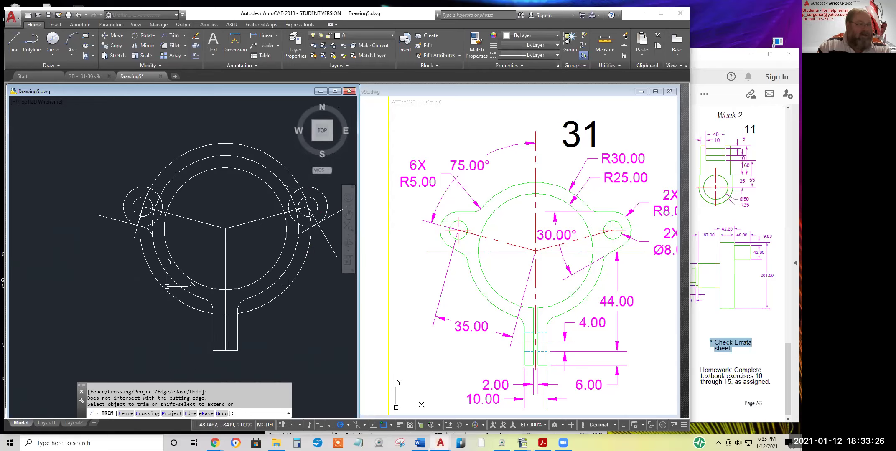
pyautogui.scroll(4, 305, 226)
pyautogui.click(300, 228)
pyautogui.scroll(2, 330, 215)
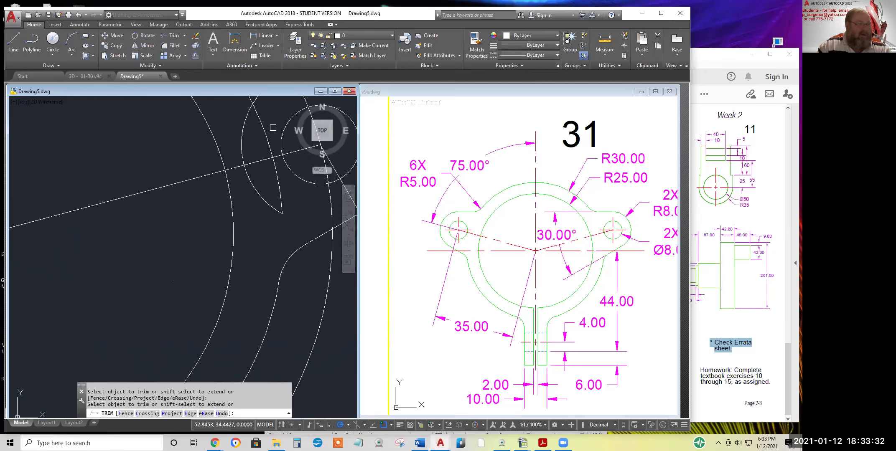
pyautogui.moveTo(273, 127); pyautogui.dragTo(253, 225, button='middle')
pyautogui.click(223, 179)
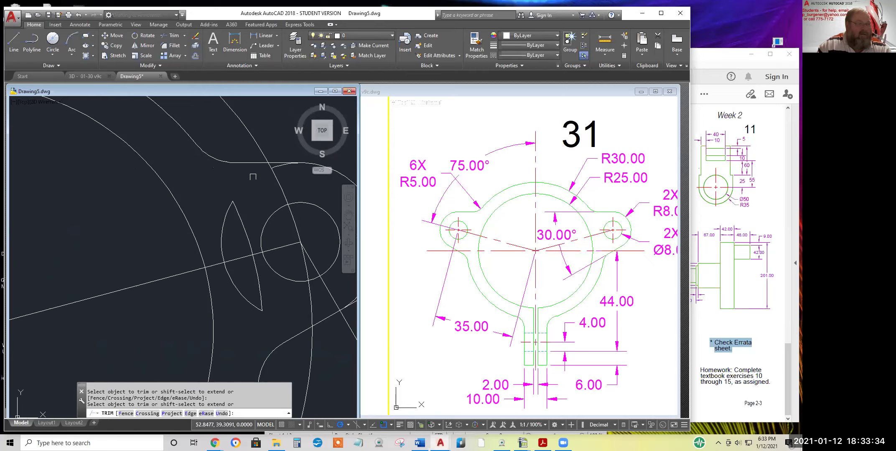
pyautogui.scroll(-4, 250, 222)
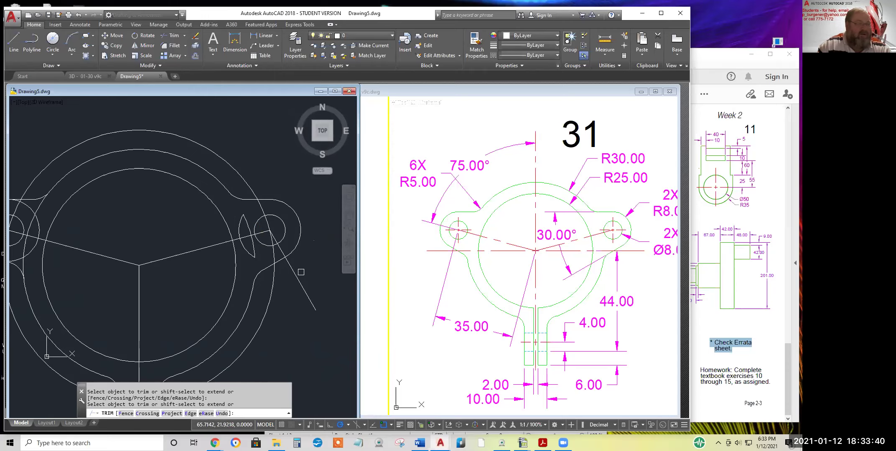
# - Trim the lug circle and the 30 mm radius circle where they run inside the left lug, between its two fillets
pyautogui.moveTo(127, 247); pyautogui.dragTo(294, 245, button='middle')
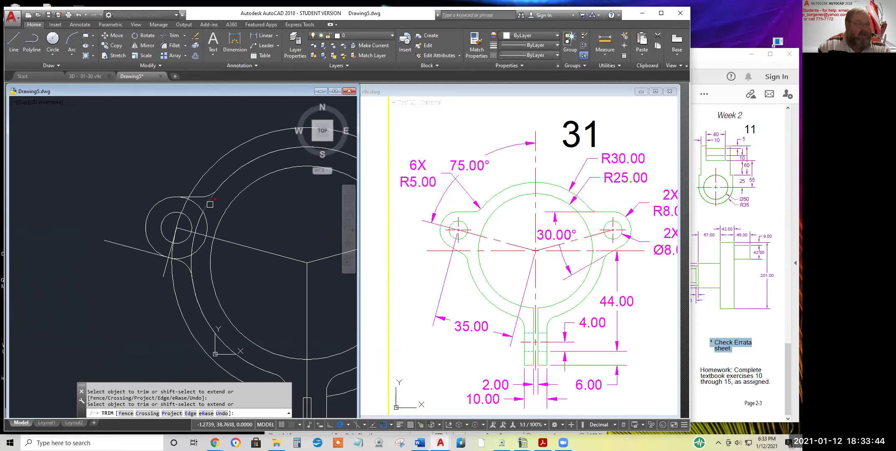
pyautogui.scroll(6, 191, 200)
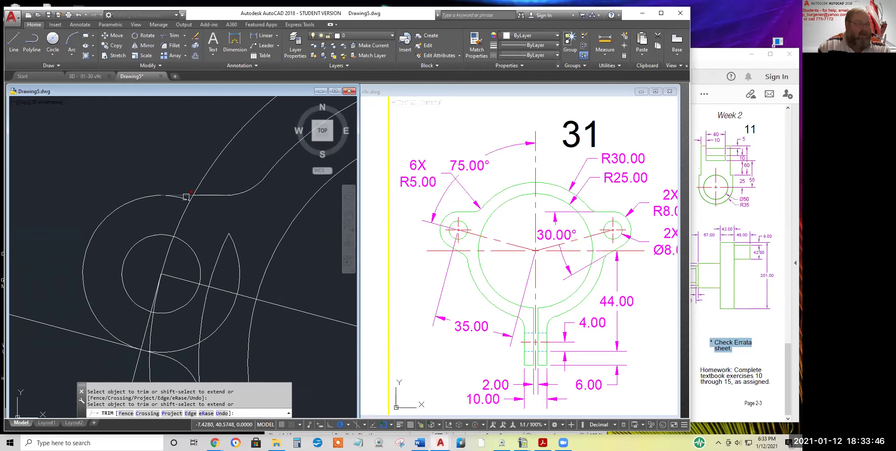
pyautogui.scroll(-4, 278, 308)
pyautogui.moveTo(280, 305); pyautogui.dragTo(252, 206, button='middle')
pyautogui.scroll(4, 196, 262)
pyautogui.scroll(2, 197, 260)
pyautogui.click(201, 258)
pyautogui.scroll(6, 184, 254)
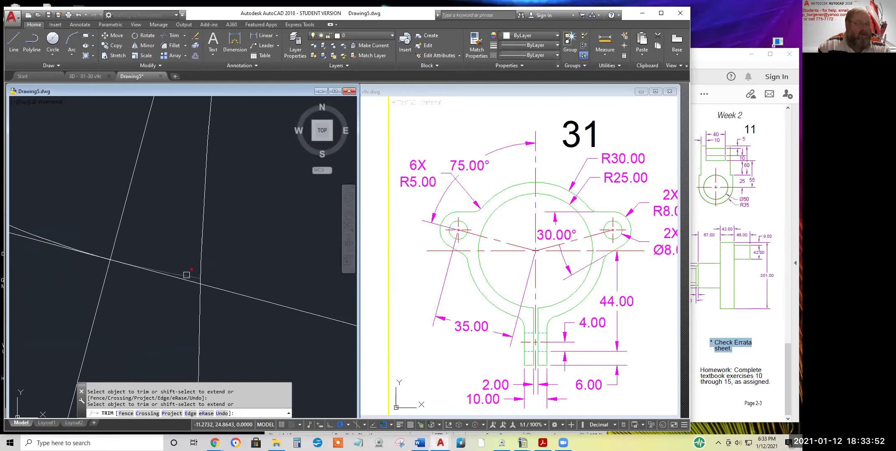
pyautogui.scroll(-4, 248, 272)
pyautogui.scroll(-3, 249, 272)
pyautogui.click(310, 291)
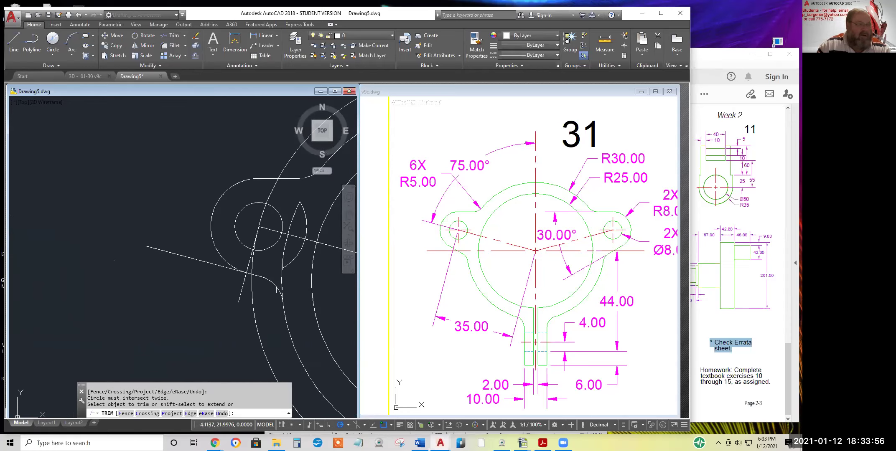
# - Trim off the end of the left lug's lower tangent line that extends beyond the lug circle
pyautogui.click(220, 265)
pyautogui.click(313, 304)
pyautogui.click(280, 281)
pyautogui.click(314, 304)
pyautogui.scroll(-2, 317, 306)
pyautogui.scroll(2, 316, 305)
pyautogui.moveTo(316, 305); pyautogui.dragTo(156, 287, button='middle')
pyautogui.scroll(-2, 208, 302)
pyautogui.scroll(-2, 229, 306)
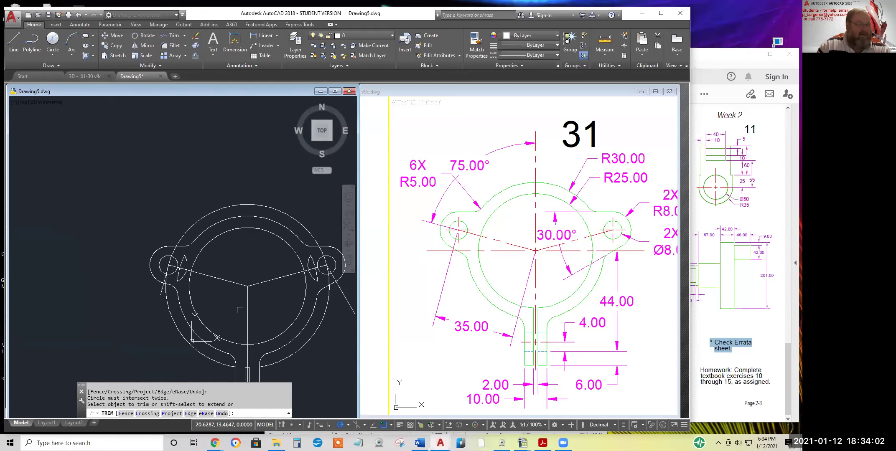
# - Try to trim the vertical center line inside the gap between the two clamping tabs
pyautogui.moveTo(240, 310); pyautogui.dragTo(220, 236, button='middle')
pyautogui.scroll(2, 220, 235)
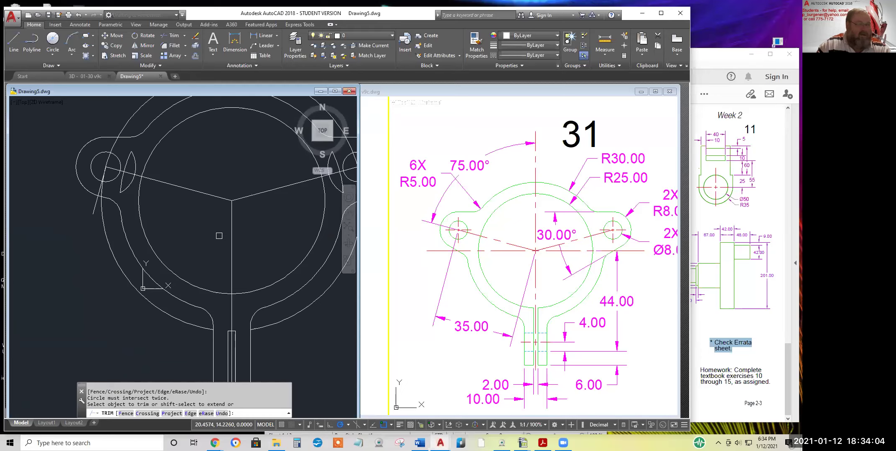
pyautogui.click(232, 336)
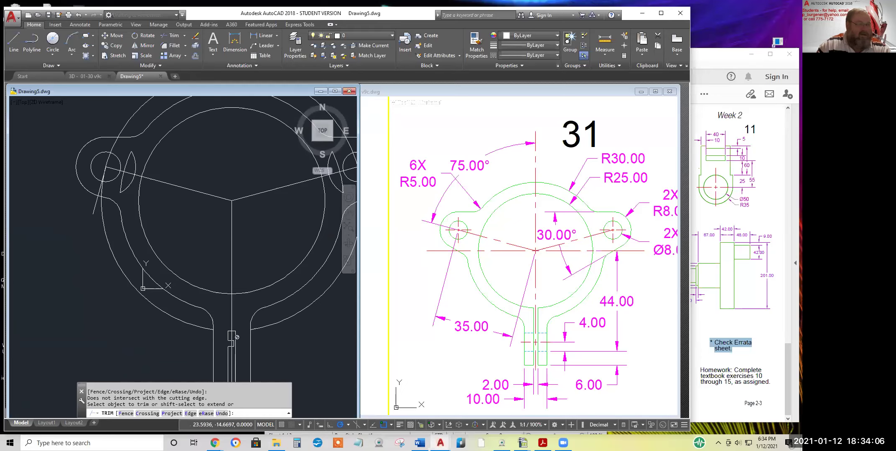
pyautogui.press('Return')
pyautogui.click(195, 36)
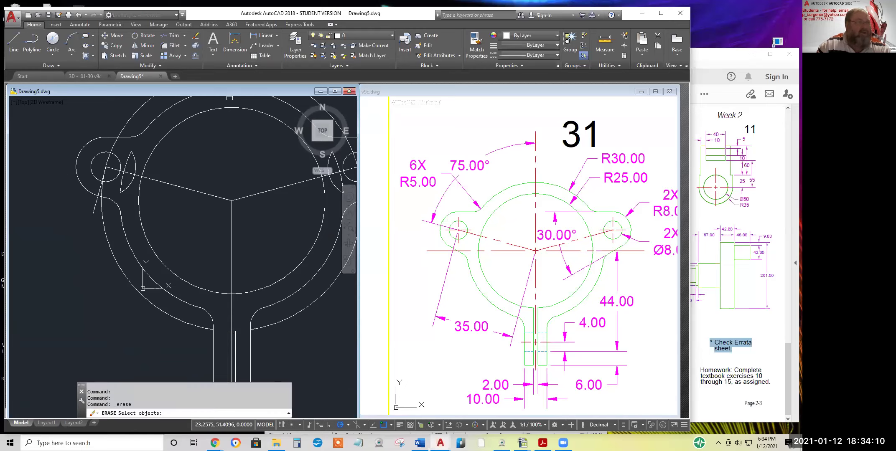
pyautogui.click(54, 123)
pyautogui.click(154, 216)
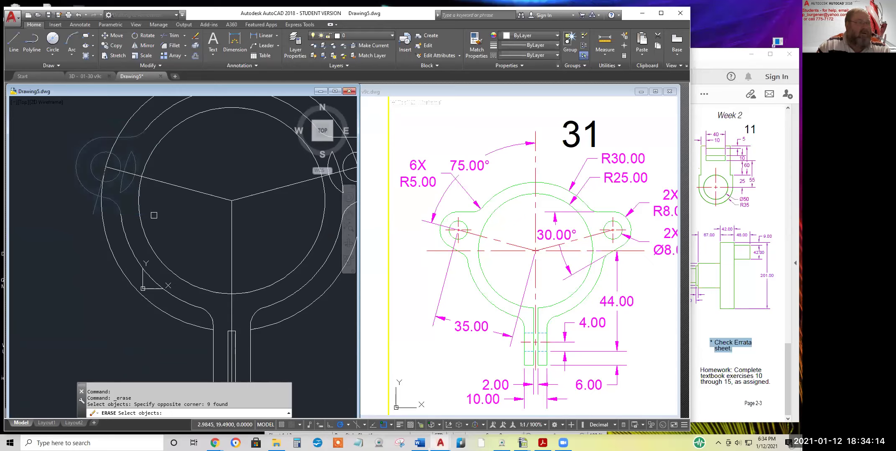
pyautogui.keyDown('shift'); pyautogui.click(136, 136); pyautogui.keyUp('shift')
pyautogui.keyDown('shift'); pyautogui.click(81, 150); pyautogui.keyUp('shift')
pyautogui.keyDown('shift'); pyautogui.click(89, 170); pyautogui.keyUp('shift')
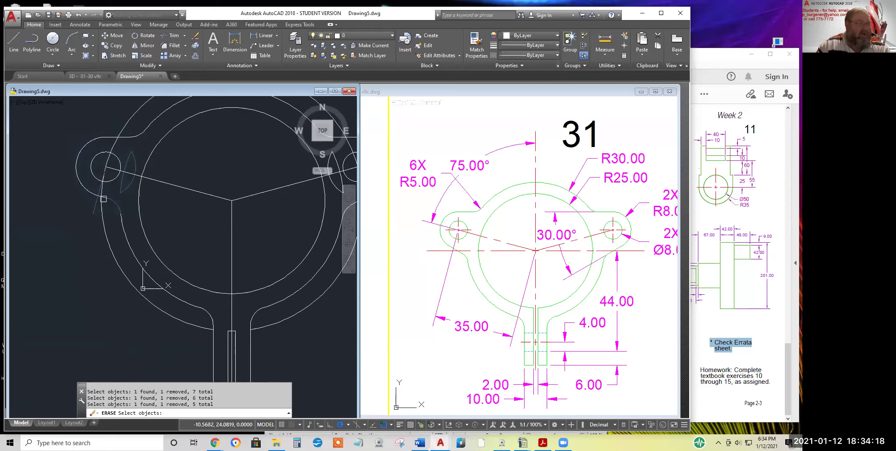
pyautogui.scroll(5, 110, 203)
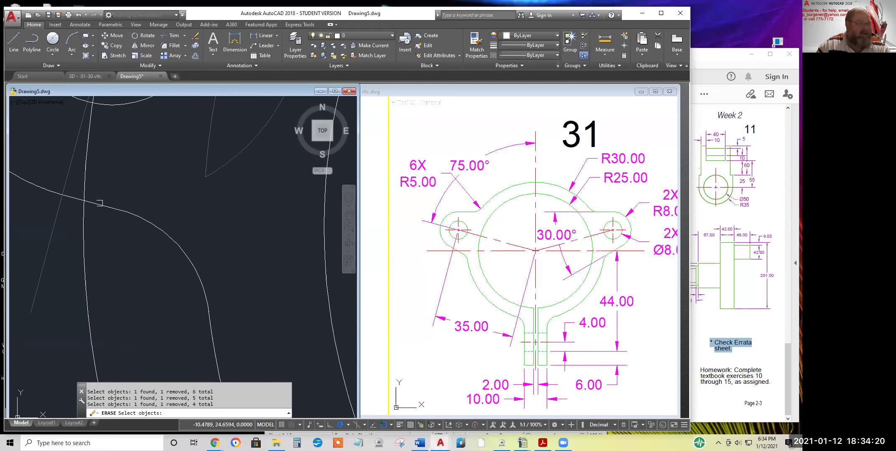
pyautogui.scroll(-5, 142, 208)
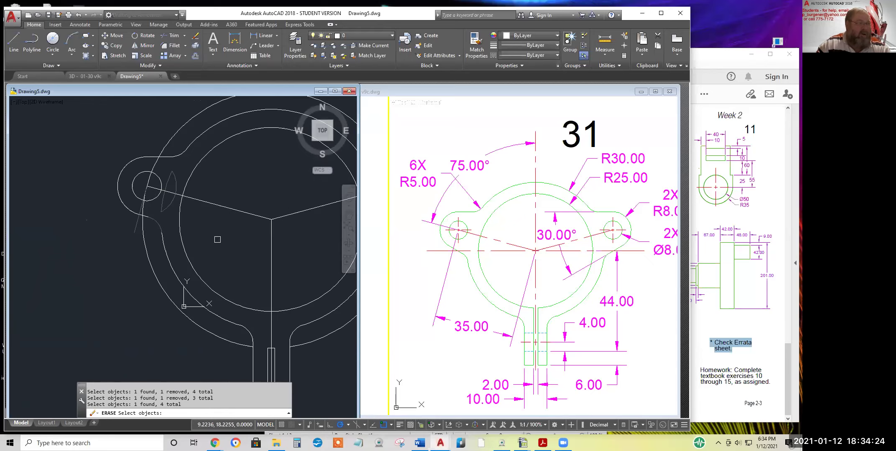
pyautogui.press('Escape')
pyautogui.press('Escape')
pyautogui.press('Escape')
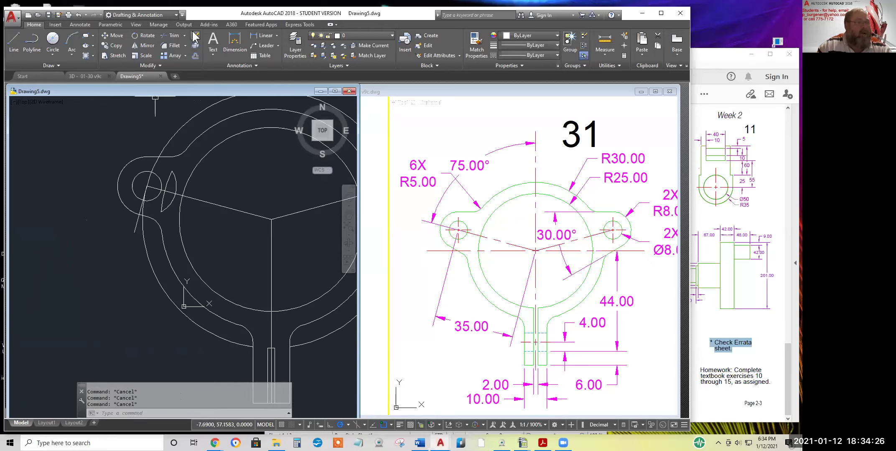
# - Erase the leftover arcs and construction lines at the left lug, the outermost circle, and the construction lines radiating from the ring center
pyautogui.click(195, 36)
pyautogui.click(156, 164)
pyautogui.click(177, 185)
pyautogui.click(204, 199)
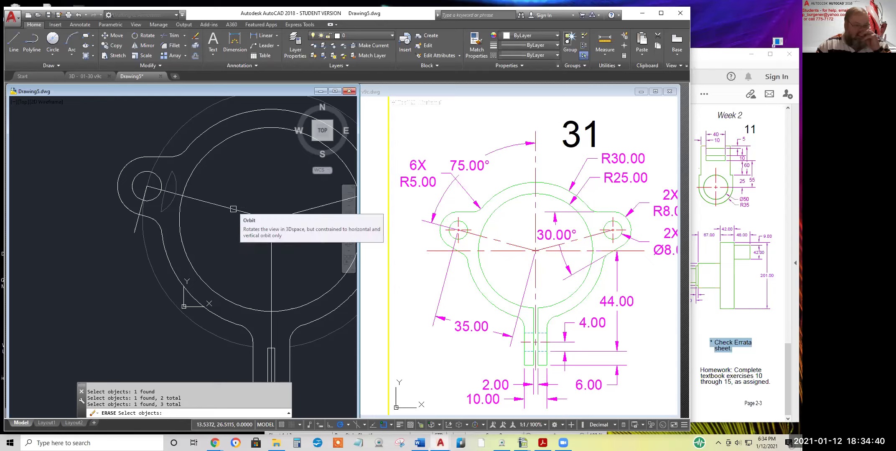
pyautogui.click(276, 219)
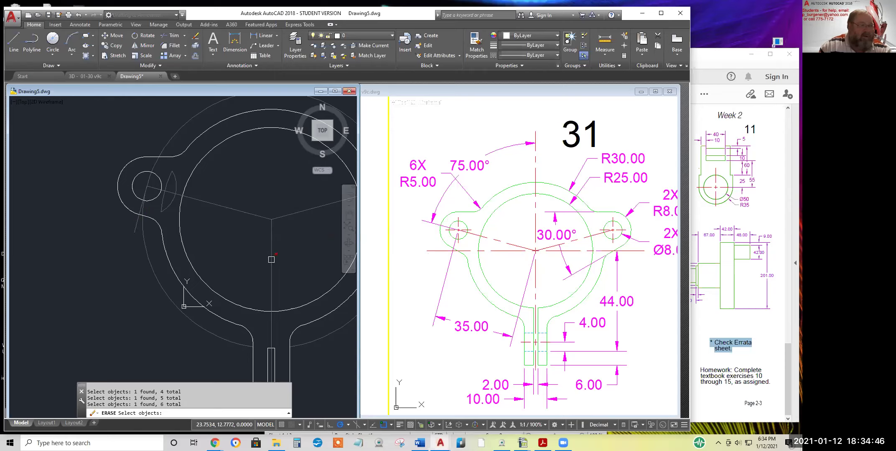
pyautogui.press('Return')
# - Erase the two leftover arcs inside the right lug and the slanted construction line starting from its hole center
pyautogui.scroll(-2, 169, 260)
pyautogui.moveTo(197, 236); pyautogui.dragTo(132, 240, button='middle')
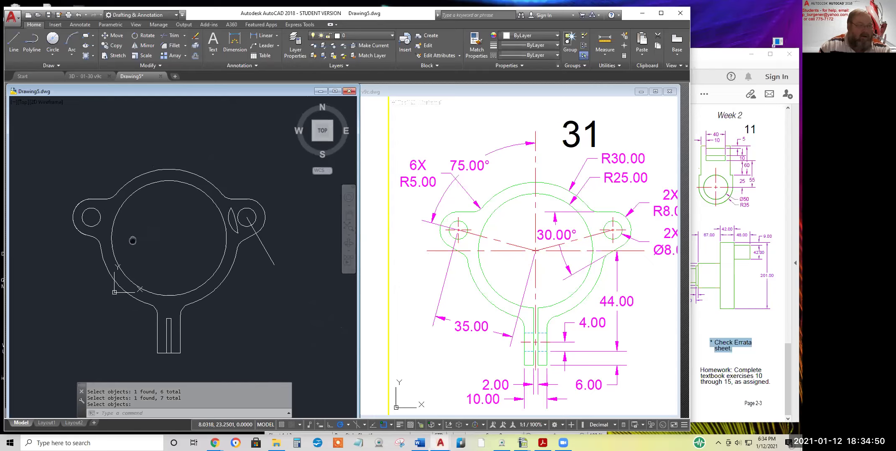
pyautogui.click(195, 35)
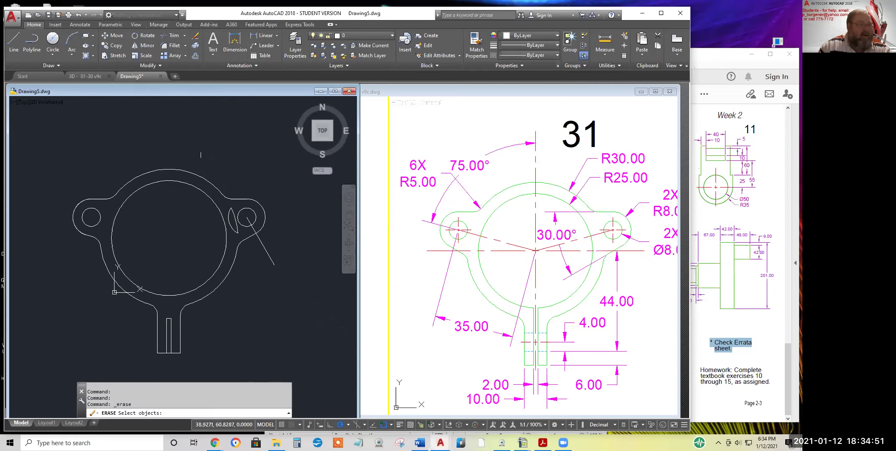
pyautogui.click(230, 215)
pyautogui.click(235, 225)
pyautogui.click(262, 235)
pyautogui.press('Return')
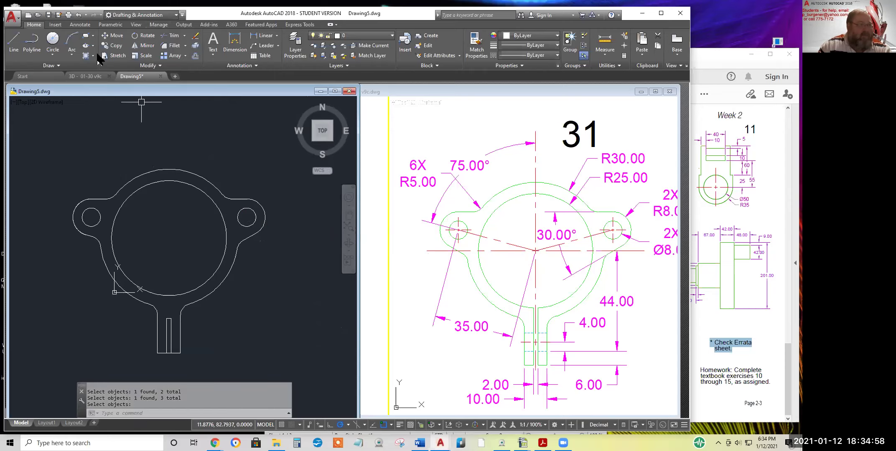
# - Extend the two inner vertical gap lines between the clamping tabs up to the ring's inner circle
pyautogui.click(17, 41)
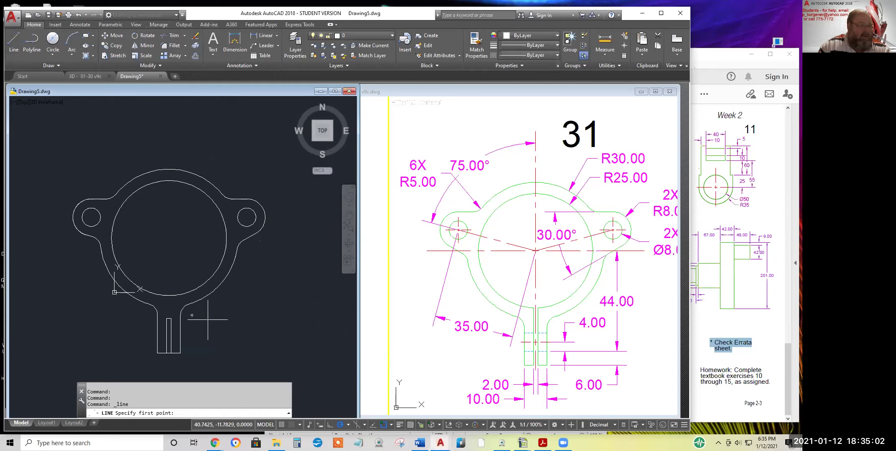
pyautogui.moveTo(204, 316); pyautogui.dragTo(254, 296, button='middle')
pyautogui.click(184, 36)
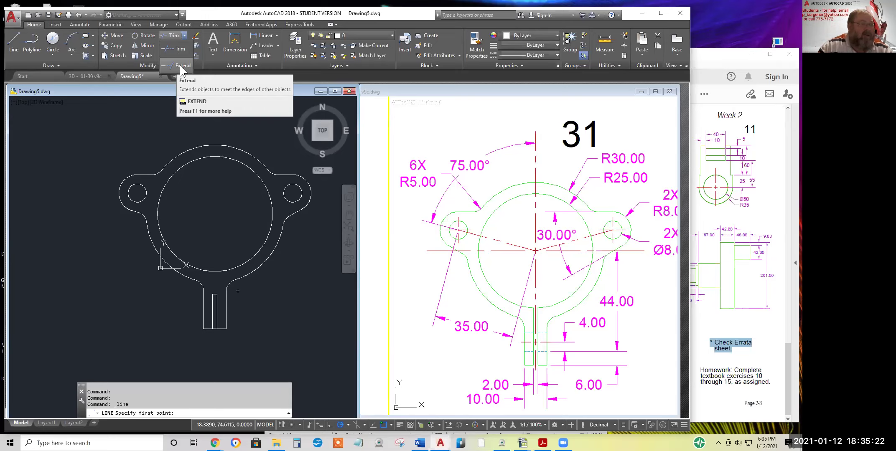
pyautogui.click(181, 66)
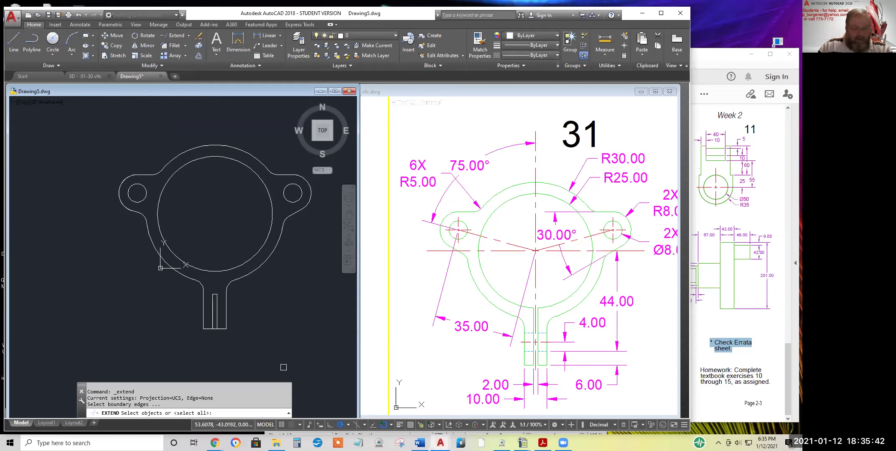
pyautogui.press('Return')
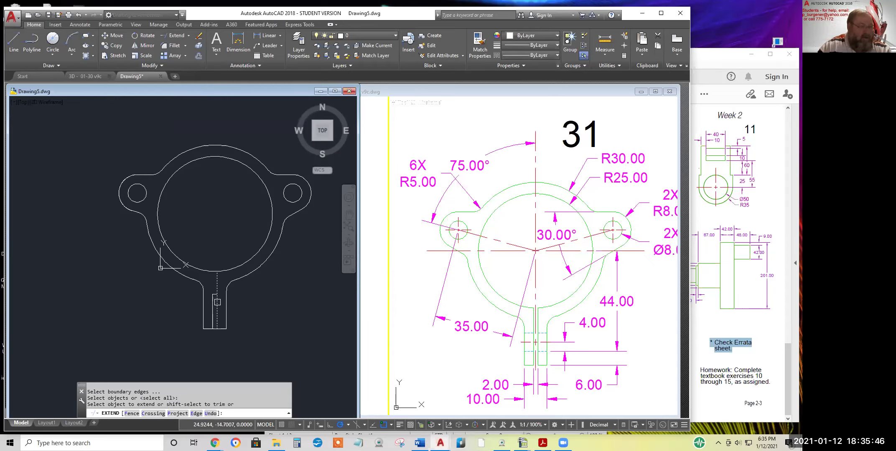
pyautogui.click(217, 303)
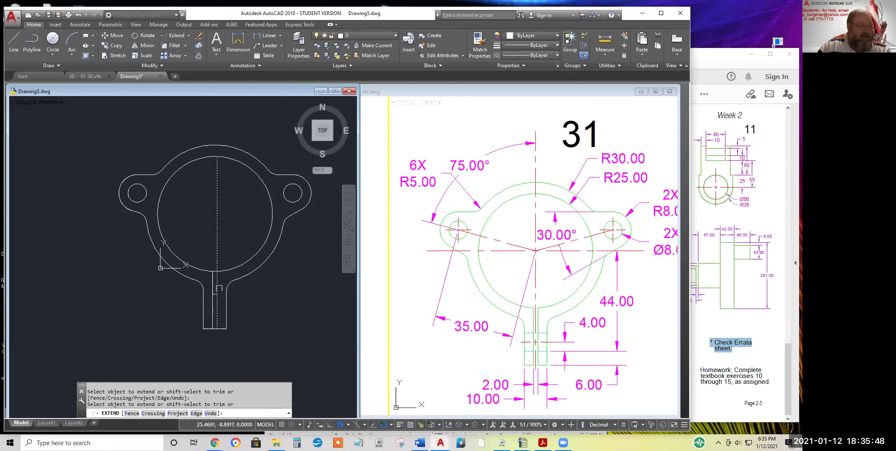
pyautogui.click(217, 272)
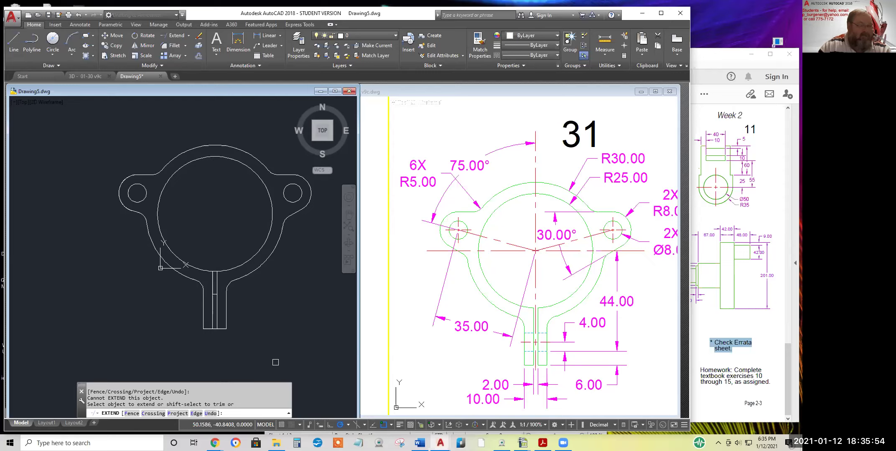
pyautogui.press('Return')
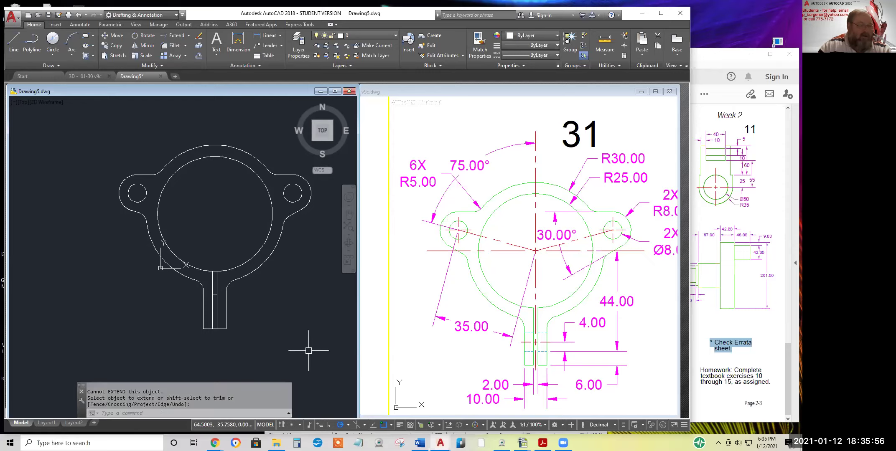
# - Erase the horizontal line segments along the bottom of the left clamping tab and across the adjoining part of the gap
pyautogui.click(200, 37)
pyautogui.scroll(5, 215, 364)
pyautogui.scroll(5, 221, 258)
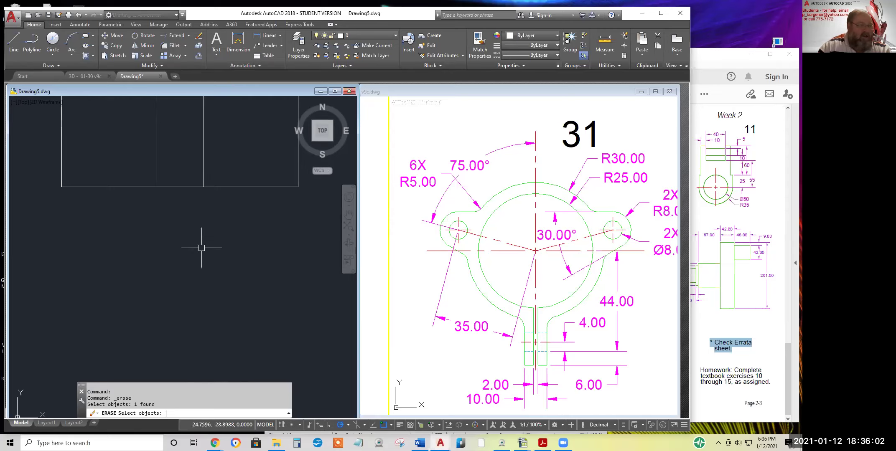
pyautogui.click(184, 188)
pyautogui.click(175, 187)
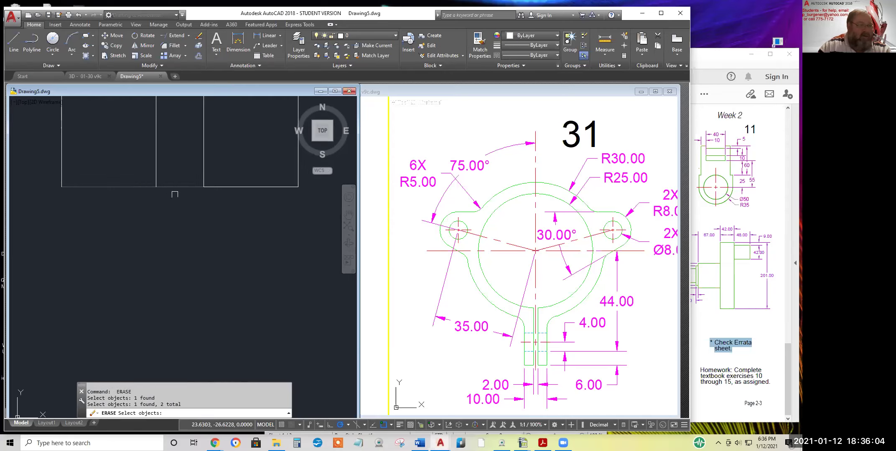
pyautogui.press('Return')
pyautogui.press('Return')
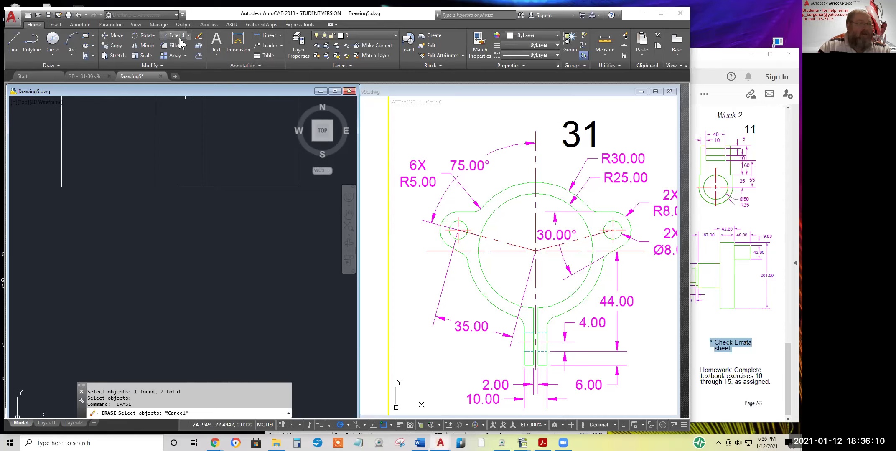
pyautogui.click(178, 37)
pyautogui.click(191, 186)
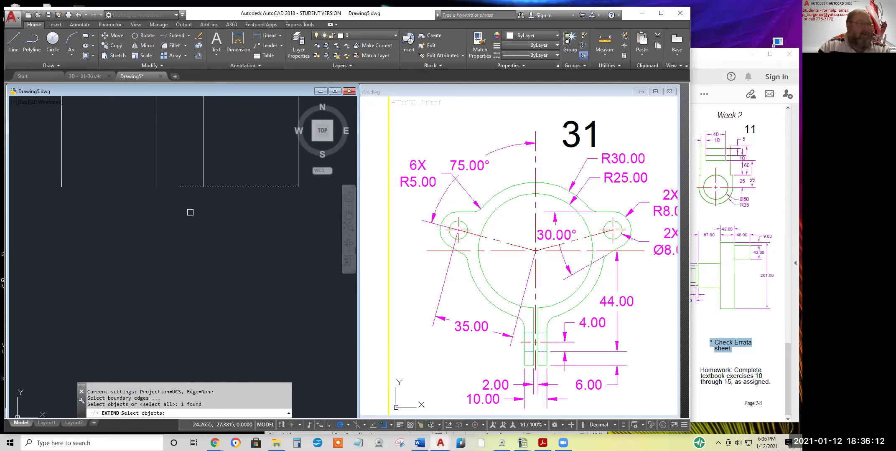
pyautogui.press('Escape')
pyautogui.press('Escape')
pyautogui.click(183, 37)
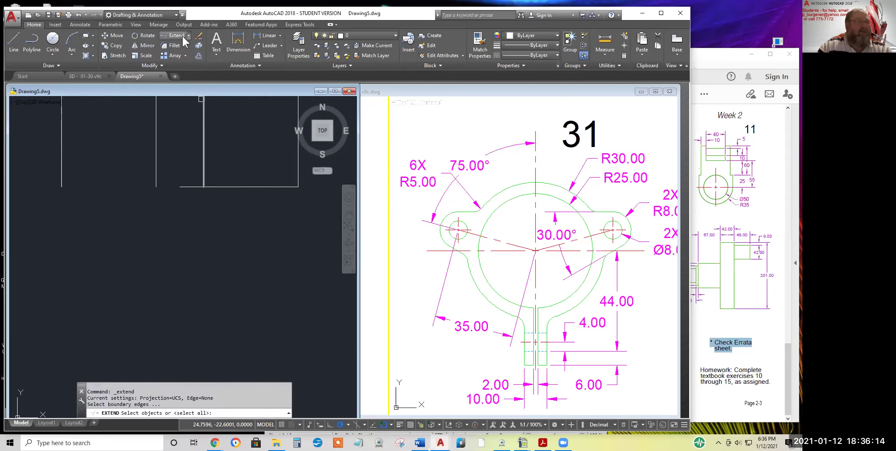
# - Trim the stub of the right tab's bottom line that sticks out into the gap
pyautogui.click(189, 36)
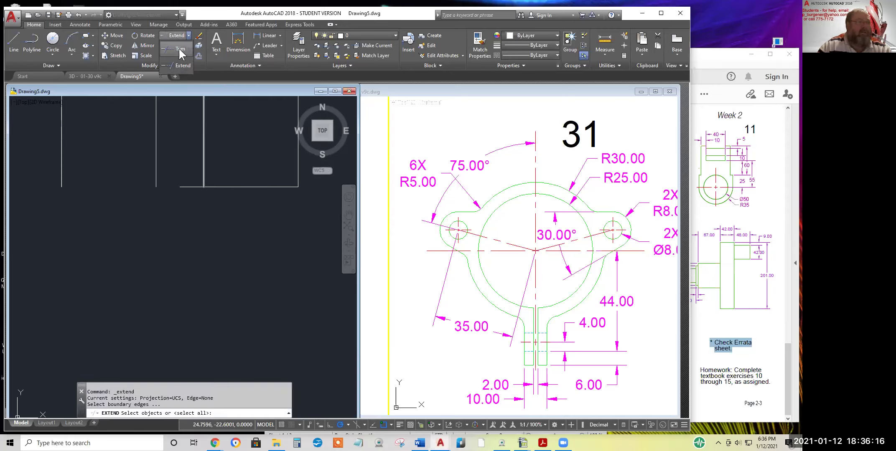
pyautogui.click(174, 45)
pyautogui.press('Return')
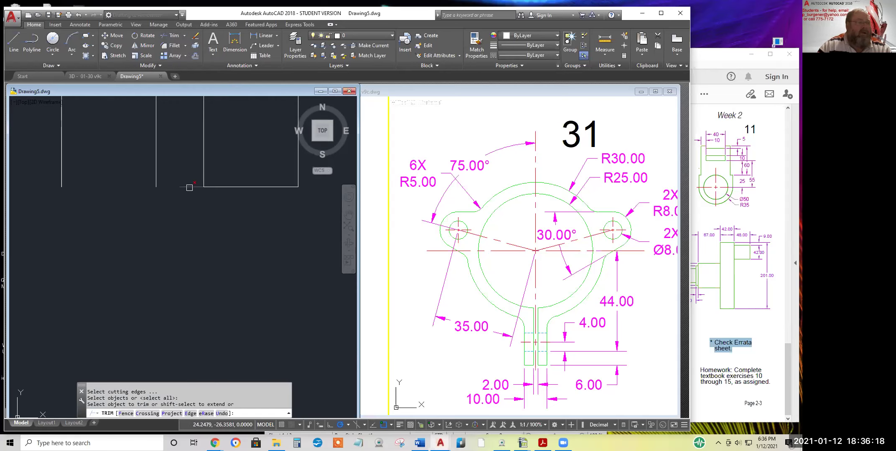
pyautogui.click(190, 187)
pyautogui.press('Return')
# - Draw a horizontal line closing the bottom of the left clamping tab between its two vertical edges
pyautogui.click(14, 40)
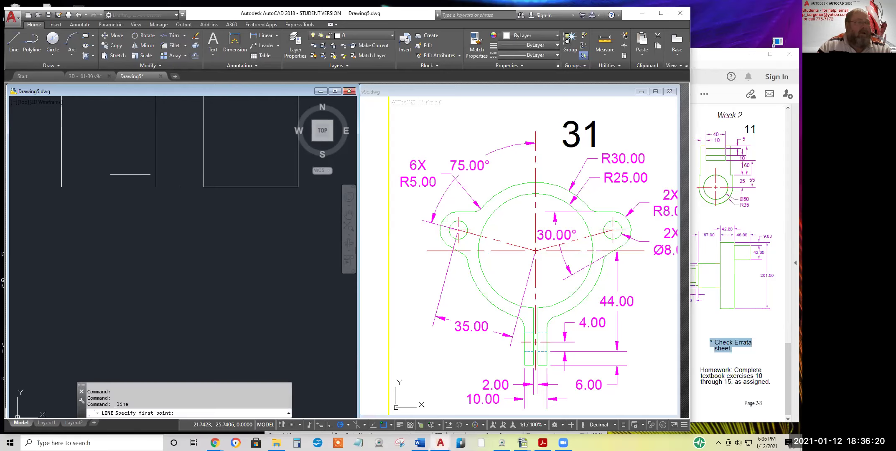
pyautogui.click(156, 187)
pyautogui.click(62, 187)
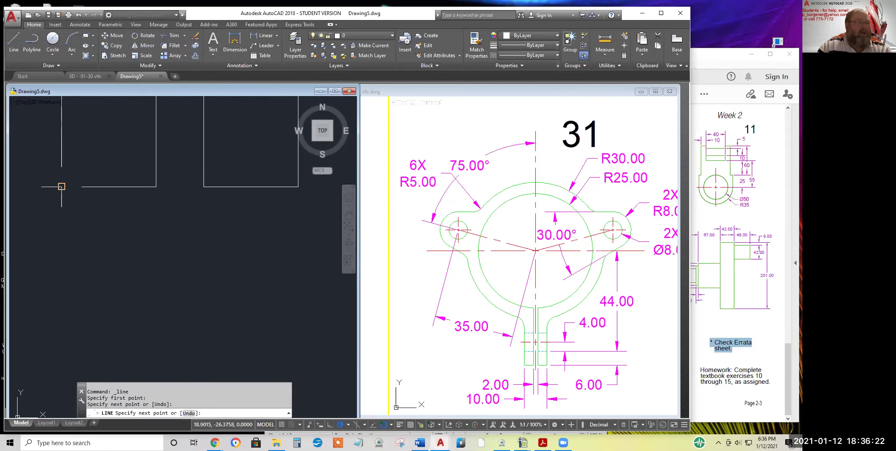
pyautogui.press('Return')
pyautogui.scroll(-4, 176, 238)
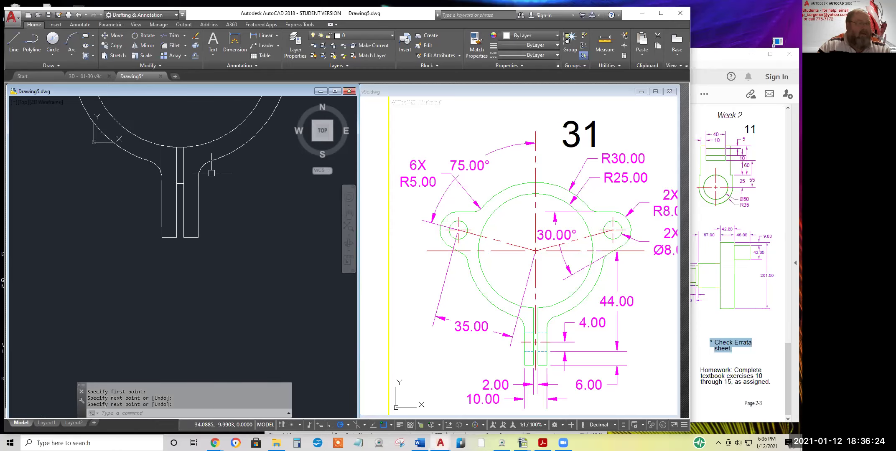
# - Trim the inner circle where it crosses the gap between the tabs and erase the leftover outer-ring arc inside the gap
pyautogui.click(172, 35)
pyautogui.scroll(4, 175, 135)
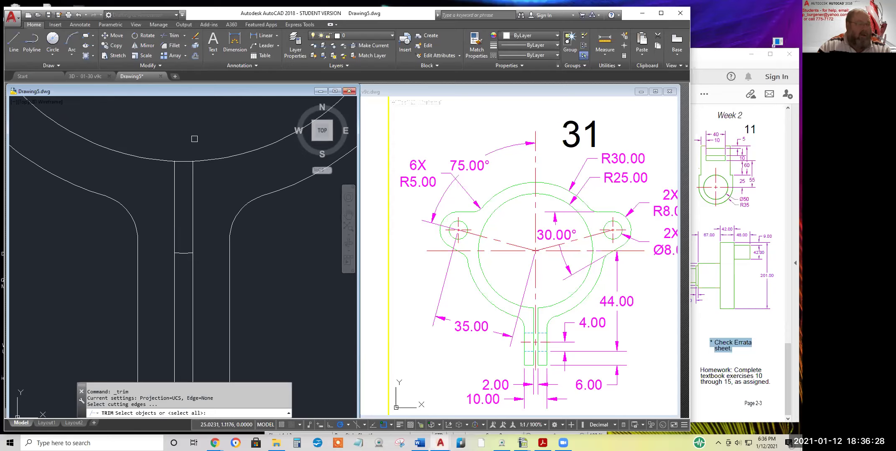
pyautogui.press('Return')
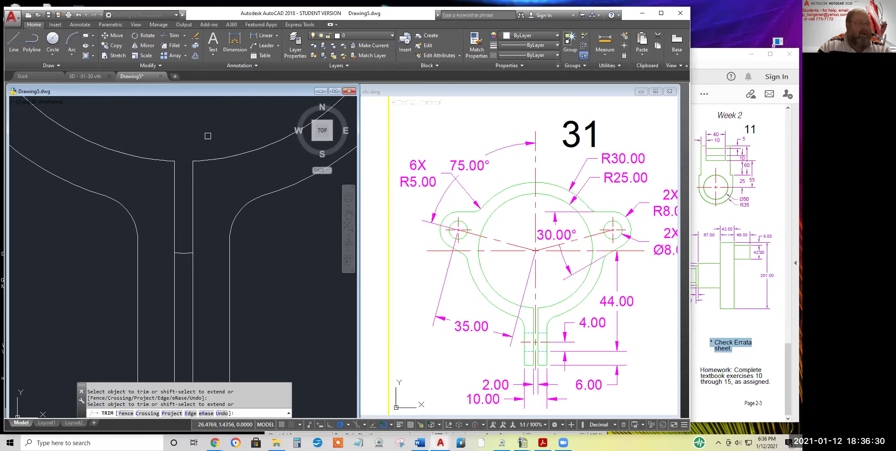
pyautogui.click(195, 36)
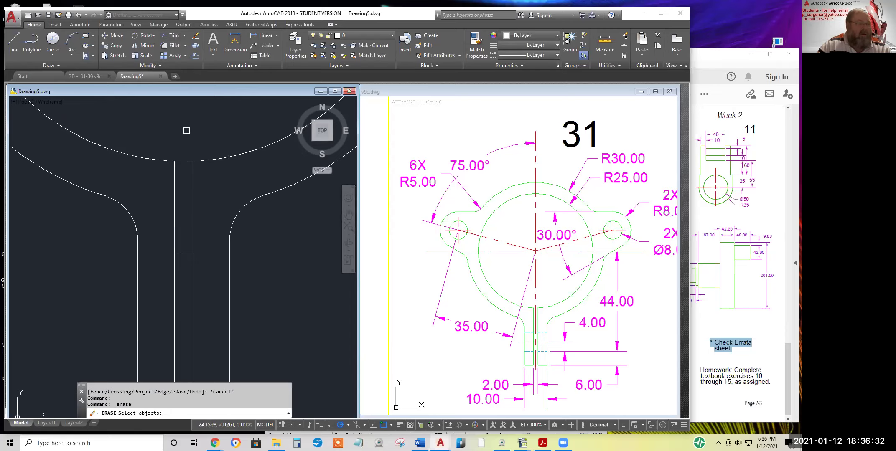
pyautogui.click(191, 259)
pyautogui.scroll(-7, 191, 260)
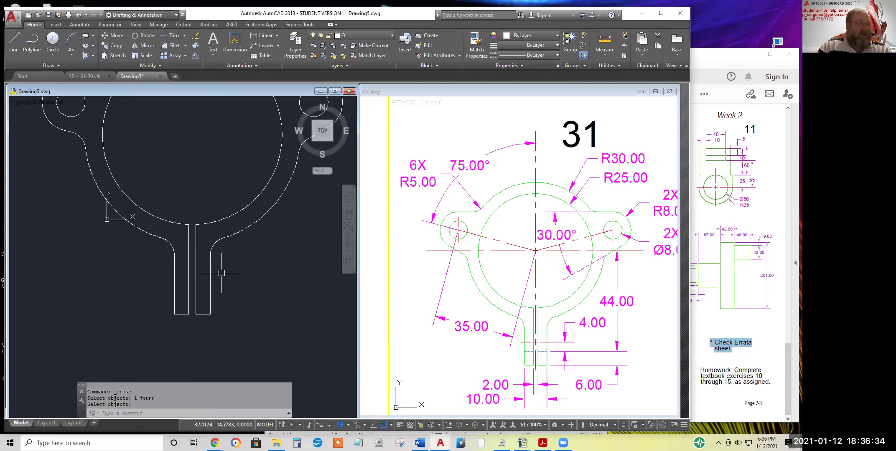
pyautogui.scroll(1, 235, 270)
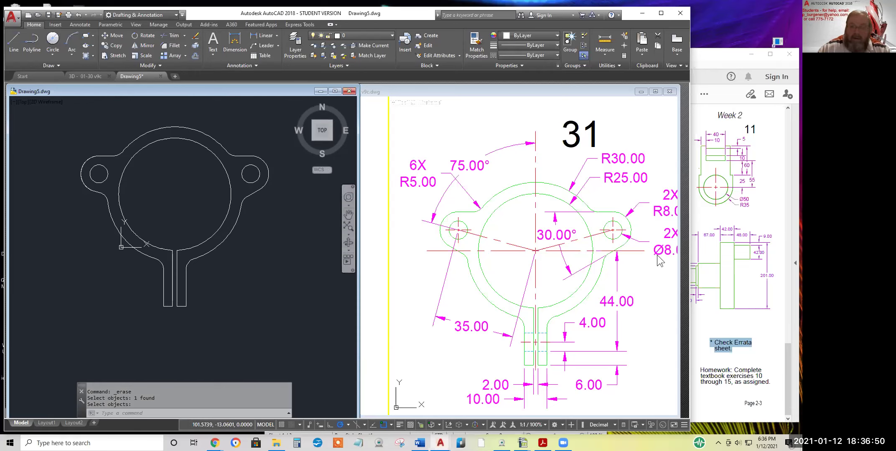
# - Switch to the Week 2 Handouts PDF in Acrobat Reader and examine exercises 12 to 15 at 100% zoom
pyautogui.click(715, 216)
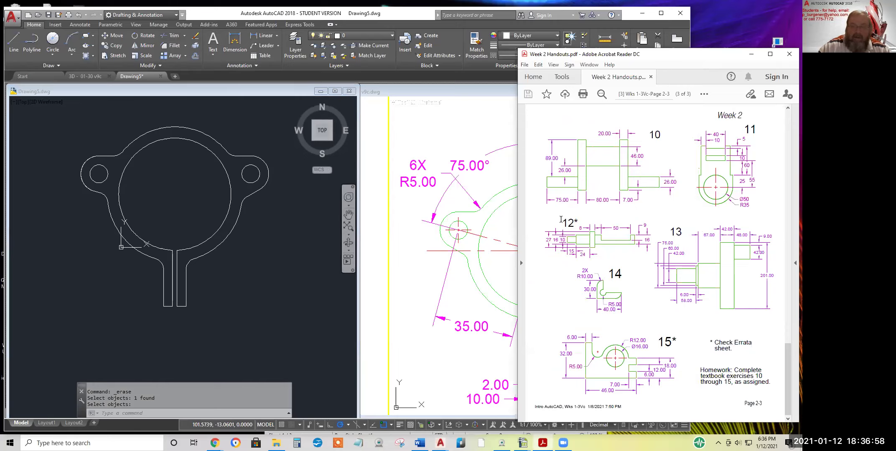
pyautogui.moveTo(561, 217); pyautogui.dragTo(677, 343)
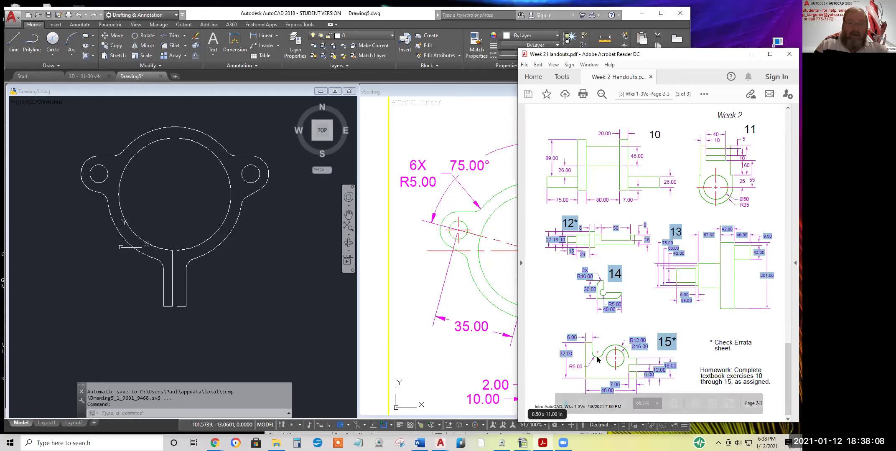
pyautogui.click(589, 334)
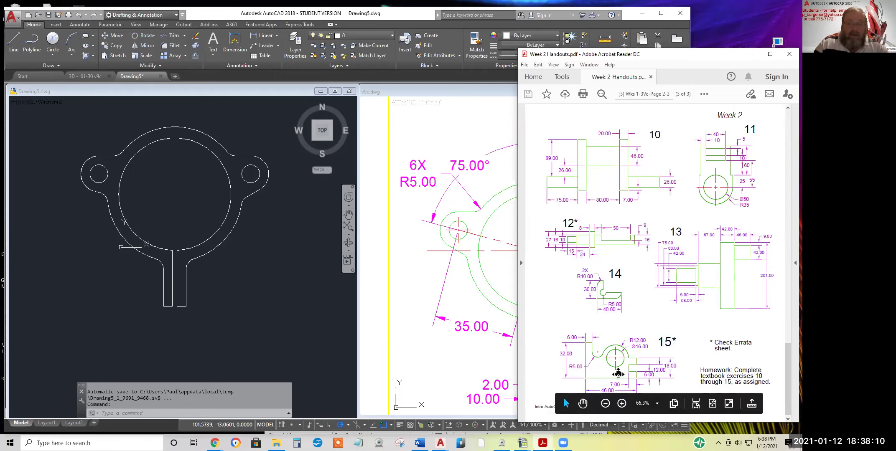
pyautogui.scroll(1, 615, 368)
pyautogui.scroll(-1, 618, 368)
pyautogui.keyDown('ctrl'); pyautogui.scroll(2, 612, 362); pyautogui.keyUp('ctrl')
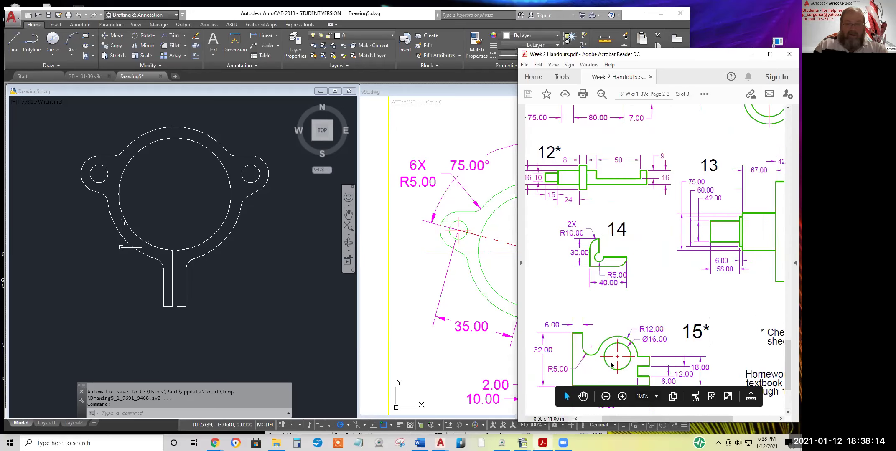
pyautogui.moveTo(613, 362); pyautogui.dragTo(660, 324)
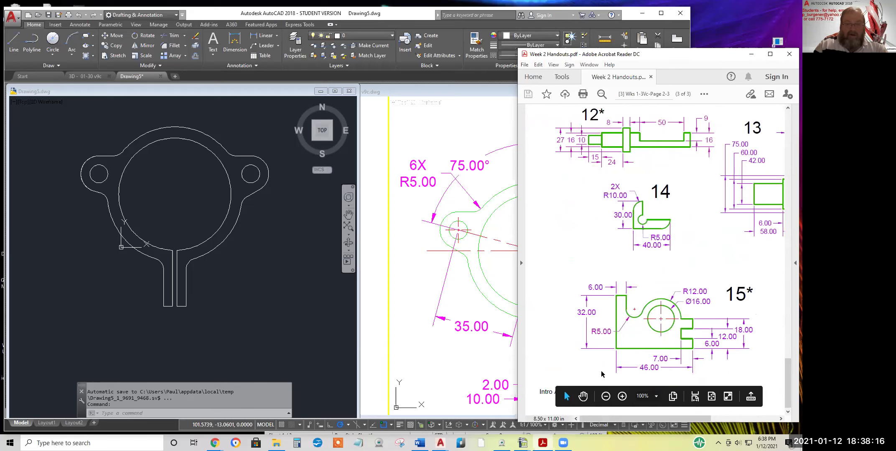
# - Switch back to AutoCAD, close the 3D - 01-30 v9c reference drawing, and maximize Drawing5 within the program window
pyautogui.click(412, 286)
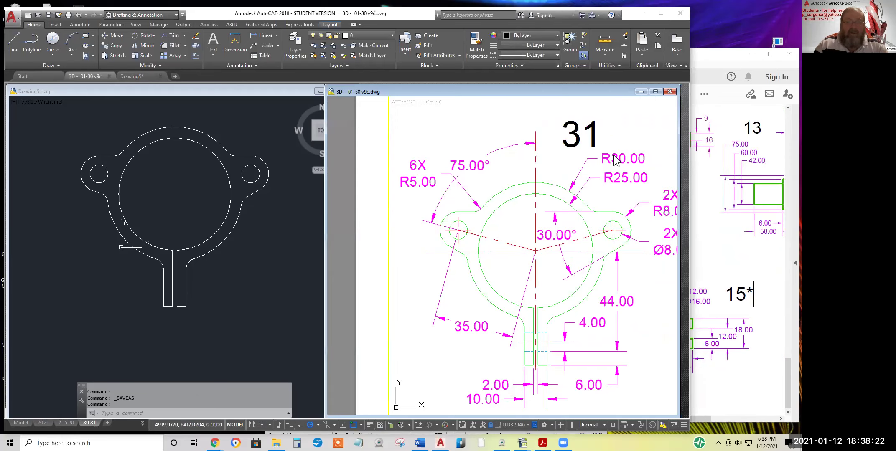
pyautogui.click(670, 91)
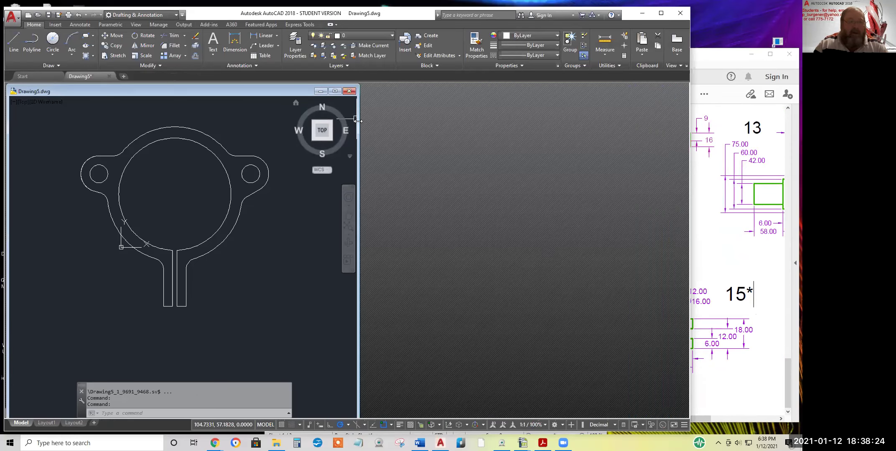
pyautogui.moveTo(358, 105); pyautogui.dragTo(565, 100)
pyautogui.click(539, 91)
pyautogui.scroll(-2, 417, 255)
pyautogui.moveTo(417, 255)
pyautogui.mouseDown(button='middle')
pyautogui.moveTo(372, 250)
pyautogui.moveTo(355, 260)
pyautogui.mouseUp(button='middle')
# - Narrow the AutoCAD window so that exercise 15 in the handout is visible beside it
pyautogui.click(685, 267)
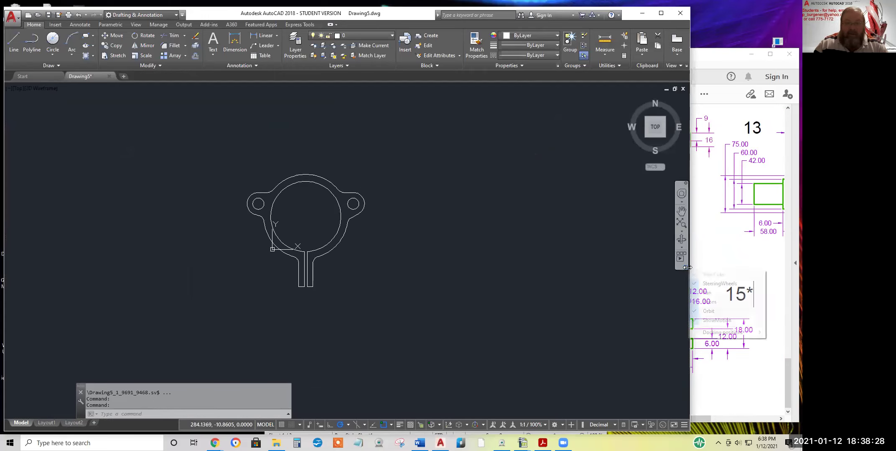
pyautogui.click(687, 234)
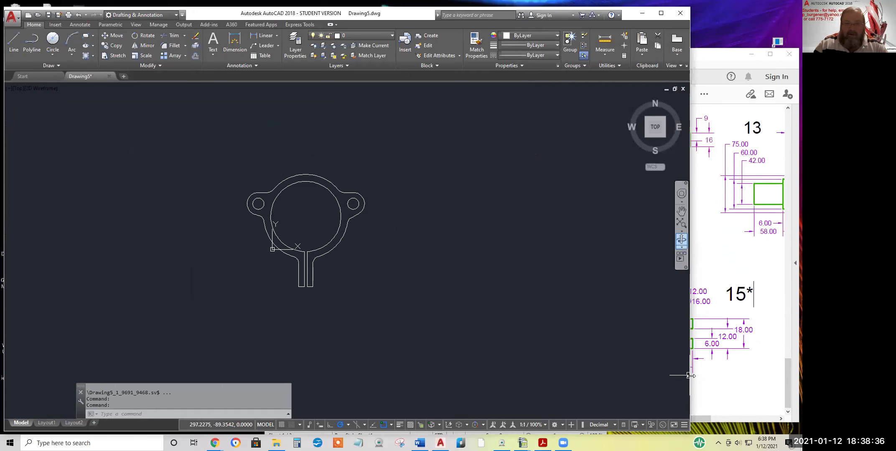
pyautogui.moveTo(690, 376); pyautogui.dragTo(547, 376)
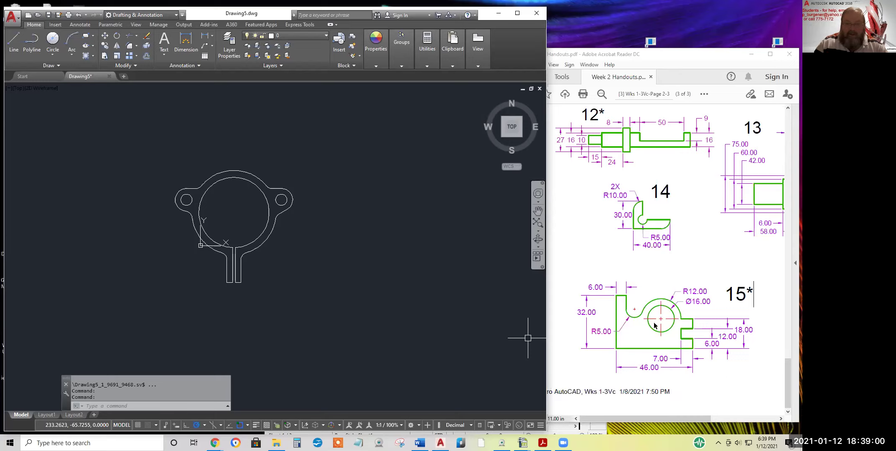
# - Switch to the handout PDF and highlight exercise 15's asterisk and its R12.00 and R5.00 dimensions in turn
pyautogui.click(760, 292)
pyautogui.moveTo(760, 292); pyautogui.dragTo(749, 290)
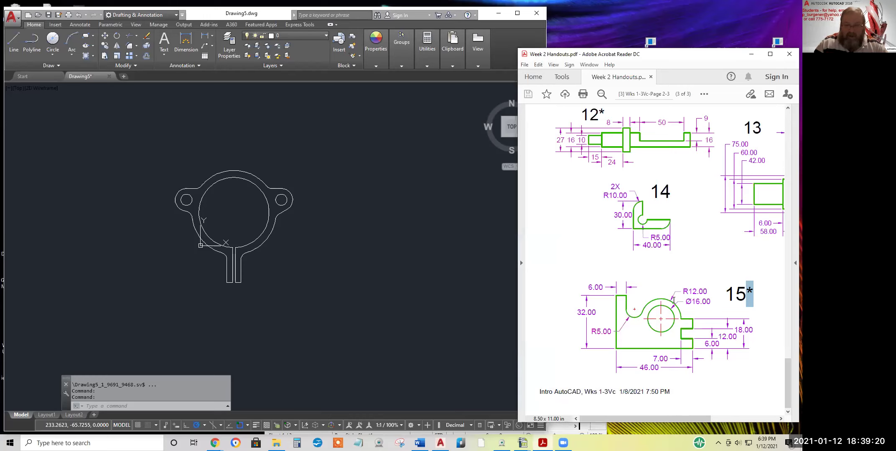
pyautogui.moveTo(683, 291); pyautogui.dragTo(708, 292)
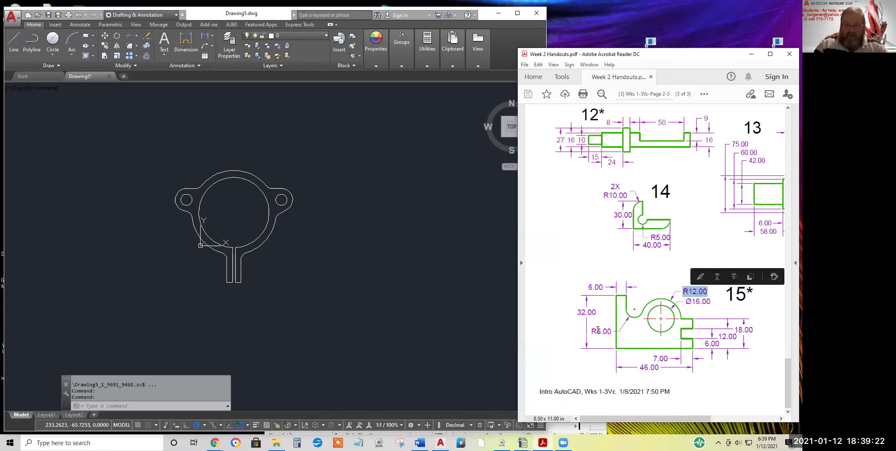
pyautogui.moveTo(592, 331); pyautogui.dragTo(612, 332)
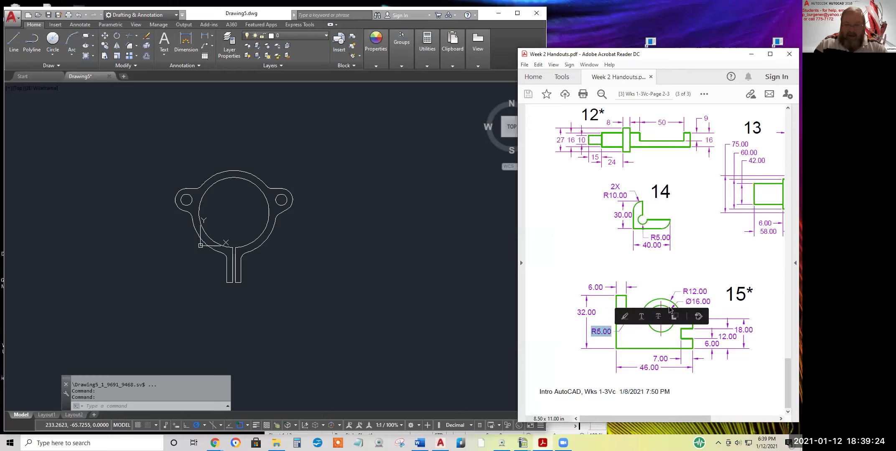
# - Review exercise 15 in the handout, highlighting its R12.00 and R5.00 dimensions again and clearing the selection
pyautogui.click(680, 292)
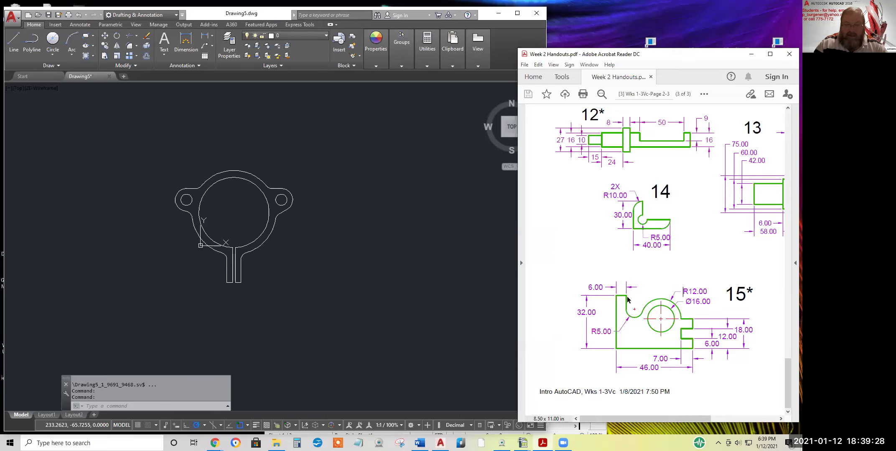
pyautogui.moveTo(683, 292); pyautogui.dragTo(706, 292)
pyautogui.moveTo(613, 332); pyautogui.dragTo(591, 332)
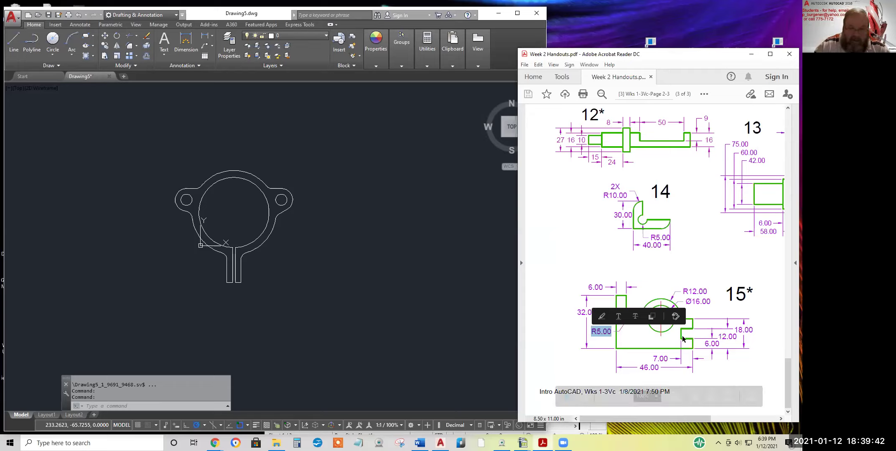
pyautogui.click(640, 304)
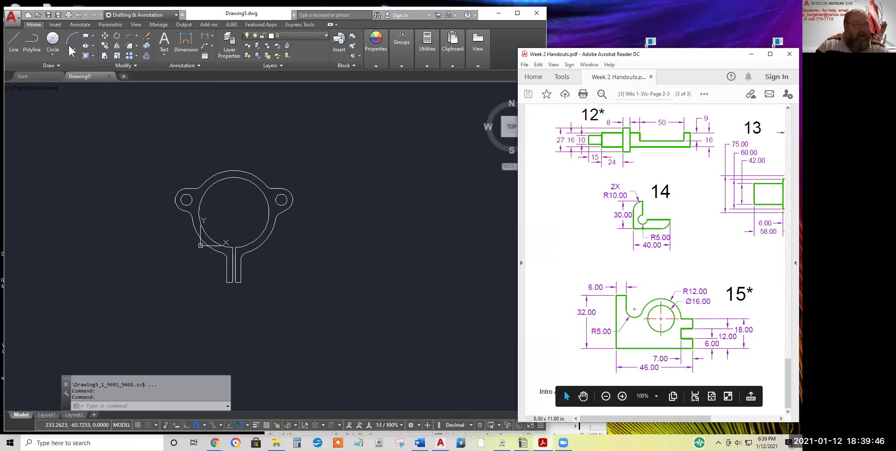
# - Switch to AutoCAD and draw exercise 15's bottom edge as a 46 line running right from a point above the clamp's right ear
pyautogui.click(14, 42)
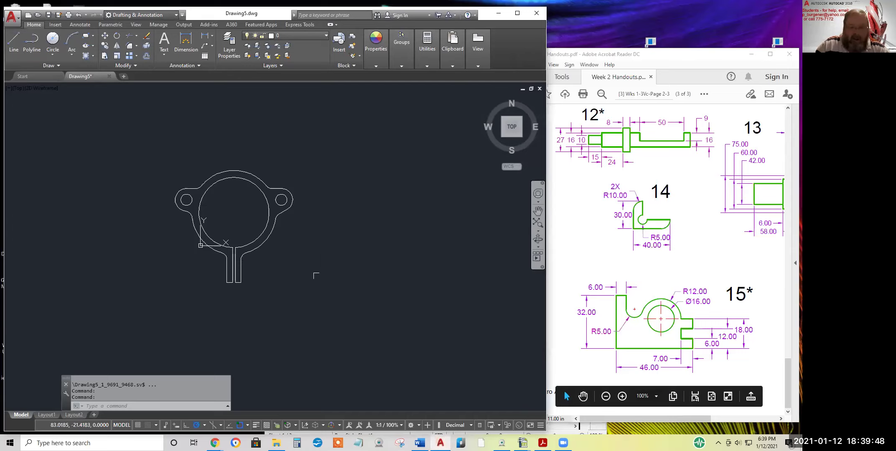
pyautogui.click(14, 36)
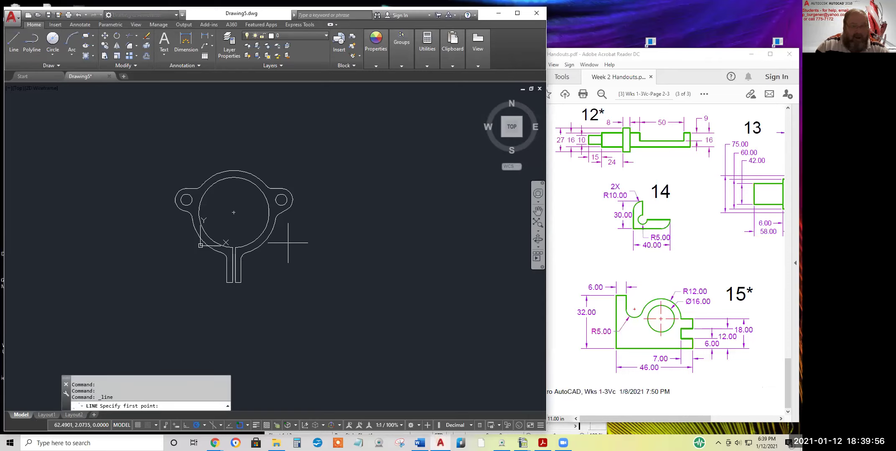
pyautogui.click(277, 176)
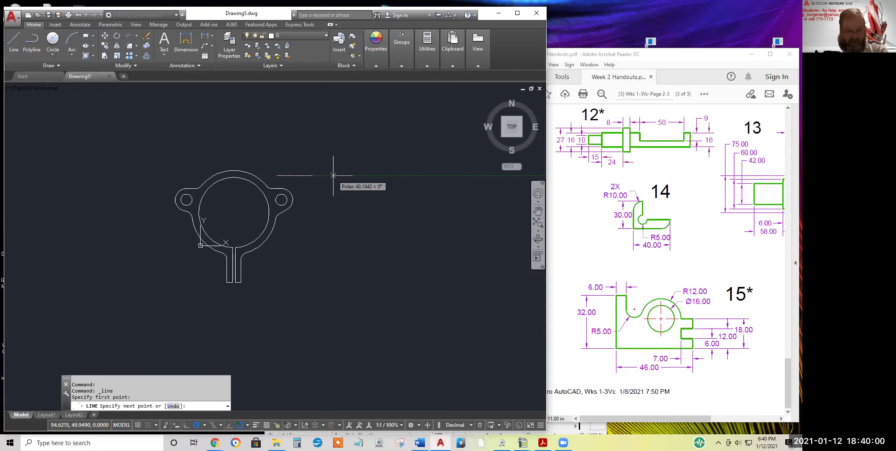
pyautogui.write('46')
pyautogui.press('Return')
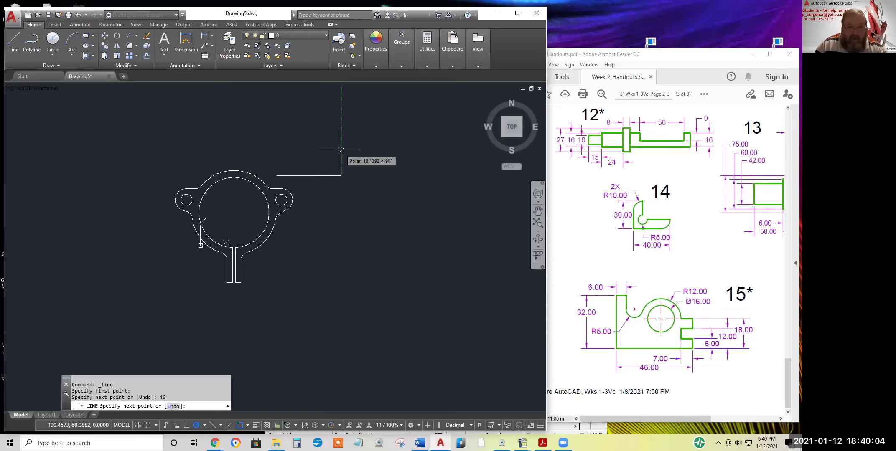
# - Continue the line 6 up, 7 left, 6 up, 7 right and 6 up to form the notched right side
pyautogui.write('6')
pyautogui.press('Return')
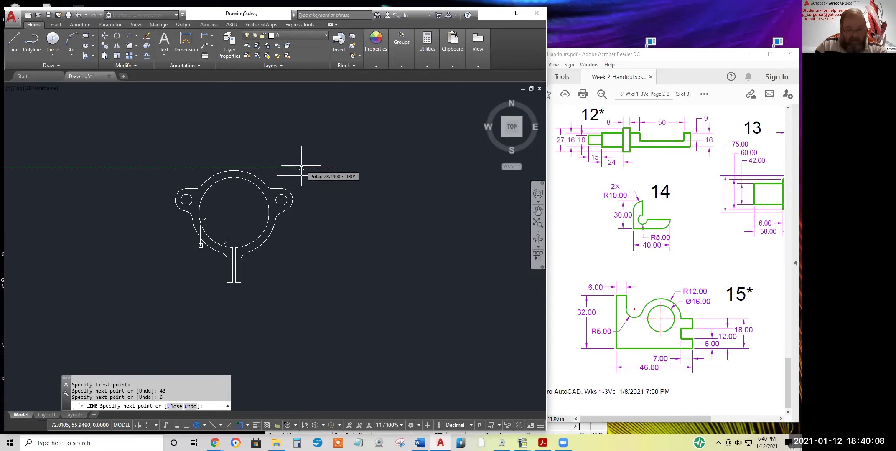
pyautogui.write('7')
pyautogui.press('Return')
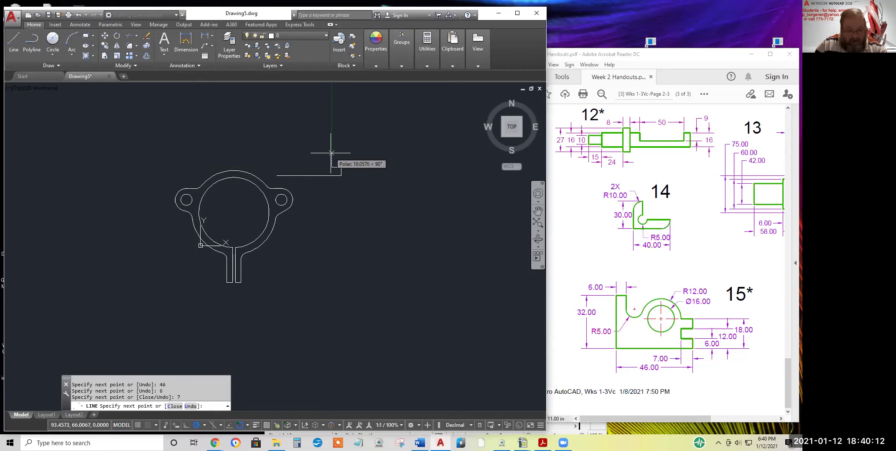
pyautogui.write('6')
pyautogui.press('Return')
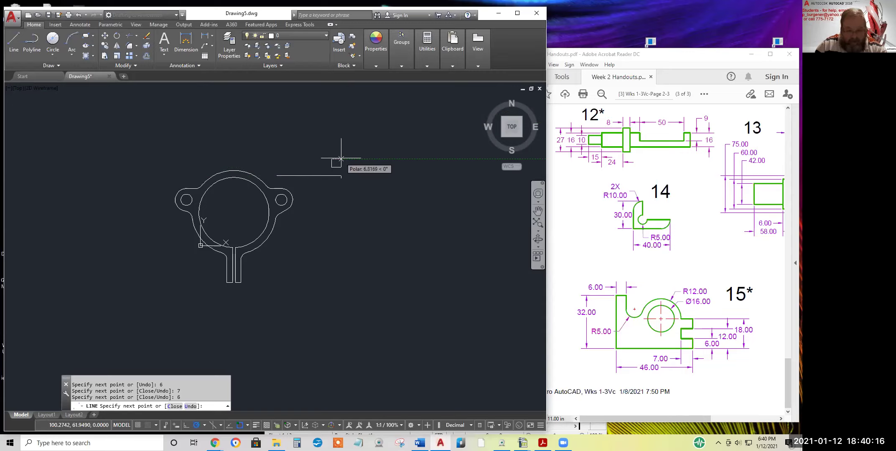
pyautogui.write('7')
pyautogui.press('Return')
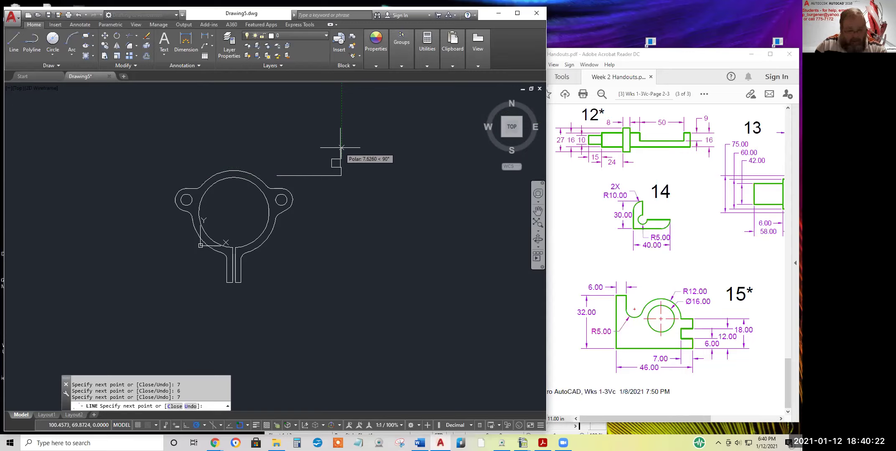
pyautogui.write('6')
pyautogui.press('Return')
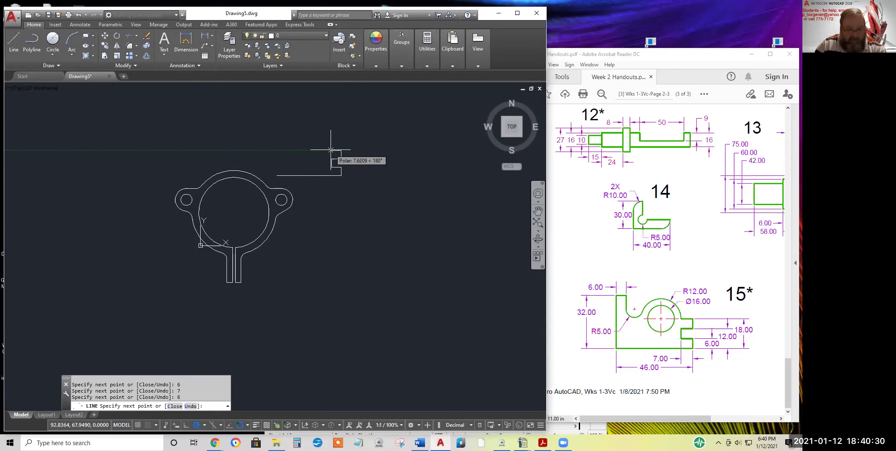
# - Continue the line leftward by 7 and another 12 to reach the hole's centre, and end the line
pyautogui.press('Return')
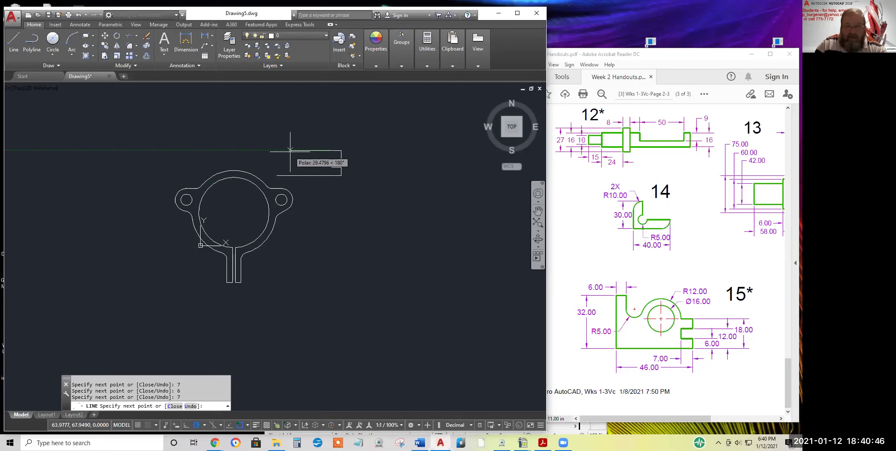
pyautogui.write('12')
pyautogui.press('Return')
pyautogui.press('Return')
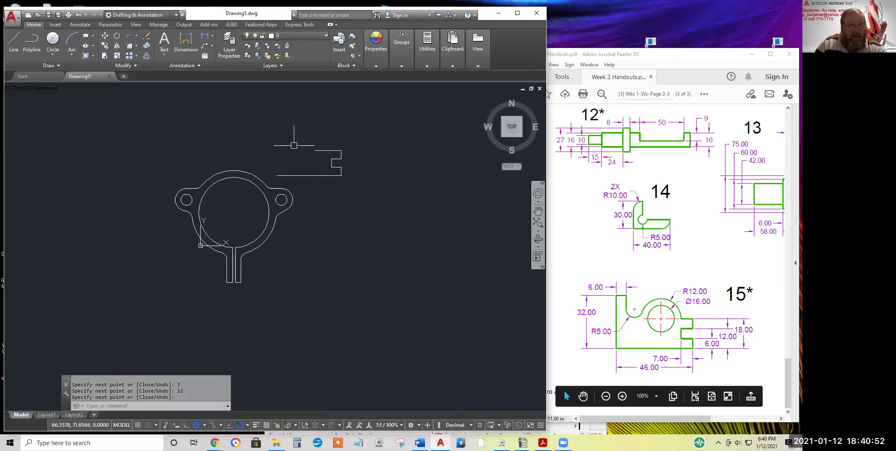
# - Draw a 16 diameter circle centred on the left end of the upper horizontal line
pyautogui.scroll(2, 306, 154)
pyautogui.moveTo(306, 154); pyautogui.dragTo(287, 183, button='middle')
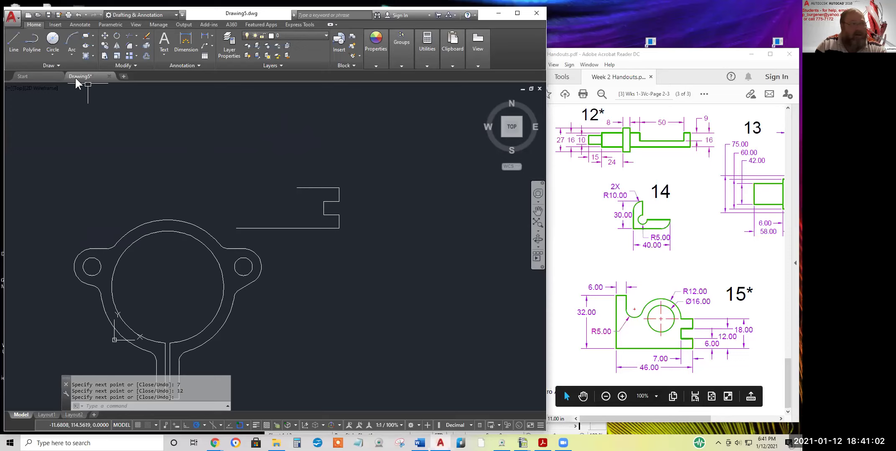
pyautogui.click(52, 39)
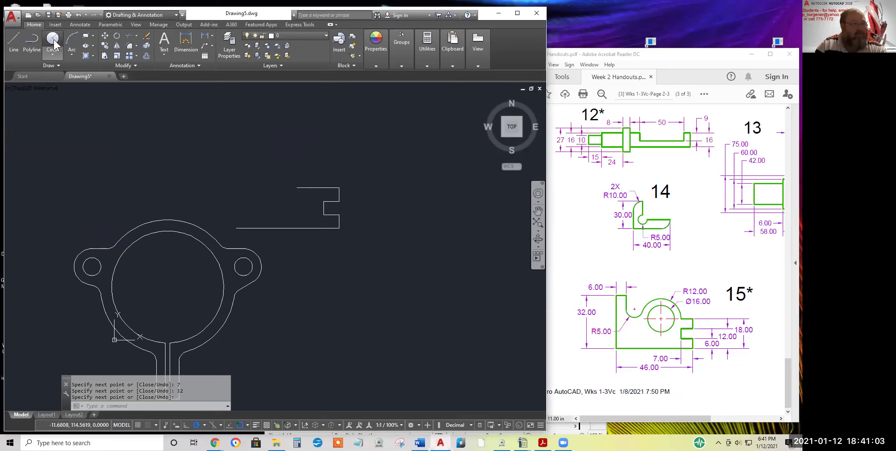
pyautogui.click(297, 188)
pyautogui.write('1')
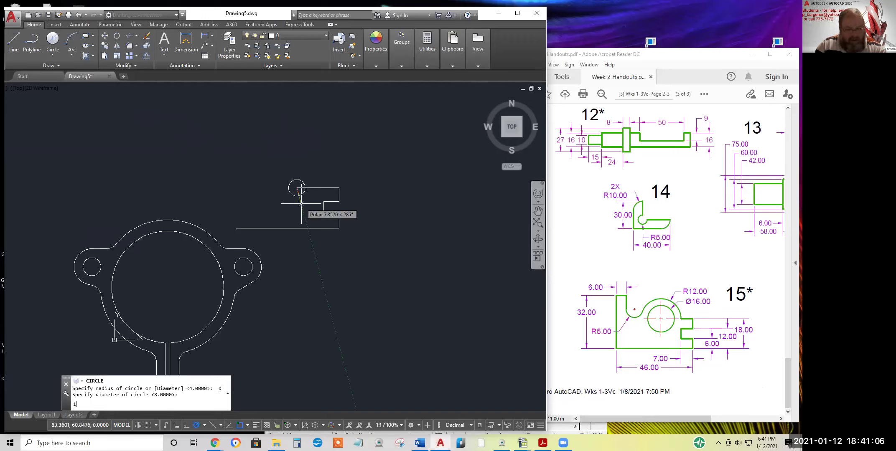
pyautogui.write('6')
pyautogui.press('Return')
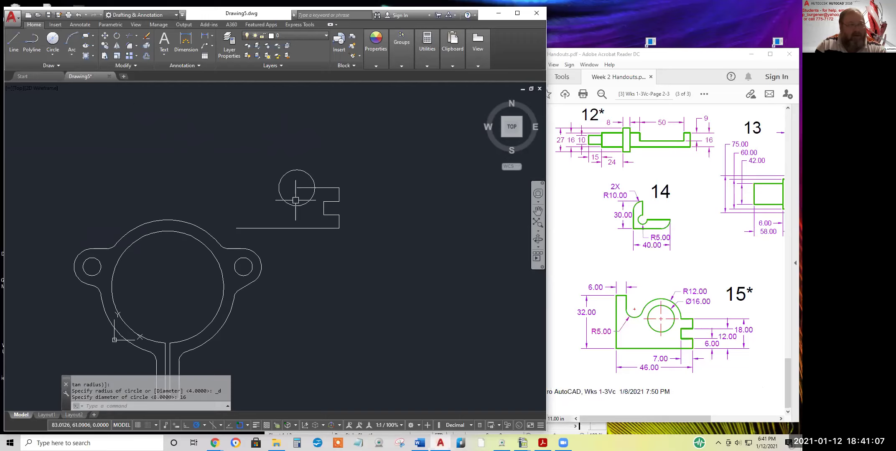
# - Draw a concentric circle of radius 12 around the 16 diameter hole
pyautogui.click(55, 53)
pyautogui.click(62, 68)
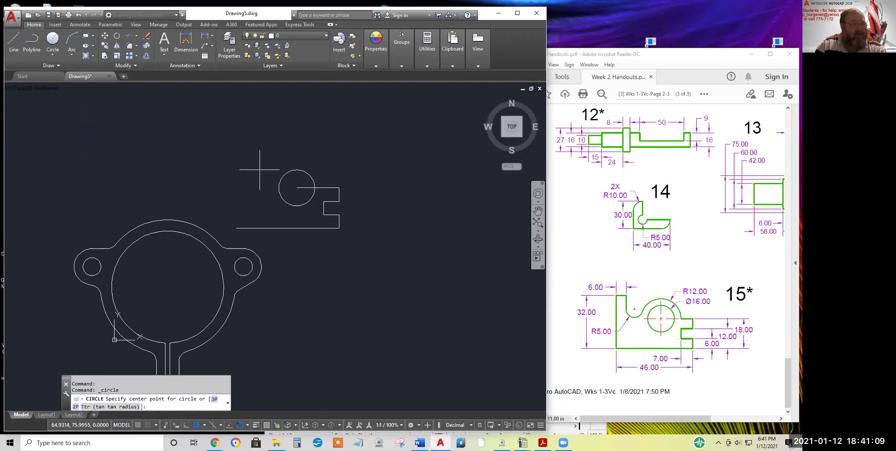
pyautogui.click(296, 187)
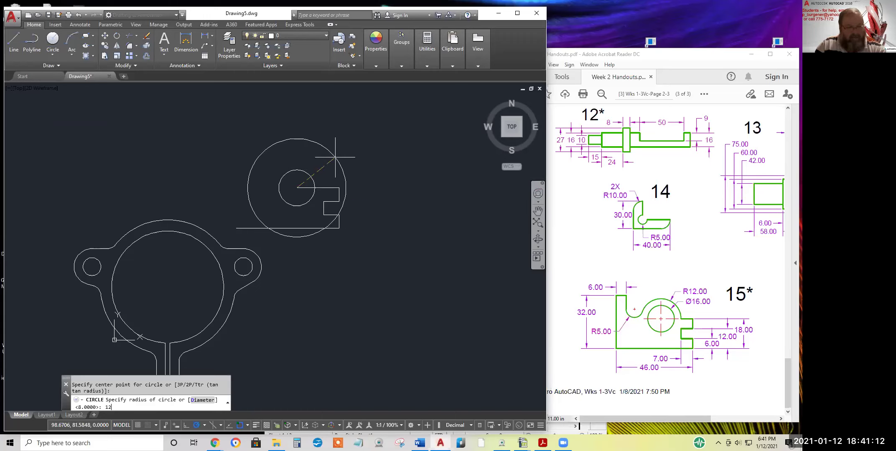
pyautogui.press('Return')
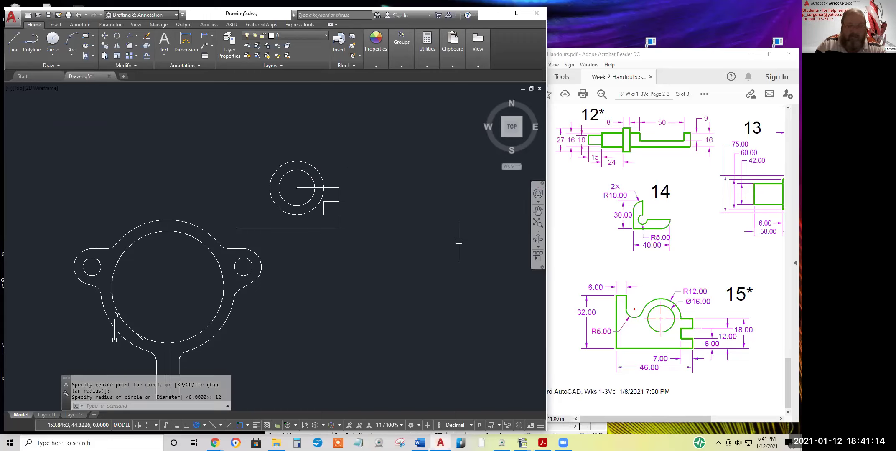
# - From the bottom edge's left end, draw lines 32 up and 6 right, plus a freehand vertical line down beside the outer circle
pyautogui.click(14, 40)
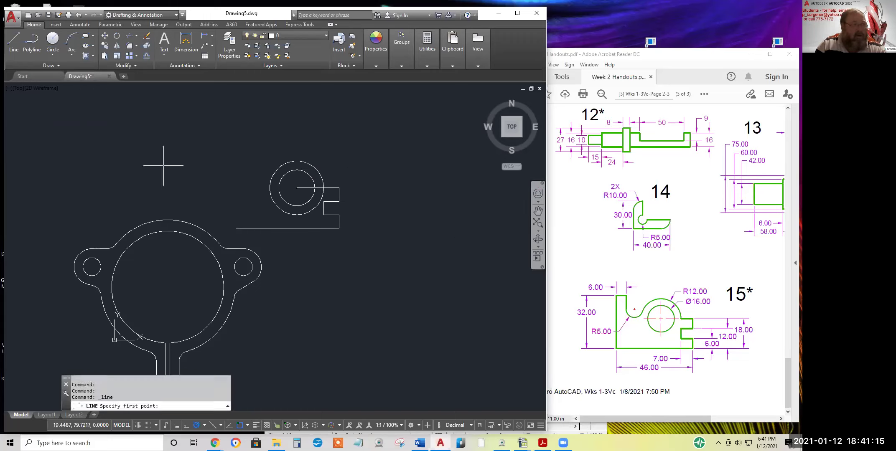
pyautogui.click(236, 228)
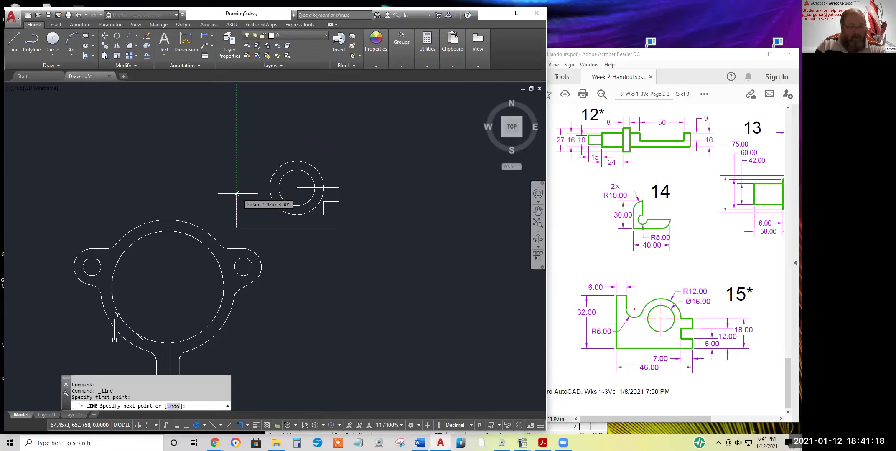
pyautogui.write('32')
pyautogui.press('Return')
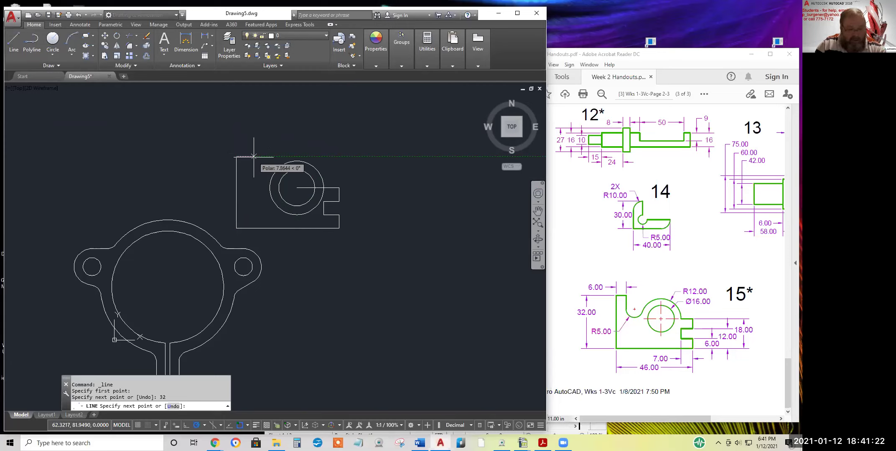
pyautogui.write('6')
pyautogui.press('Return')
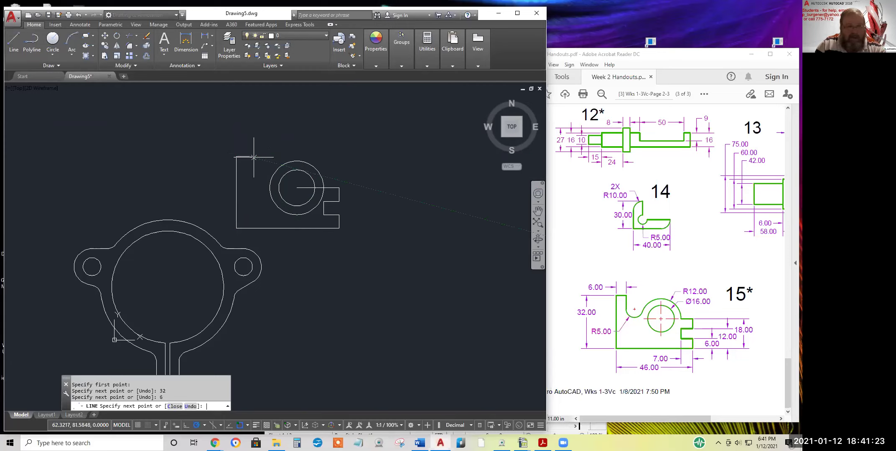
pyautogui.click(250, 204)
pyautogui.press('Return')
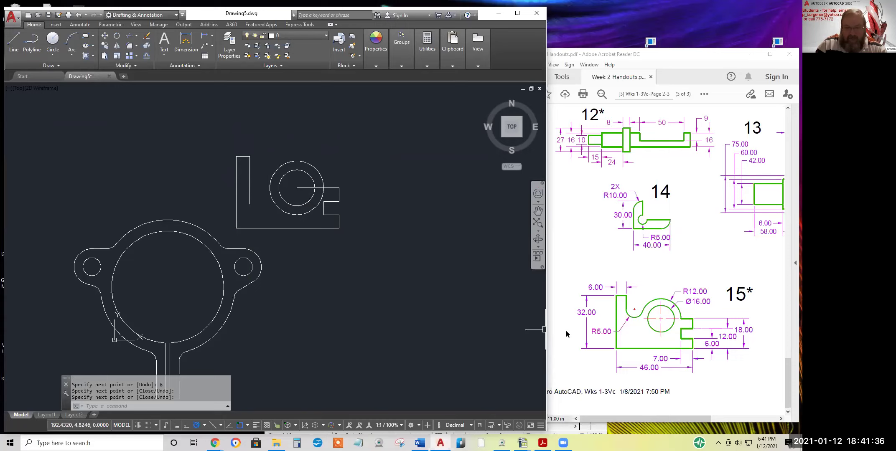
# - Highlight the R5.00 dimension in the handout and fillet the outer circle to the inner vertical line with radius 5
pyautogui.moveTo(589, 333); pyautogui.dragTo(612, 333)
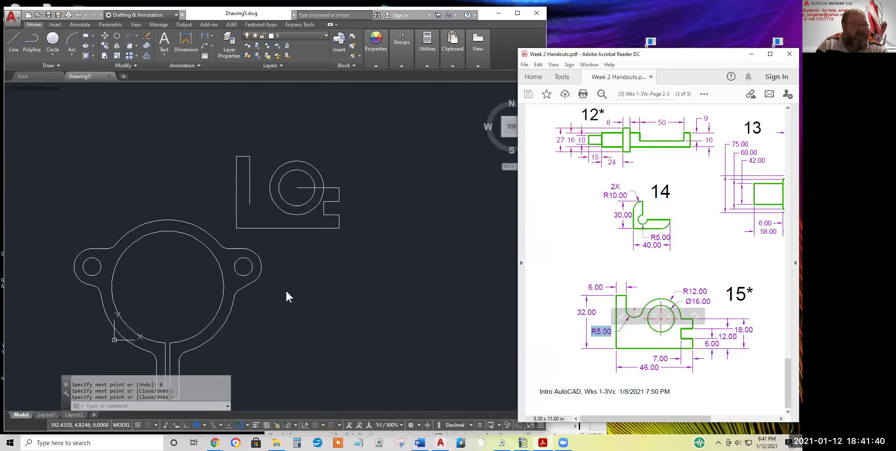
pyautogui.click(130, 48)
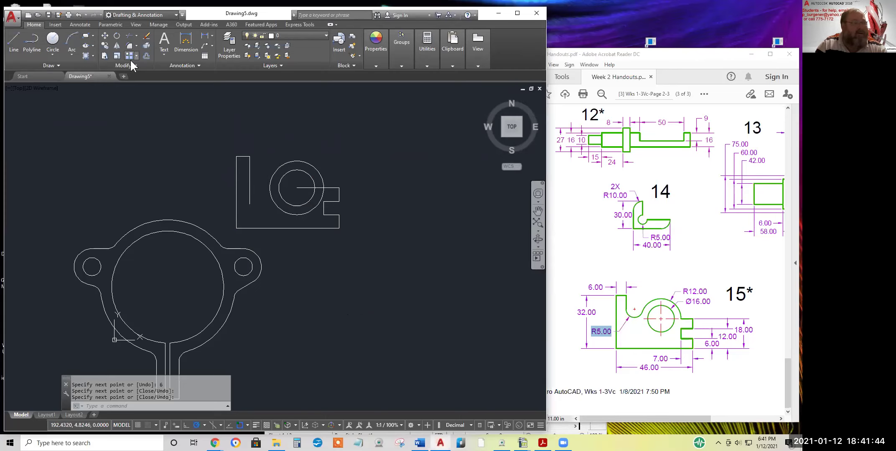
pyautogui.click(129, 46)
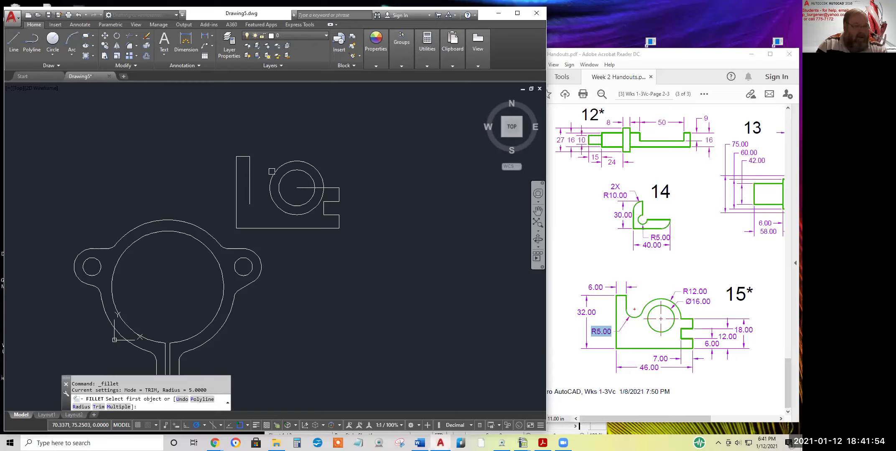
pyautogui.click(269, 180)
pyautogui.click(250, 184)
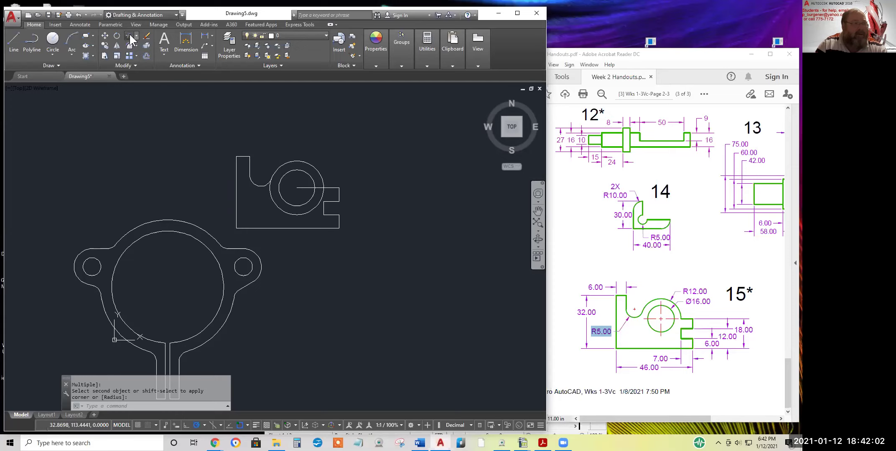
# - Using all objects as cutting edges, trim the outer circle's lower arc and the horizontal line segment between the two circles
pyautogui.click(129, 35)
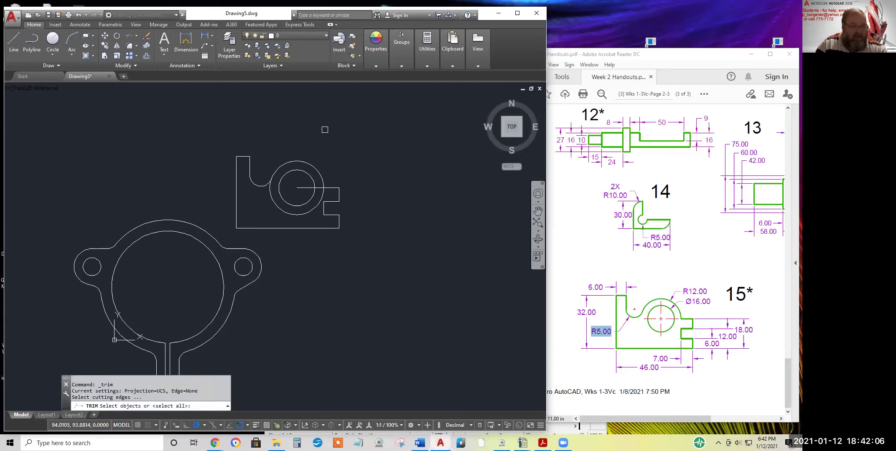
pyautogui.press('Return')
pyautogui.scroll(2, 341, 181)
pyautogui.scroll(2, 340, 181)
pyautogui.click(293, 201)
pyautogui.click(295, 208)
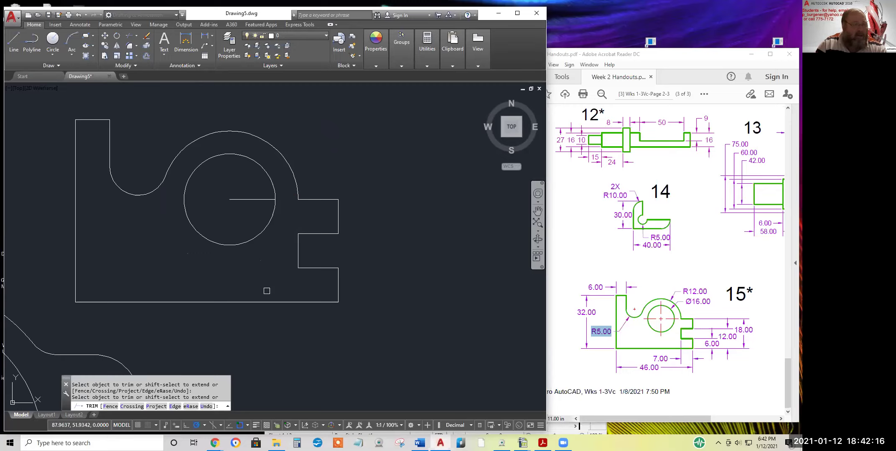
pyautogui.click(251, 302)
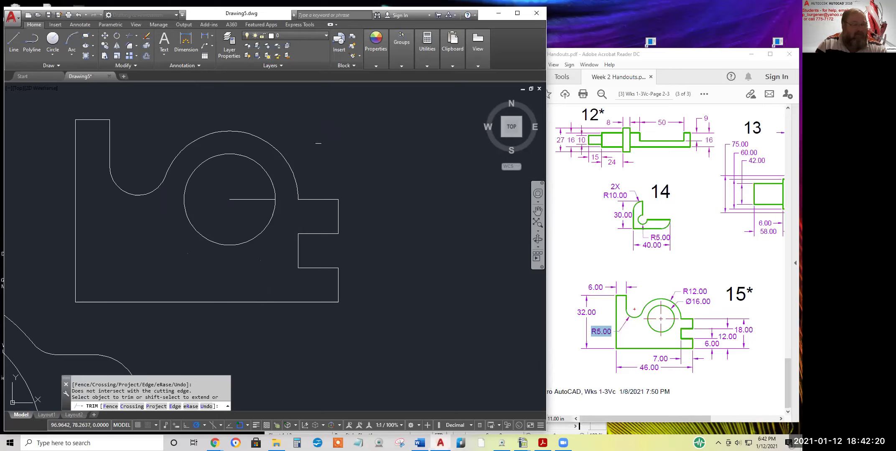
pyautogui.press('Return')
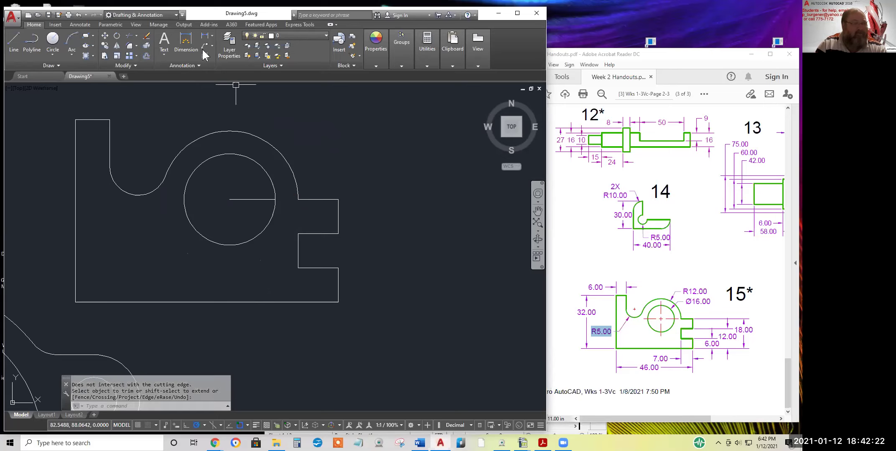
# - Erase the leftover horizontal line inside the 16 diameter circle of exercise 15
pyautogui.click(146, 36)
pyautogui.click(238, 199)
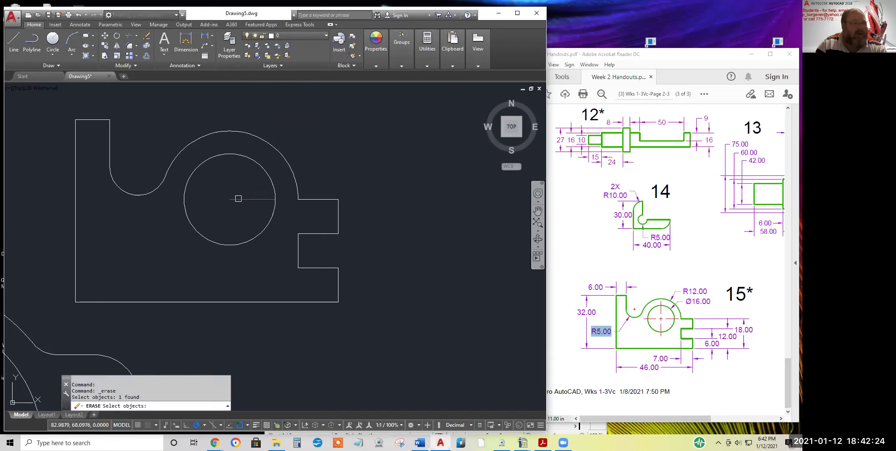
pyautogui.press('Return')
pyautogui.scroll(-4, 383, 205)
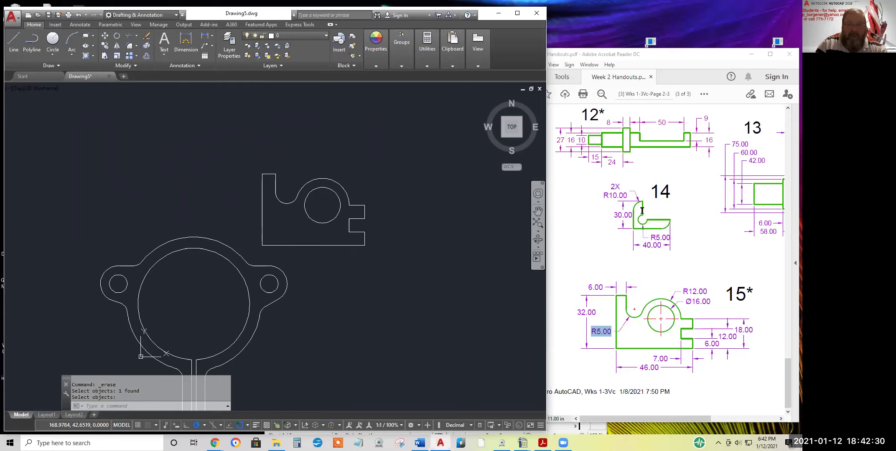
# - Begin exercise 14 above the clamp by drawing connected lines 49 to the left and 30 up
pyautogui.click(623, 225)
pyautogui.scroll(1, 610, 243)
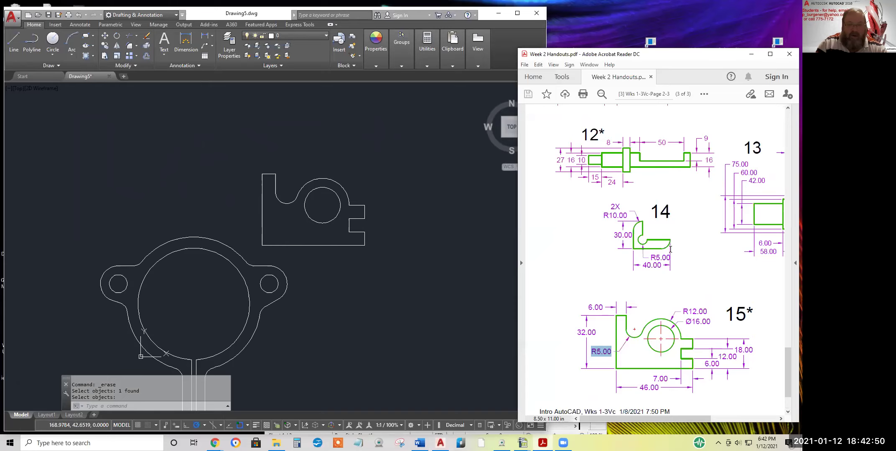
pyautogui.click(17, 37)
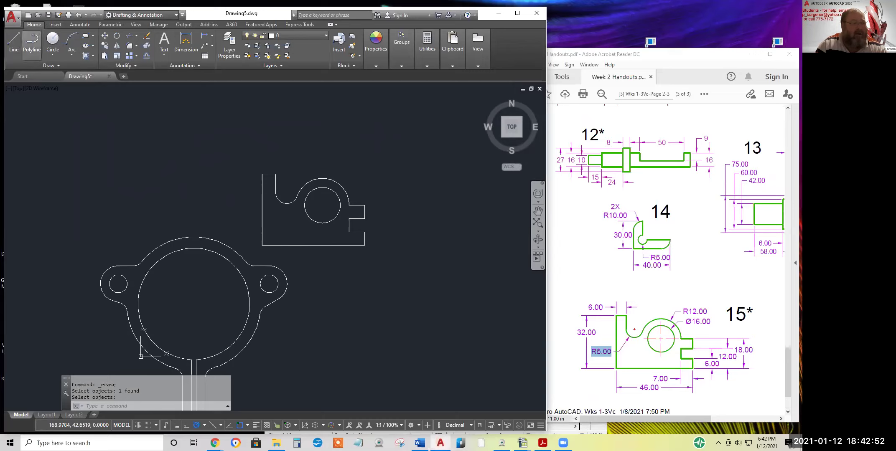
pyautogui.click(13, 38)
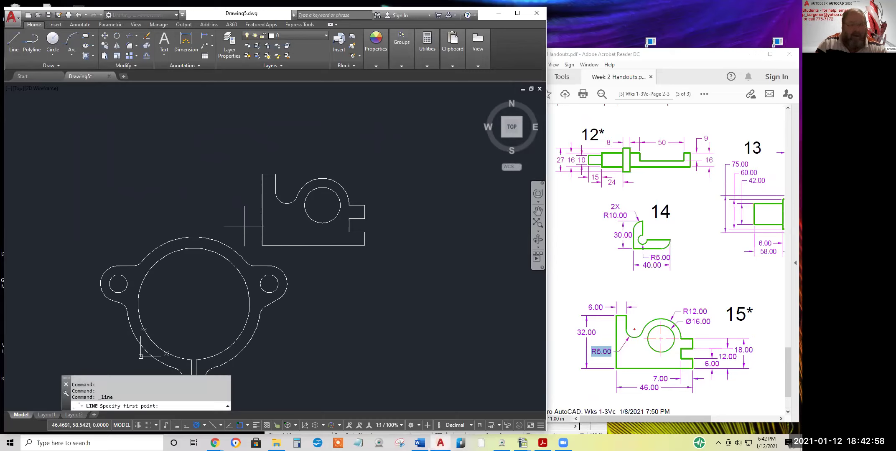
pyautogui.click(245, 226)
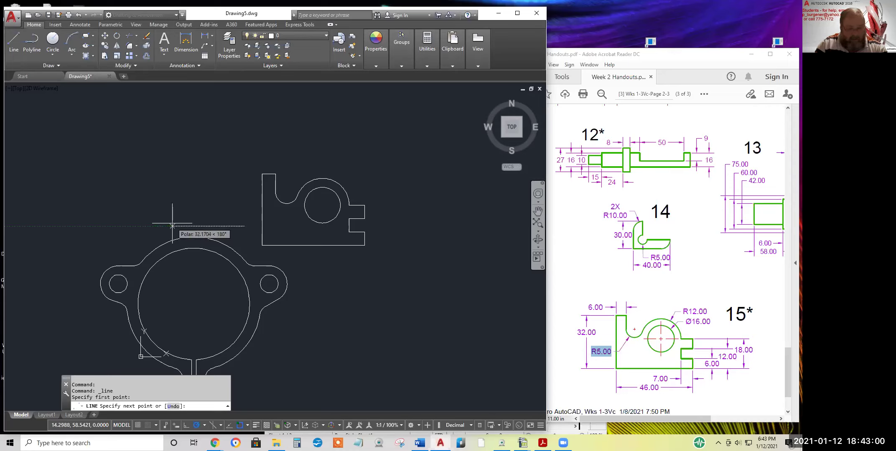
pyautogui.write('4')
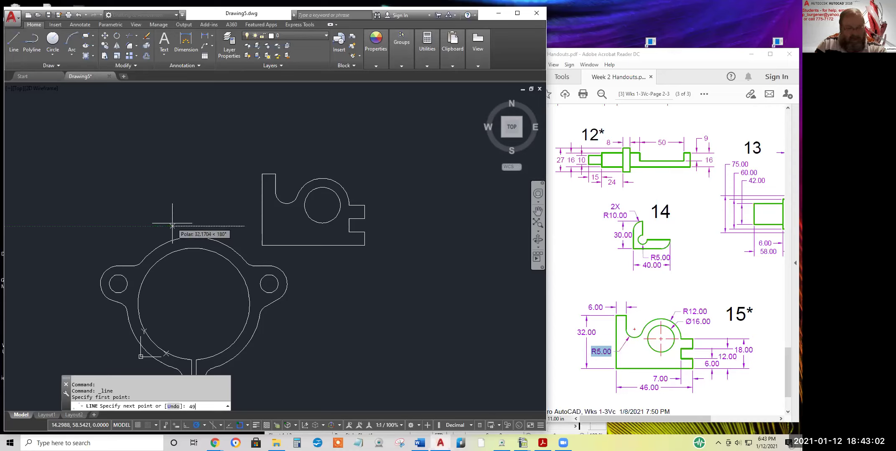
pyautogui.write('9')
pyautogui.press('Return')
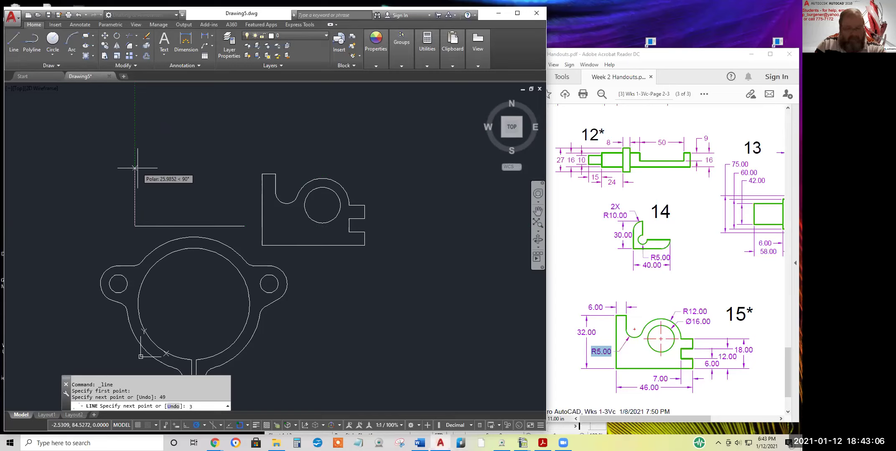
pyautogui.write('30')
pyautogui.press('Return')
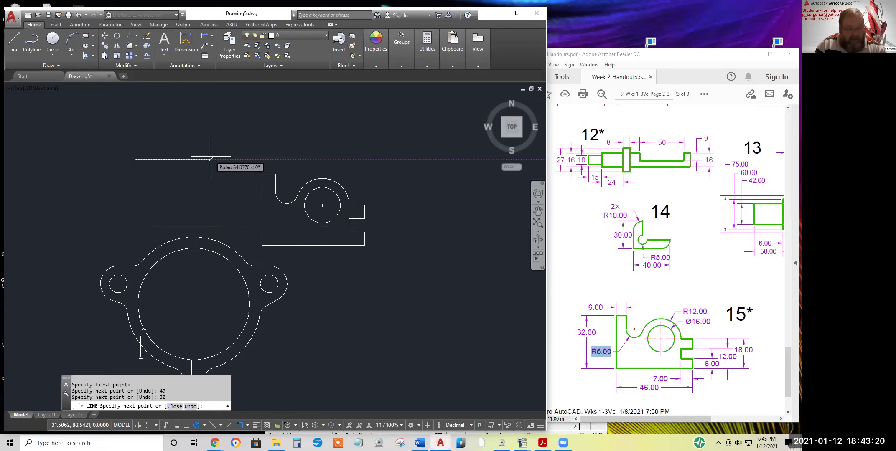
# - Continue the outline 10 to the right and end it with a freehand vertical line down to just above the bottom edge
pyautogui.press('Return')
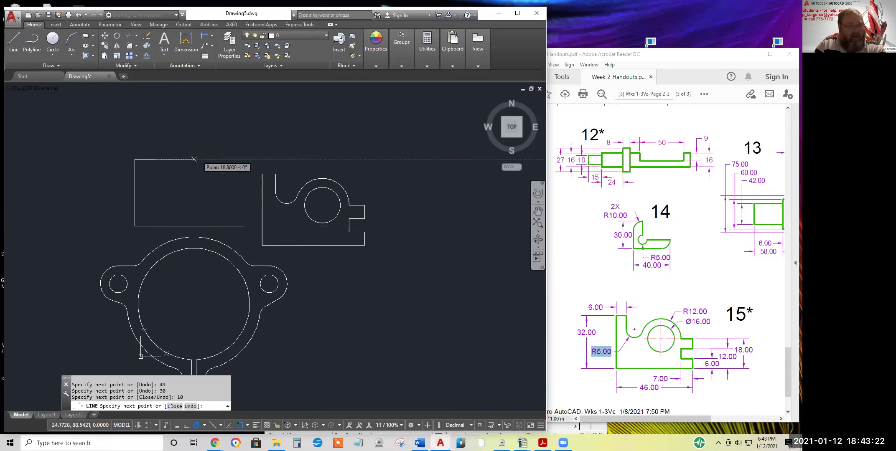
pyautogui.click(157, 214)
pyautogui.press('Return')
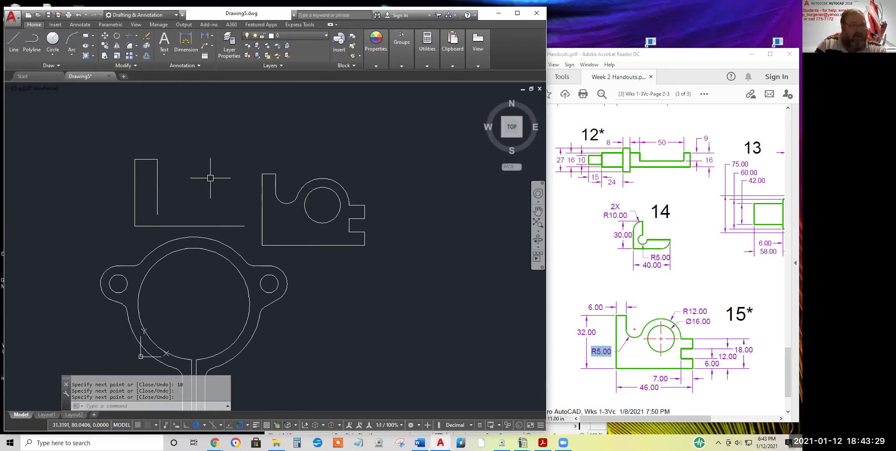
# - From the bottom edge's right end, draw a line 10 up and a freehand horizontal line left across the inner vertical line
pyautogui.click(14, 41)
pyautogui.click(244, 226)
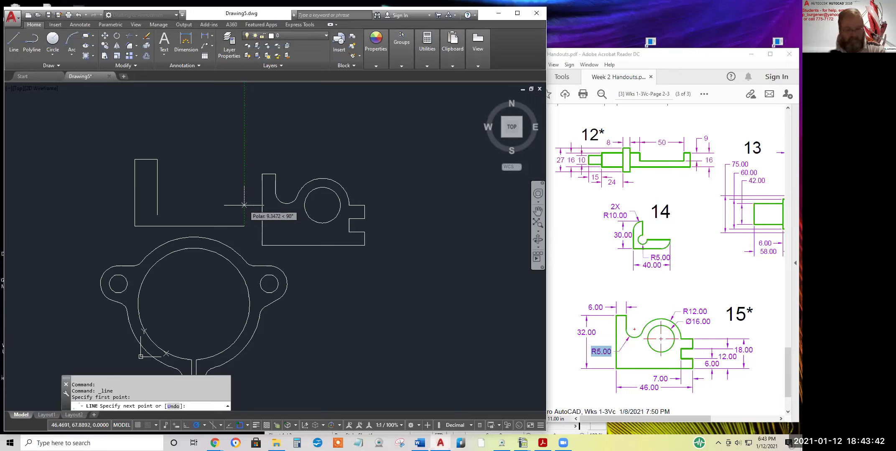
pyautogui.write('10')
pyautogui.press('Return')
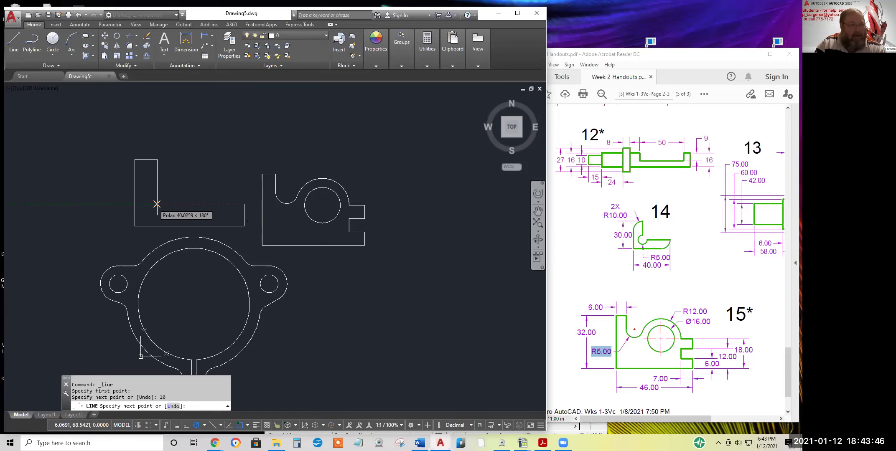
pyautogui.click(148, 204)
pyautogui.press('Return')
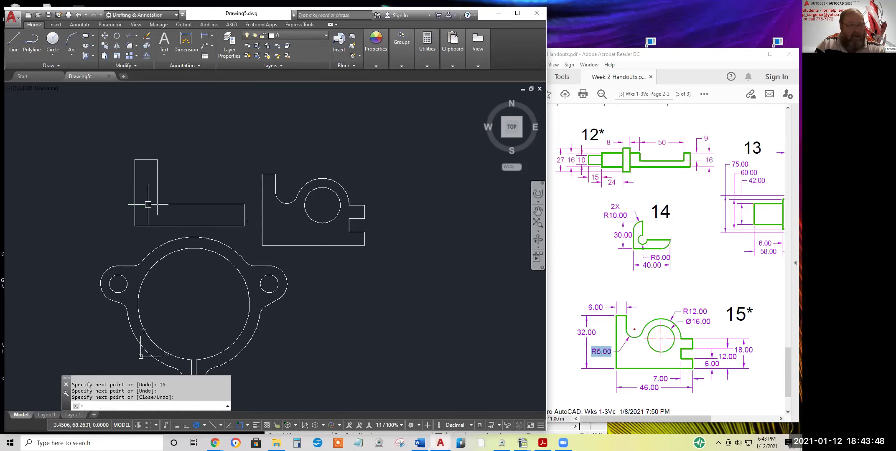
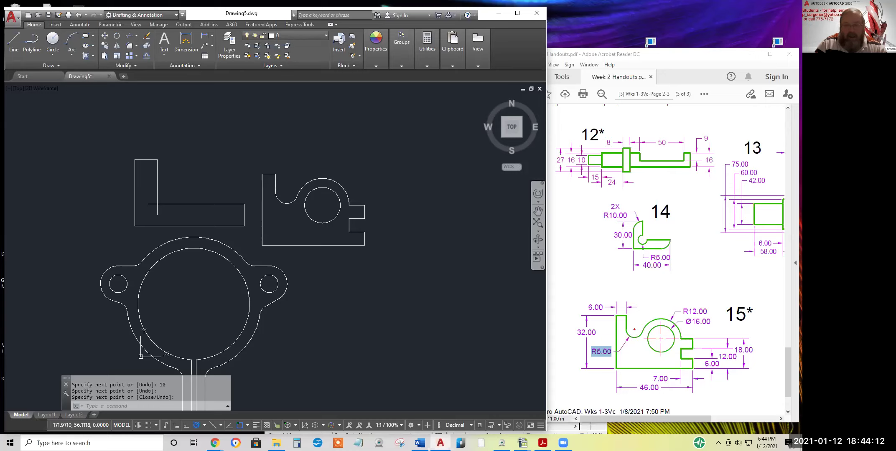
# - Draw a circle of radius 5 centred on the intersection of the two inner lines of the L shape
pyautogui.click(53, 40)
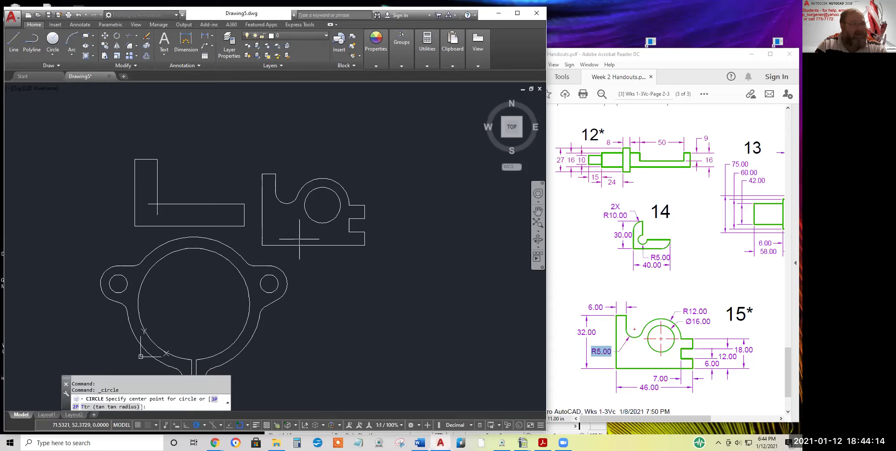
pyautogui.click(157, 204)
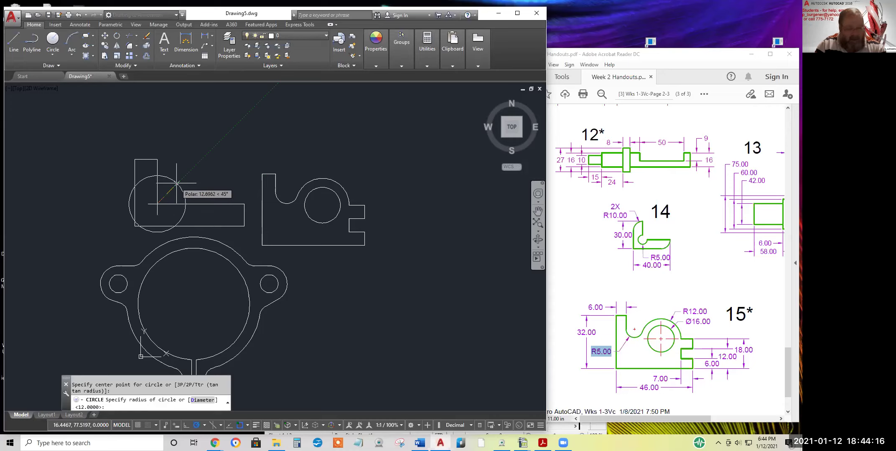
pyautogui.write('5')
pyautogui.press('Return')
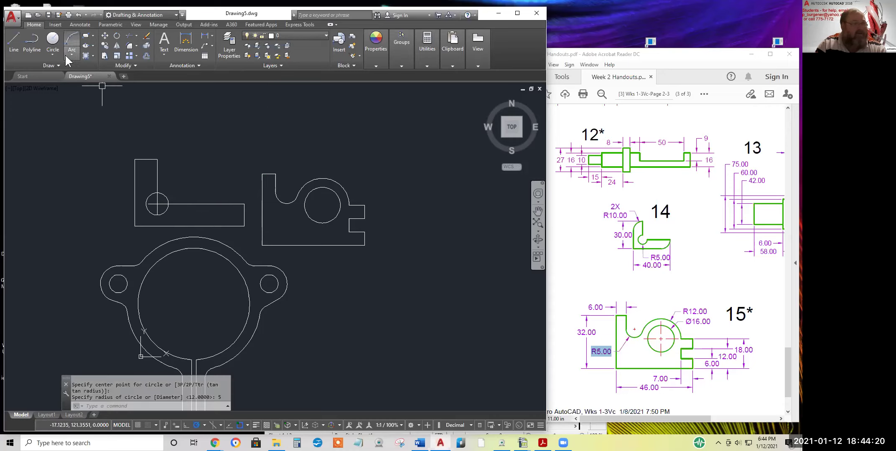
# - Start the Fillet command for rounding the L-shaped part
pyautogui.click(130, 49)
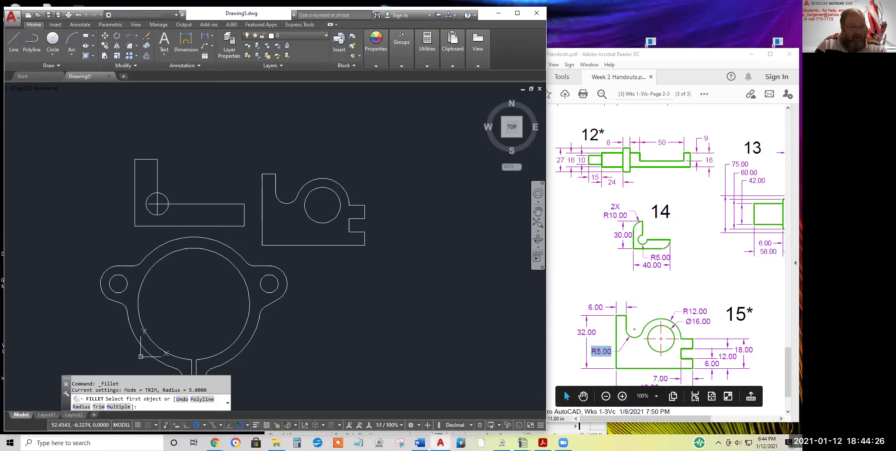
# - Fillet the outer corner at the upper end of the L-shaped part's vertical arm with a radius of 10
pyautogui.rightClick(382, 265)
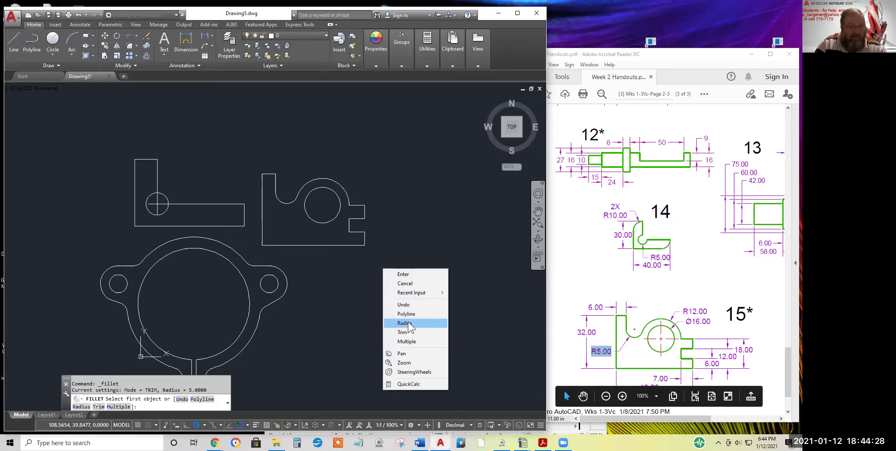
pyautogui.click(412, 324)
pyautogui.write('10')
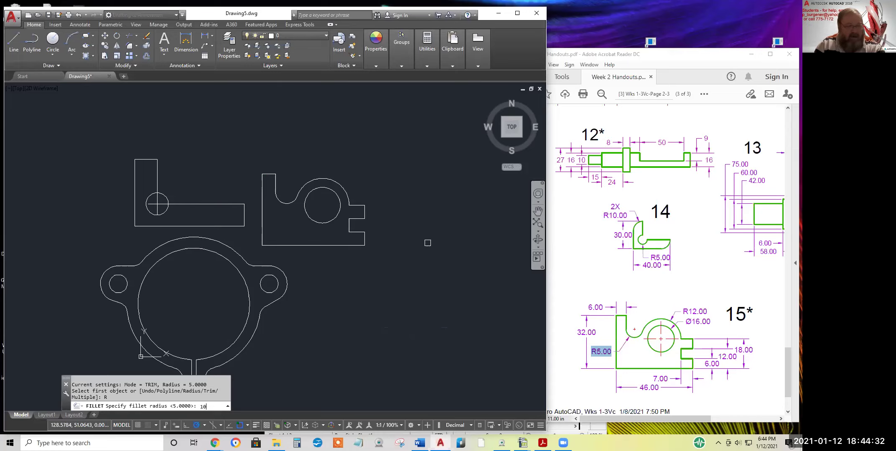
pyautogui.press('Return')
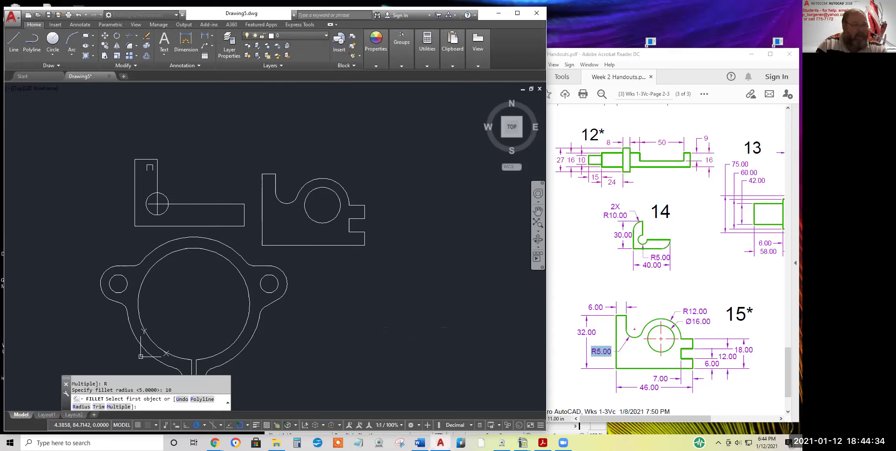
pyautogui.click(145, 159)
pyautogui.click(133, 171)
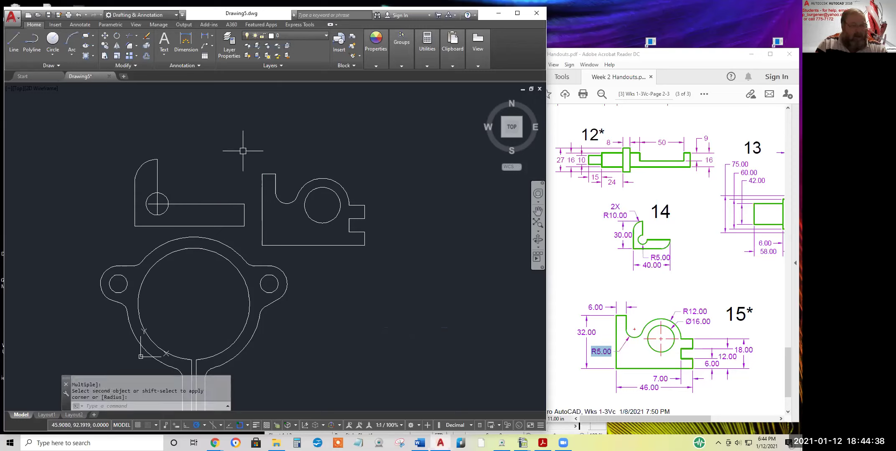
# - Fillet the lower outer corner at the end of the L-shaped part's horizontal arm with the same radius of 10
pyautogui.press('Return')
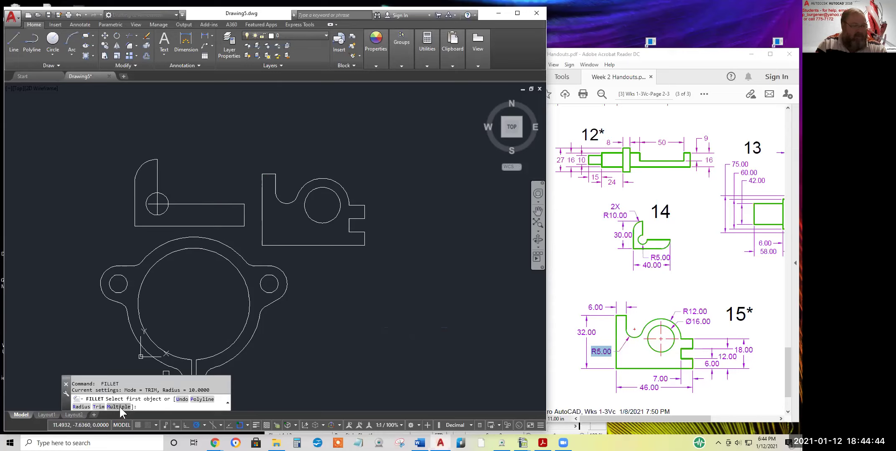
pyautogui.click(244, 220)
pyautogui.click(229, 226)
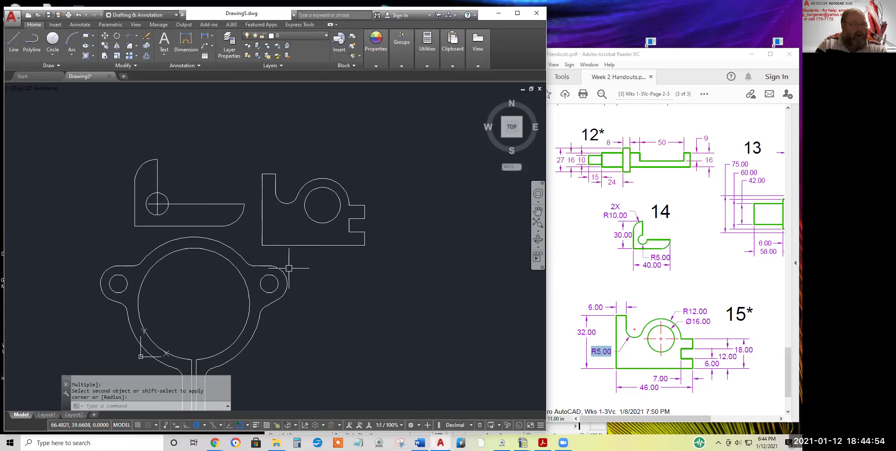
# - Trim the line ends inside the circle and the circle's inner arc at the L-shaped part's inside corner, leaving a rounded relief notch
pyautogui.scroll(6, 153, 218)
pyautogui.scroll(4, 153, 222)
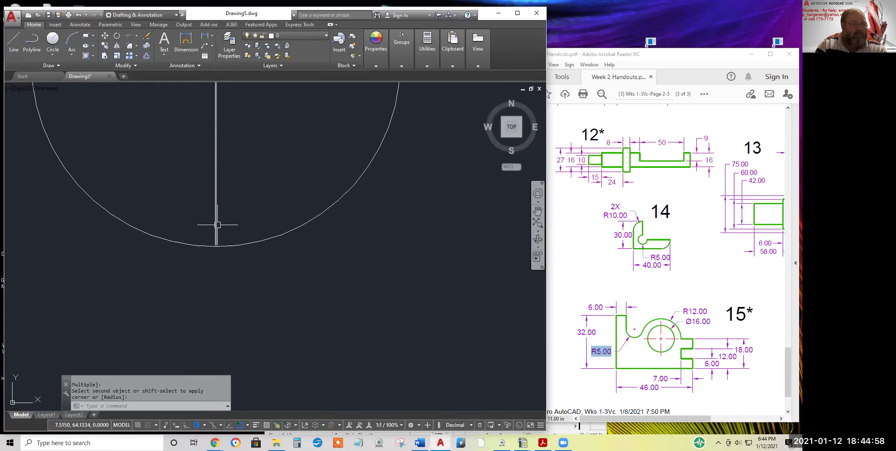
pyautogui.scroll(-4, 216, 222)
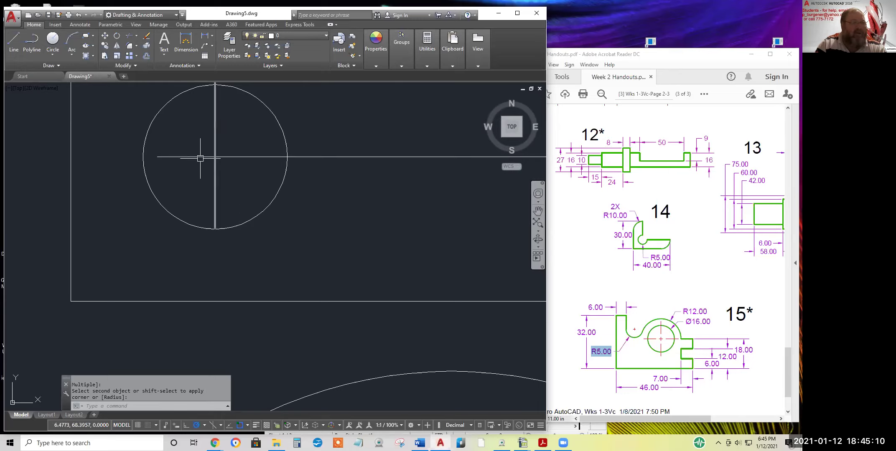
pyautogui.click(130, 37)
pyautogui.press('Return')
pyautogui.click(190, 157)
pyautogui.click(215, 177)
pyautogui.click(232, 156)
pyautogui.click(214, 138)
pyautogui.click(266, 103)
pyautogui.press('Return')
pyautogui.scroll(-5, 278, 205)
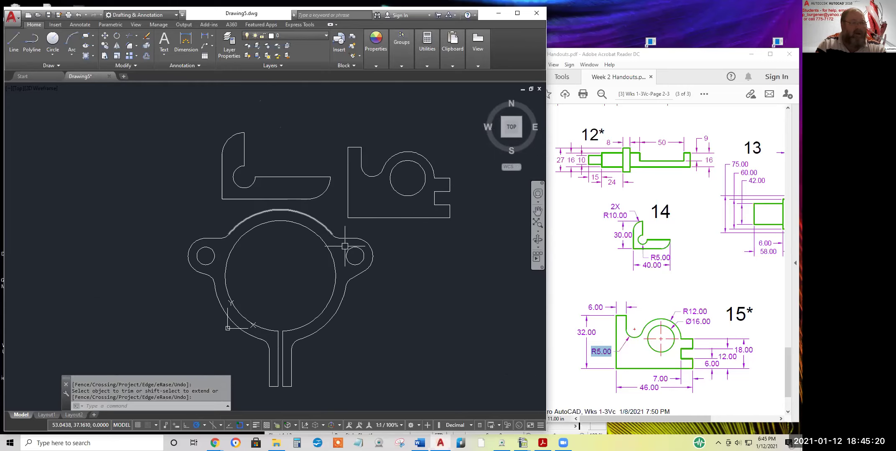
pyautogui.scroll(-2, 416, 301)
pyautogui.moveTo(416, 301); pyautogui.dragTo(304, 274, button='middle')
pyautogui.scroll(2, 320, 270)
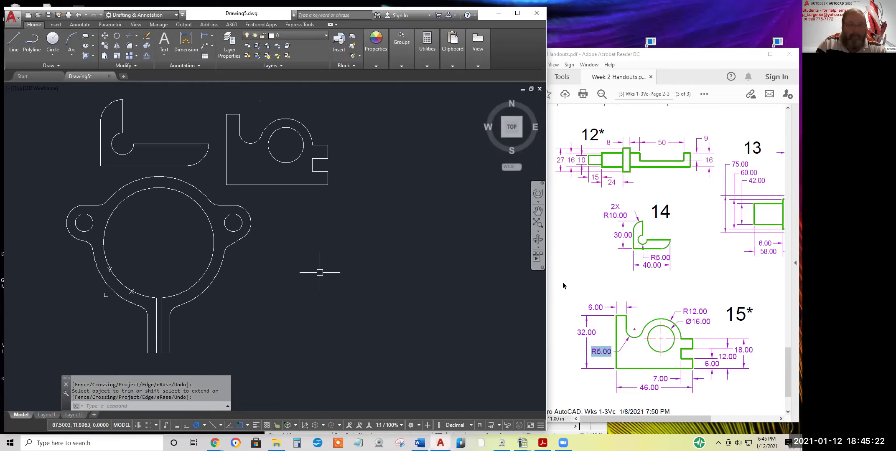
# - Switch to the Week 2 Handouts PDF in Adobe Acrobat Reader and review exercises 10 to 15
pyautogui.click(695, 266)
pyautogui.scroll(-1, 703, 261)
pyautogui.moveTo(704, 256); pyautogui.dragTo(660, 299, button='middle')
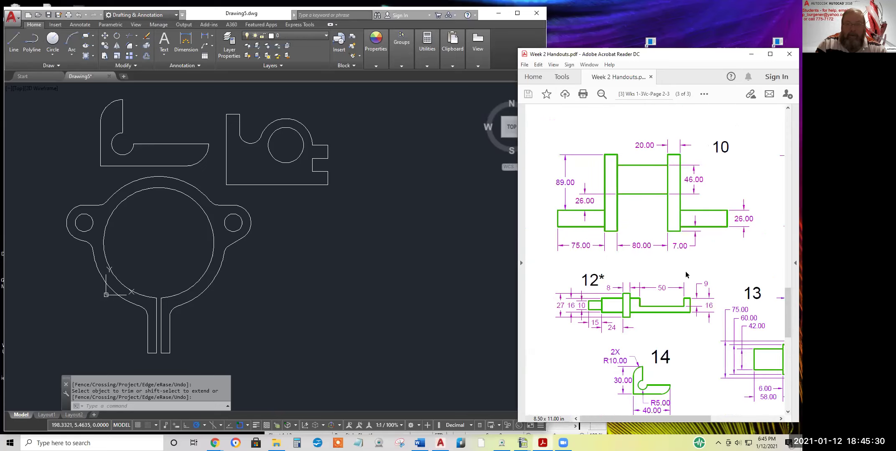
pyautogui.scroll(-2, 685, 271)
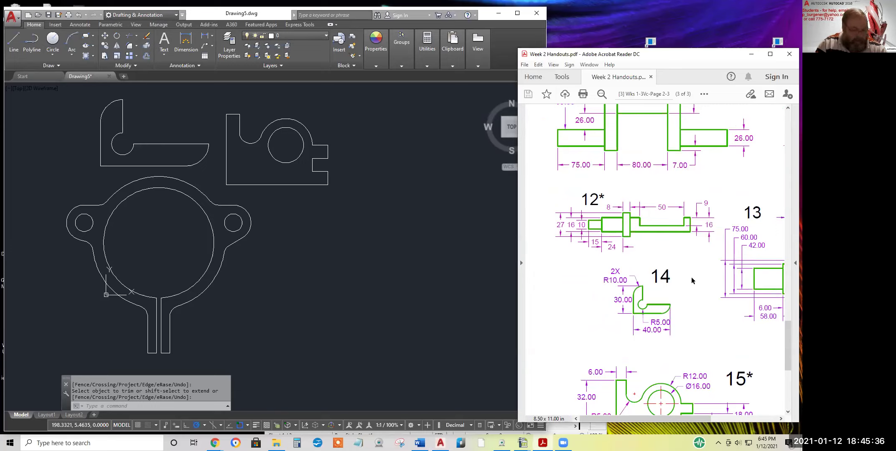
pyautogui.scroll(-2, 704, 274)
pyautogui.keyDown('shift'); pyautogui.hscroll(3, 704, 274); pyautogui.keyUp('shift')
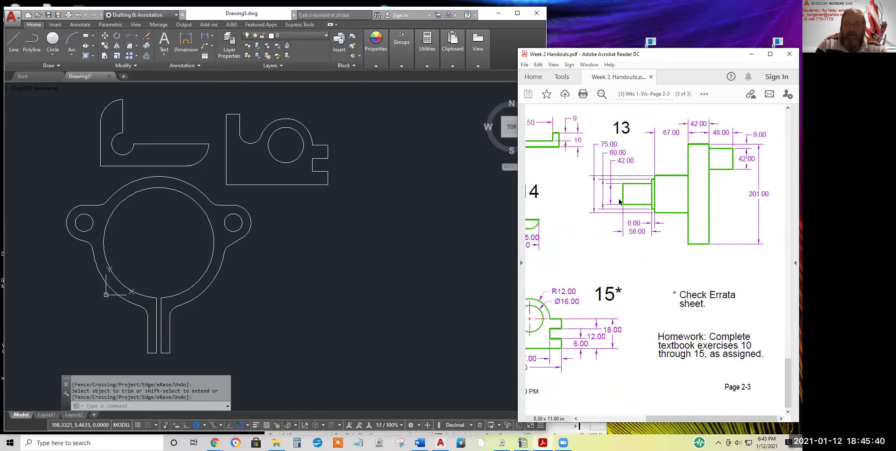
pyautogui.moveTo(586, 184); pyautogui.dragTo(611, 271, button='middle')
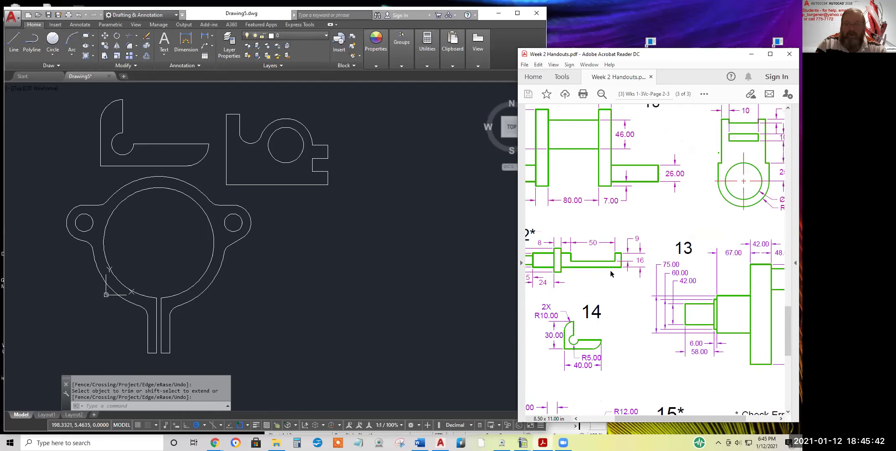
pyautogui.moveTo(552, 259); pyautogui.dragTo(555, 260, button='middle')
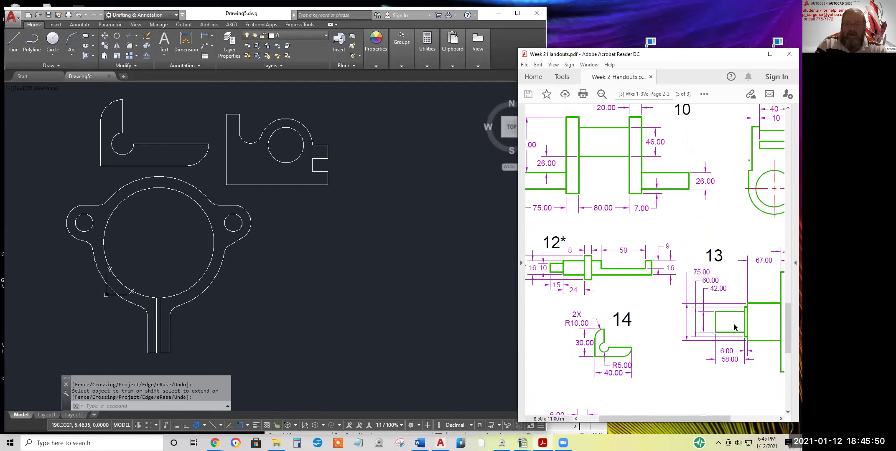
pyautogui.scroll(1, 669, 319)
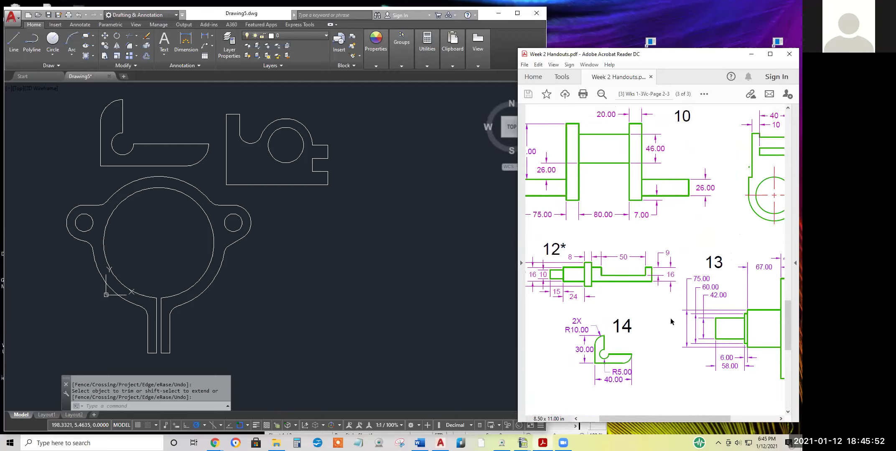
pyautogui.scroll(-1, 670, 322)
pyautogui.keyDown('ctrl'); pyautogui.scroll(-1, 673, 317); pyautogui.keyUp('ctrl')
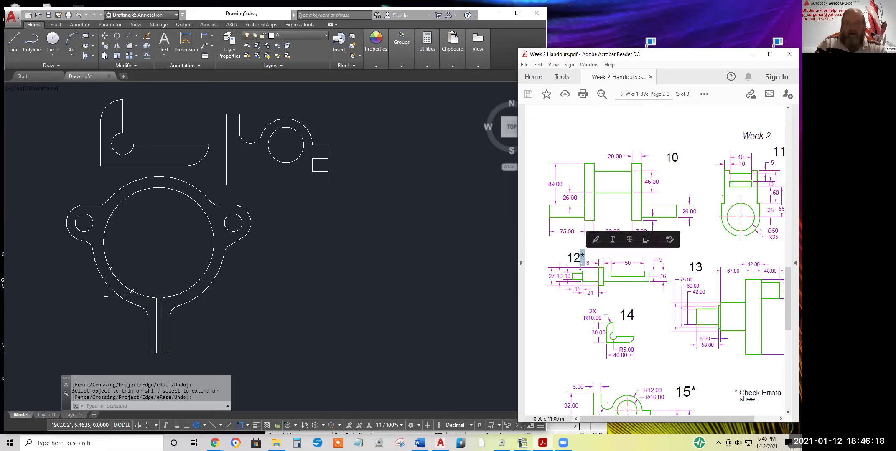
# - Examine the dimensions of exercise 12 in the handout, including the stepped end at one side and the raised end at the other
pyautogui.scroll(5, 576, 283)
pyautogui.scroll(-5, 576, 280)
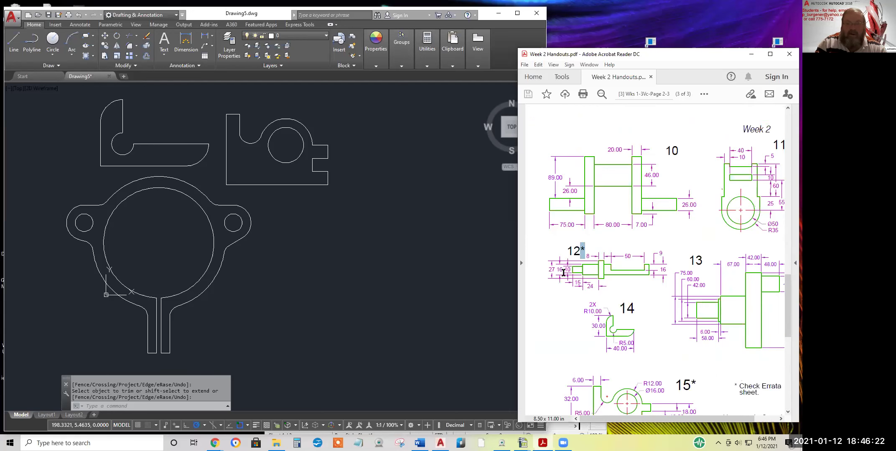
pyautogui.click(568, 269)
pyautogui.moveTo(565, 270); pyautogui.dragTo(567, 272)
pyautogui.click(567, 268)
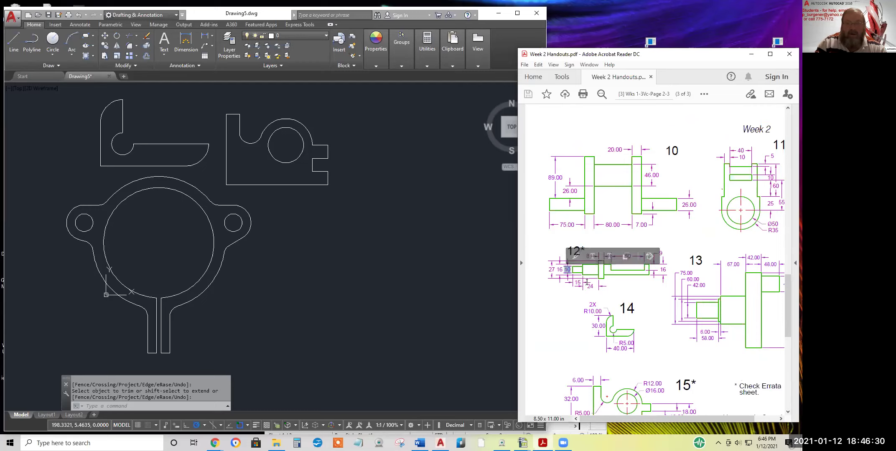
pyautogui.click(626, 292)
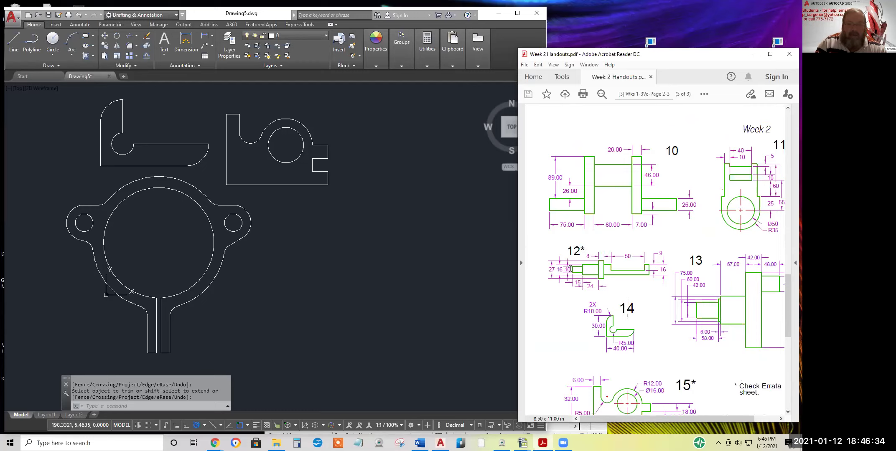
pyautogui.doubleClick(568, 270)
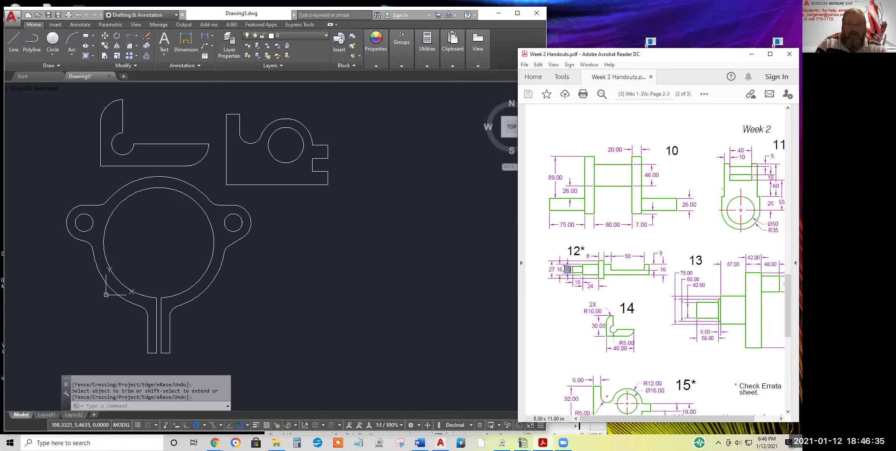
pyautogui.click(650, 304)
pyautogui.scroll(1, 648, 269)
pyautogui.keyDown('ctrl'); pyautogui.scroll(4, 642, 280); pyautogui.keyUp('ctrl')
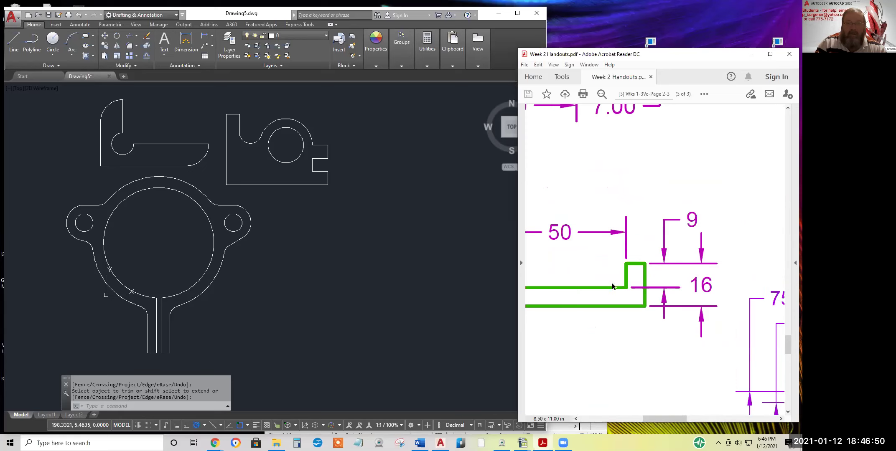
pyautogui.keyDown('ctrl'); pyautogui.scroll(-3, 598, 285); pyautogui.keyUp('ctrl')
pyautogui.moveTo(587, 287); pyautogui.dragTo(594, 280, button='middle')
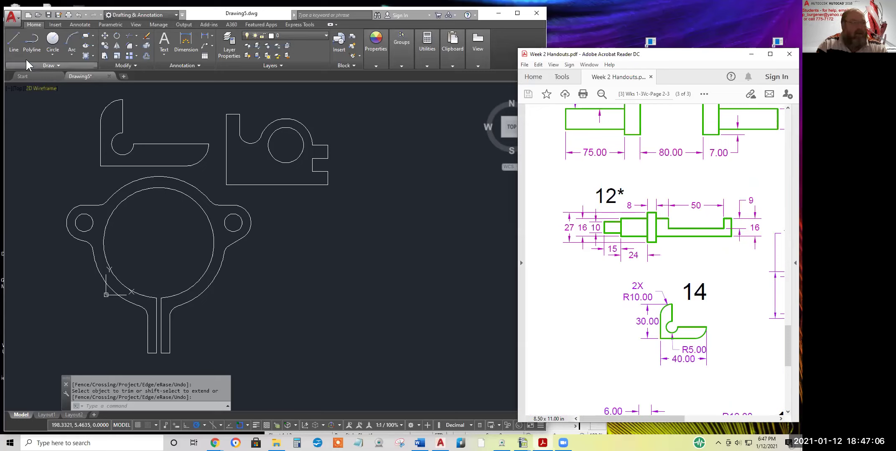
# - Switch to AutoCAD and start exercise 12's outline above the existing parts with lines 10 up and 15 to the right
pyautogui.click(13, 40)
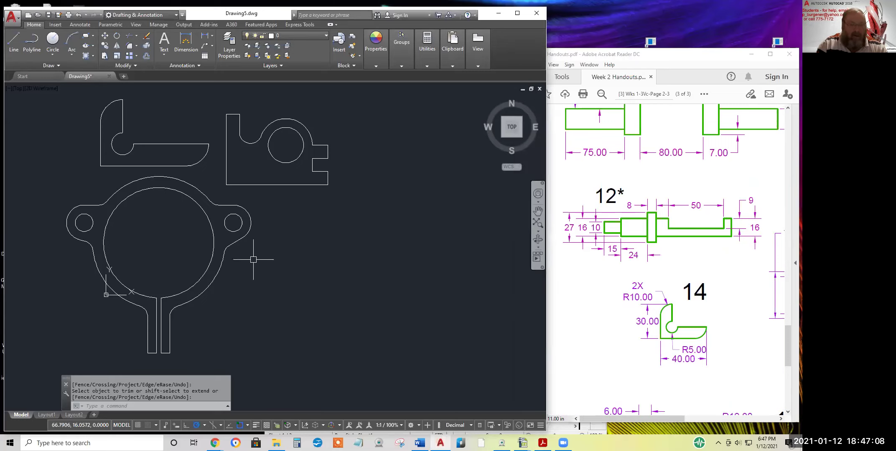
pyautogui.click(14, 43)
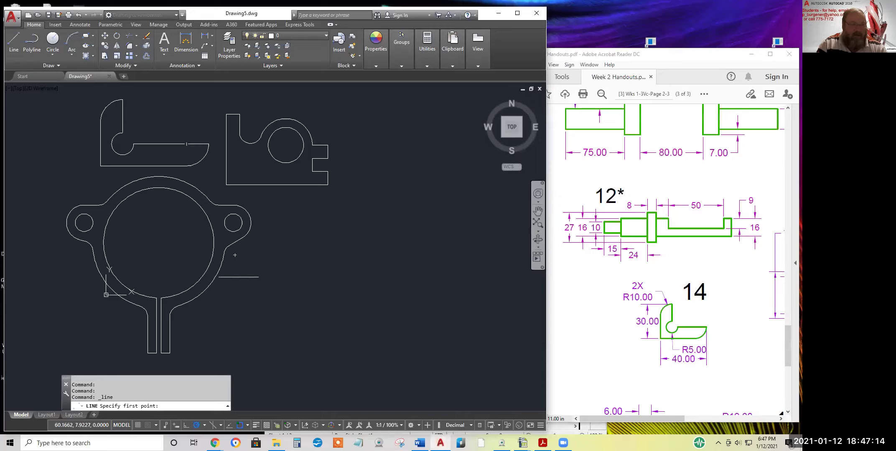
pyautogui.moveTo(281, 262); pyautogui.dragTo(354, 357, button='middle')
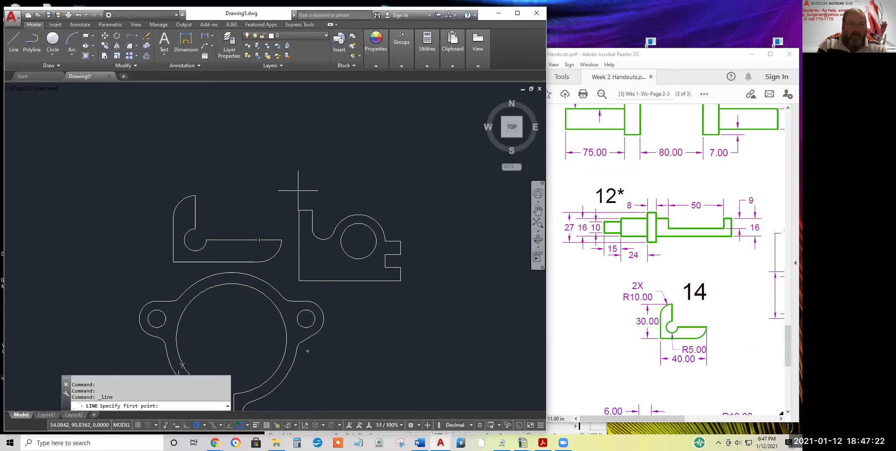
pyautogui.click(280, 191)
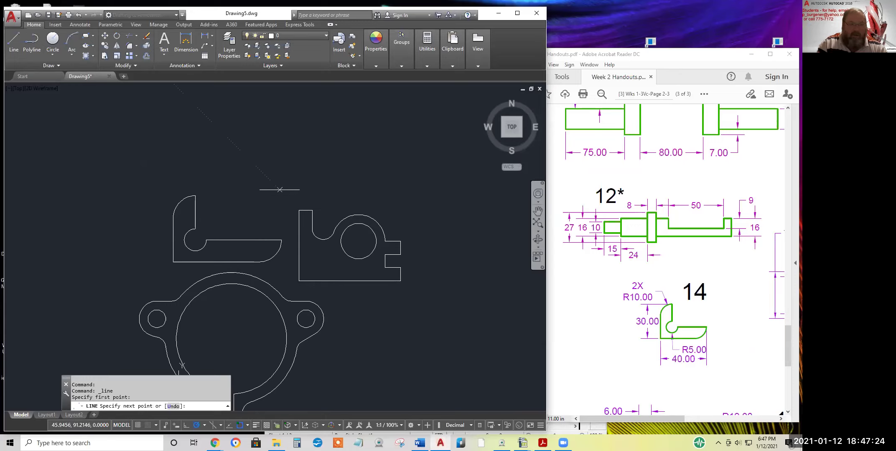
pyautogui.write('10')
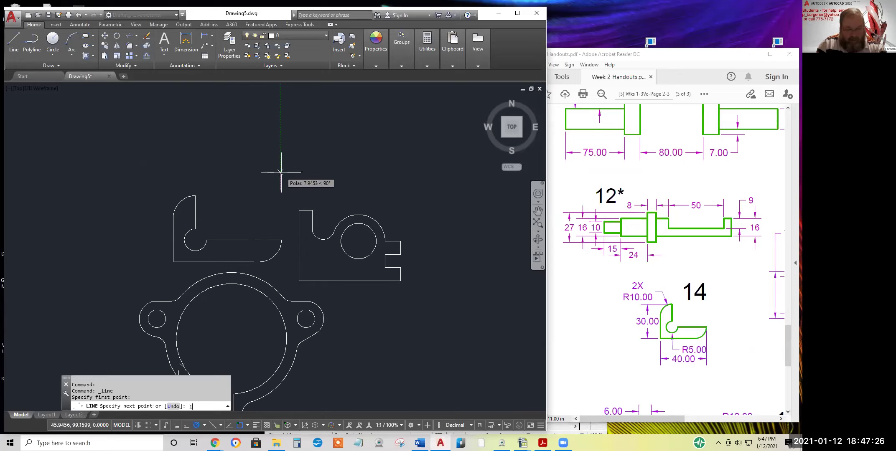
pyautogui.press('Return')
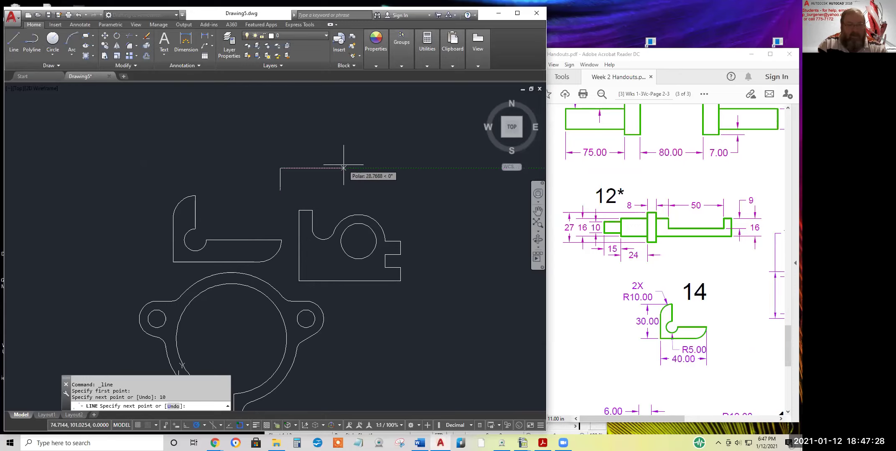
pyautogui.write('15')
pyautogui.press('Return')
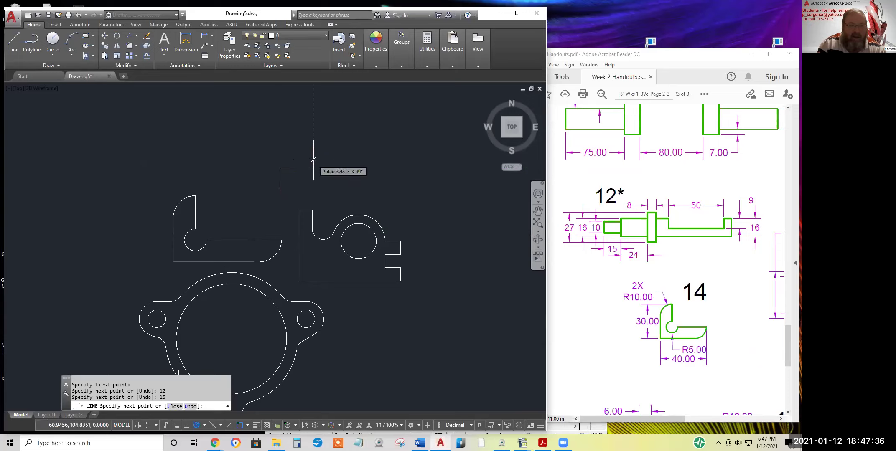
# - Continue the outline with lines 3 up and 24 to the right, and end the line chain there
pyautogui.write('3')
pyautogui.press('Return')
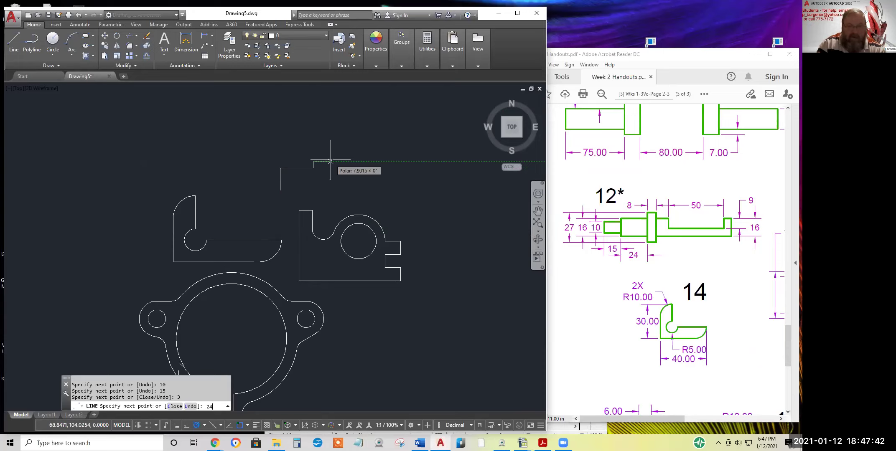
pyautogui.write('24')
pyautogui.press('Return')
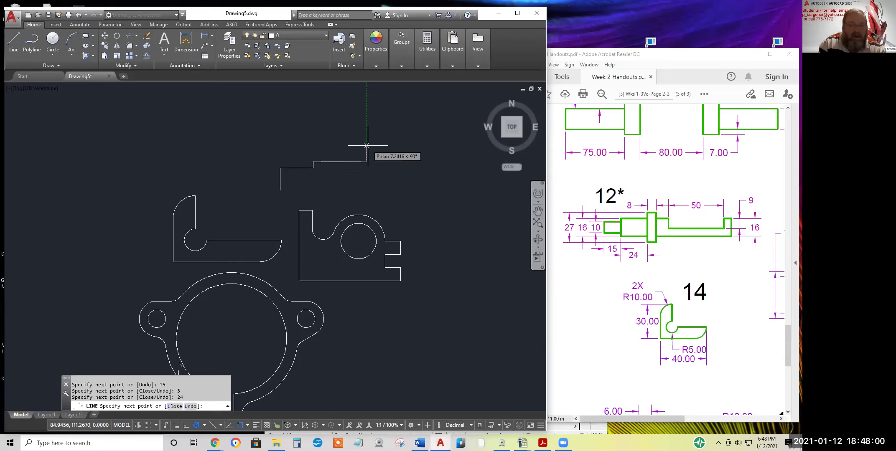
pyautogui.press('Return')
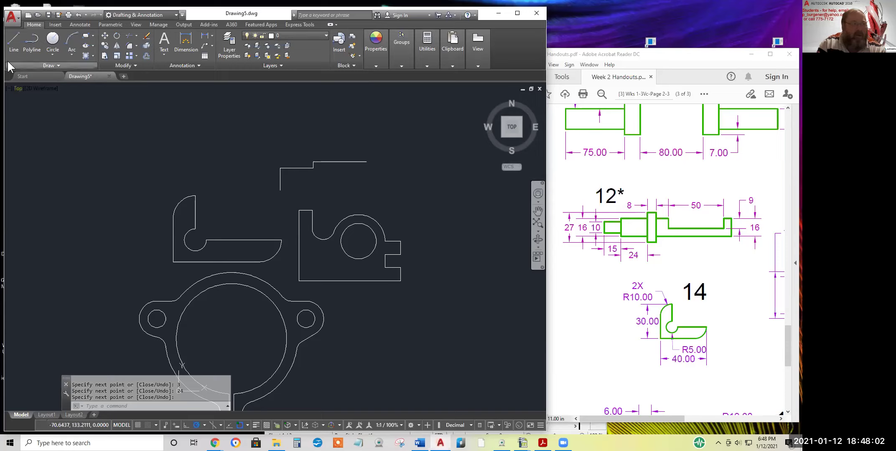
# - Draw a horizontal centre line from the midpoint of the shaft's 10-high end edge, extending well past the existing outline
pyautogui.click(15, 38)
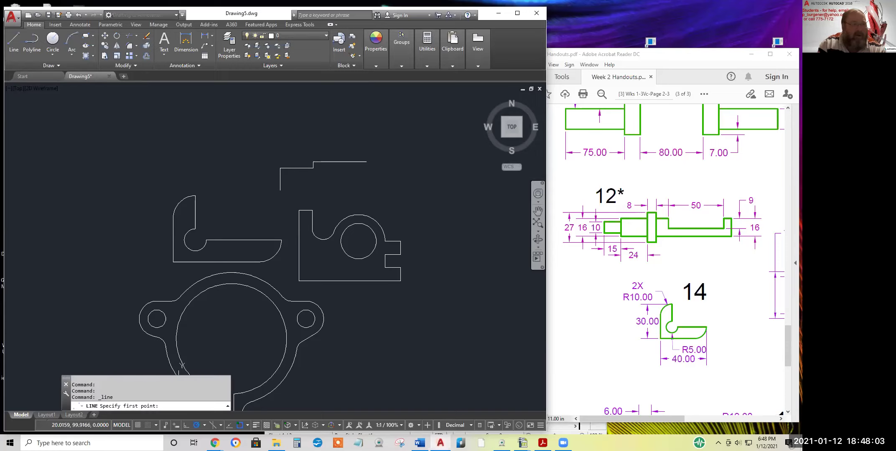
pyautogui.click(281, 179)
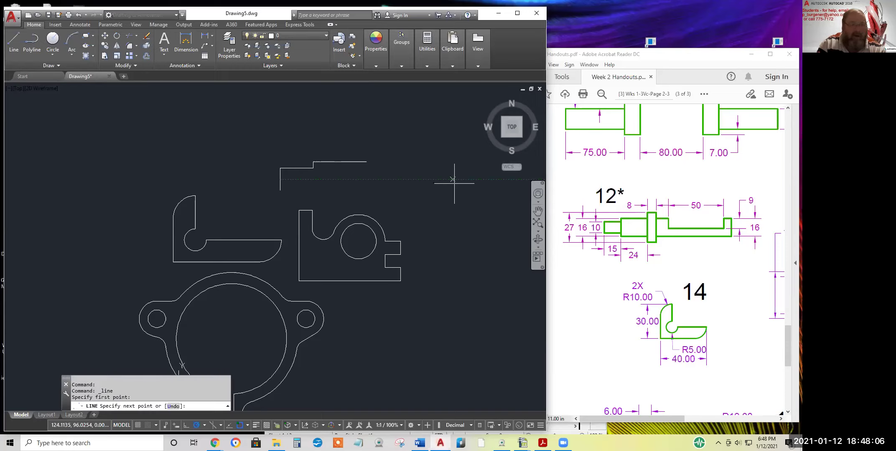
pyautogui.click(517, 180)
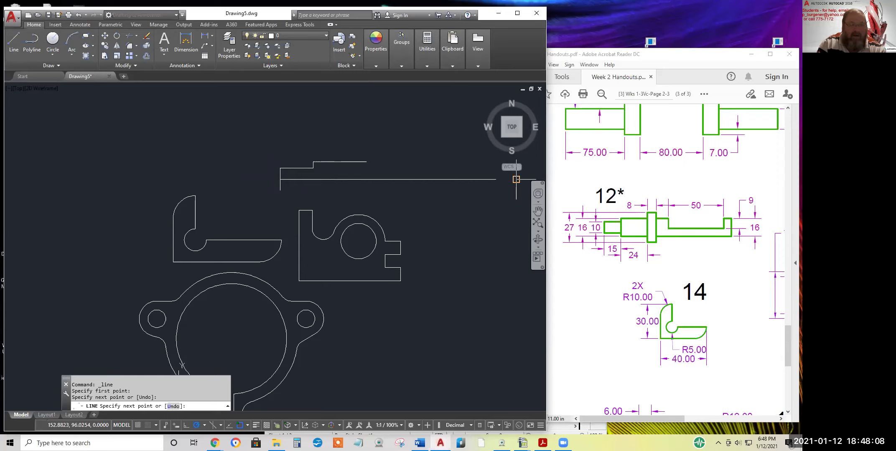
pyautogui.press('Return')
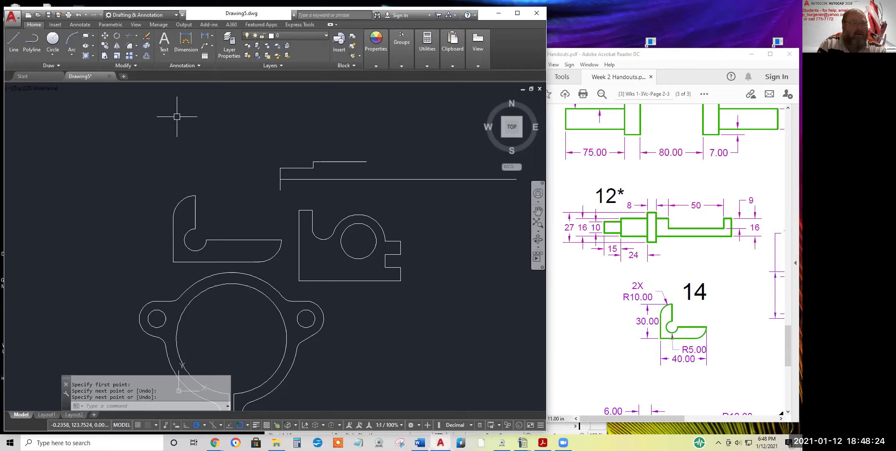
# - Draw a line from the end of the 24-long edge down to the centre line, followed by a segment 13.5 up
pyautogui.click(15, 40)
pyautogui.click(367, 163)
pyautogui.click(366, 179)
pyautogui.write('13.')
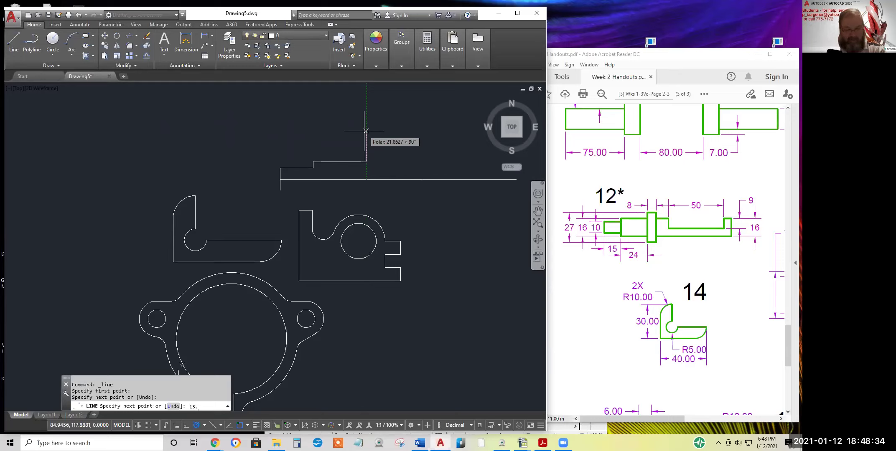
pyautogui.write('5')
pyautogui.press('Return')
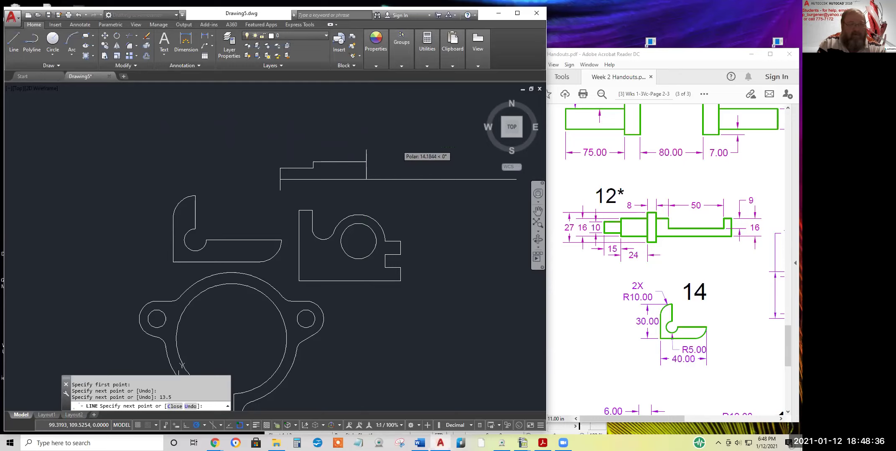
pyautogui.press('Return')
# - Outline the collar from the centre line with segments 13.5 down, 8 to the right and 27 up, closing it at its upper left corner
pyautogui.press('Return')
pyautogui.click(366, 179)
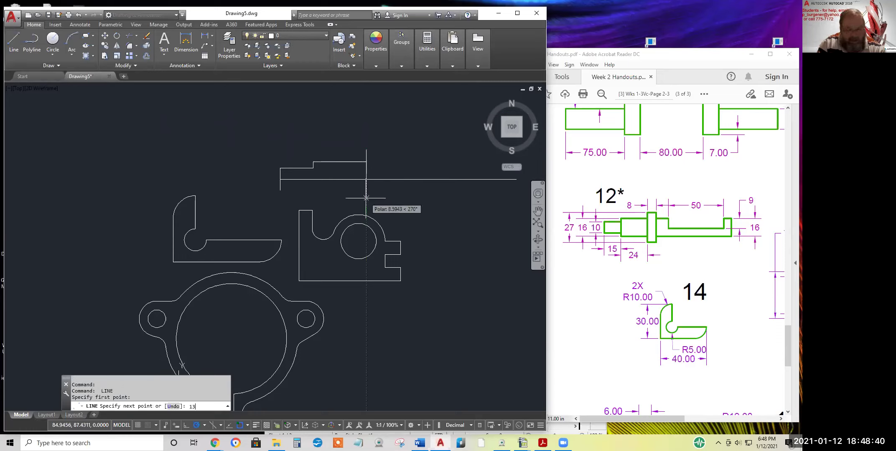
pyautogui.write('5')
pyautogui.press('Return')
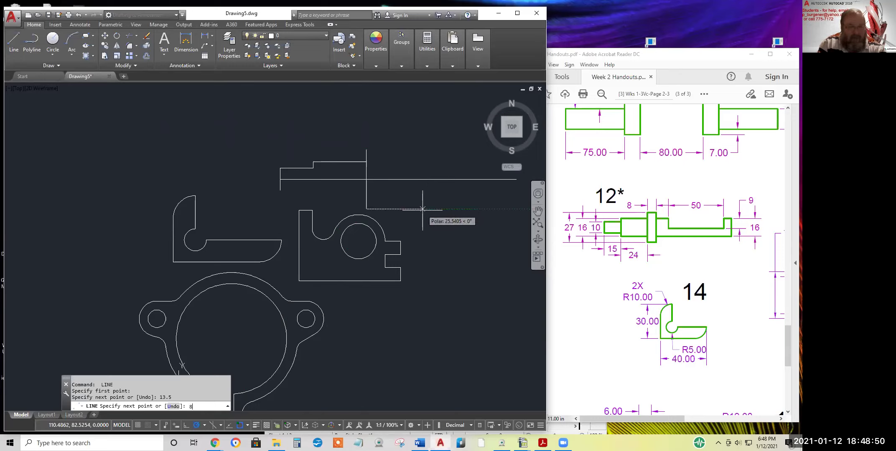
pyautogui.write('8')
pyautogui.press('Return')
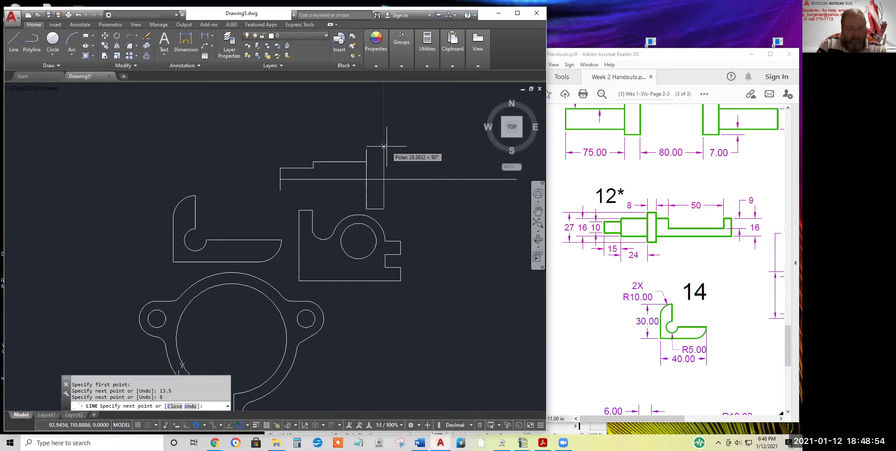
pyautogui.write('27')
pyautogui.press('Return')
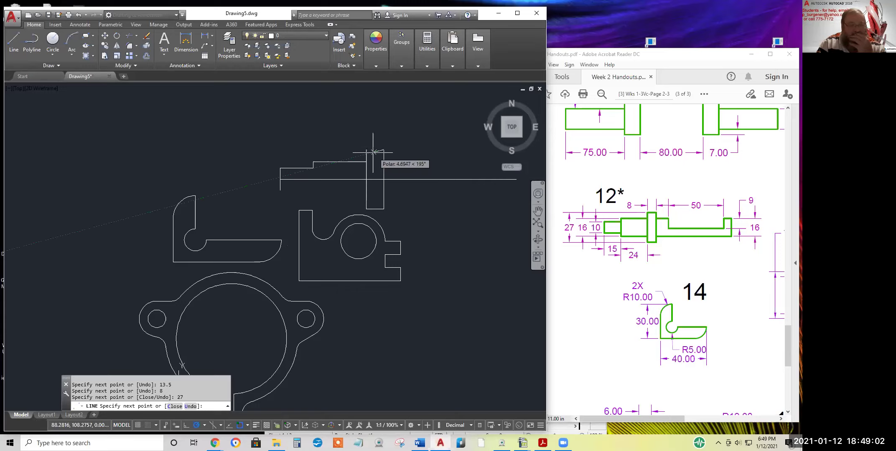
pyautogui.click(366, 149)
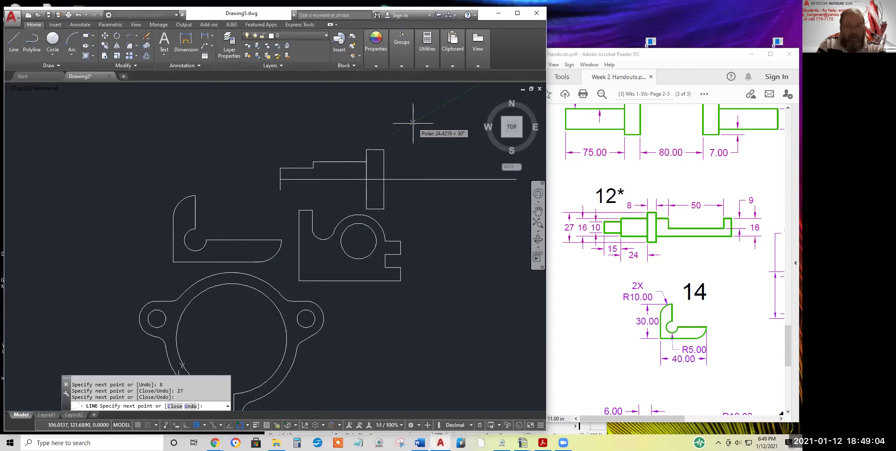
pyautogui.press('Return')
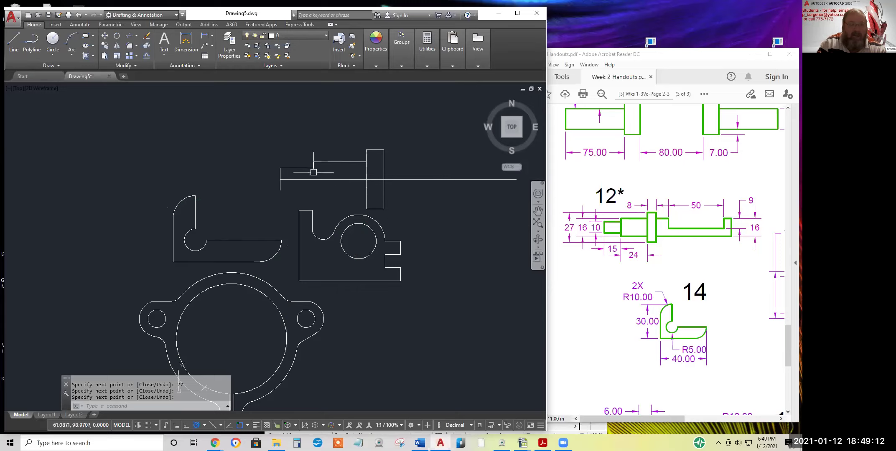
# - Start a line at the step corner where the 15-long edge ends
pyautogui.click(20, 39)
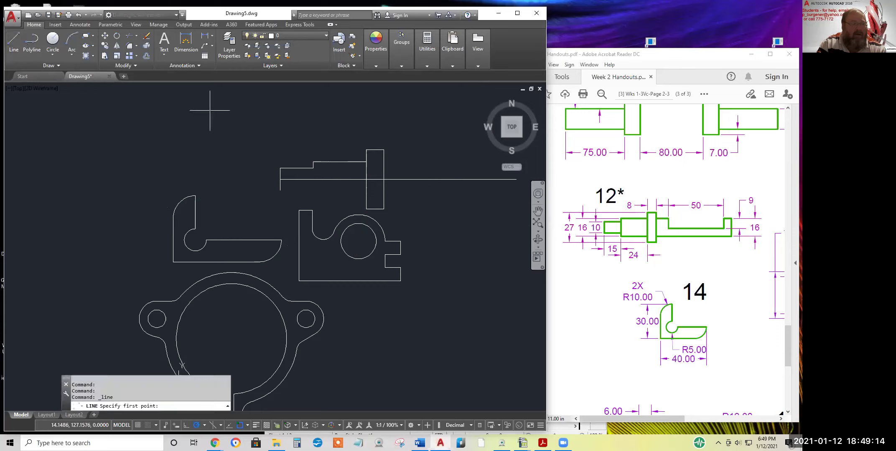
pyautogui.click(313, 167)
pyautogui.write('1')
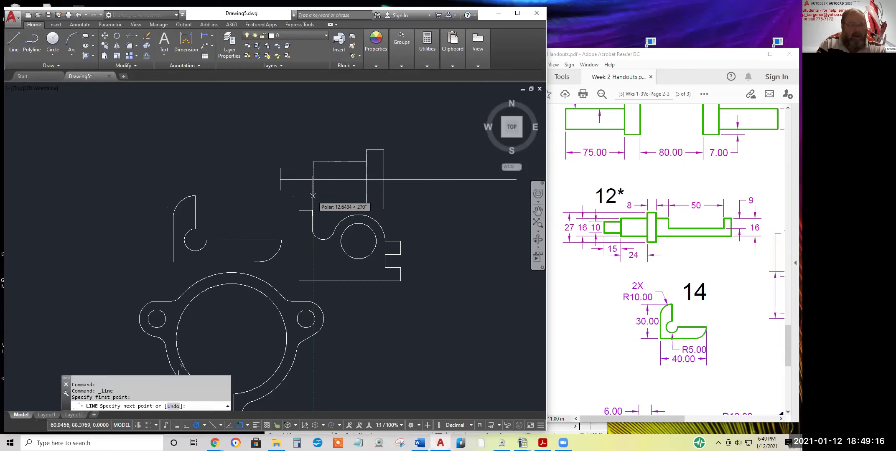
pyautogui.write('9')
pyautogui.press('Return')
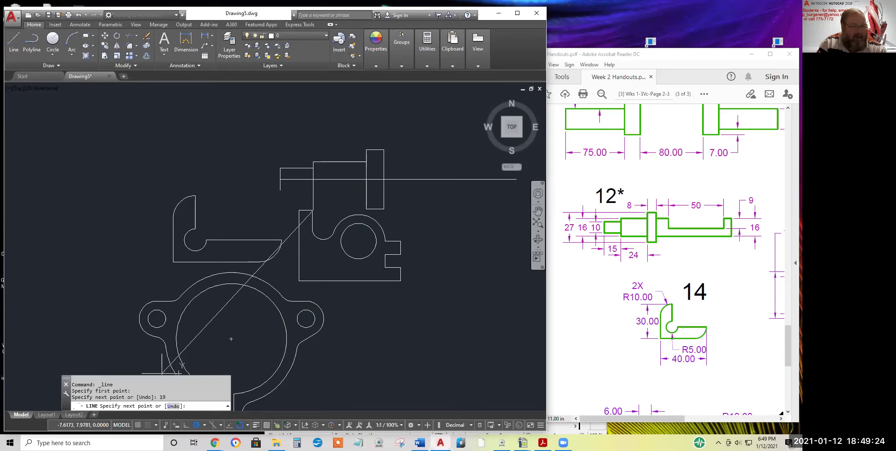
pyautogui.rightClick(442, 211)
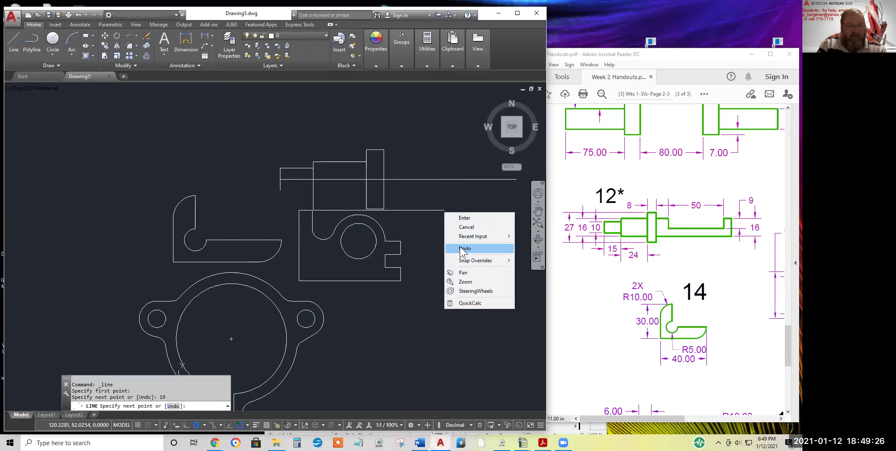
pyautogui.click(459, 249)
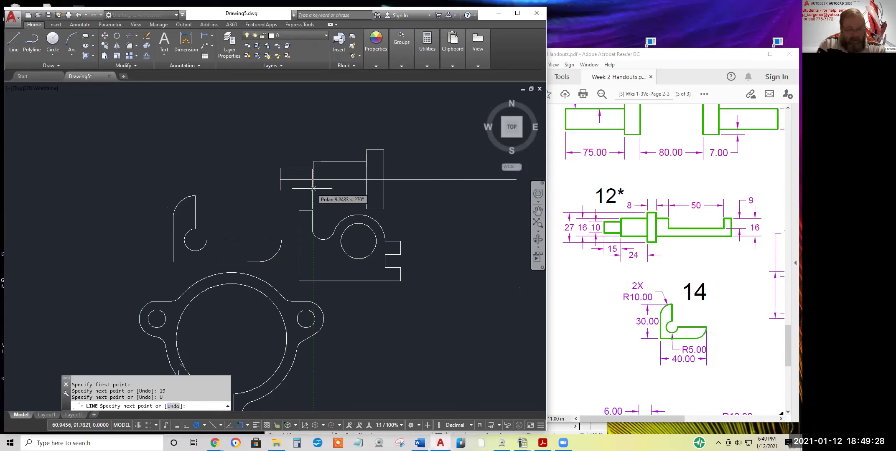
# - Draw the line 10 down from the step corner and back to the lower end of the shaft's end edge
pyautogui.write('10')
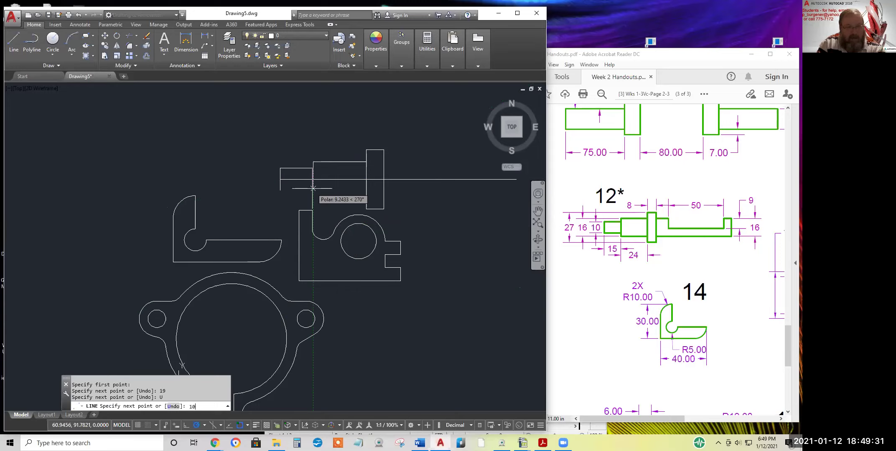
pyautogui.press('Return')
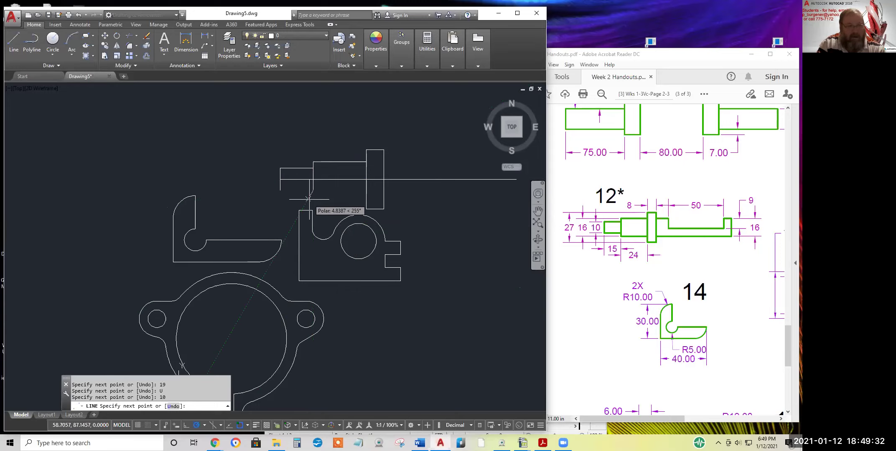
pyautogui.click(280, 190)
pyautogui.press('Return')
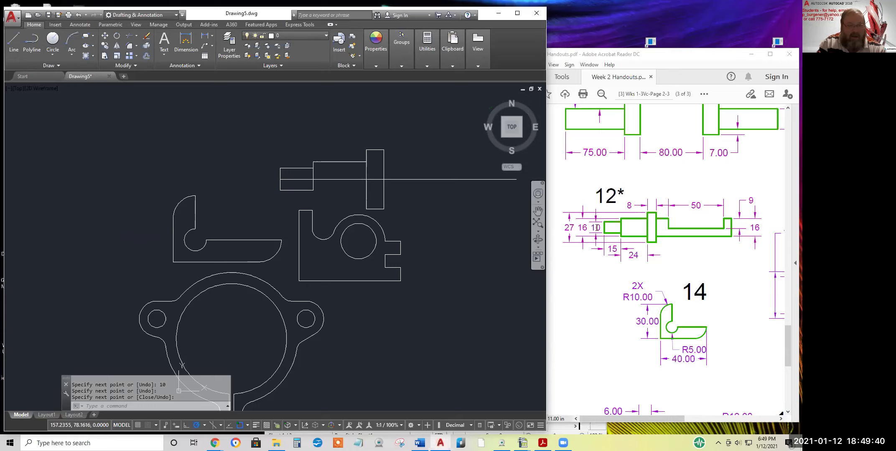
# - Draw a line 3 down from the small end's lower inner corner and across to the collar's near side
pyautogui.click(13, 39)
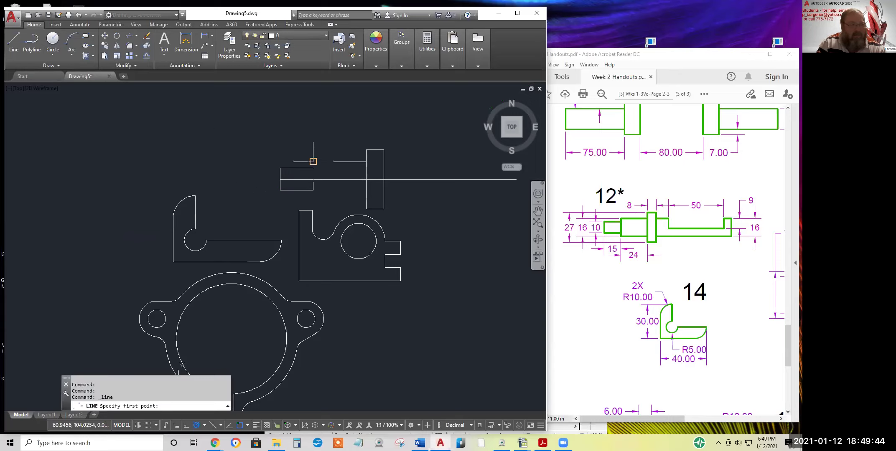
pyautogui.click(313, 191)
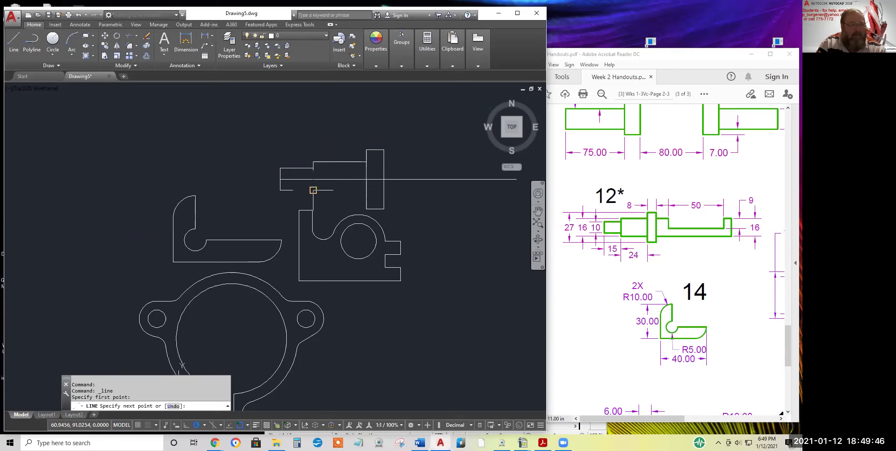
pyautogui.write('3')
pyautogui.press('Return')
pyautogui.click(366, 196)
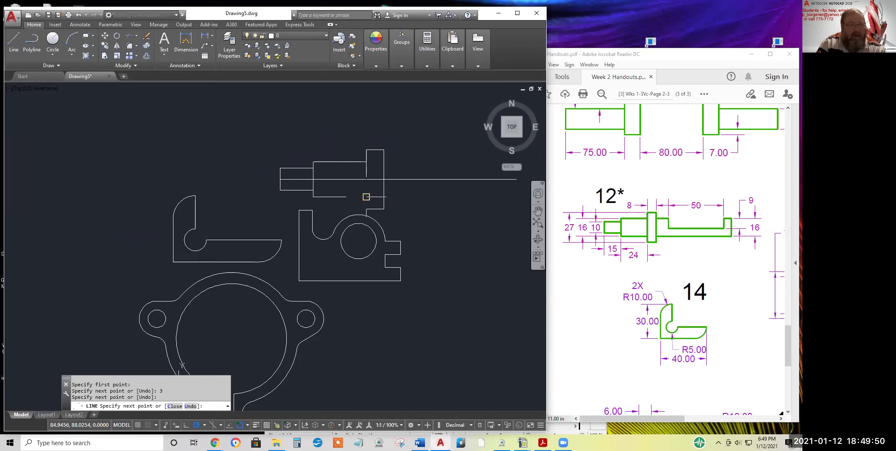
pyautogui.press('Return')
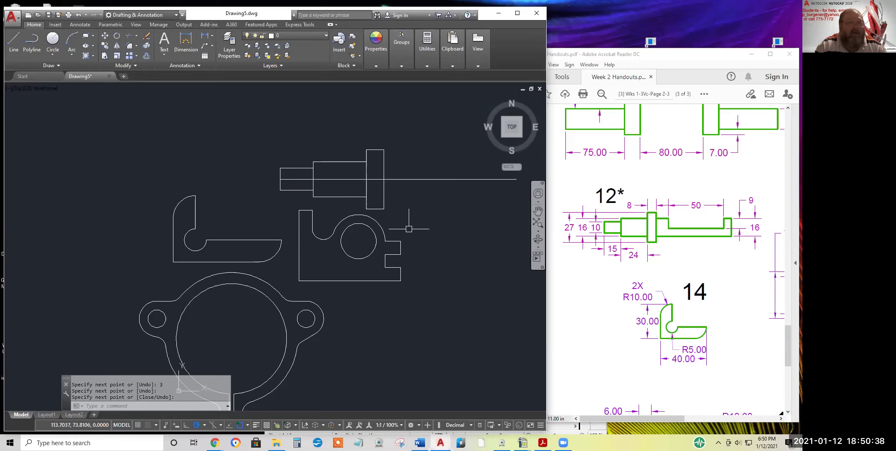
# - Draw a construction circle of radius 115 centred on the centre line's starting point at the shaft's small end
pyautogui.click(13, 38)
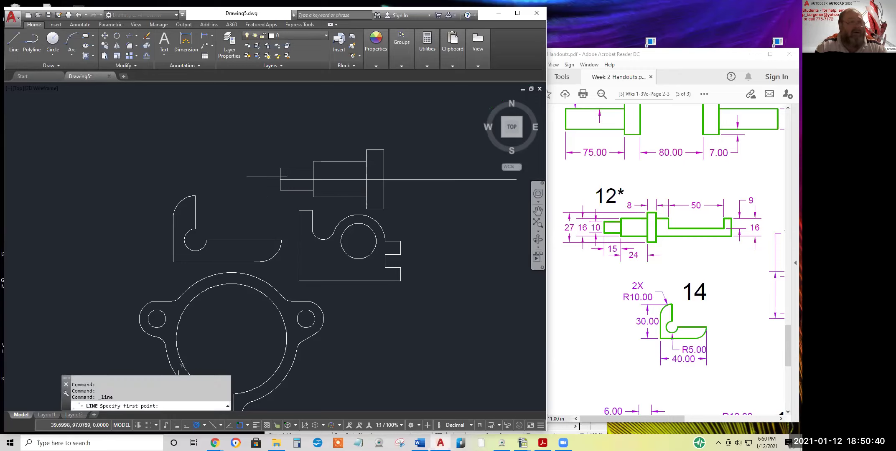
pyautogui.click(53, 38)
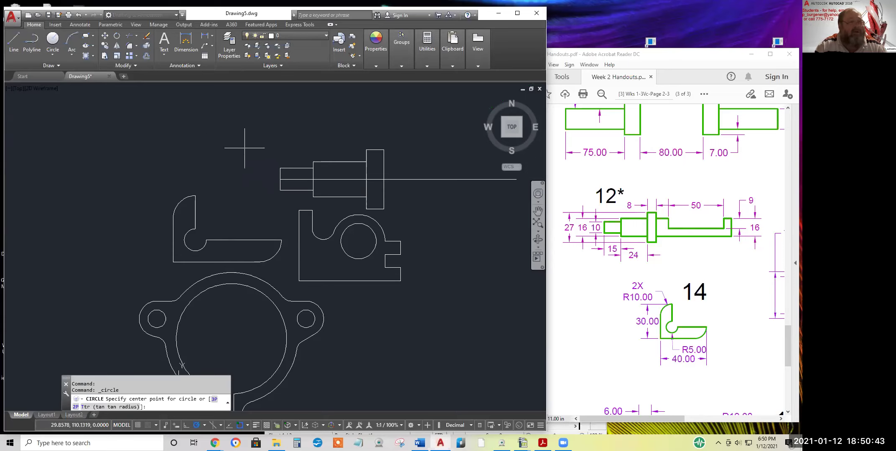
pyautogui.click(280, 179)
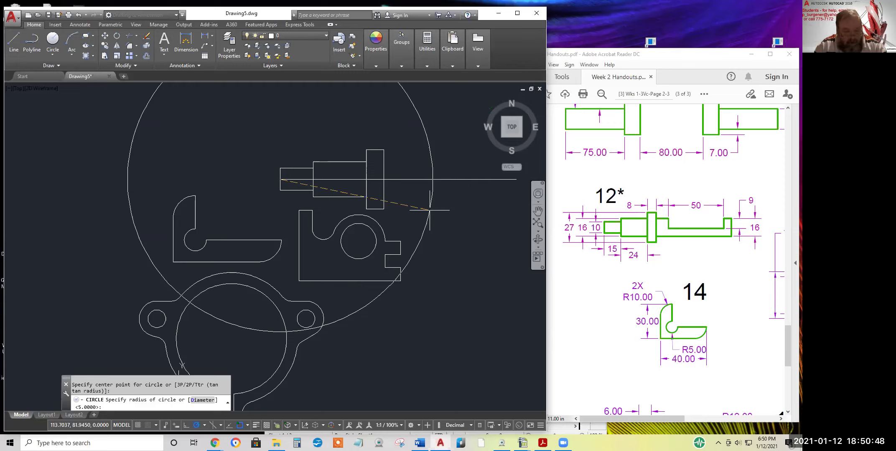
pyautogui.write('11')
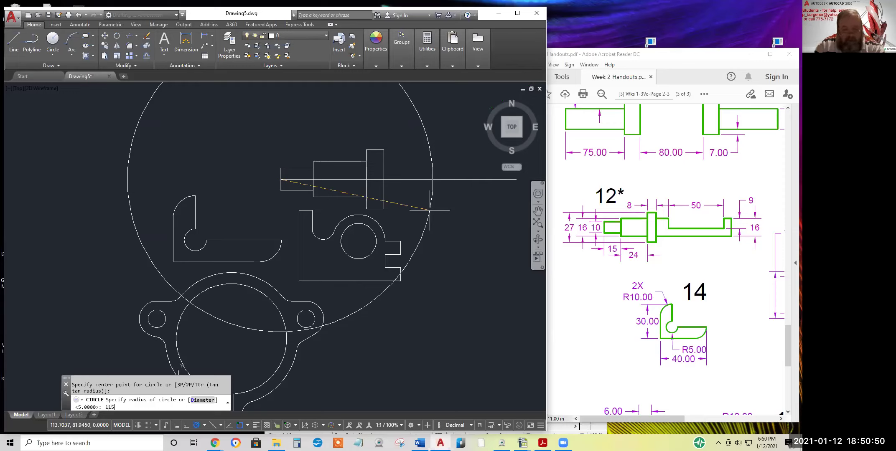
pyautogui.write('5')
pyautogui.press('Return')
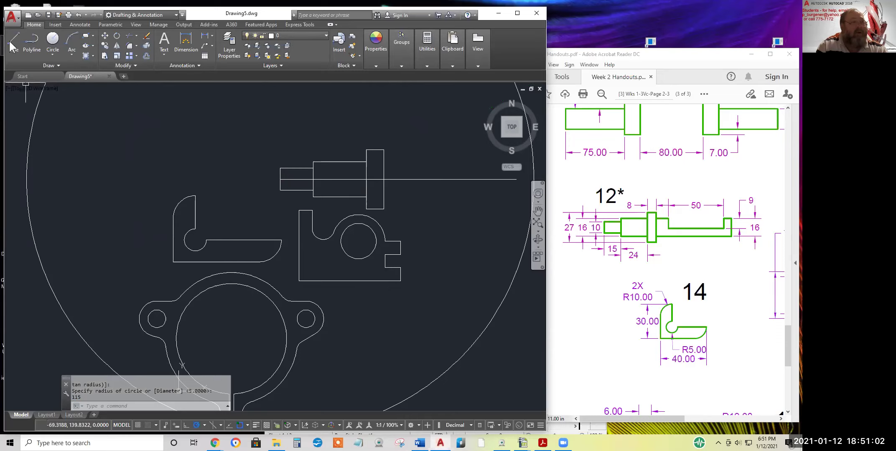
pyautogui.click(136, 36)
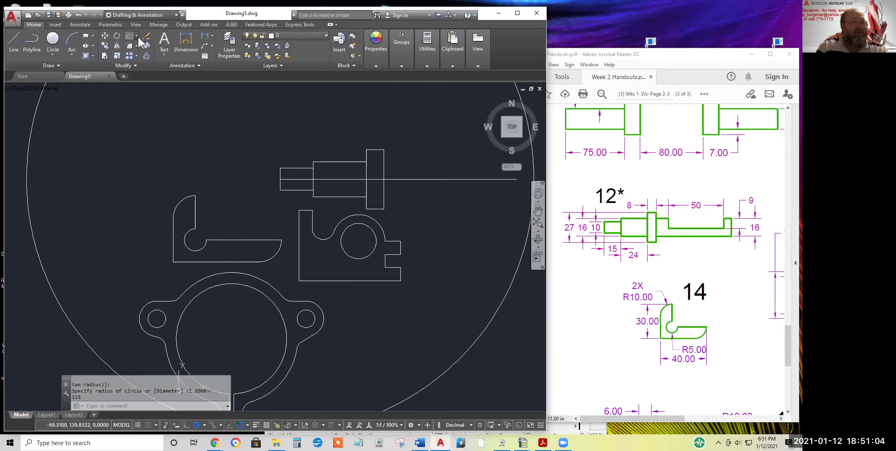
pyautogui.click(134, 49)
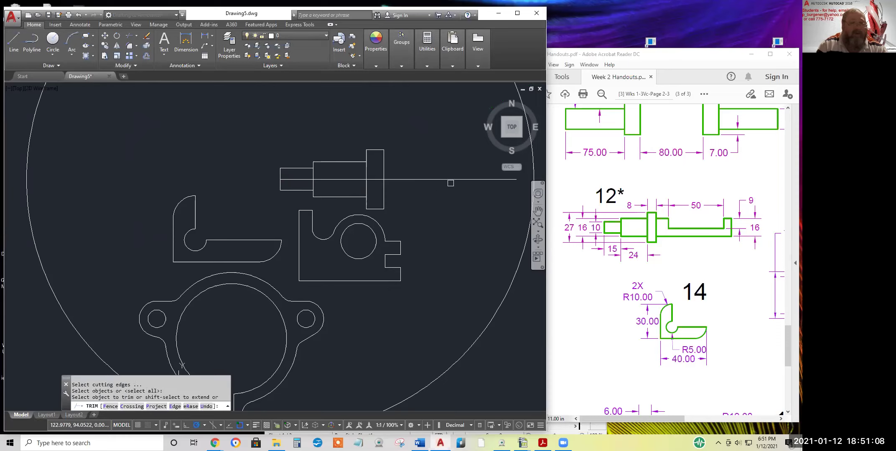
pyautogui.click(459, 181)
pyautogui.press('Escape')
pyautogui.press('Escape')
# - Extend the shaft's centre line to the construction circle
pyautogui.click(136, 36)
pyautogui.click(137, 65)
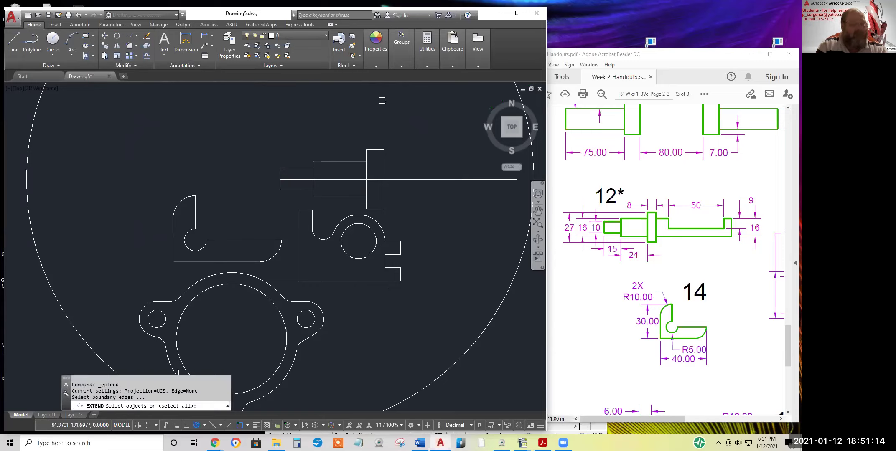
pyautogui.press('Return')
pyautogui.click(493, 180)
pyautogui.moveTo(487, 195); pyautogui.dragTo(351, 195, button='middle')
pyautogui.click(391, 134)
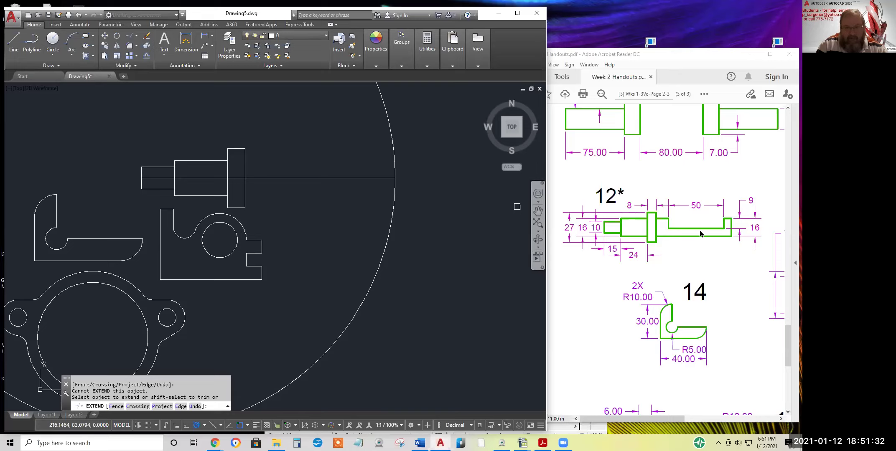
# - Draw the shaft's far end edge as two lines, 8 up and 8 down from the centre line's end at the circle
pyautogui.click(14, 40)
pyautogui.click(396, 178)
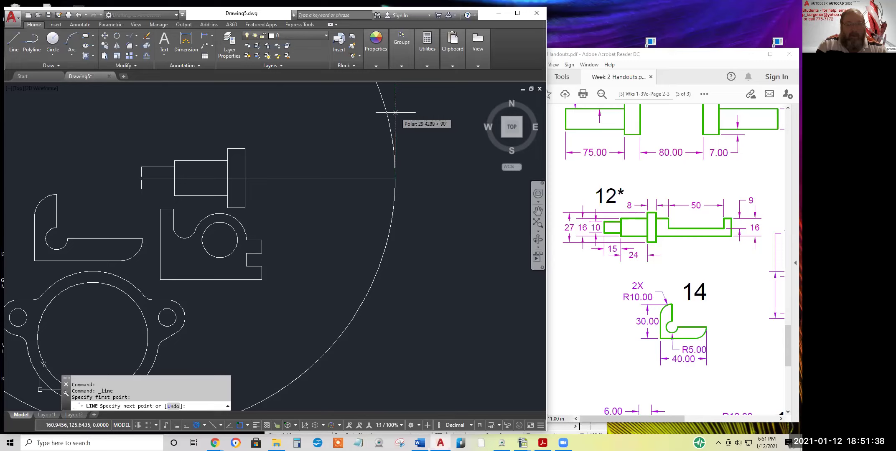
pyautogui.write('8')
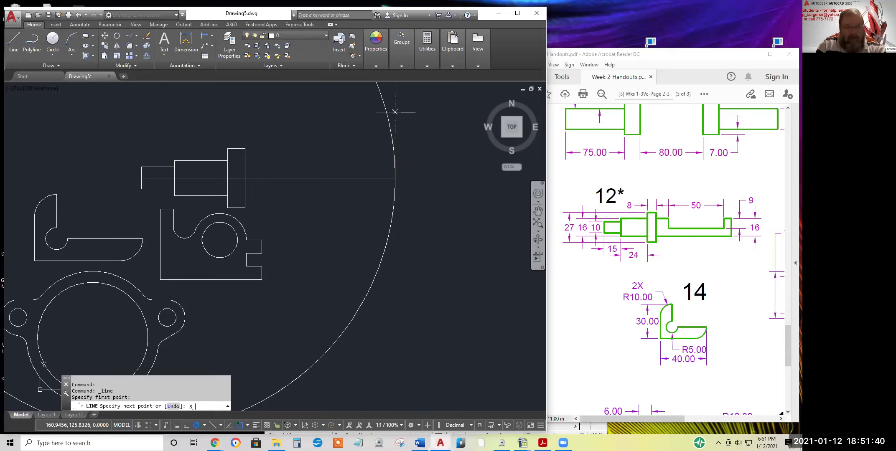
pyautogui.press('Return')
pyautogui.press('Return')
pyautogui.press('Return')
pyautogui.click(396, 178)
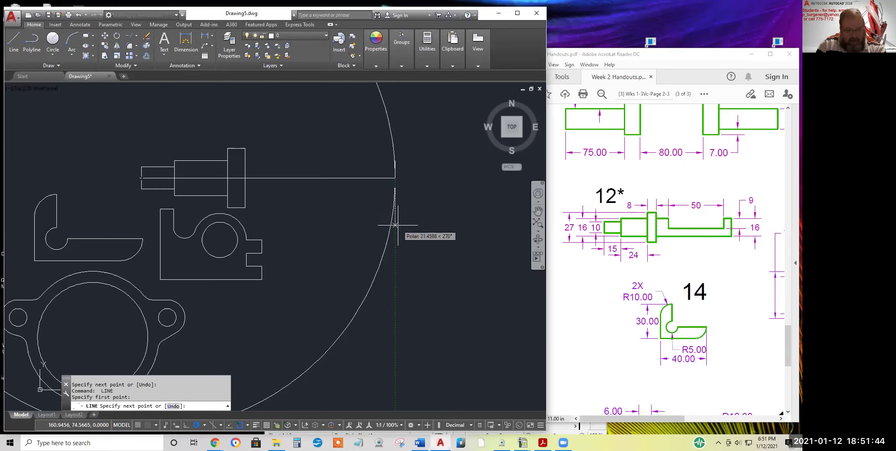
pyautogui.write('8')
pyautogui.press('Return')
pyautogui.press('Return')
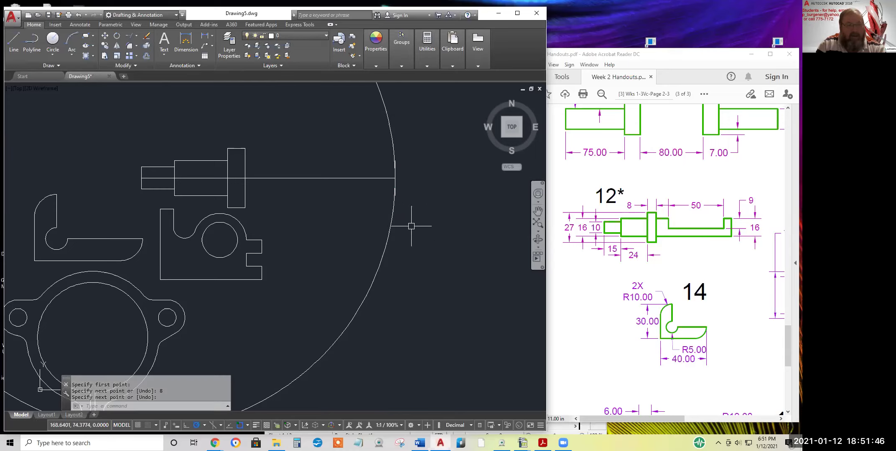
# - Erase the large construction circle
pyautogui.click(148, 35)
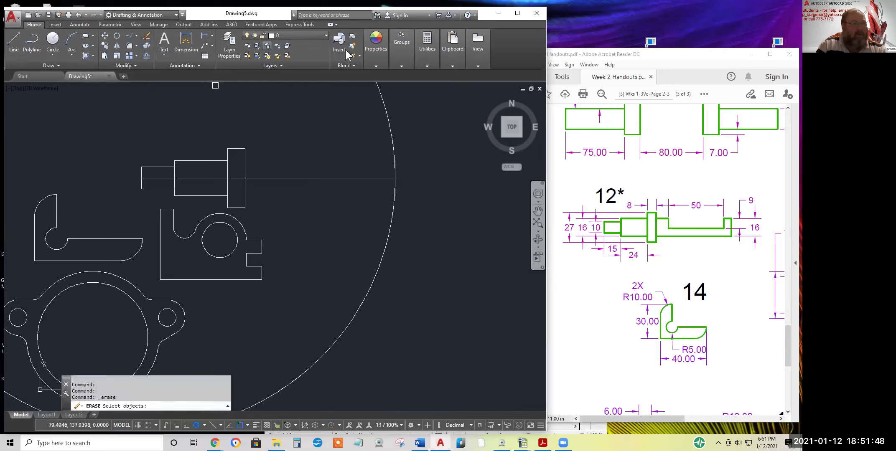
pyautogui.click(379, 91)
pyautogui.press('Escape')
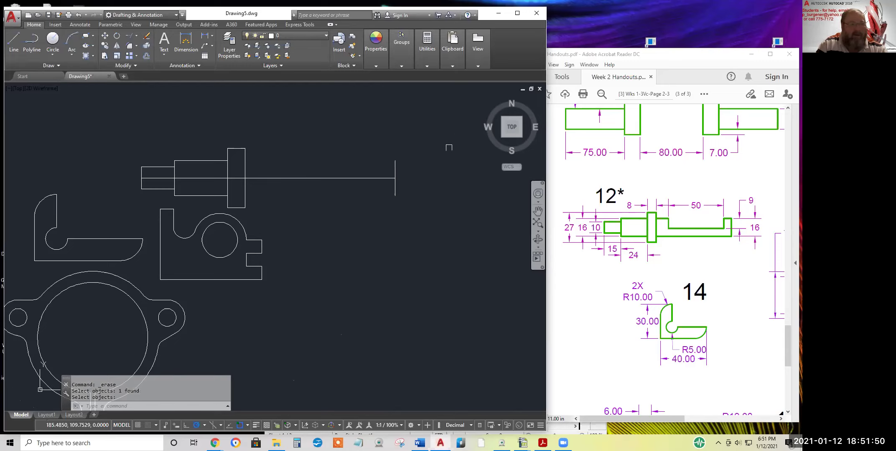
# - Draw the shaft's lower edge from the end edge's lower end horizontally back to the collar
pyautogui.click(17, 44)
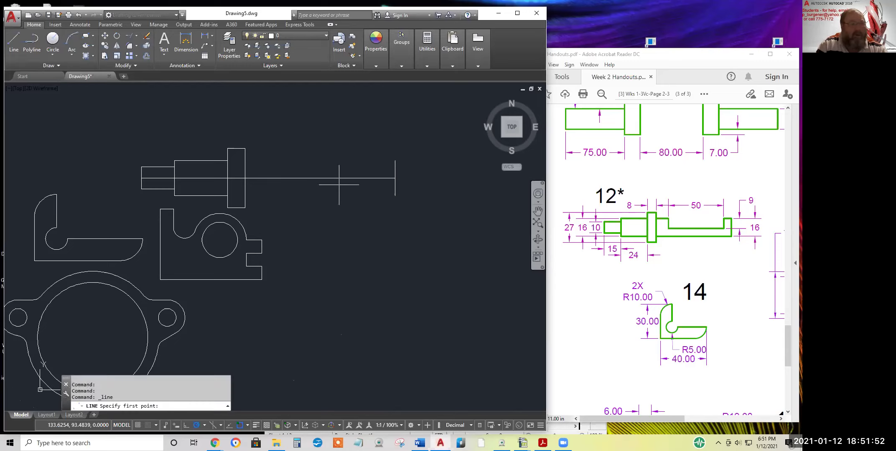
pyautogui.click(395, 196)
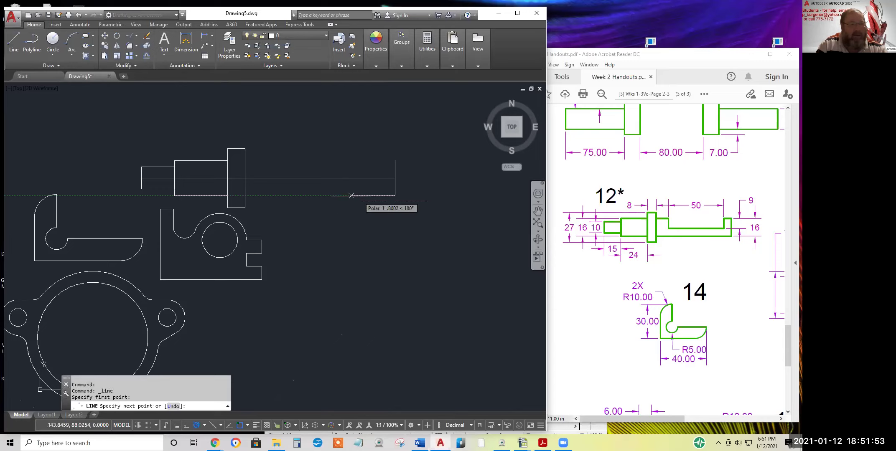
pyautogui.click(245, 195)
pyautogui.press('Return')
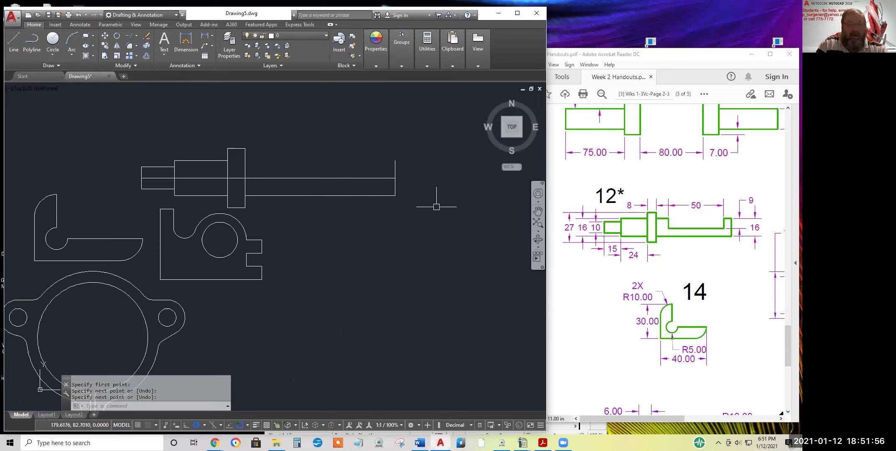
# - From the end edge's upper end, draw lines 7 left, 9 down, 50 left, and straight up past the shaft's upper edge
pyautogui.press('Return')
pyautogui.click(395, 160)
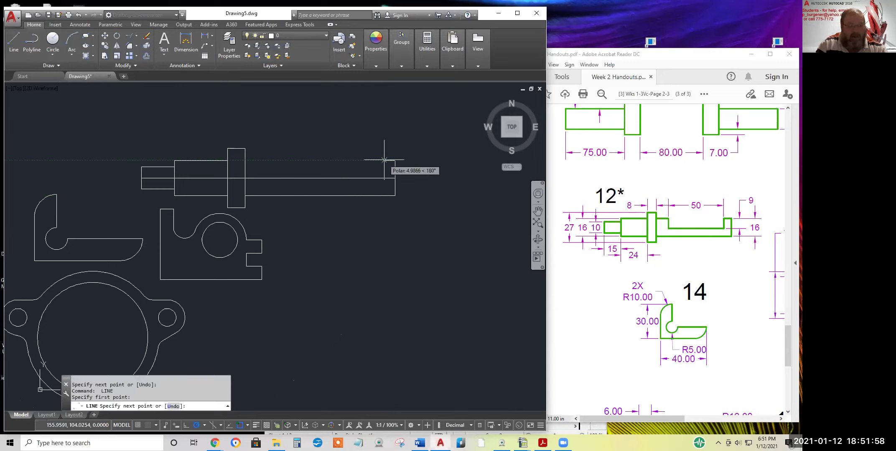
pyautogui.write('7')
pyautogui.press('Return')
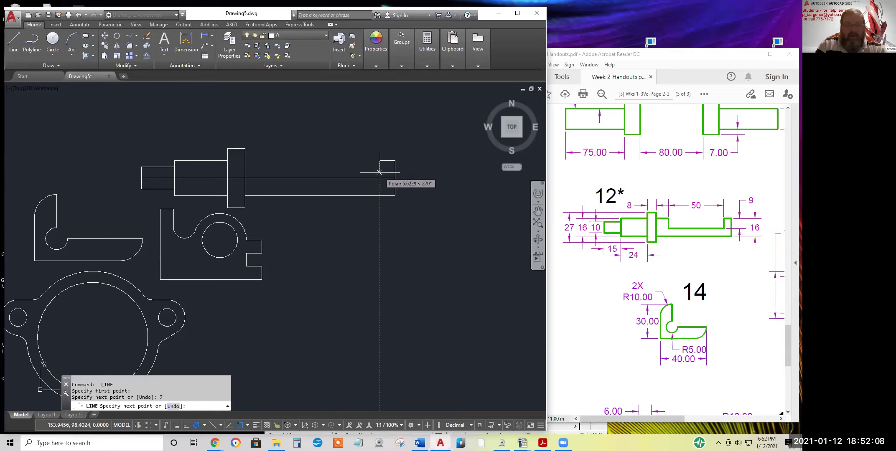
pyautogui.write('9')
pyautogui.press('Return')
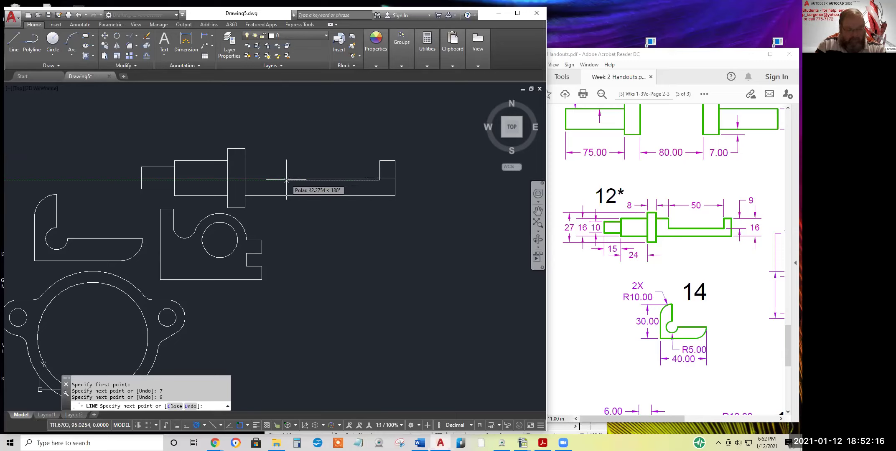
pyautogui.press('Return')
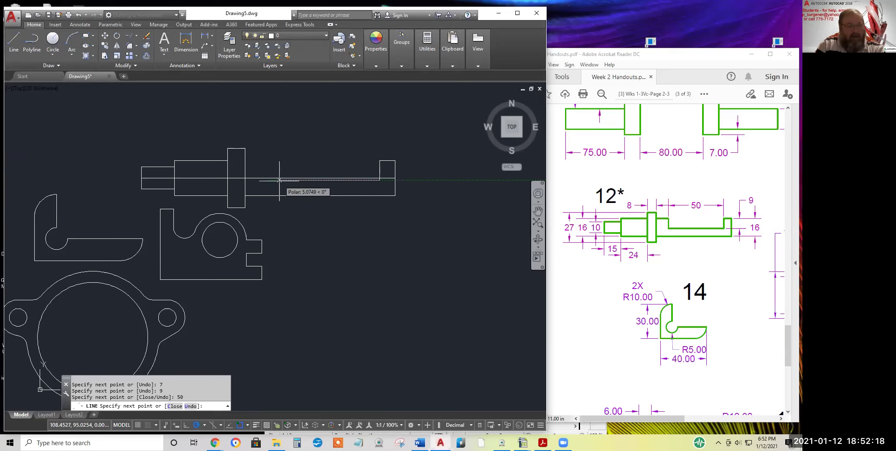
pyautogui.scroll(4, 271, 176)
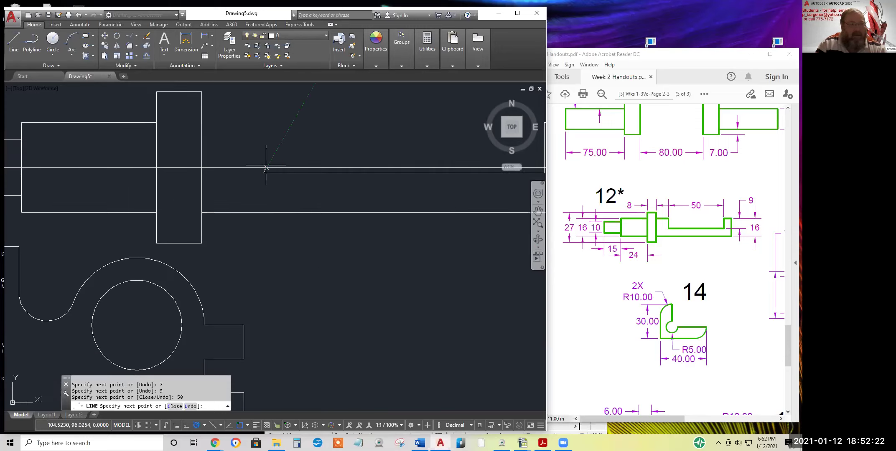
pyautogui.click(263, 91)
pyautogui.press('Return')
# - Draw a horizontal line from the shaft's upper edge at the collar's near side across the collar to the notch's vertical wall
pyautogui.press('Return')
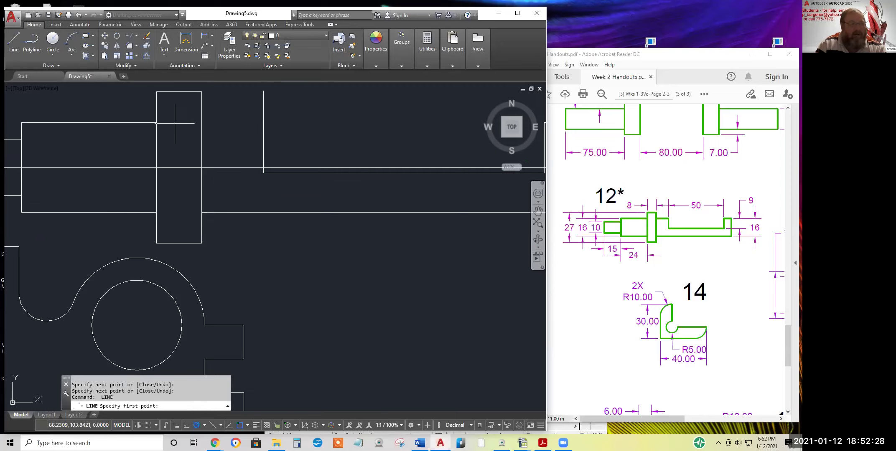
pyautogui.click(157, 122)
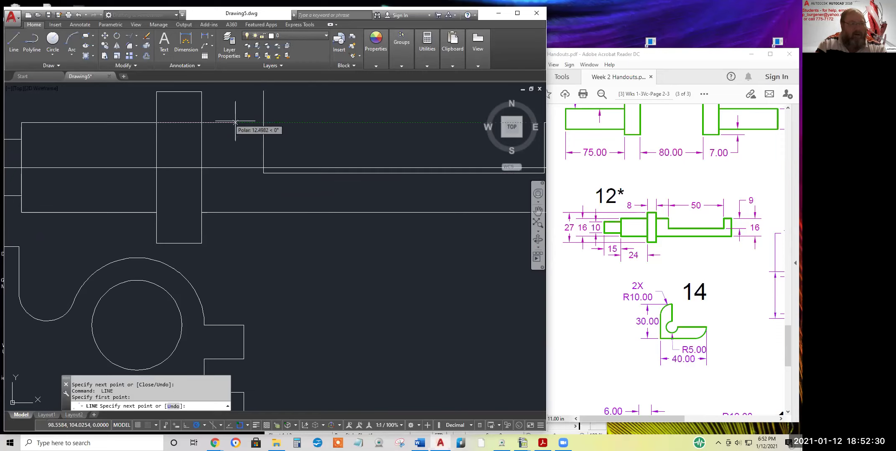
pyautogui.click(264, 122)
pyautogui.press('Return')
pyautogui.scroll(-4, 336, 103)
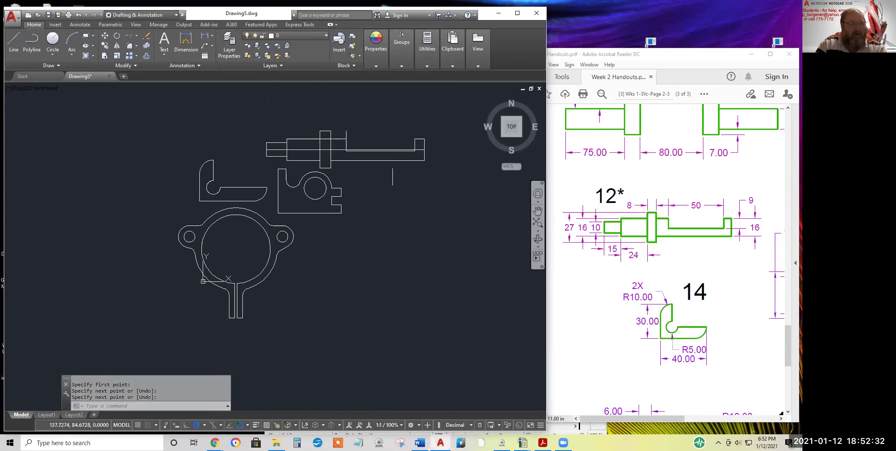
pyautogui.moveTo(420, 193); pyautogui.dragTo(423, 226, button='middle')
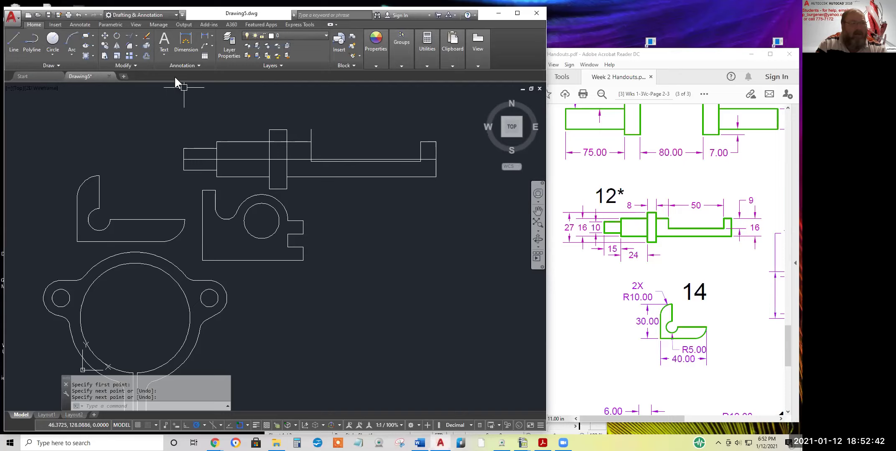
# - Trim the notch wall's overshoot above the shaft's upper edge and the edge segment crossing the collar
pyautogui.click(136, 36)
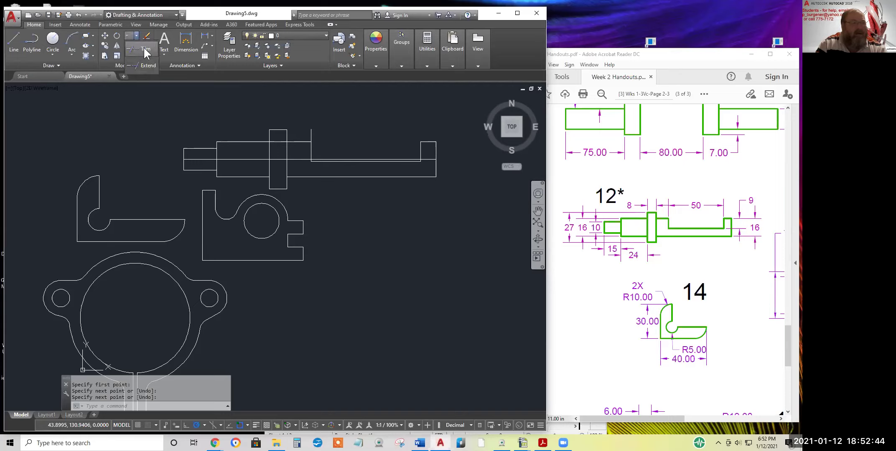
pyautogui.click(144, 49)
pyautogui.rightClick(403, 206)
pyautogui.click(310, 129)
pyautogui.click(310, 130)
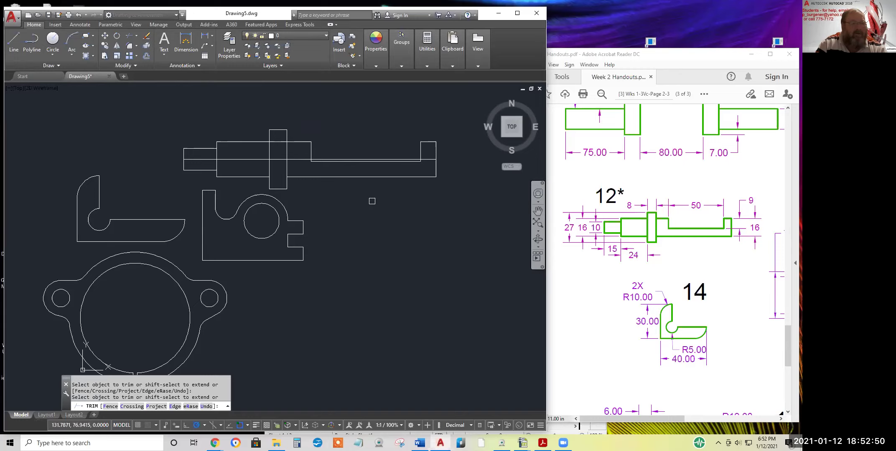
pyautogui.click(300, 157)
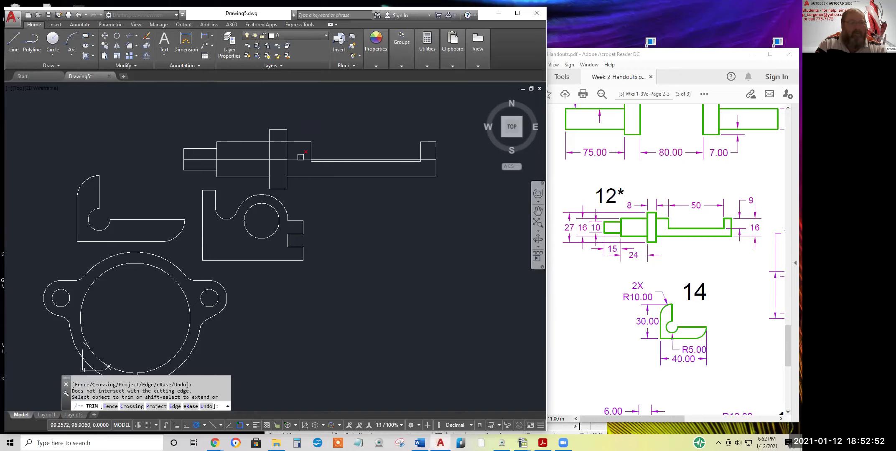
pyautogui.click(278, 140)
pyautogui.click(316, 177)
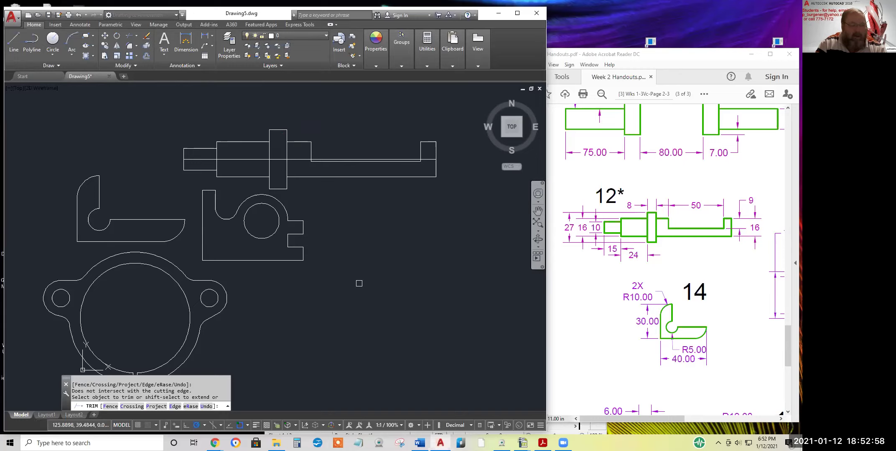
# - Erase the shaft's centre line using the Trim command's eRase option
pyautogui.rightClick(358, 285)
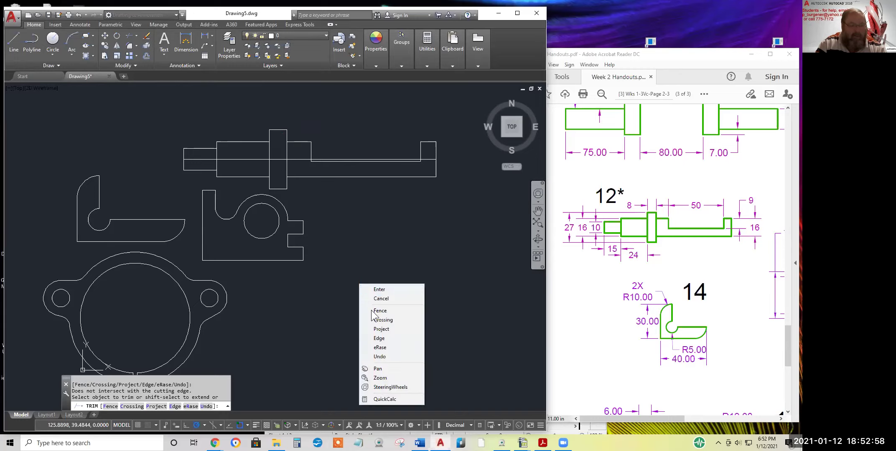
pyautogui.click(378, 348)
pyautogui.click(326, 159)
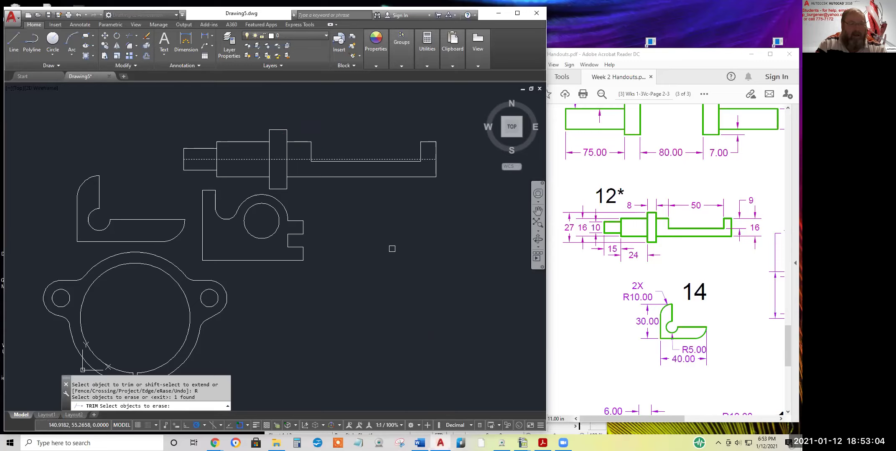
pyautogui.press('Return')
pyautogui.scroll(-3, 404, 248)
pyautogui.scroll(1, 415, 254)
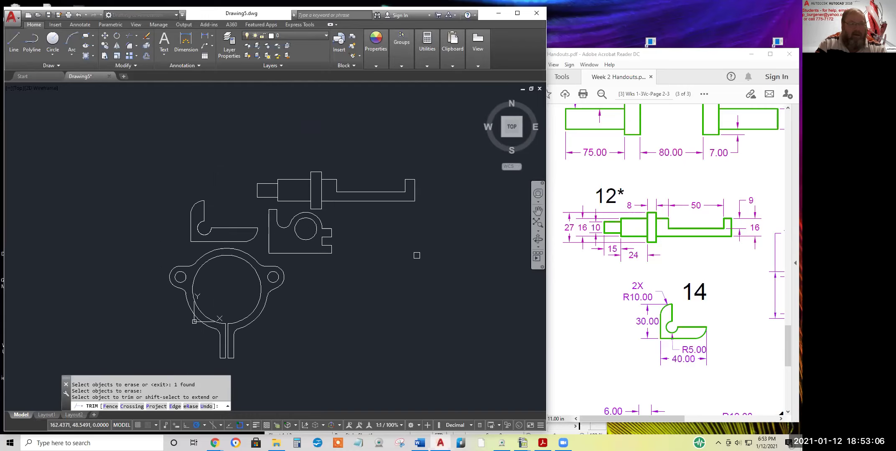
pyautogui.click(321, 224)
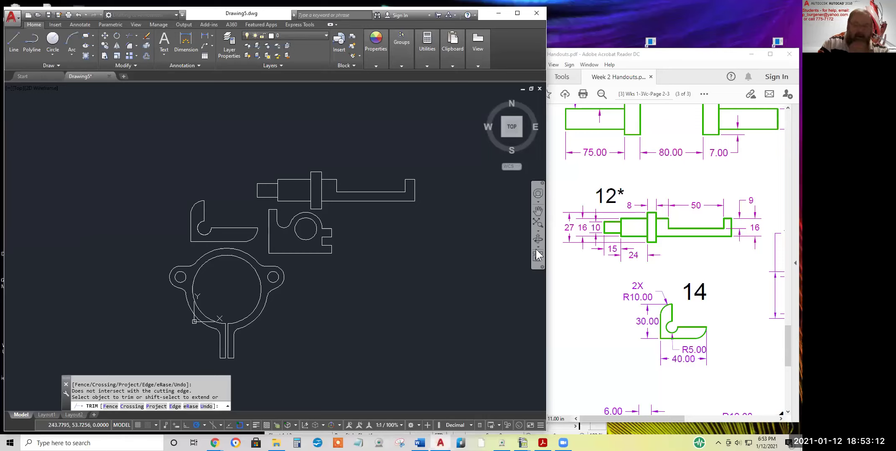
# - Switch to the Week 2 handout in Adobe Acrobat Reader and bring exercise 13 fully into view
pyautogui.click(667, 273)
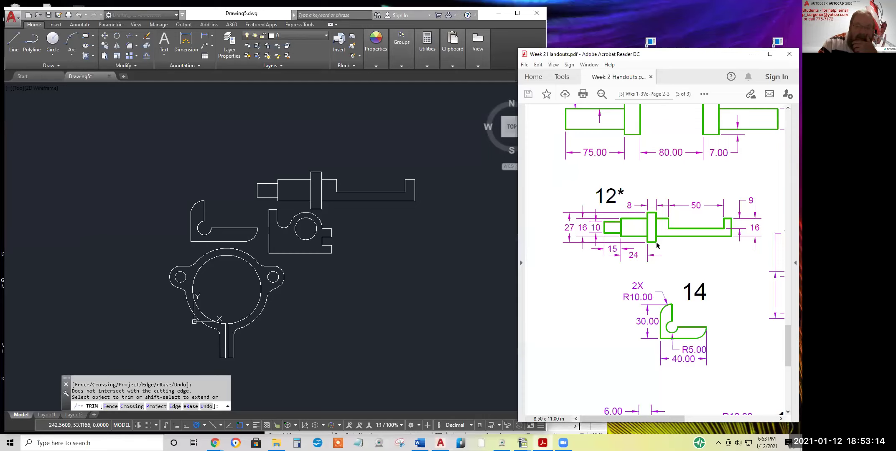
pyautogui.scroll(-5, 656, 243)
pyautogui.hscroll(5, 655, 242)
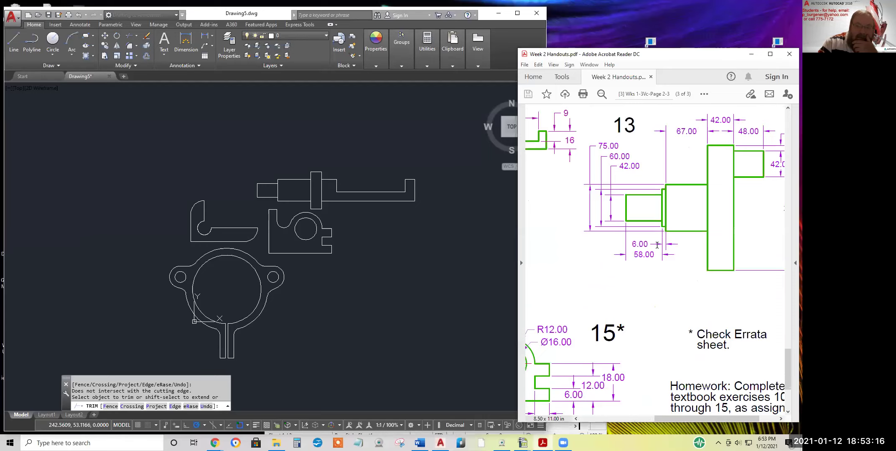
pyautogui.hscroll(2, 663, 245)
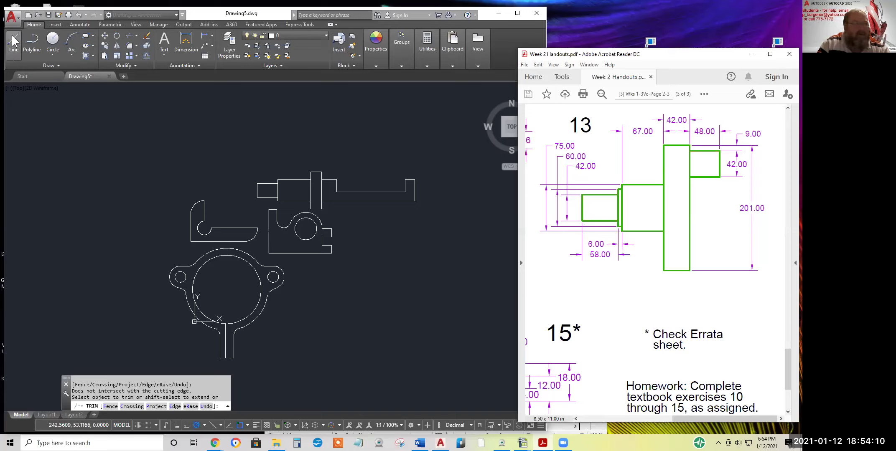
# - Return to AutoCAD and draw a vertical line 210 up from a point just outside the finished shaft's small end
pyautogui.click(98, 86)
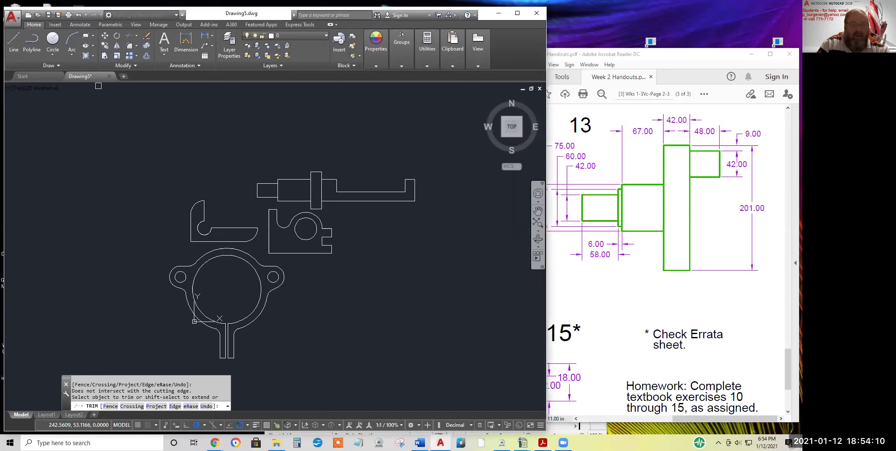
pyautogui.click(13, 41)
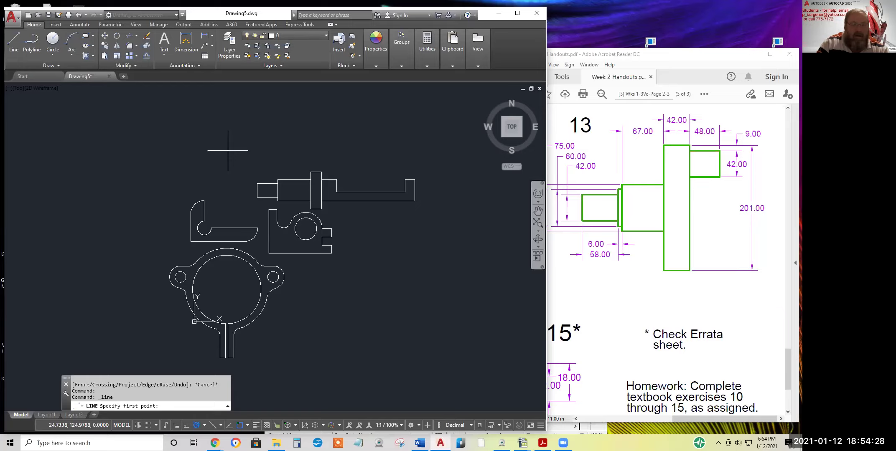
pyautogui.click(15, 38)
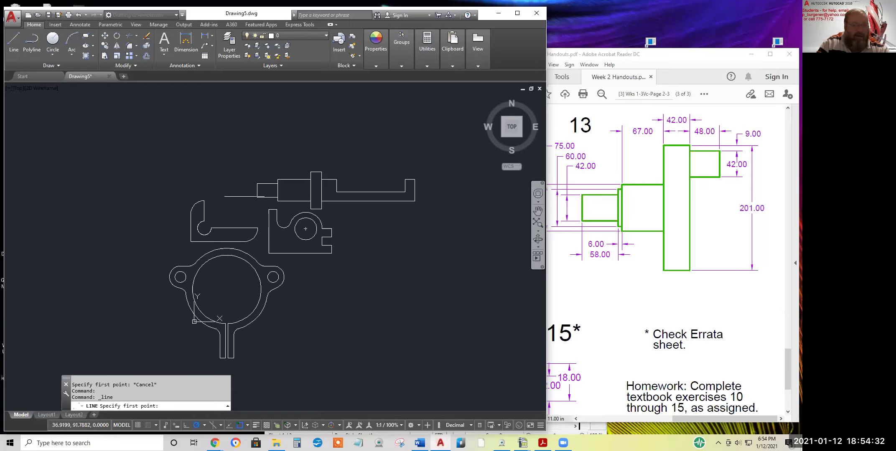
pyautogui.click(249, 208)
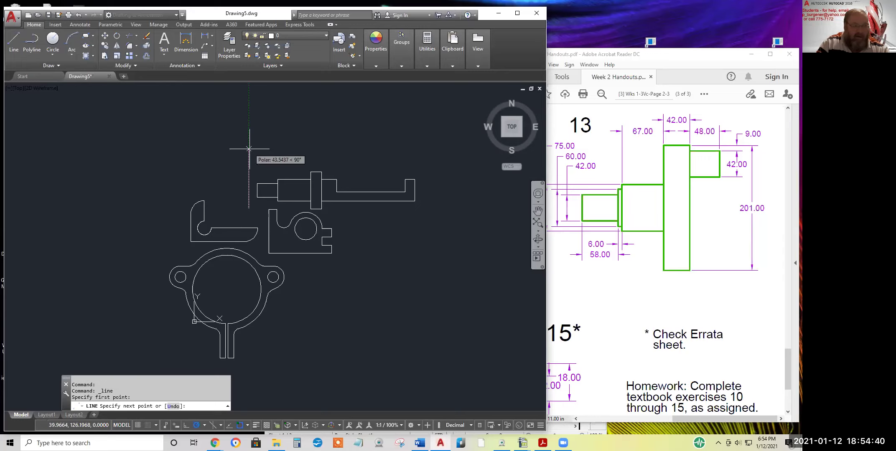
pyautogui.write('21')
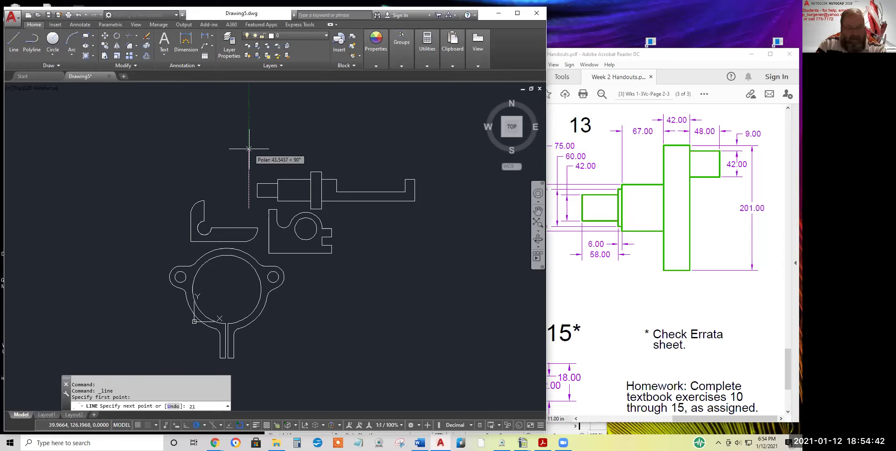
pyautogui.write('0')
pyautogui.press('Return')
pyautogui.press('Return')
# - Draw a horizontal line 42 to the left from the lower end of the vertical line
pyautogui.press('Return')
pyautogui.click(249, 209)
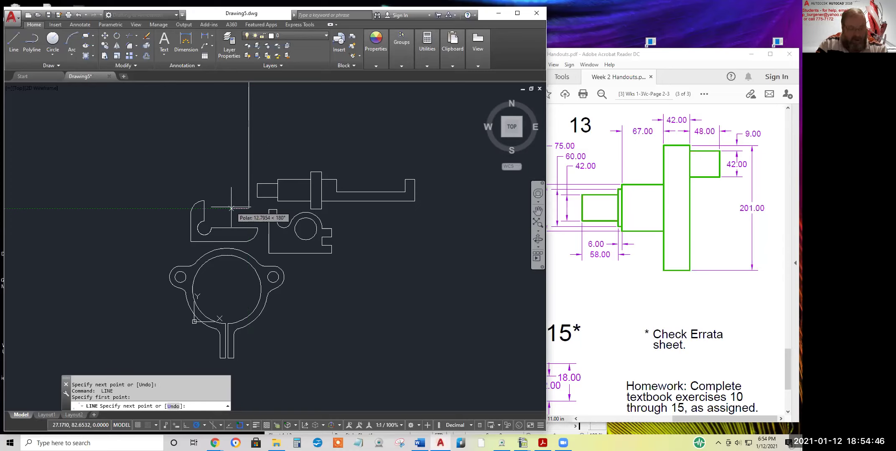
pyautogui.write('42')
pyautogui.press('Return')
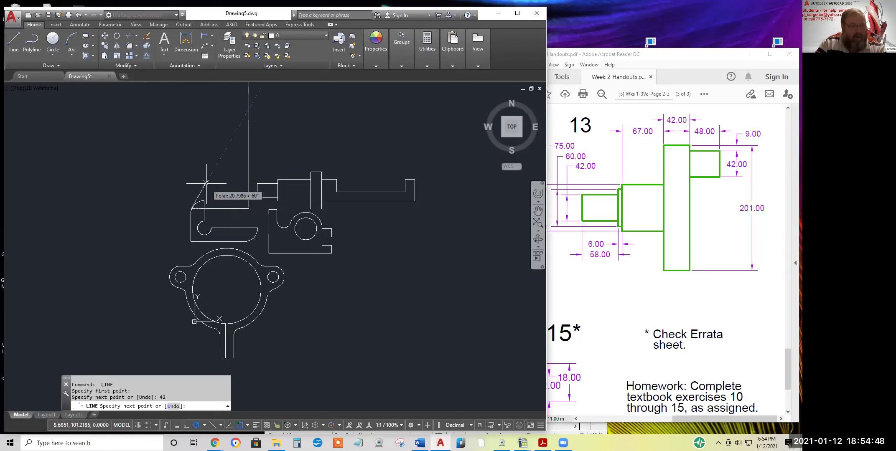
pyautogui.press('Return')
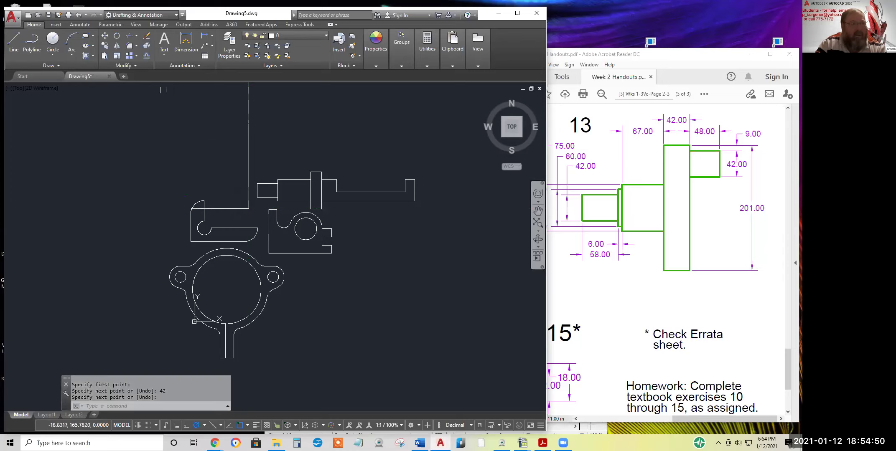
# - Undo the horizontal and vertical lines drawn for exercise 13
pyautogui.click(80, 17)
pyautogui.click(80, 18)
pyautogui.moveTo(148, 97); pyautogui.dragTo(153, 200, button='middle')
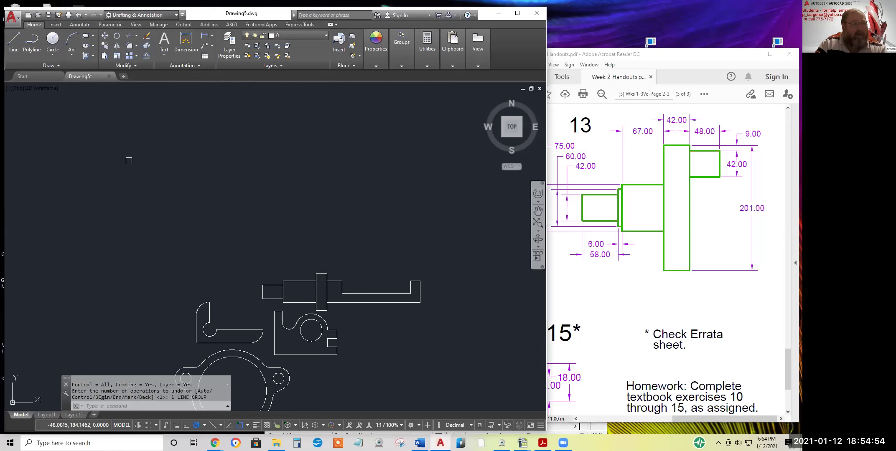
# - Draw a vertical line 210 up from a point above and just left of the finished shaft's small end
pyautogui.click(15, 37)
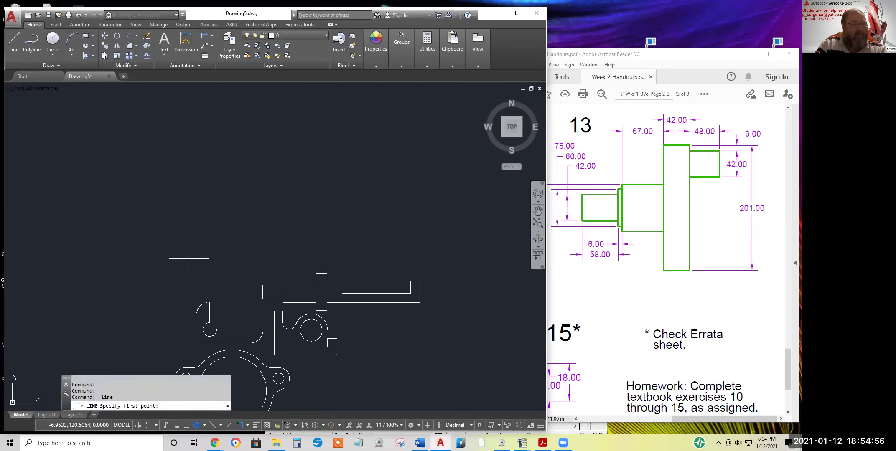
pyautogui.click(248, 276)
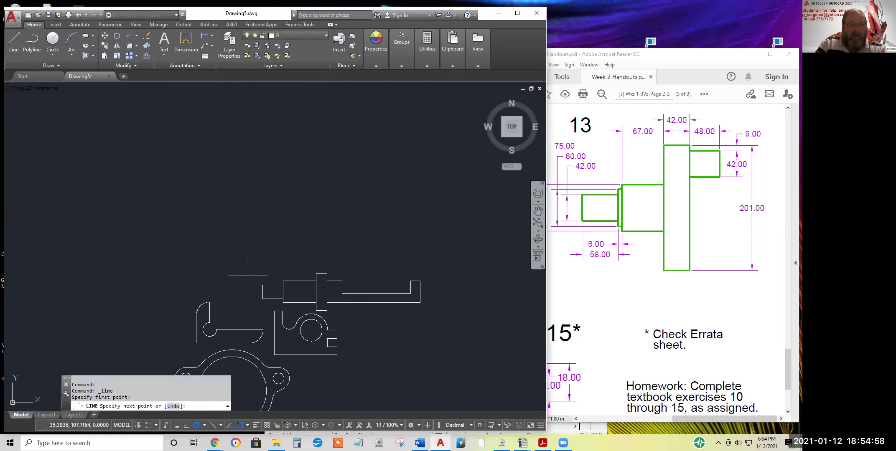
pyautogui.write('210')
pyautogui.press('Return')
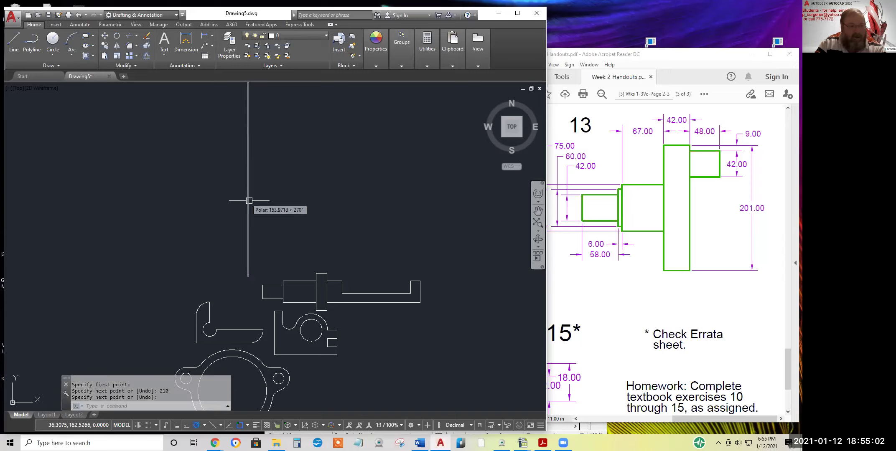
pyautogui.press('Return')
# - Draw a horizontal line 42 to the left from the vertical line's lower end
pyautogui.press('Return')
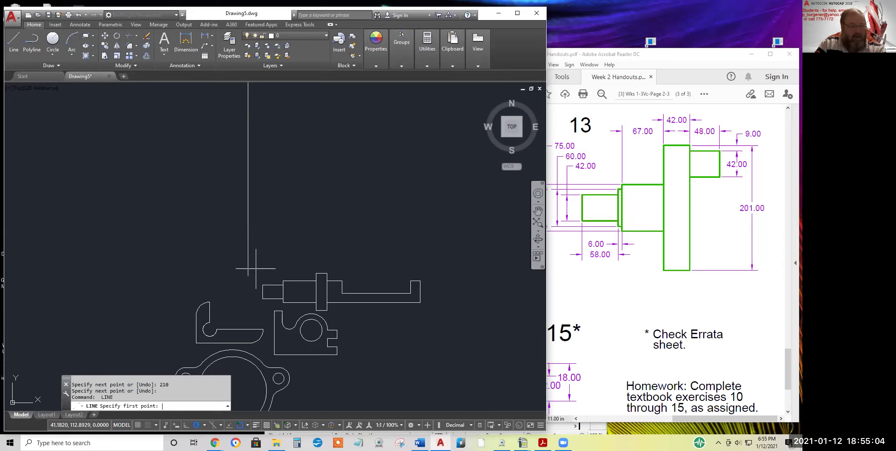
pyautogui.click(248, 276)
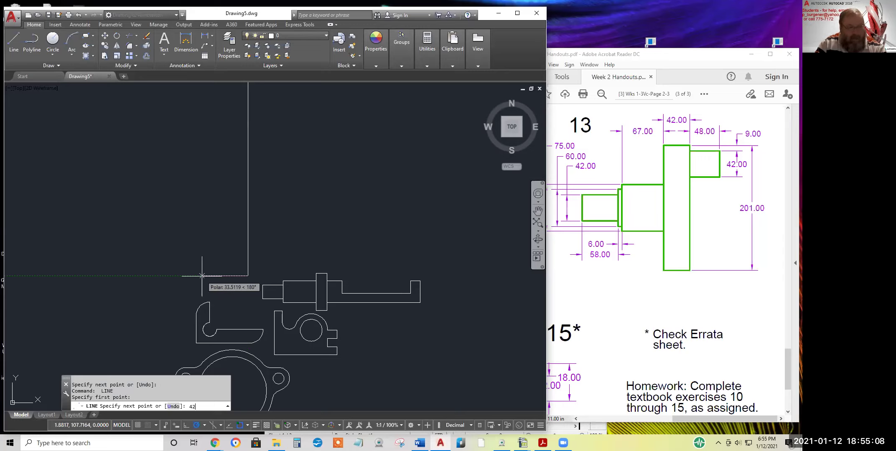
pyautogui.write('42')
pyautogui.press('Return')
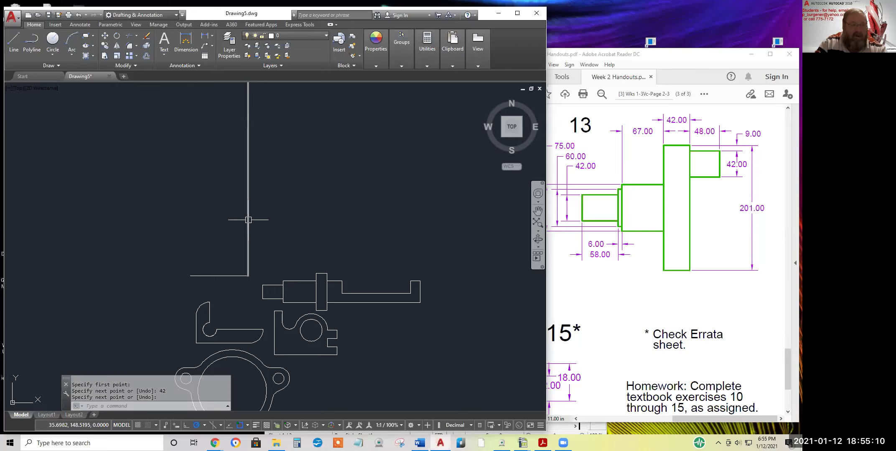
pyautogui.press('Return')
pyautogui.scroll(-4, 248, 220)
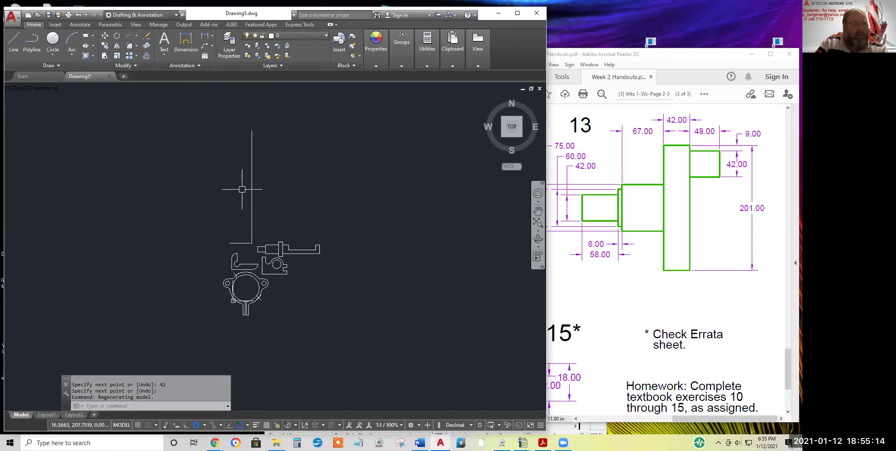
pyautogui.click(16, 37)
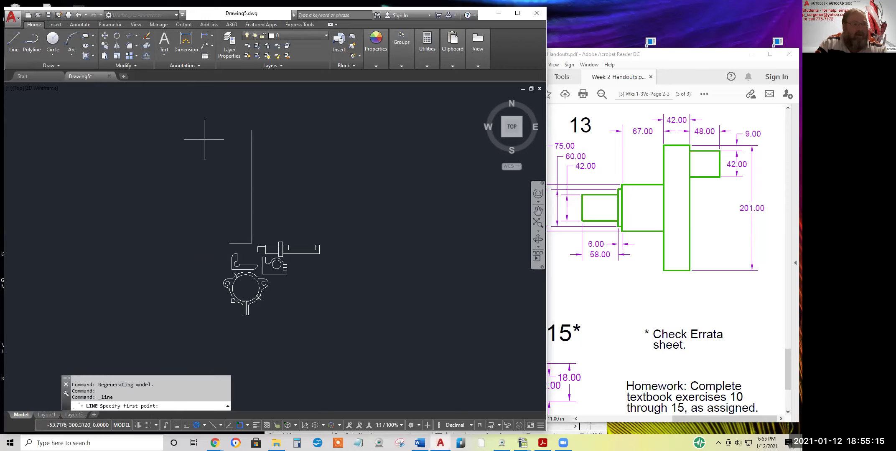
pyautogui.click(251, 187)
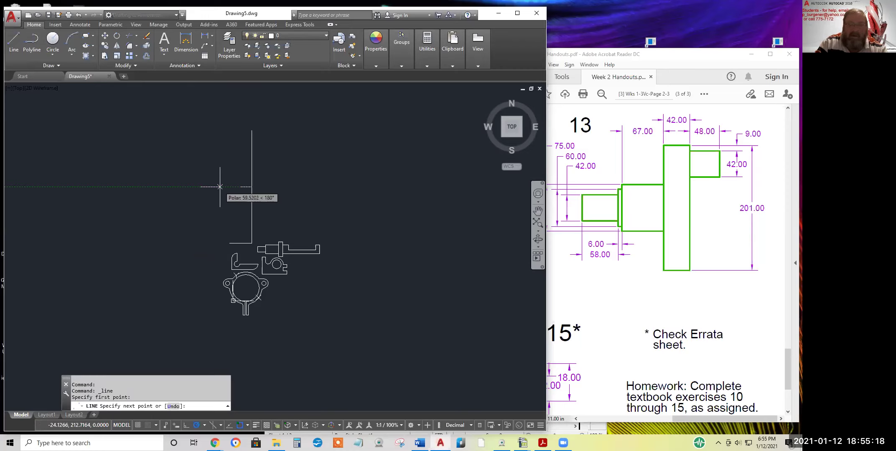
pyautogui.press('Escape')
# - Open the properties of the tall vertical line to check its length, and deselect the line
pyautogui.click(252, 167)
pyautogui.rightClick(251, 167)
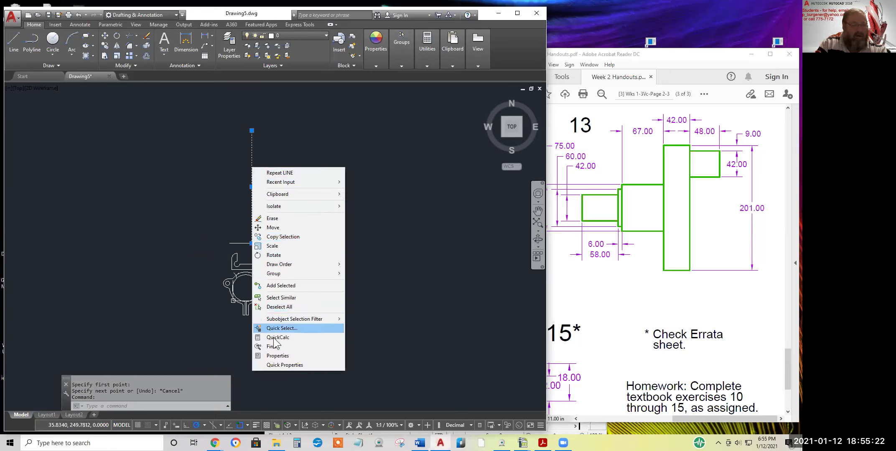
pyautogui.click(278, 356)
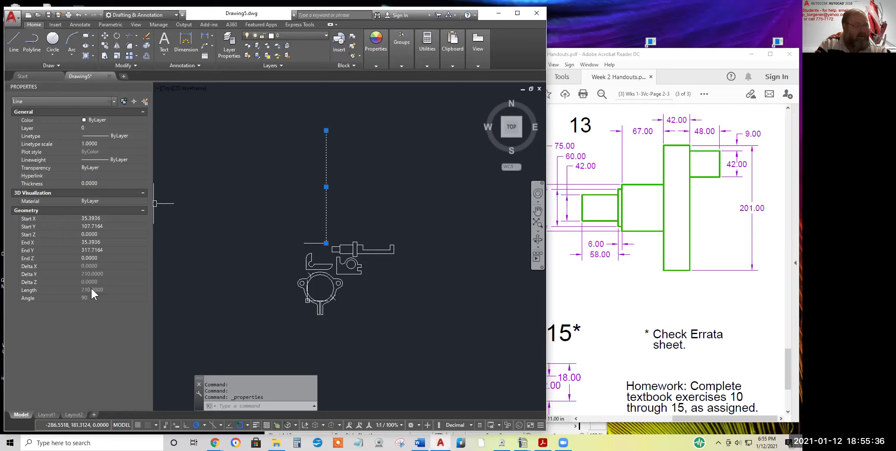
pyautogui.press('Escape')
# - Draw the shaft's centre line left from the vertical line's midpoint in consecutive segments of 67, 6 and 58
pyautogui.click(14, 42)
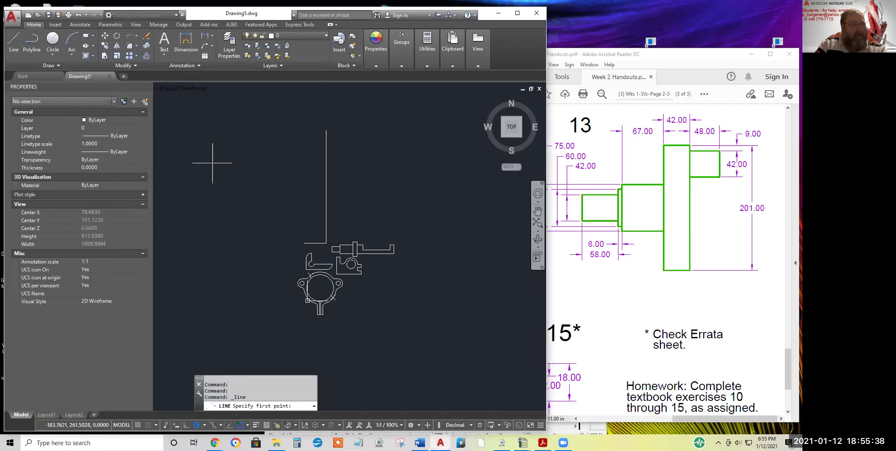
pyautogui.click(327, 186)
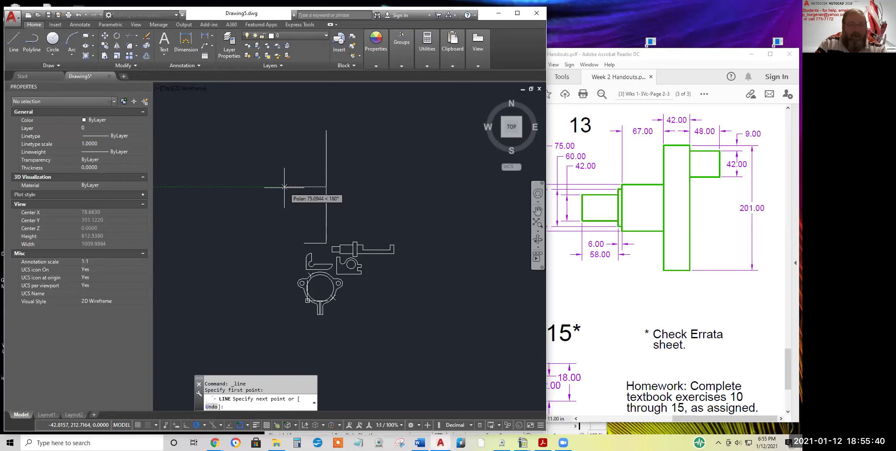
pyautogui.write('67')
pyautogui.press('Return')
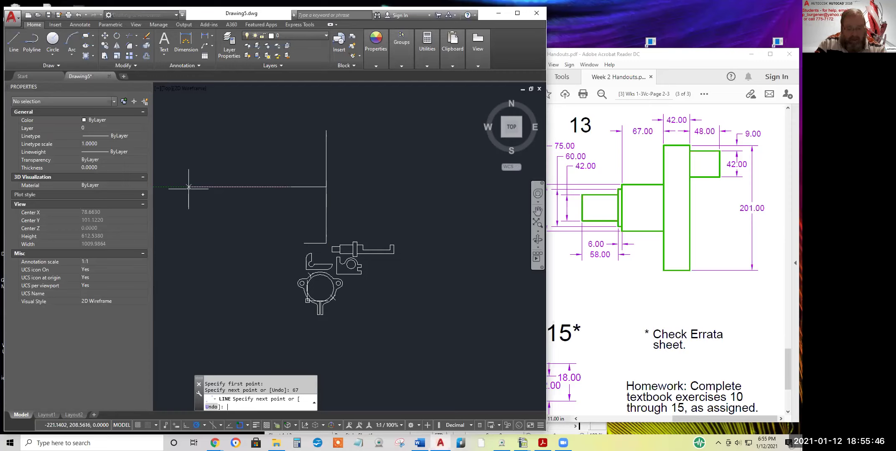
pyautogui.write('6')
pyautogui.press('Return')
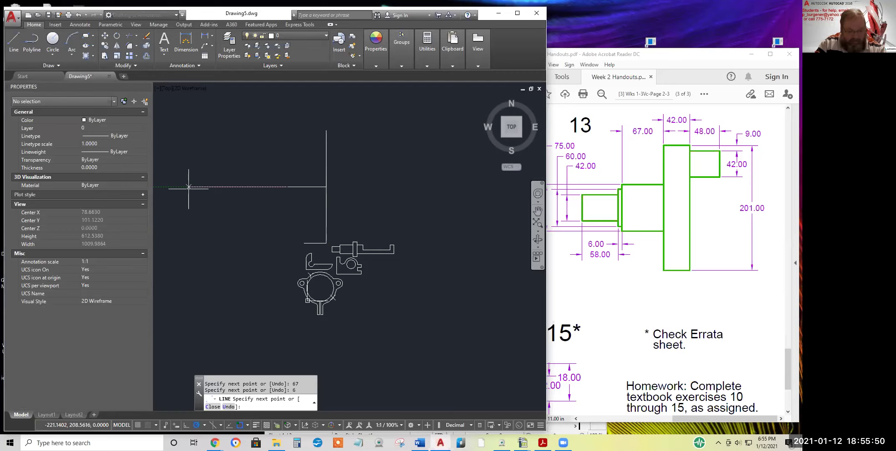
pyautogui.write('58')
pyautogui.press('Return')
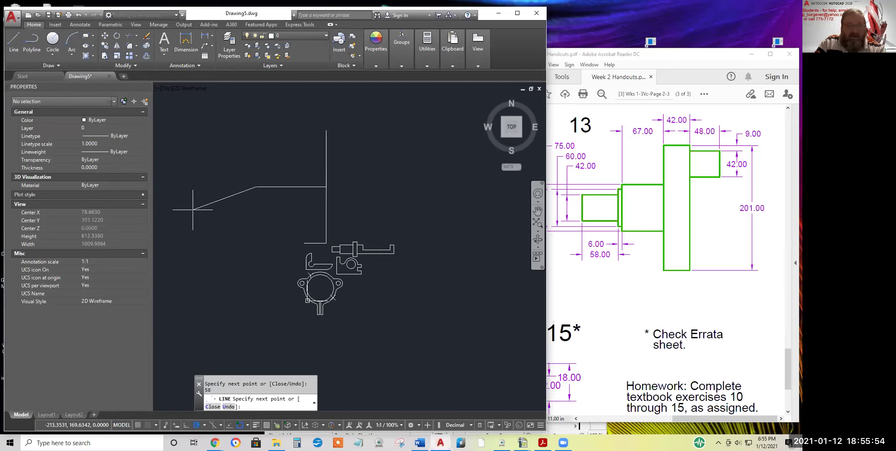
pyautogui.press('Return')
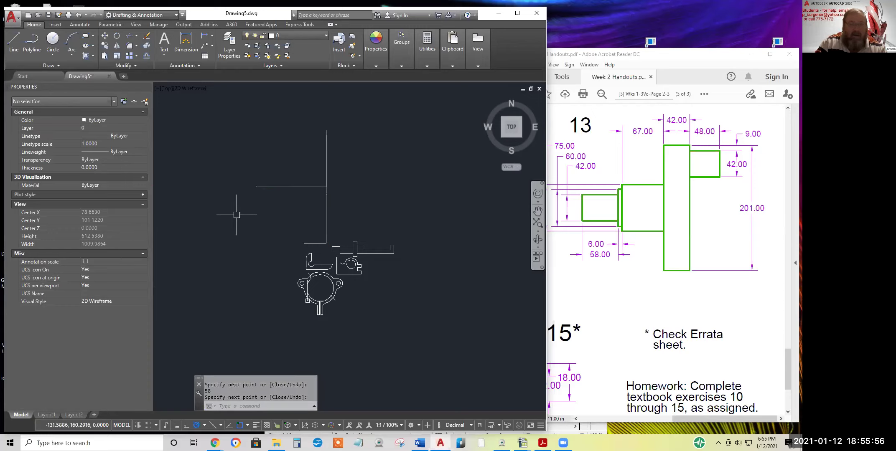
# - Draw a circle of diameter 42 centred on the left end of the centre line
pyautogui.click(53, 40)
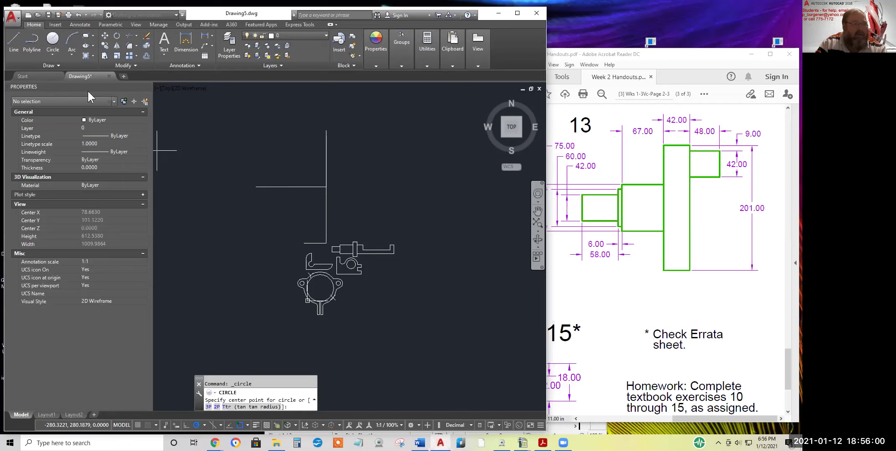
pyautogui.click(51, 50)
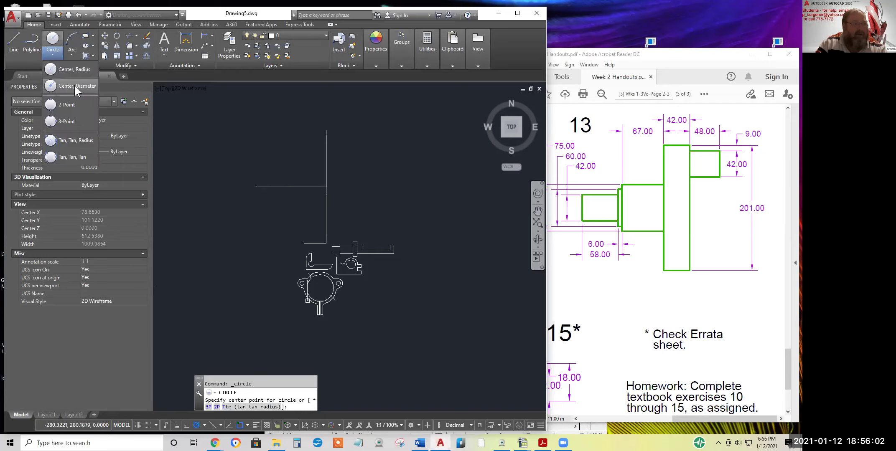
pyautogui.click(75, 86)
pyautogui.click(256, 187)
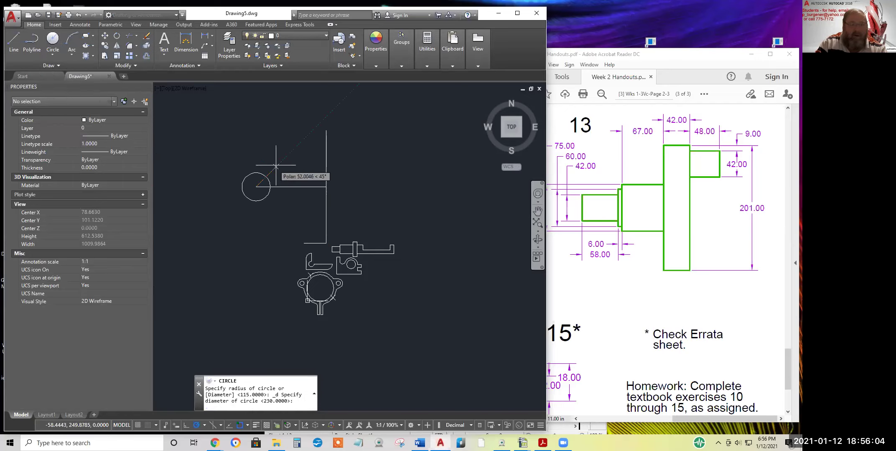
pyautogui.write('42')
pyautogui.press('Return')
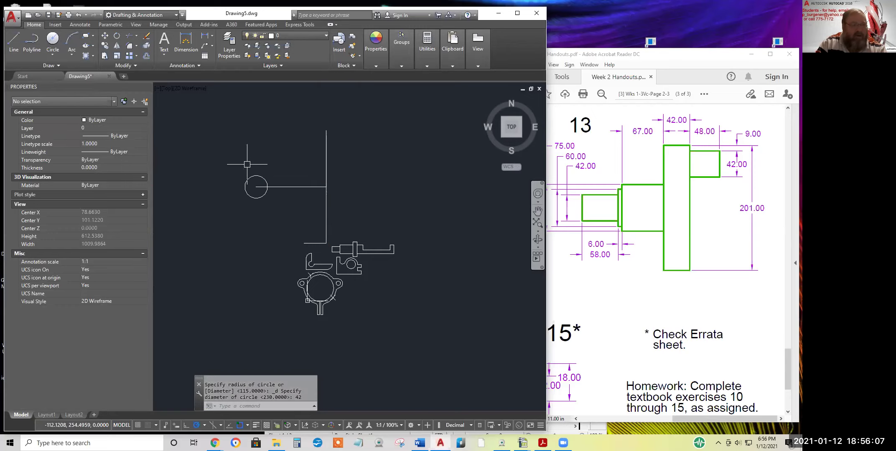
# - Draw a line 58 to the right from the top of the 42 circle, continuing straight down to the centre line
pyautogui.click(14, 40)
pyautogui.click(255, 176)
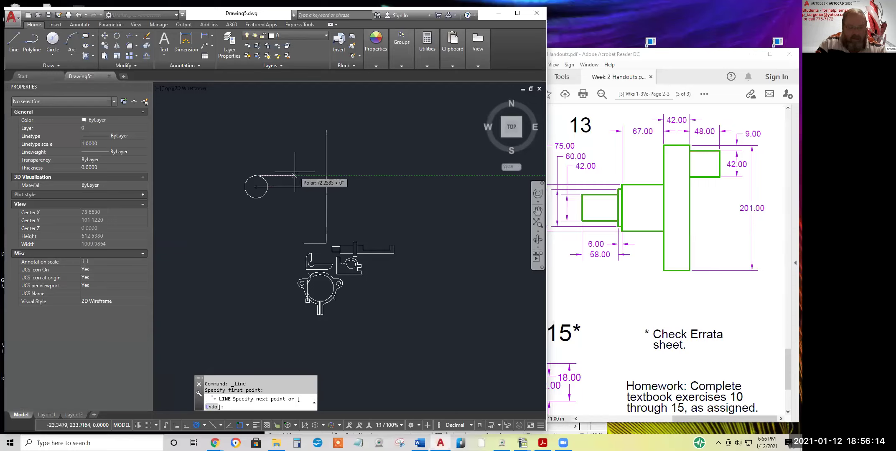
pyautogui.write('58')
pyautogui.press('Return')
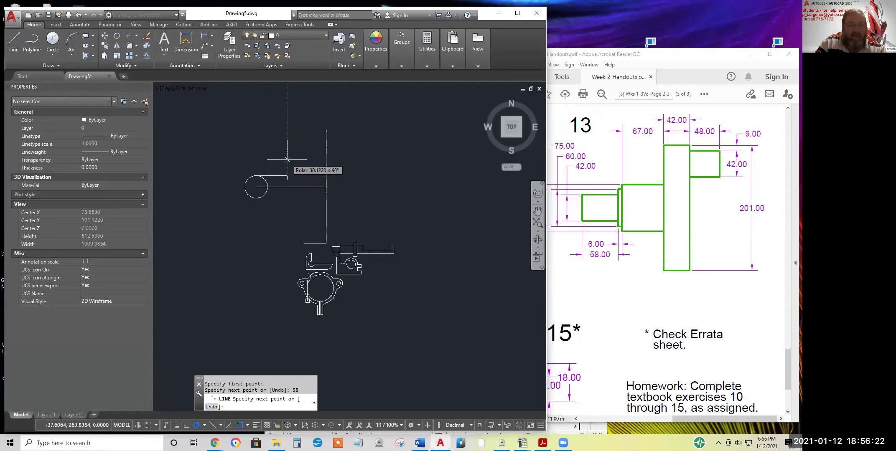
pyautogui.press('Return')
# - Draw a circle of diameter 60 centred where the short vertical line meets the centre line
pyautogui.click(53, 39)
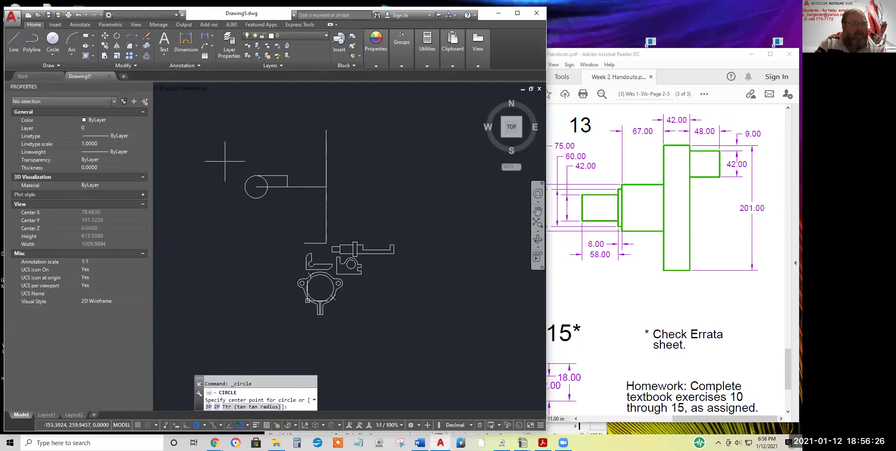
pyautogui.click(288, 187)
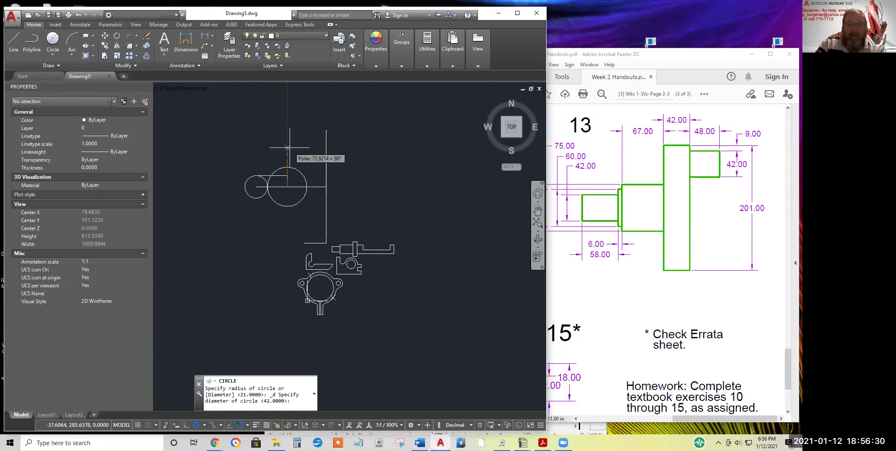
pyautogui.write('60')
pyautogui.press('Return')
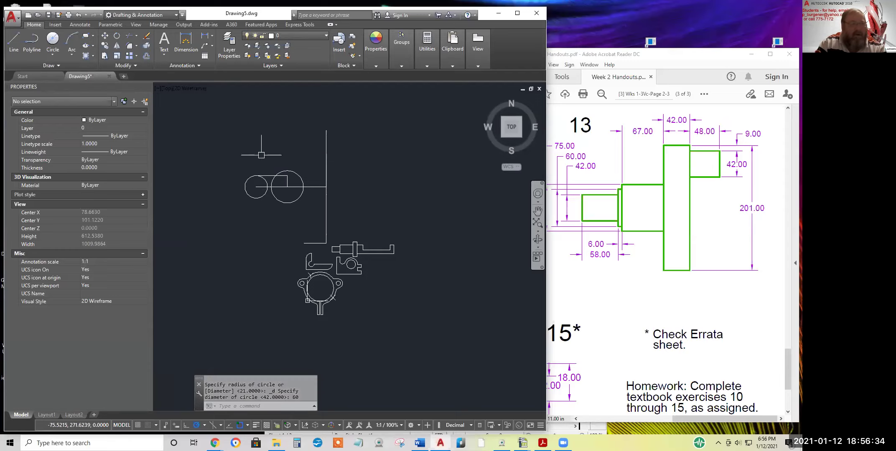
# - Draw a horizontal line from the top of the 60 circle right to the tall vertical line
pyautogui.click(14, 39)
pyautogui.click(287, 171)
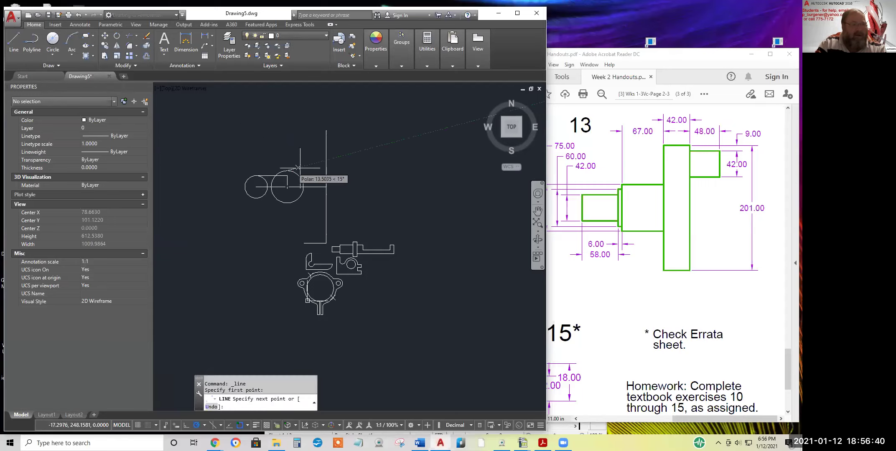
pyautogui.click(326, 171)
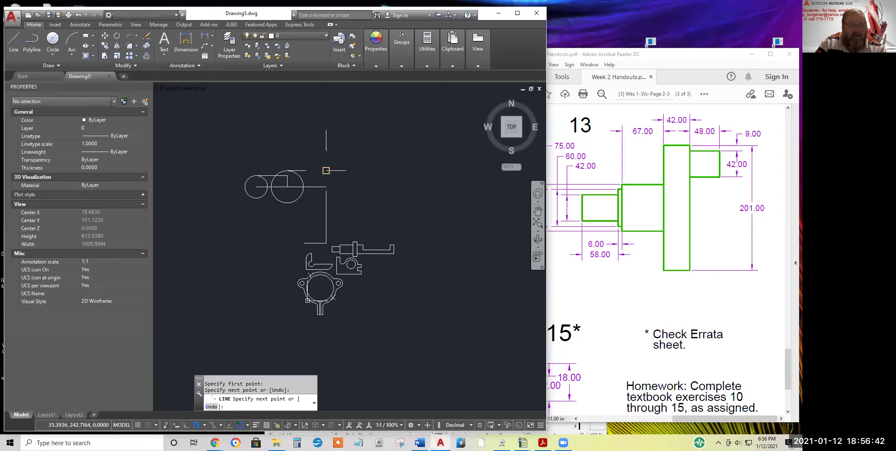
pyautogui.press('Return')
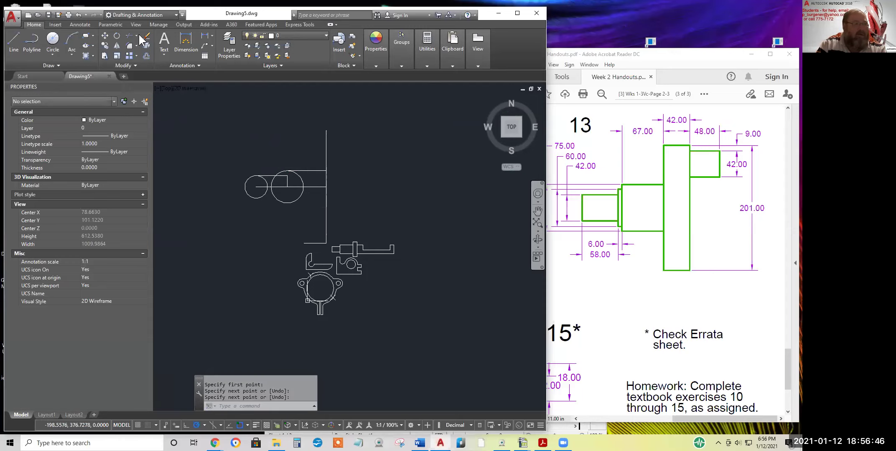
# - Extend the short vertical line at the end of the 58 line up to the top of the 60 circle
pyautogui.click(140, 68)
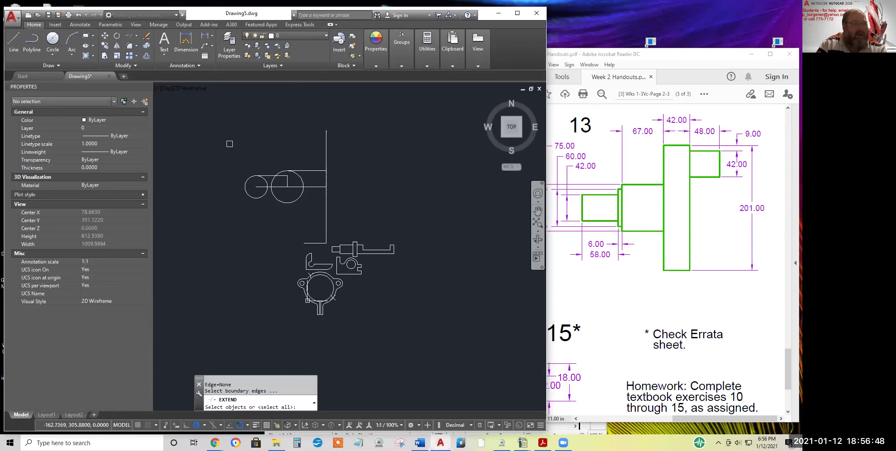
pyautogui.scroll(6, 288, 184)
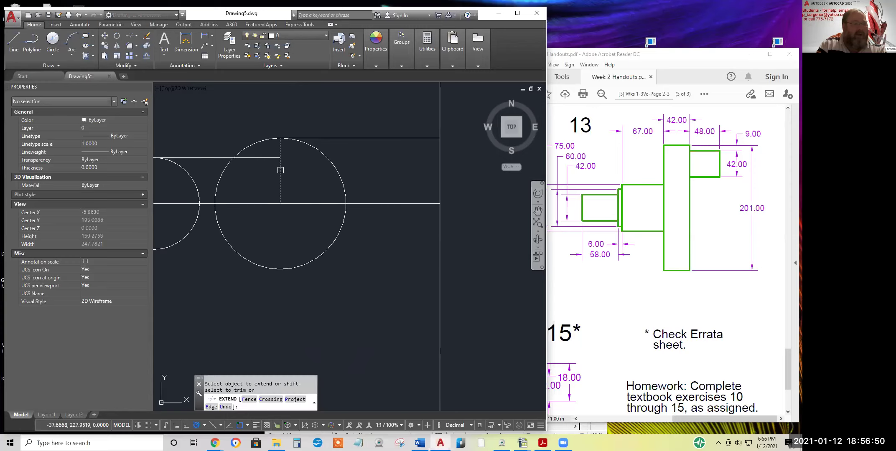
pyautogui.scroll(-3, 376, 199)
pyautogui.scroll(1, 393, 292)
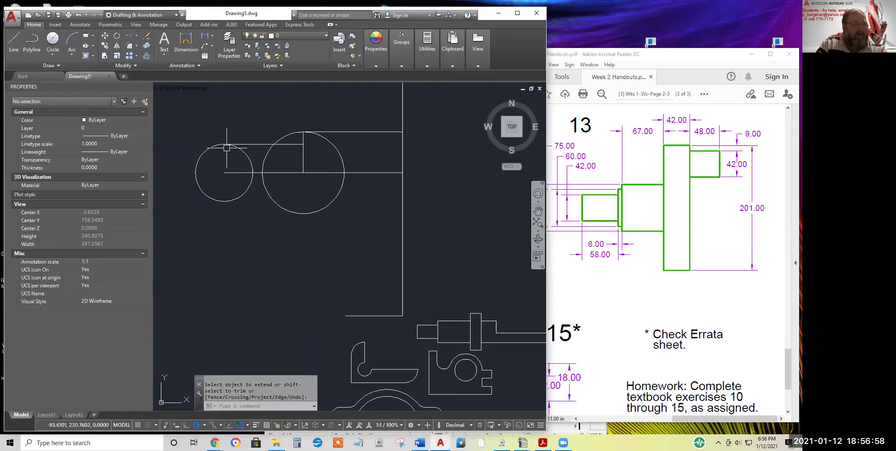
# - Draw a line from the top to the bottom of the 42 circle, continuing horizontally right past the 60 circle
pyautogui.click(14, 49)
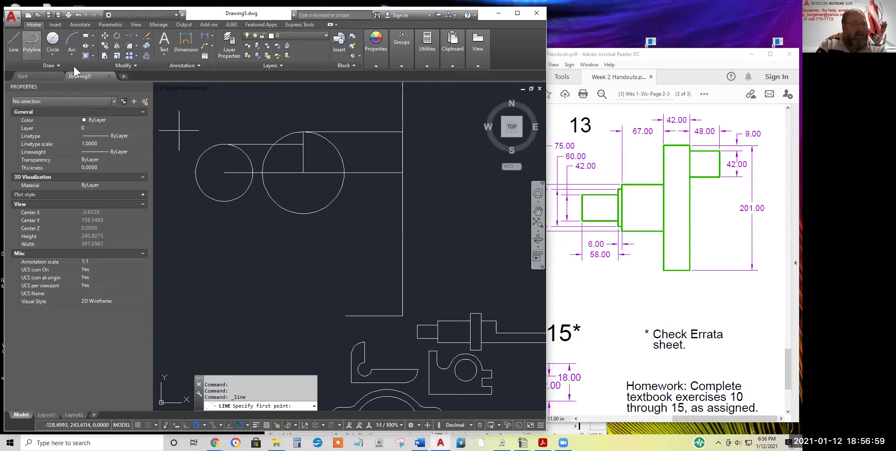
pyautogui.click(225, 145)
pyautogui.click(224, 202)
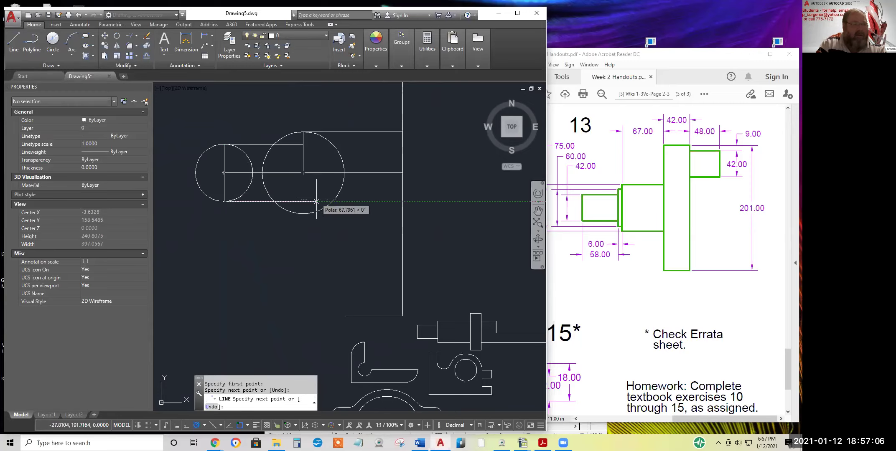
pyautogui.click(364, 201)
pyautogui.press('Return')
# - Draw a vertical line from the left end of the tall block's bottom edge up past the top of its right edge
pyautogui.press('Return')
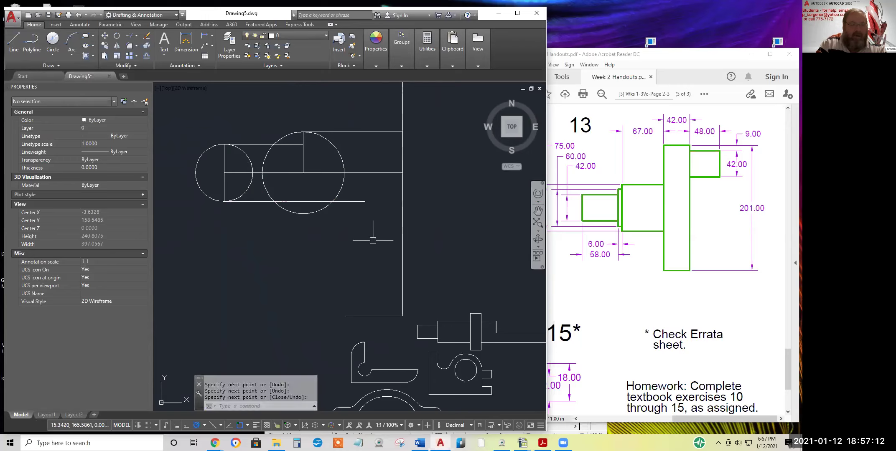
pyautogui.click(345, 316)
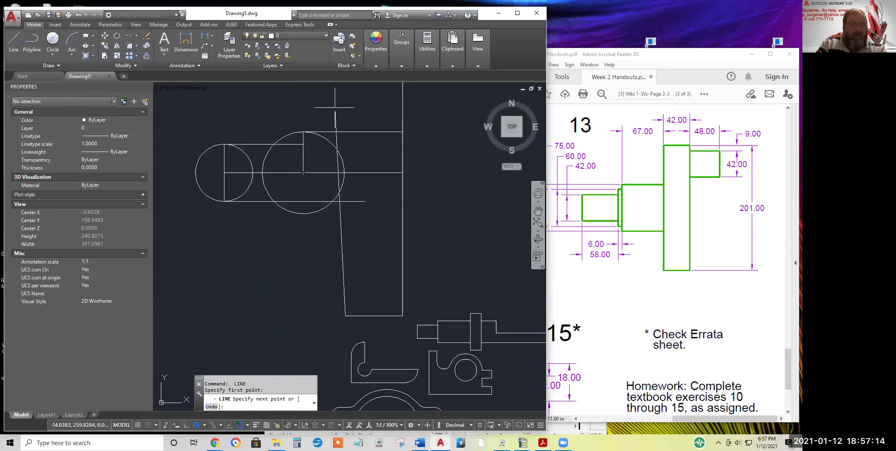
pyautogui.scroll(-2, 334, 107)
pyautogui.scroll(1, 342, 118)
pyautogui.moveTo(342, 118); pyautogui.dragTo(348, 228, button='middle')
pyautogui.click(342, 134)
pyautogui.press('Return')
# - Draw a horizontal line from the top of the tall block's right edge to its left edge
pyautogui.press('Return')
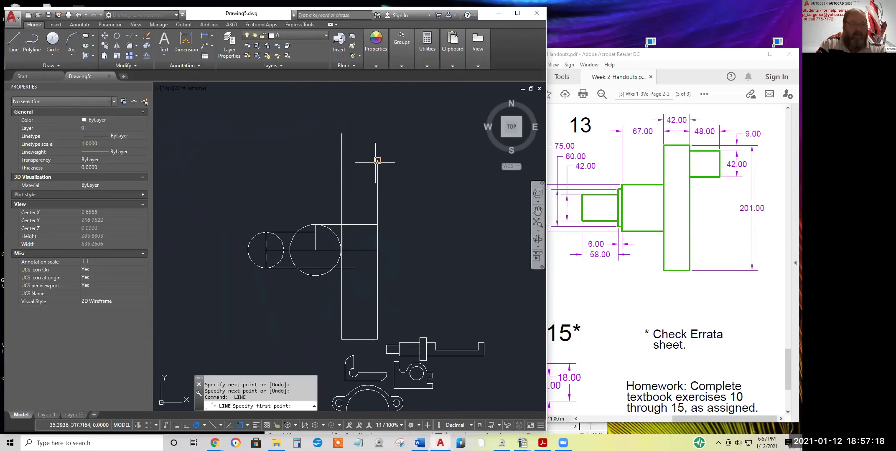
pyautogui.click(378, 160)
pyautogui.click(341, 160)
pyautogui.press('Return')
# - Draw a line from the 60 circle's centre down to its bottom, continuing right to the tall block's left edge
pyautogui.press('Return')
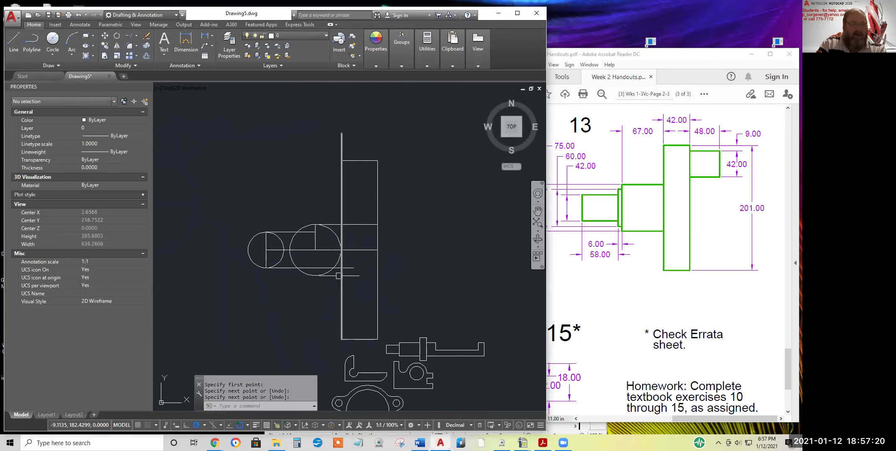
pyautogui.click(315, 276)
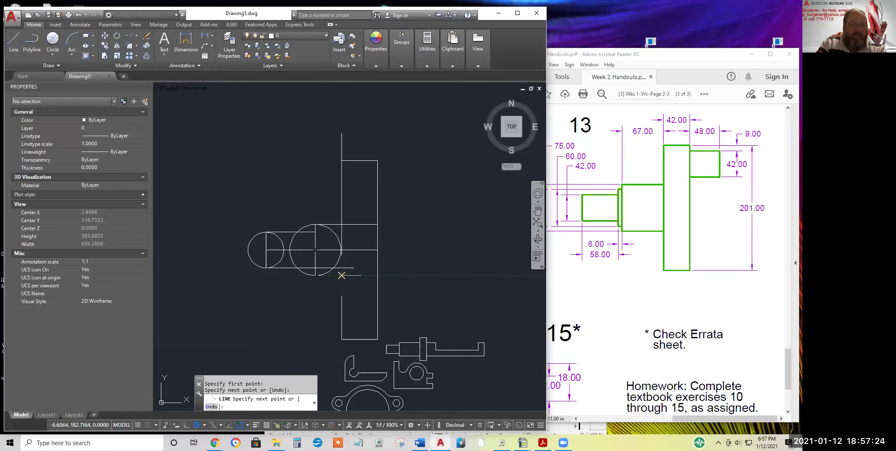
pyautogui.click(342, 276)
pyautogui.press('Return')
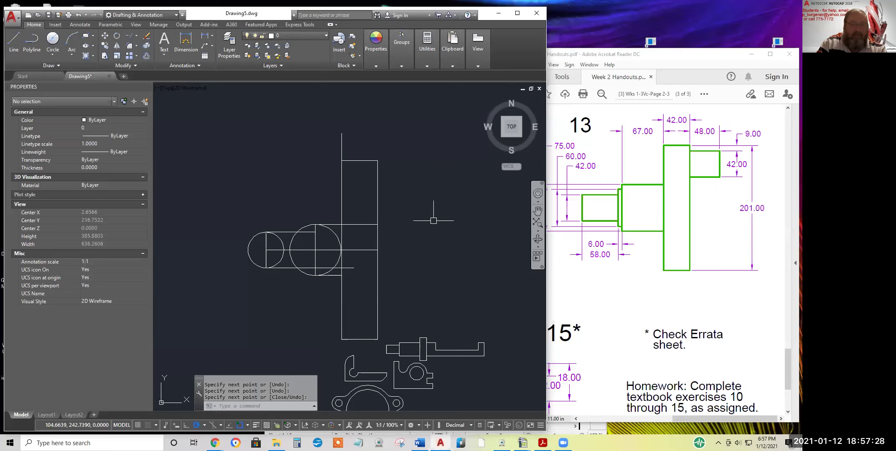
# - Draw lines from the tall block's upper right corner 48 right, 9 down and back left to the block's right edge
pyautogui.click(14, 38)
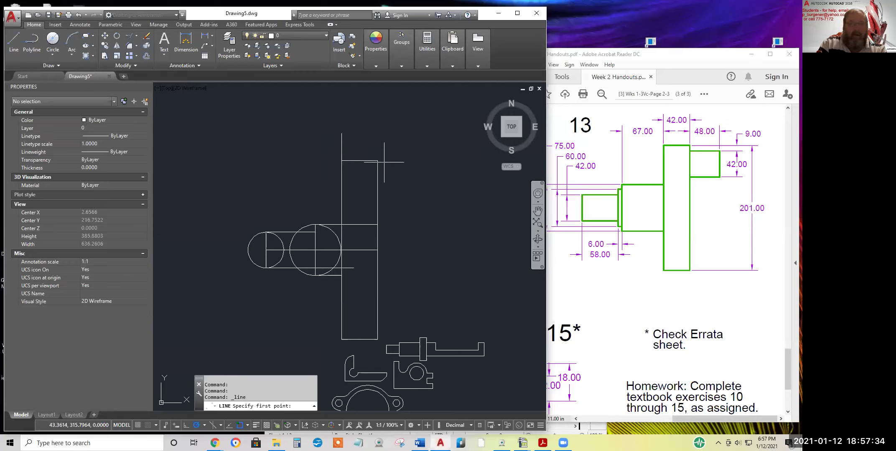
pyautogui.click(378, 160)
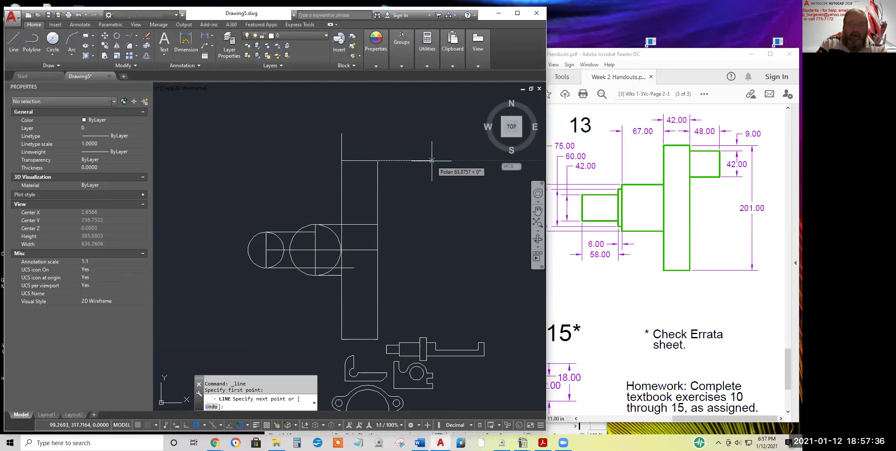
pyautogui.write('8')
pyautogui.press('Return')
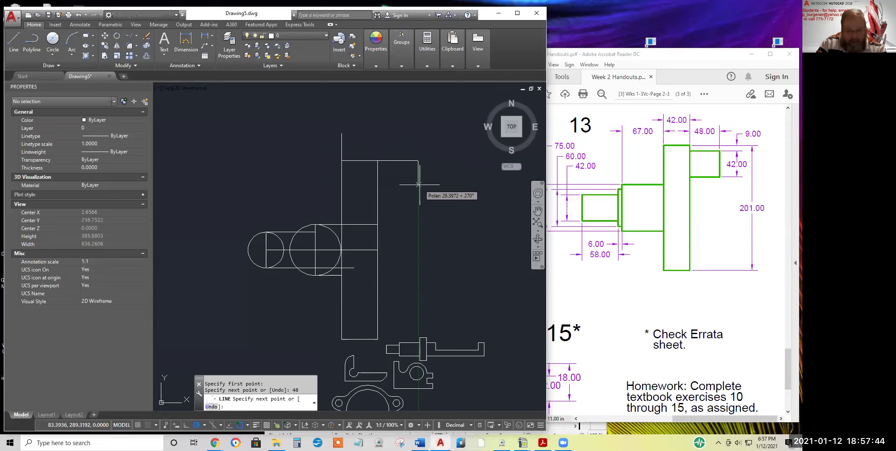
pyautogui.write('9')
pyautogui.press('Return')
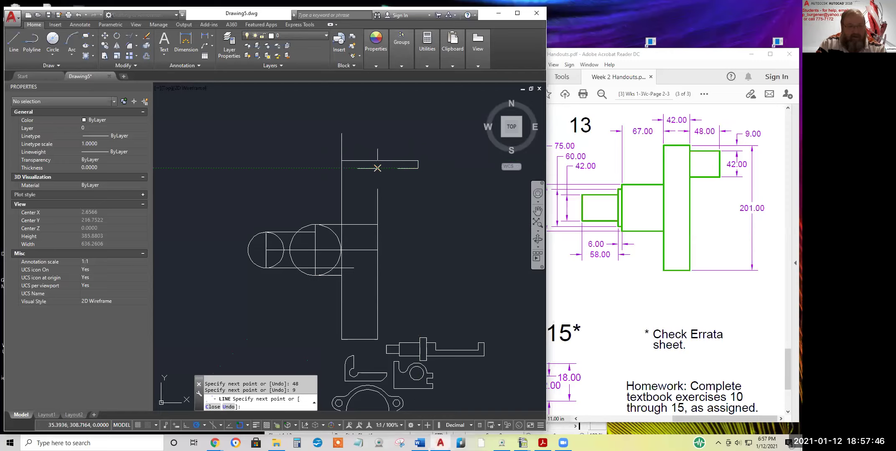
pyautogui.press('Return')
# - Draw a line 42 down from the outer end of the 9 offset, continuing left to the tall block's right edge
pyautogui.press('Return')
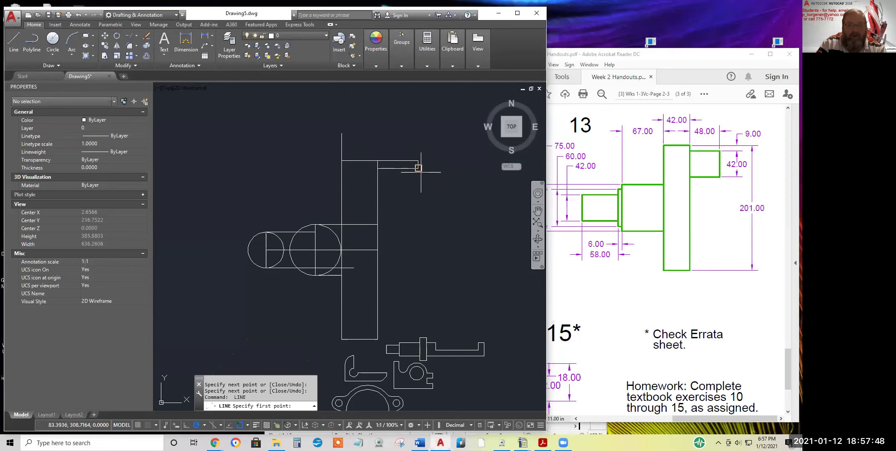
pyautogui.click(418, 168)
pyautogui.write('42')
pyautogui.press('Return')
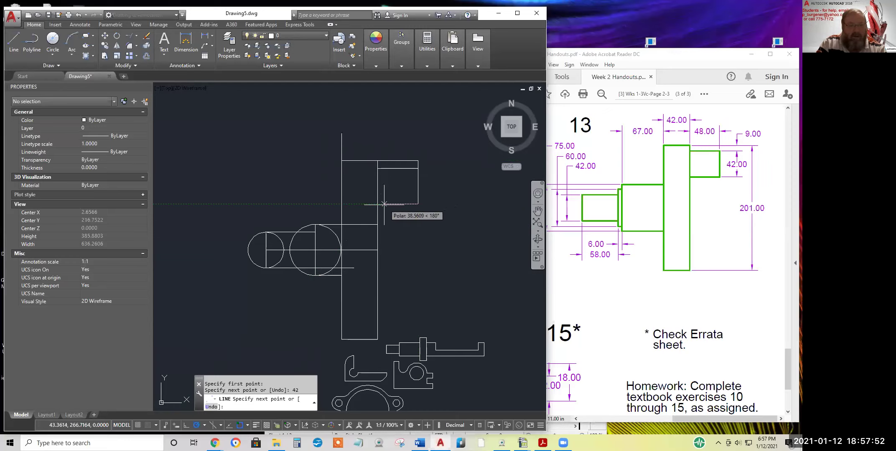
pyautogui.click(377, 204)
pyautogui.press('Return')
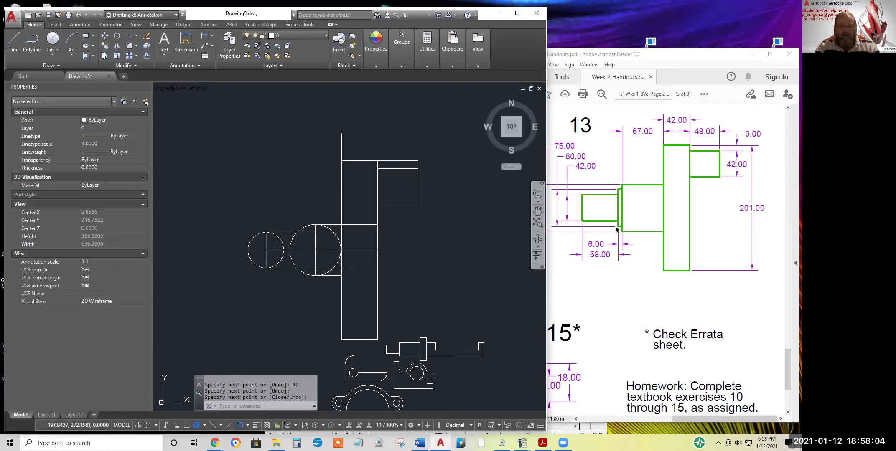
# - Try drawing a line 6 right from the 58 line's end, up to the 60 circle's top line and down to its bottom line
pyautogui.click(289, 231)
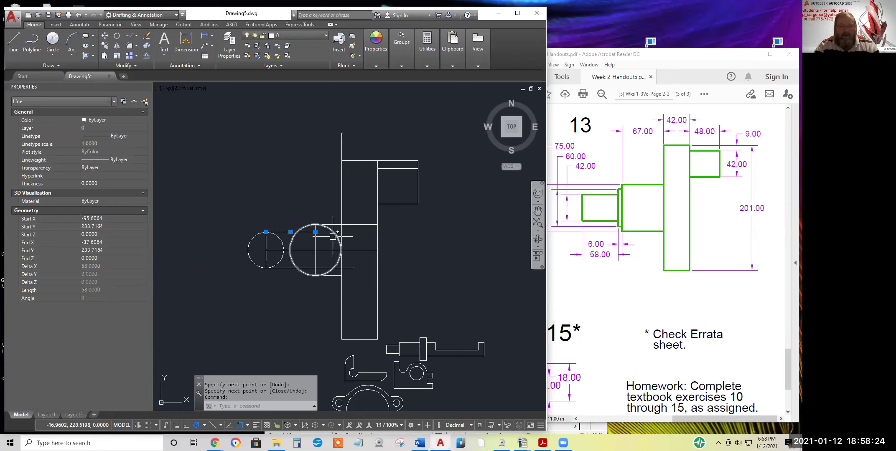
pyautogui.scroll(6, 308, 237)
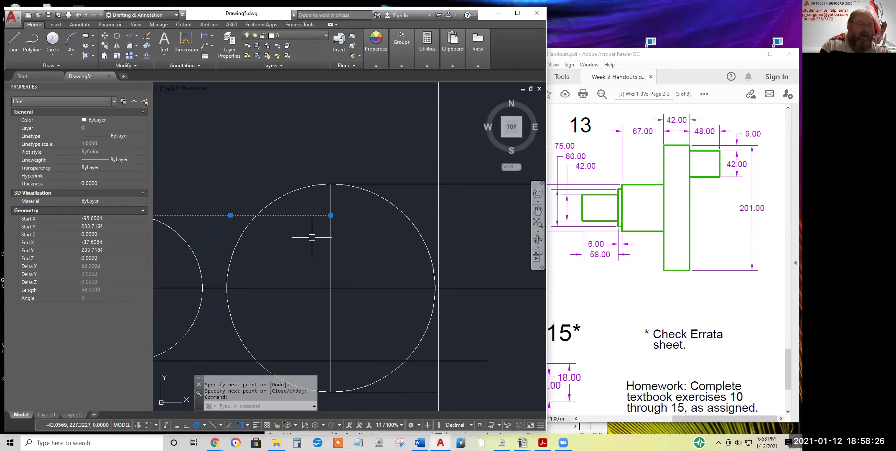
pyautogui.press('Escape')
pyautogui.press('Escape')
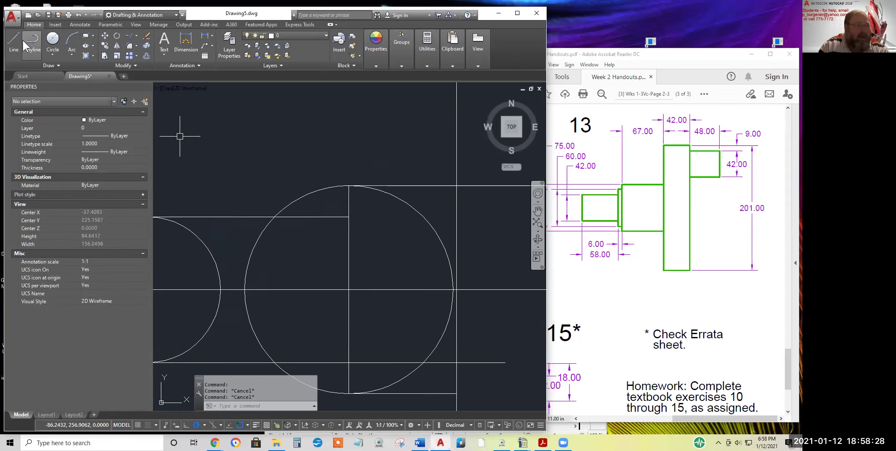
pyautogui.click(19, 40)
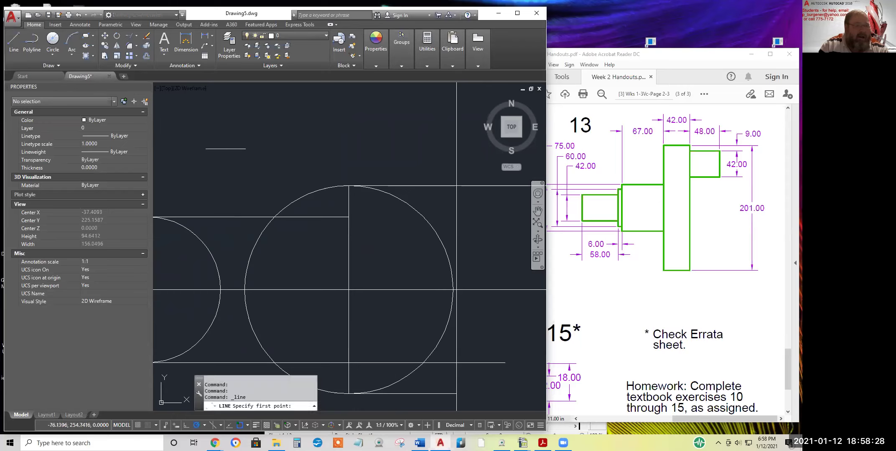
pyautogui.click(350, 216)
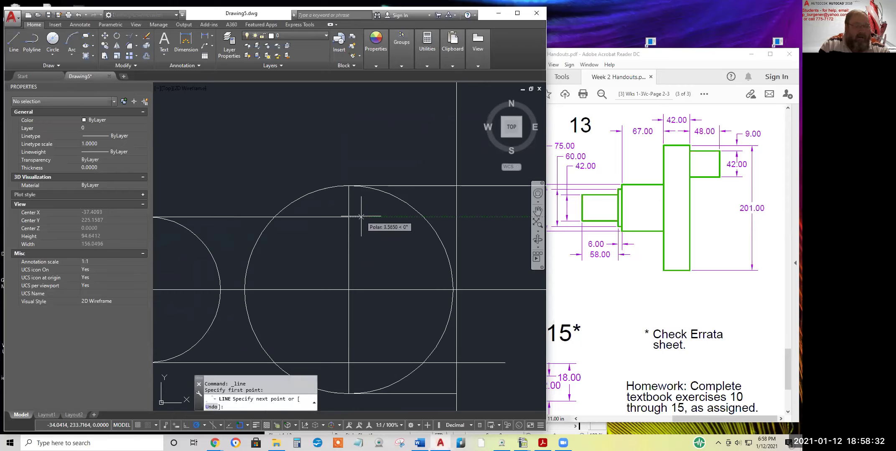
pyautogui.write('6')
pyautogui.press('Return')
pyautogui.click(369, 188)
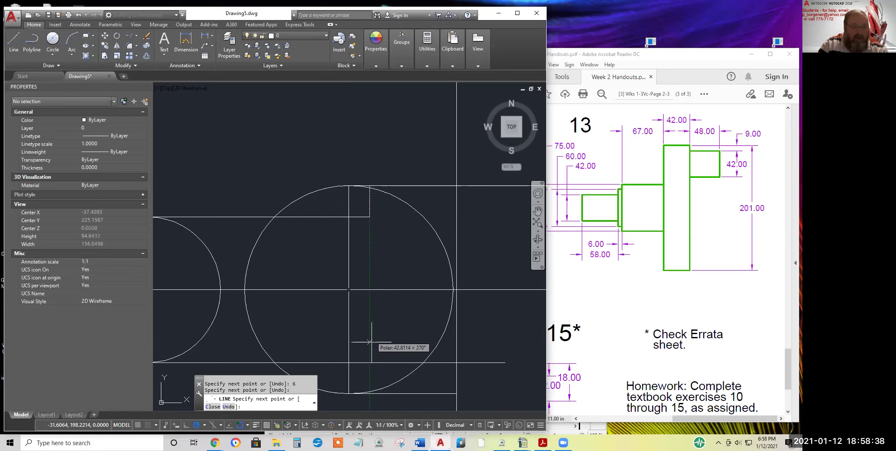
pyautogui.click(369, 392)
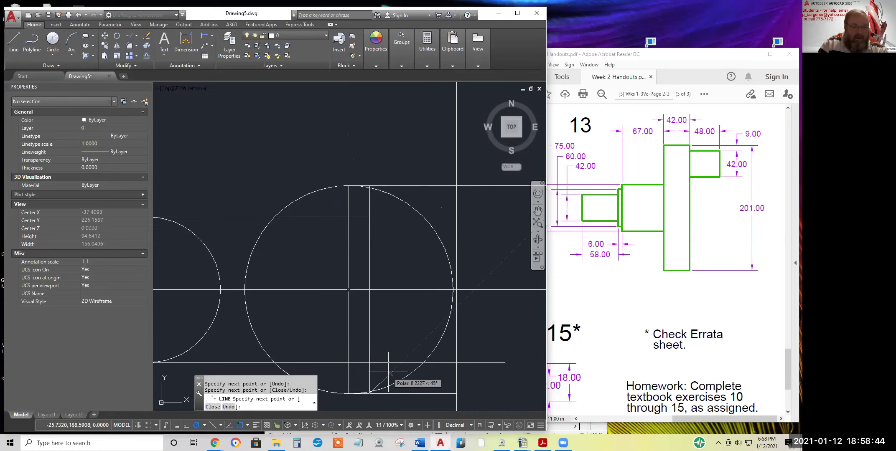
pyautogui.press('Escape')
# - Undo the last group of lines drawn for the 6 wide collar
pyautogui.moveTo(422, 381); pyautogui.dragTo(422, 380, button='middle')
pyautogui.scroll(-2, 418, 317)
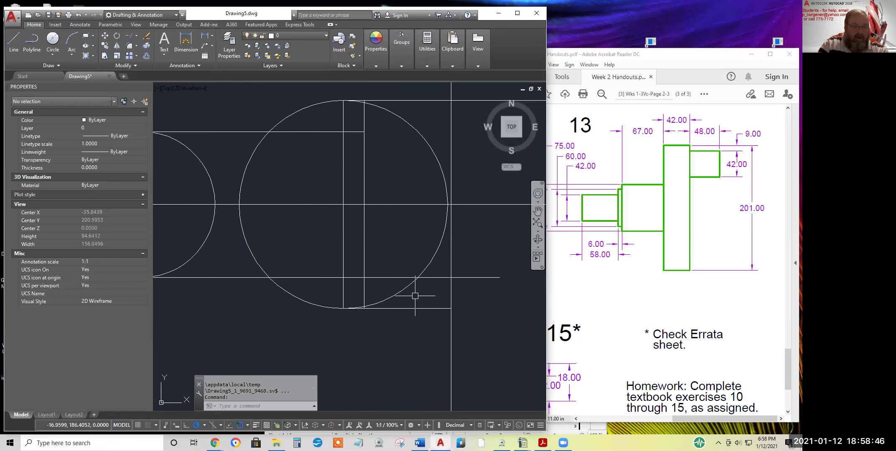
pyautogui.scroll(-1, 422, 362)
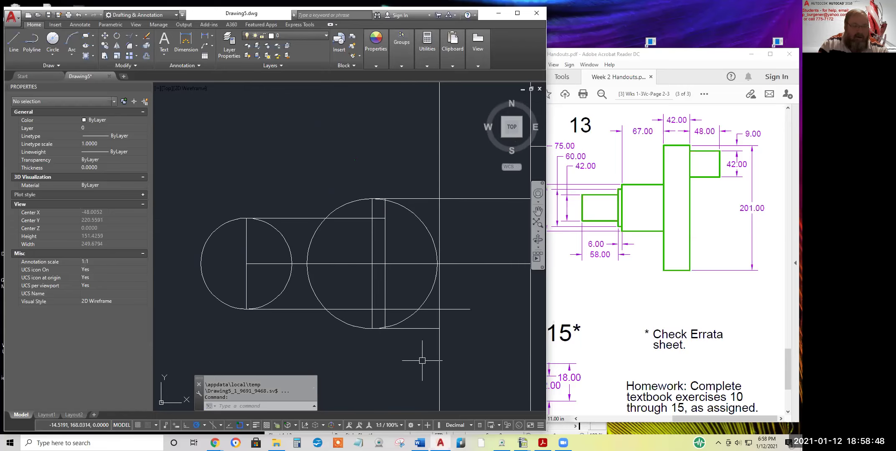
pyautogui.scroll(1, 422, 361)
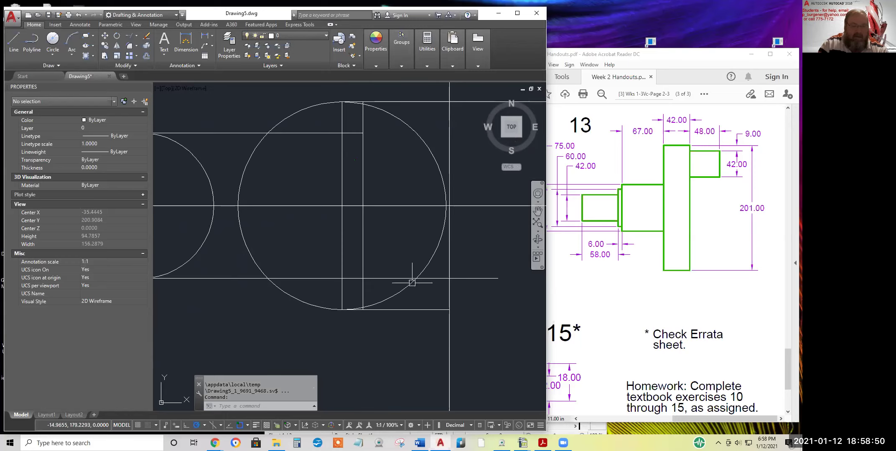
pyautogui.scroll(-1, 401, 251)
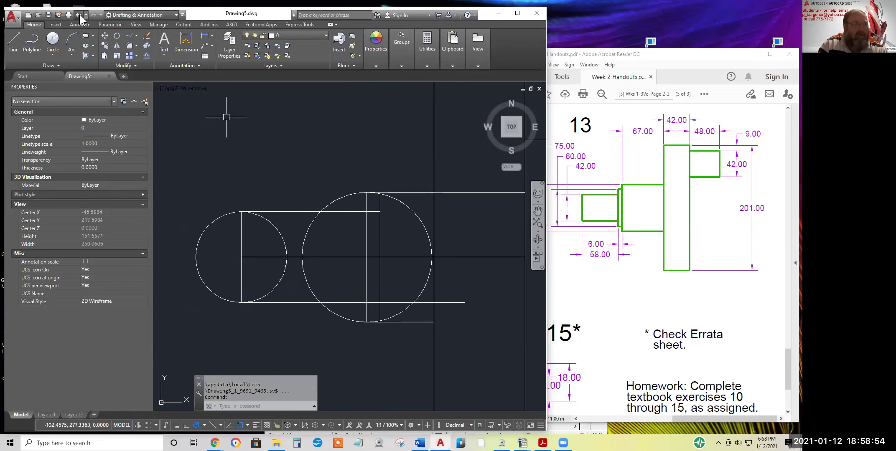
pyautogui.click(78, 15)
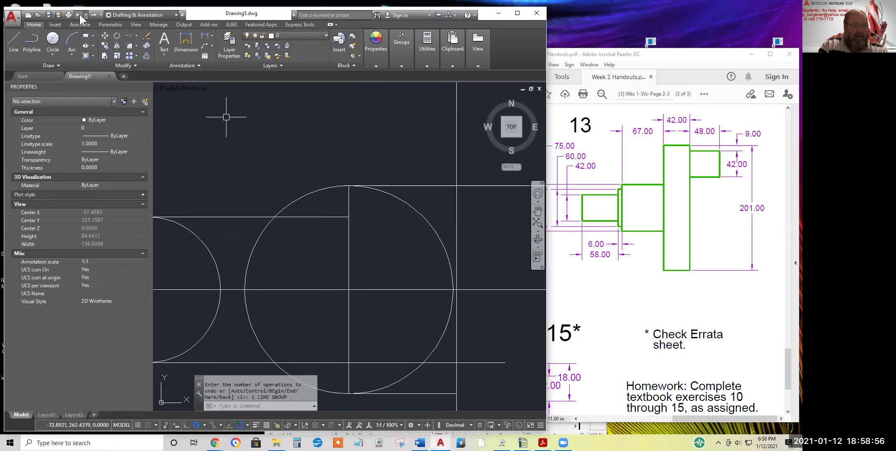
pyautogui.scroll(-2, 456, 259)
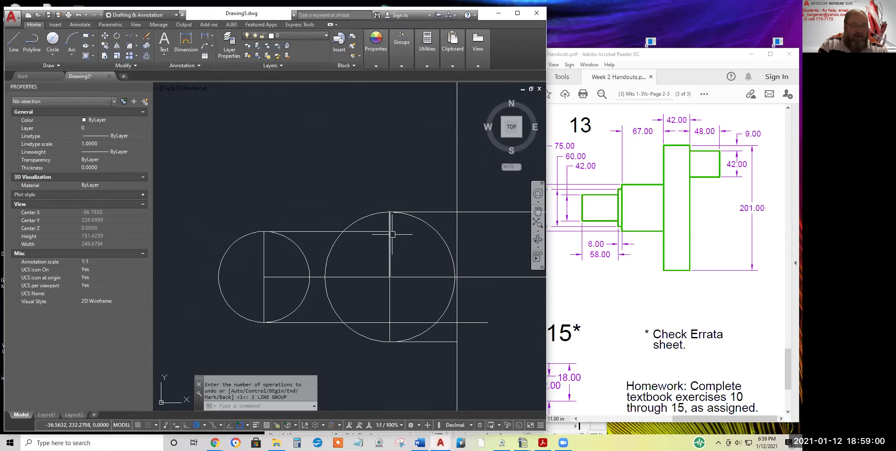
# - Check the length of the vertical line in the 42 circle and exercise 13's diameter dimensions in the Acrobat Reader handout
pyautogui.click(265, 267)
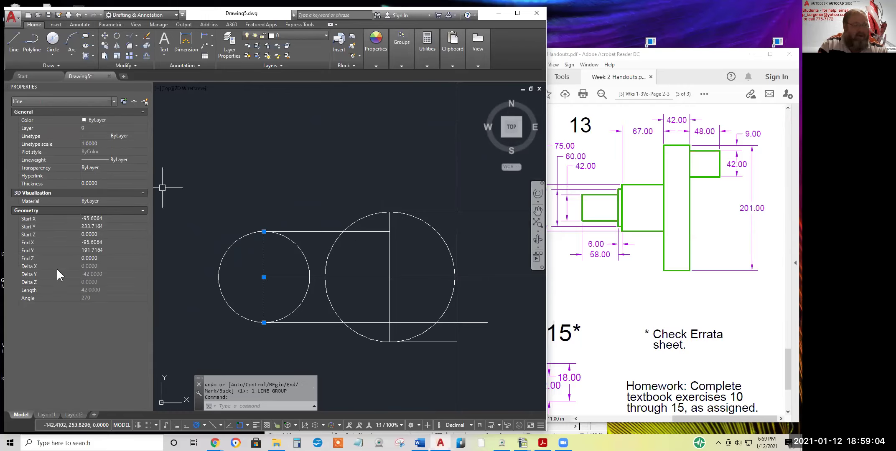
pyautogui.press('Escape')
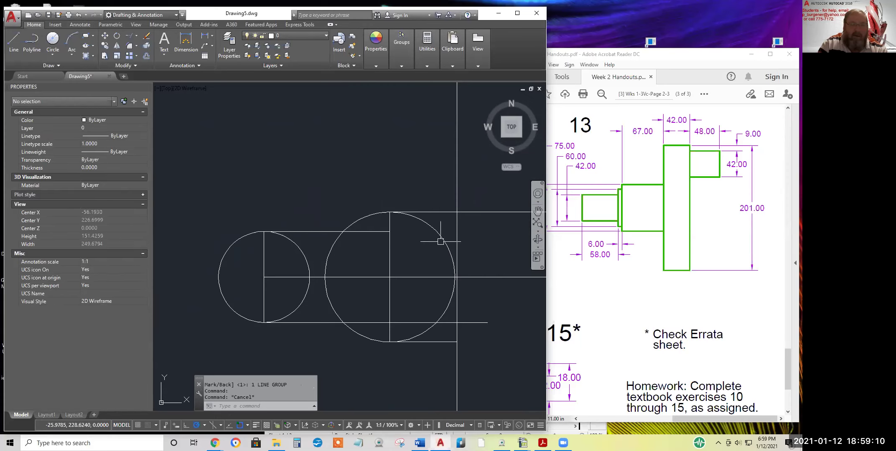
pyautogui.middleClick(594, 221)
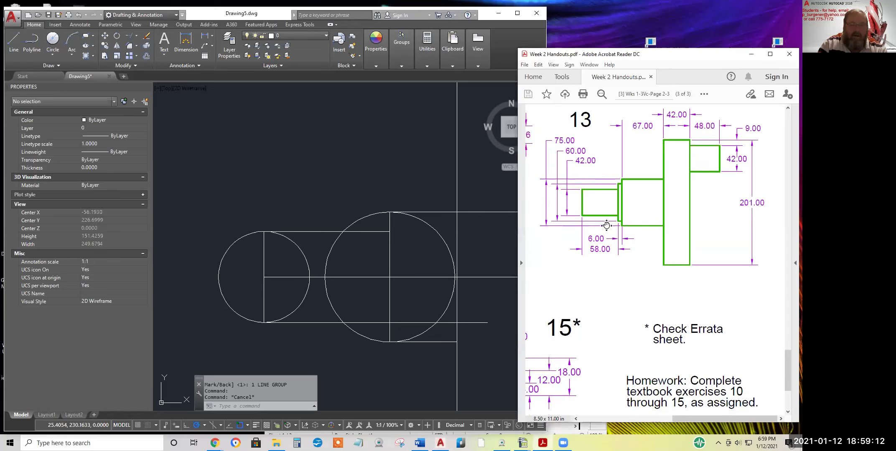
pyautogui.moveTo(599, 217); pyautogui.dragTo(582, 223, button='middle')
pyautogui.moveTo(633, 215); pyautogui.dragTo(649, 218, button='middle')
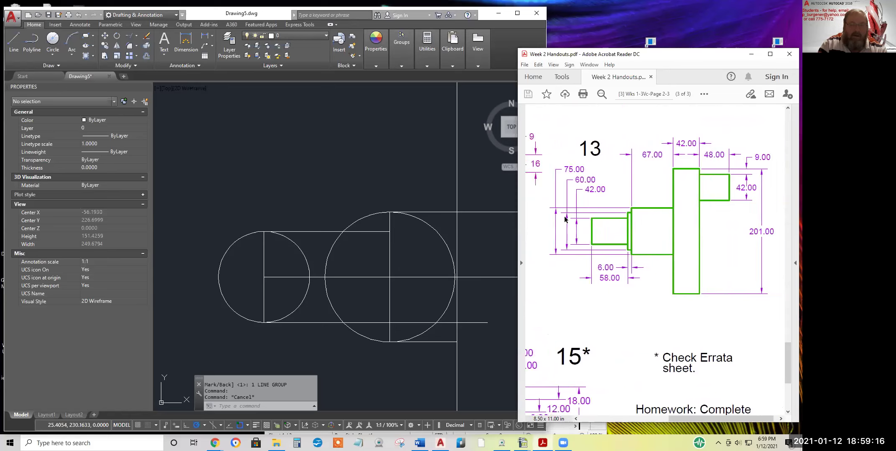
# - Erase the duplicate vertical lines running through the centre of the 60 circle
pyautogui.click(467, 169)
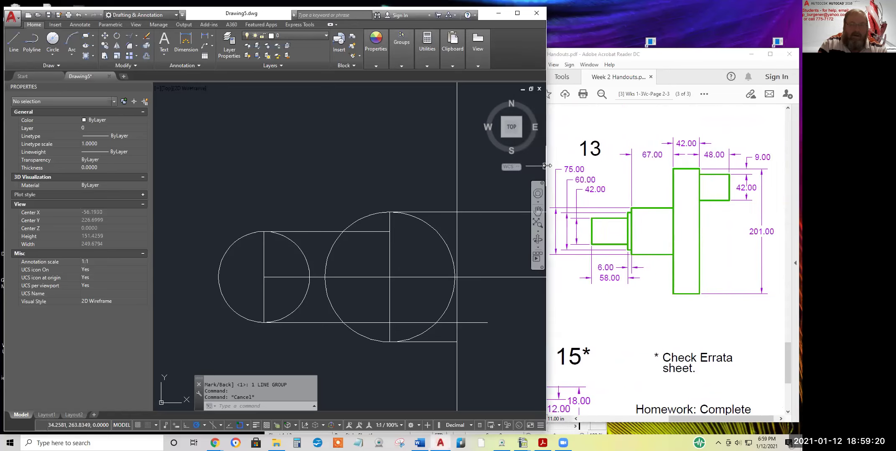
pyautogui.moveTo(547, 166); pyautogui.dragTo(534, 166)
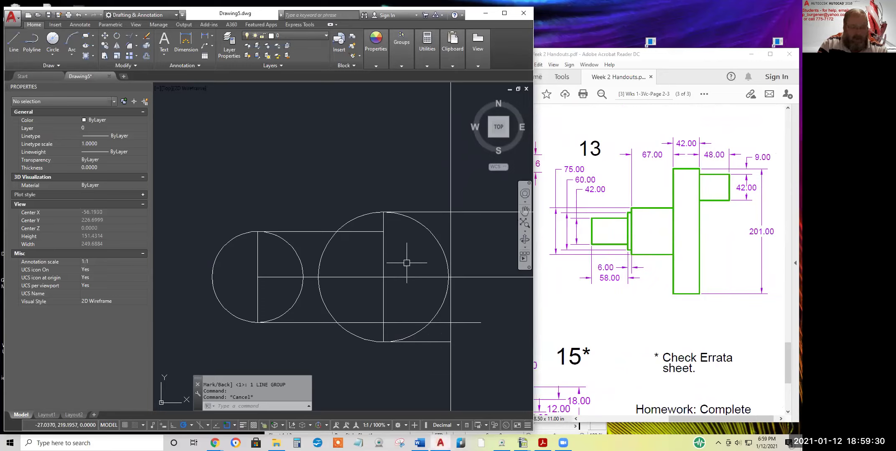
pyautogui.click(146, 37)
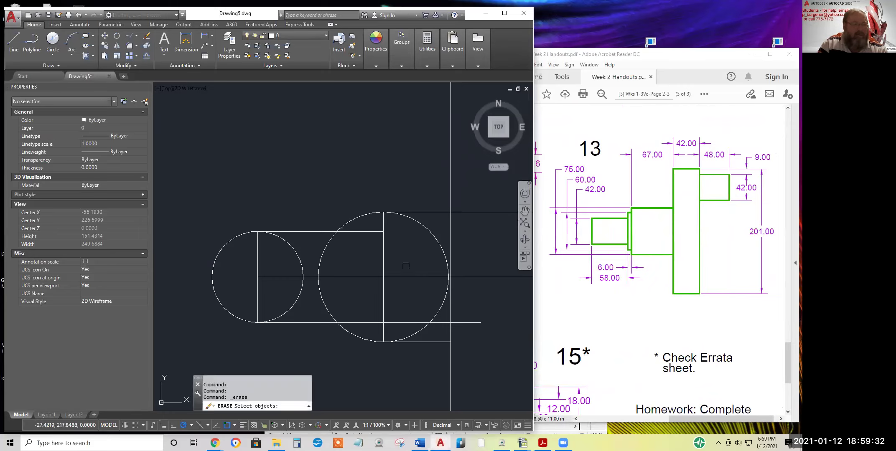
pyautogui.click(383, 254)
pyautogui.click(384, 284)
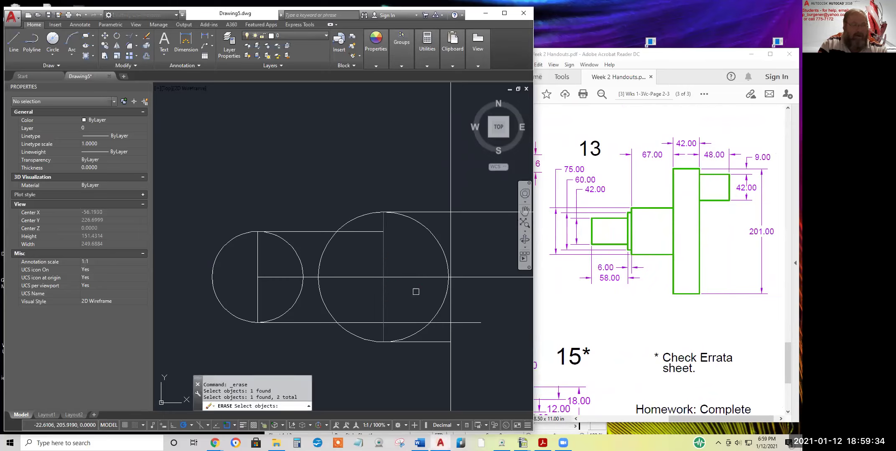
pyautogui.press('Return')
pyautogui.click(387, 277)
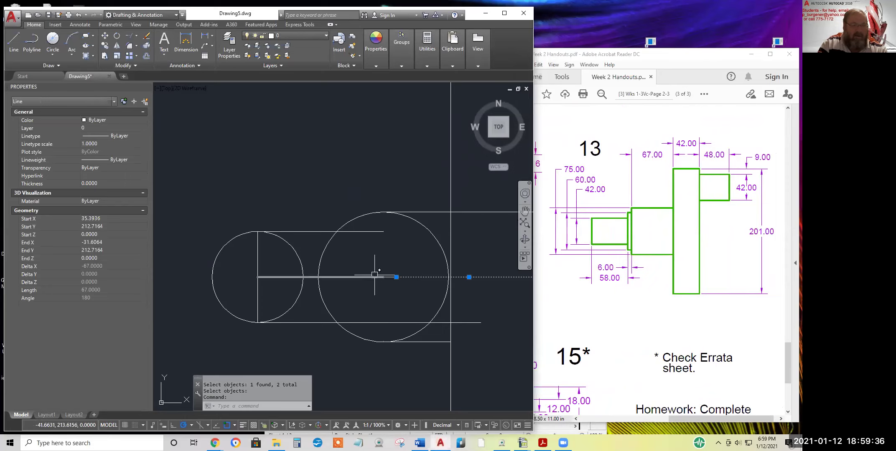
pyautogui.press('Escape')
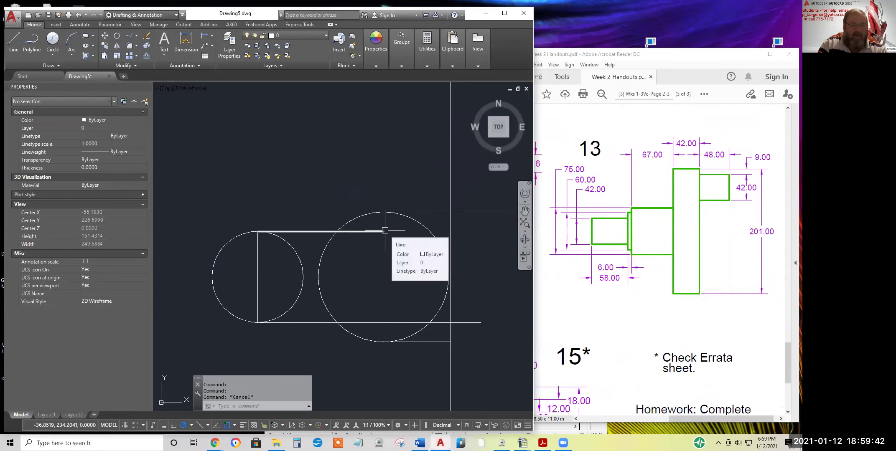
# - Draw a line 42 straight down from the right end of the 42 circle's top line
pyautogui.click(11, 39)
pyautogui.click(384, 231)
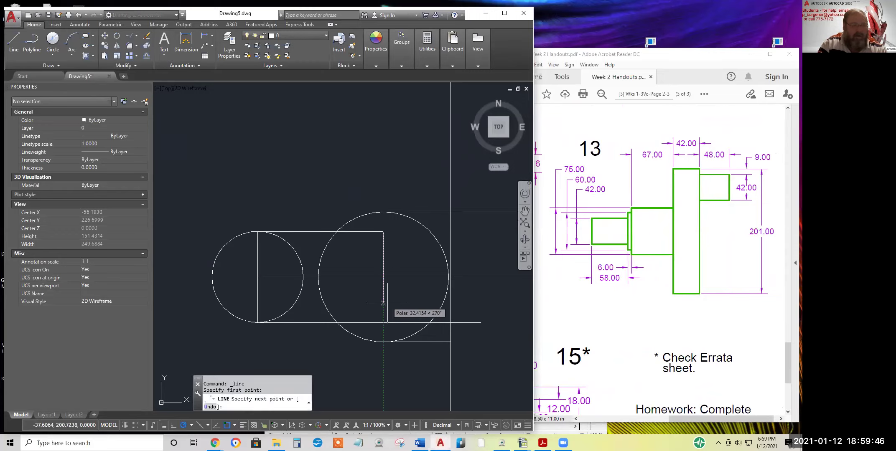
pyautogui.write('42')
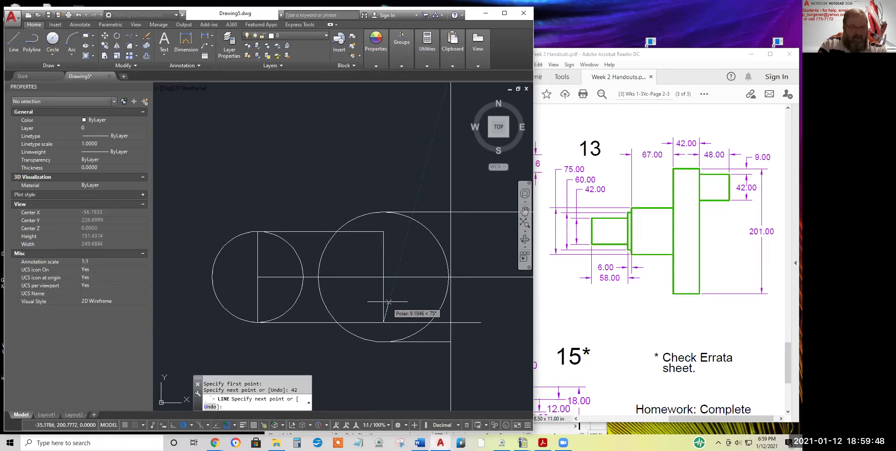
pyautogui.press('Return')
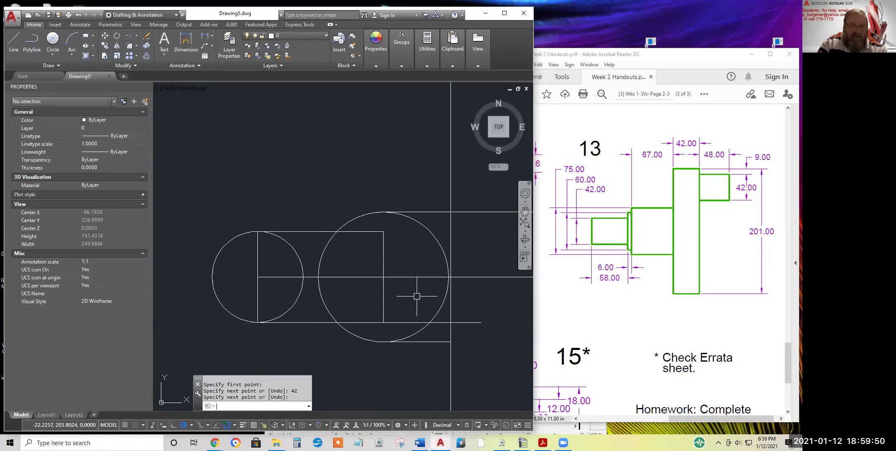
pyautogui.press('Return')
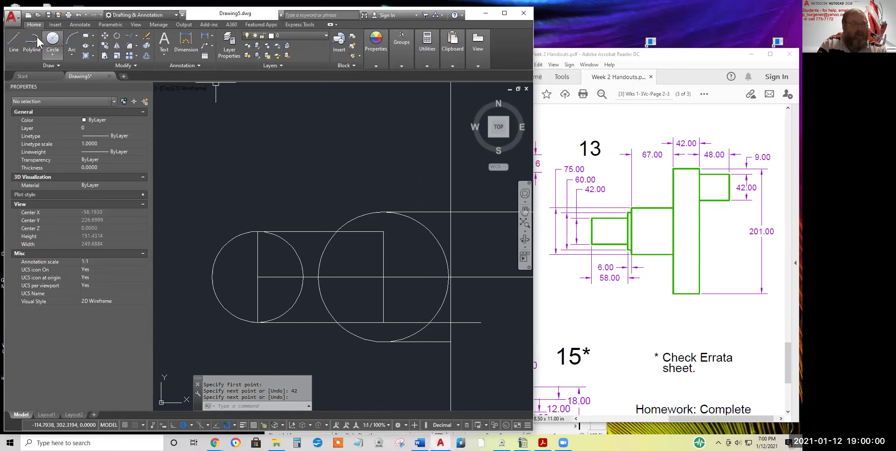
# - Draw a line 9 straight up from the 42 line's upper end, and check its length in the properties
pyautogui.click(11, 36)
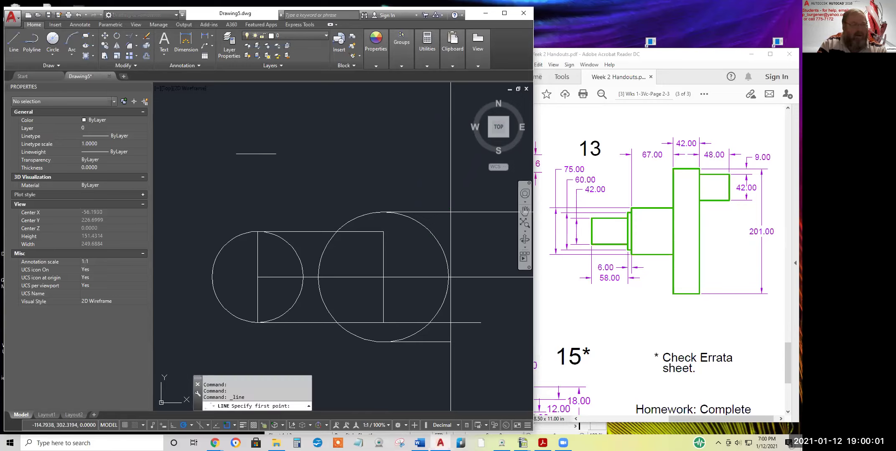
pyautogui.click(383, 231)
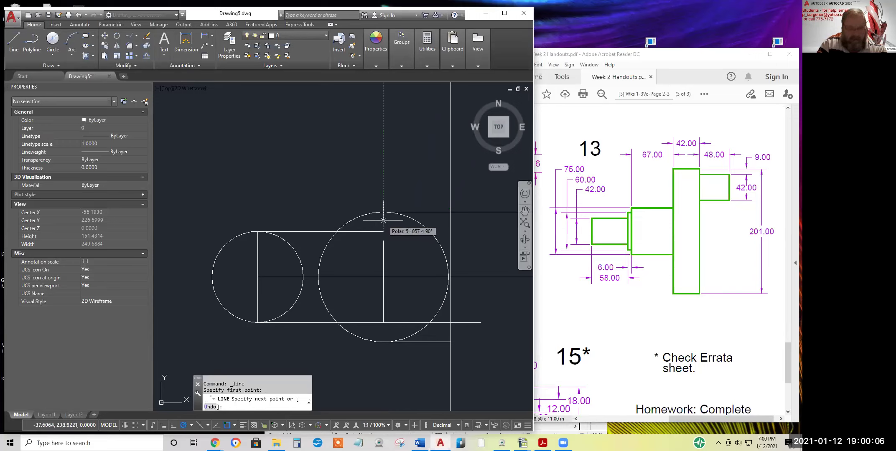
pyautogui.write('9')
pyautogui.press('Return')
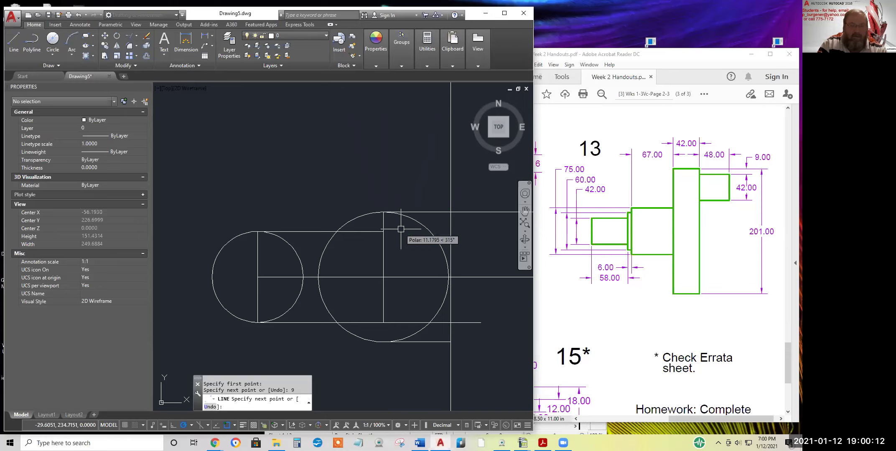
pyautogui.press('Escape')
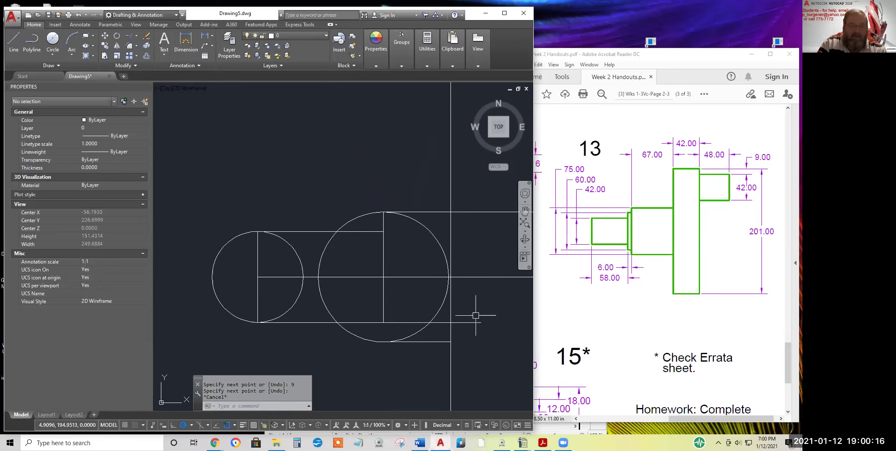
pyautogui.scroll(-2, 412, 266)
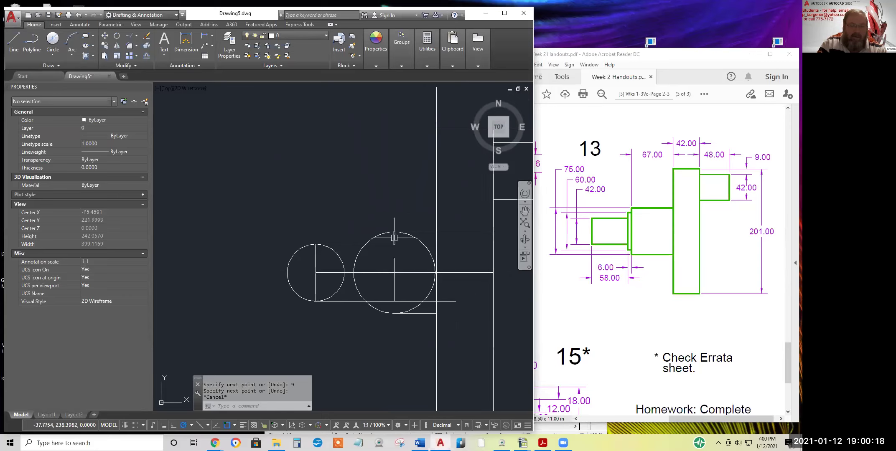
pyautogui.click(393, 238)
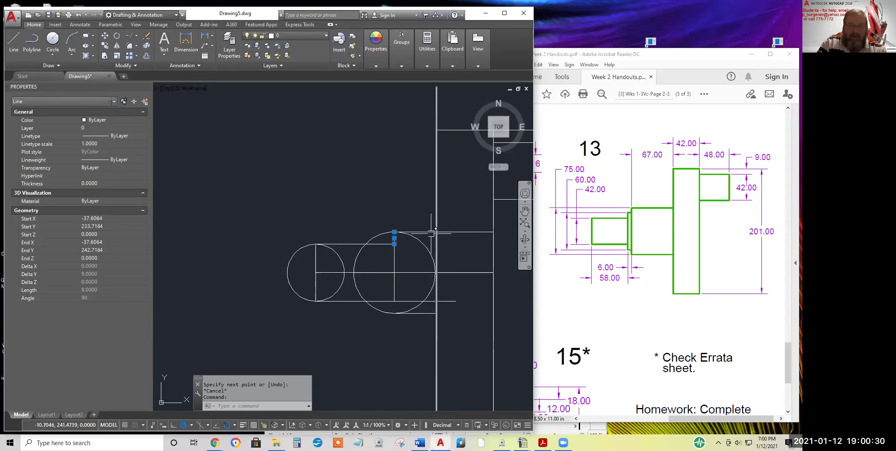
pyautogui.press('Escape')
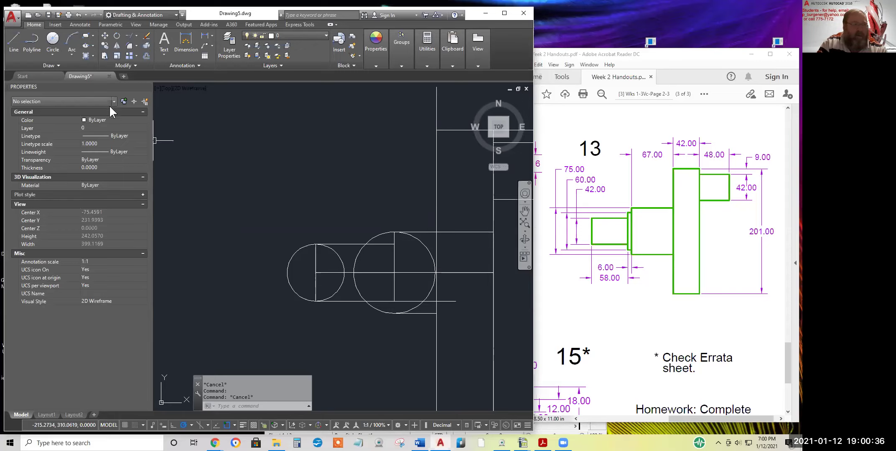
# - Draw a 75 diameter circle centred where the horizontal centre line meets the tall block's left edge
pyautogui.click(53, 40)
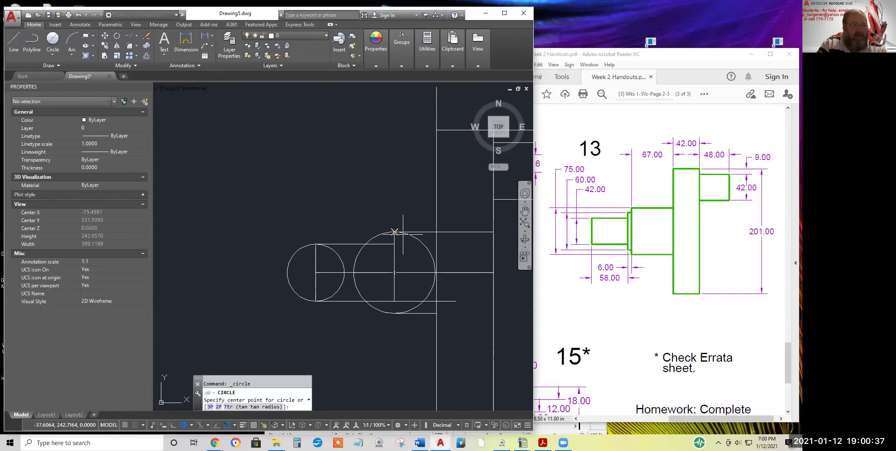
pyautogui.click(436, 273)
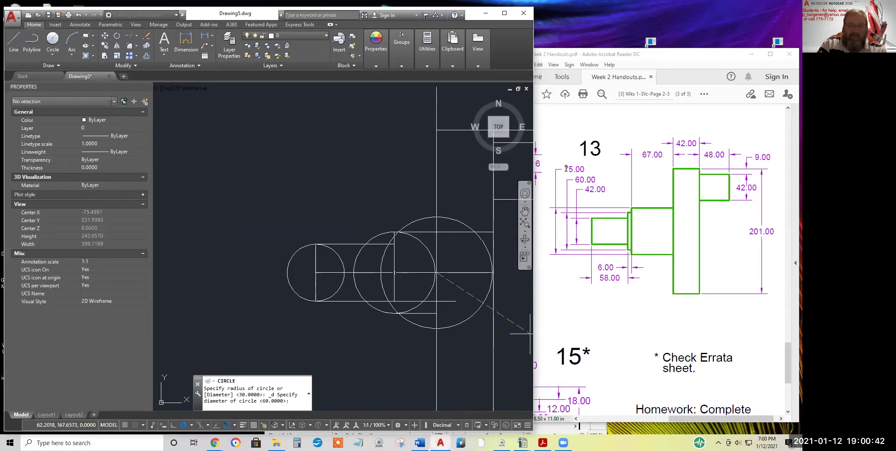
pyautogui.moveTo(566, 169); pyautogui.dragTo(572, 168)
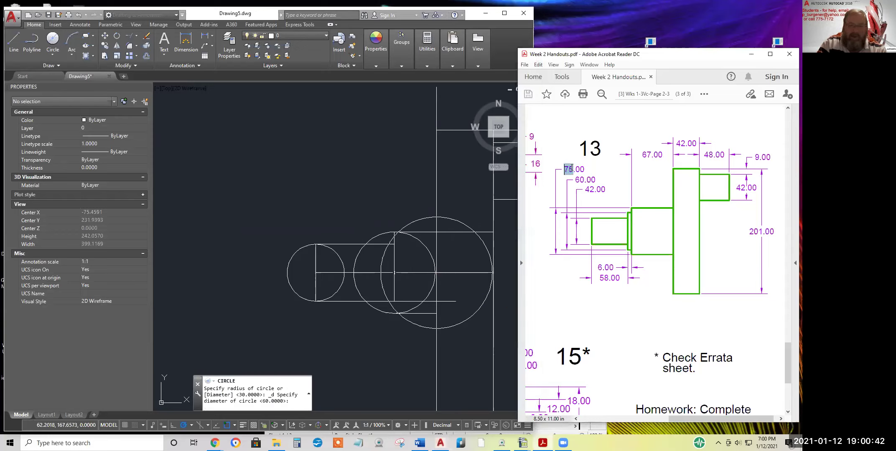
pyautogui.click(460, 198)
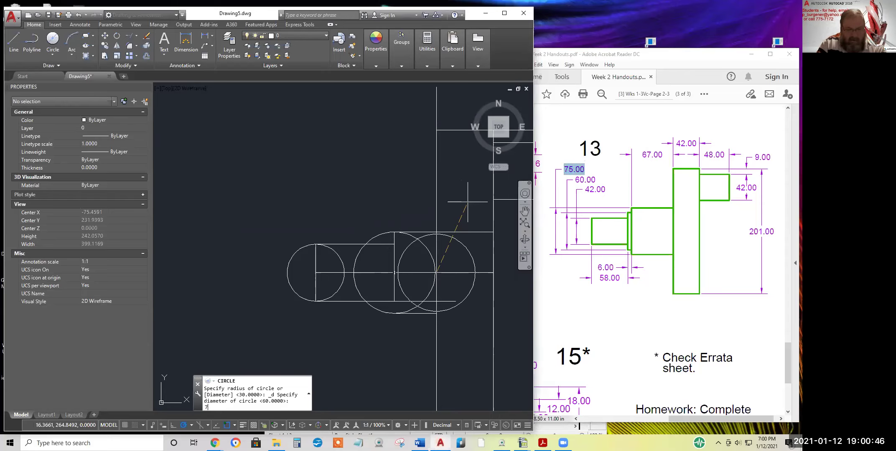
pyautogui.write('75')
pyautogui.press('Return')
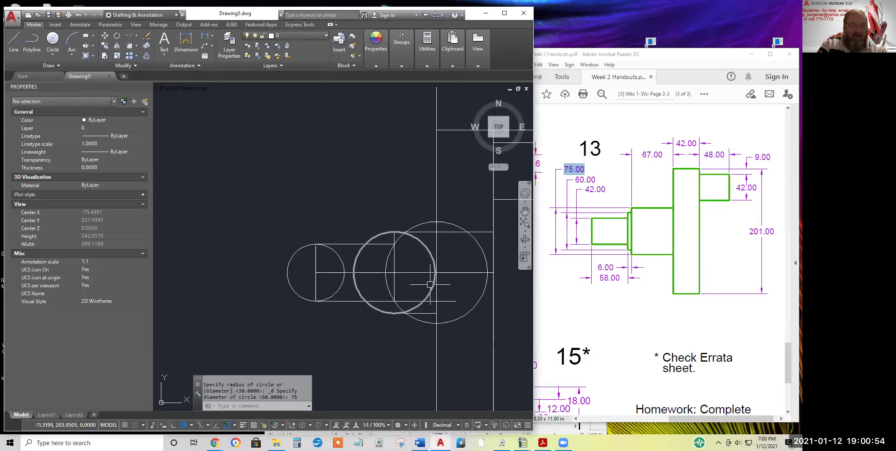
# - Draw horizontal lines to the left from the top and bottom points of the 75 circle
pyautogui.click(395, 262)
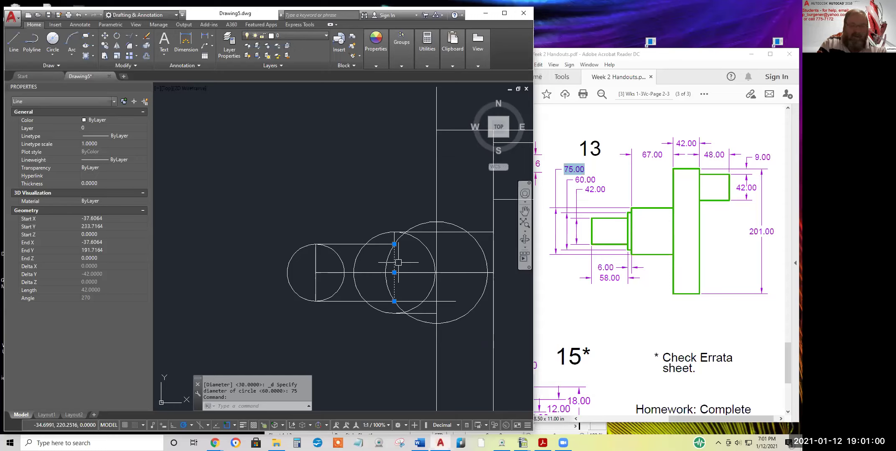
pyautogui.press('Escape')
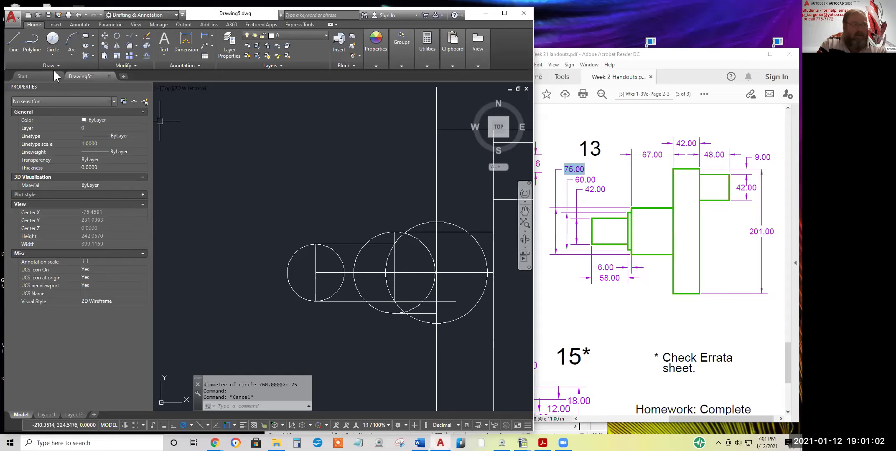
pyautogui.click(14, 42)
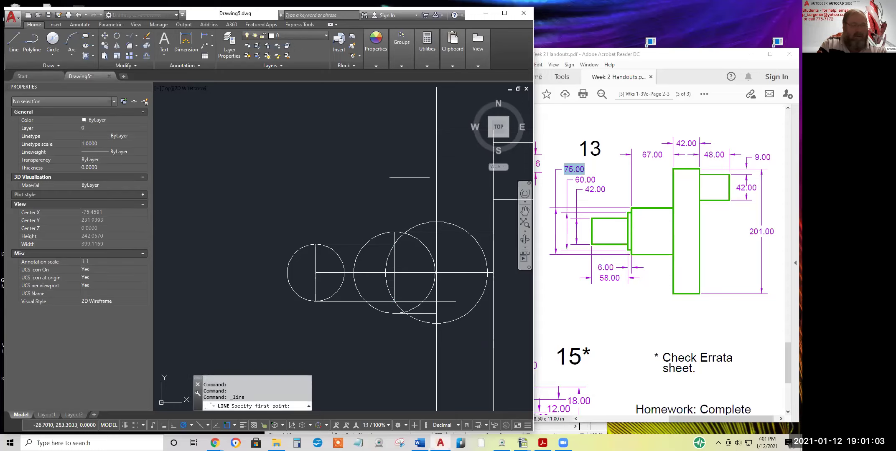
pyautogui.click(436, 222)
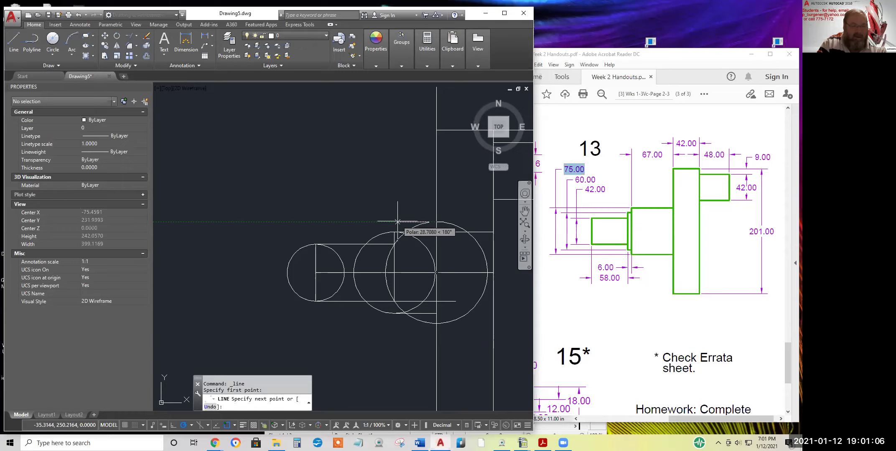
pyautogui.click(366, 221)
pyautogui.press('Return')
pyautogui.press('Return')
pyautogui.click(436, 323)
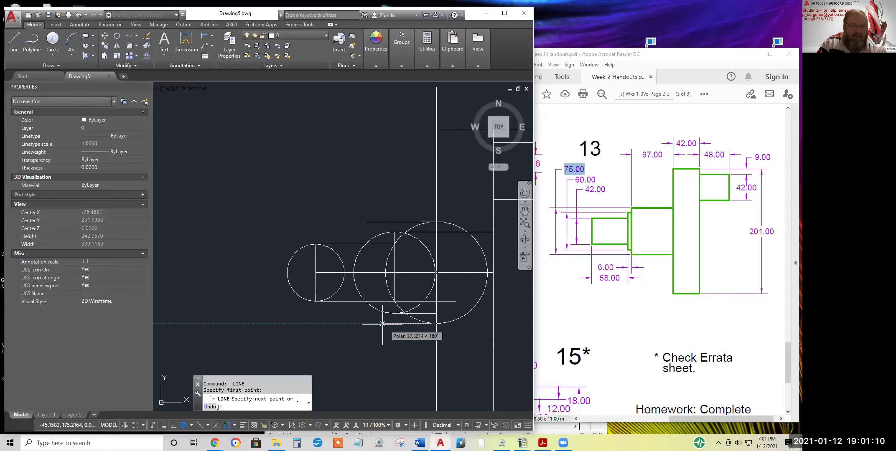
pyautogui.click(378, 323)
pyautogui.press('Return')
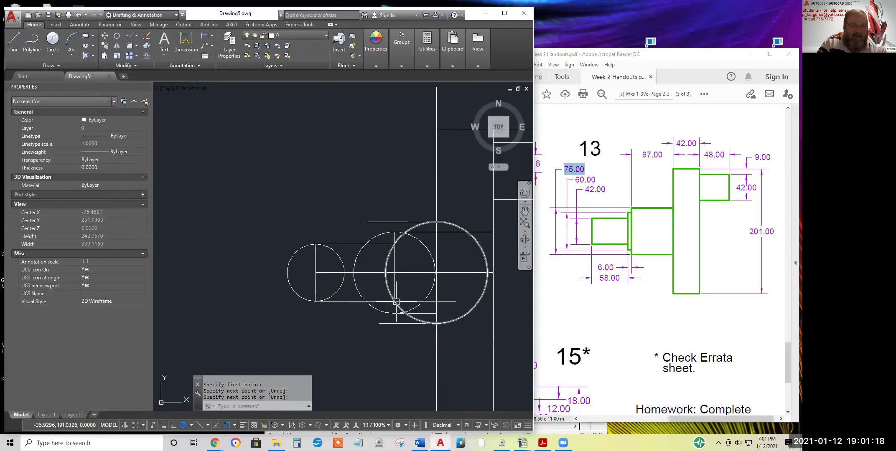
# - Draw a line 9 down from the 42 line's lower end and continue it 6 to the right
pyautogui.click(14, 41)
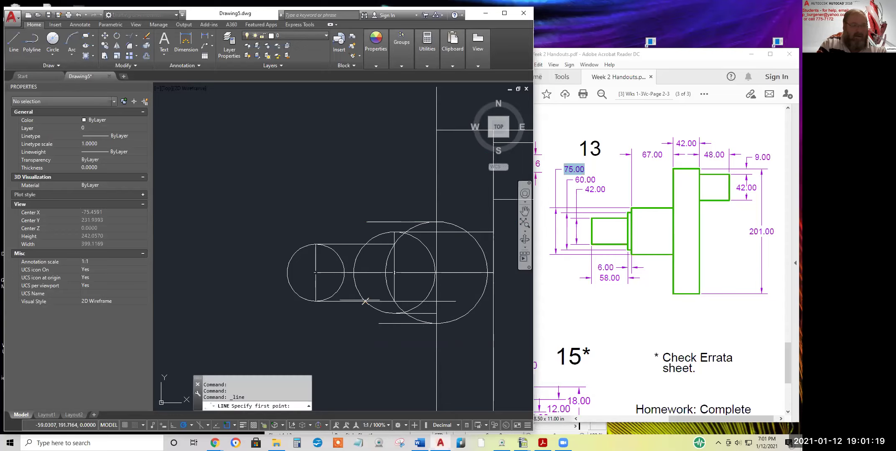
pyautogui.click(394, 301)
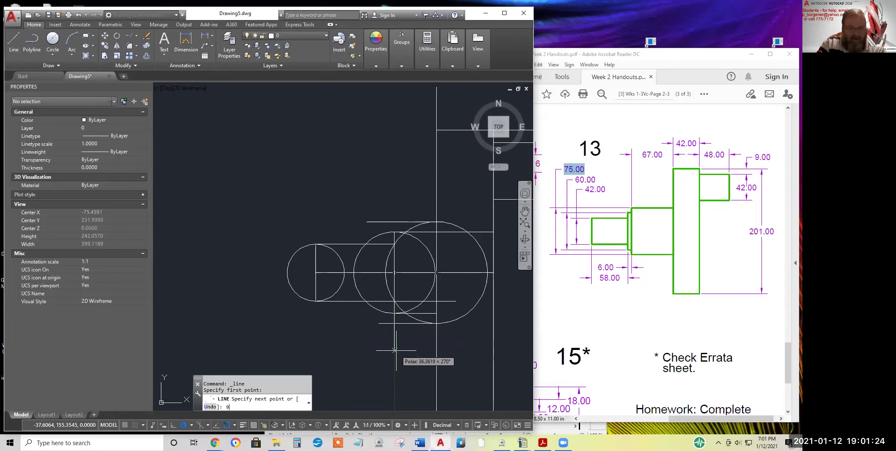
pyautogui.press('Return')
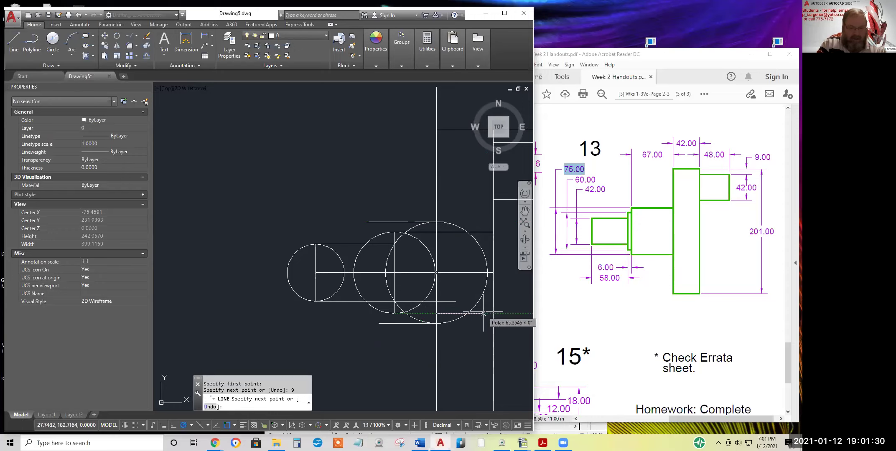
pyautogui.write('6')
pyautogui.press('Return')
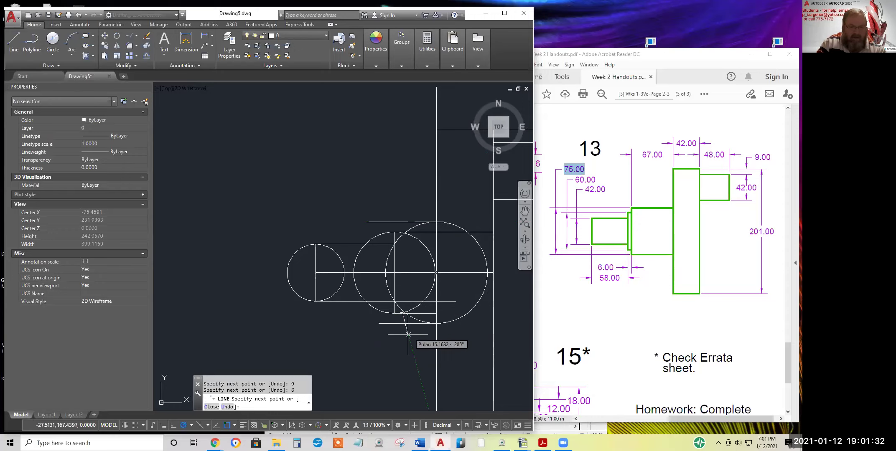
pyautogui.press('Return')
# - Draw a line 6 to the right from the upper end of the 60 diameter edge and continue it up past the 75 line
pyautogui.press('Return')
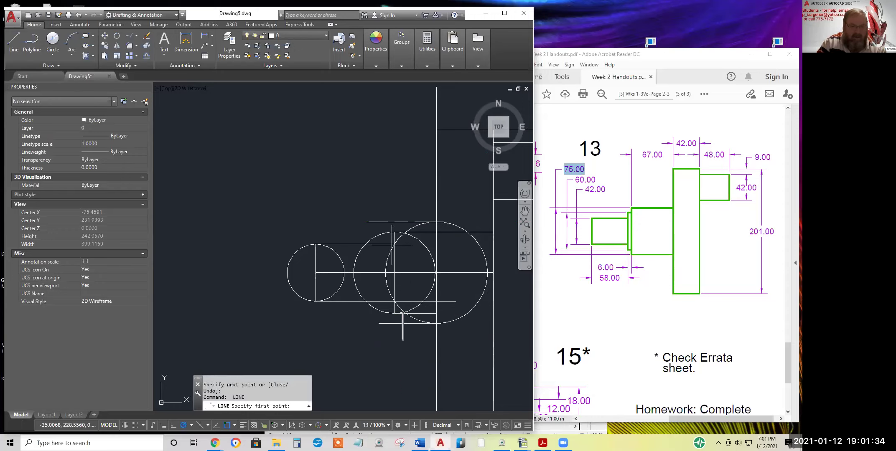
pyautogui.click(394, 232)
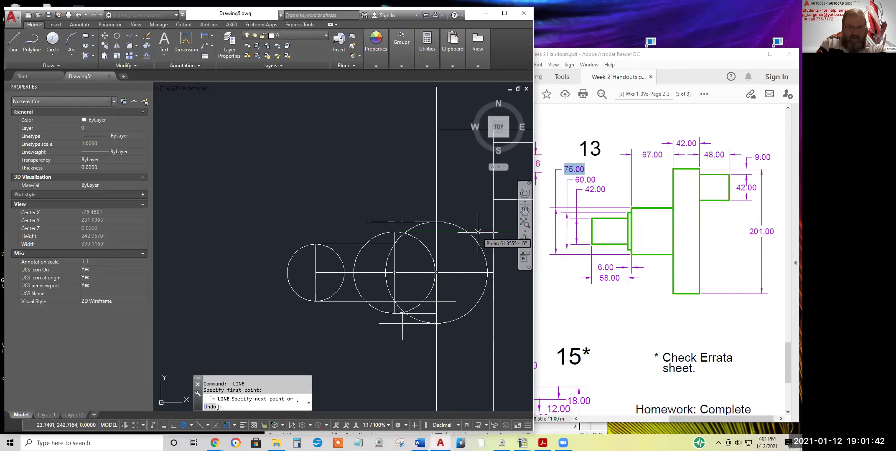
pyautogui.write('6')
pyautogui.press('Return')
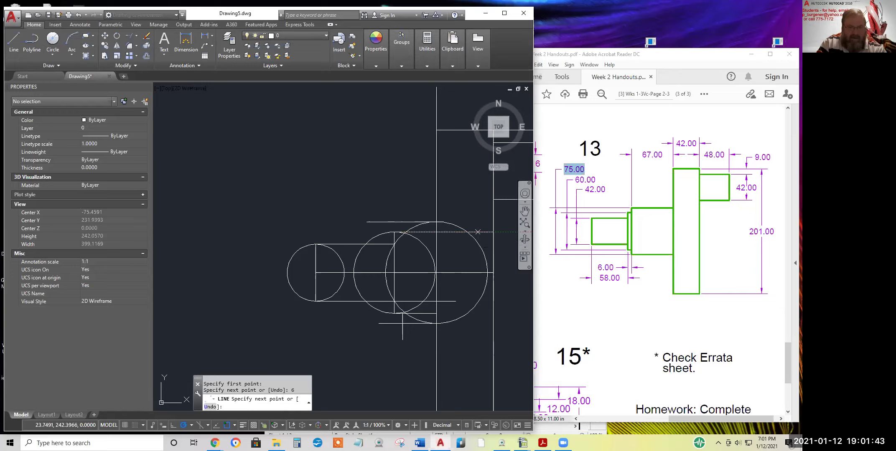
pyautogui.click(402, 223)
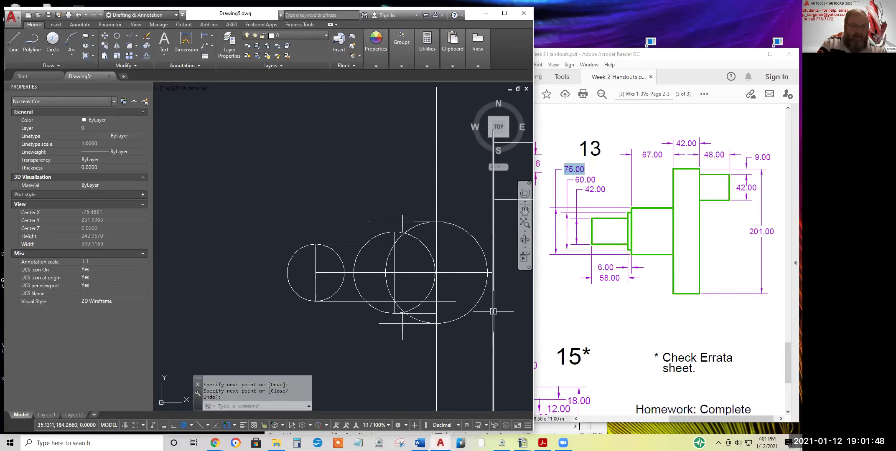
# - Trim away the 42 and 60 circles around the shaft outline and the overhanging line ends at the collar's upper step
pyautogui.moveTo(476, 316); pyautogui.dragTo(408, 315, button='middle')
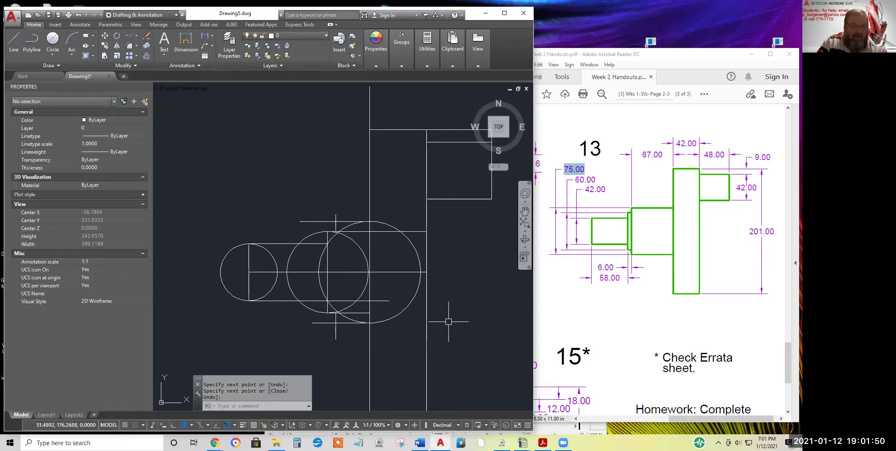
pyautogui.click(143, 51)
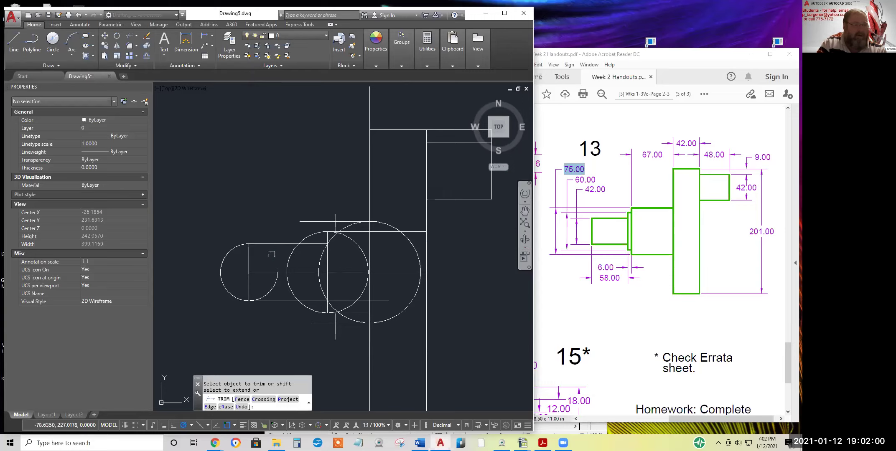
pyautogui.click(272, 288)
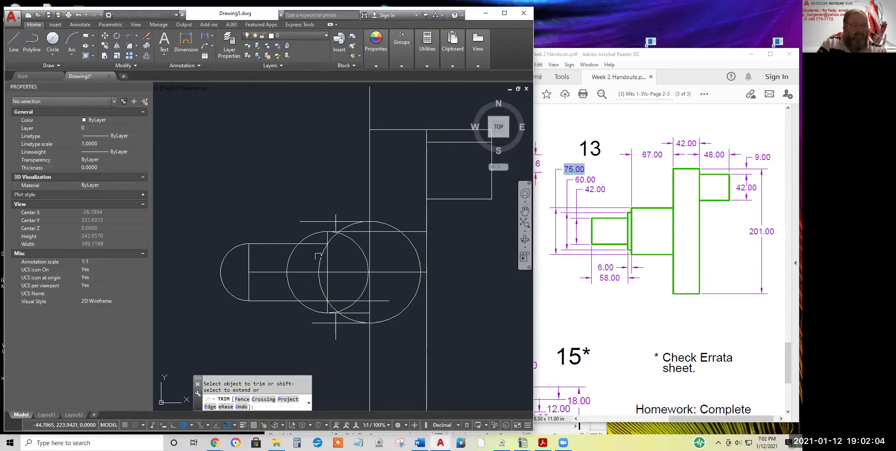
pyautogui.click(319, 234)
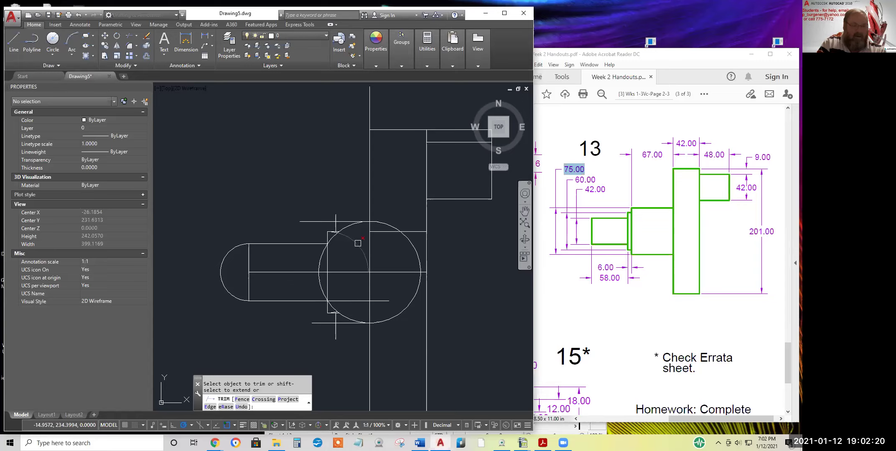
pyautogui.click(355, 248)
pyautogui.click(356, 238)
# - Trim the tall block's vertical lines where they extend above its top edge
pyautogui.click(367, 119)
pyautogui.click(425, 121)
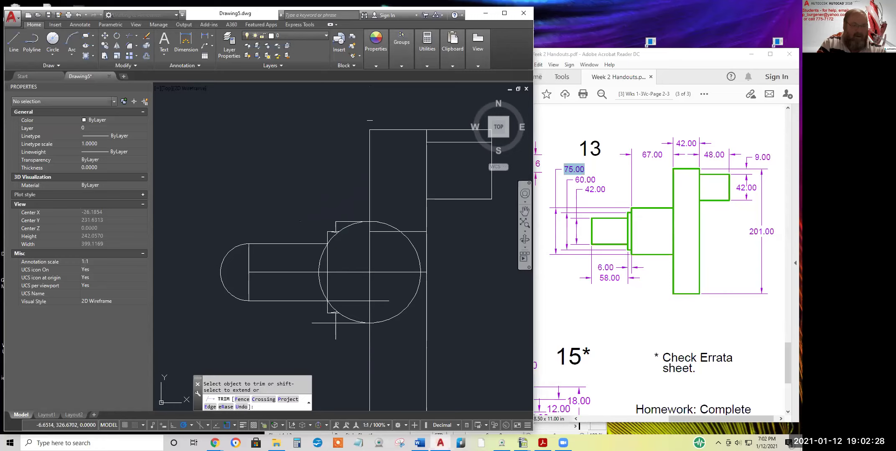
pyautogui.moveTo(464, 189)
pyautogui.mouseDown(button='middle')
pyautogui.moveTo(453, 202)
pyautogui.moveTo(347, 233)
pyautogui.mouseUp(button='middle')
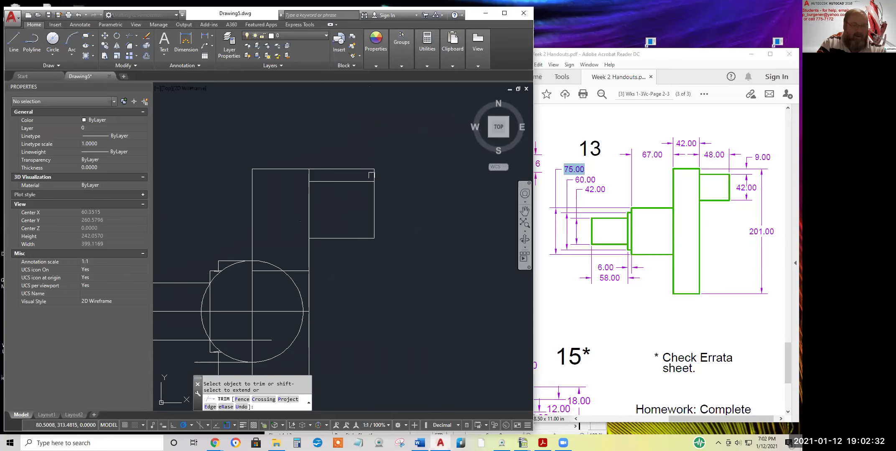
pyautogui.moveTo(336, 230); pyautogui.dragTo(403, 153, button='middle')
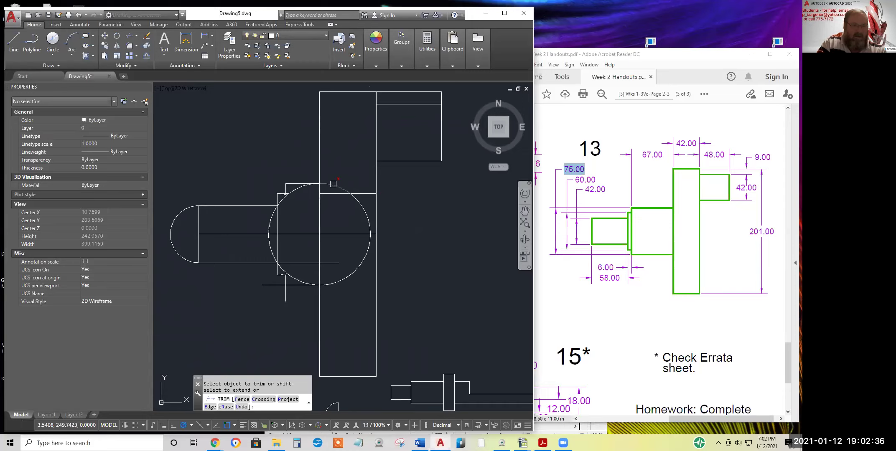
pyautogui.press('Return')
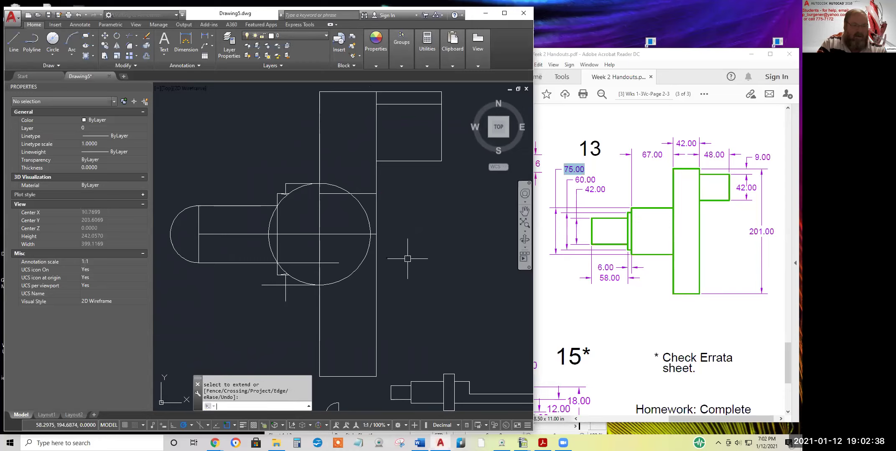
# - Erase the 75 circle, the remaining 42 arc and the two leftover lines above the block's right-hand stub
pyautogui.click(147, 36)
pyautogui.click(337, 186)
pyautogui.click(412, 92)
pyautogui.click(441, 97)
pyautogui.click(175, 226)
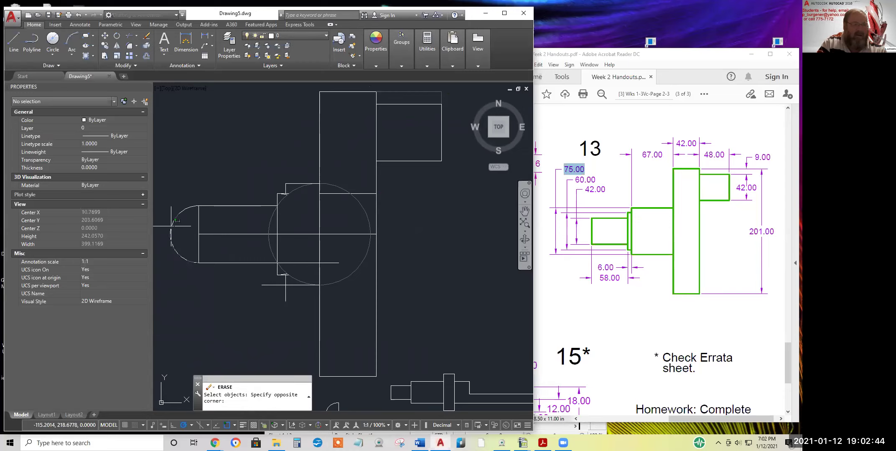
pyautogui.click(171, 229)
pyautogui.press('Return')
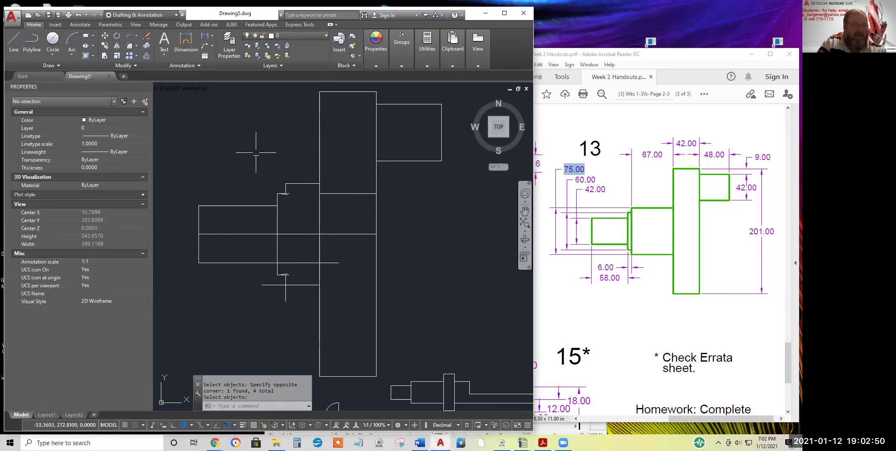
# - Erase the leftover arc slivers of the 60 circle at the collar's upper and lower corners
pyautogui.scroll(4, 275, 199)
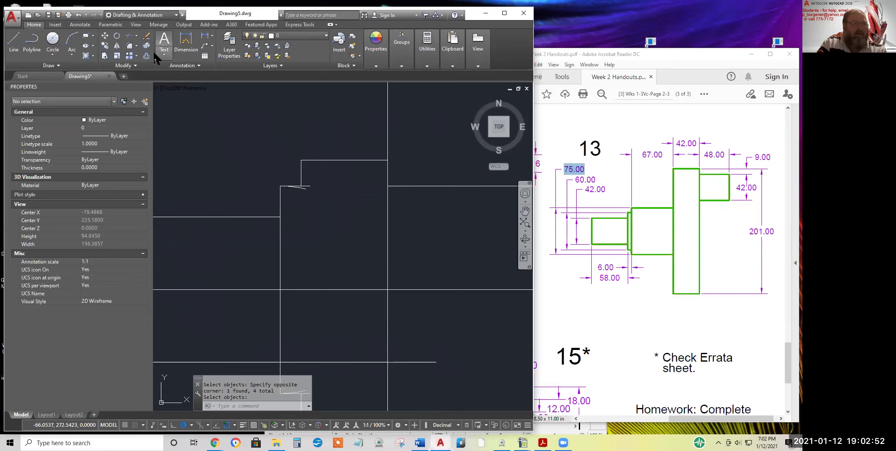
pyautogui.click(147, 36)
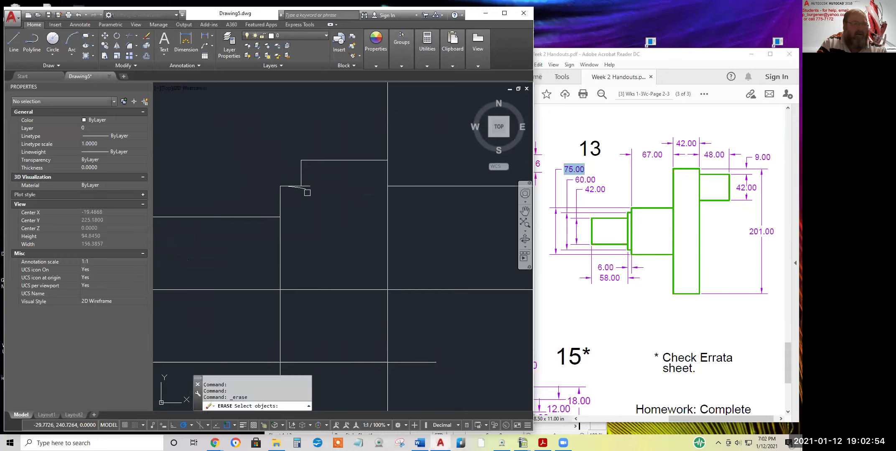
pyautogui.click(307, 191)
pyautogui.moveTo(329, 309)
pyautogui.mouseDown(button='middle')
pyautogui.moveTo(324, 232)
pyautogui.moveTo(292, 234)
pyautogui.mouseUp(button='middle')
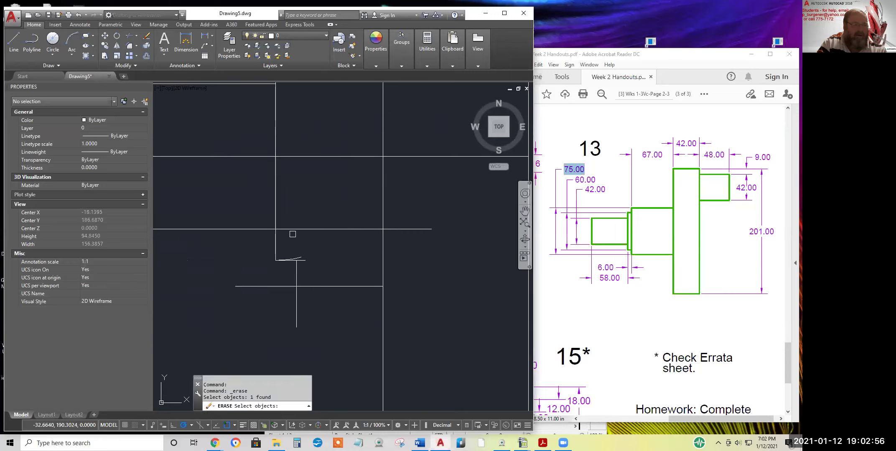
pyautogui.click(298, 256)
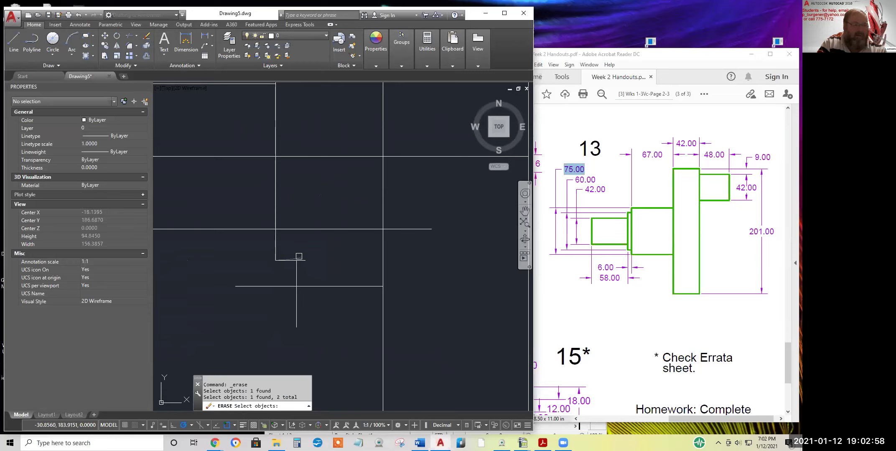
pyautogui.press('Return')
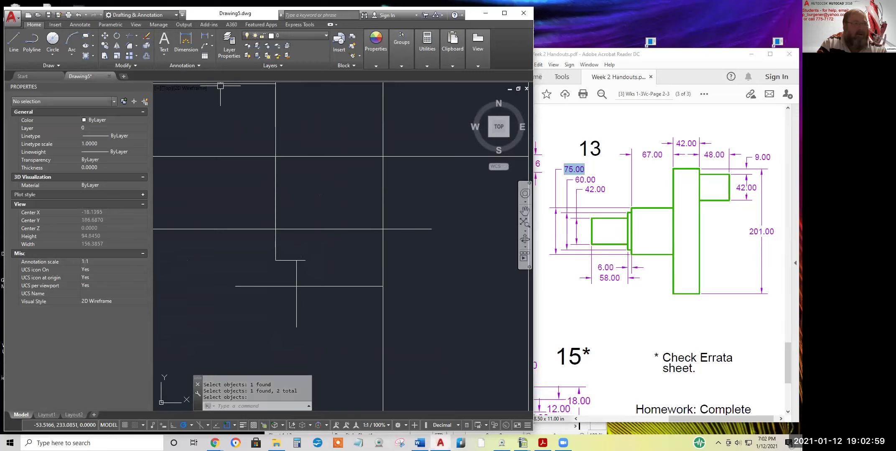
# - Trim the overhanging line ends at the collar's corners and the lower 42 line where it crosses the collar and 75 section
pyautogui.click(128, 35)
pyautogui.press('Return')
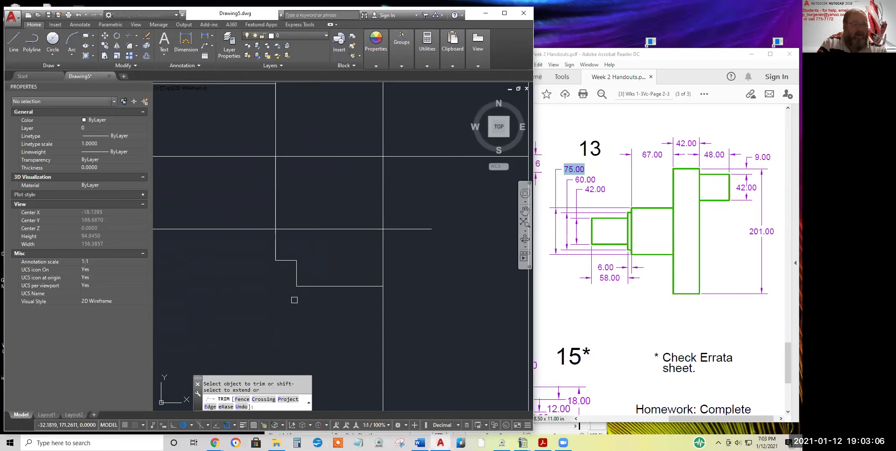
pyautogui.scroll(-2, 306, 249)
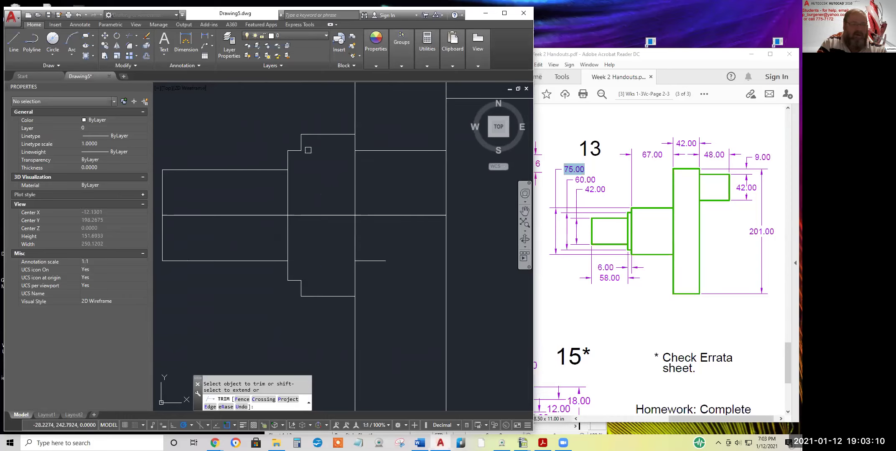
pyautogui.scroll(-2, 432, 311)
pyautogui.moveTo(432, 311); pyautogui.dragTo(368, 316, button='middle')
pyautogui.press('Escape')
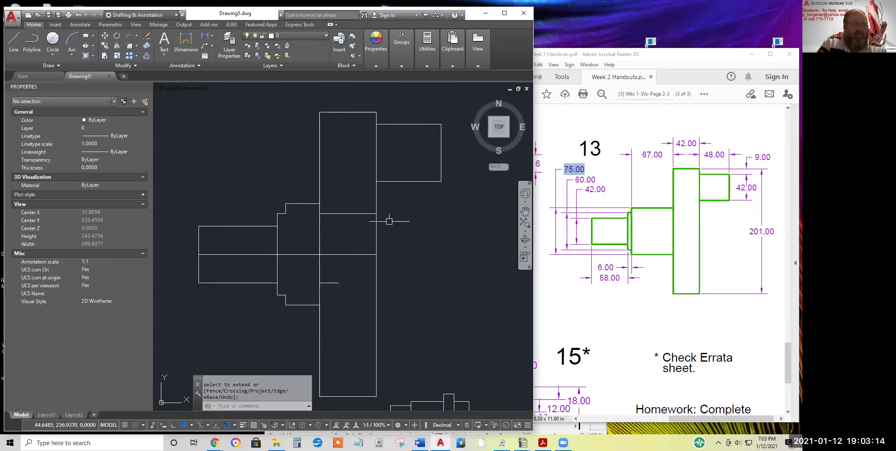
# - Draw a vertical line between the collar's upper and lower inner corners to separate it from the 75 section
pyautogui.click(13, 41)
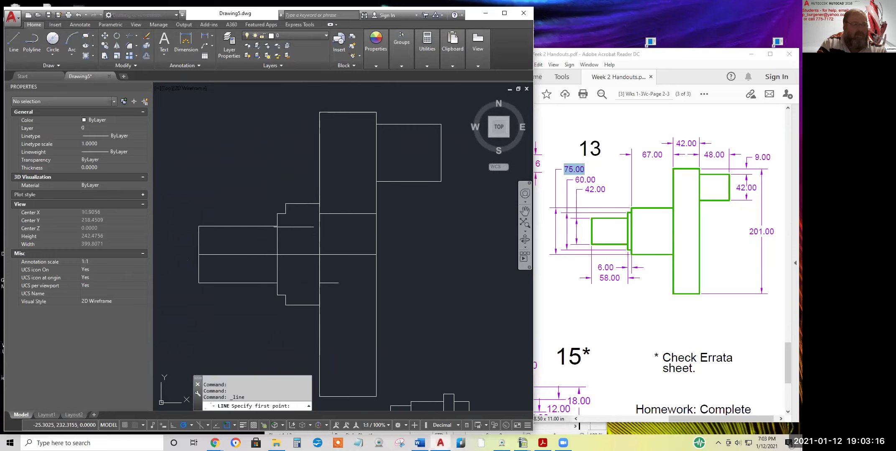
pyautogui.click(285, 214)
pyautogui.click(286, 295)
pyautogui.press('Return')
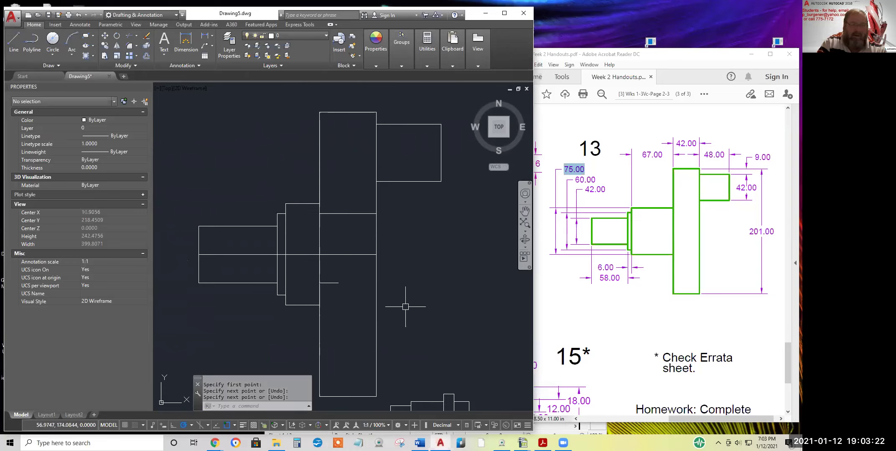
# - Erase the horizontal centre line pieces and the leftover 60 and 42 lines inside the tall block
pyautogui.click(146, 35)
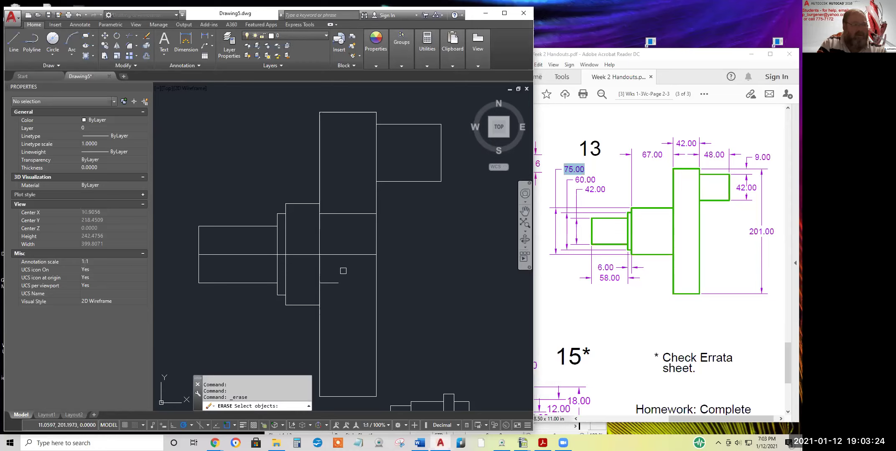
pyautogui.click(335, 283)
pyautogui.click(331, 254)
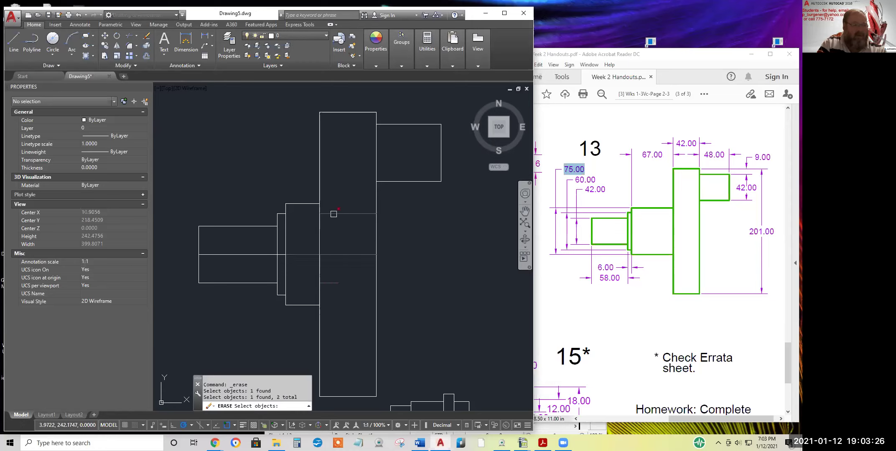
pyautogui.click(252, 255)
pyautogui.scroll(4, 281, 263)
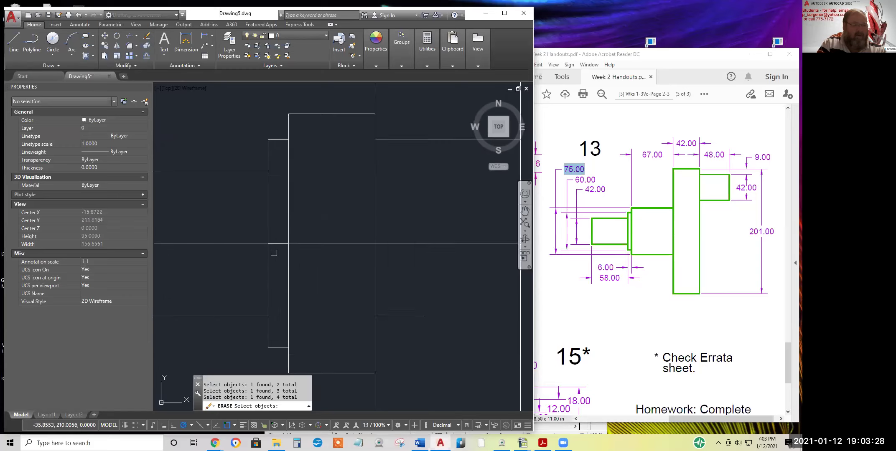
pyautogui.press('Return')
pyautogui.scroll(-6, 347, 305)
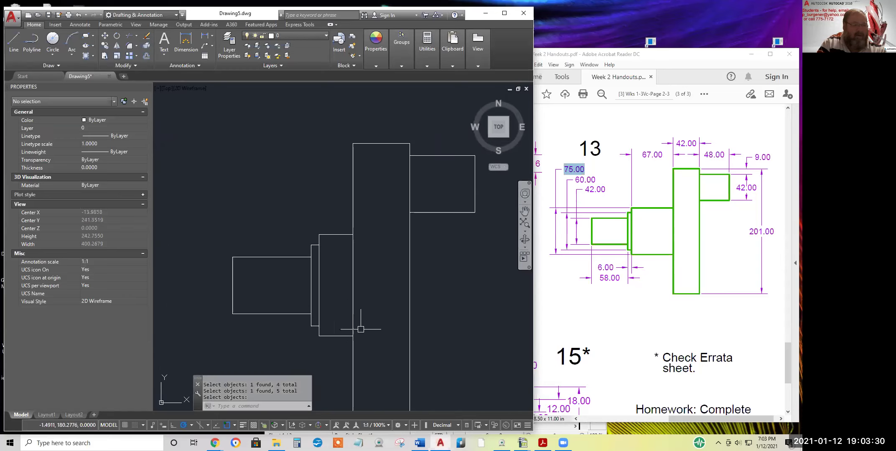
# - Check the length of the 75 diameter section's top edge in its properties
pyautogui.moveTo(368, 334); pyautogui.dragTo(327, 276, button='middle')
pyautogui.scroll(2, 365, 298)
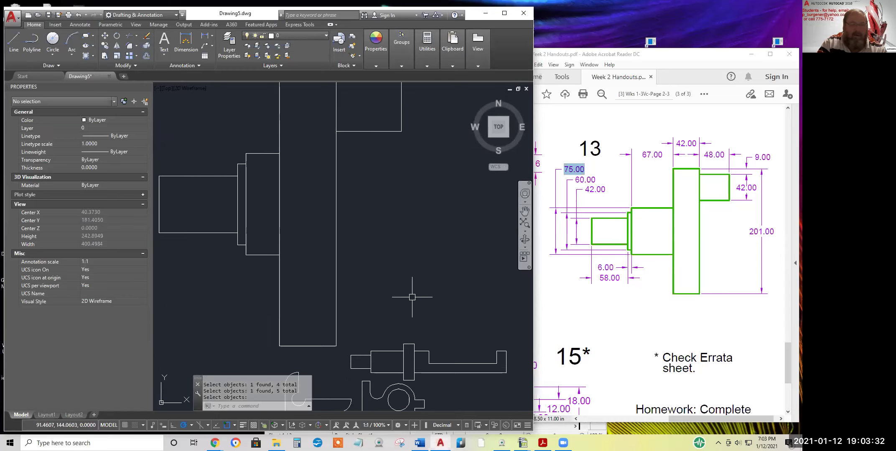
pyautogui.click(266, 153)
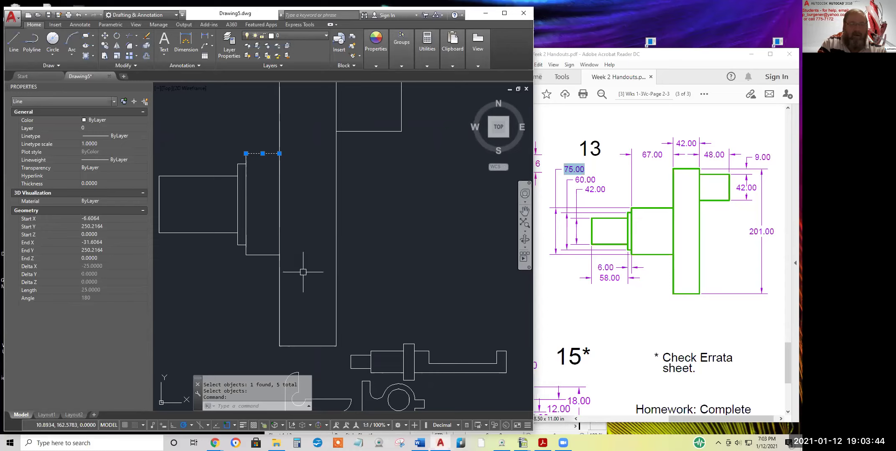
pyautogui.scroll(-2, 341, 278)
pyautogui.press('Escape')
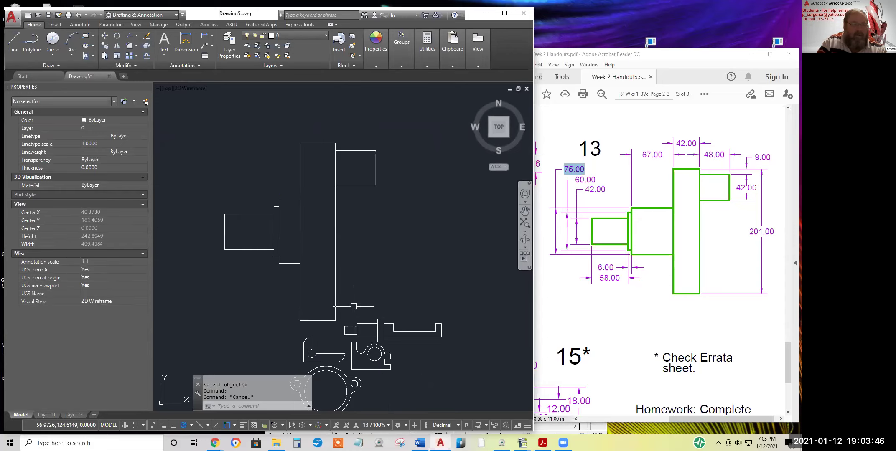
# - Check the length of the 75 diameter section's top edge against the 67.00 dimension in the handout
pyautogui.moveTo(344, 314); pyautogui.dragTo(329, 306, button='middle')
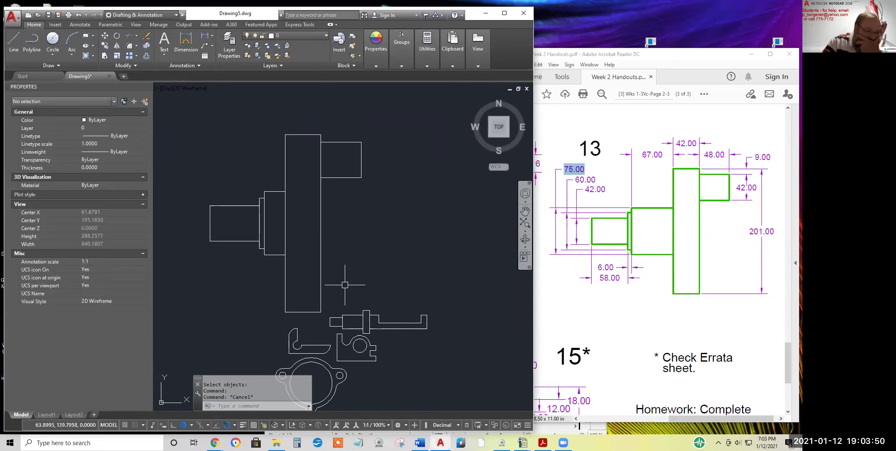
pyautogui.click(275, 191)
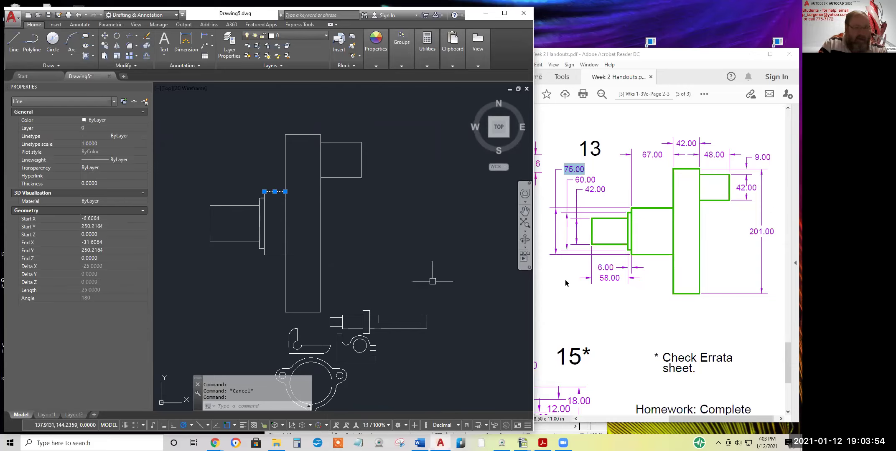
pyautogui.moveTo(642, 156); pyautogui.dragTo(663, 156)
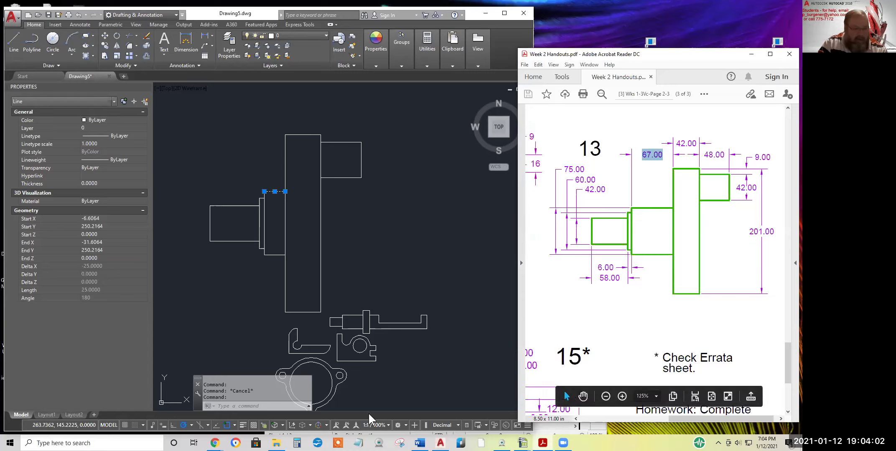
# - Switch to Calculator, try subtracting 5 from 67, and clear the entry
pyautogui.click(297, 444)
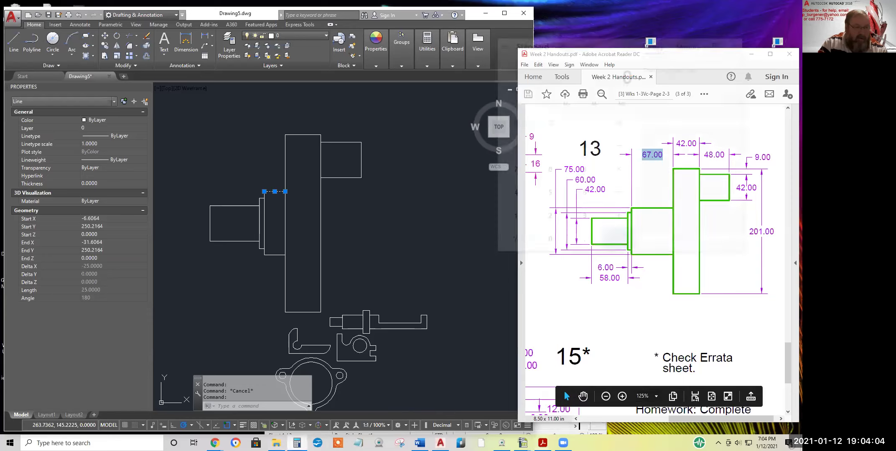
pyautogui.click(578, 201)
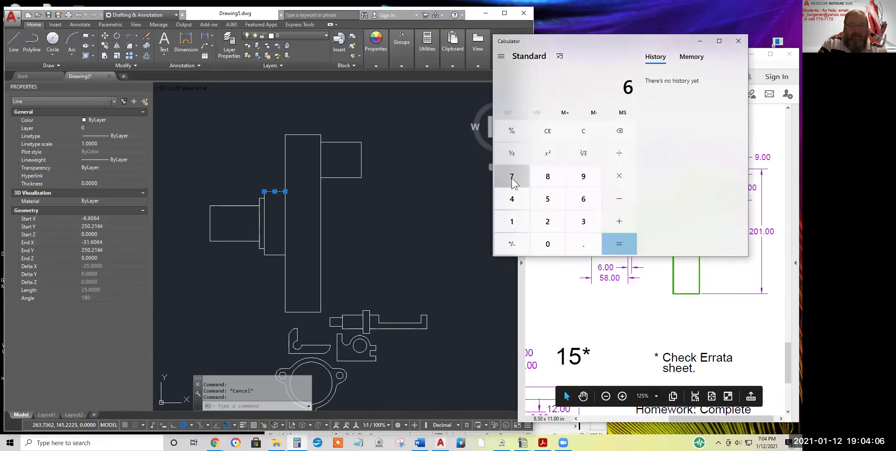
pyautogui.moveTo(650, 45); pyautogui.dragTo(510, 133)
pyautogui.click(379, 267)
pyautogui.click(475, 288)
pyautogui.click(409, 288)
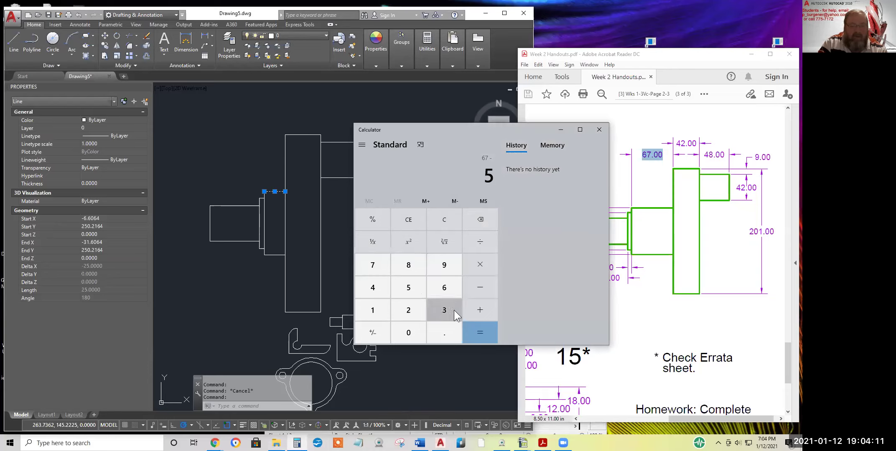
pyautogui.click(480, 333)
pyautogui.click(445, 219)
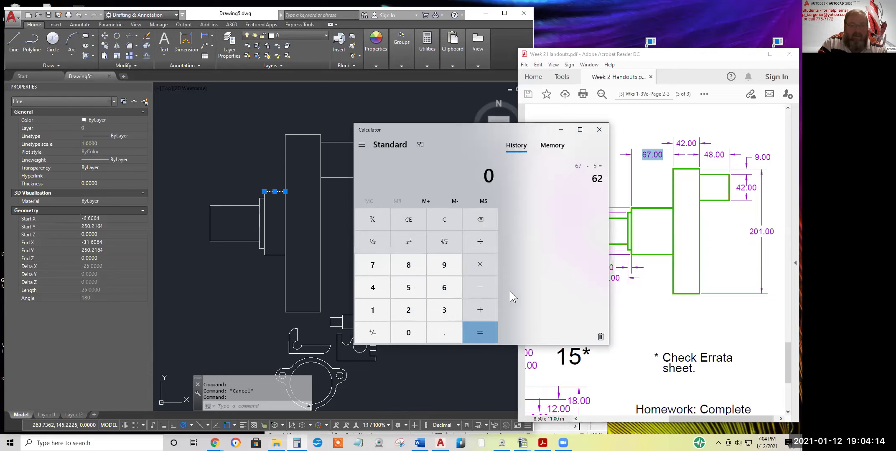
# - Calculate 67 minus 25, and return to the AutoCAD drawing with nothing selected
pyautogui.click(374, 265)
pyautogui.click(480, 288)
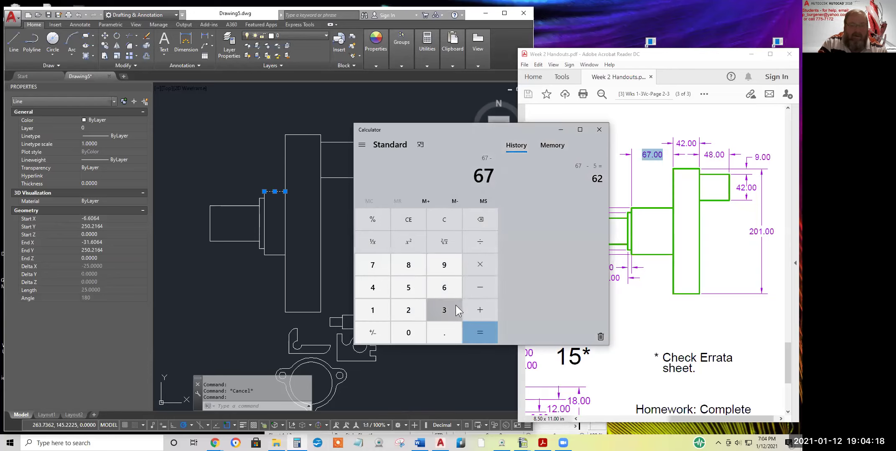
pyautogui.click(409, 310)
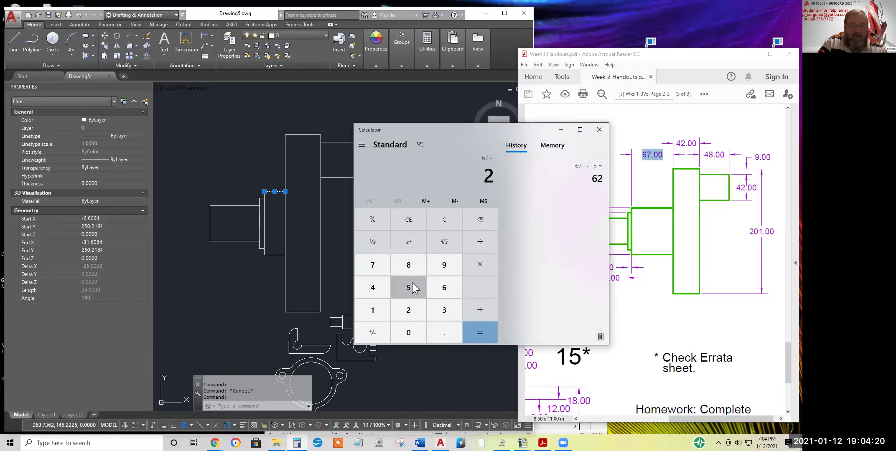
pyautogui.click(410, 287)
pyautogui.click(481, 332)
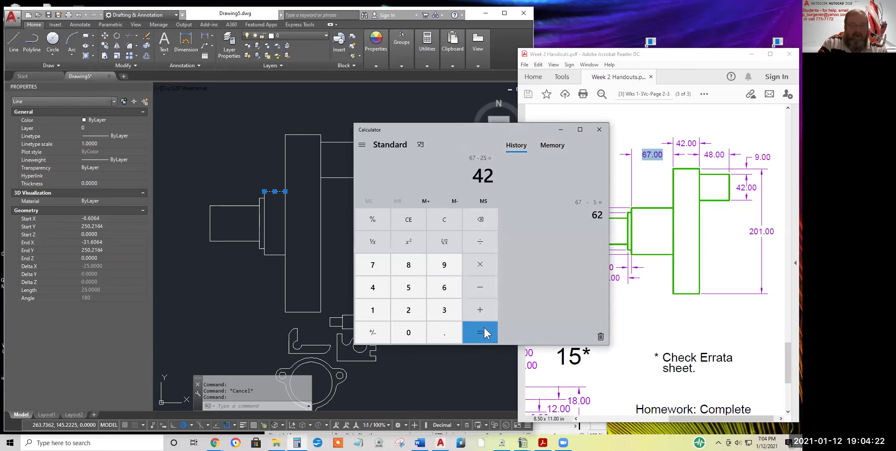
pyautogui.click(599, 130)
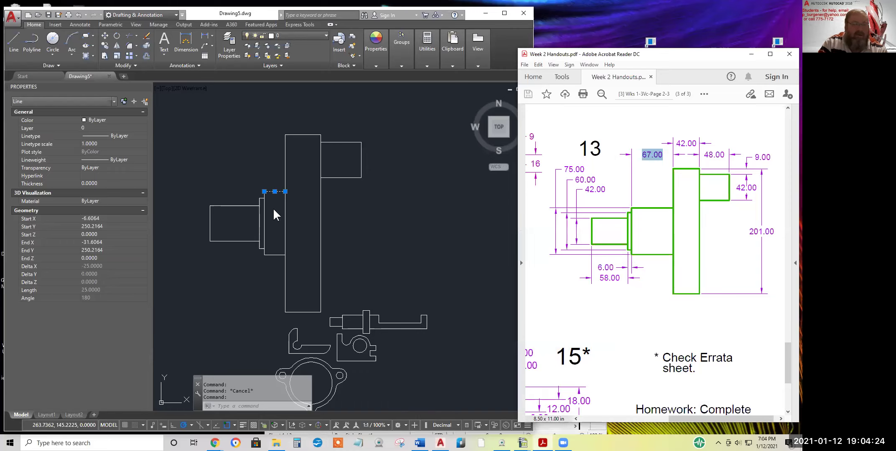
pyautogui.click(279, 167)
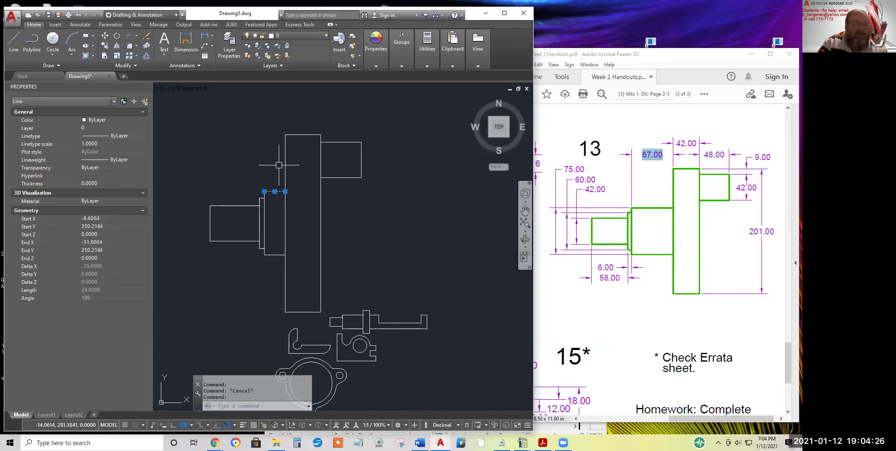
pyautogui.press('Escape')
pyautogui.press('Escape')
pyautogui.moveTo(436, 221)
pyautogui.mouseDown(button='middle')
pyautogui.moveTo(416, 190)
pyautogui.moveTo(415, 200)
pyautogui.mouseUp(button='middle')
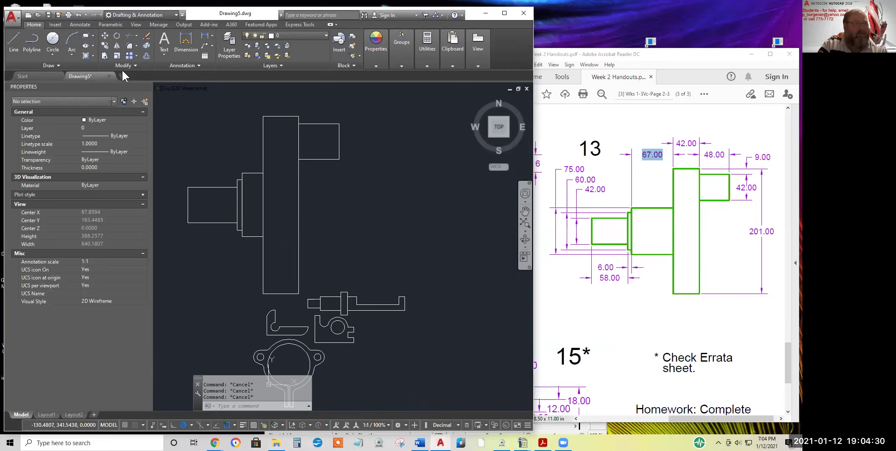
pyautogui.click(105, 56)
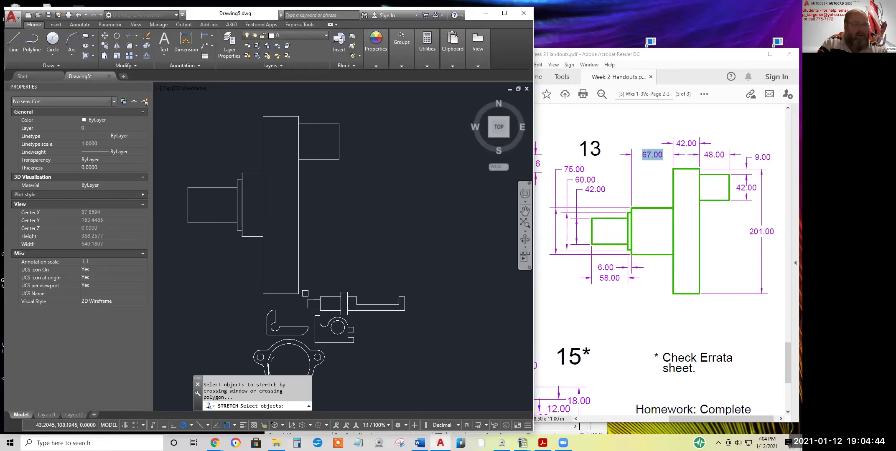
pyautogui.click(344, 104)
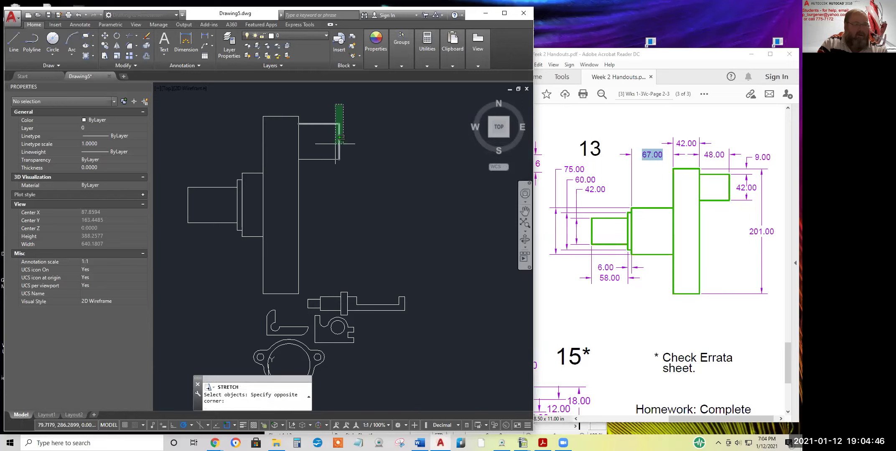
pyautogui.click(262, 291)
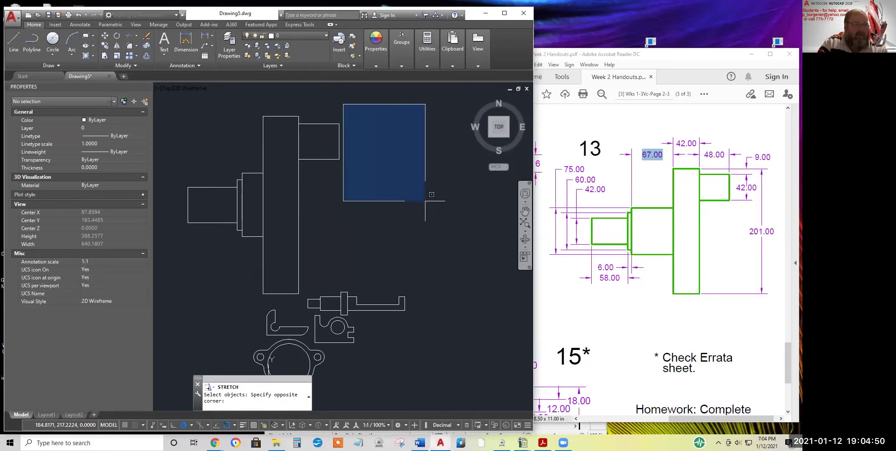
pyautogui.press('Escape')
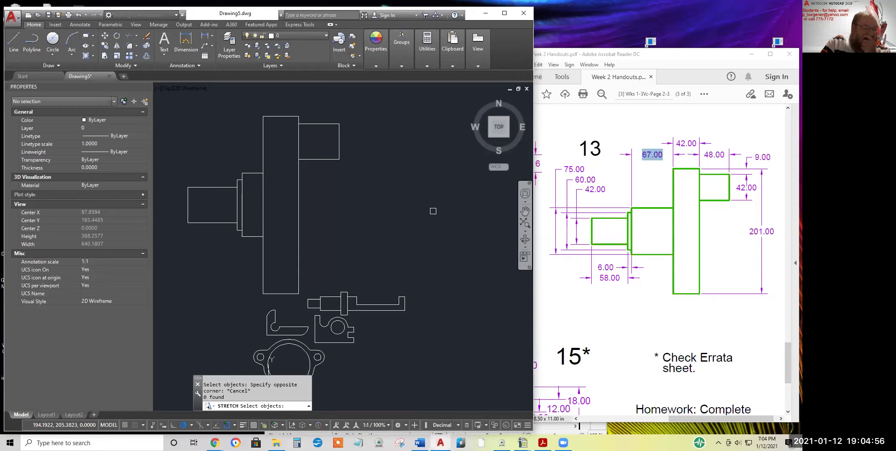
pyautogui.press('Escape')
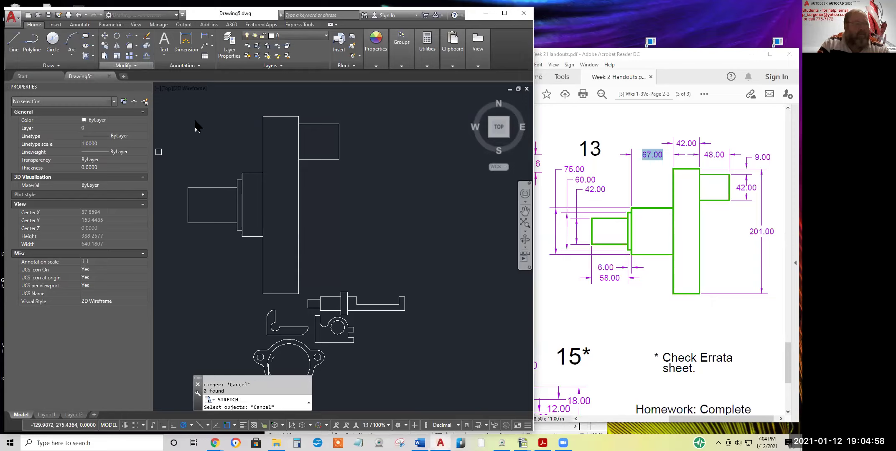
# - Move the complete exercise 13 shaft, including the tall block's bottom edge, straight up clear of the smaller parts below
pyautogui.scroll(-2, 483, 294)
pyautogui.press('m')
pyautogui.press('space')
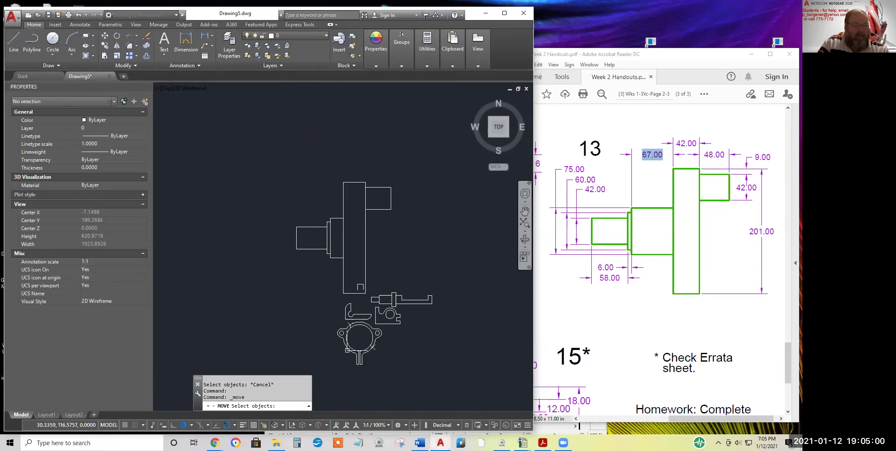
pyautogui.click(265, 177)
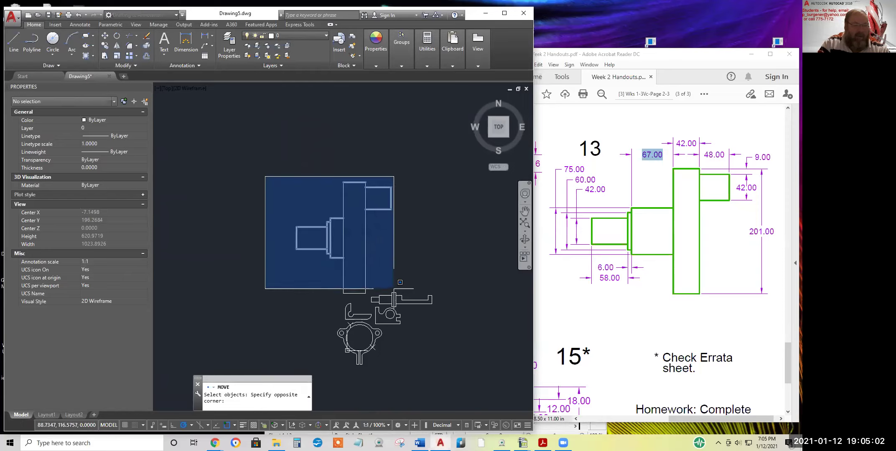
pyautogui.click(405, 275)
pyautogui.click(375, 292)
pyautogui.click(335, 268)
pyautogui.click(357, 293)
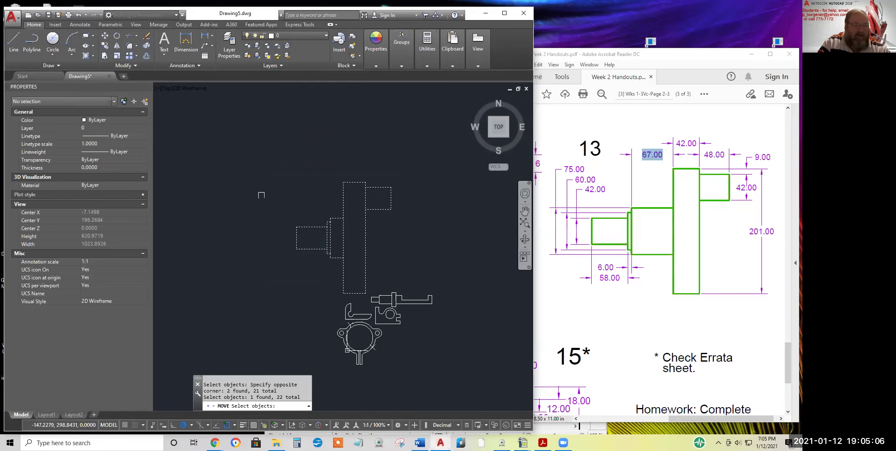
pyautogui.press('Return')
pyautogui.click(402, 267)
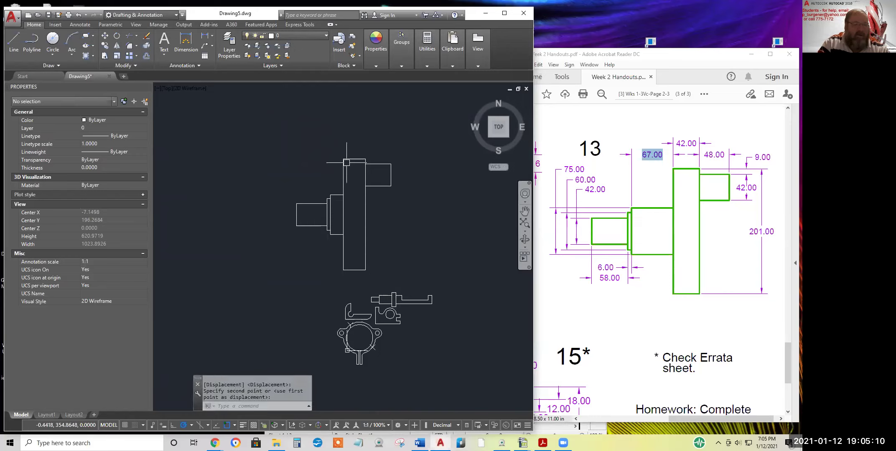
pyautogui.click(105, 54)
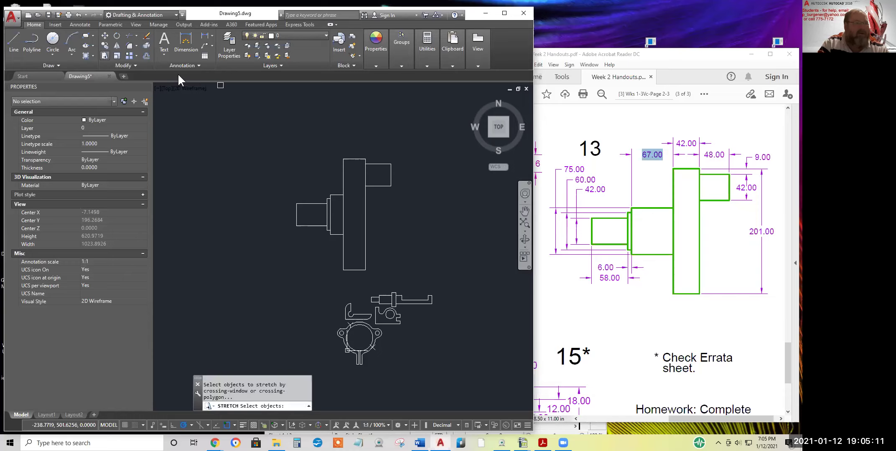
pyautogui.click(426, 126)
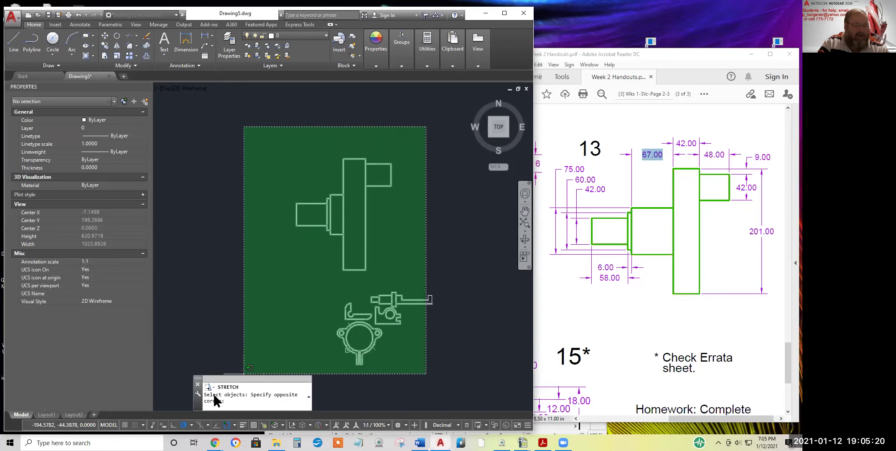
pyautogui.click(338, 282)
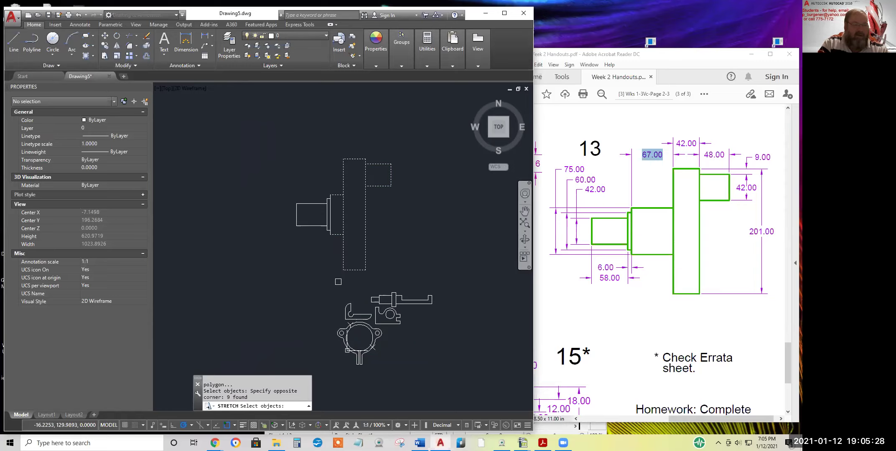
pyautogui.press('Return')
pyautogui.click(403, 233)
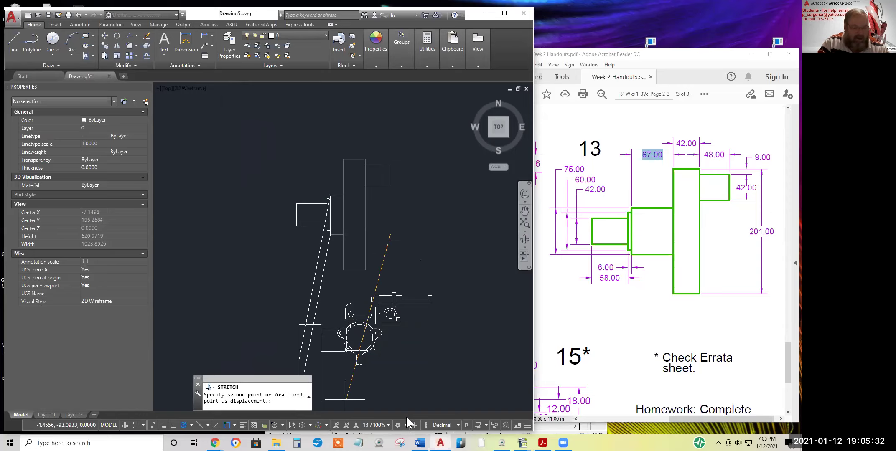
pyautogui.moveTo(522, 443)
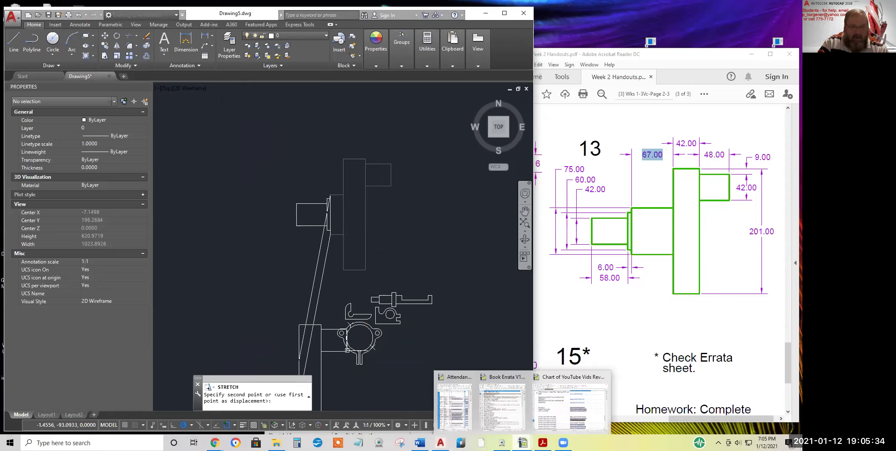
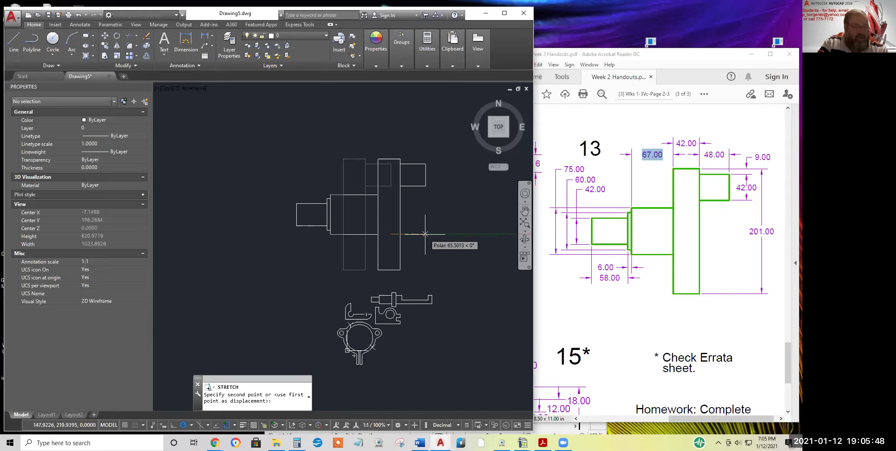
pyautogui.press('Escape')
pyautogui.press('Escape')
pyautogui.press('Escape')
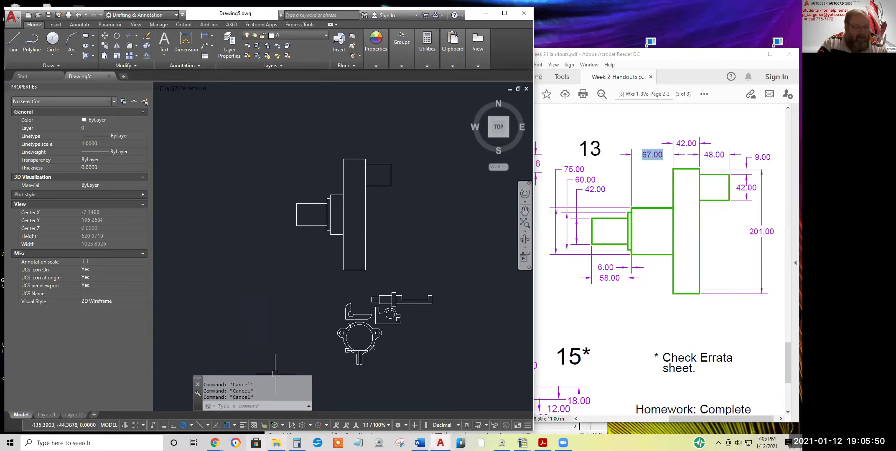
# - Recalculate 67 minus 25 in Calculator for the length missing from the 75 diameter section, and minimize Calculator
pyautogui.click(297, 443)
pyautogui.click(446, 288)
pyautogui.click(371, 265)
pyautogui.click(479, 288)
pyautogui.click(408, 310)
pyautogui.click(408, 288)
pyautogui.click(480, 335)
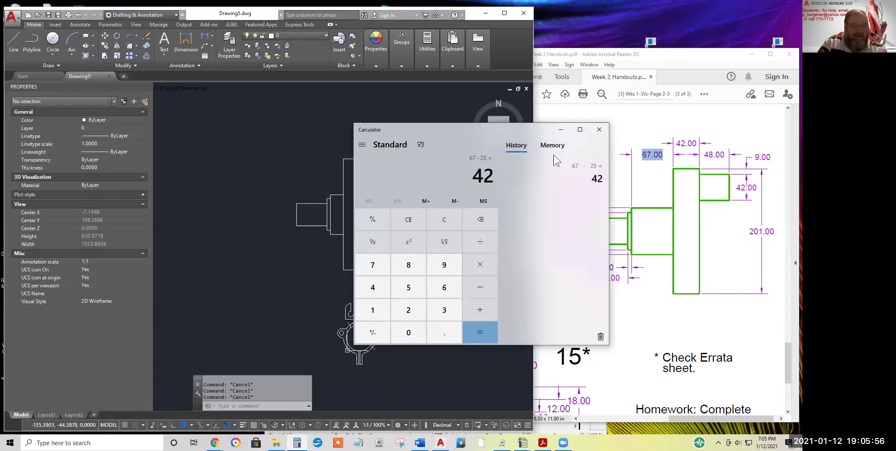
pyautogui.click(562, 129)
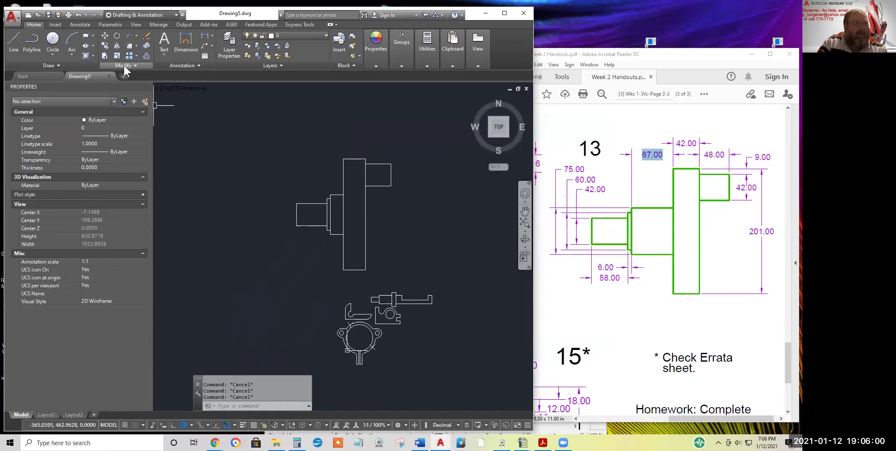
# - Try to stretch the 75 diameter section by shifting the tall block and the 48 long stub with a crossing selection
pyautogui.click(104, 55)
pyautogui.click(401, 116)
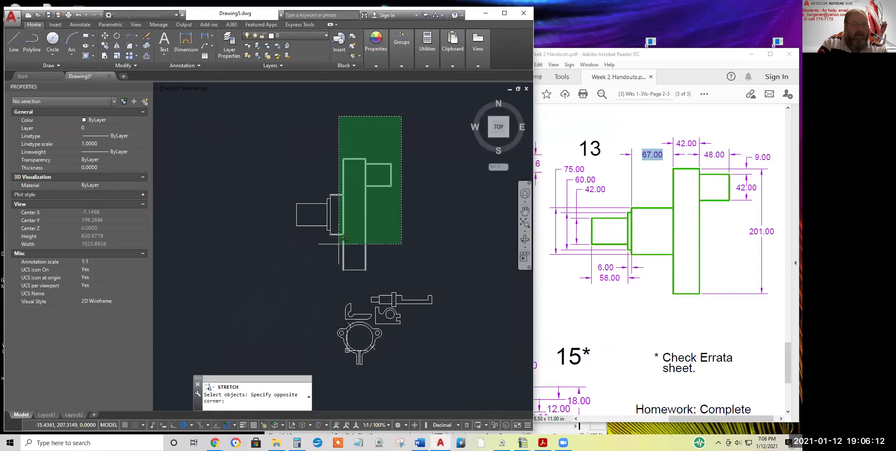
pyautogui.click(337, 286)
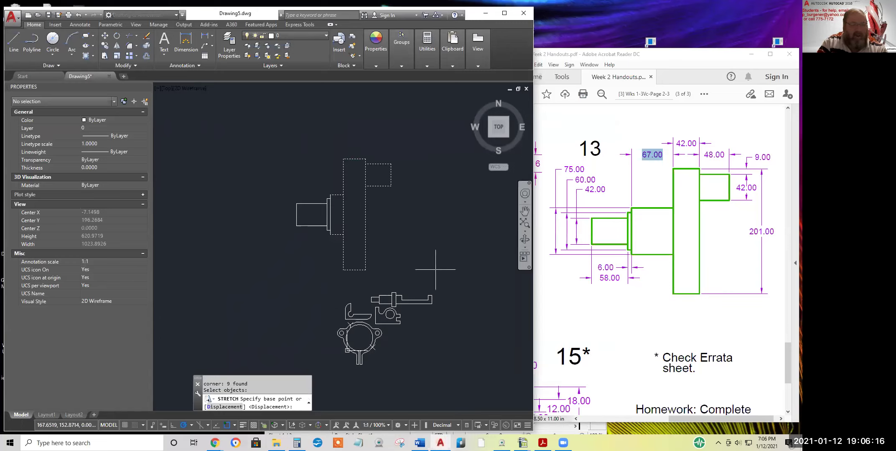
pyautogui.press('Return')
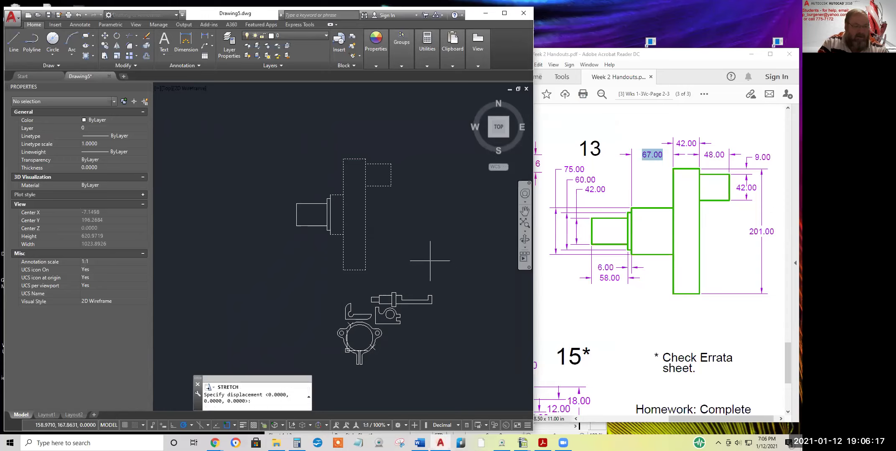
pyautogui.click(407, 246)
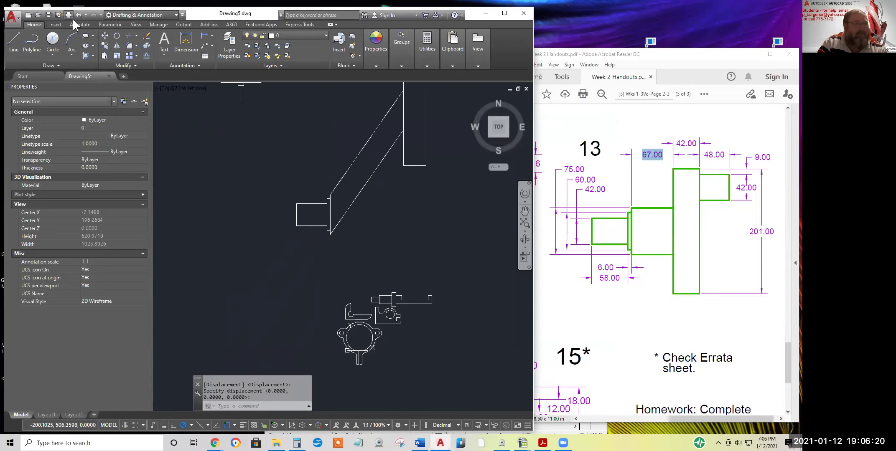
# - Undo the distorted stretch and stretch the 75 diameter section 42 to the right, carrying the whole tall block and 48 long stub
pyautogui.click(79, 14)
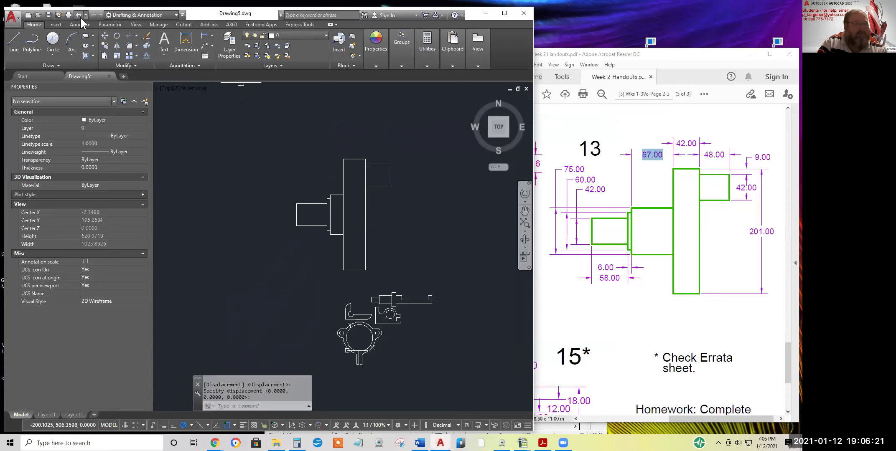
pyautogui.click(105, 55)
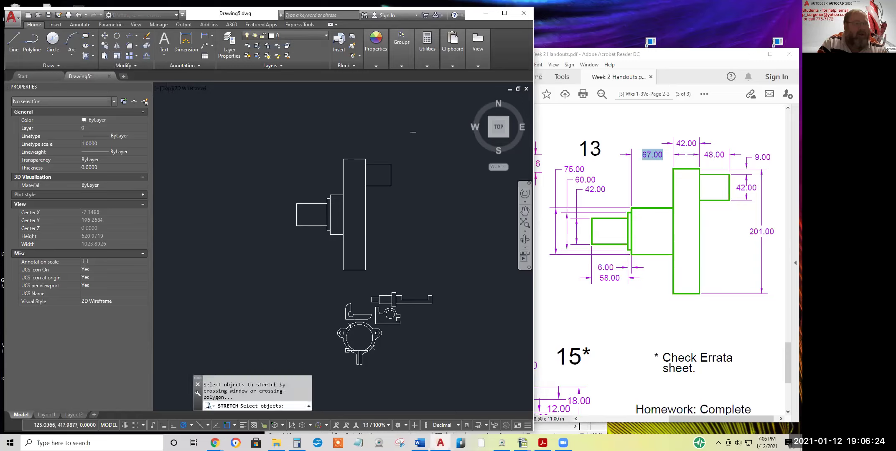
pyautogui.click(405, 131)
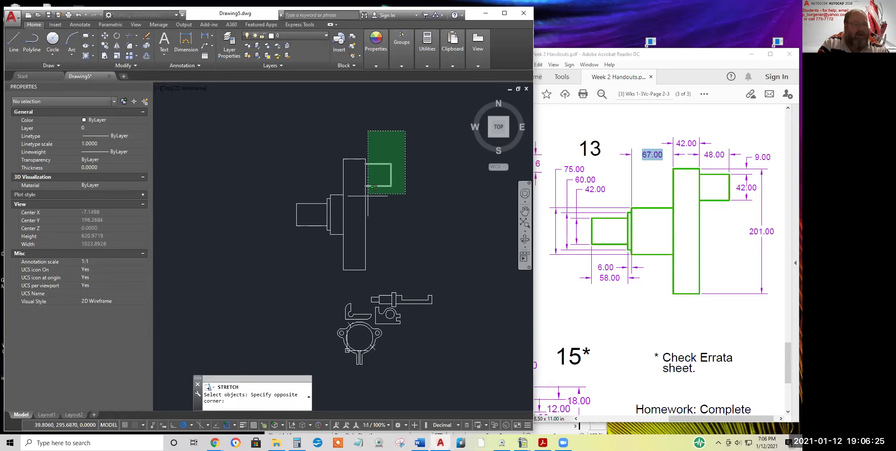
pyautogui.click(335, 277)
pyautogui.press('Return')
pyautogui.click(393, 240)
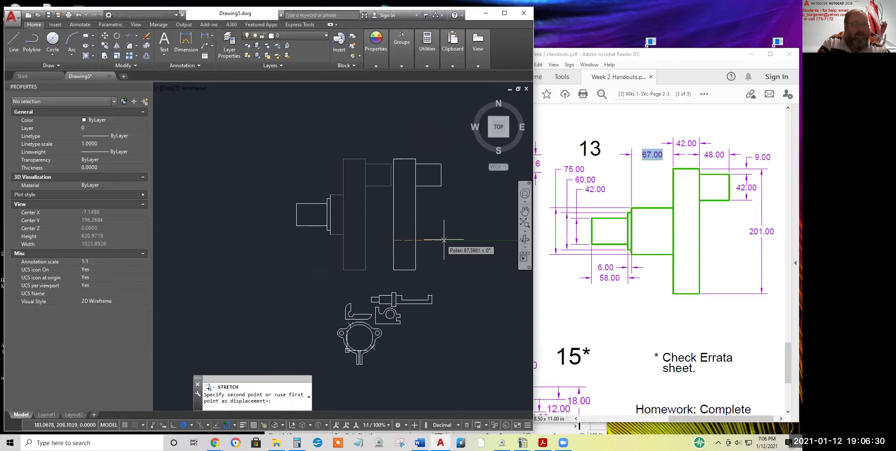
pyautogui.write('4')
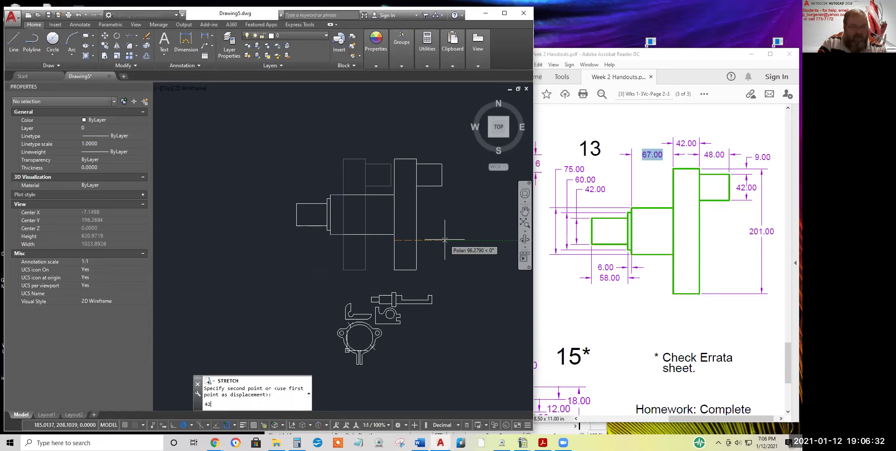
pyautogui.write('2')
pyautogui.press('Return')
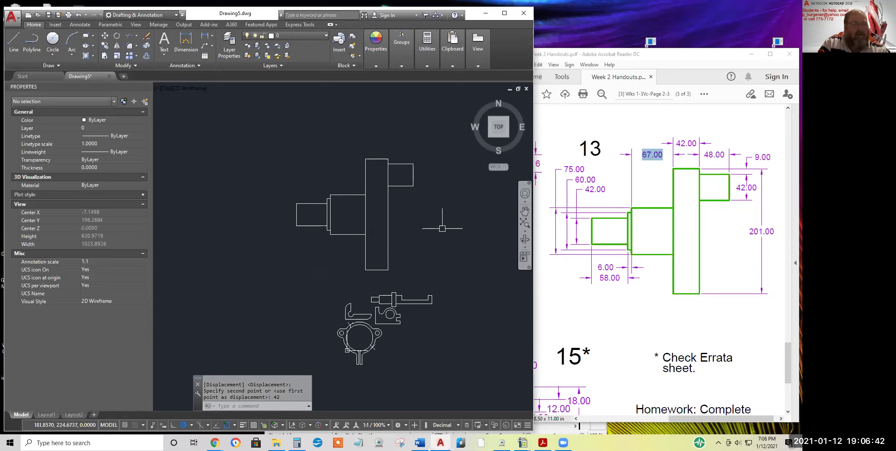
# - Check the horizontal edge lengths of the tall block, 75 diameter section, narrow collar and 42 diameter shaft end against the handout
pyautogui.click(397, 163)
pyautogui.press('Escape')
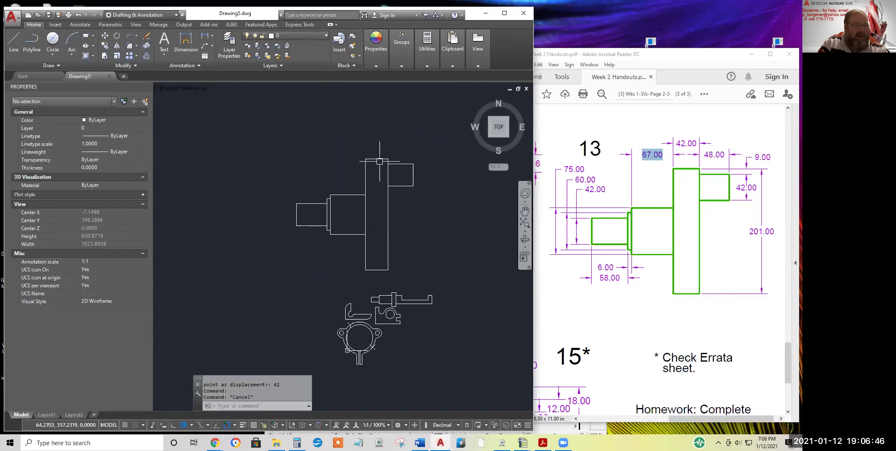
pyautogui.click(377, 159)
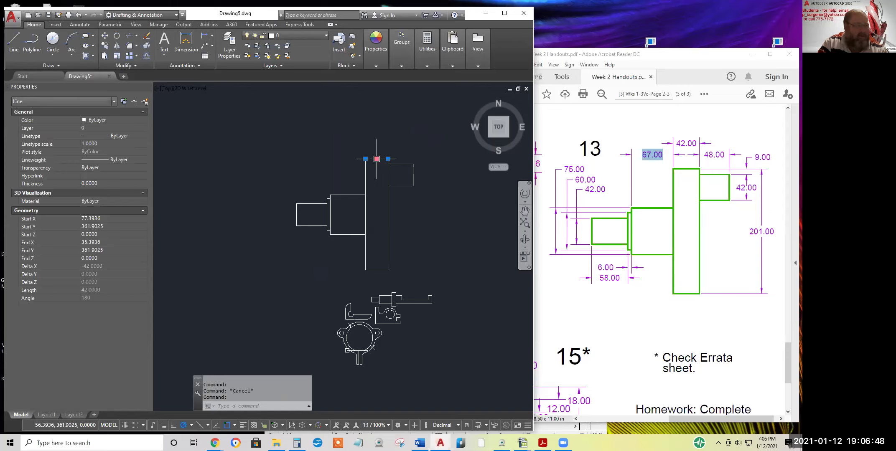
pyautogui.press('Escape')
pyautogui.click(351, 195)
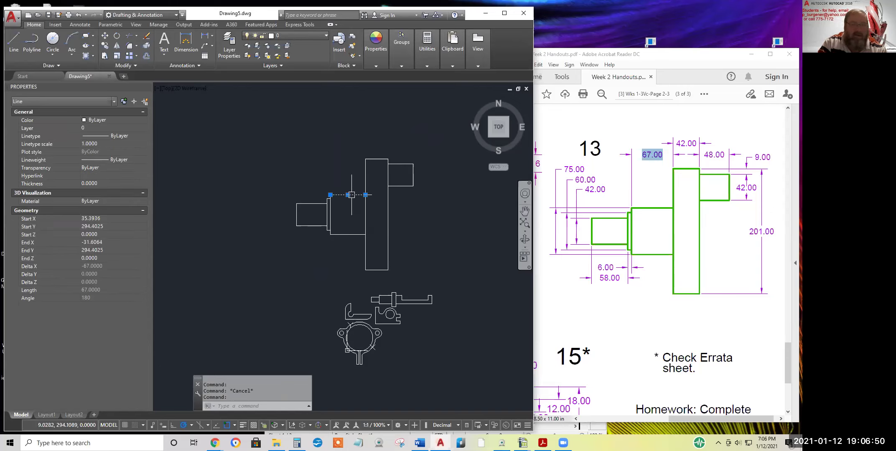
pyautogui.press('Escape')
pyautogui.scroll(5, 321, 206)
pyautogui.press('Escape')
pyautogui.click(337, 172)
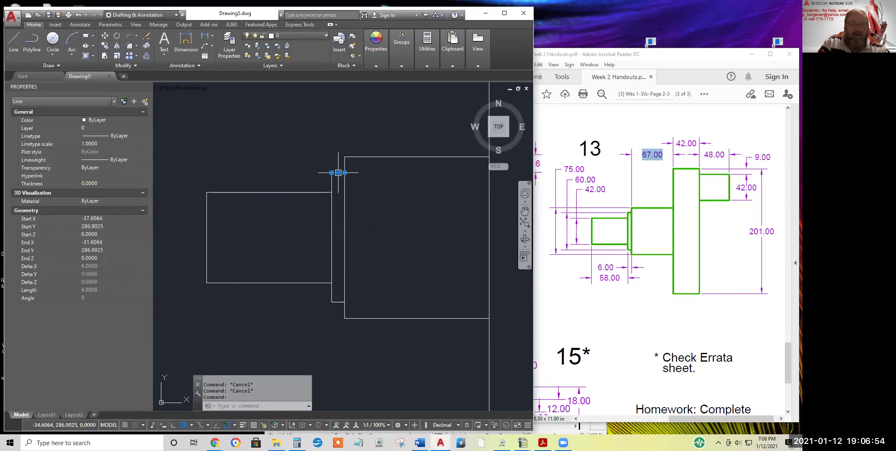
pyautogui.press('Escape')
pyautogui.click(311, 192)
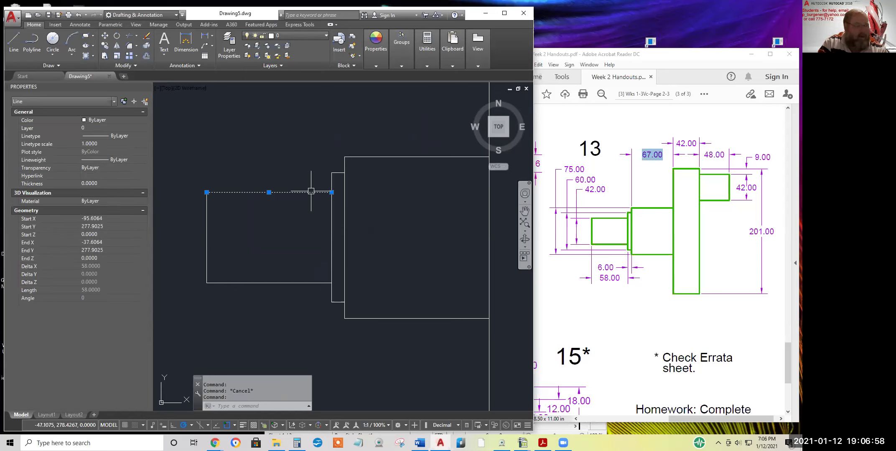
pyautogui.press('Escape')
pyautogui.scroll(-2, 446, 247)
pyautogui.moveTo(454, 269); pyautogui.dragTo(339, 269, button='middle')
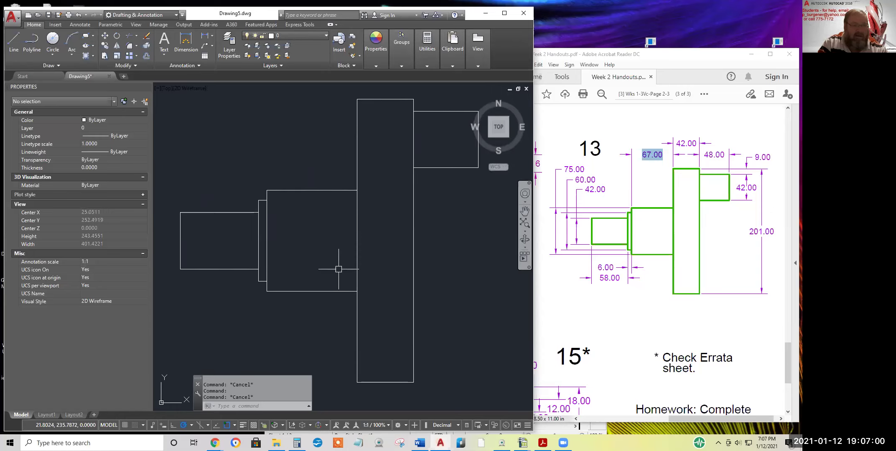
pyautogui.write('s')
pyautogui.press('Return')
pyautogui.click(478, 160)
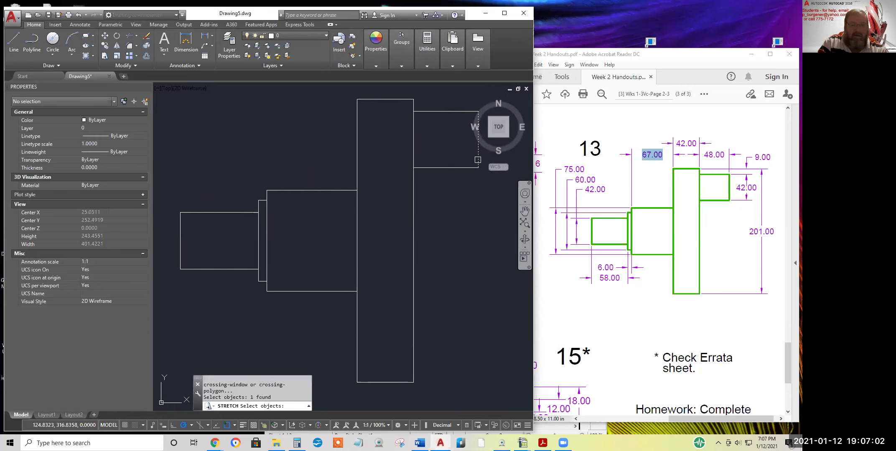
pyautogui.press('Return')
pyautogui.press('Escape')
pyautogui.press('Escape')
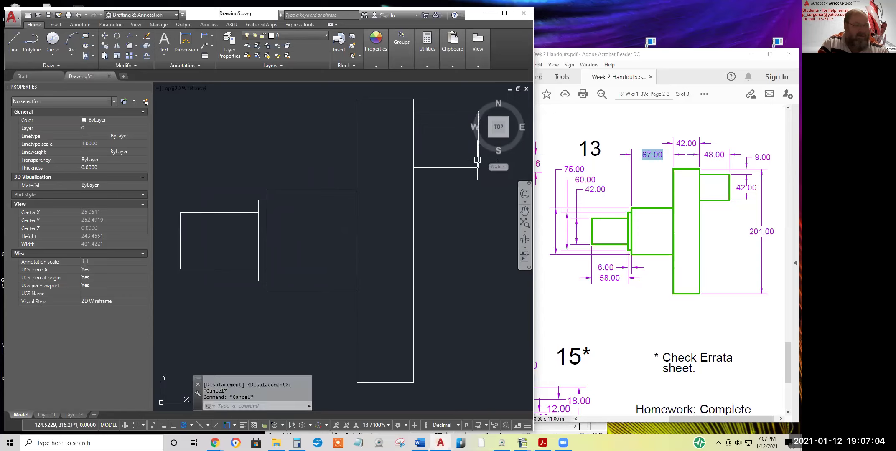
# - Check the vertical edges of the exercise 13 shaft, including the line between the narrow collar and the 75 diameter section
pyautogui.click(477, 157)
pyautogui.press('Escape')
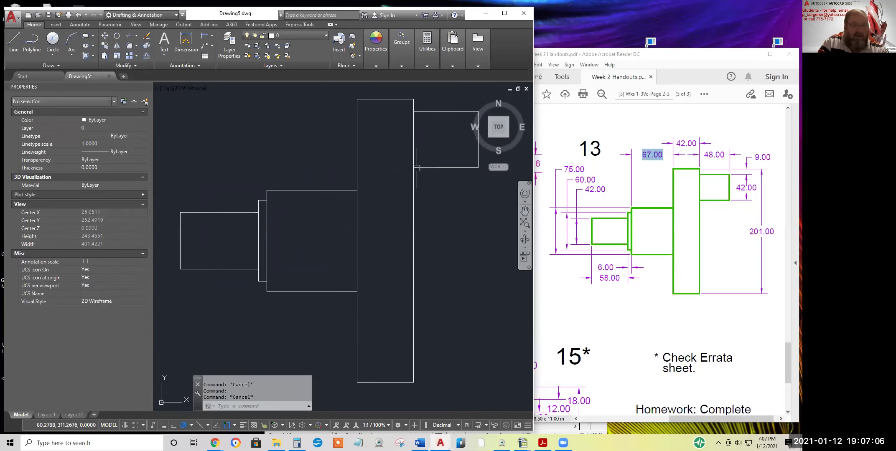
pyautogui.click(358, 180)
pyautogui.press('Escape')
pyautogui.click(267, 234)
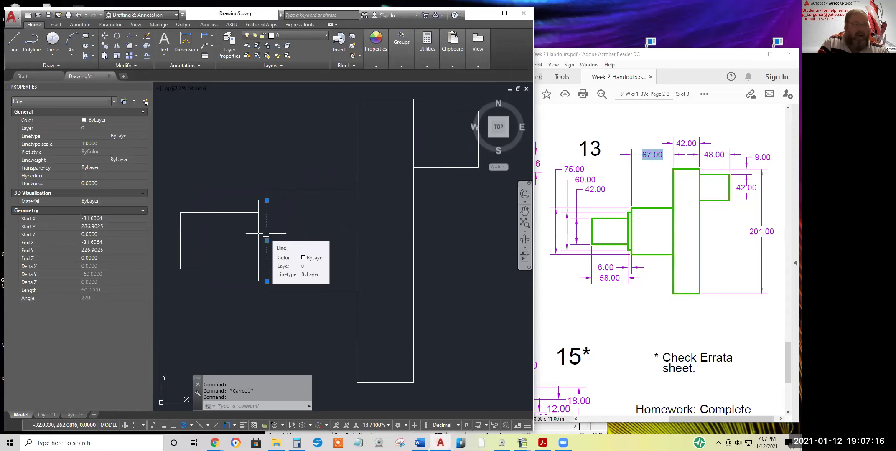
pyautogui.press('Escape')
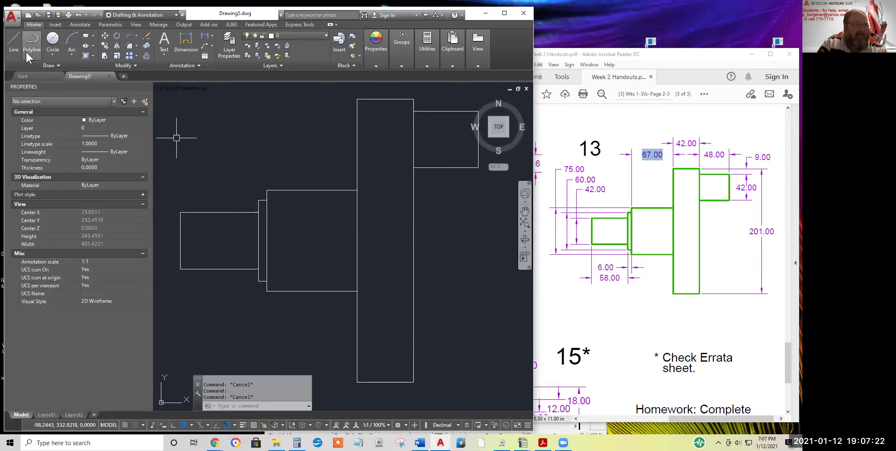
# - Check the 75 diameter section's height with a temporary 75 long vertical line from its upper edge, and erase that line
pyautogui.click(14, 43)
pyautogui.click(312, 191)
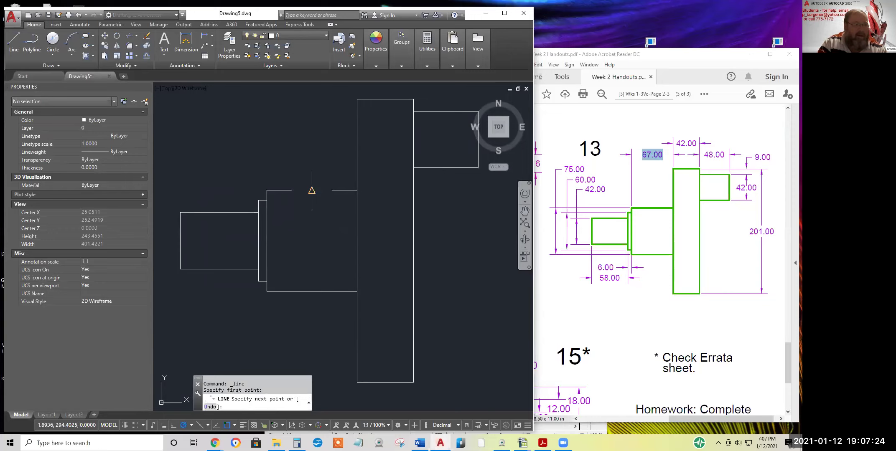
pyautogui.write('75')
pyautogui.press('Return')
pyautogui.press('Return')
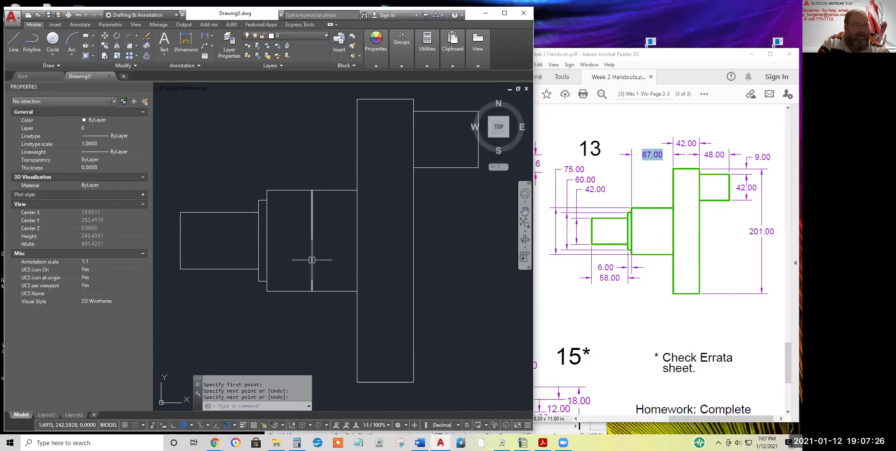
pyautogui.click(312, 259)
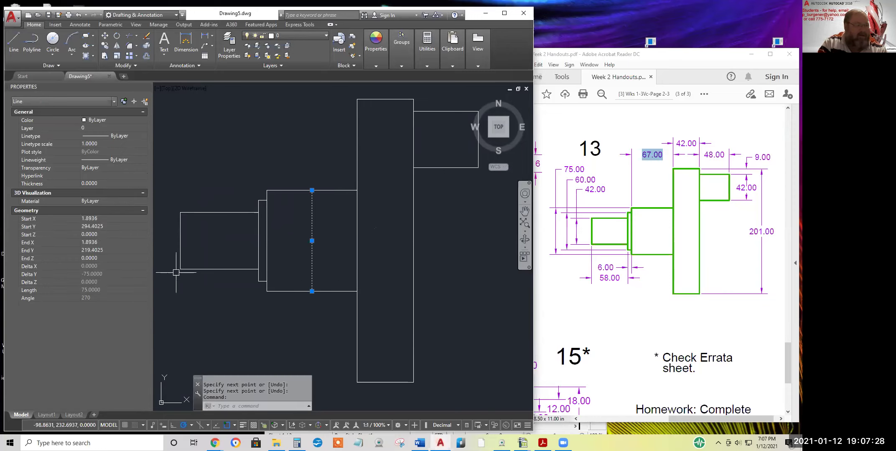
pyautogui.press('Escape')
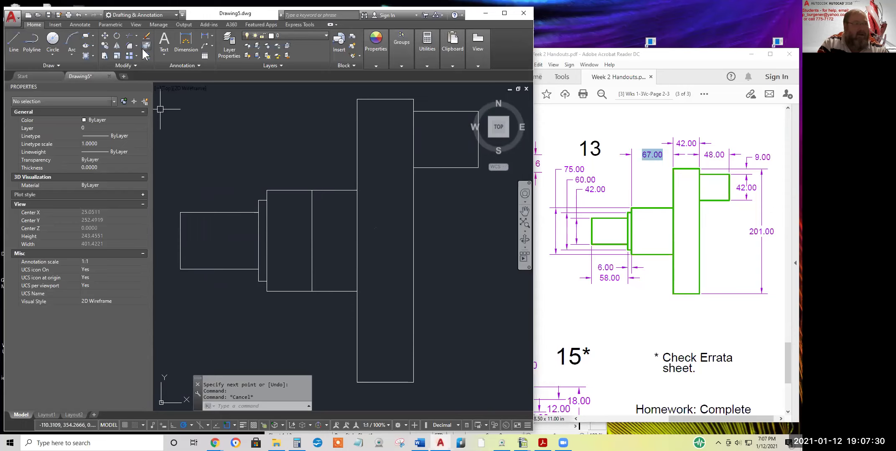
pyautogui.click(147, 36)
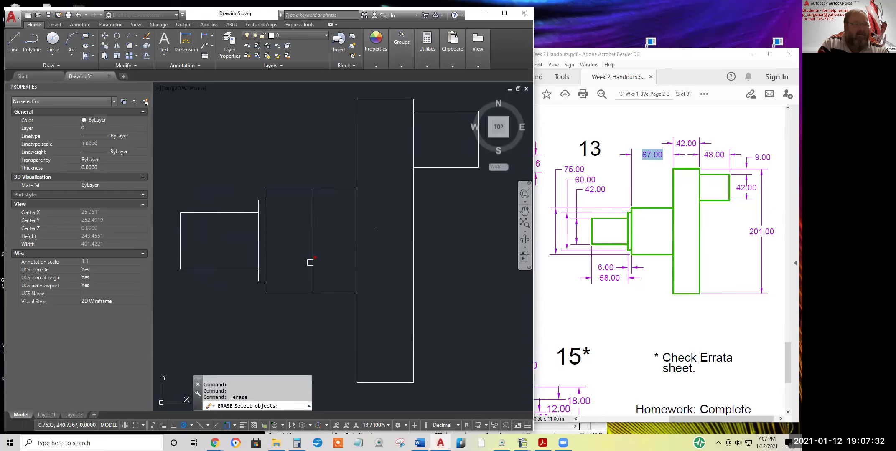
pyautogui.press('Return')
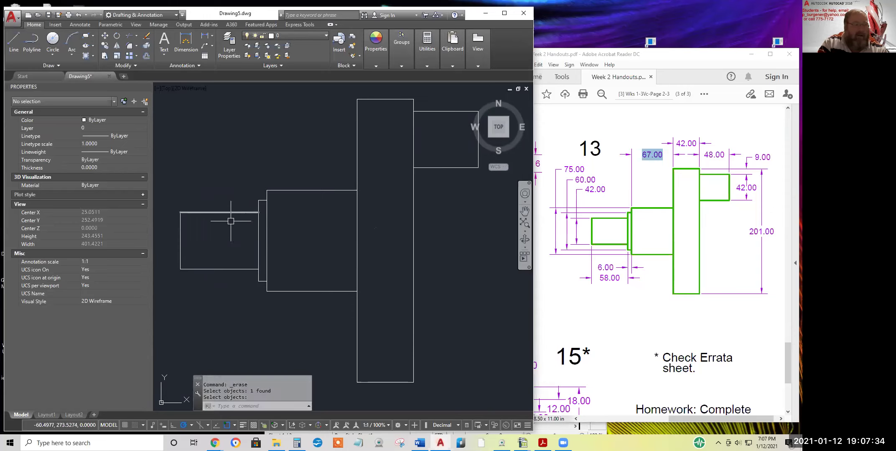
# - Move the complete exercise 13 shaft diagonally down and to the right, with the tall block beside the smaller parts
pyautogui.scroll(-2, 314, 289)
pyautogui.moveTo(336, 347); pyautogui.dragTo(331, 223, button='middle')
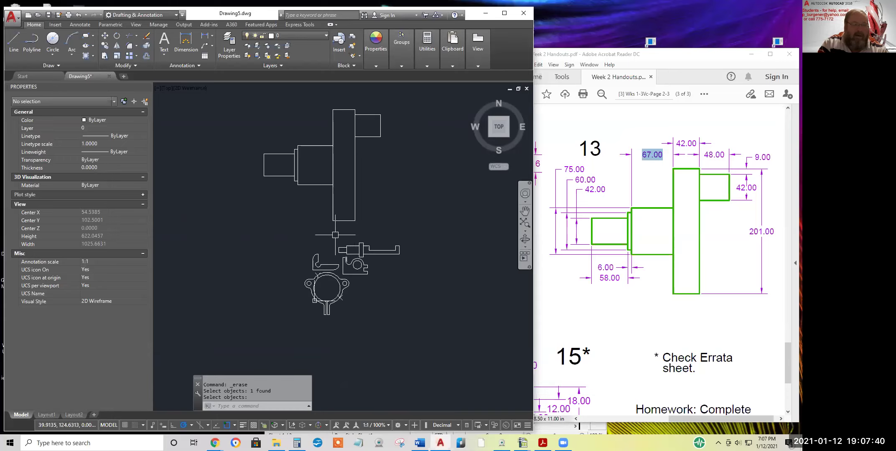
pyautogui.scroll(-2, 506, 281)
pyautogui.click(573, 292)
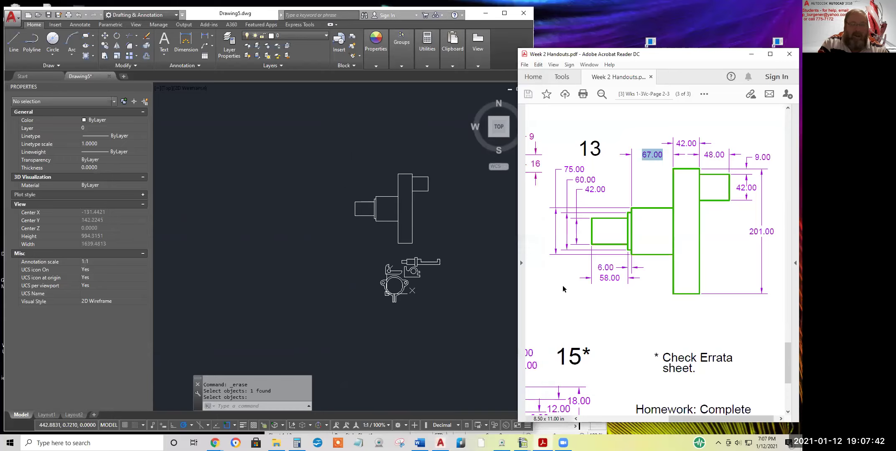
pyautogui.click(428, 236)
pyautogui.scroll(2, 426, 233)
pyautogui.press('Escape')
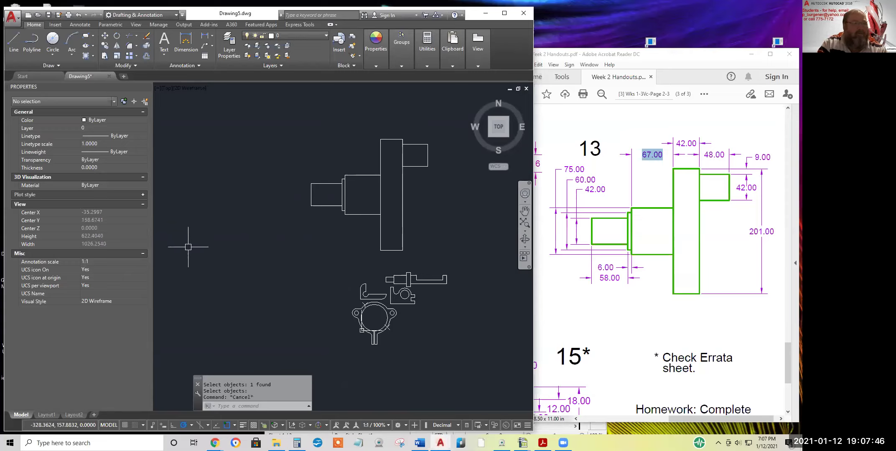
pyautogui.click(106, 38)
pyautogui.click(264, 103)
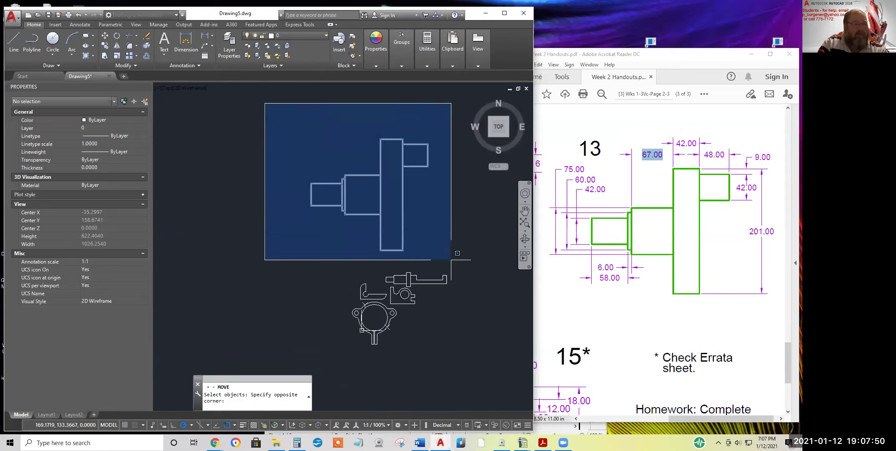
pyautogui.click(448, 239)
pyautogui.press('Return')
pyautogui.click(424, 195)
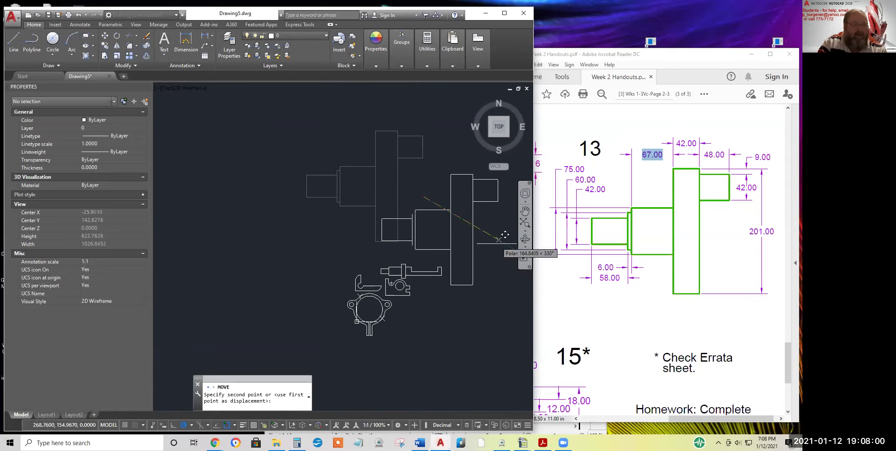
pyautogui.click(494, 252)
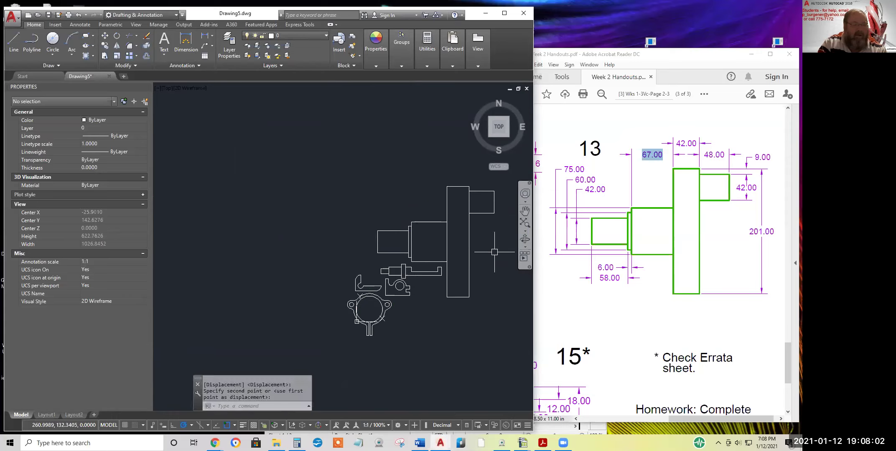
pyautogui.moveTo(506, 303); pyautogui.dragTo(428, 277, button='middle')
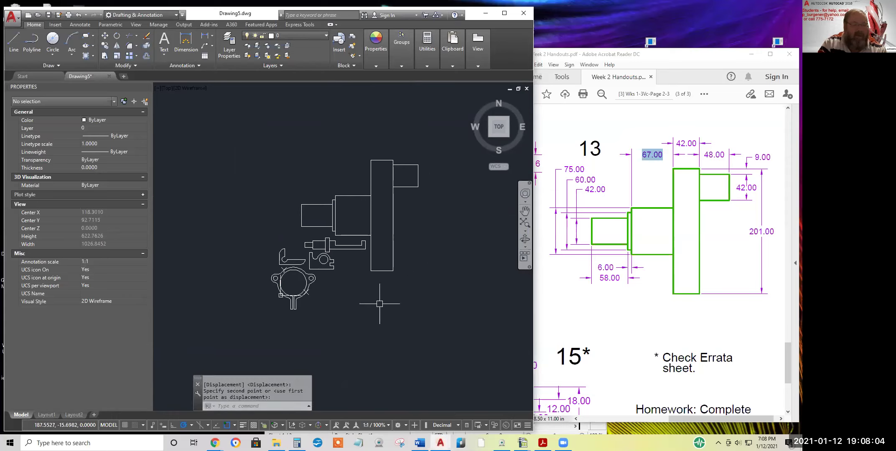
pyautogui.press('space')
pyautogui.click(252, 244)
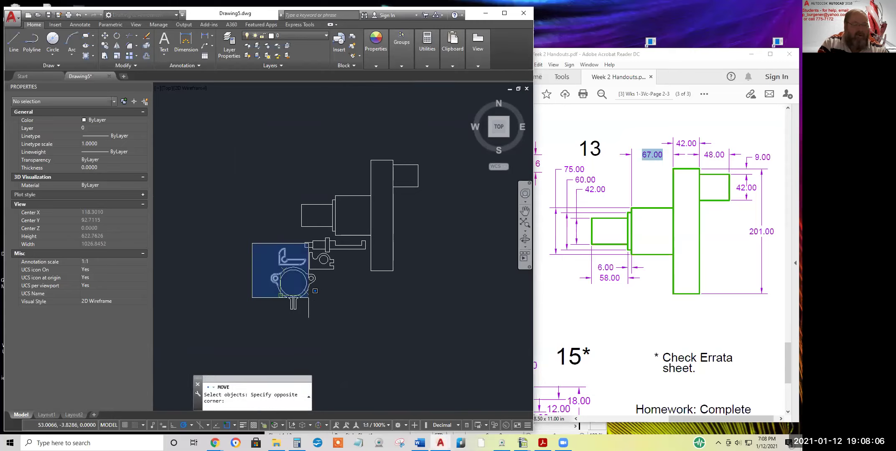
pyautogui.press('Escape')
pyautogui.press('Escape')
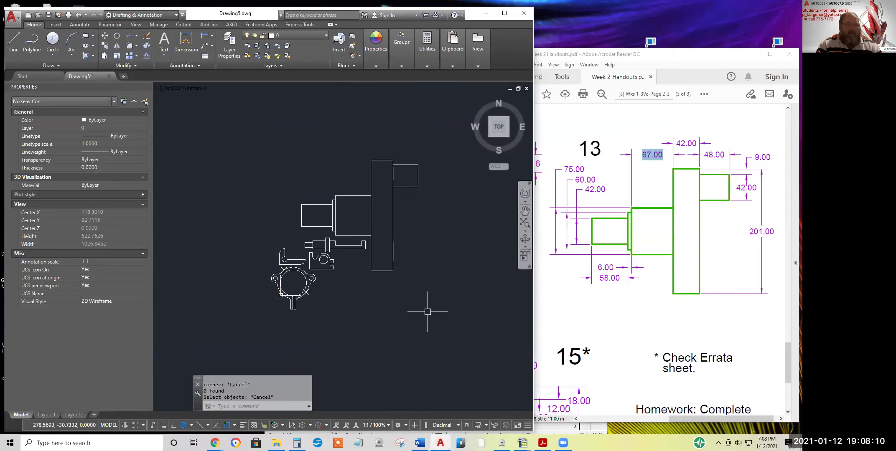
# - Switch to the Week 2 Handouts PDF in Acrobat Reader and view the sheet around exercises 13 and 14
pyautogui.moveTo(354, 278); pyautogui.dragTo(348, 278, button='middle')
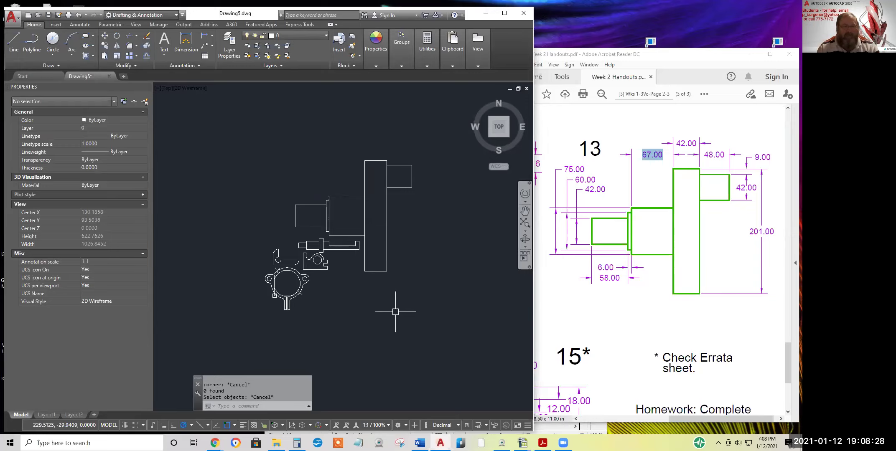
pyautogui.scroll(-1, 638, 218)
pyautogui.moveTo(632, 203); pyautogui.dragTo(713, 347, button='middle')
pyautogui.moveTo(561, 124); pyautogui.dragTo(700, 220, button='middle')
pyautogui.moveTo(725, 357); pyautogui.dragTo(581, 255, button='middle')
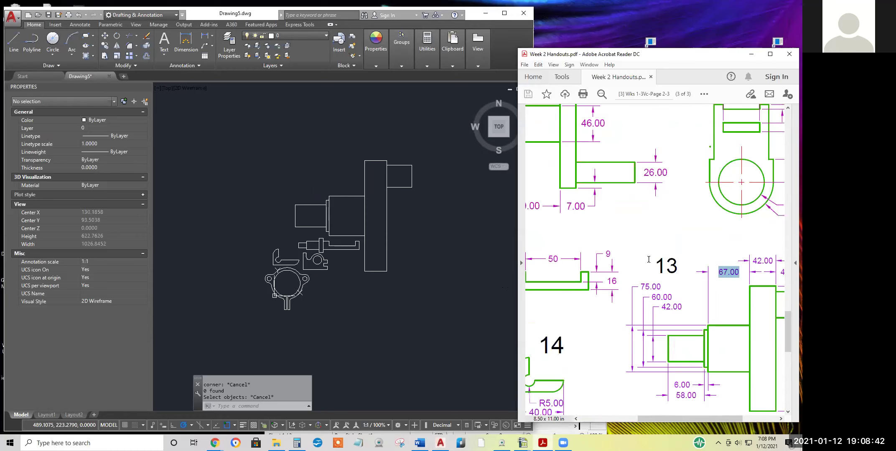
pyautogui.scroll(-1, 622, 294)
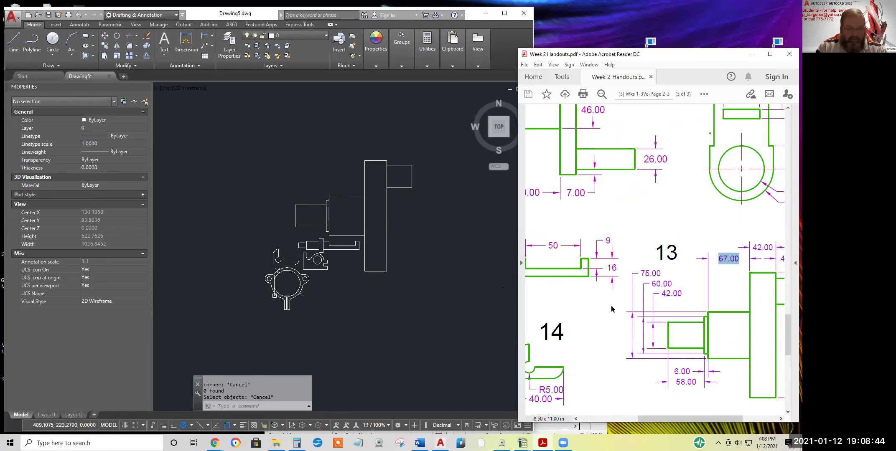
# - Bring the whole handout sheet into view, and erase the round clamp part with two lug holes from the AutoCAD drawing
pyautogui.keyDown('ctrl'); pyautogui.scroll(-1, 610, 303); pyautogui.keyUp('ctrl')
pyautogui.keyDown('ctrl'); pyautogui.scroll(-1, 613, 304); pyautogui.keyUp('ctrl')
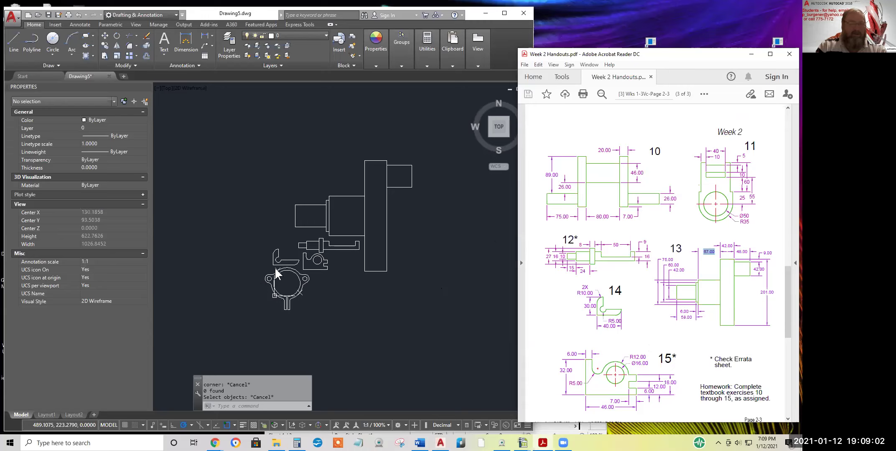
pyautogui.scroll(4, 288, 272)
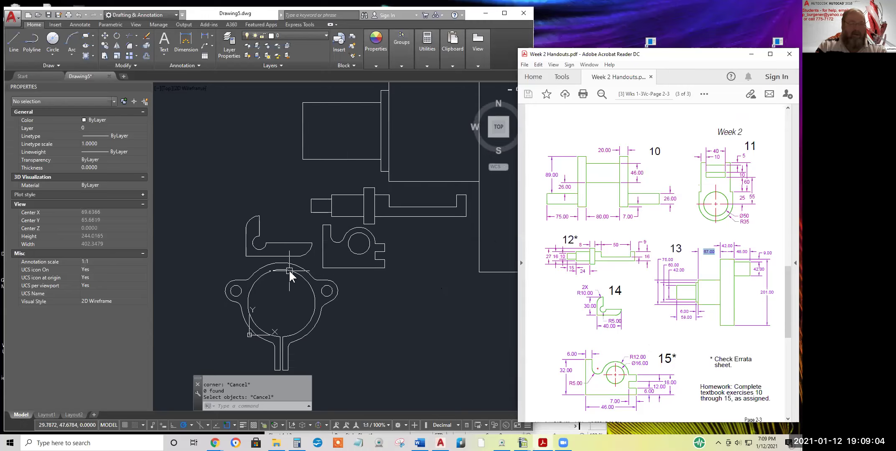
pyautogui.click(143, 41)
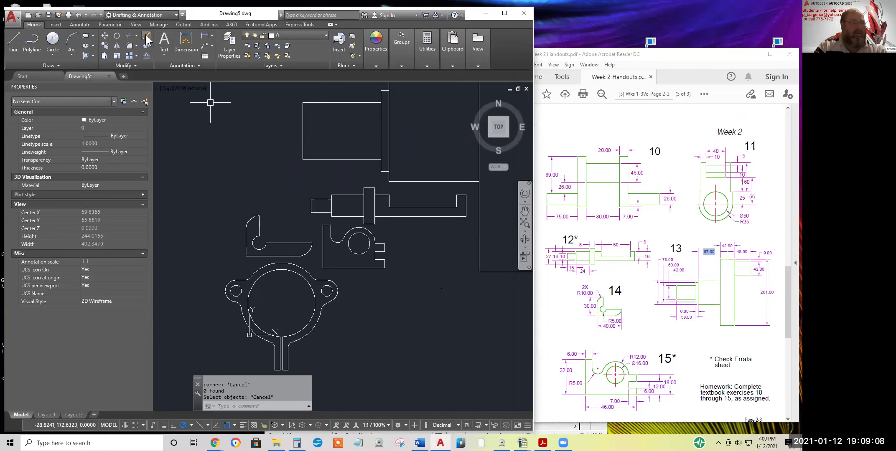
pyautogui.click(146, 36)
pyautogui.click(348, 315)
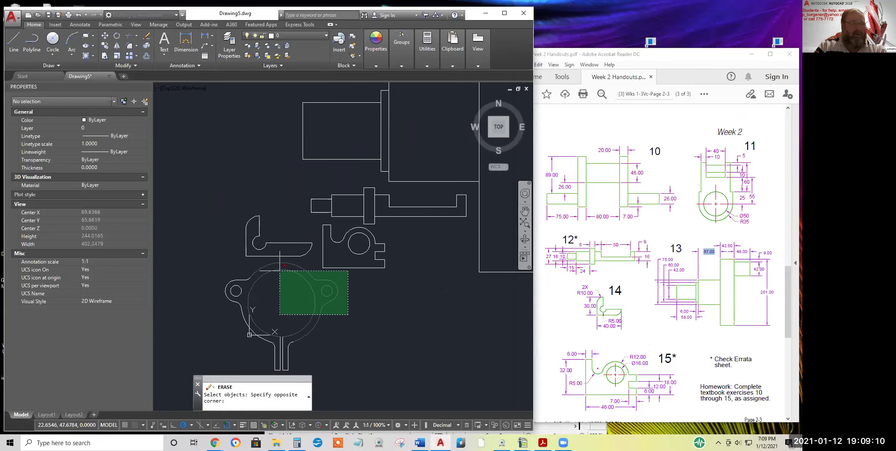
pyautogui.click(207, 251)
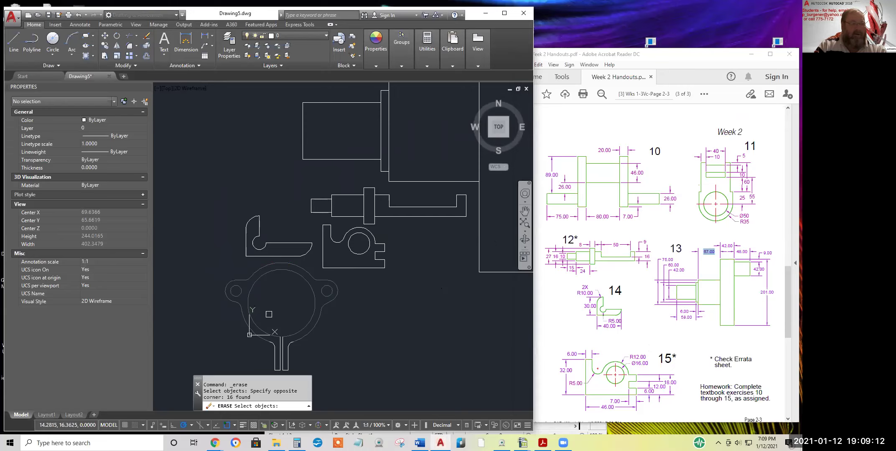
pyautogui.click(334, 385)
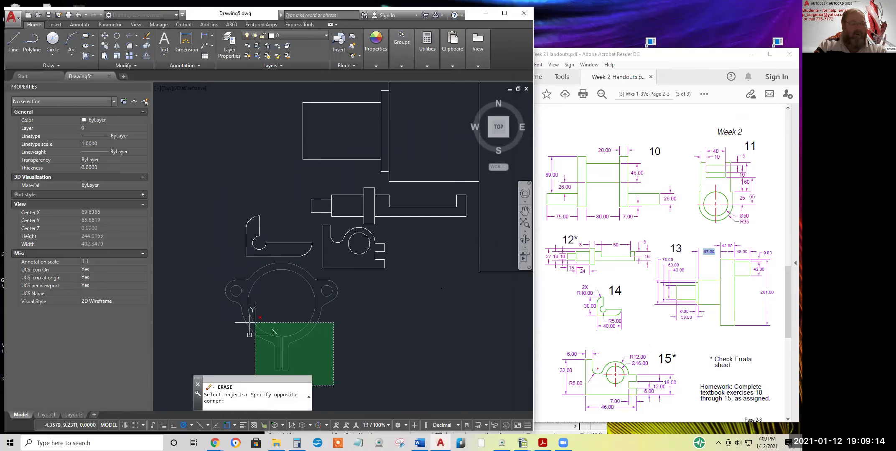
pyautogui.click(226, 319)
pyautogui.press('Return')
pyautogui.moveTo(444, 268)
pyautogui.mouseDown(button='middle')
pyautogui.moveTo(398, 303)
pyautogui.moveTo(343, 302)
pyautogui.mouseUp(button='middle')
pyautogui.scroll(-3, 396, 297)
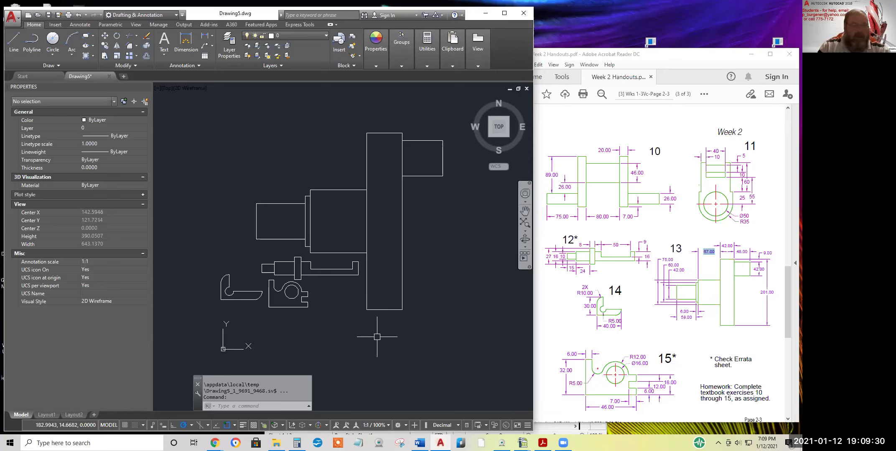
# - Start saving the drawing under a new name, and go to the Wk2 folder within 2021 aWin Intro
pyautogui.click(11, 16)
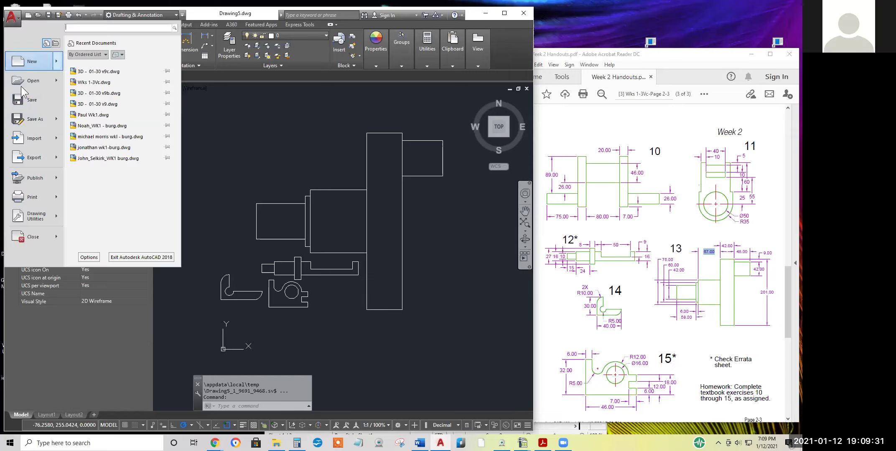
pyautogui.click(35, 119)
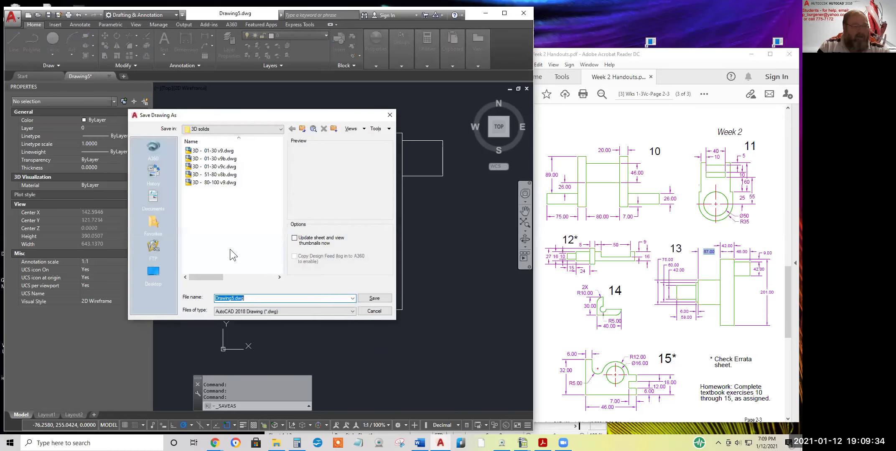
pyautogui.click(284, 128)
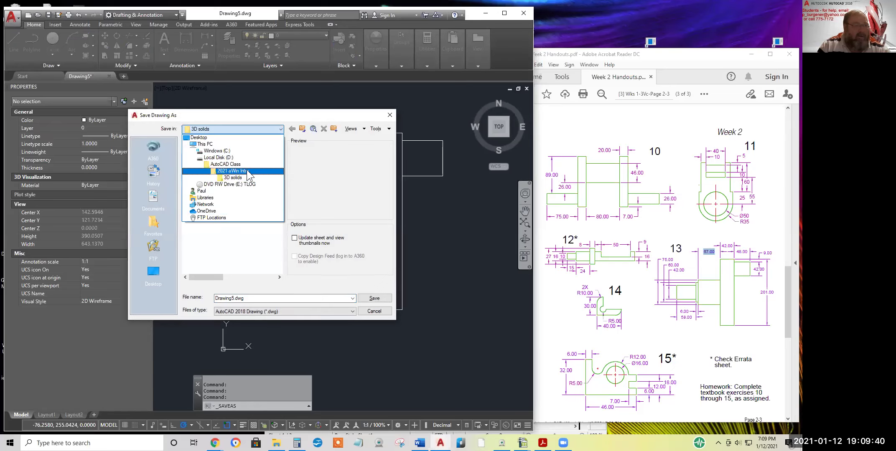
pyautogui.click(246, 170)
pyautogui.doubleClick(215, 159)
pyautogui.doubleClick(199, 161)
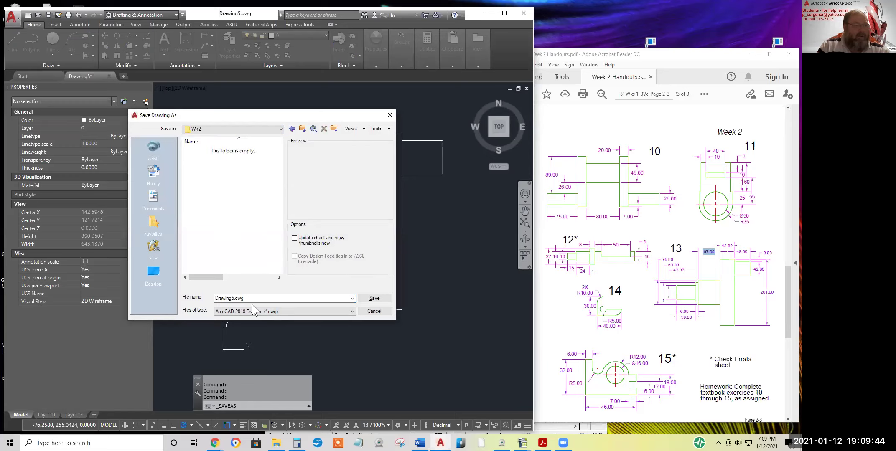
# - Create a folder named with the drafter's first name inside Wk2, and open it as the save location
pyautogui.rightClick(228, 197)
pyautogui.moveTo(284, 286)
pyautogui.click(334, 287)
pyautogui.write('Paul')
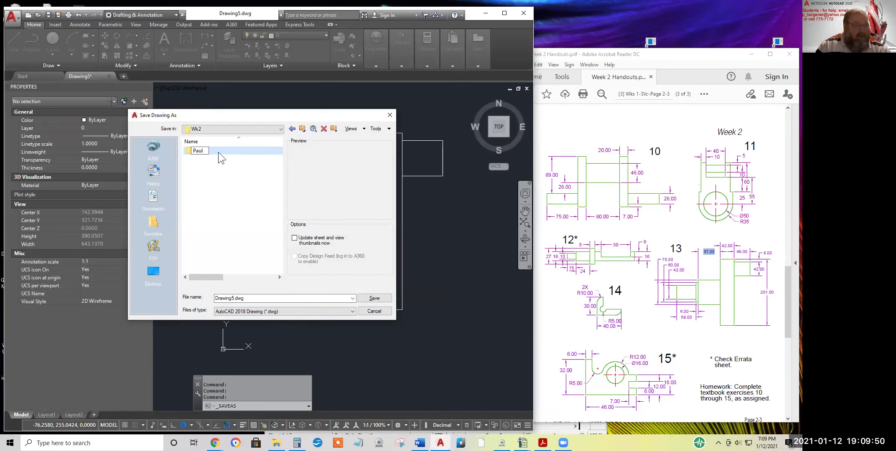
pyautogui.doubleClick(190, 150)
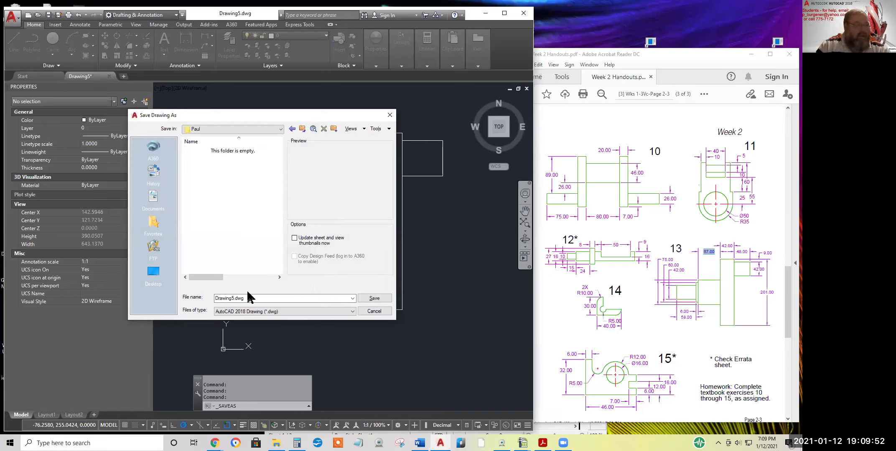
# - Name the drawing file with the drafter's first name followed by Wk2, and save it
pyautogui.moveTo(235, 298); pyautogui.dragTo(202, 299)
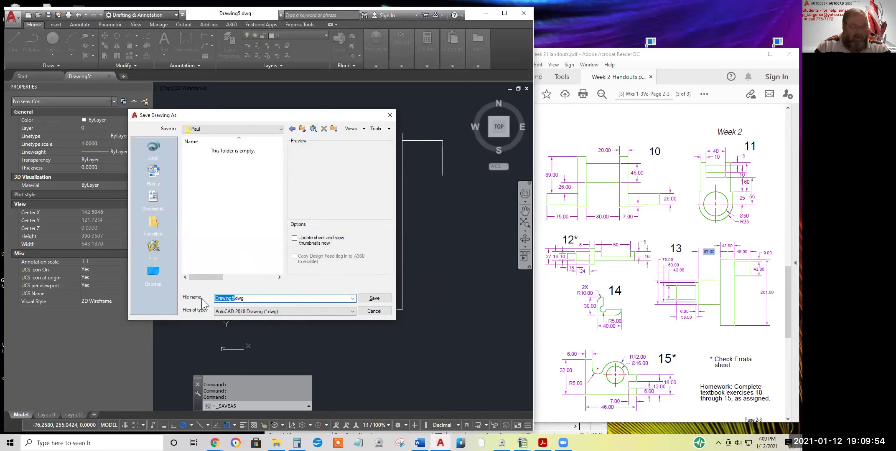
pyautogui.write('Paul Wk2')
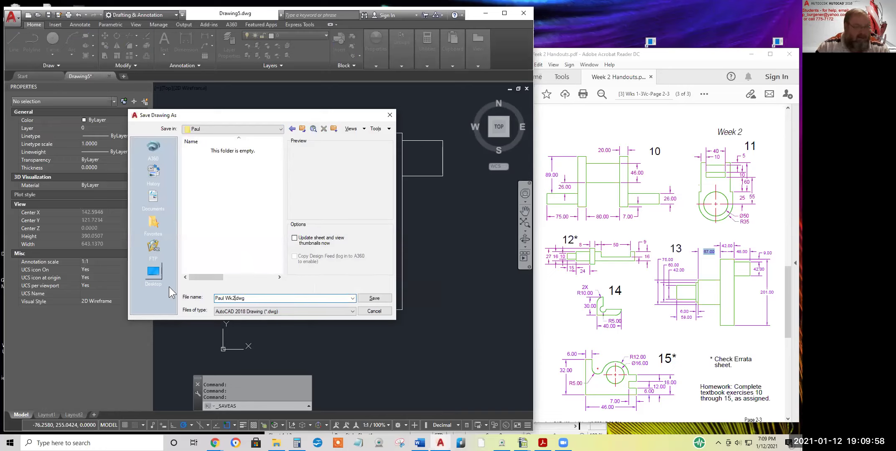
pyautogui.click(374, 298)
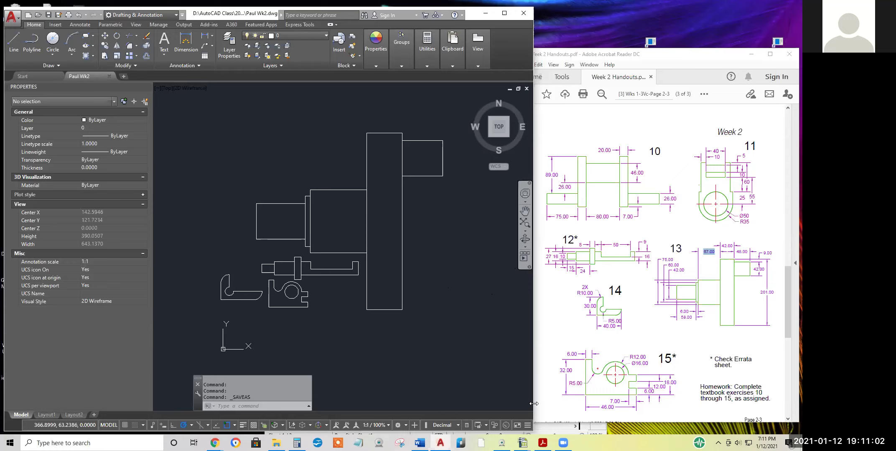
# - Widen the drawing window over the handout, and view the Graphics Performance settings without changing them
pyautogui.moveTo(534, 404); pyautogui.dragTo(705, 404)
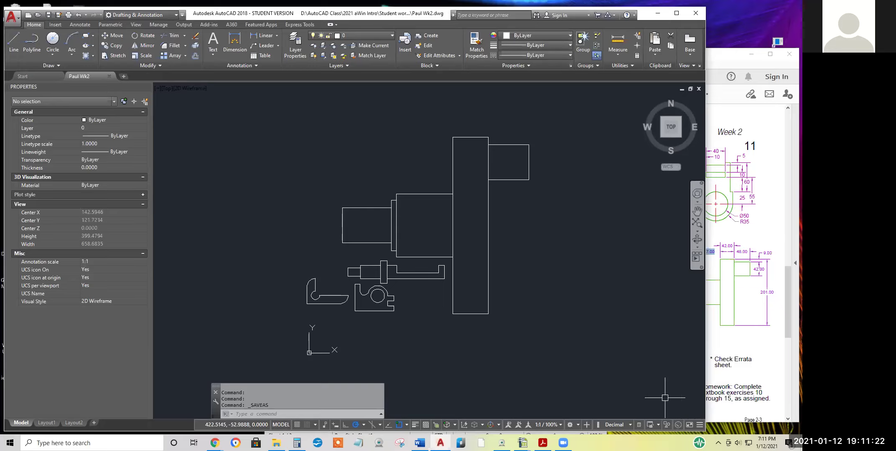
pyautogui.rightClick(677, 424)
pyautogui.click(691, 413)
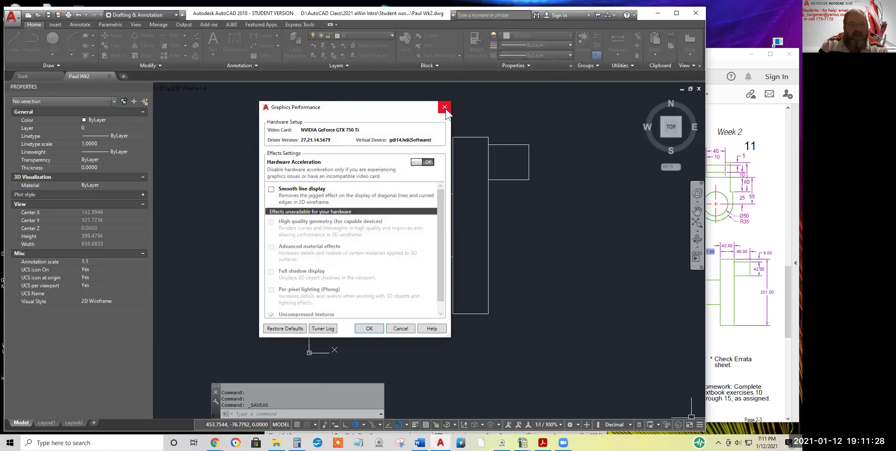
pyautogui.click(445, 107)
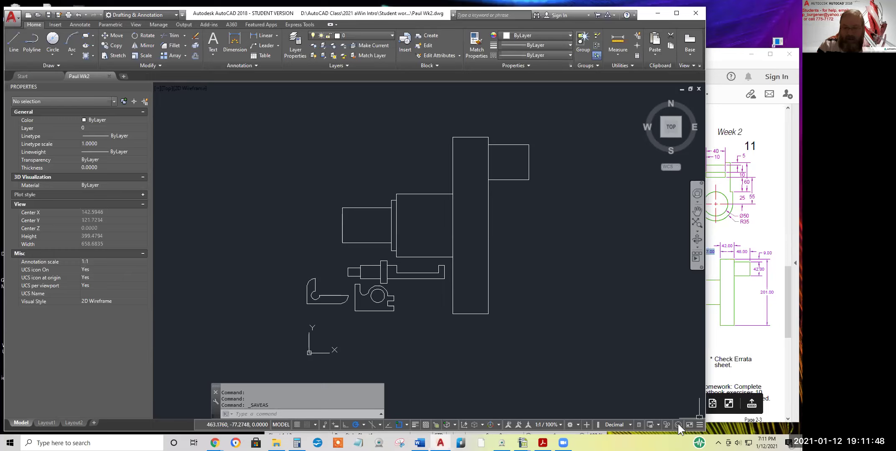
# - Try switching hardware acceleration on in the Graphics Performance settings, and close the dialog without applying the change
pyautogui.rightClick(678, 423)
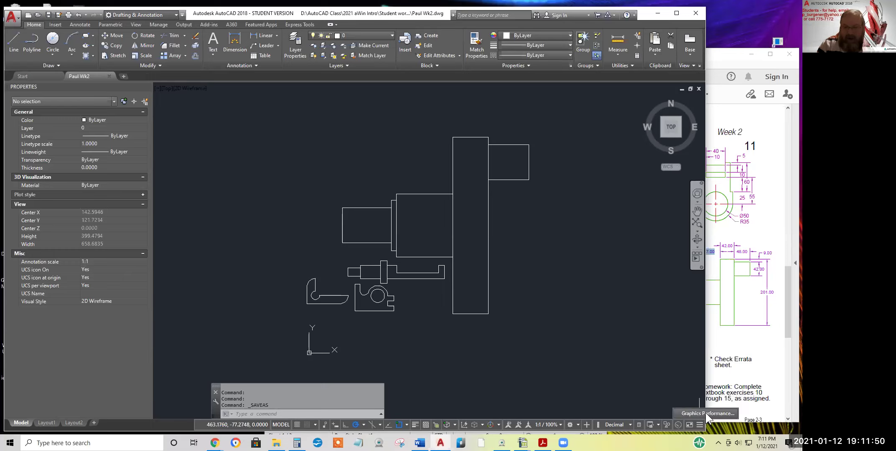
pyautogui.click(707, 413)
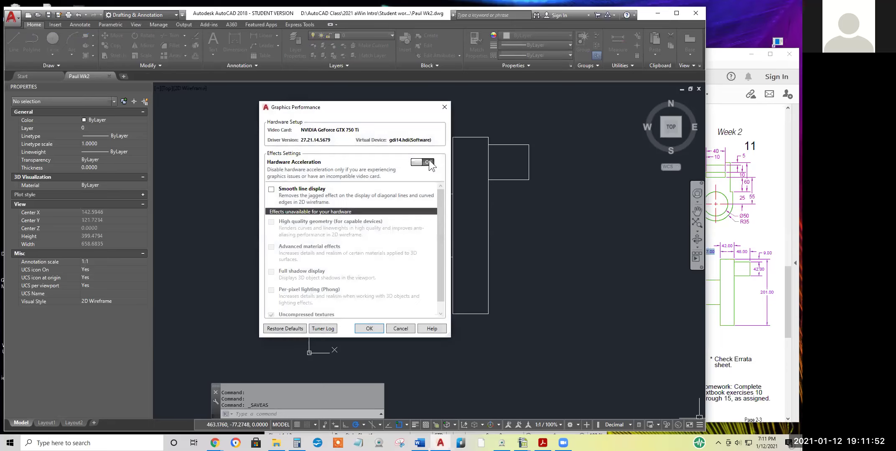
pyautogui.click(419, 162)
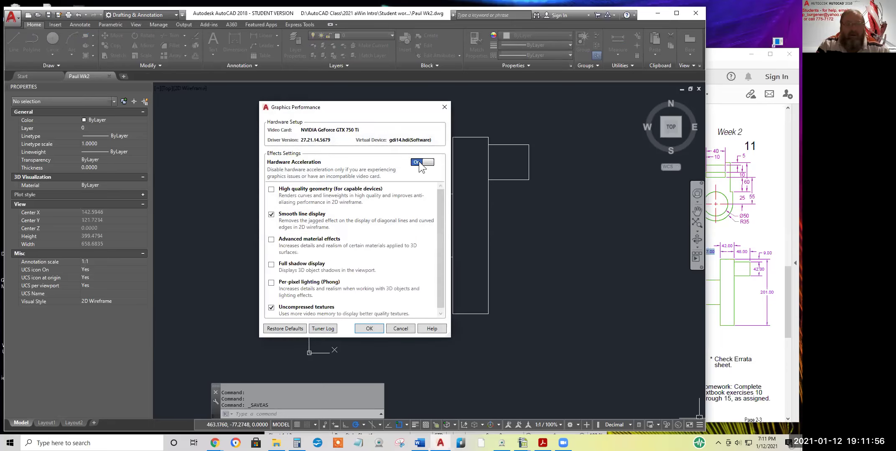
pyautogui.click(445, 107)
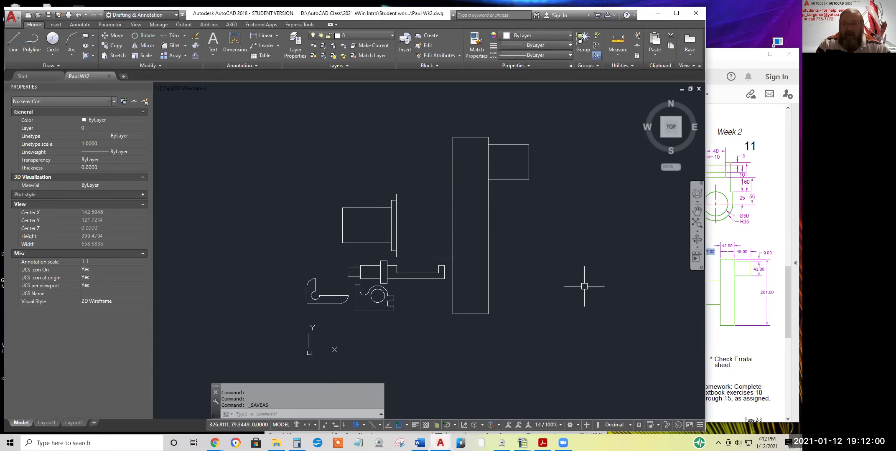